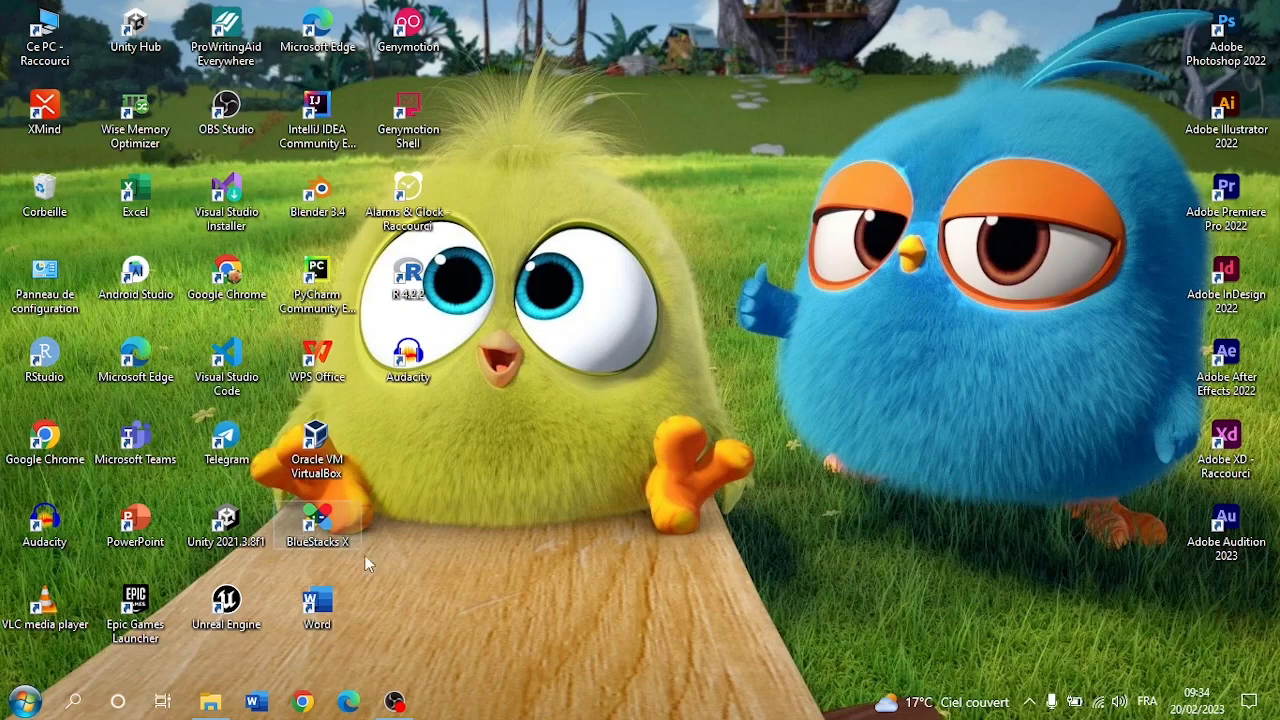
Move the Word shortcut out of the icon columns to the middle of the desktop.
drag(317, 608, 765, 355)
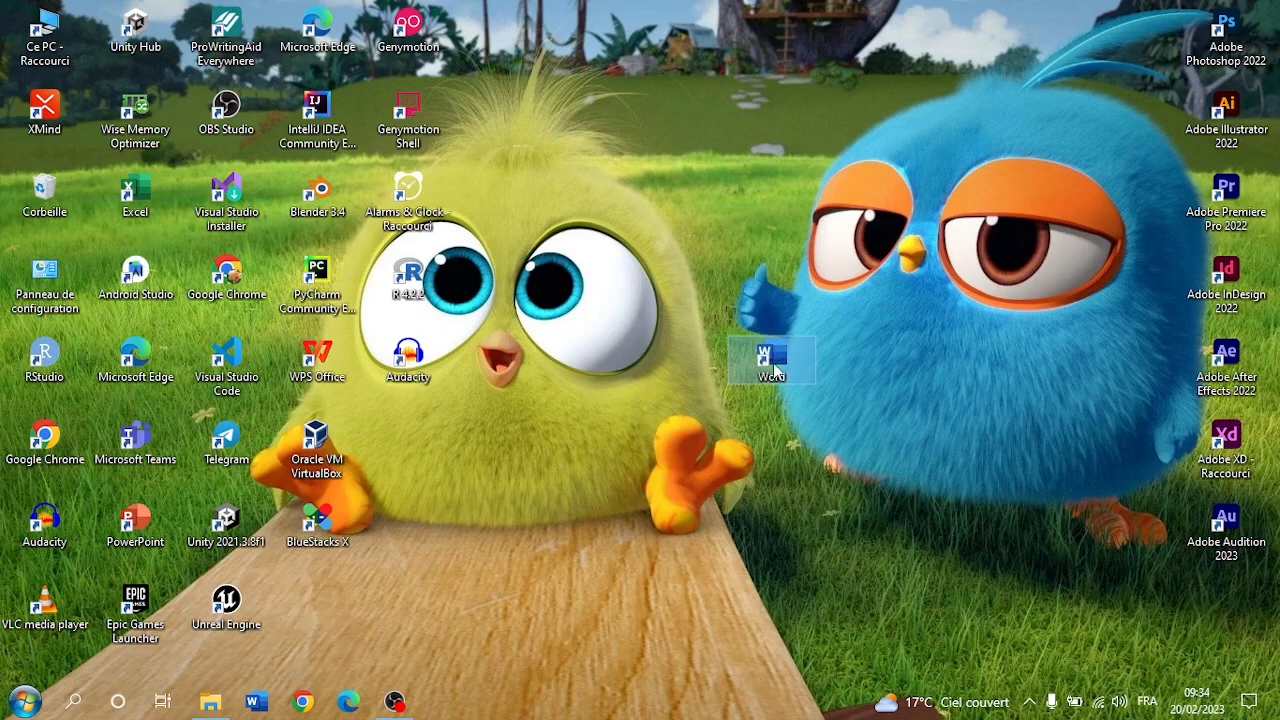
click(853, 415)
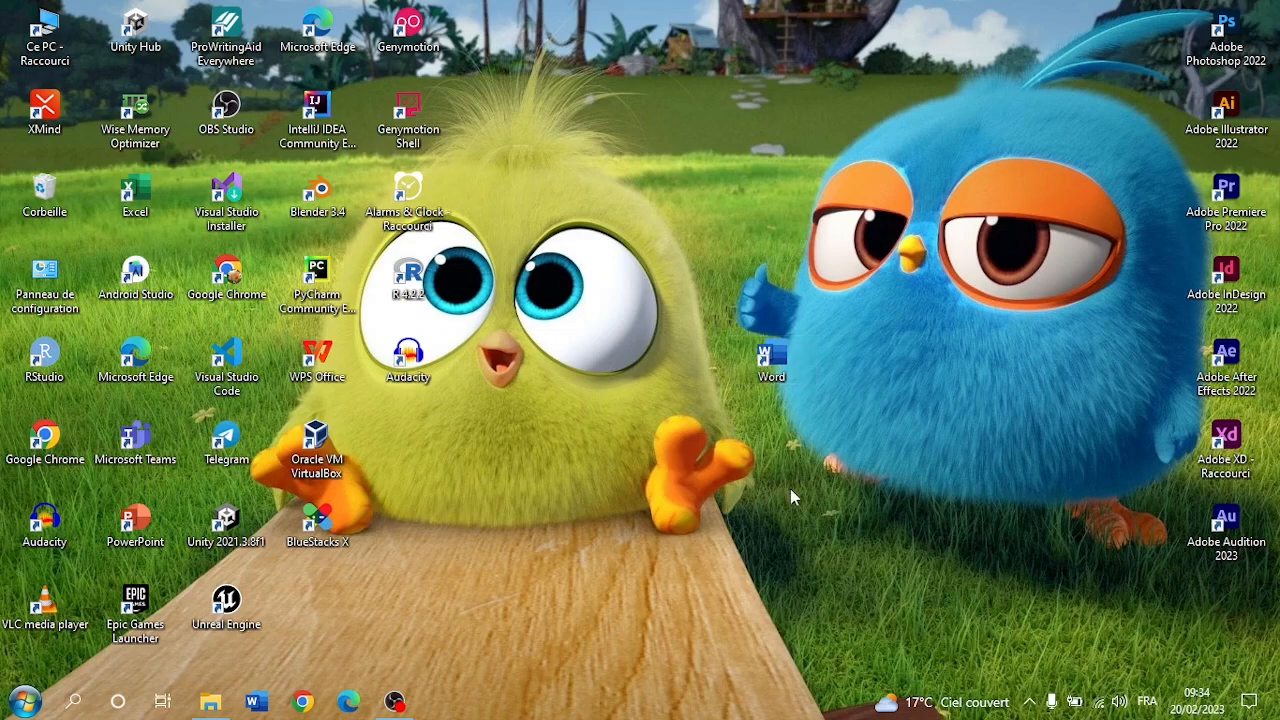
click(790, 376)
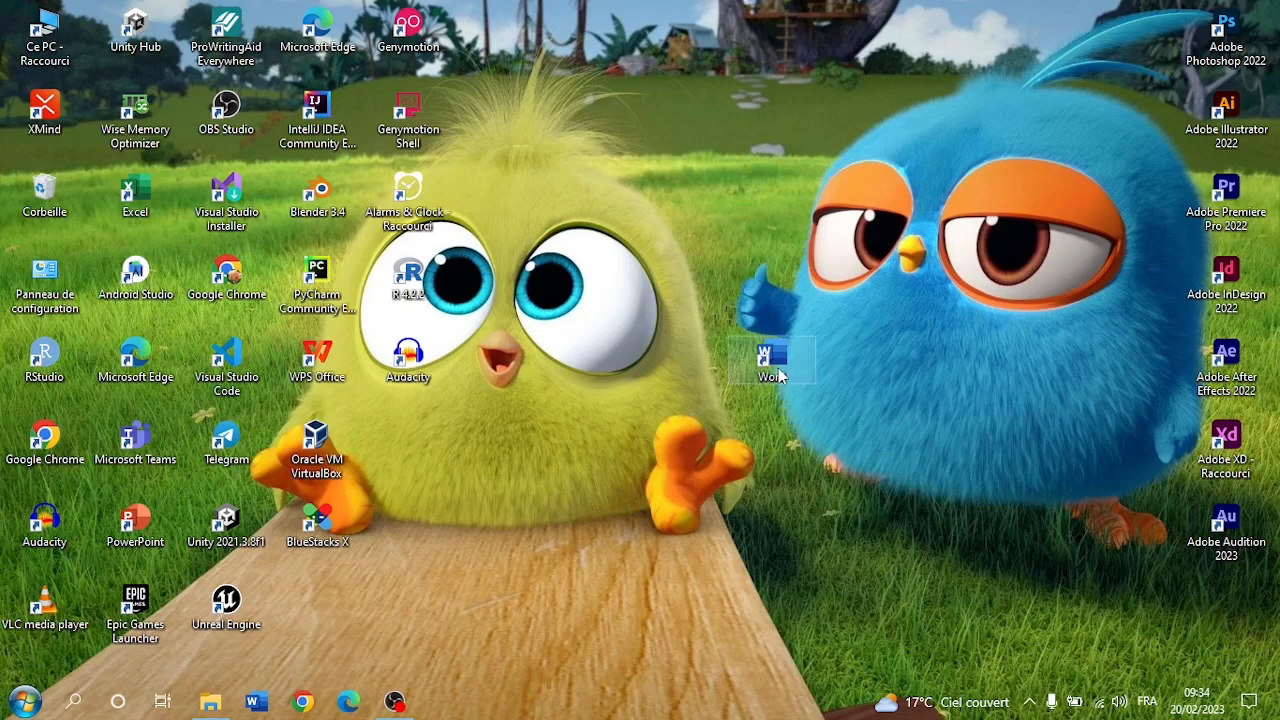
click(780, 437)
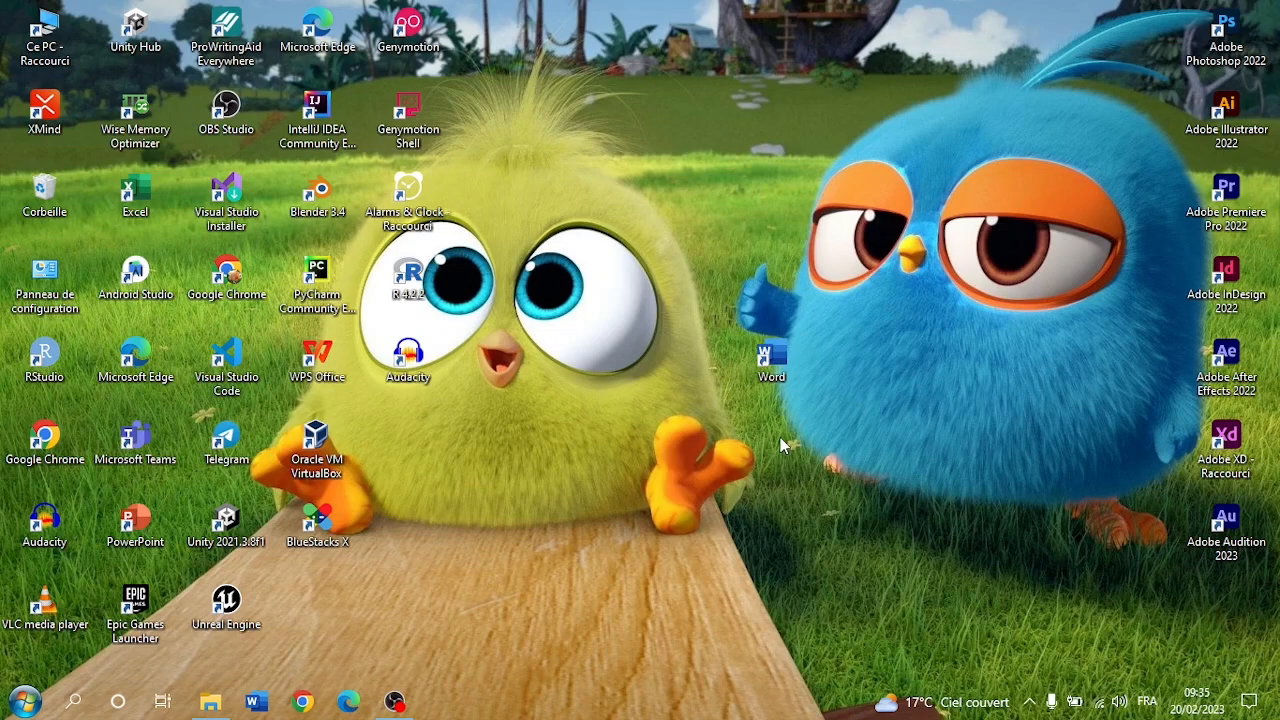
Open Word and create a new blank document.
double_click(760, 362)
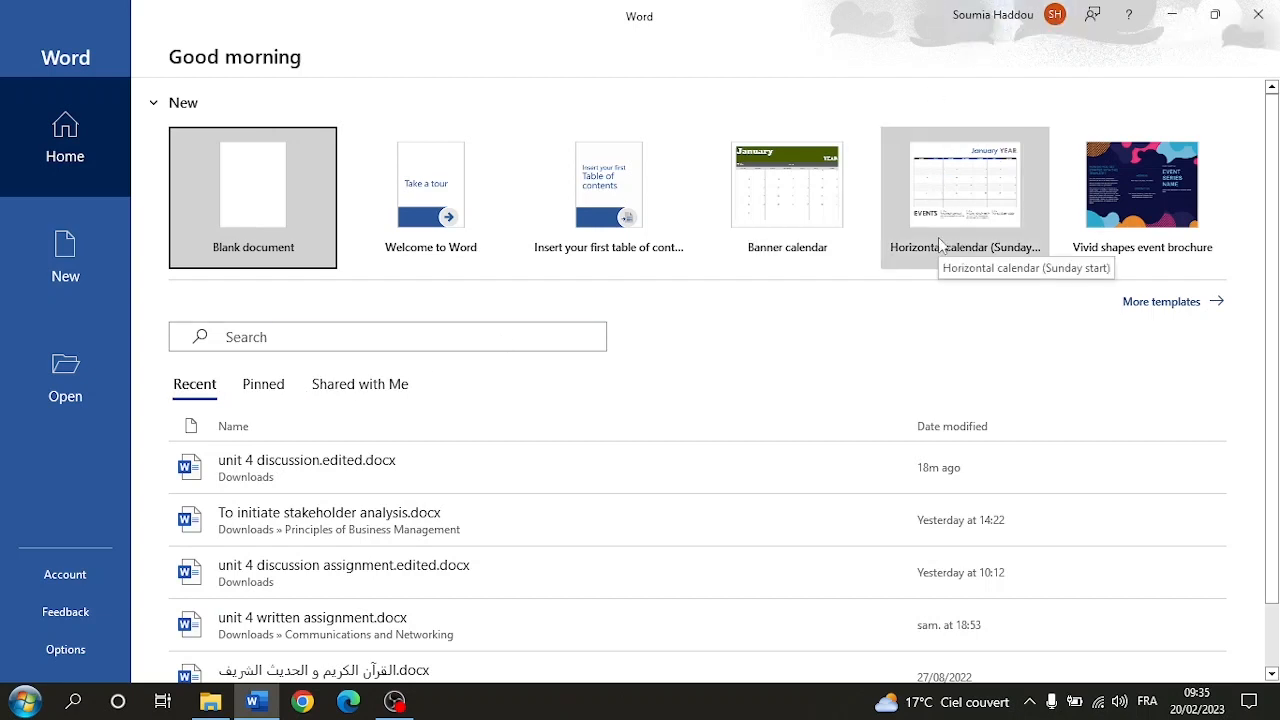
click(268, 200)
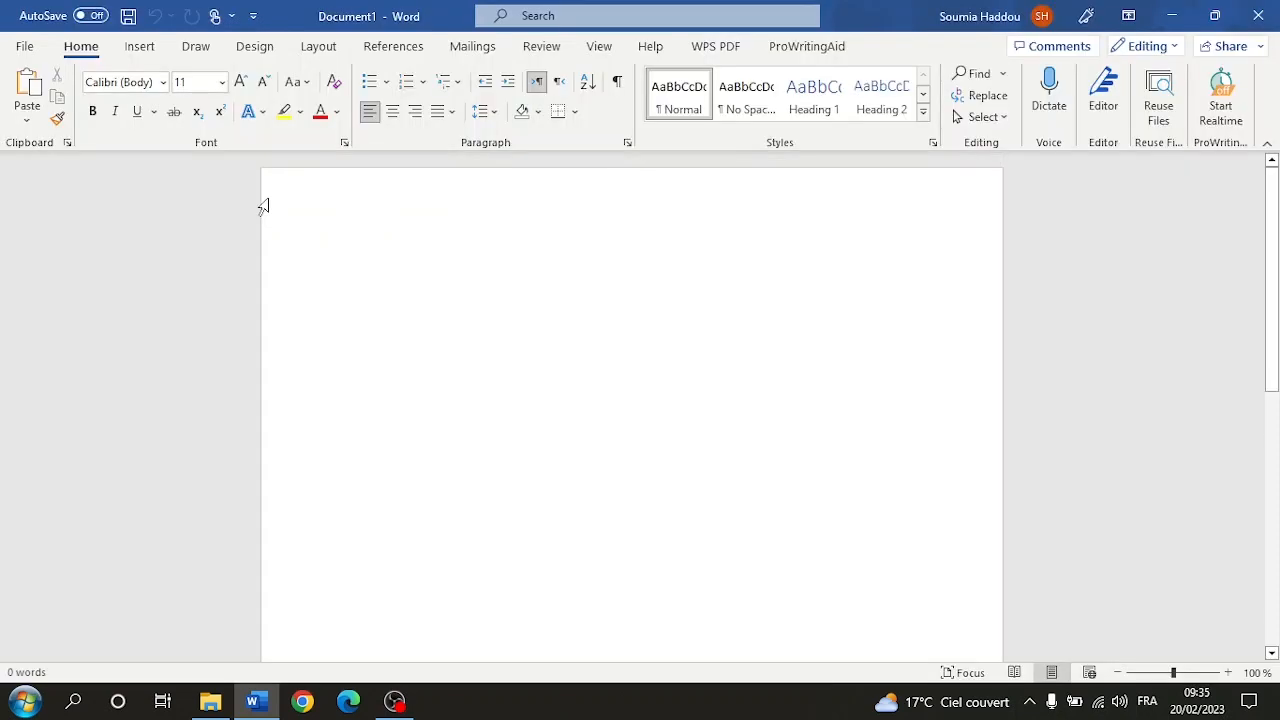
click(122, 84)
click(190, 84)
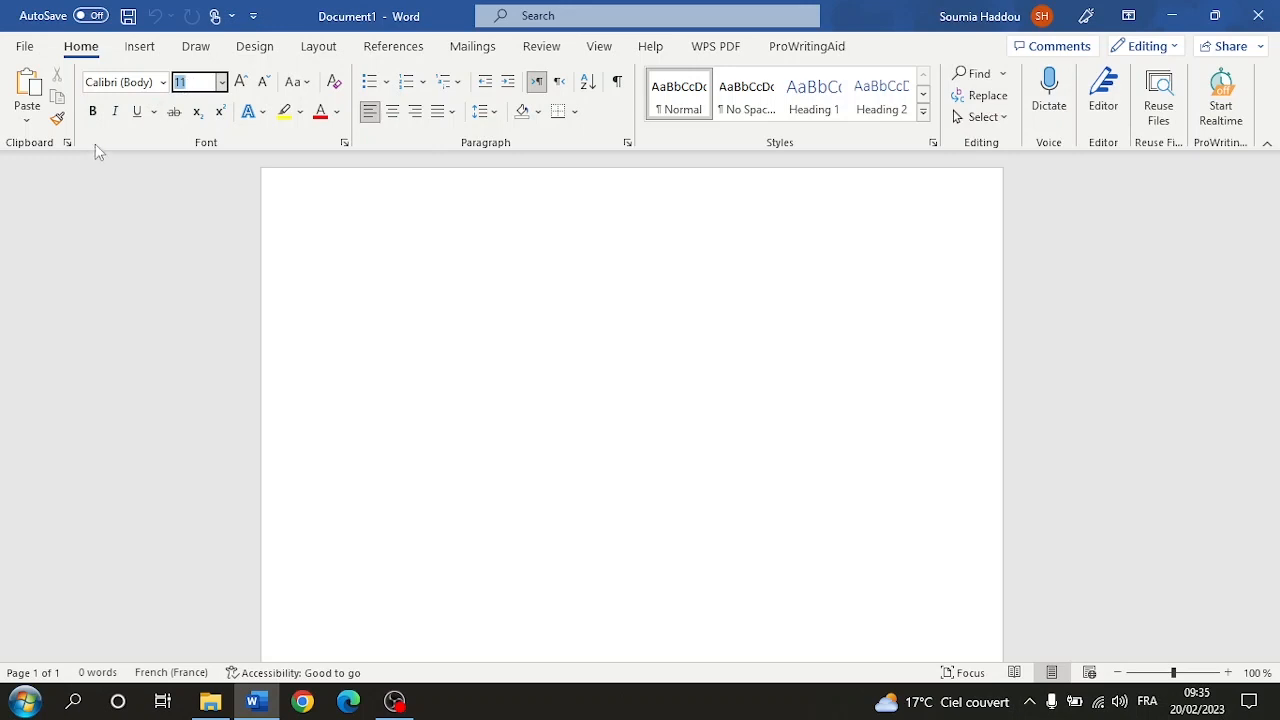
Paste the copied two-paragraph stakeholder analysis text into the blank document.
right_click(366, 278)
click(525, 410)
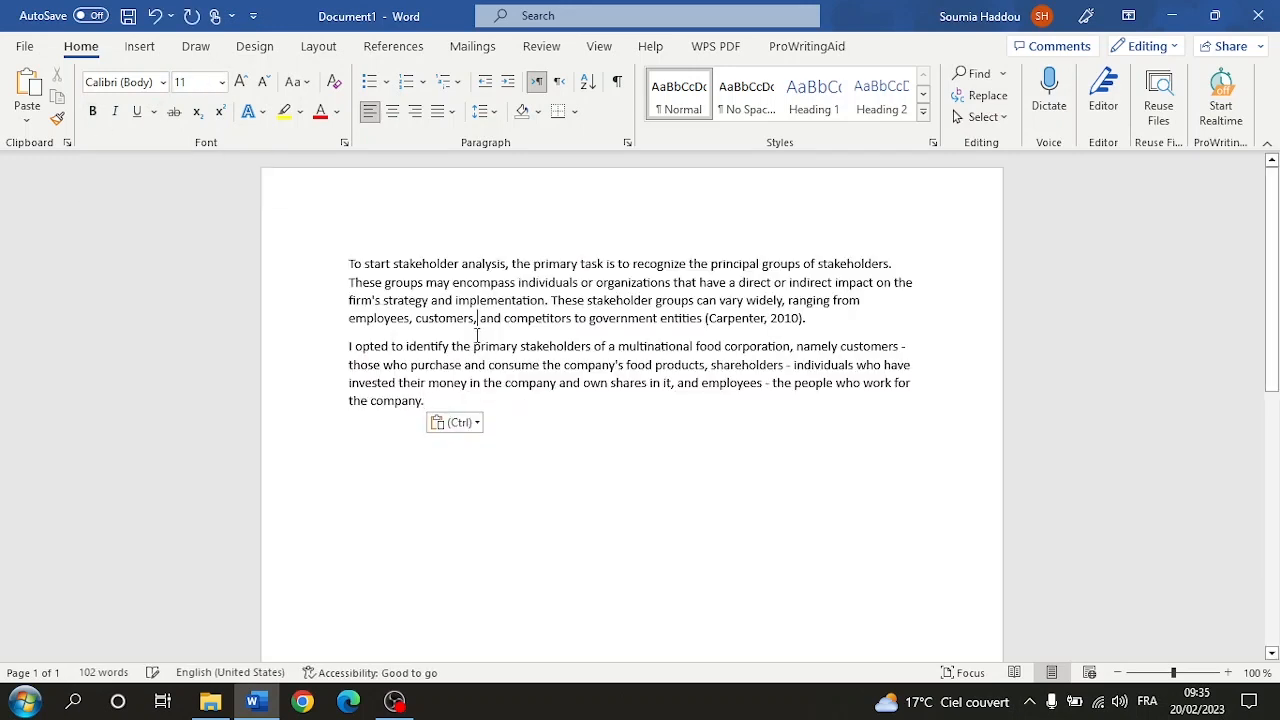
triple_click(474, 323)
click(314, 296)
click(309, 365)
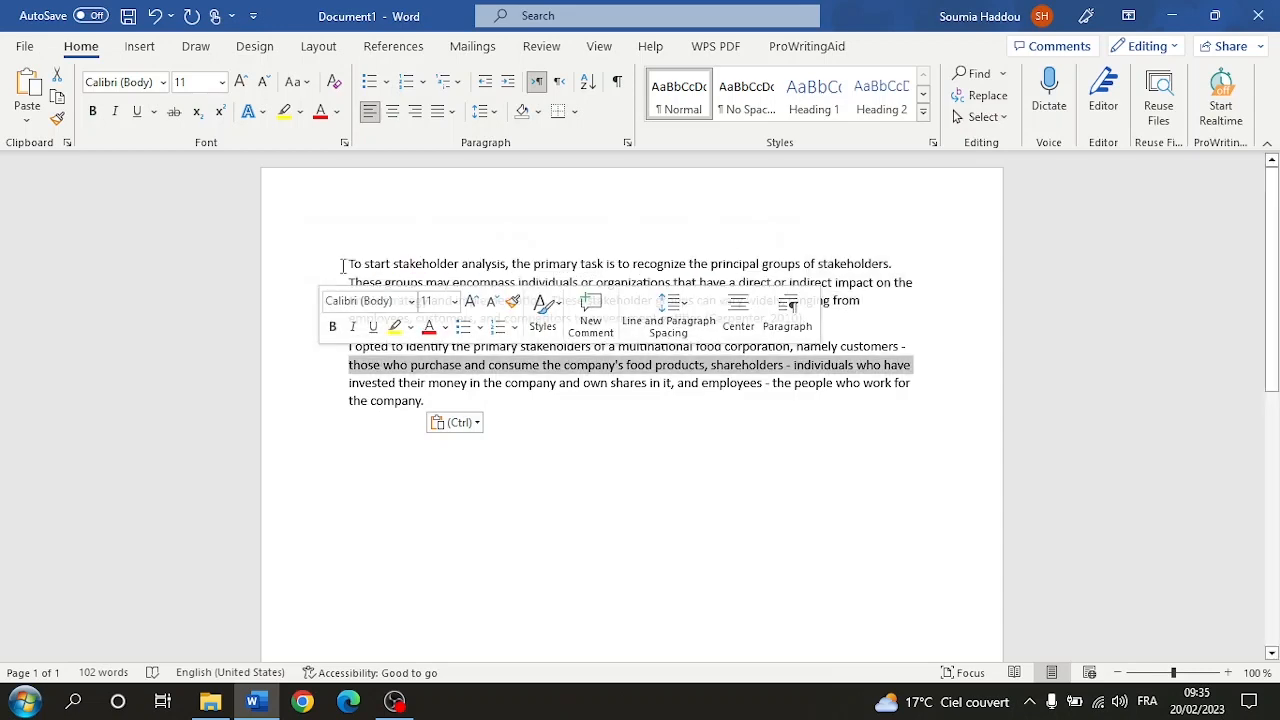
Format both paragraphs in Times New Roman at size 14.
drag(351, 263, 580, 452)
click(201, 82)
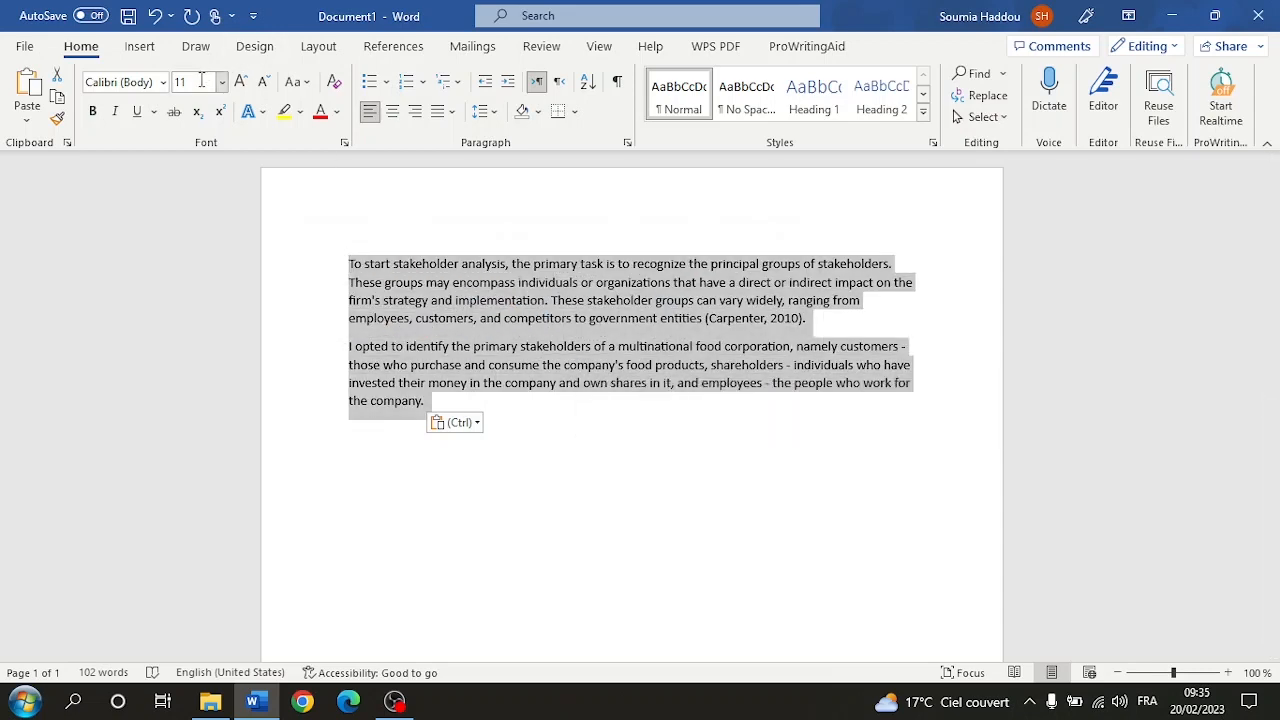
key(Return)
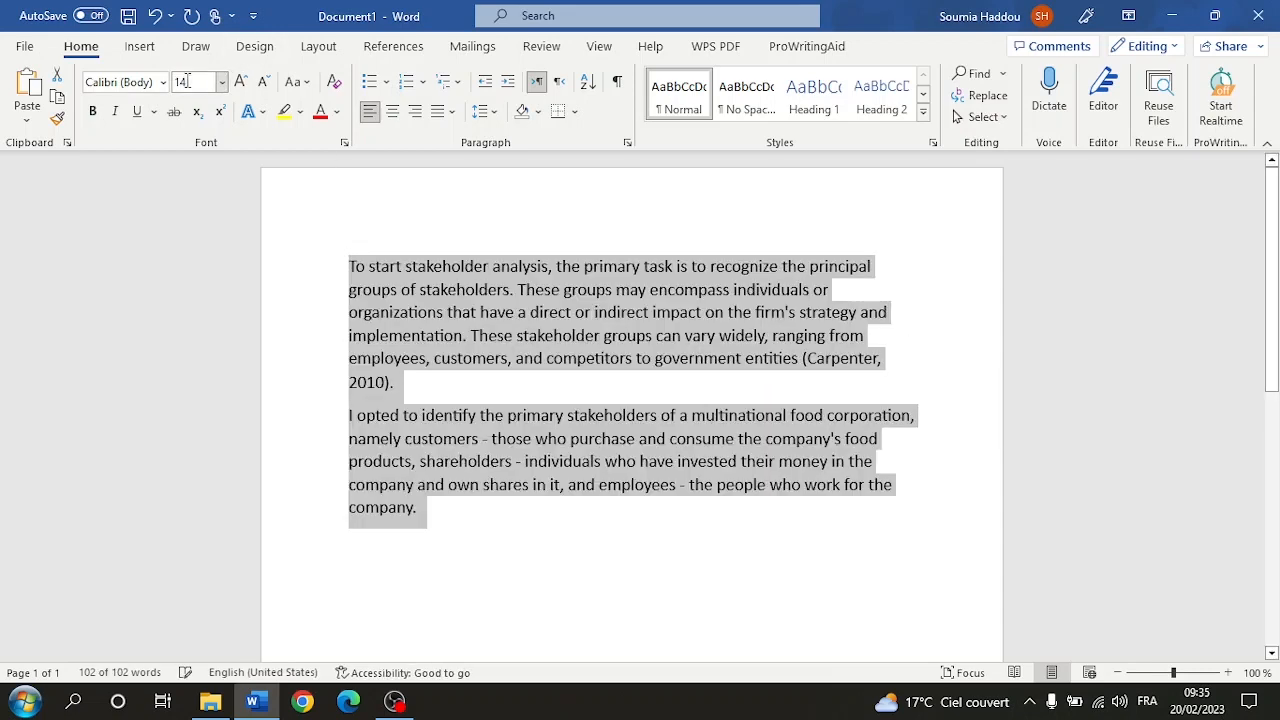
click(162, 82)
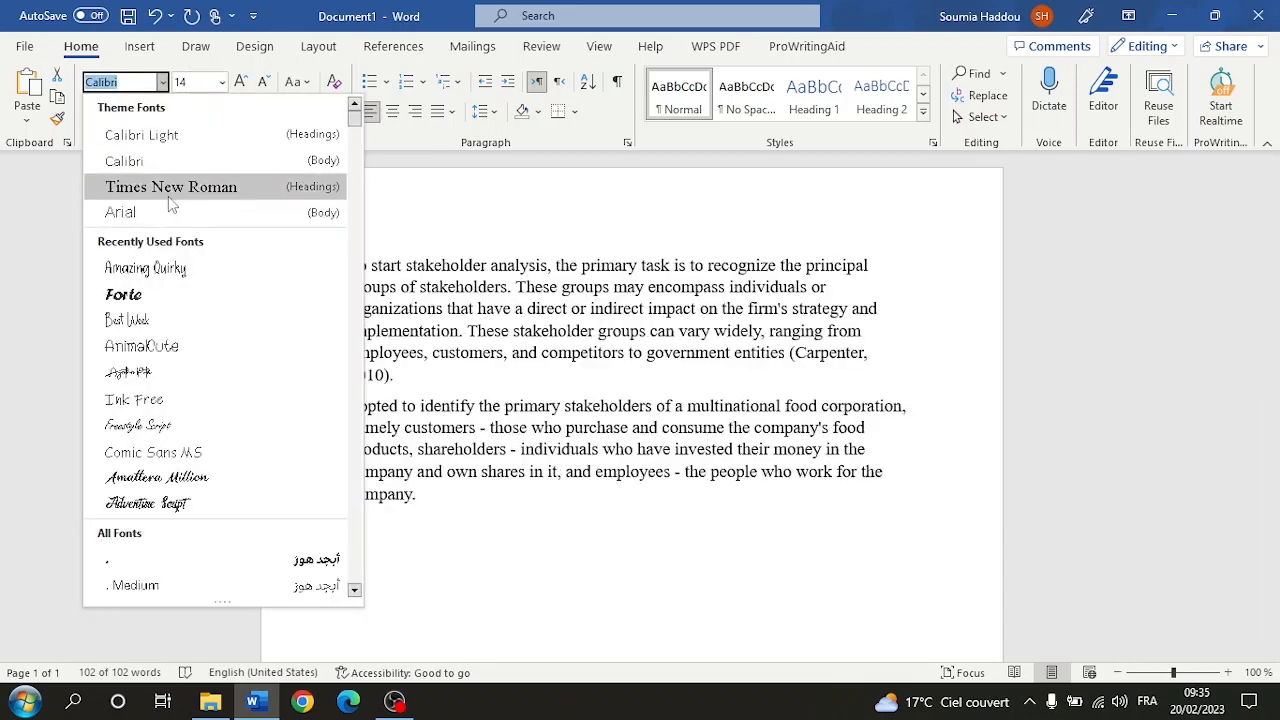
click(169, 198)
Try bold, underline and strikethrough on both paragraphs, switching each effect off again.
click(94, 115)
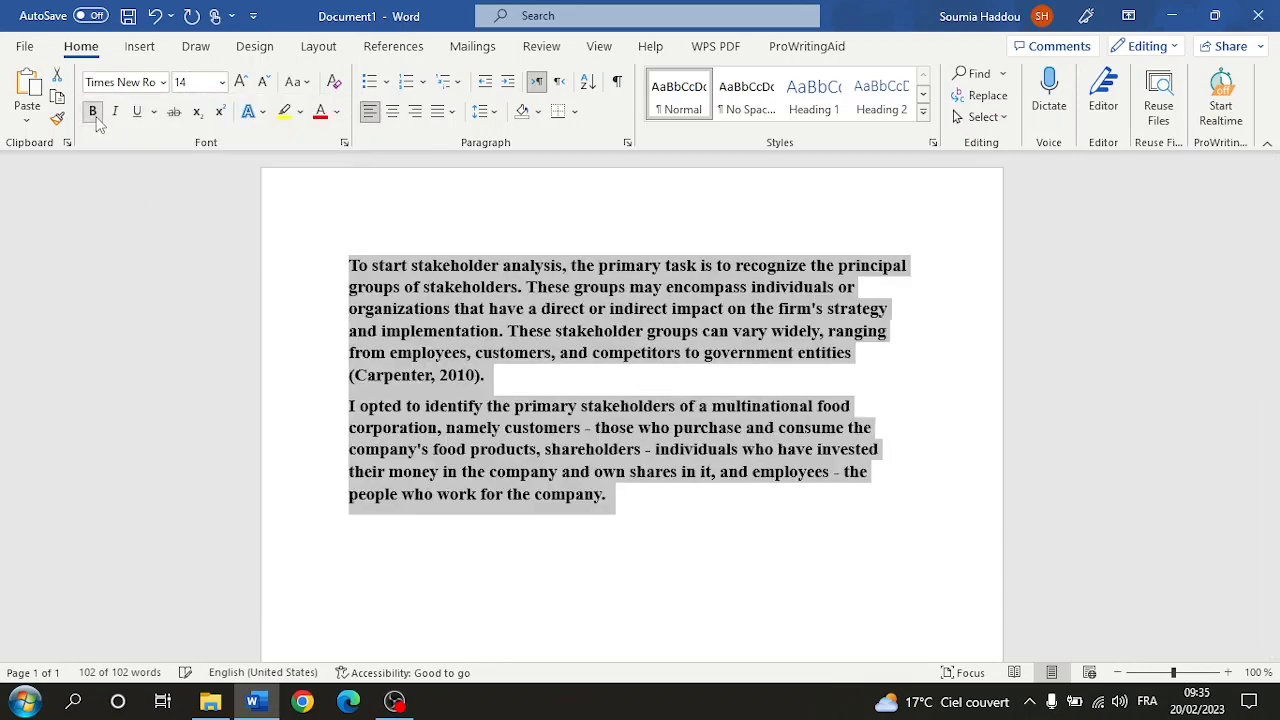
click(93, 112)
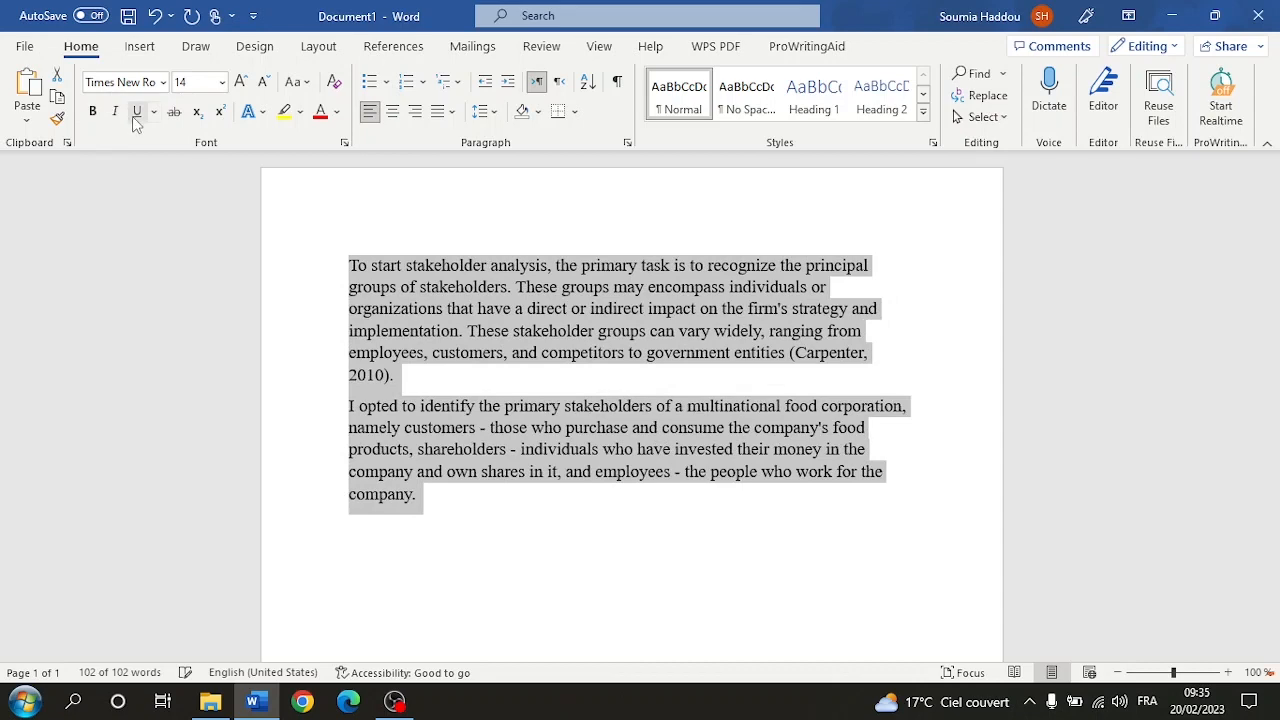
click(137, 115)
click(137, 115)
click(173, 113)
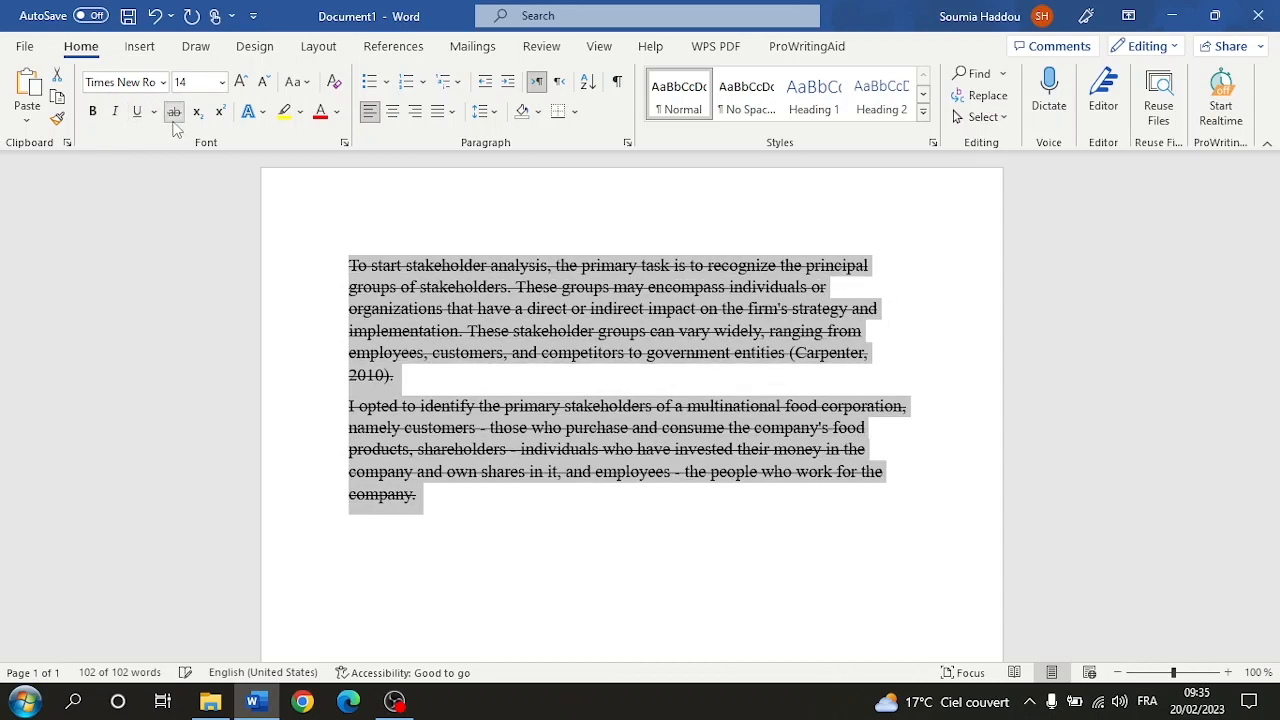
click(173, 112)
Try subscript and superscript on both paragraphs, remove each effect and deselect the text.
click(197, 112)
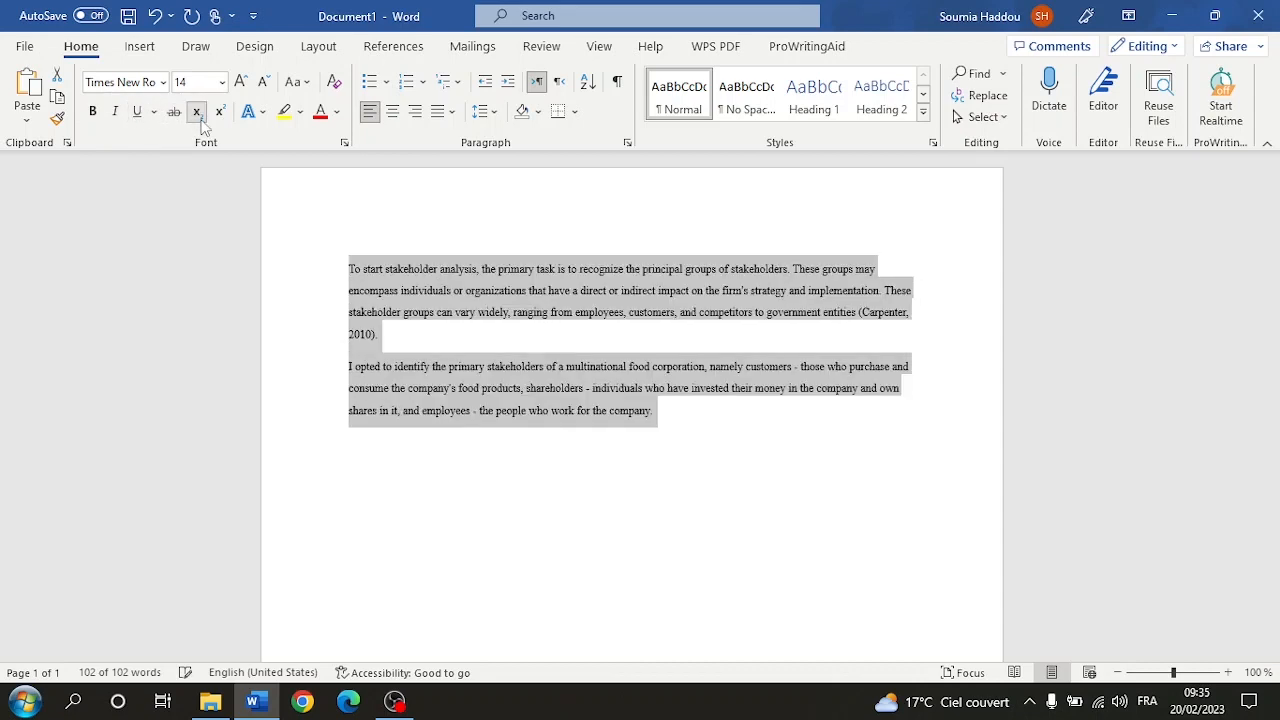
click(197, 112)
click(219, 112)
click(219, 112)
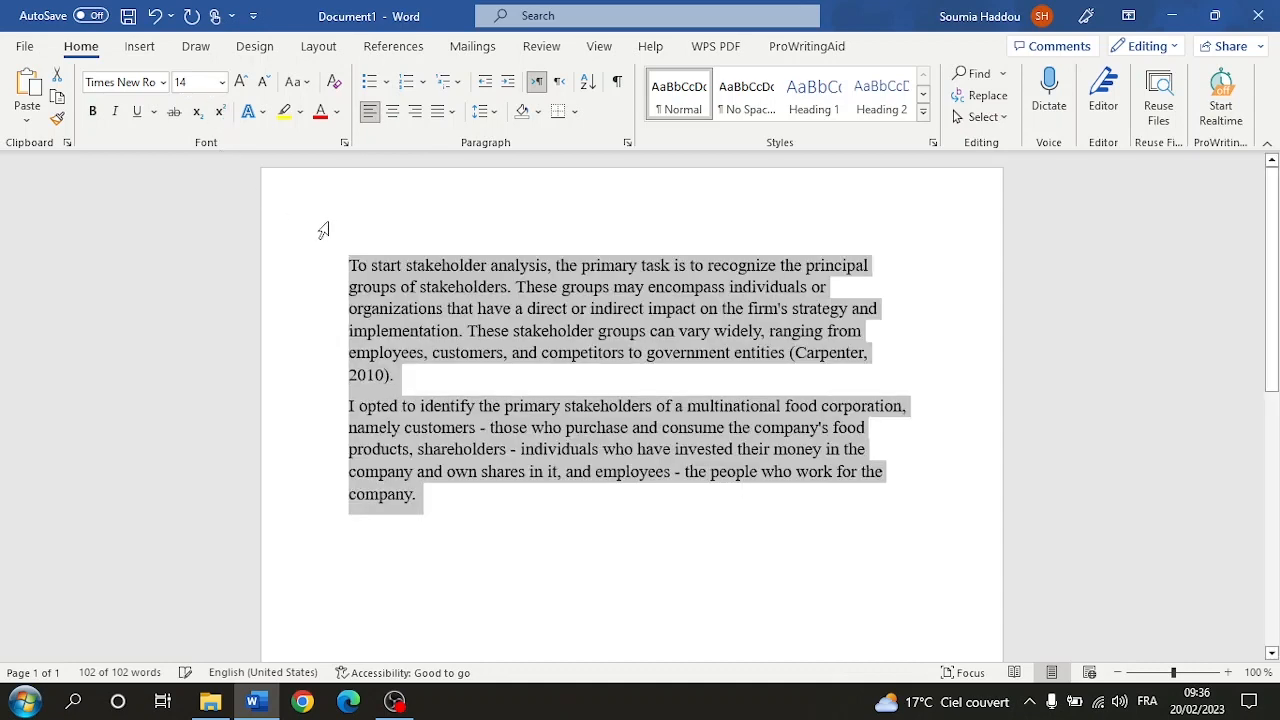
click(485, 474)
key(Return)
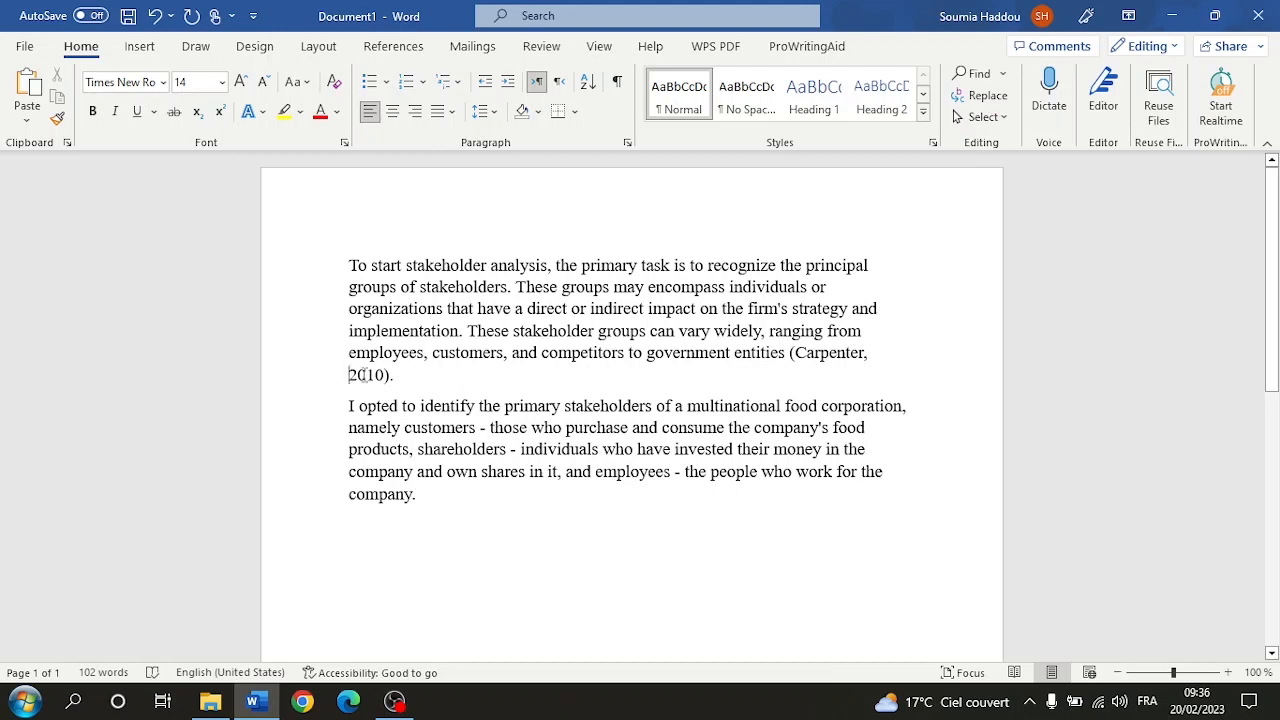
Try subscript and superscript on the year 2010 in the first paragraph's citation, removing each effect.
drag(349, 375, 386, 375)
click(198, 112)
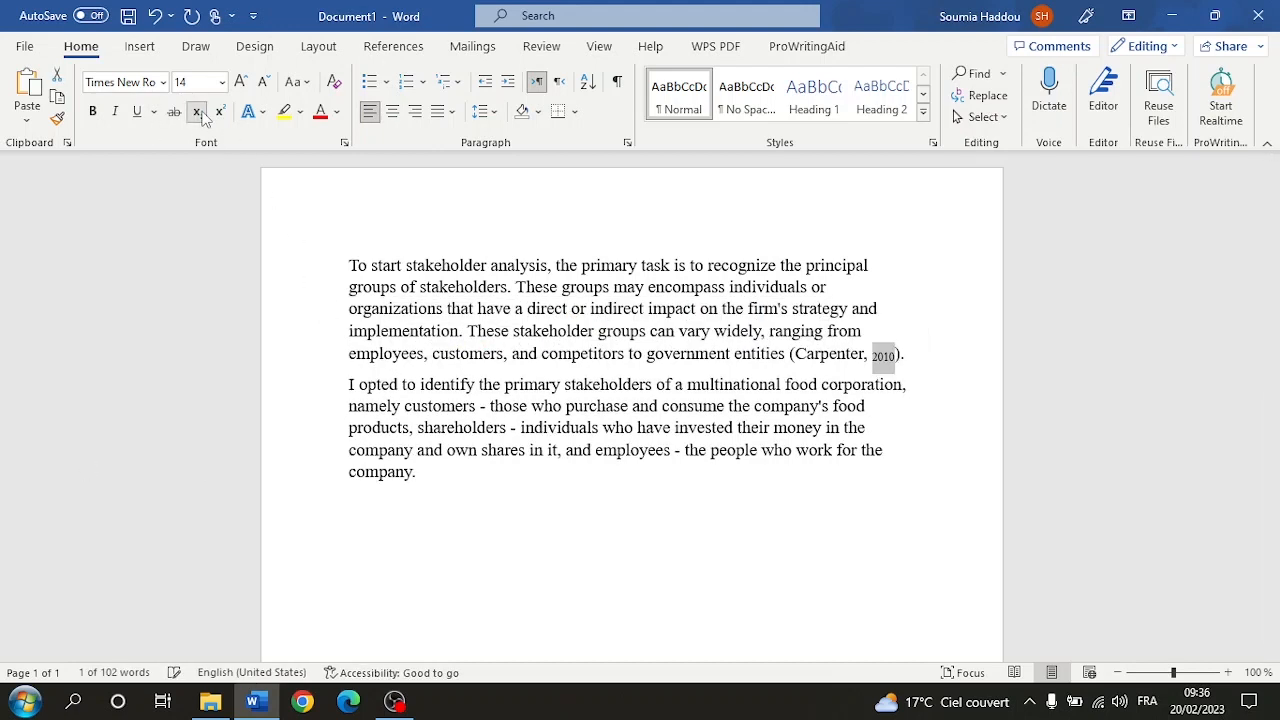
click(199, 112)
click(219, 112)
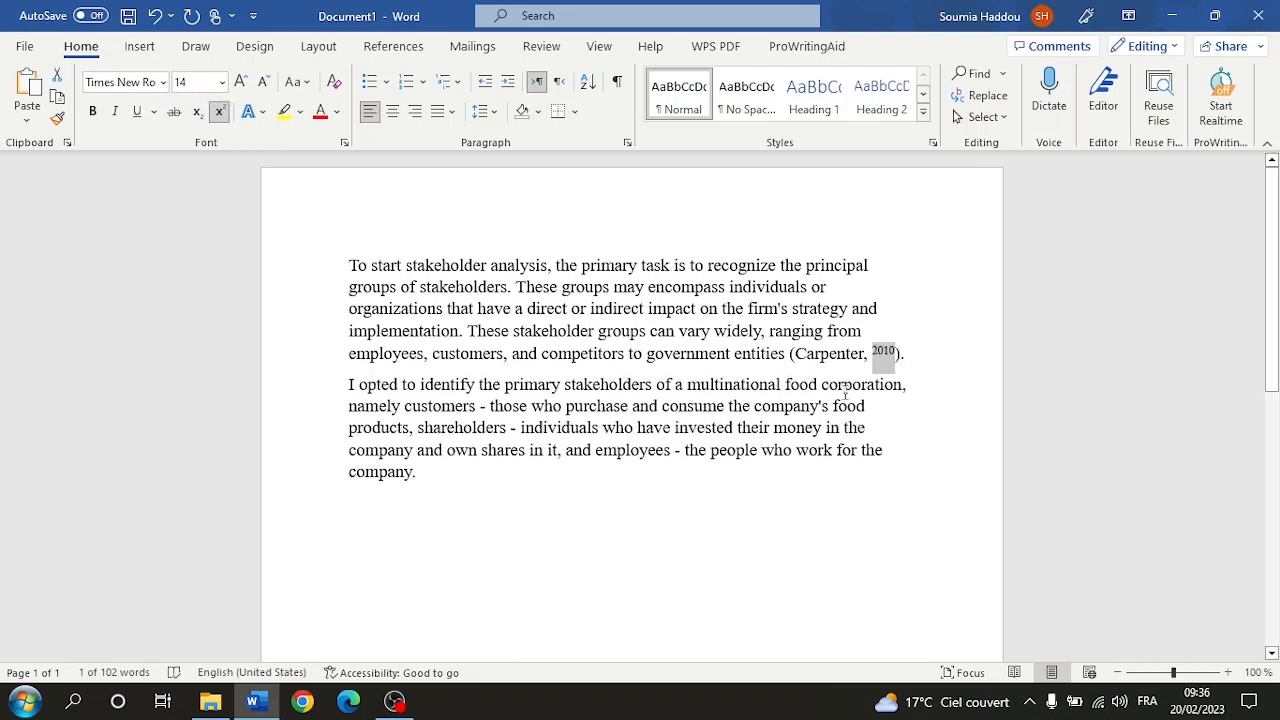
click(226, 112)
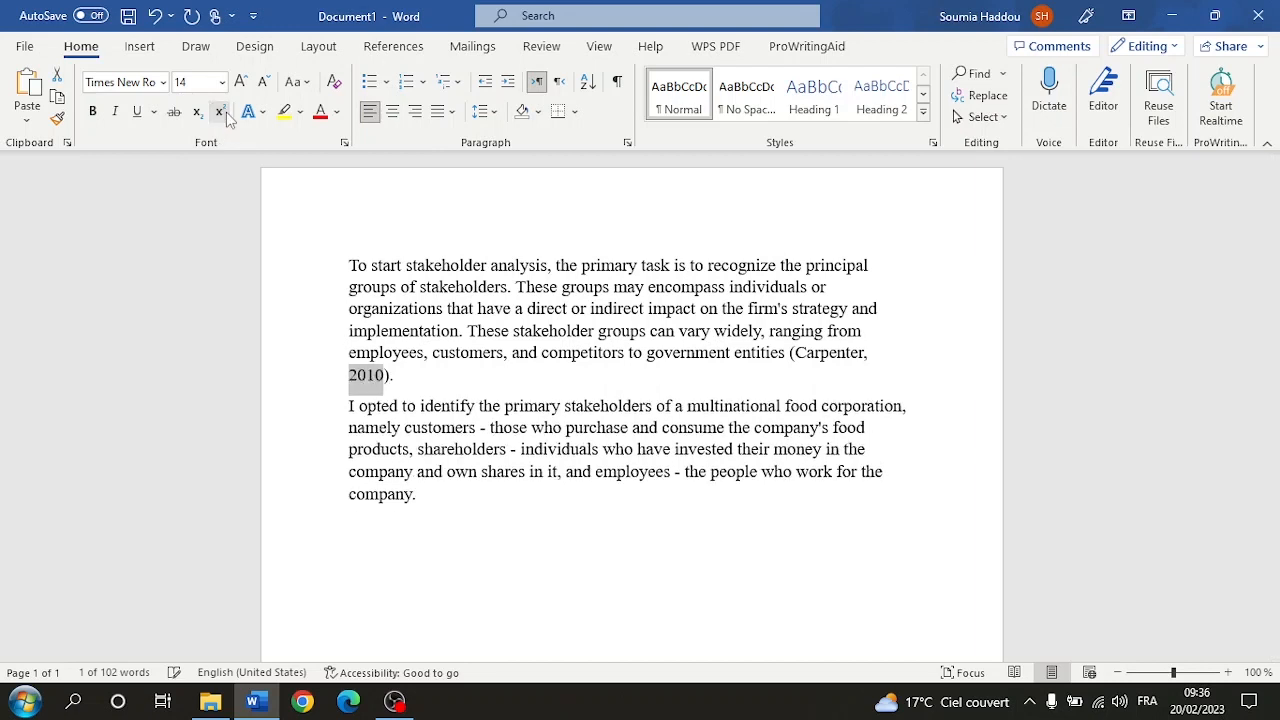
click(422, 381)
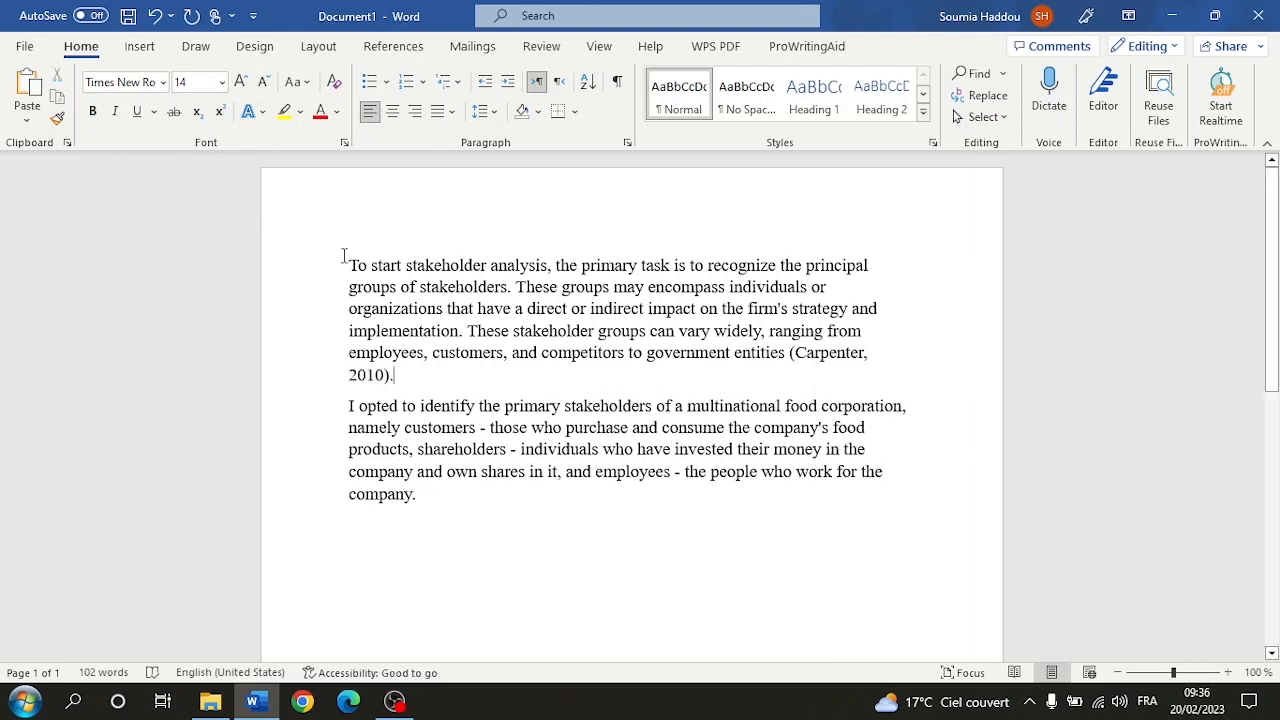
Select both paragraphs and examine the available text effects without applying any.
drag(349, 262, 420, 495)
click(249, 111)
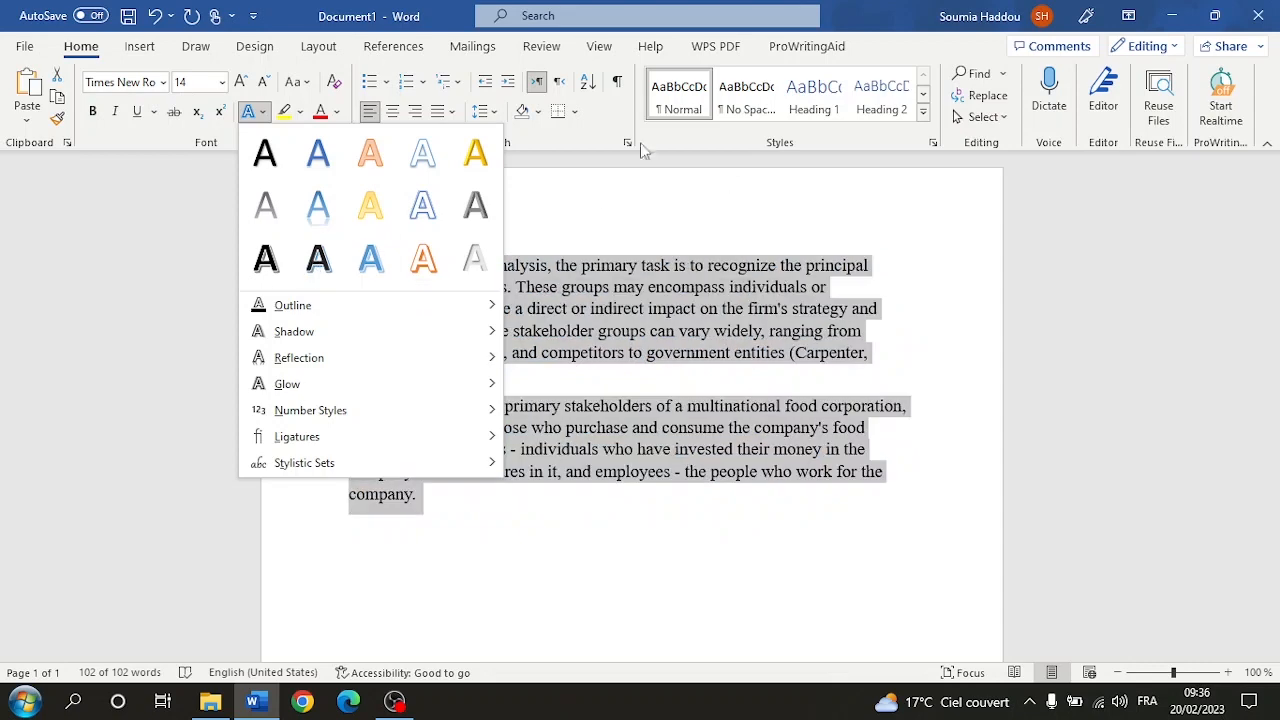
click(608, 205)
Try yellow highlighting on both paragraphs and undo it, and try a red font colour before restoring the automatic colour.
click(284, 111)
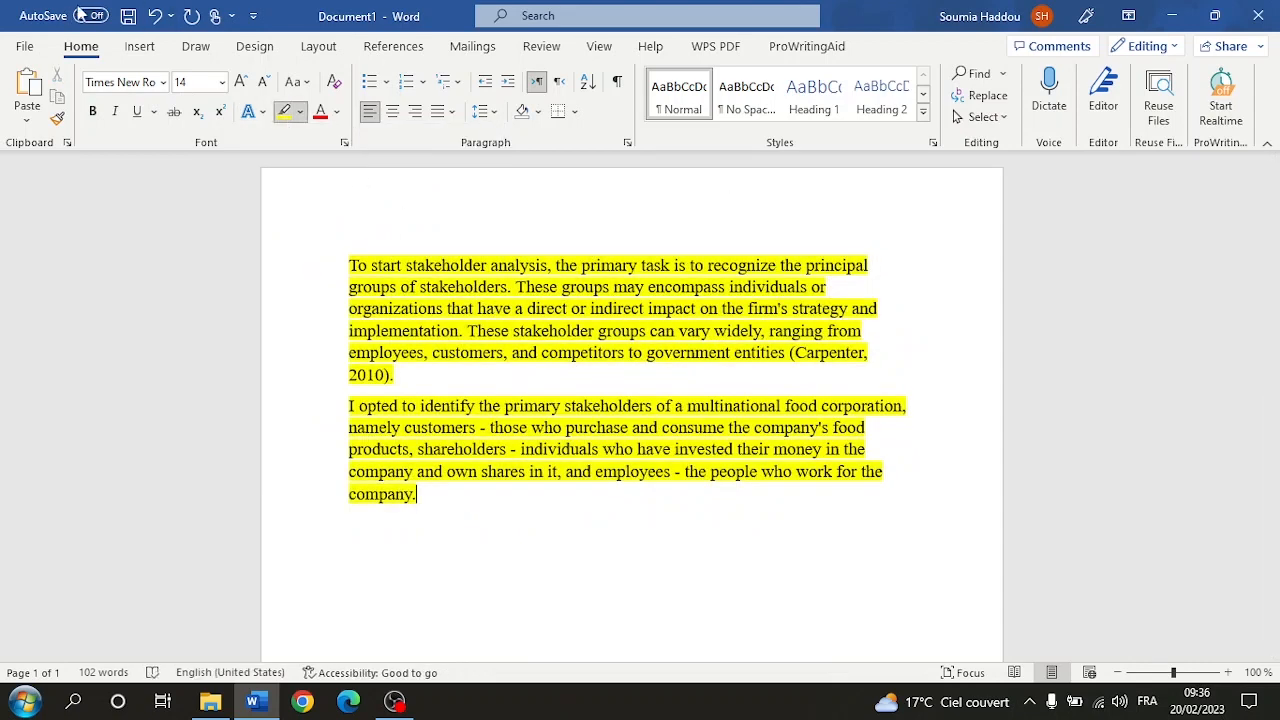
click(155, 15)
key(ctrl+c)
click(320, 112)
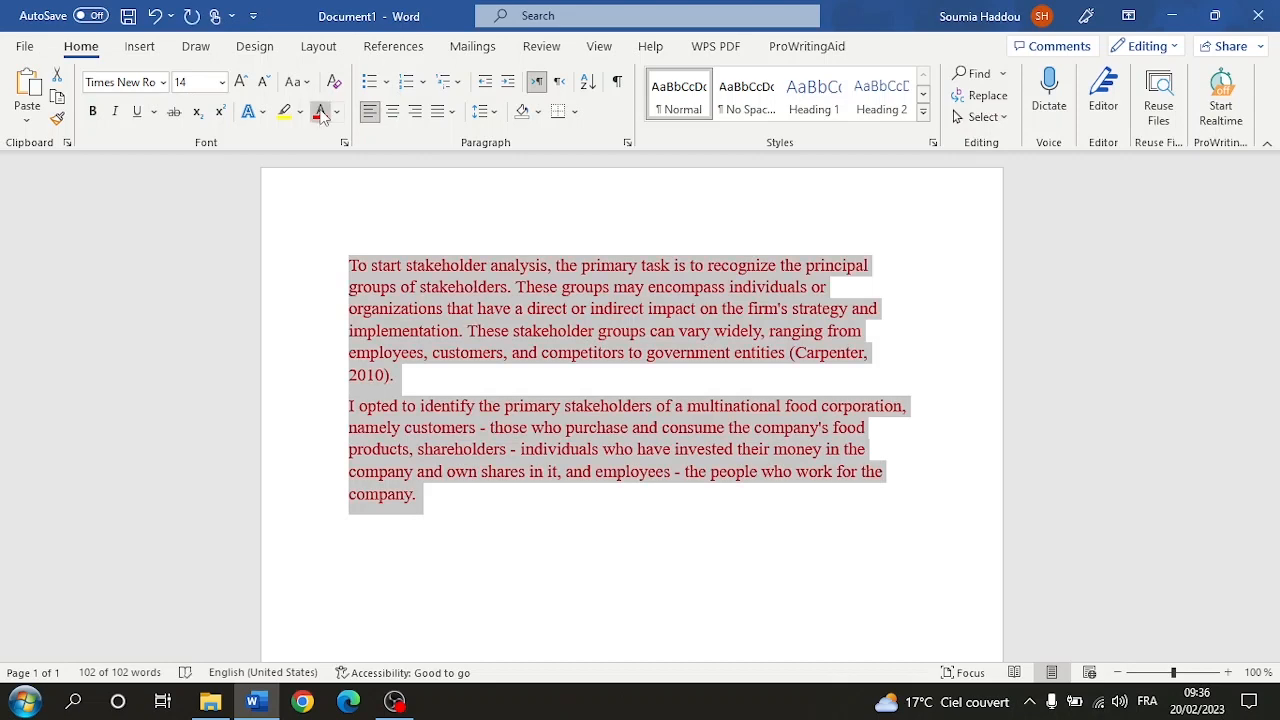
click(337, 111)
click(341, 140)
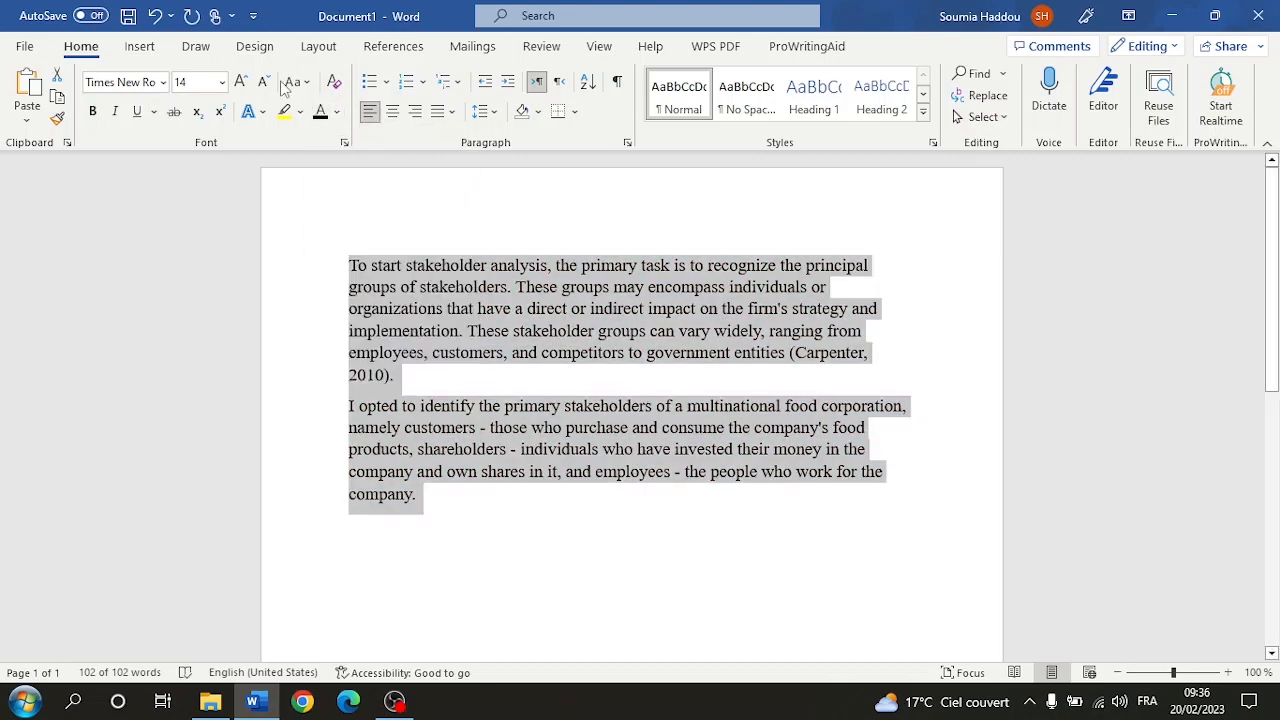
Change the case of both paragraphs to UPPERCASE, to lowercase and finally to Sentence case.
click(297, 82)
click(325, 159)
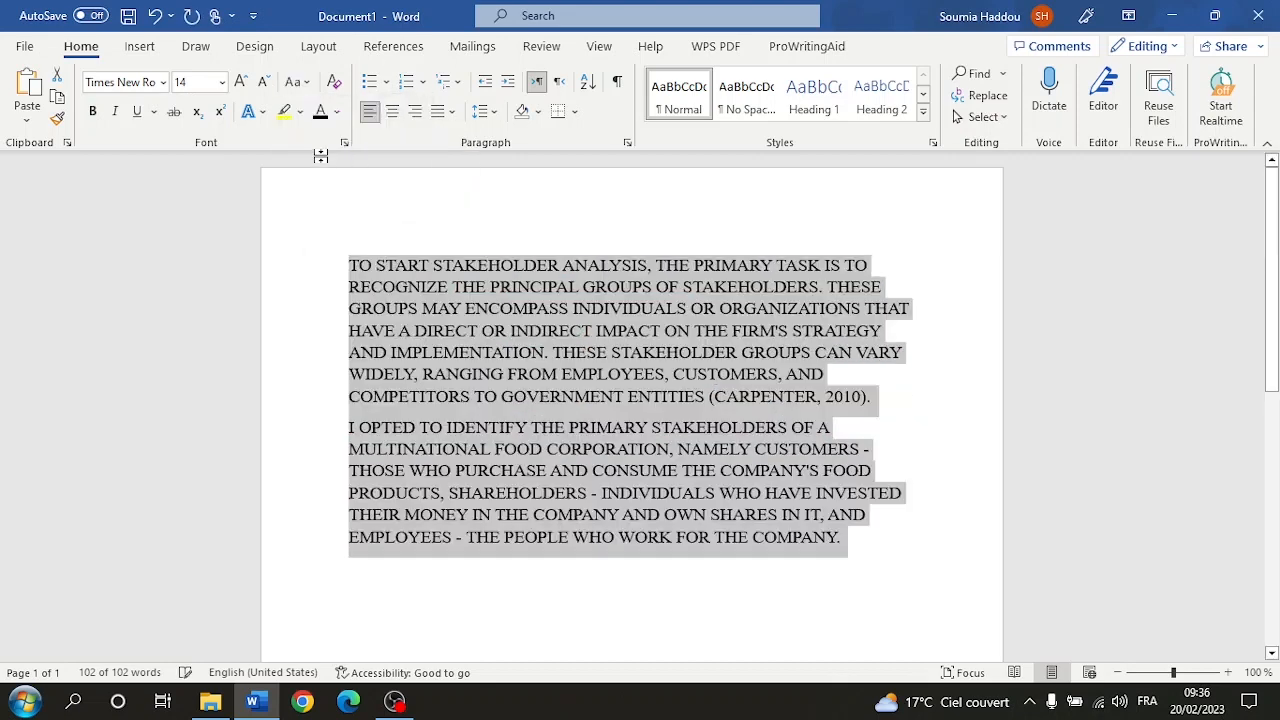
click(297, 82)
click(314, 134)
click(297, 82)
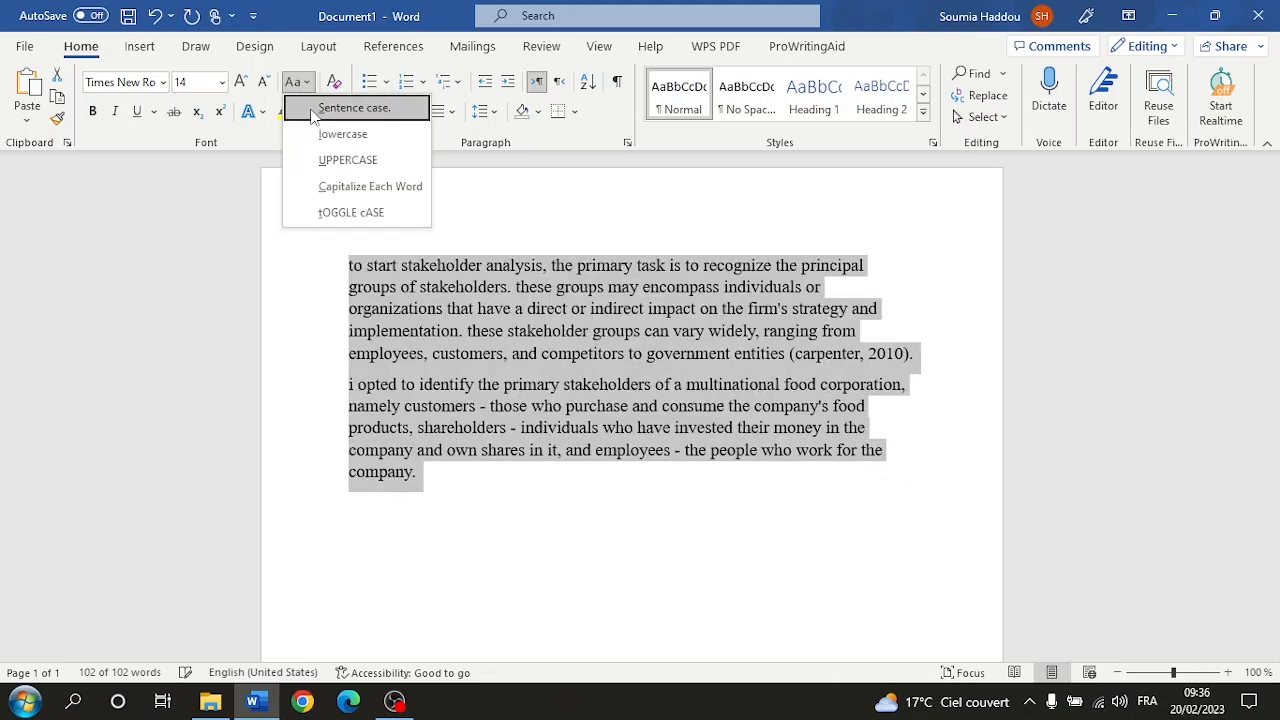
click(310, 107)
Enlarge the font of both paragraphs stepwise to size 20 and shrink it back to 14.
click(241, 82)
click(241, 82)
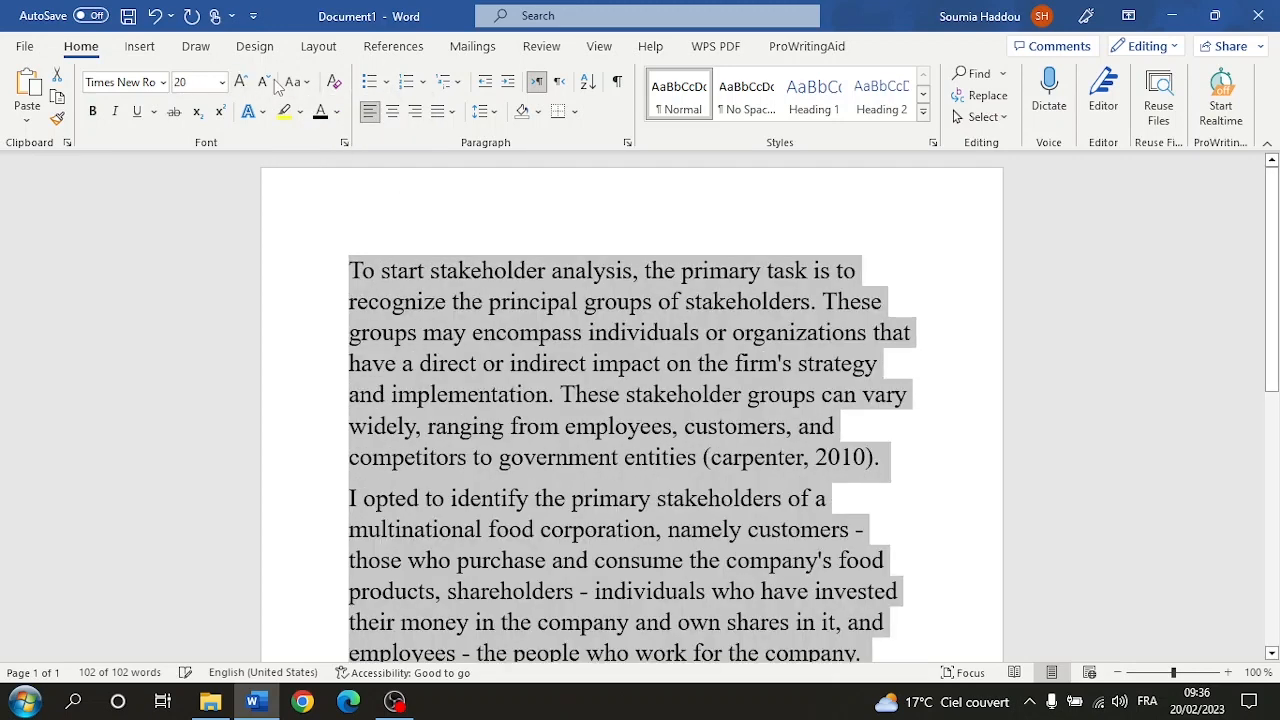
click(264, 82)
click(264, 82)
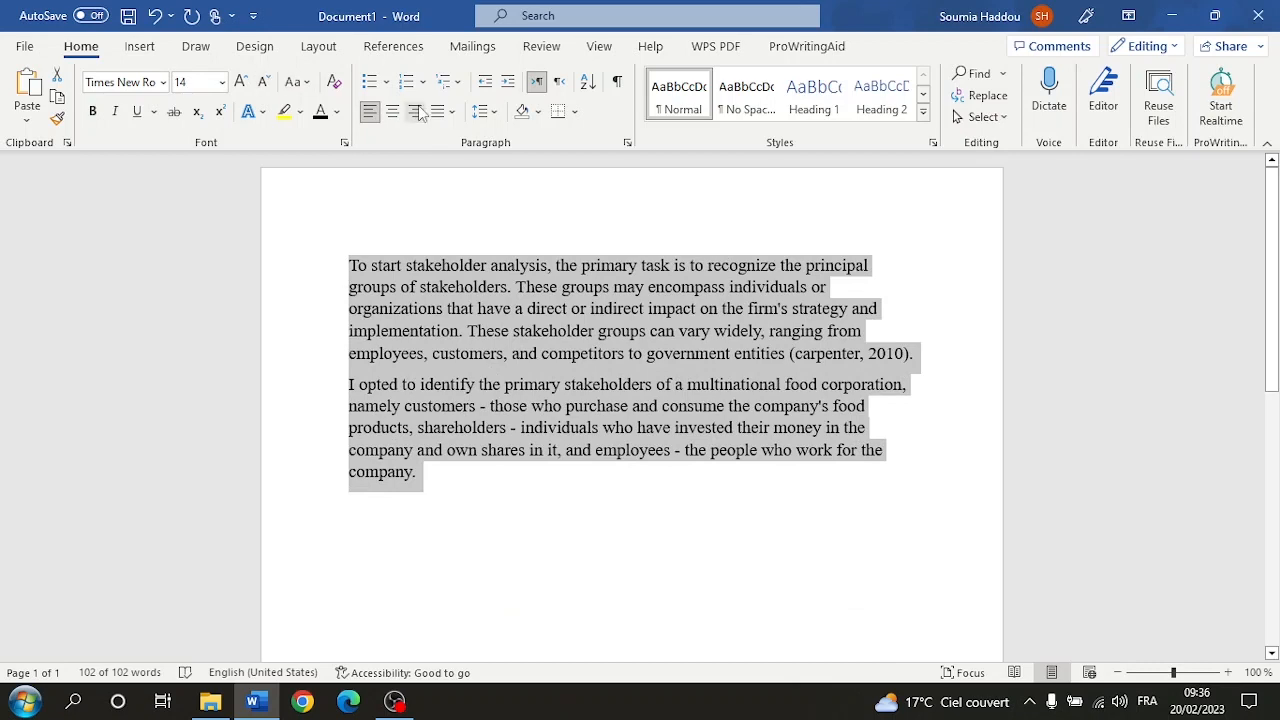
Apply heart bullets to both paragraphs, look through the bullet library and undo the bullets.
click(385, 82)
click(427, 160)
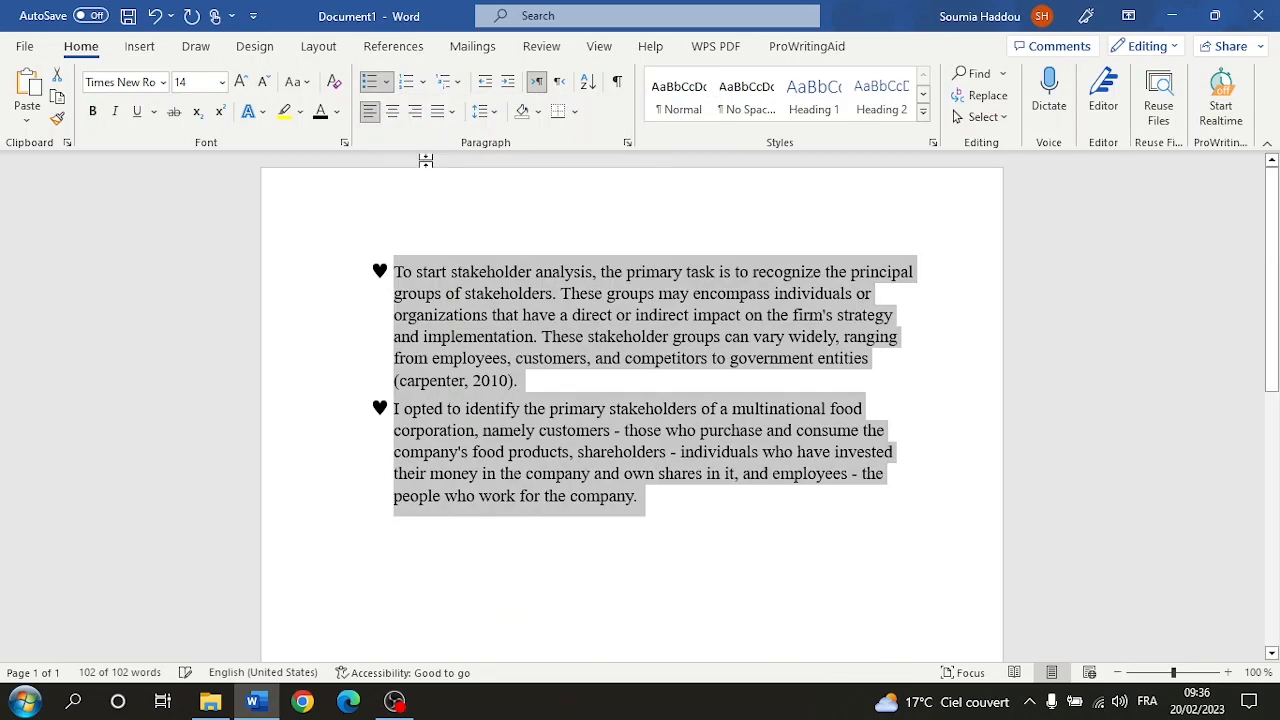
click(385, 82)
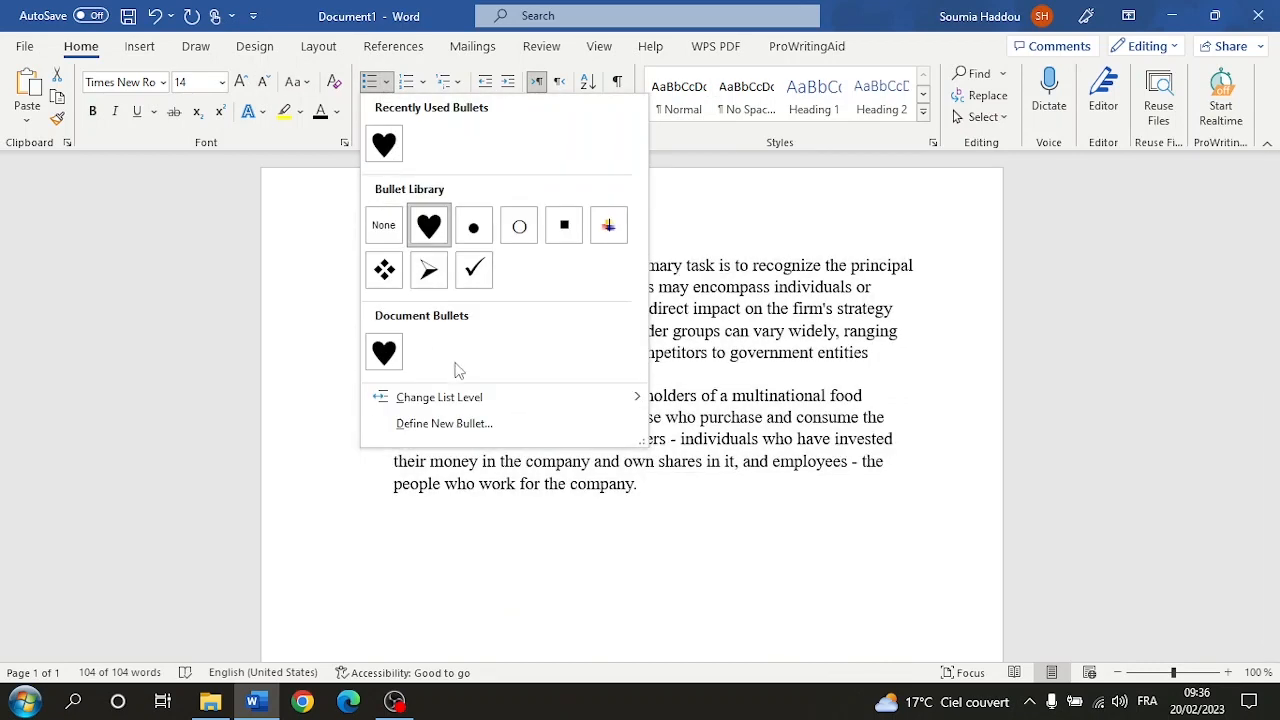
click(222, 345)
click(155, 15)
Number both paragraphs in the 1. 2. 3. format, look through the numbering library and undo the numbering.
click(406, 82)
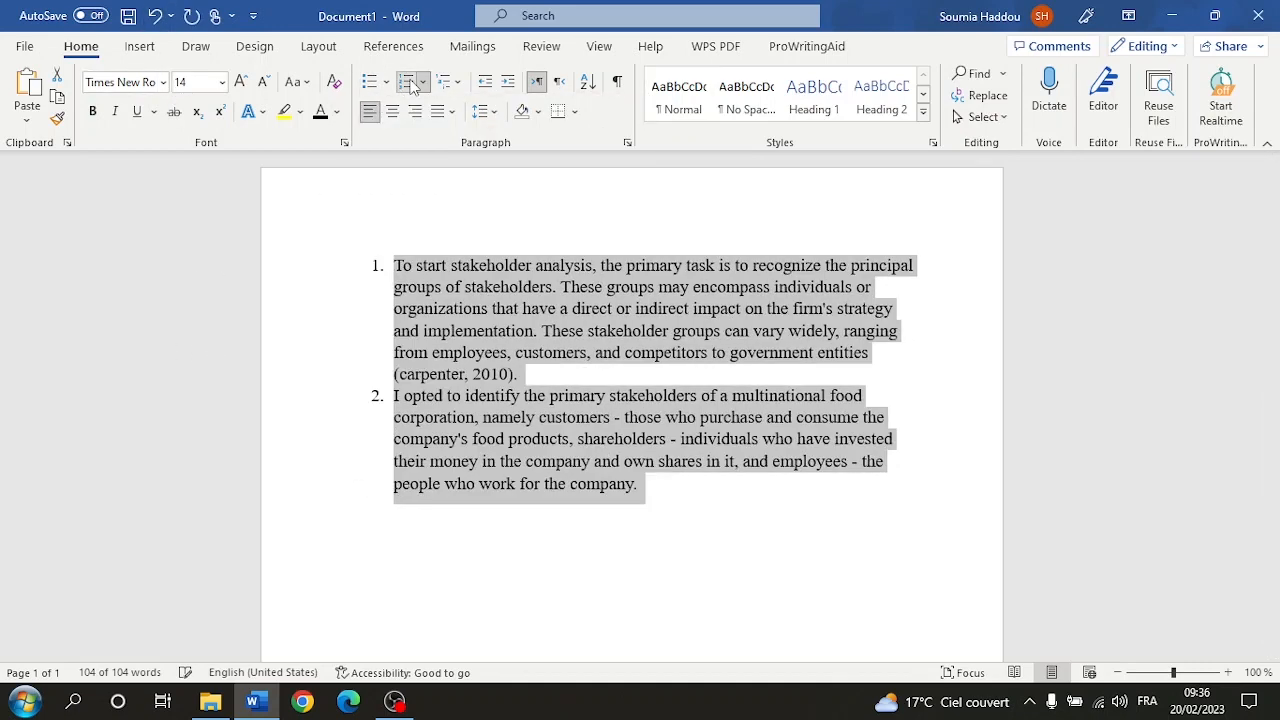
click(423, 83)
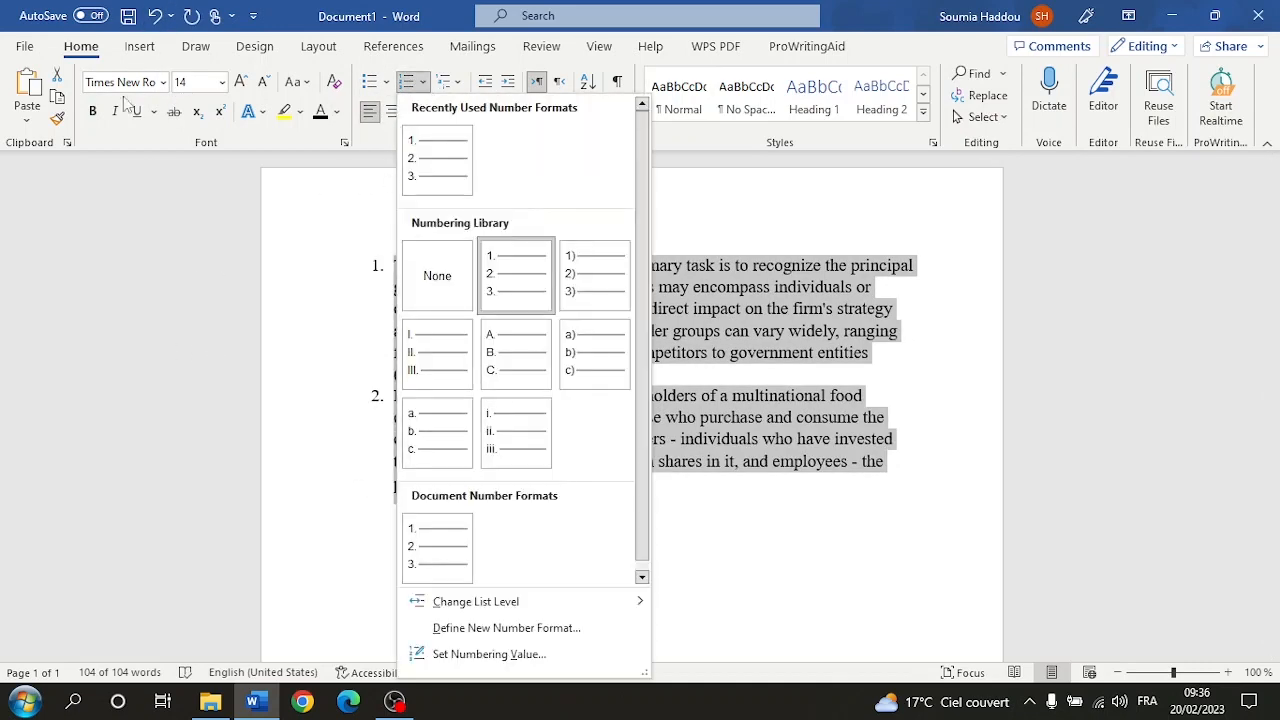
click(155, 15)
click(155, 15)
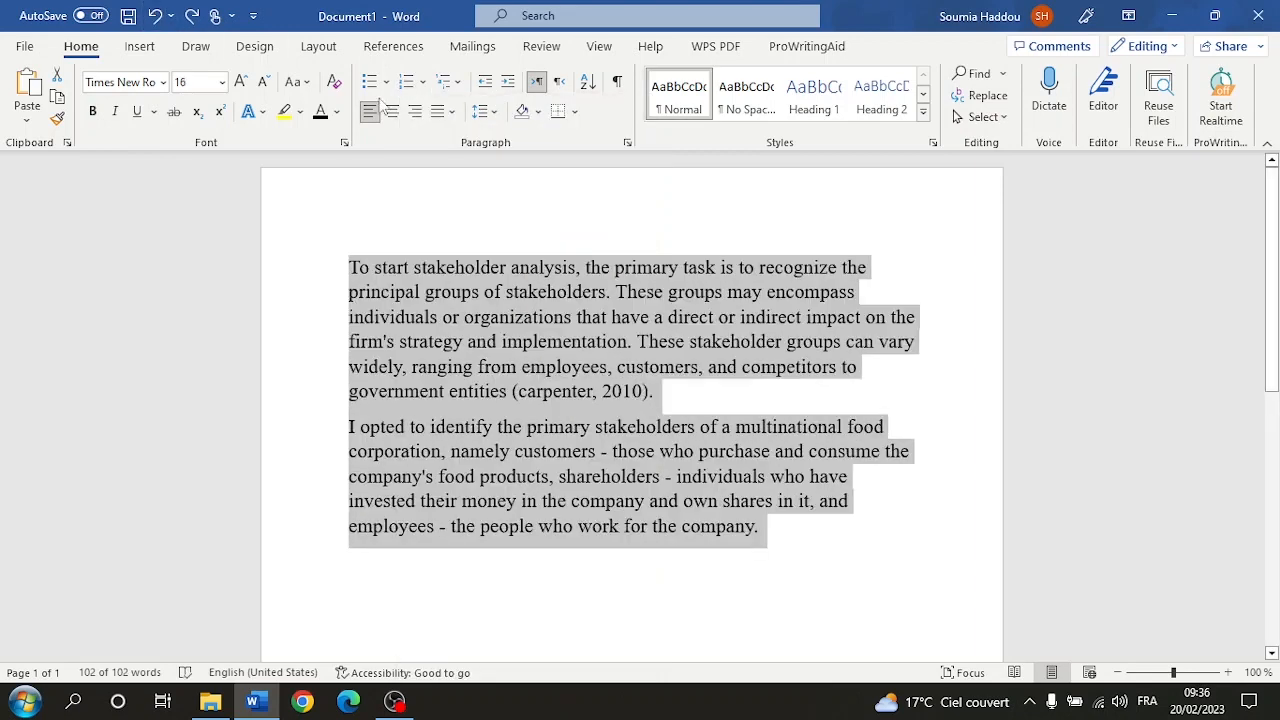
Try centred, right and justified alignment on both paragraphs, finishing with left alignment.
click(392, 112)
click(414, 113)
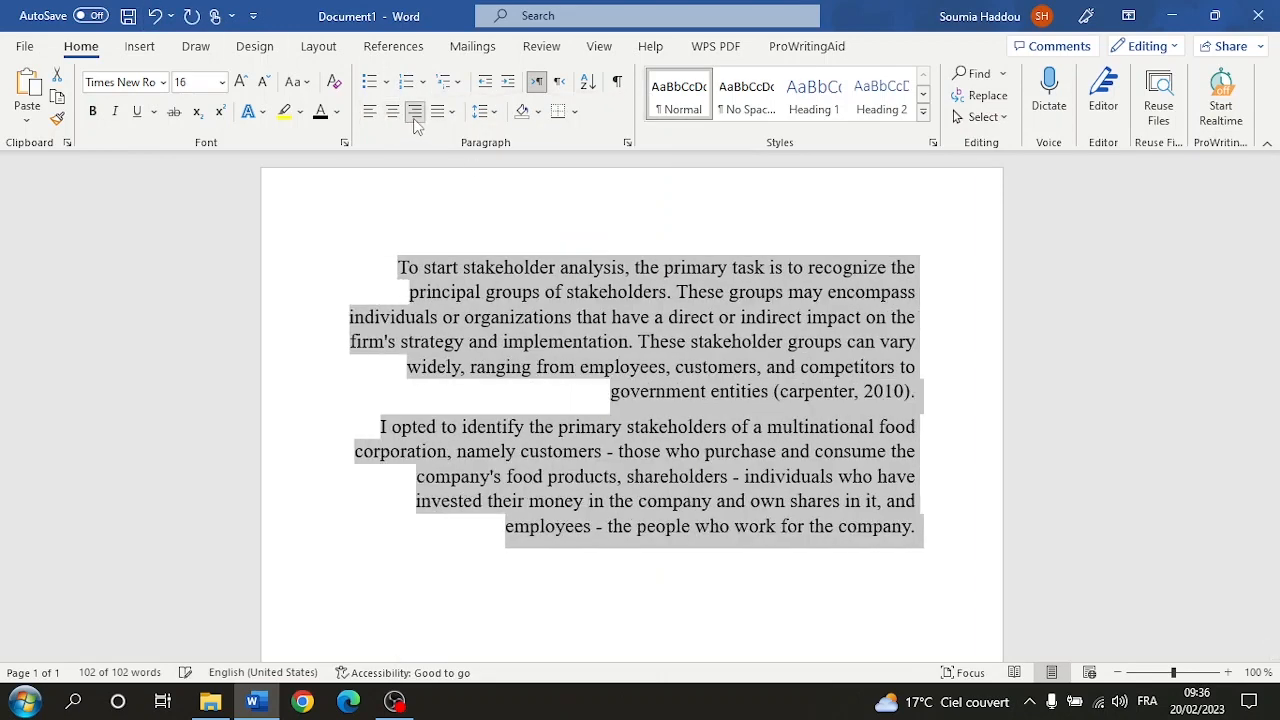
click(373, 119)
click(452, 112)
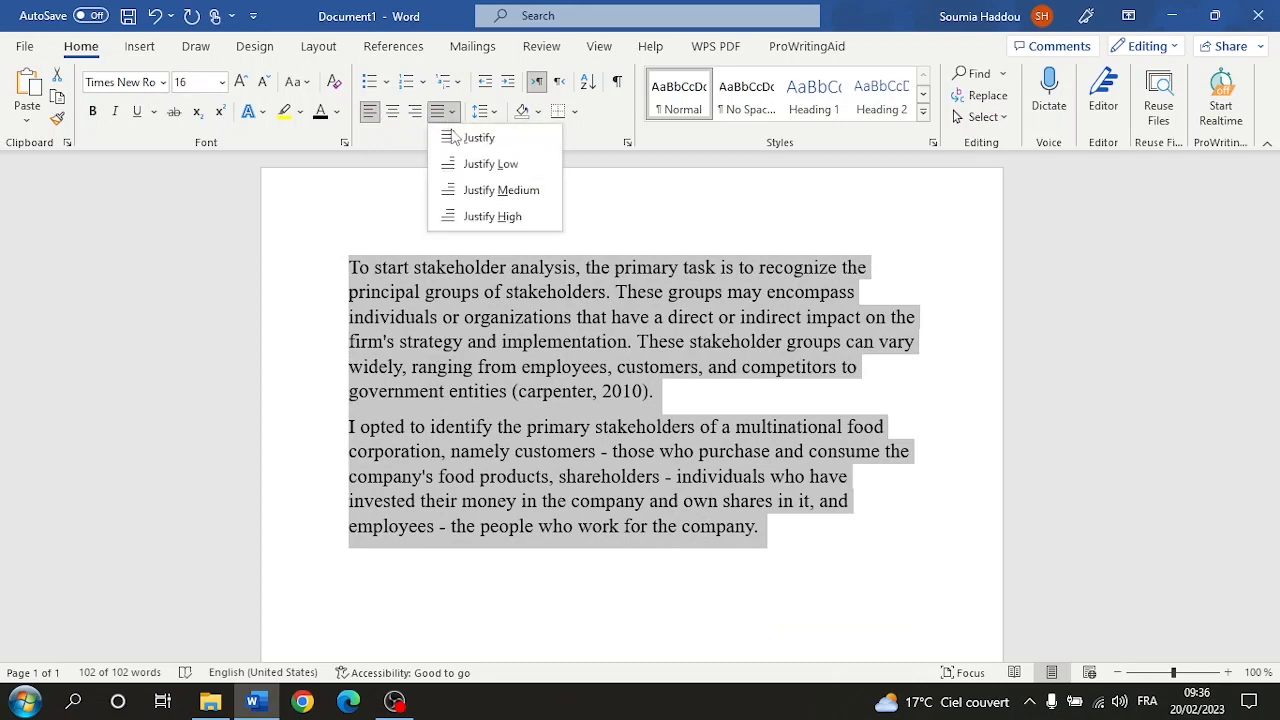
click(470, 138)
click(370, 116)
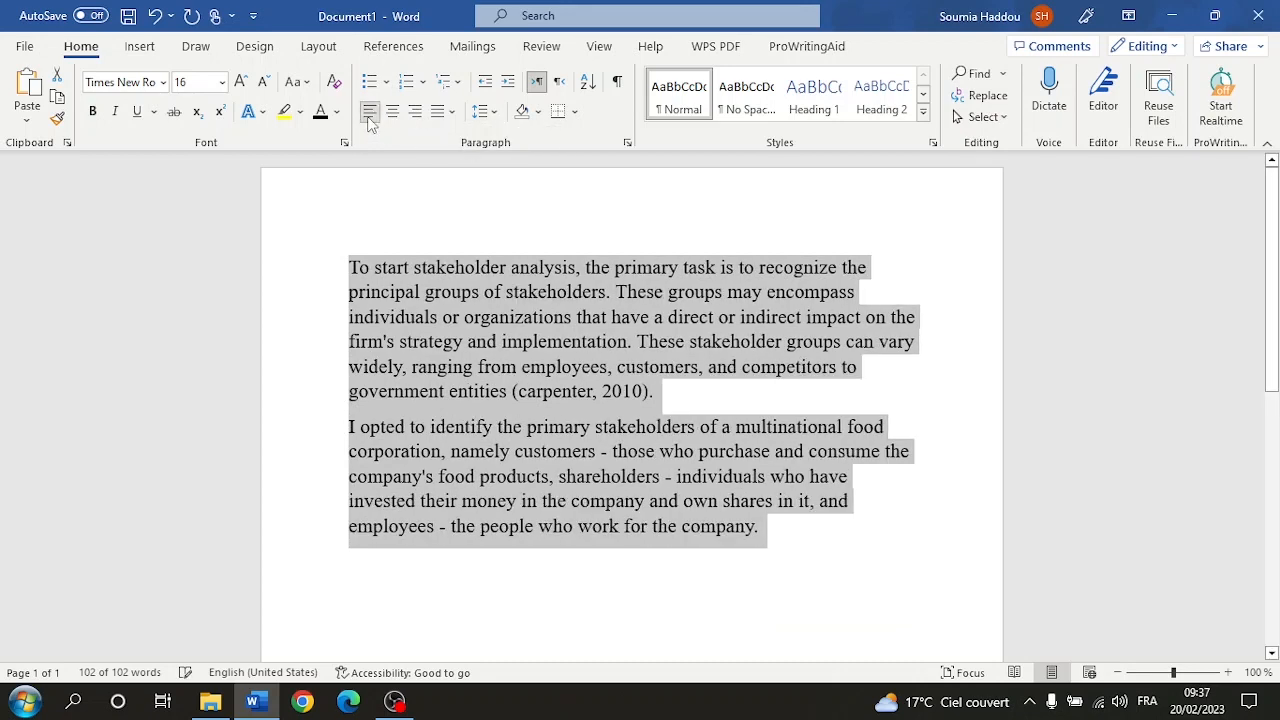
Look through the line spacing options, and increase the indent of both paragraphs and decrease it again.
click(482, 112)
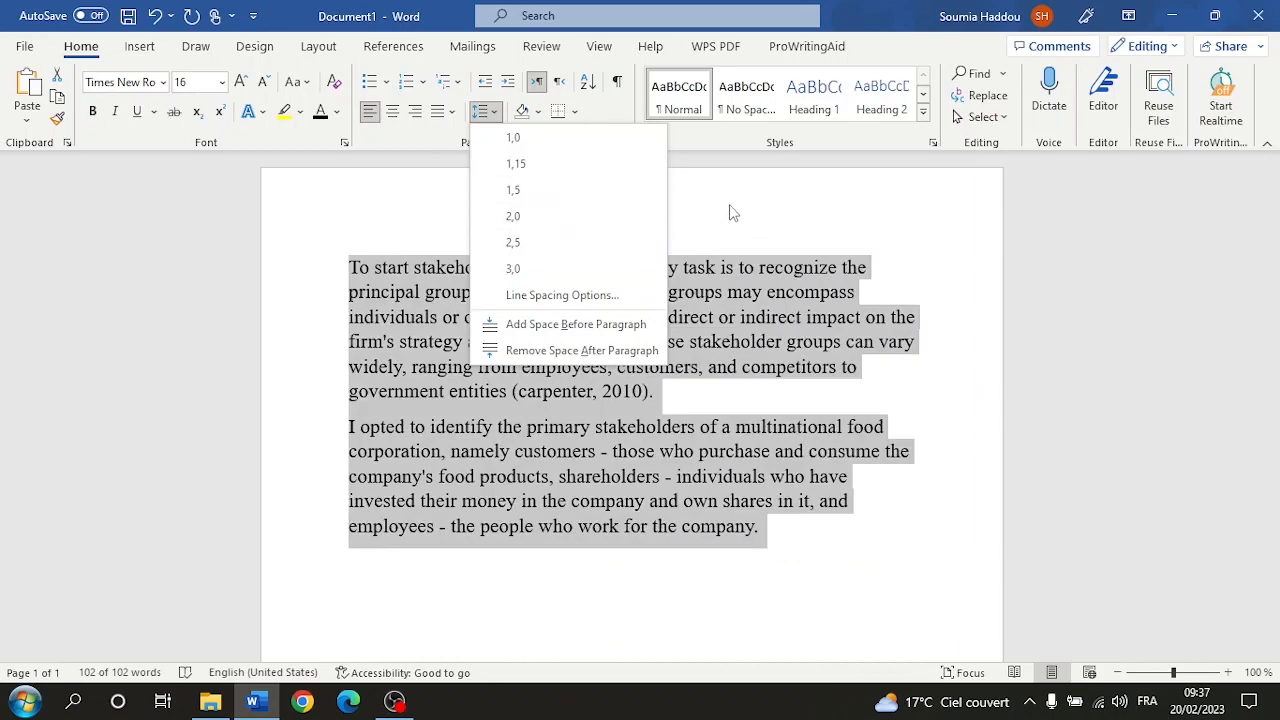
click(730, 212)
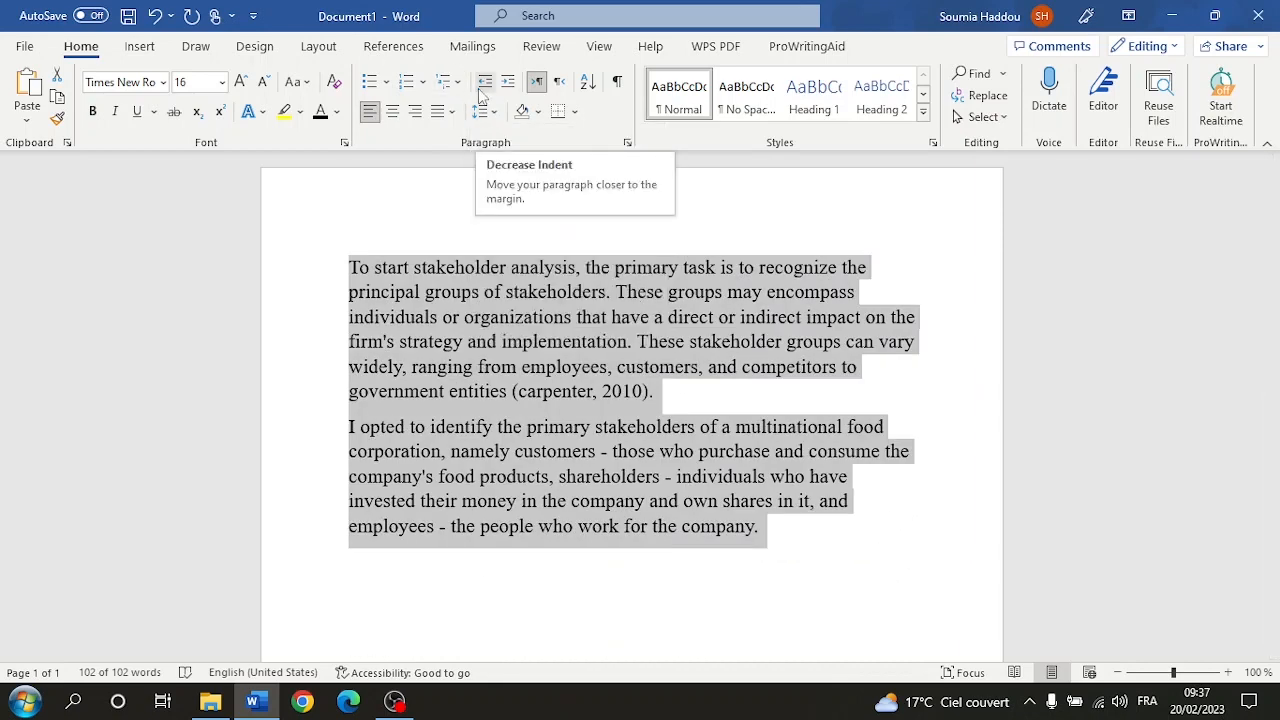
click(505, 84)
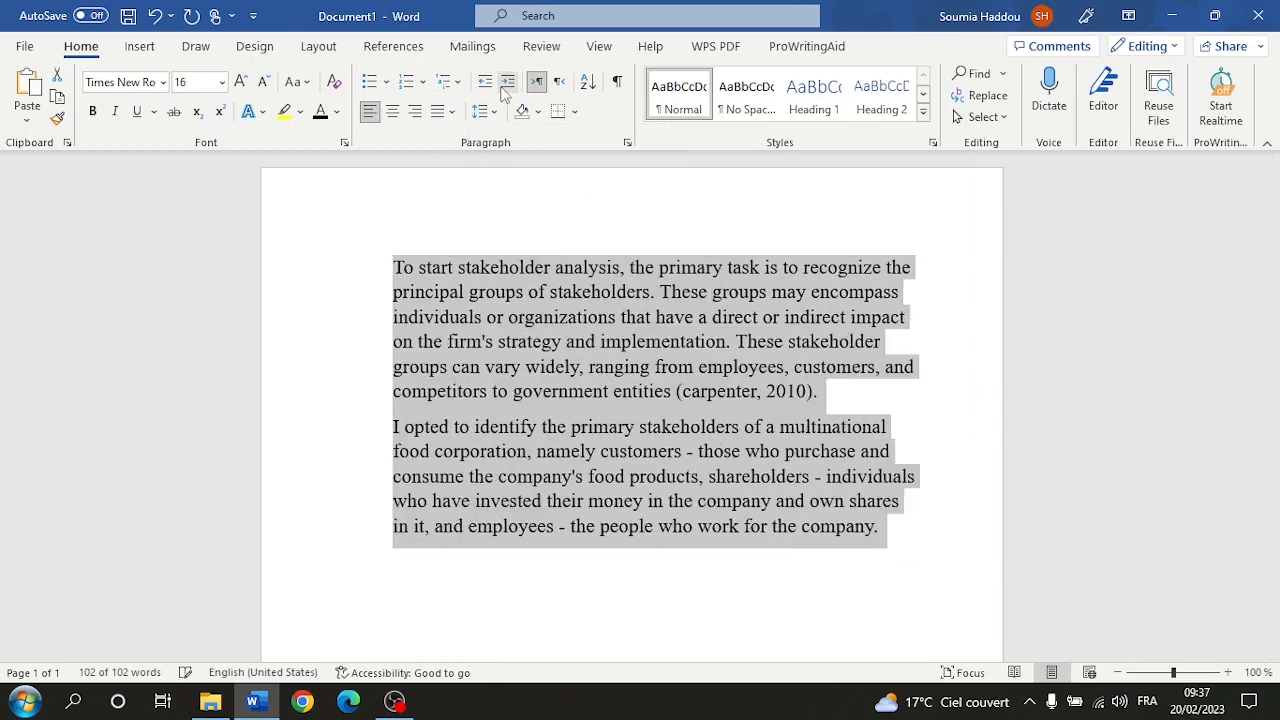
click(485, 84)
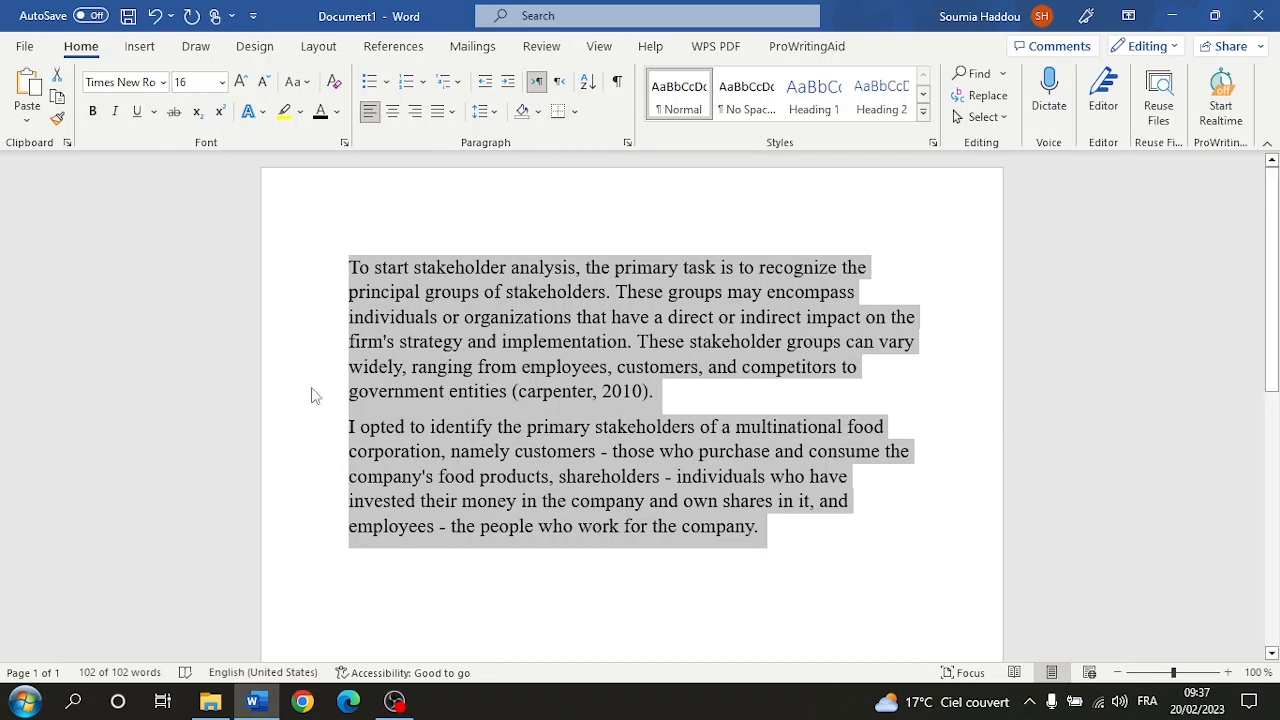
Paste the copied two-paragraph text on the line below the second paragraph and undo the paste.
click(697, 402)
scroll(856, 392, down, 3)
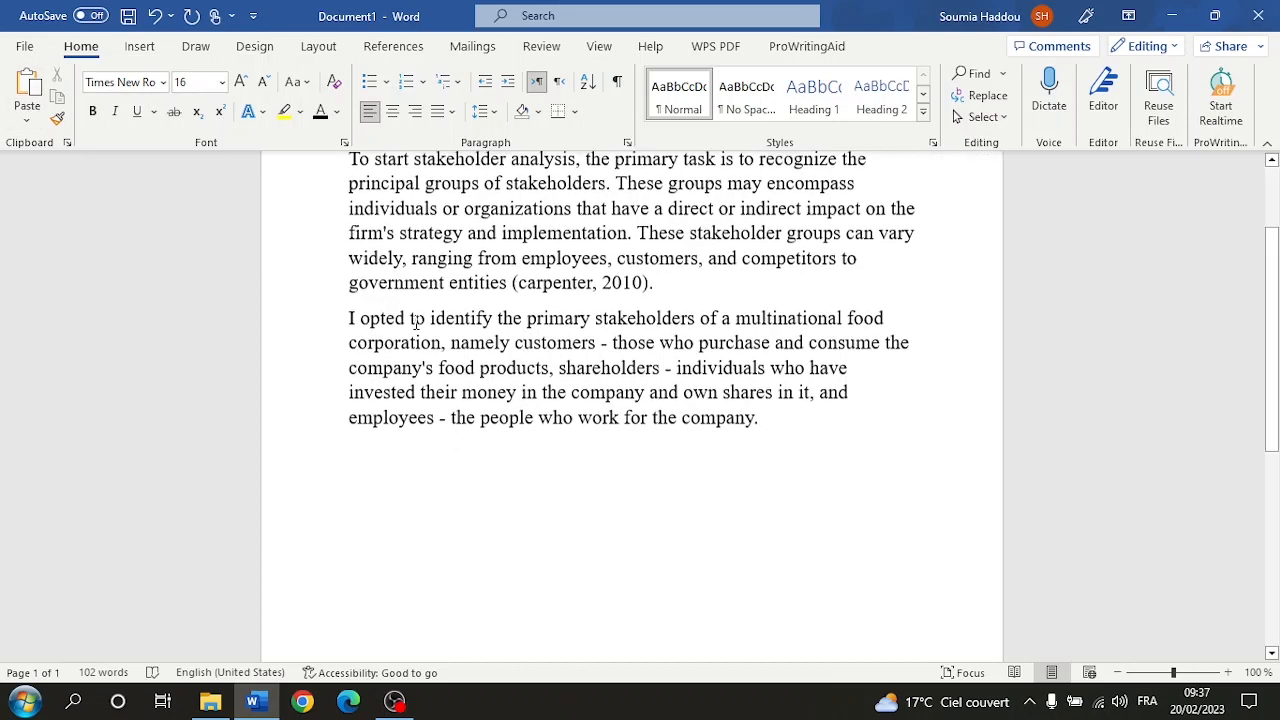
click(825, 372)
scroll(600, 300, up, 1)
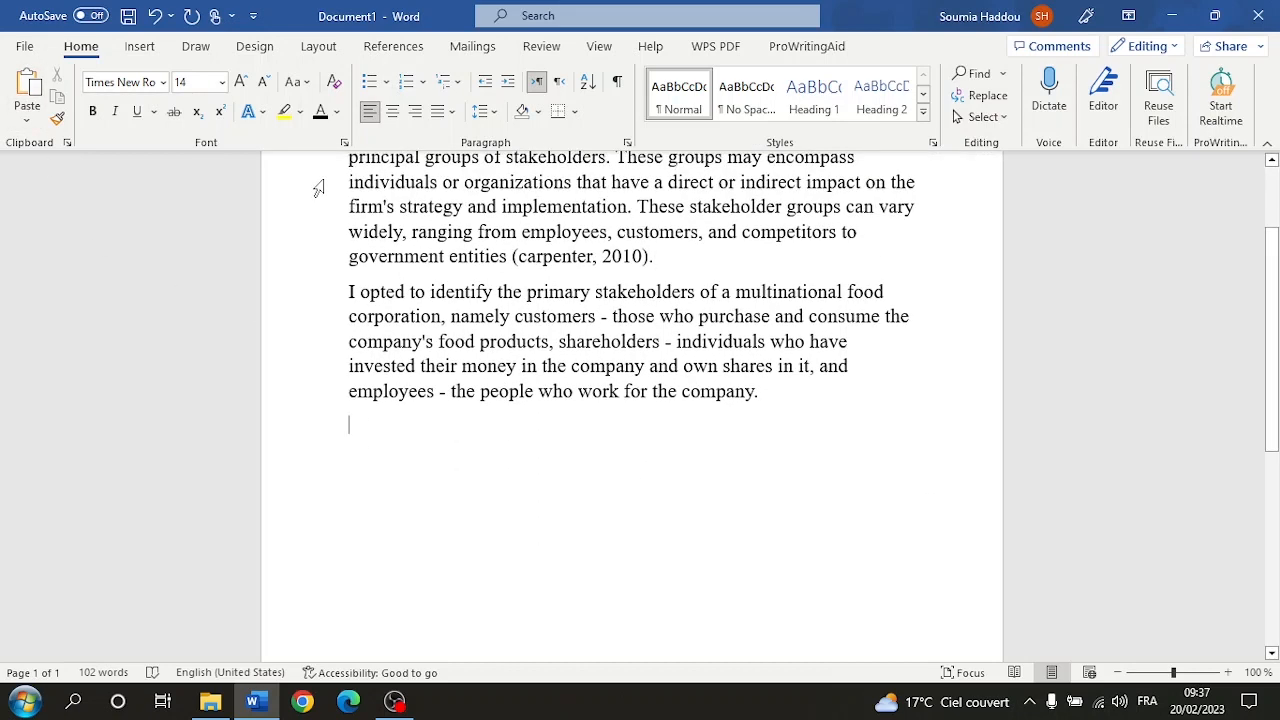
scroll(765, 335, down, 1)
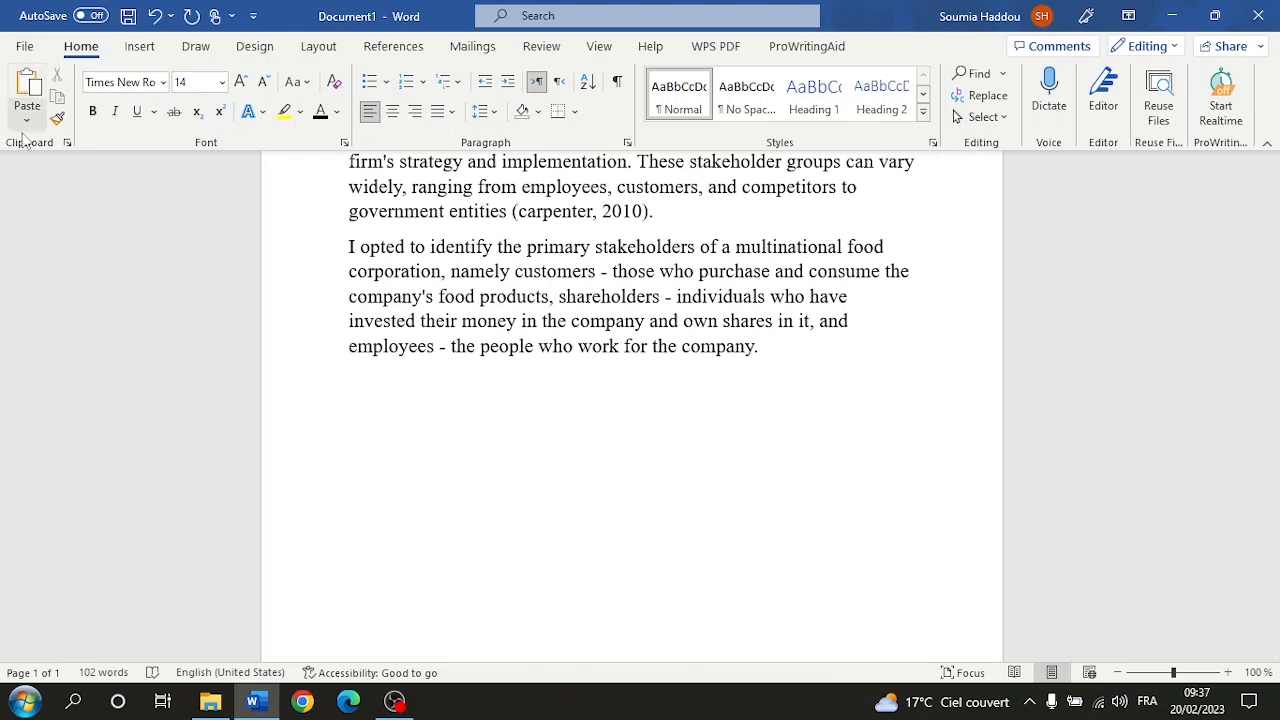
click(20, 88)
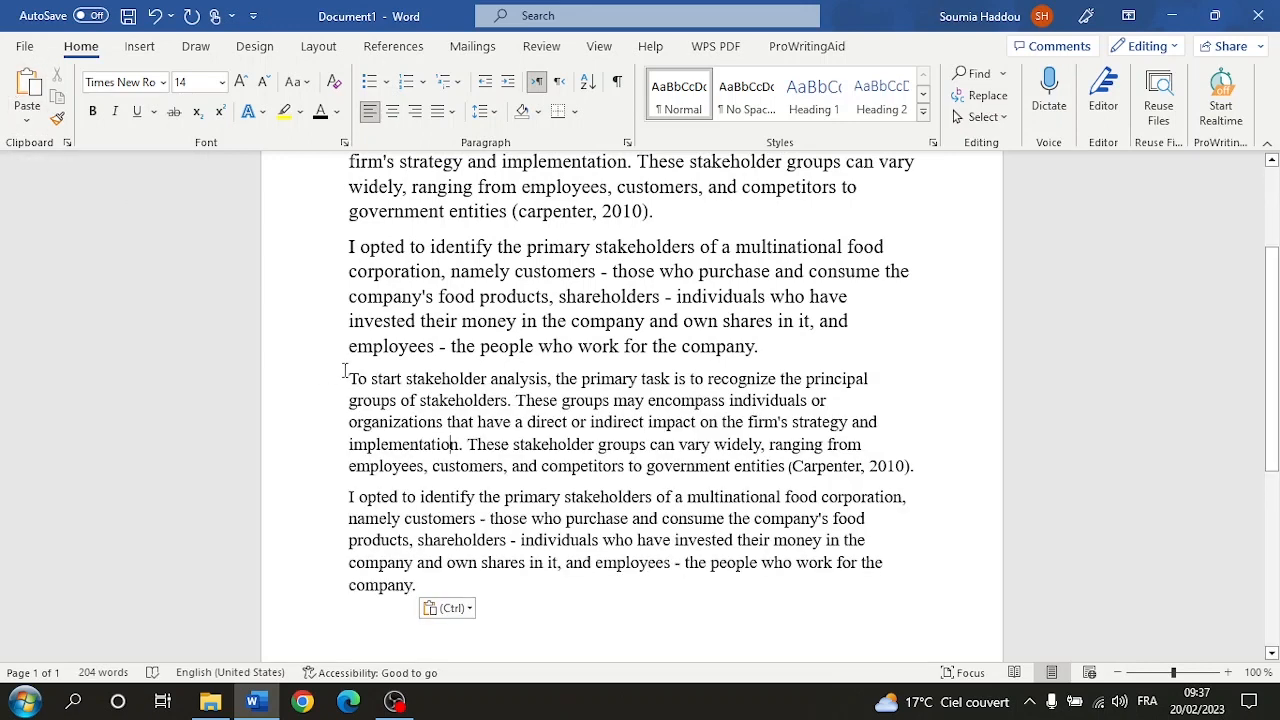
drag(347, 376, 598, 541)
click(155, 15)
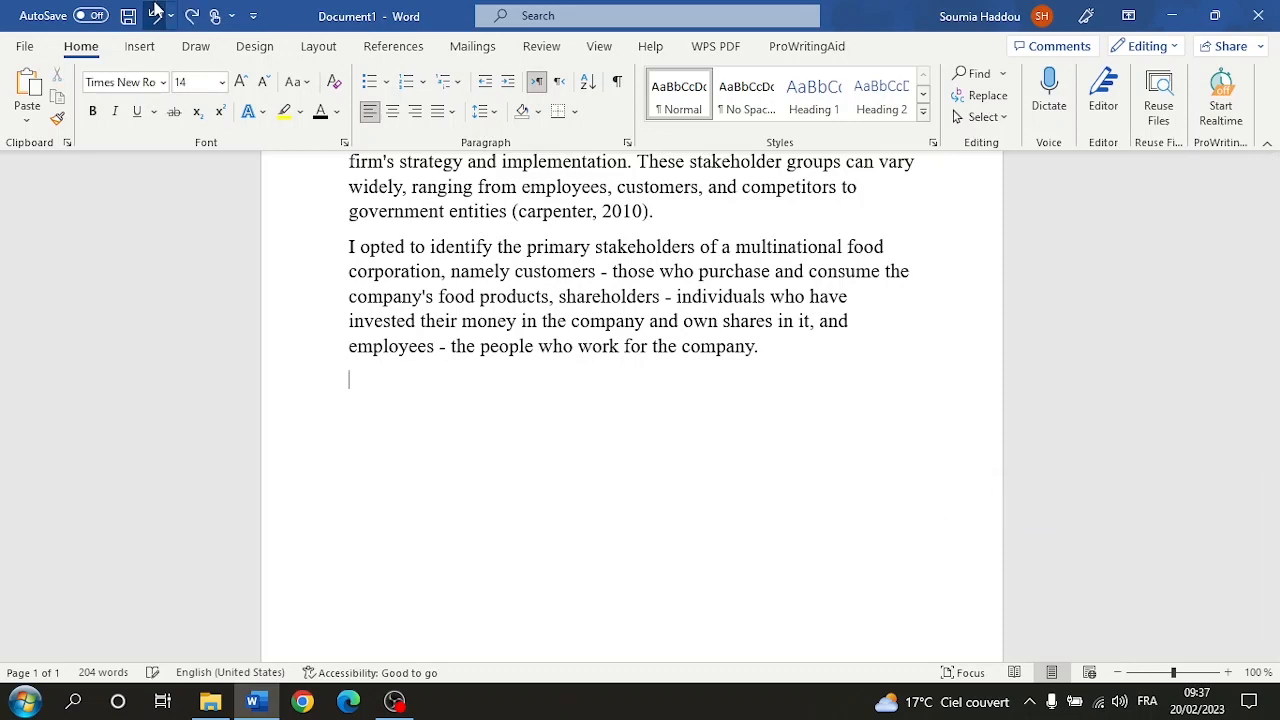
Change the font of both paragraphs to Ink Free.
scroll(515, 350, up, 3)
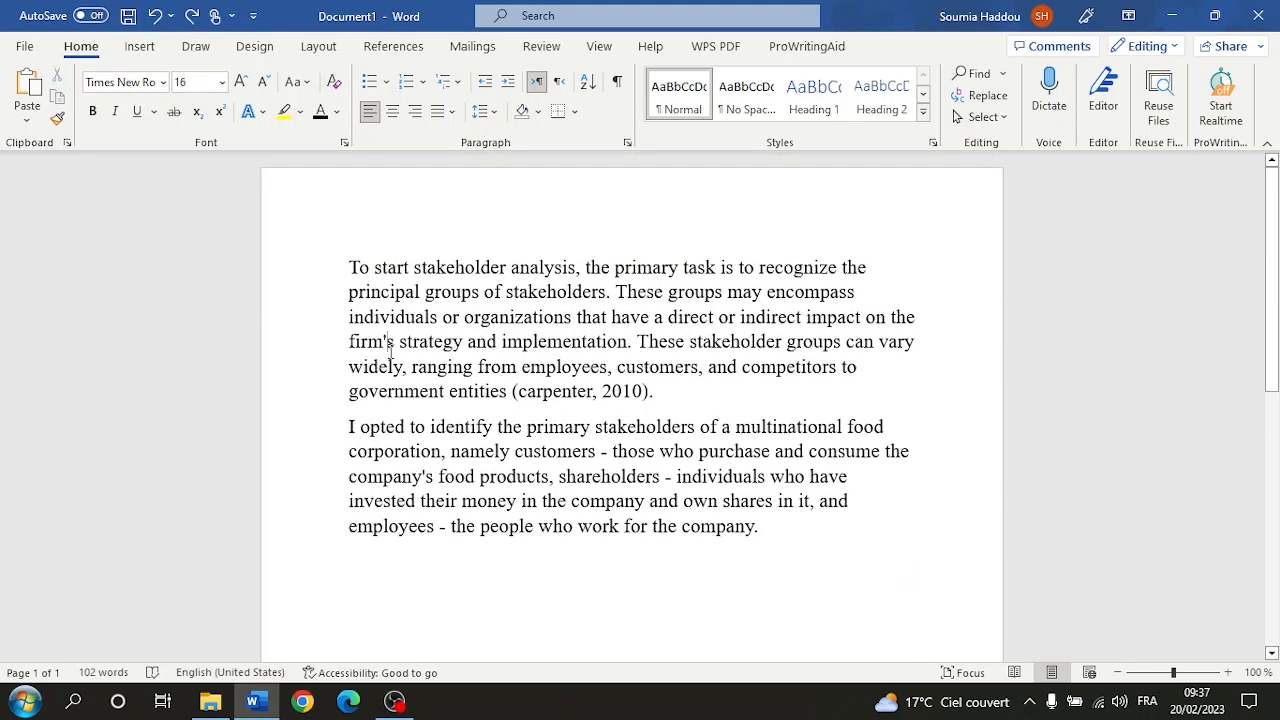
click(155, 82)
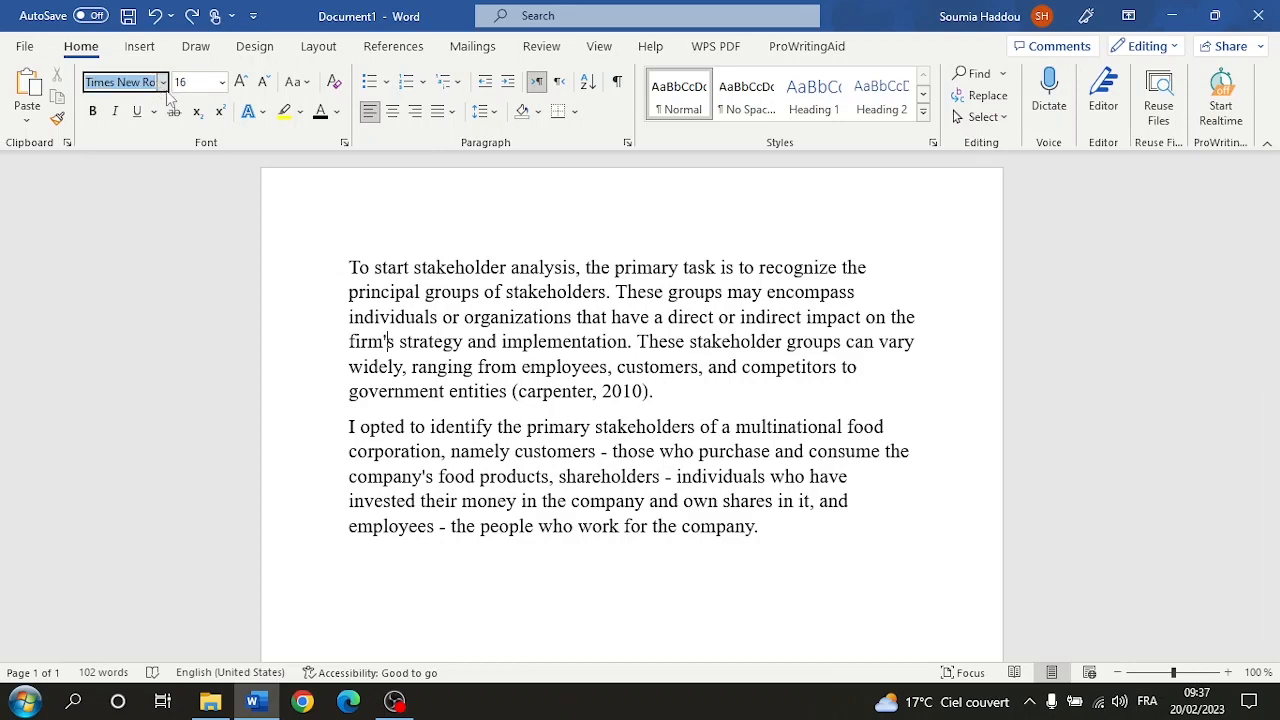
triple_click(430, 358)
drag(349, 268, 743, 559)
click(145, 82)
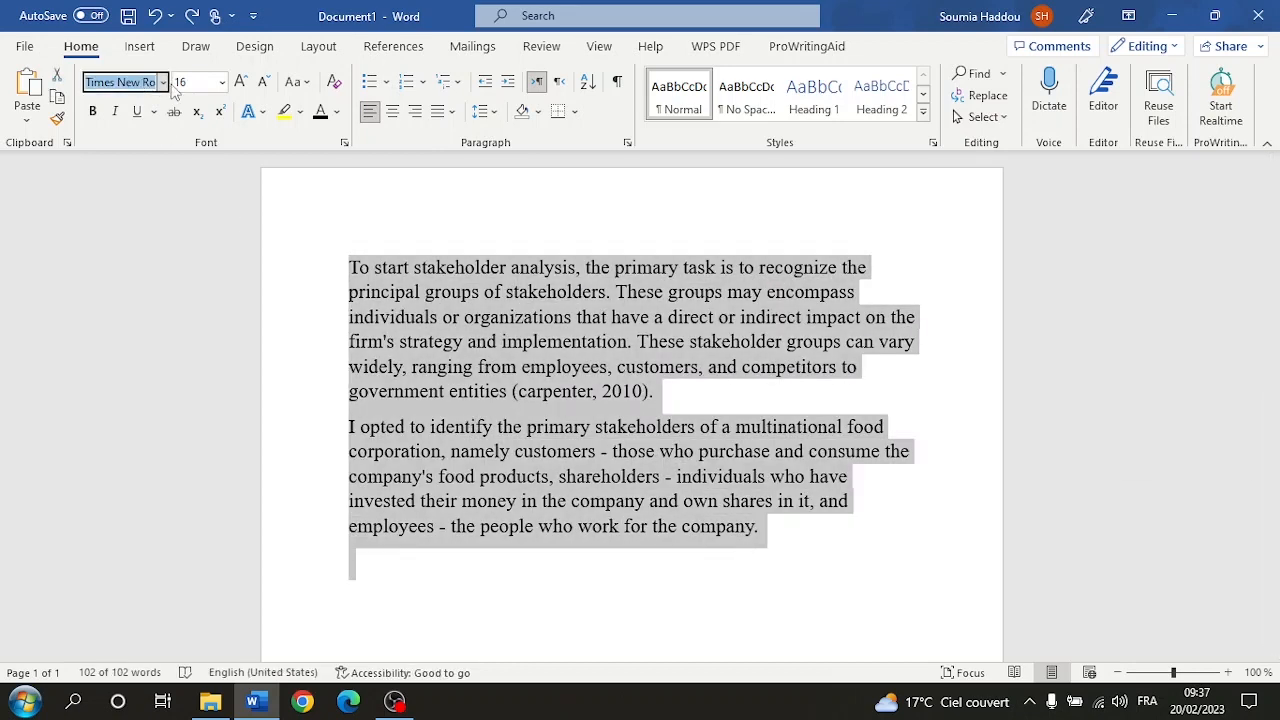
click(163, 83)
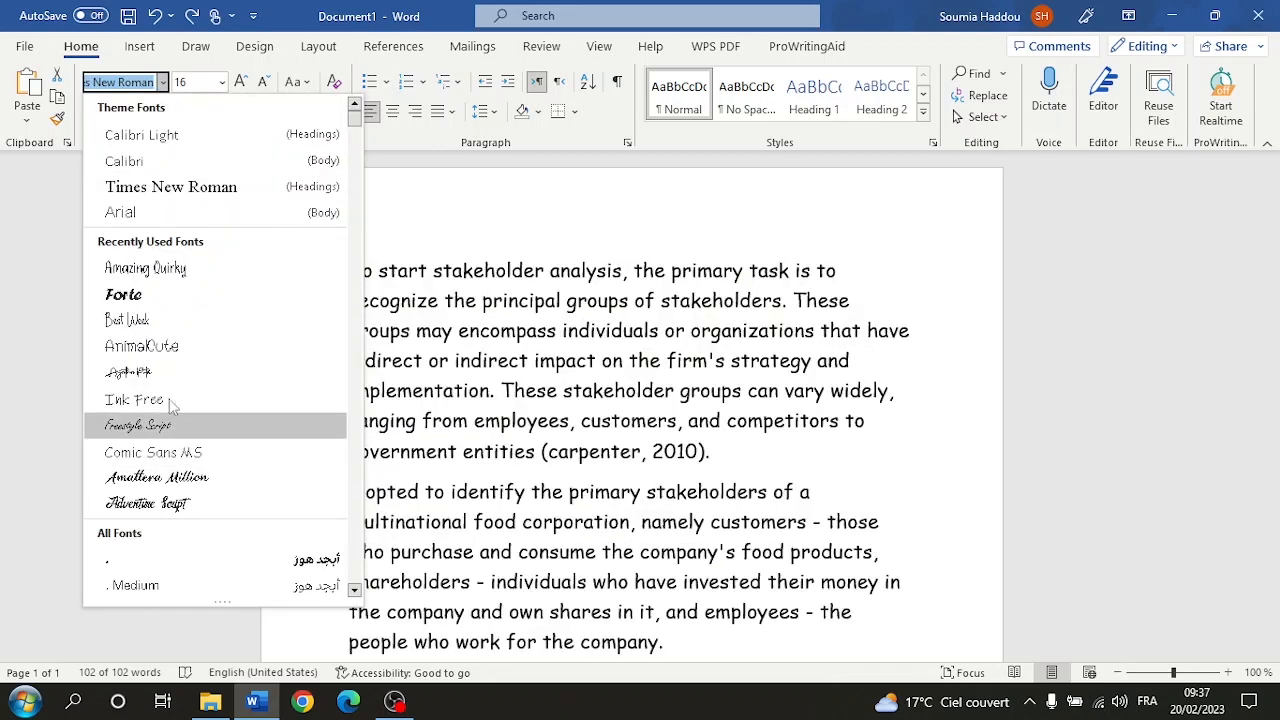
click(140, 400)
scroll(815, 237, down, 2)
click(514, 415)
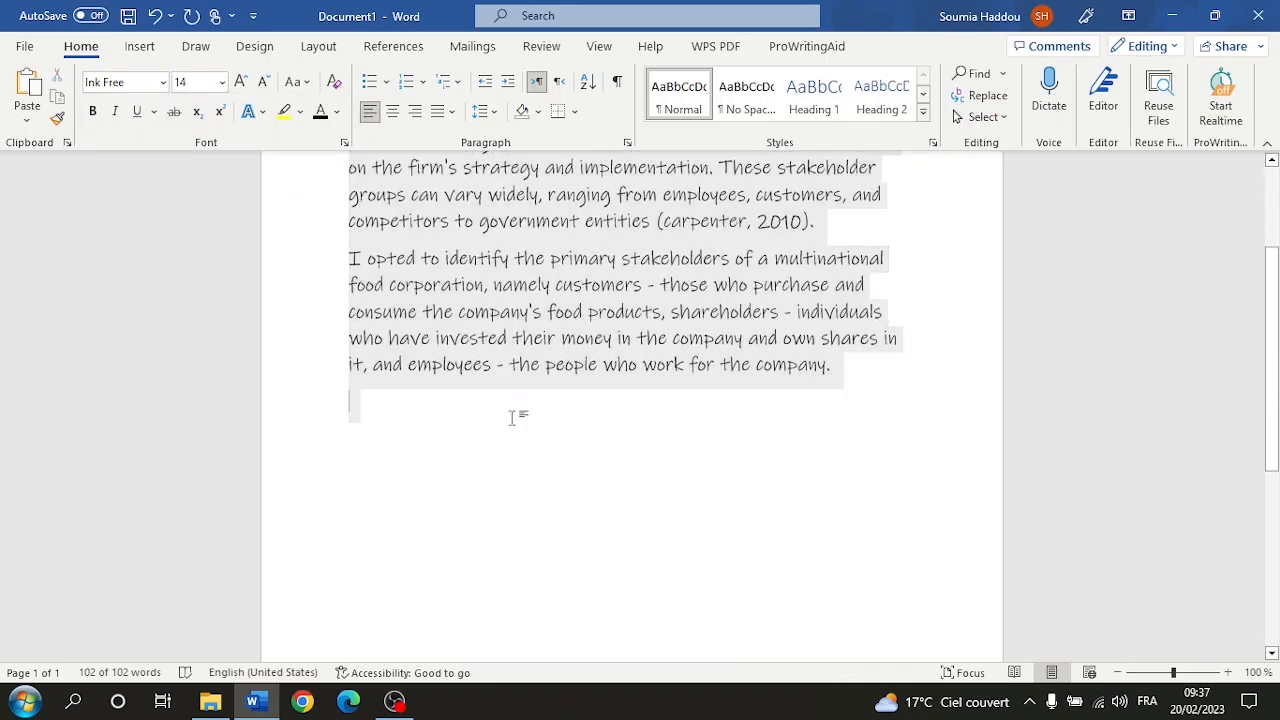
Paste the copied text once more under the Ink Free paragraphs and undo the addition.
right_click(381, 403)
click(544, 170)
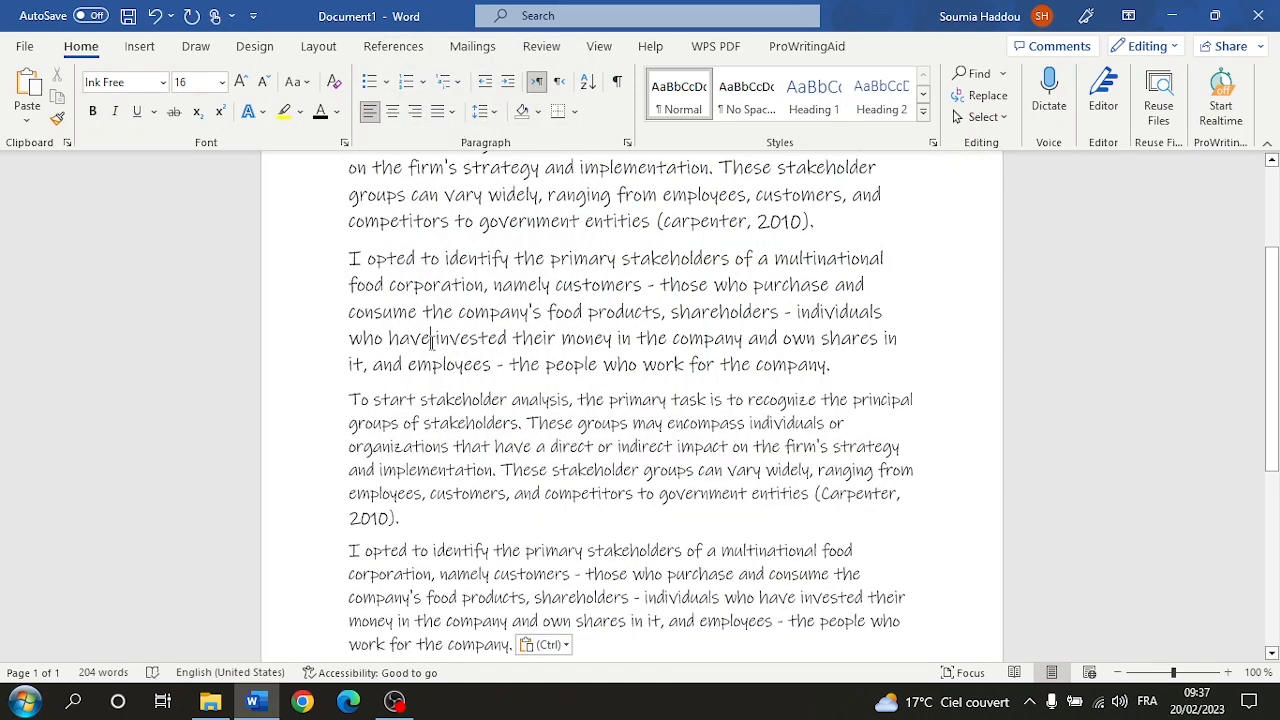
click(155, 16)
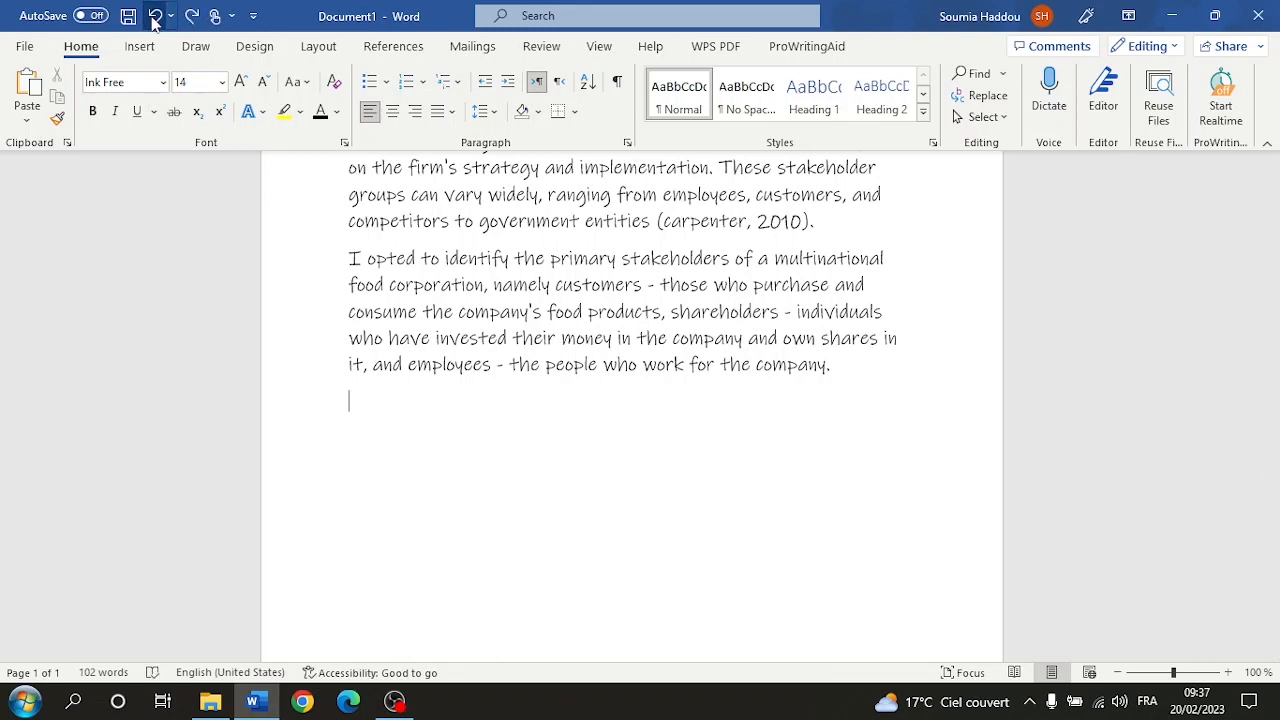
text(PP)
click(155, 16)
Set the font of both paragraphs to Times New Roman.
scroll(723, 551, up, 3)
drag(351, 263, 360, 588)
click(100, 86)
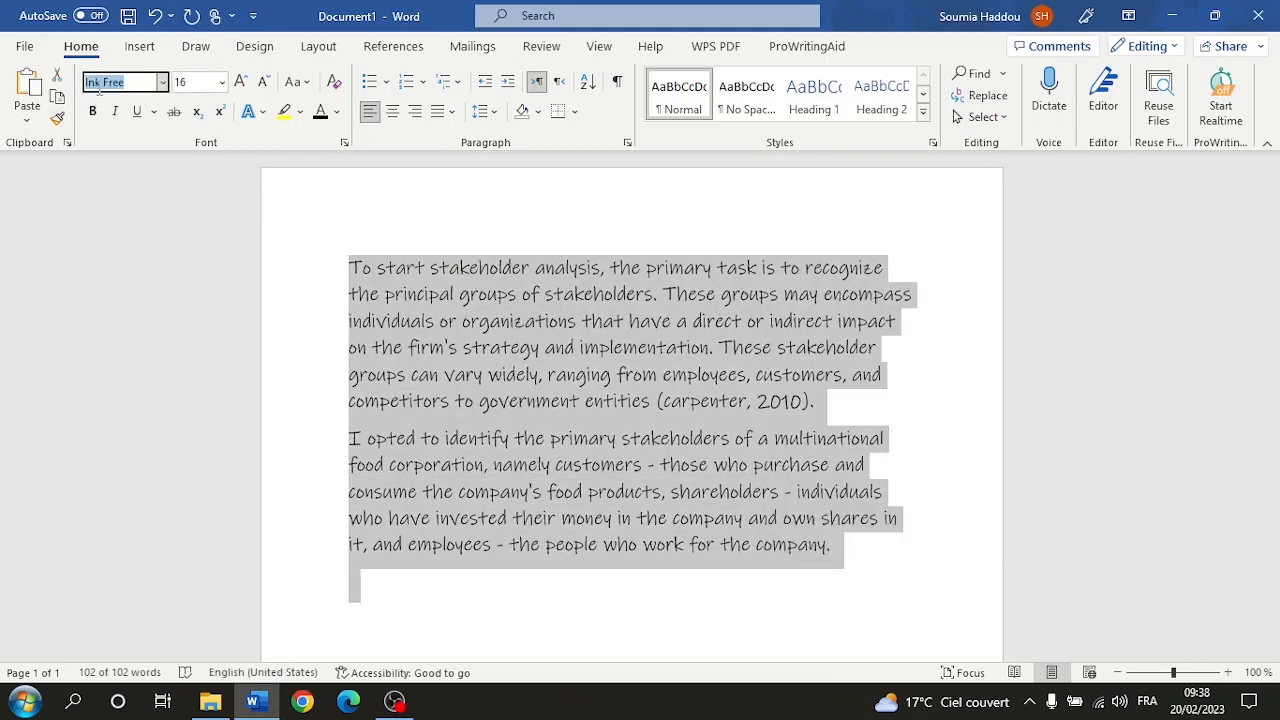
text(Times New Roman)
key(Return)
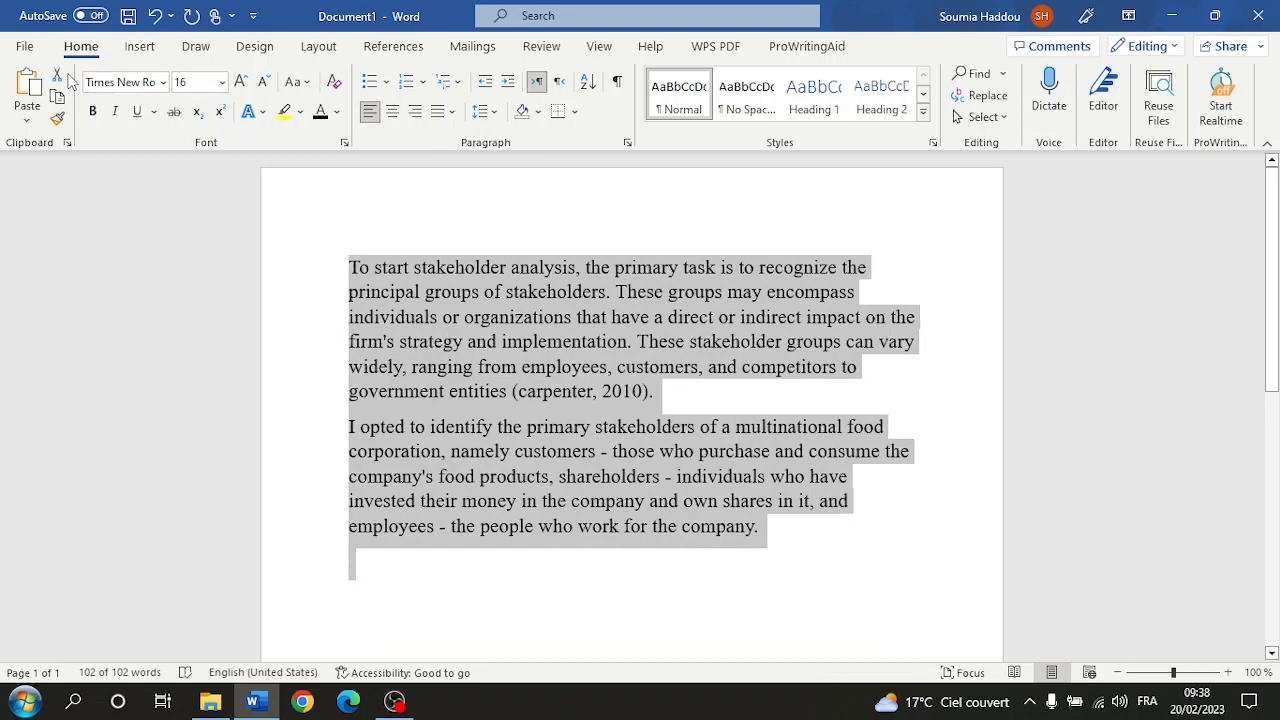
Dictate some sample speech on the line below the second paragraph, stop the dictation and delete the dictated text.
click(680, 392)
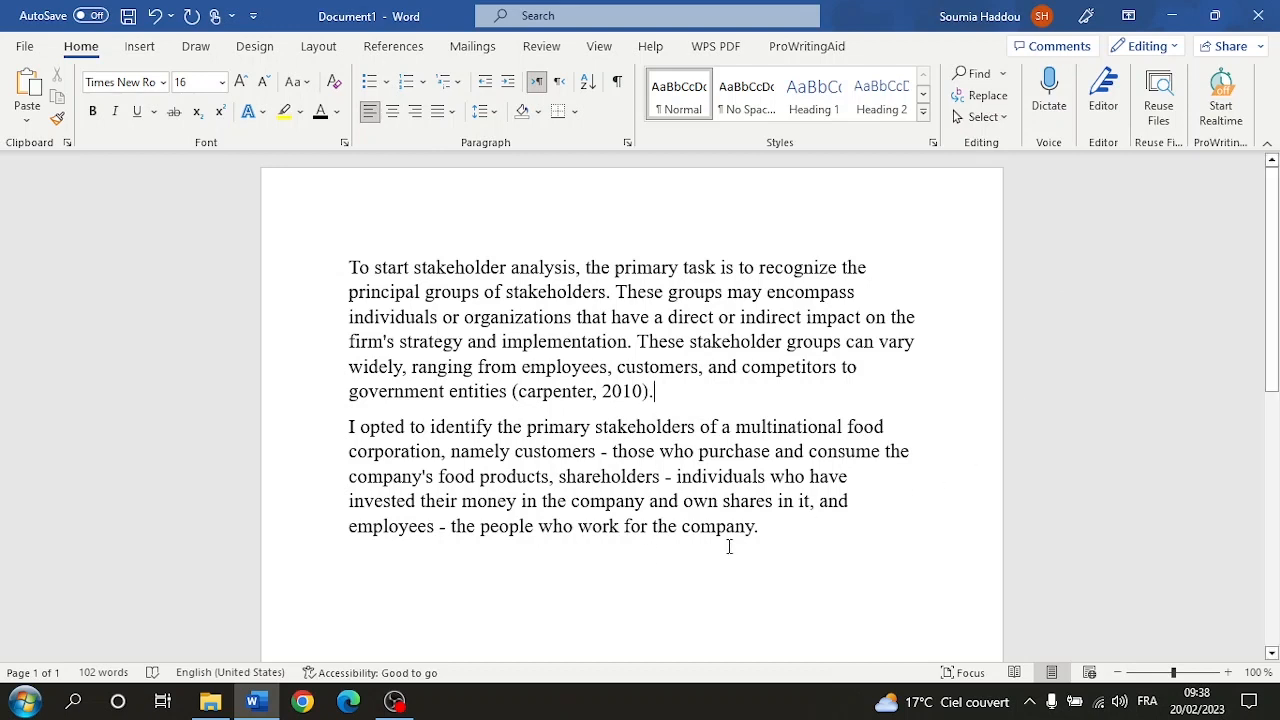
key(Return)
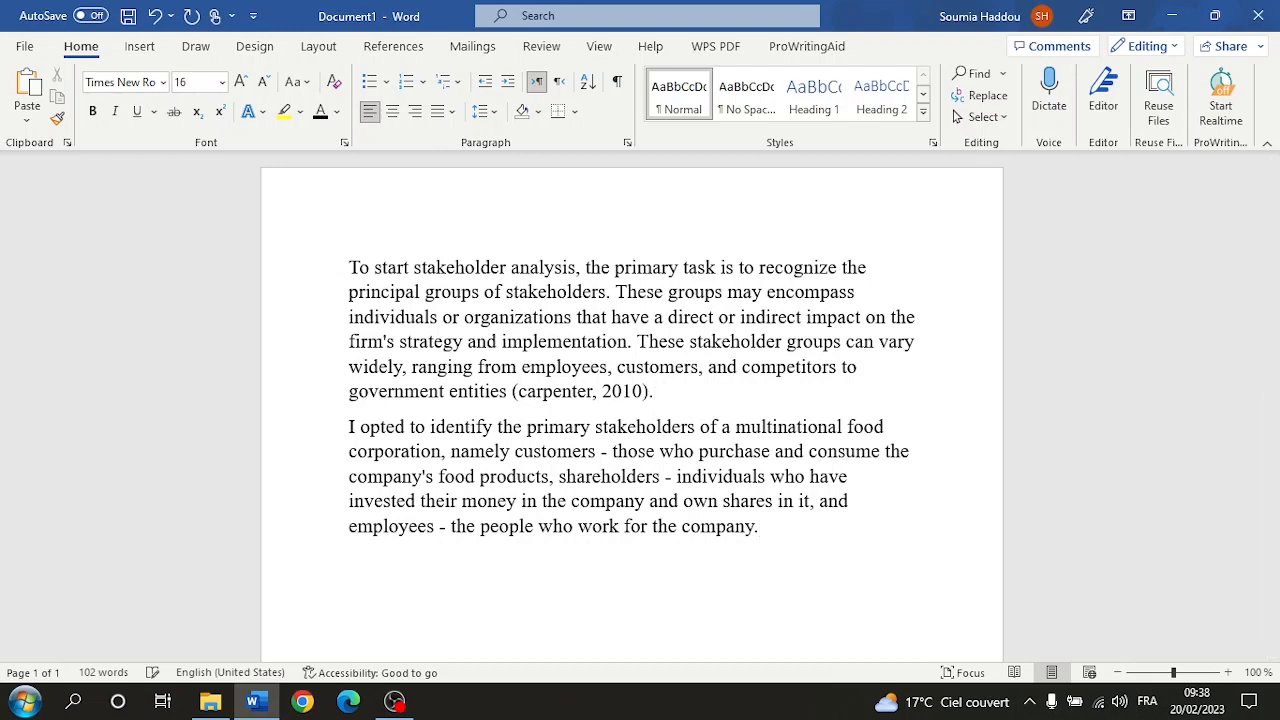
scroll(1049, 463, down, 1)
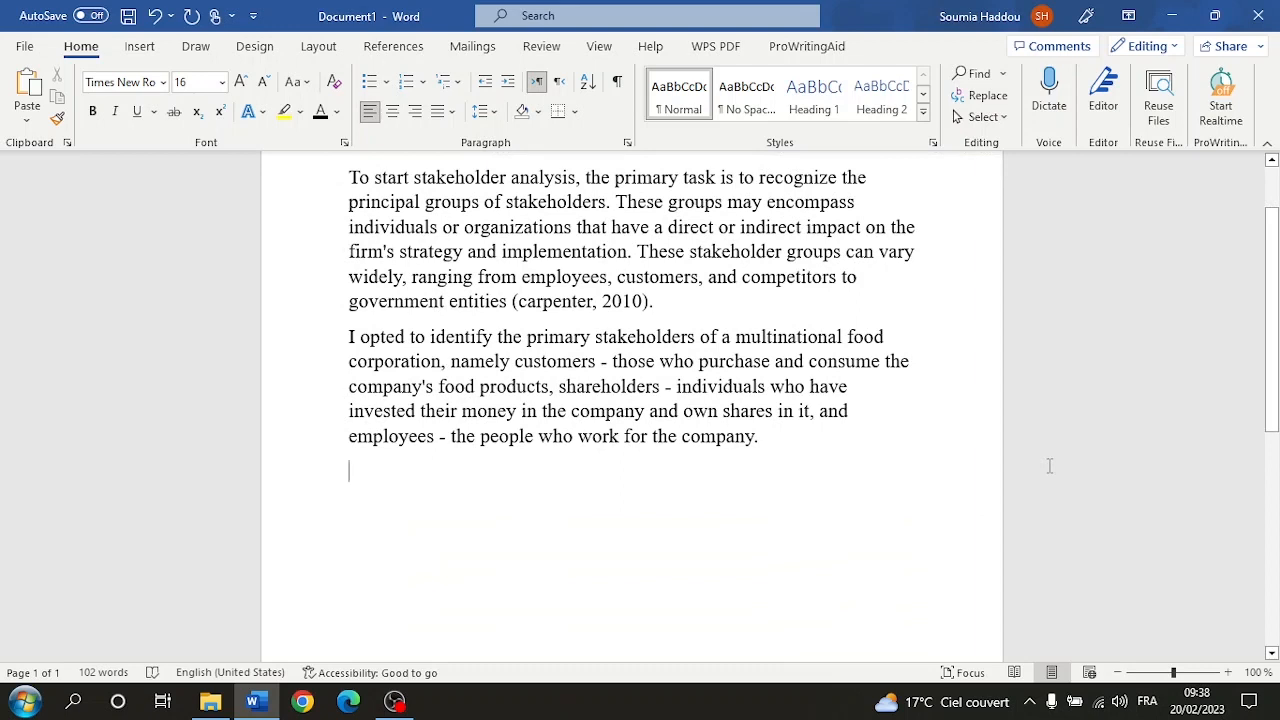
click(1044, 100)
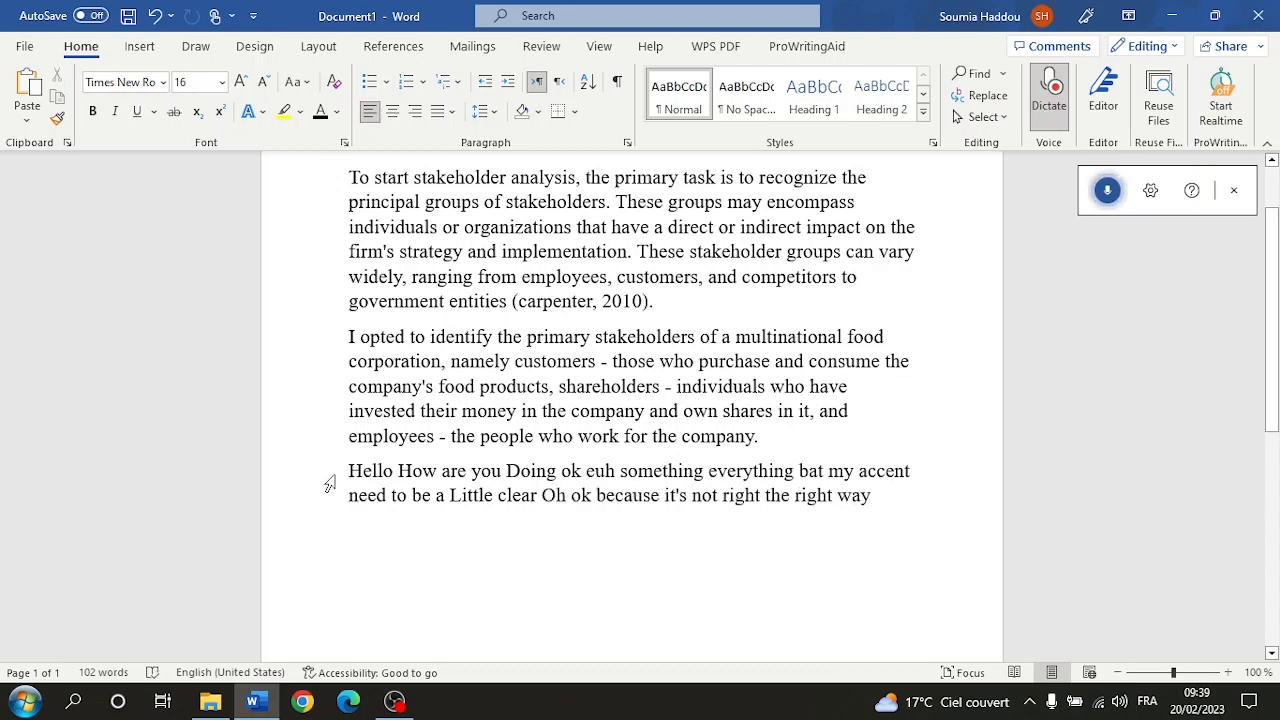
drag(352, 472, 903, 537)
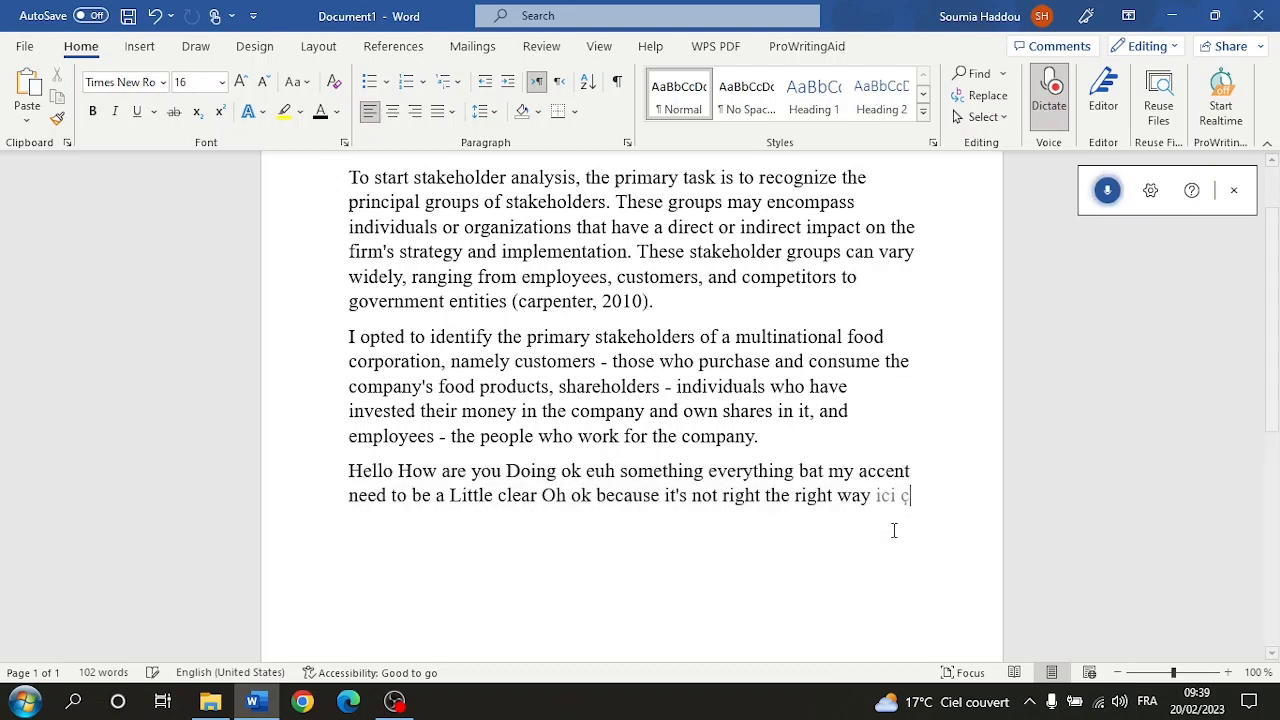
click(1233, 190)
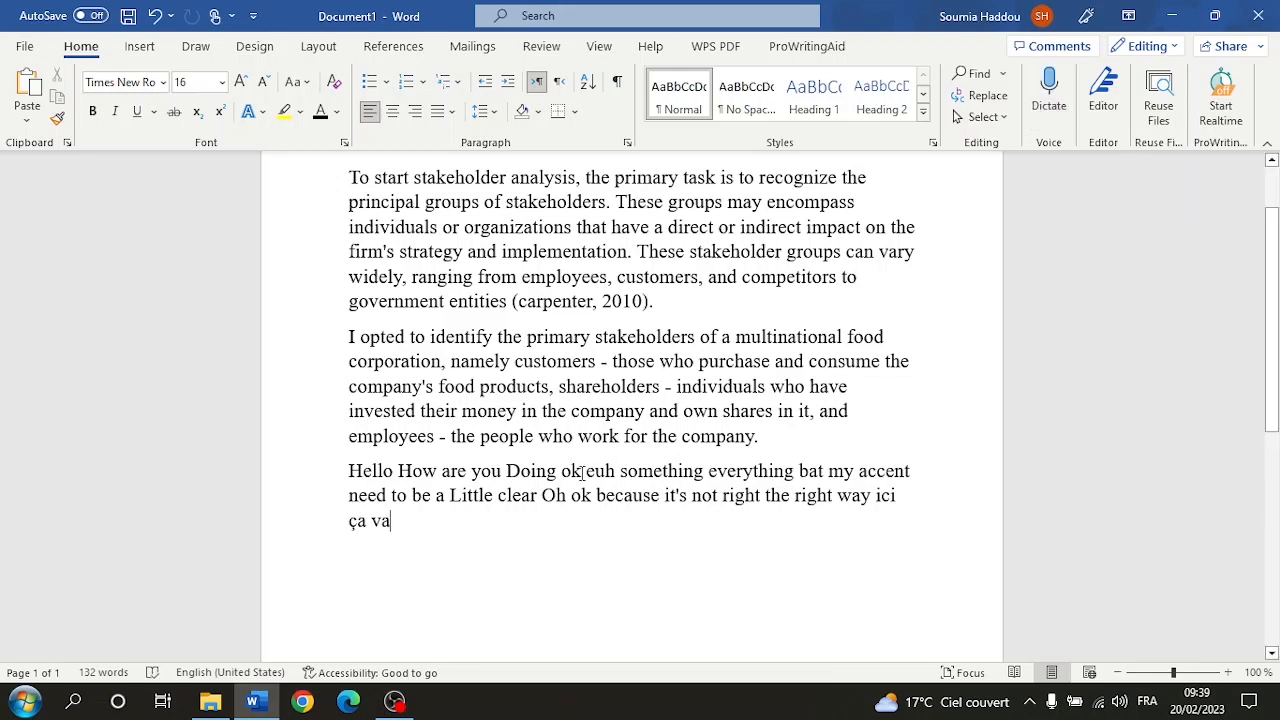
drag(349, 471, 568, 530)
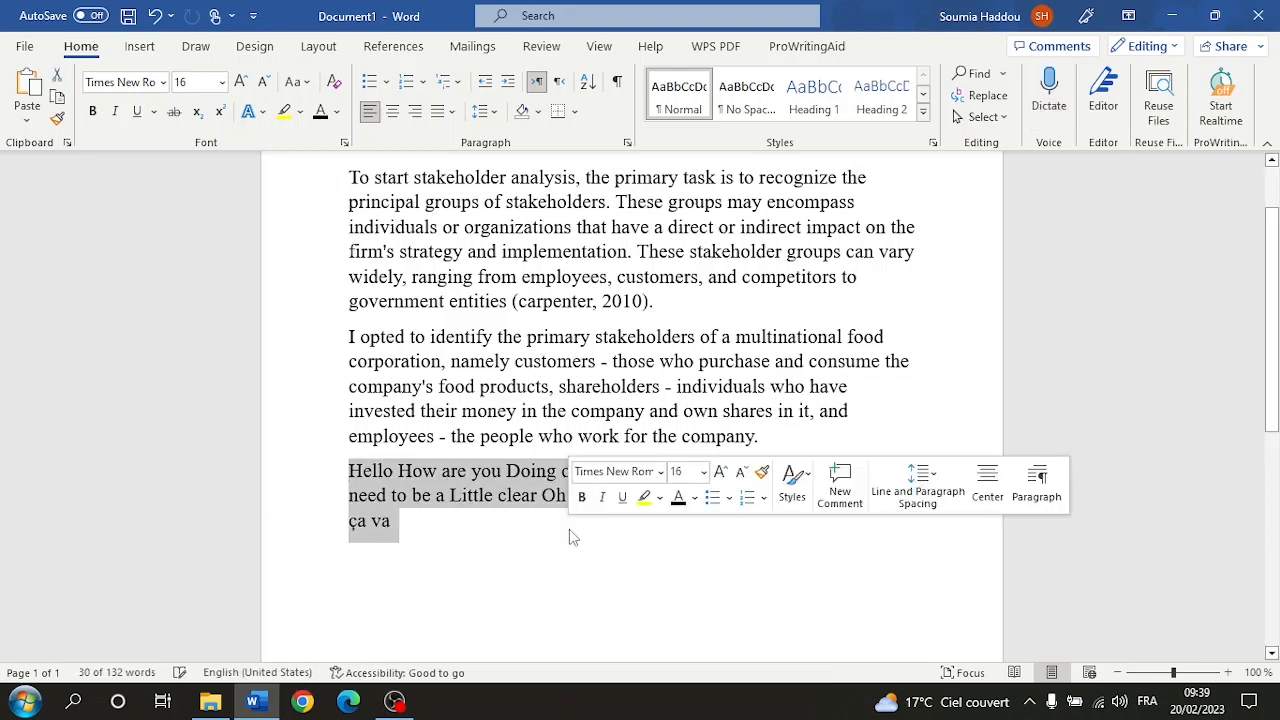
key(BackSpace)
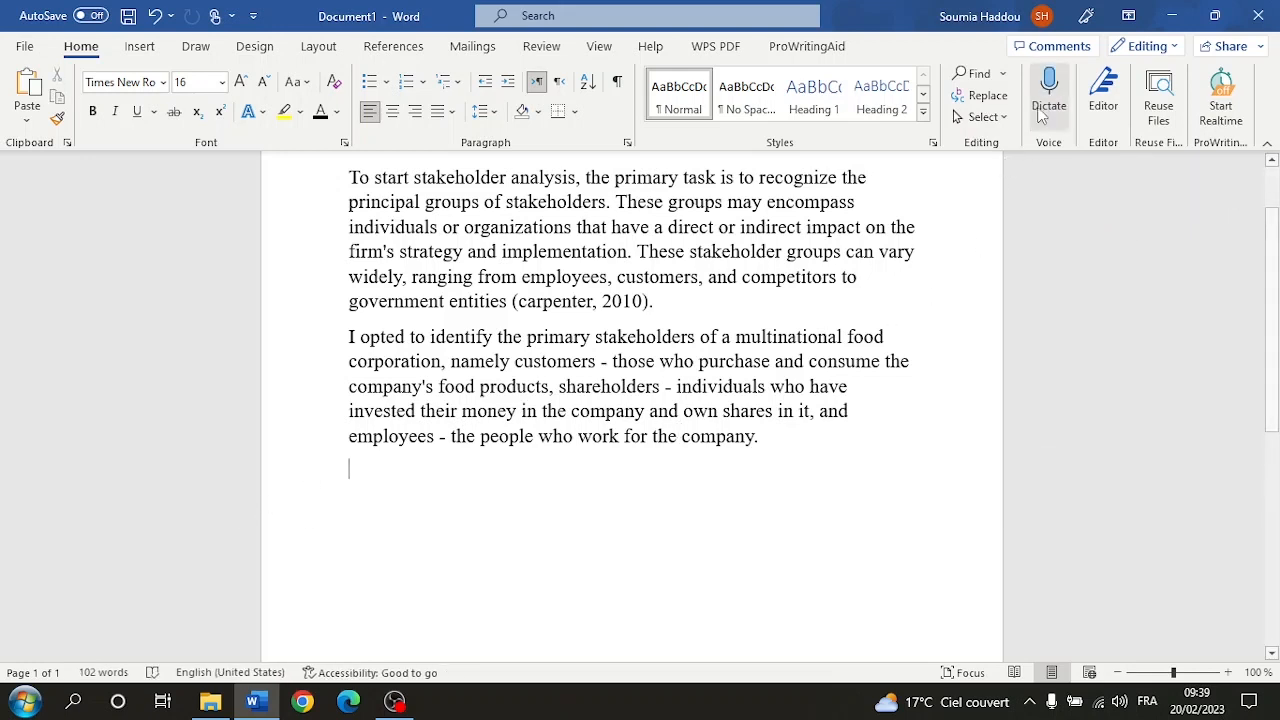
Start dictation, bring up its settings and set the spoken language to English (United States).
right_click(1041, 110)
click(1110, 268)
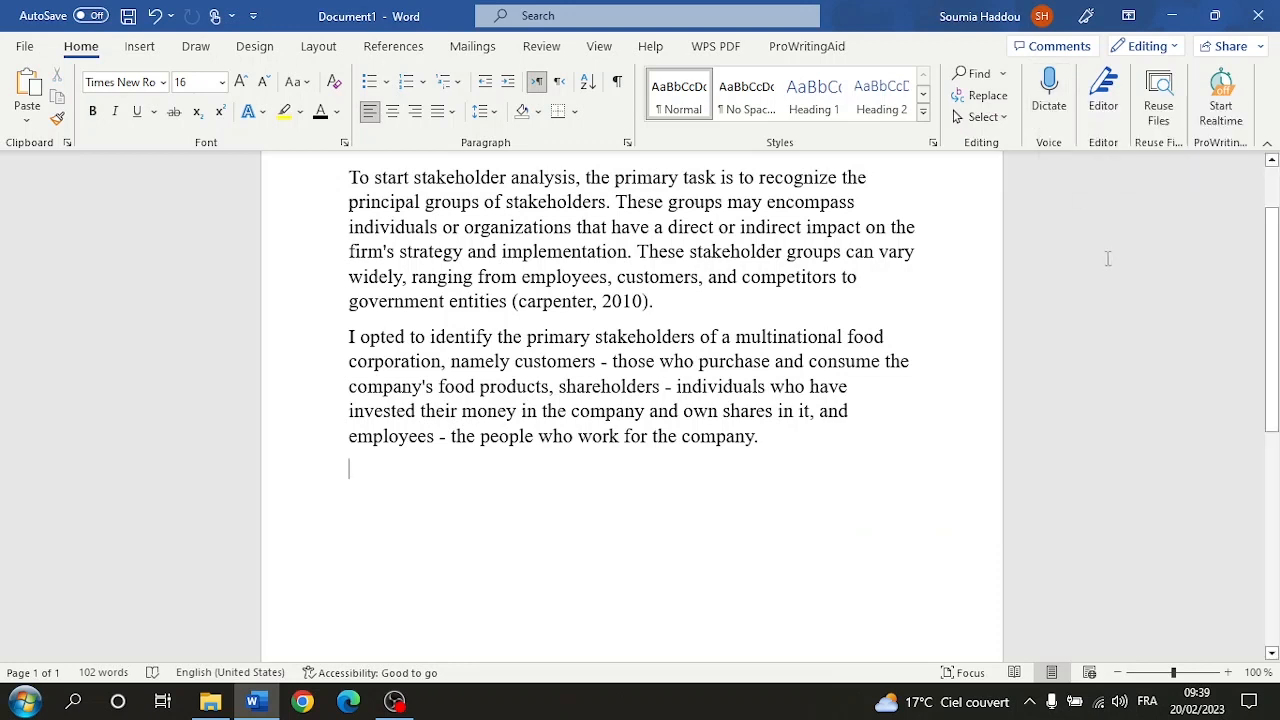
click(1050, 95)
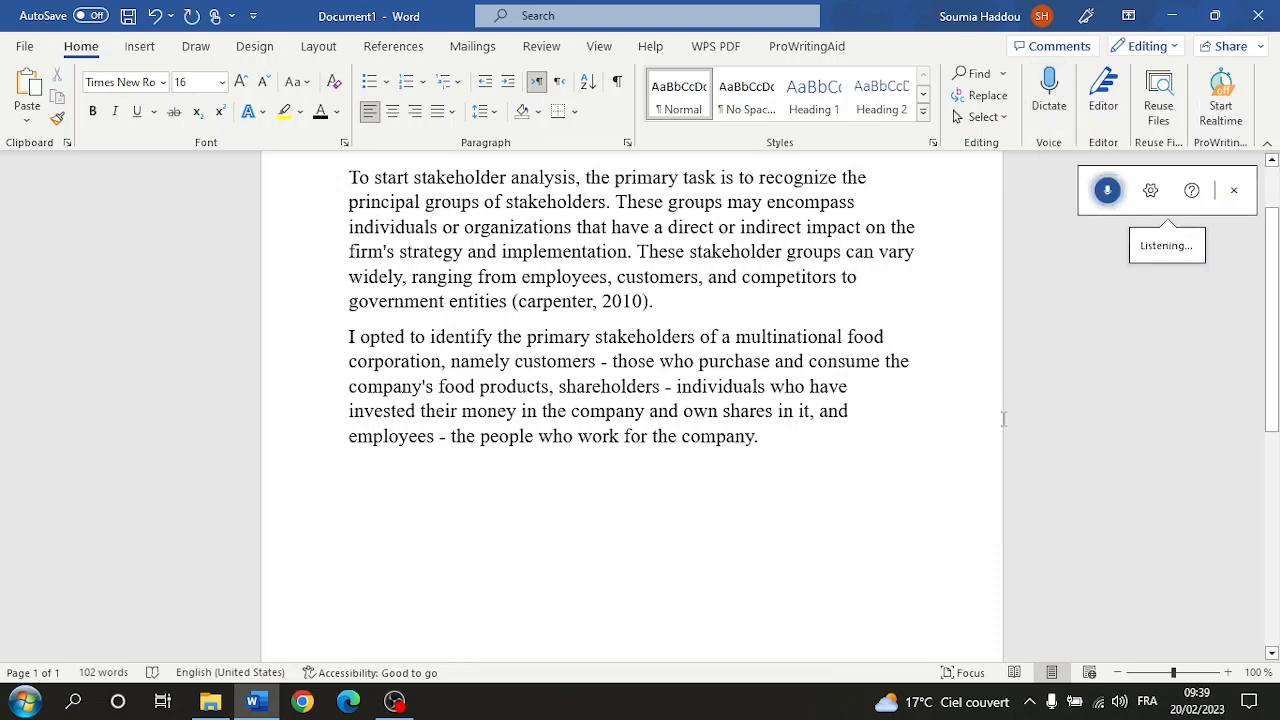
click(1150, 190)
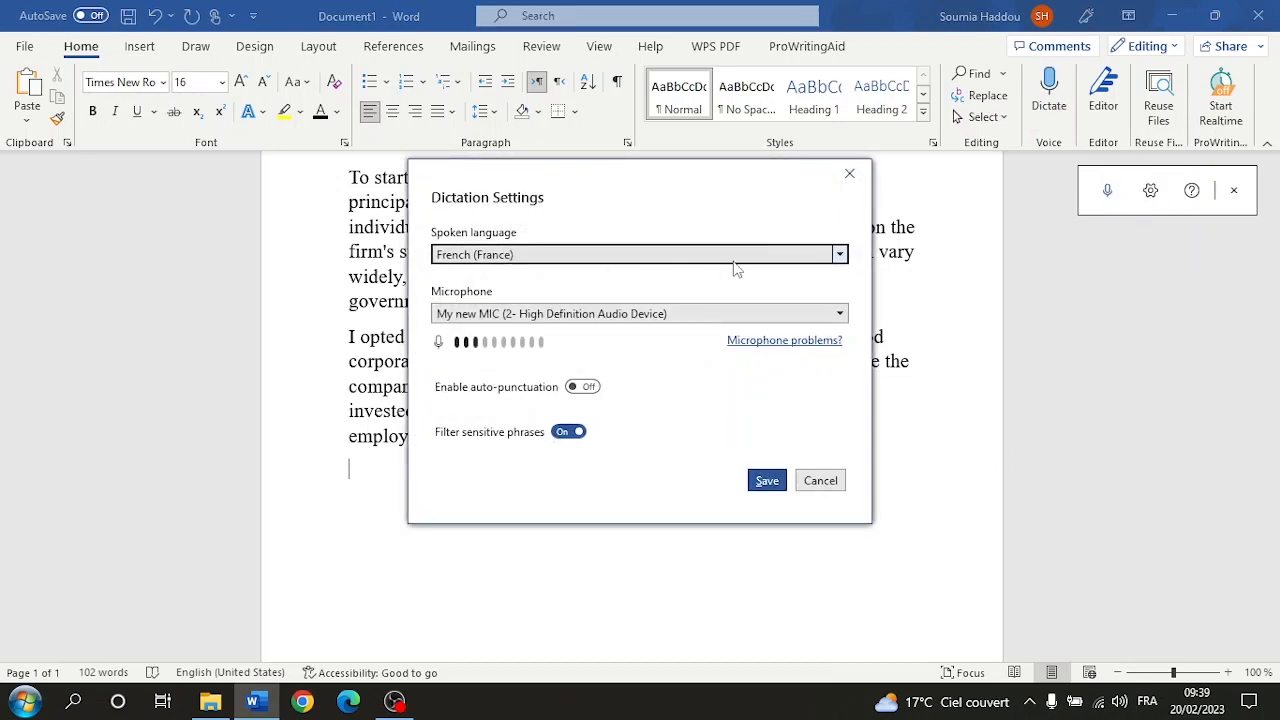
click(839, 256)
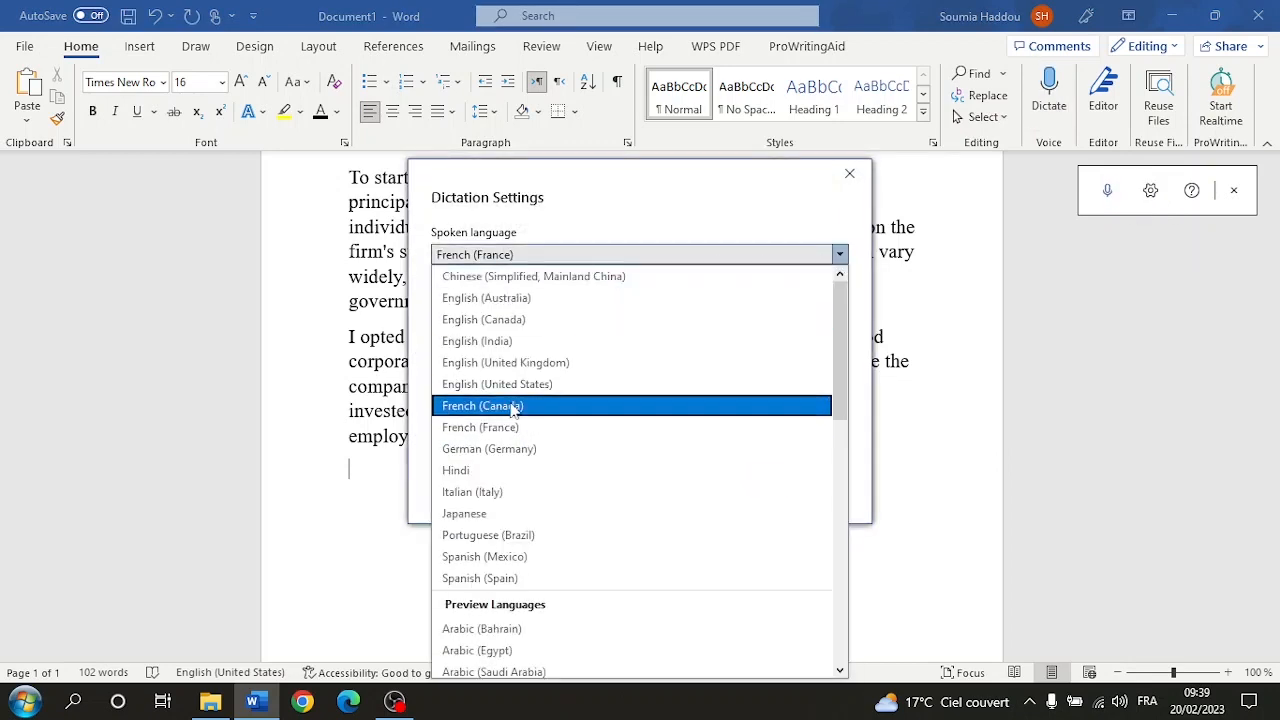
click(588, 196)
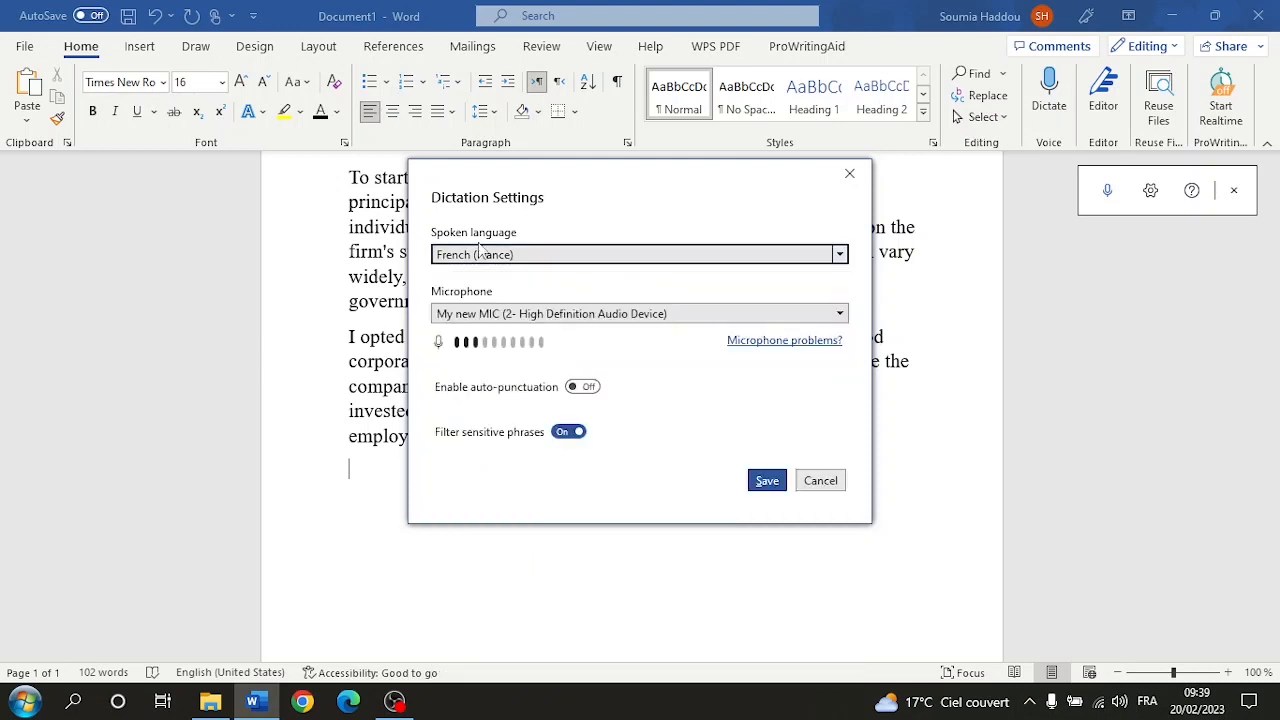
click(680, 262)
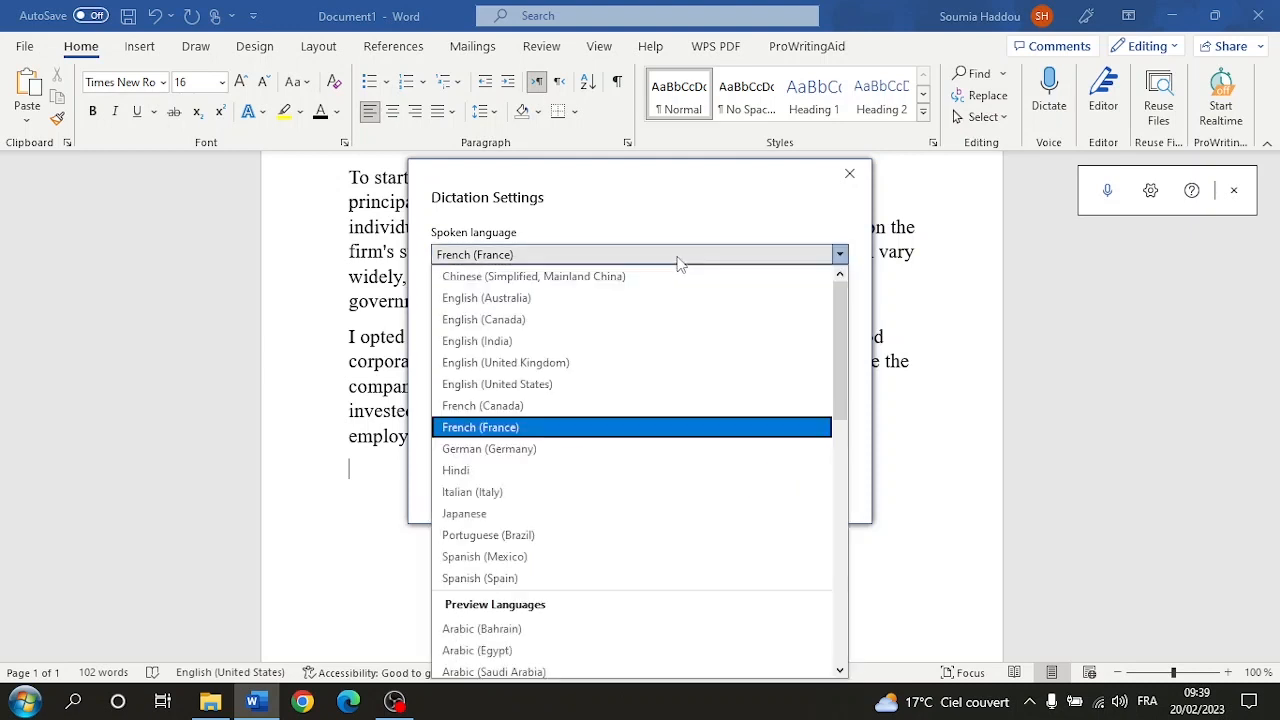
click(531, 384)
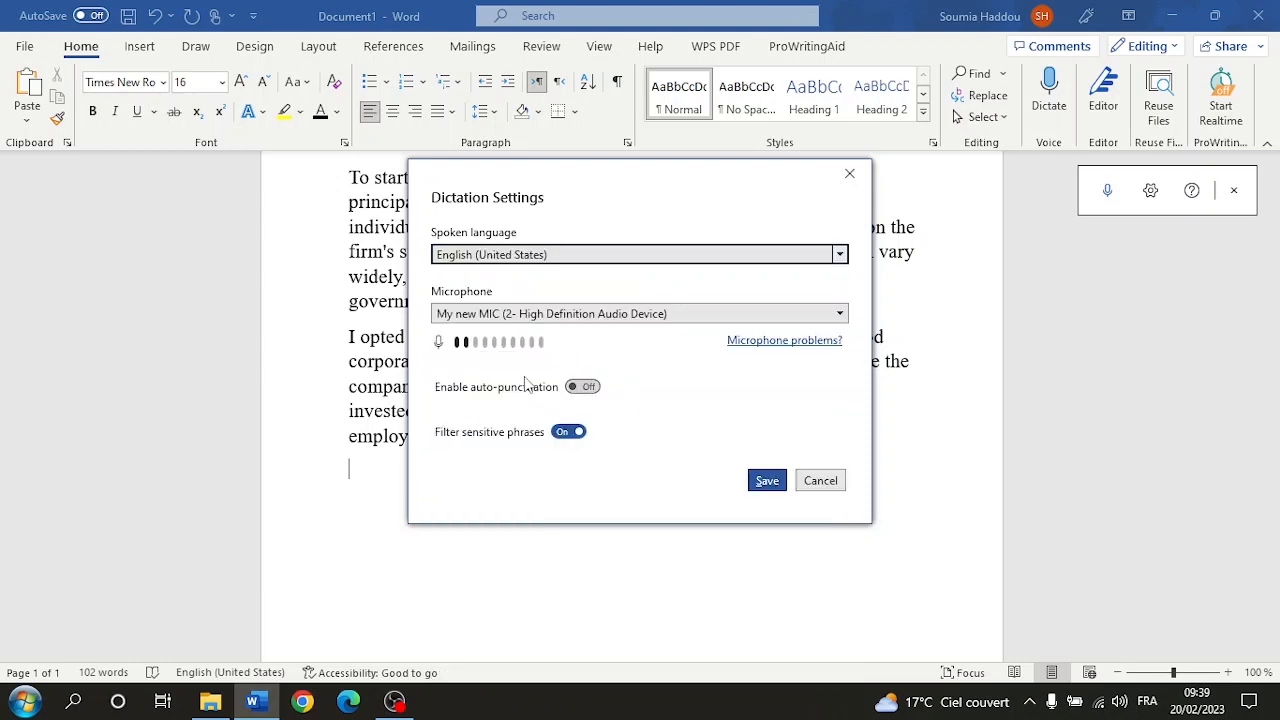
Keep My new MIC as the dictation microphone, enable auto-punctuation, save the settings and close dictation.
click(600, 313)
click(560, 334)
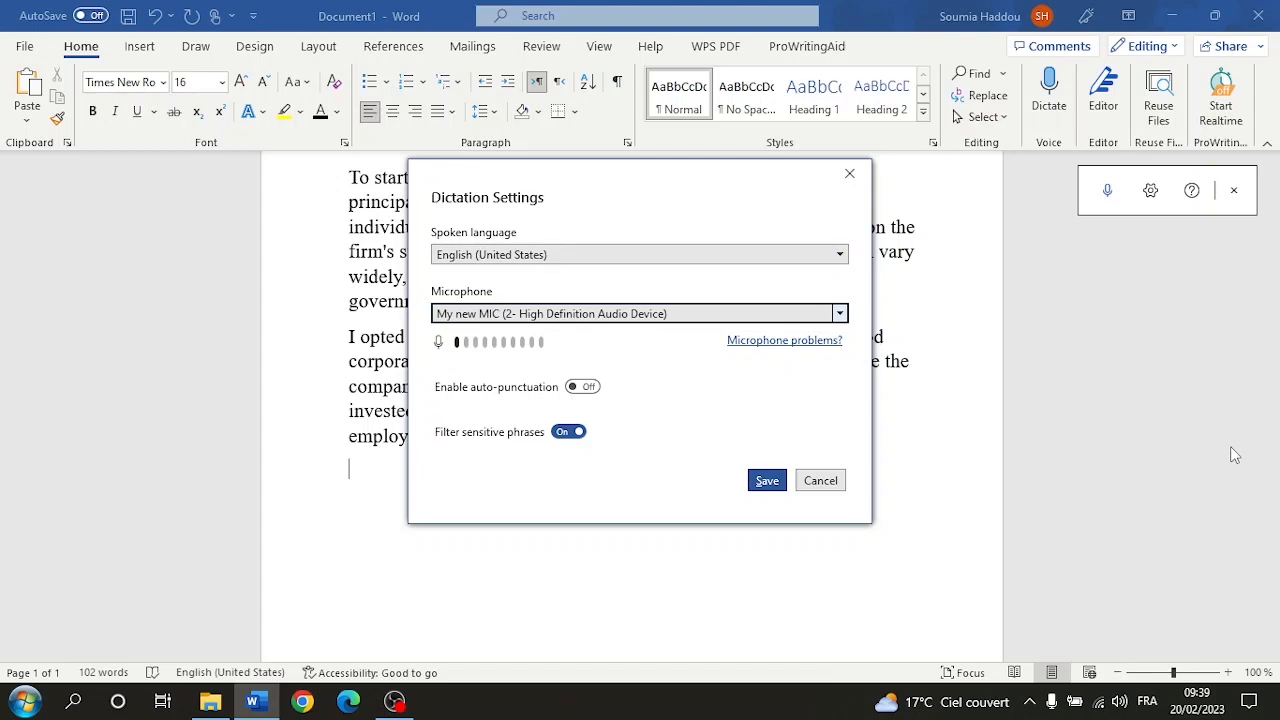
click(577, 388)
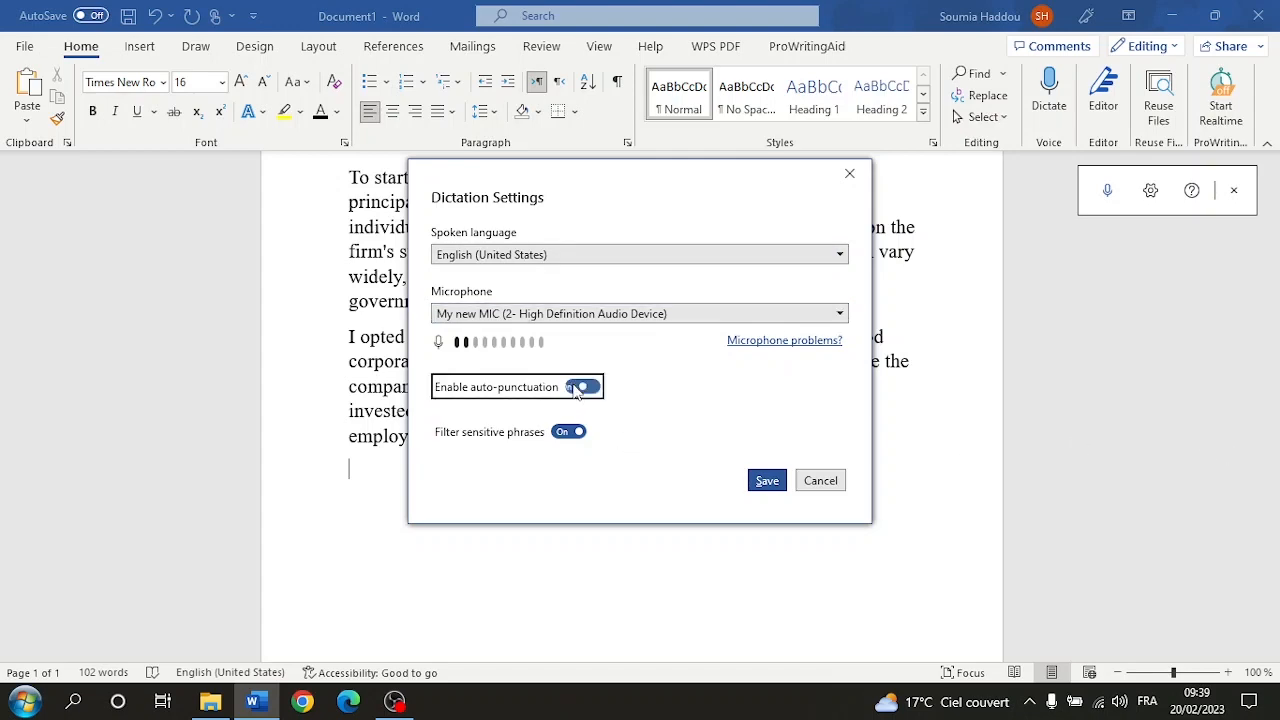
click(762, 485)
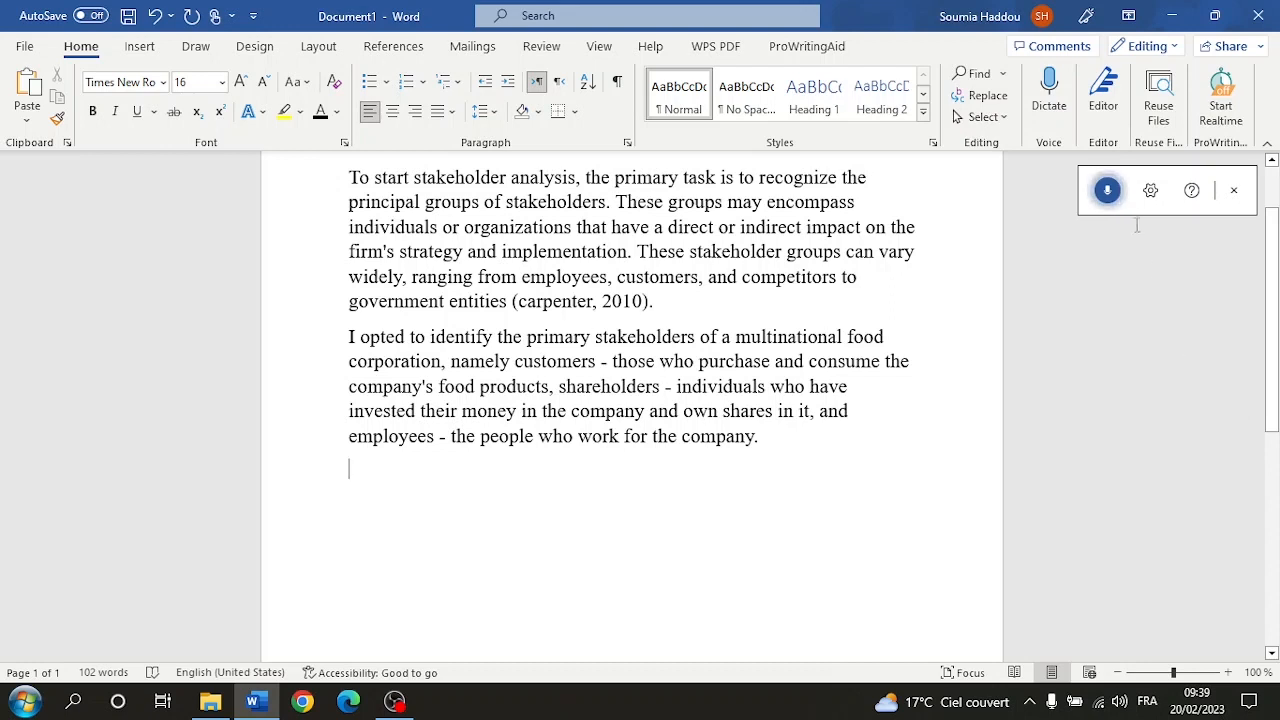
click(1234, 190)
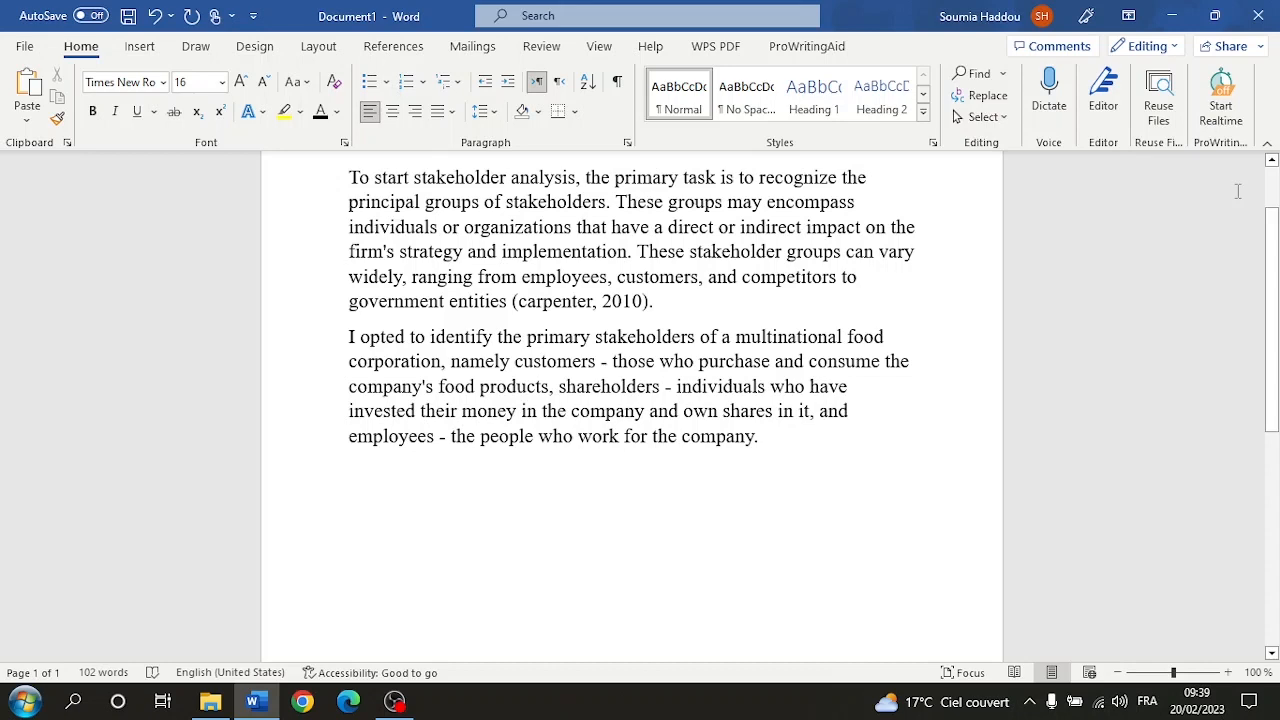
Reopen the dictation settings, disable auto-punctuation, save and close dictation.
click(1049, 95)
click(1150, 190)
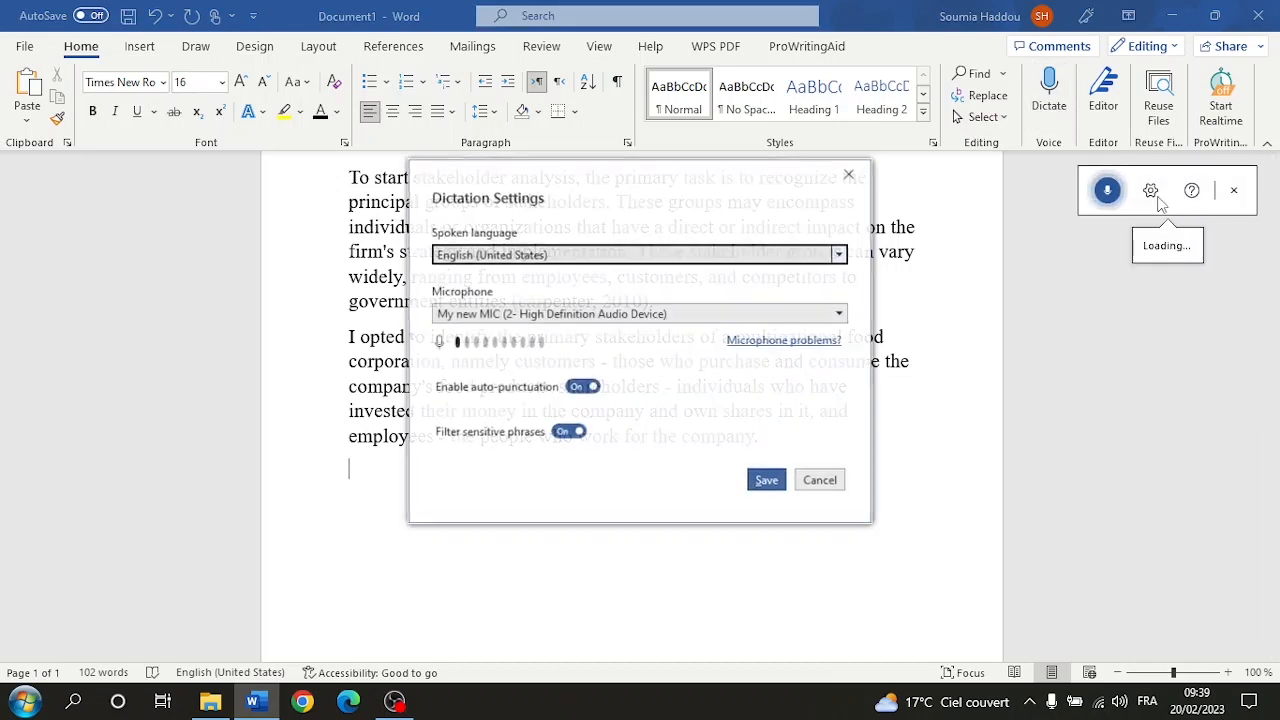
click(577, 388)
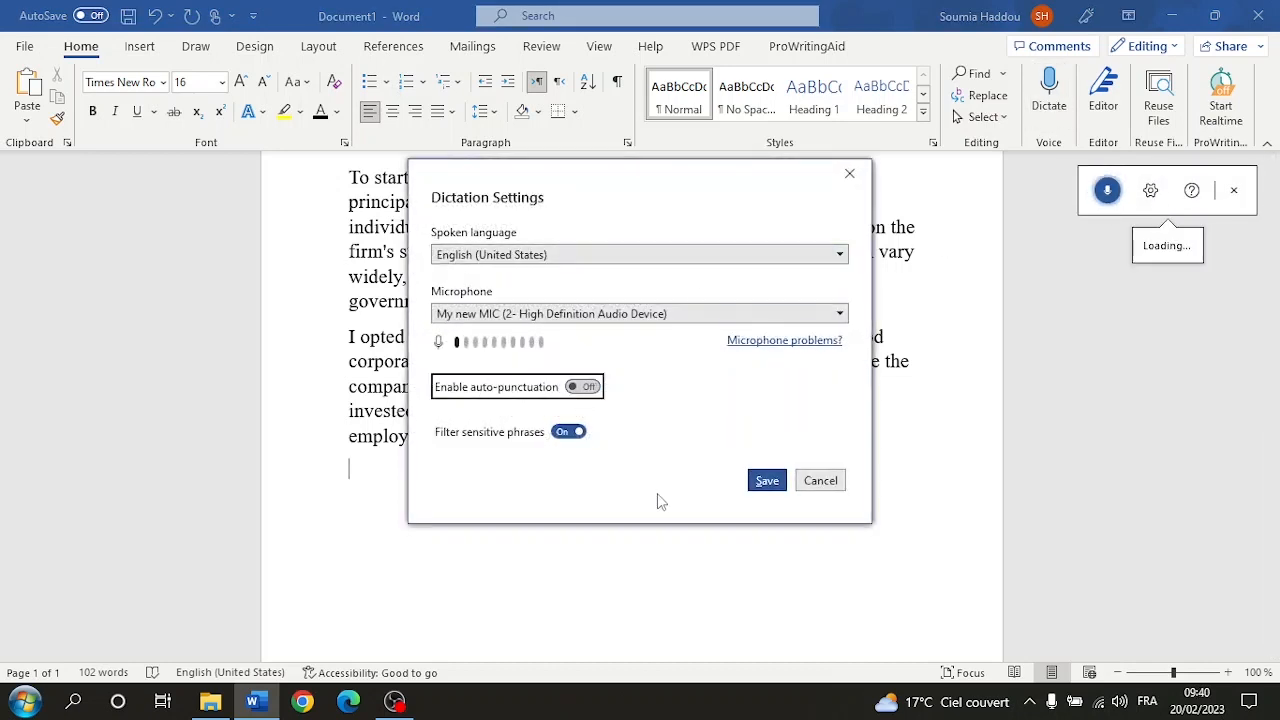
click(768, 481)
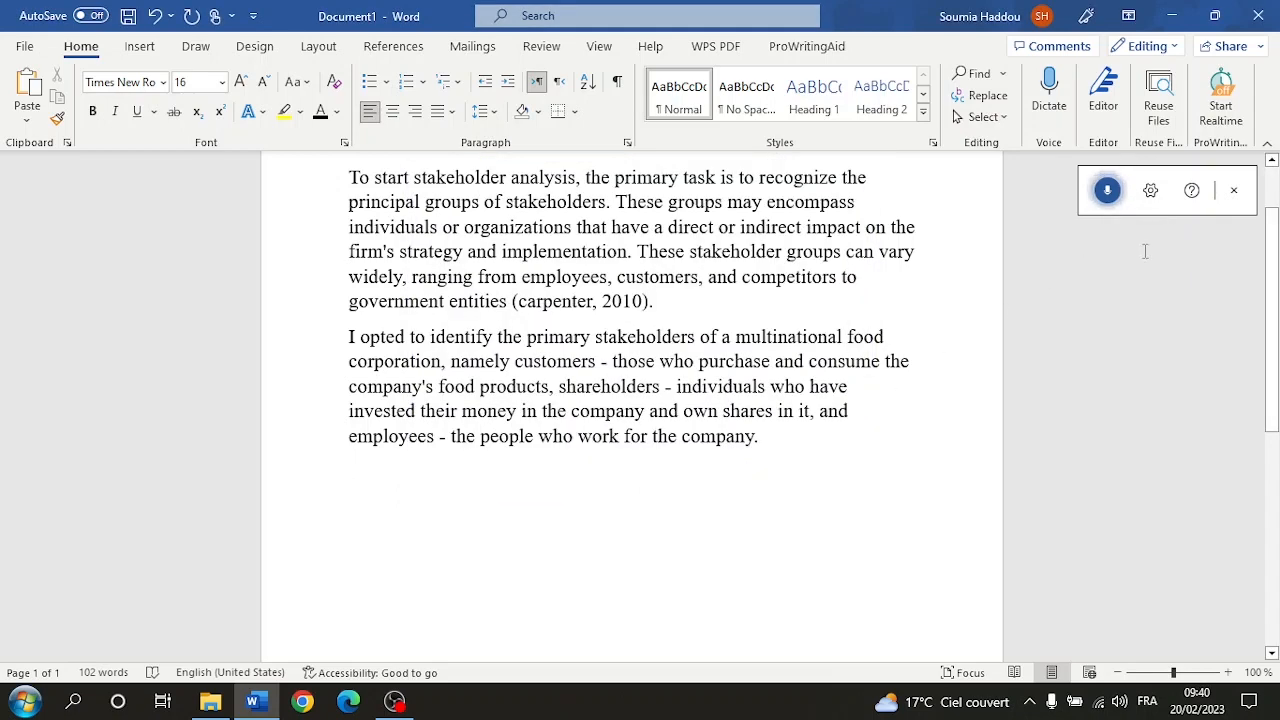
click(1234, 190)
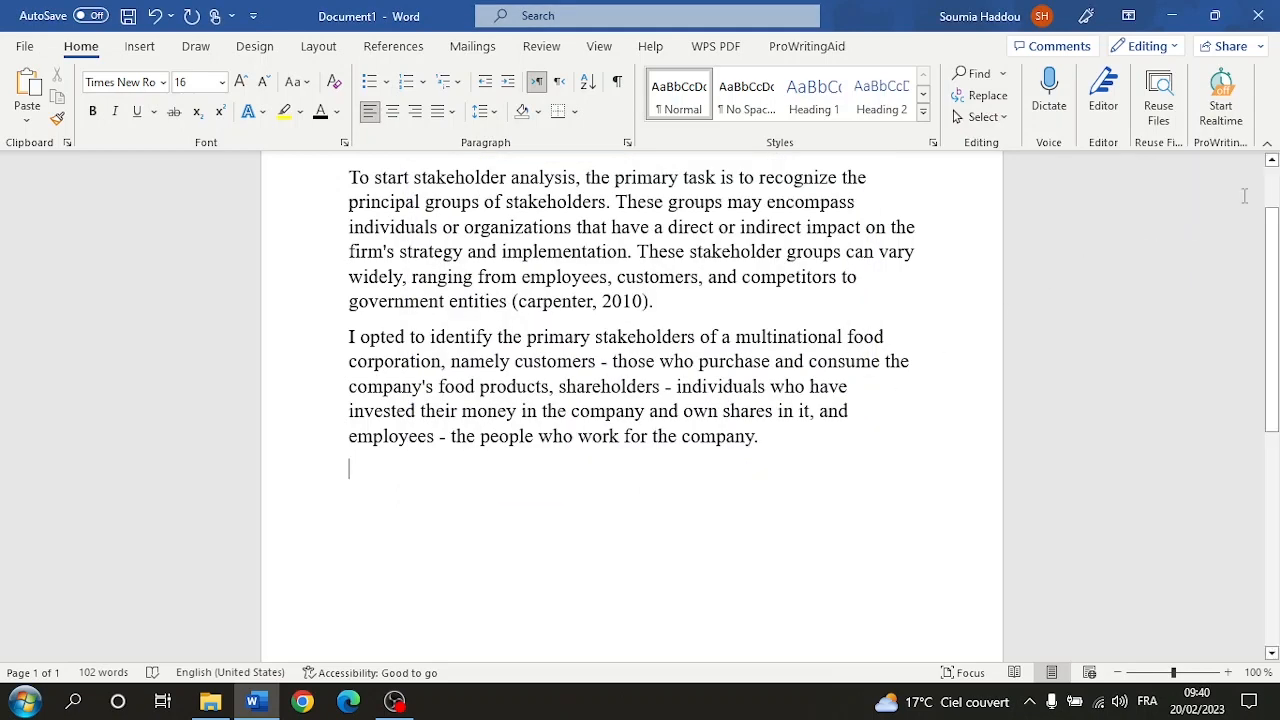
text(P)
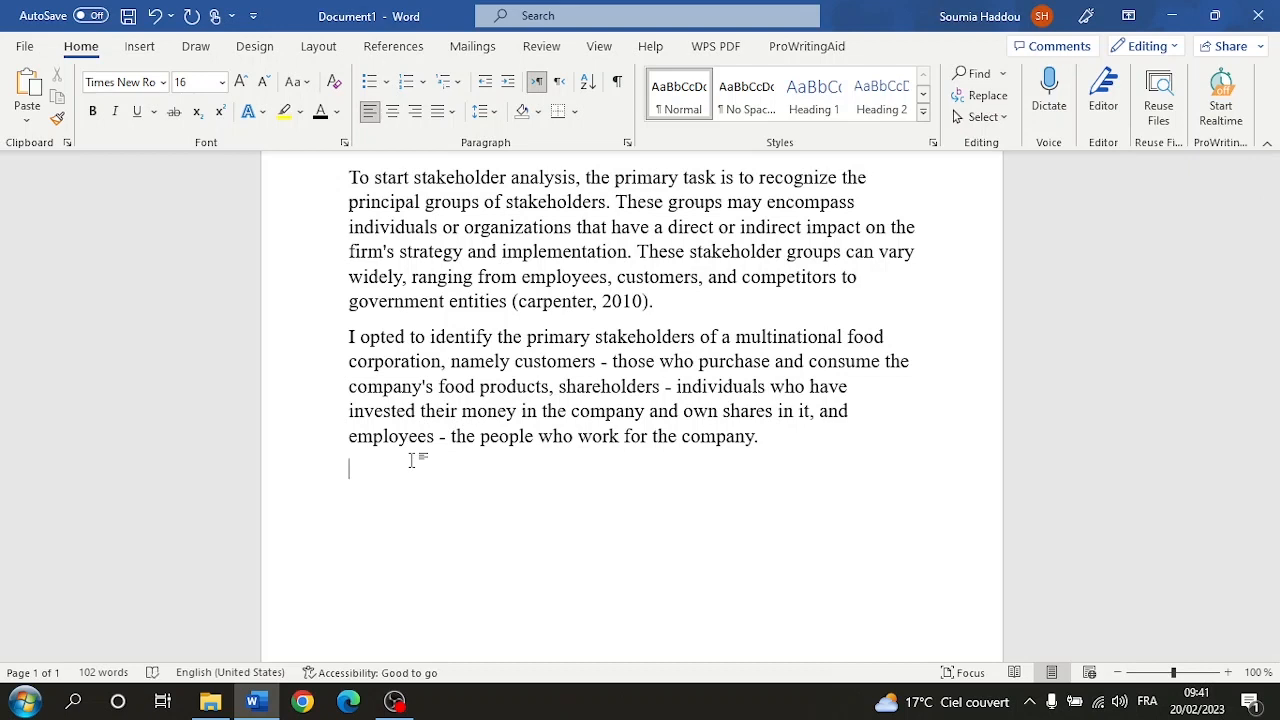
Dictate a short English self-introduction below the second paragraph, stop dictation and delete the dictated text.
click(1049, 110)
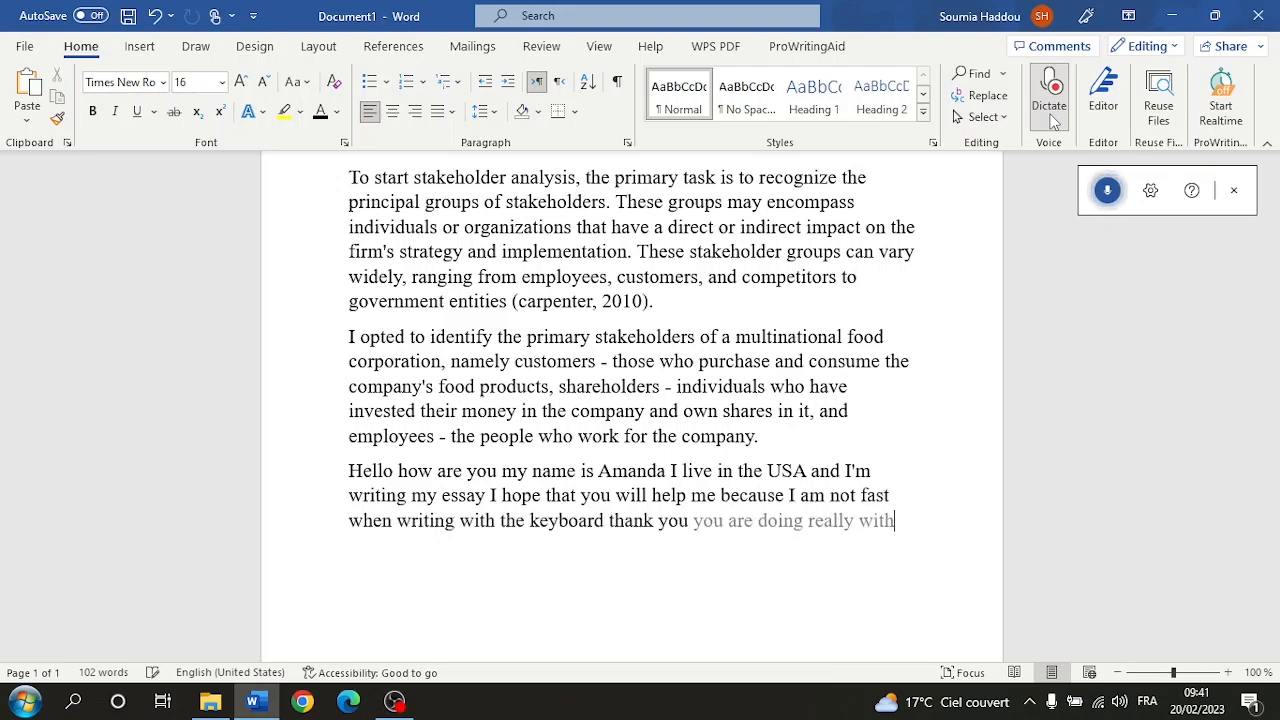
click(1233, 190)
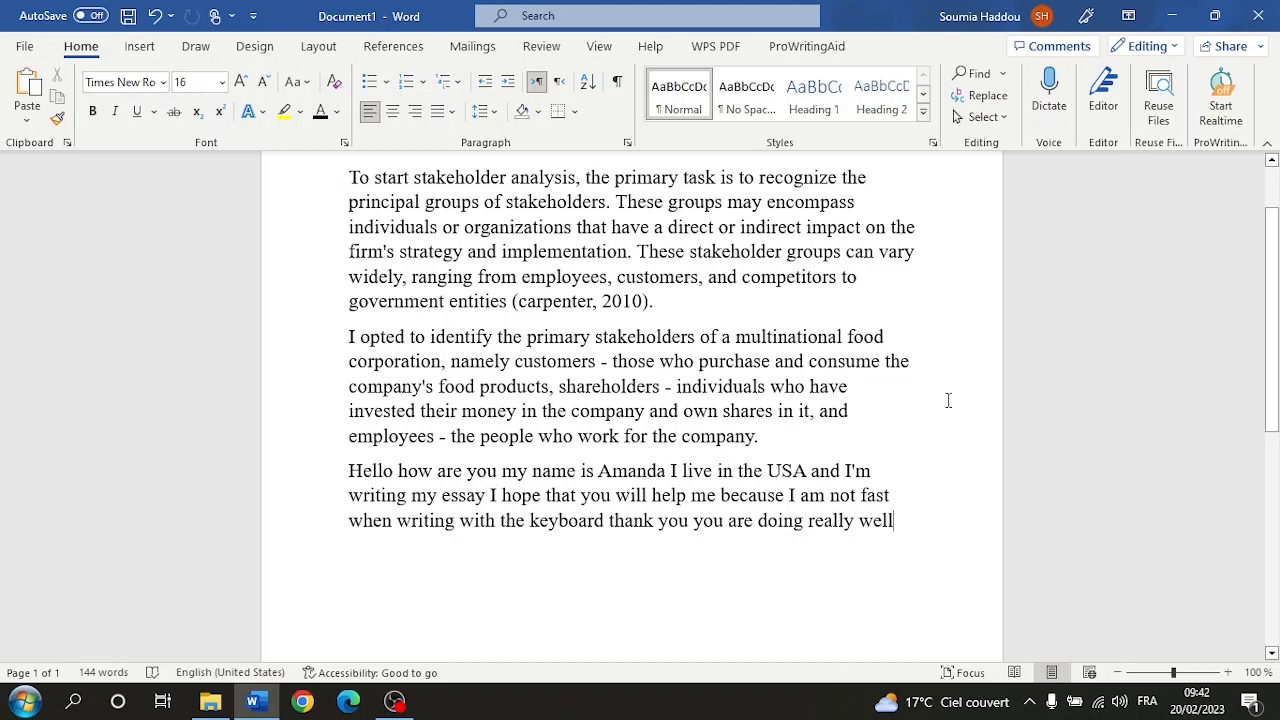
scroll(810, 522, up, 2)
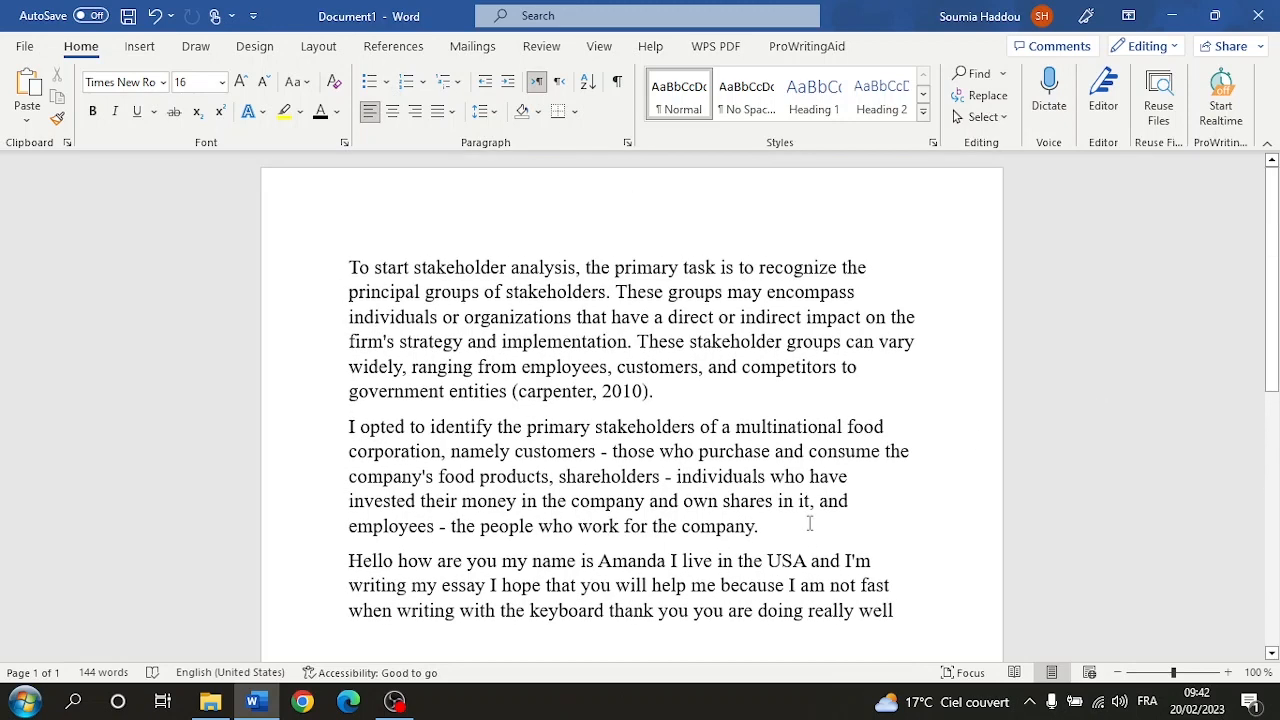
scroll(810, 522, down, 2)
drag(343, 471, 886, 547)
key(BackSpace)
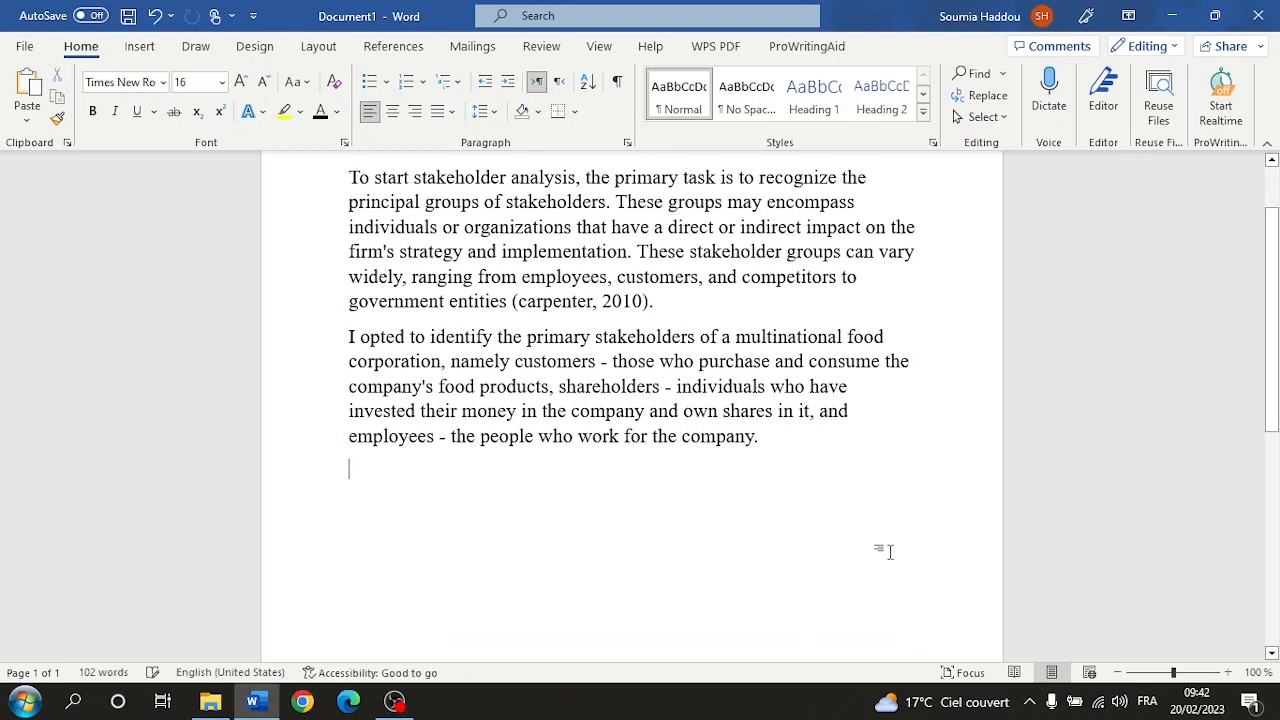
Dictate the first paragraph's opening sentences below the second paragraph and remove the stray word "points" from the end.
scroll(886, 551, up, 2)
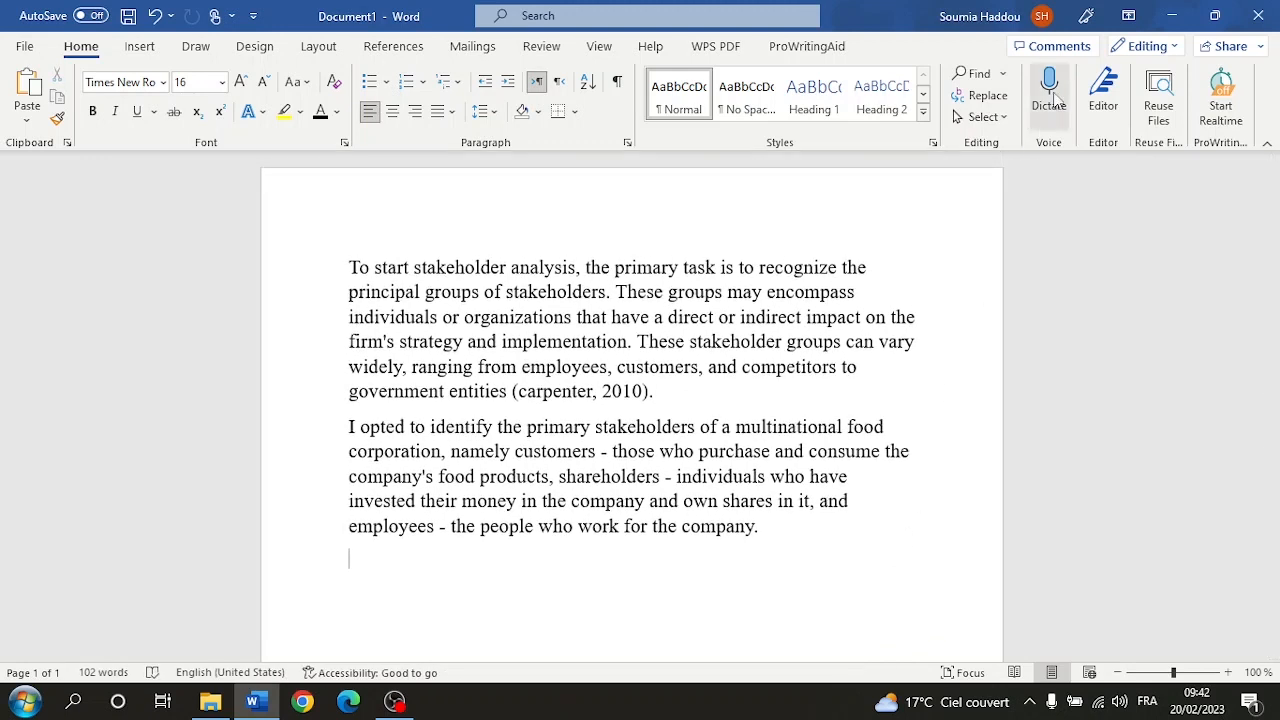
click(1052, 98)
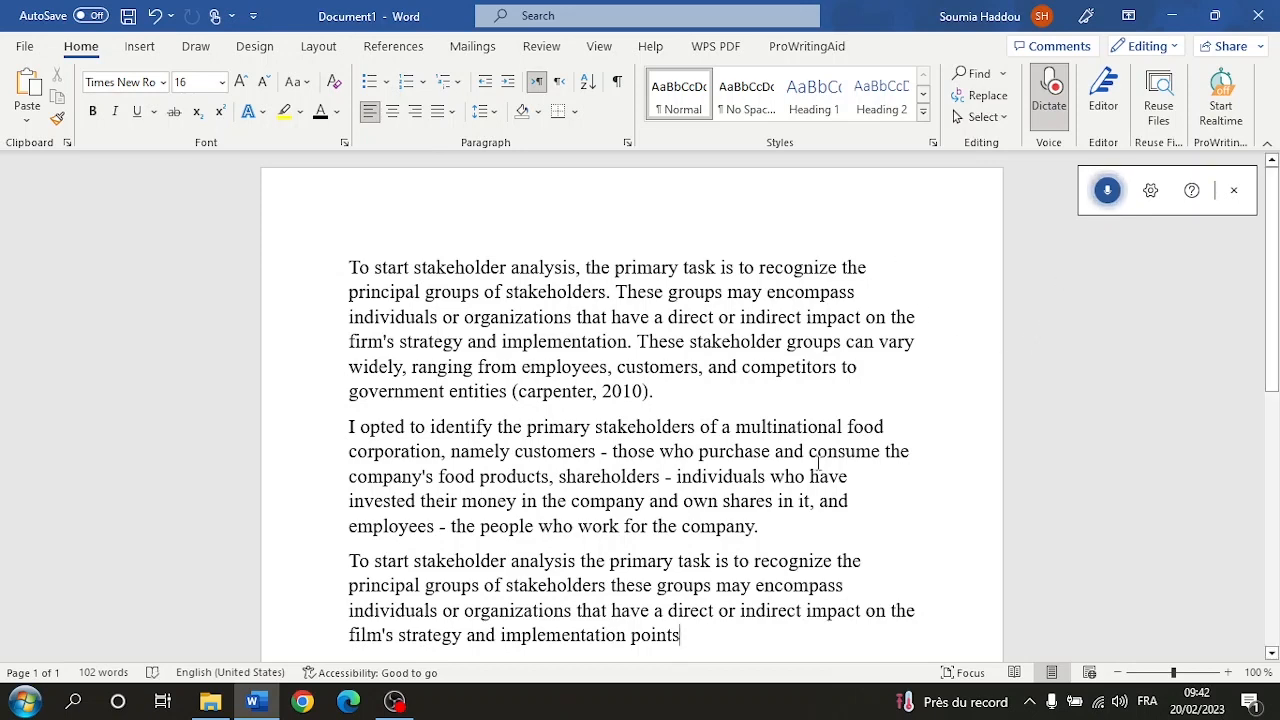
scroll(601, 604, down, 1)
drag(633, 594, 705, 594)
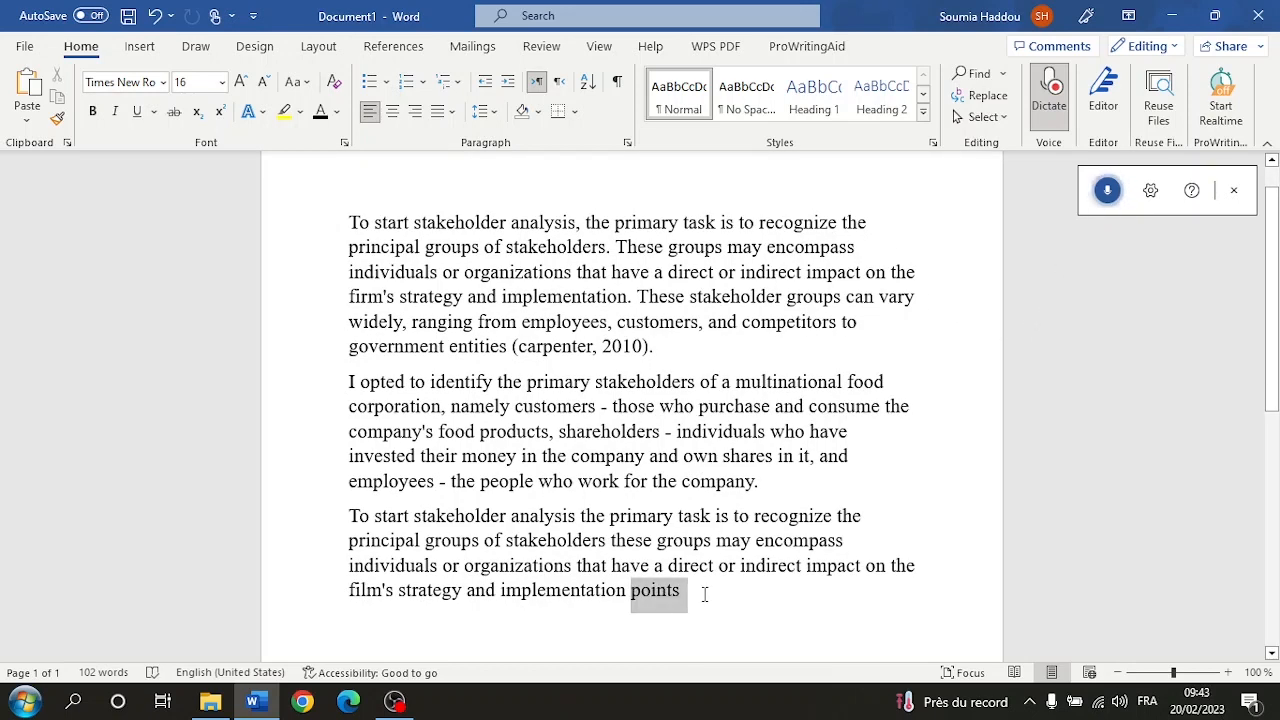
key(BackSpace)
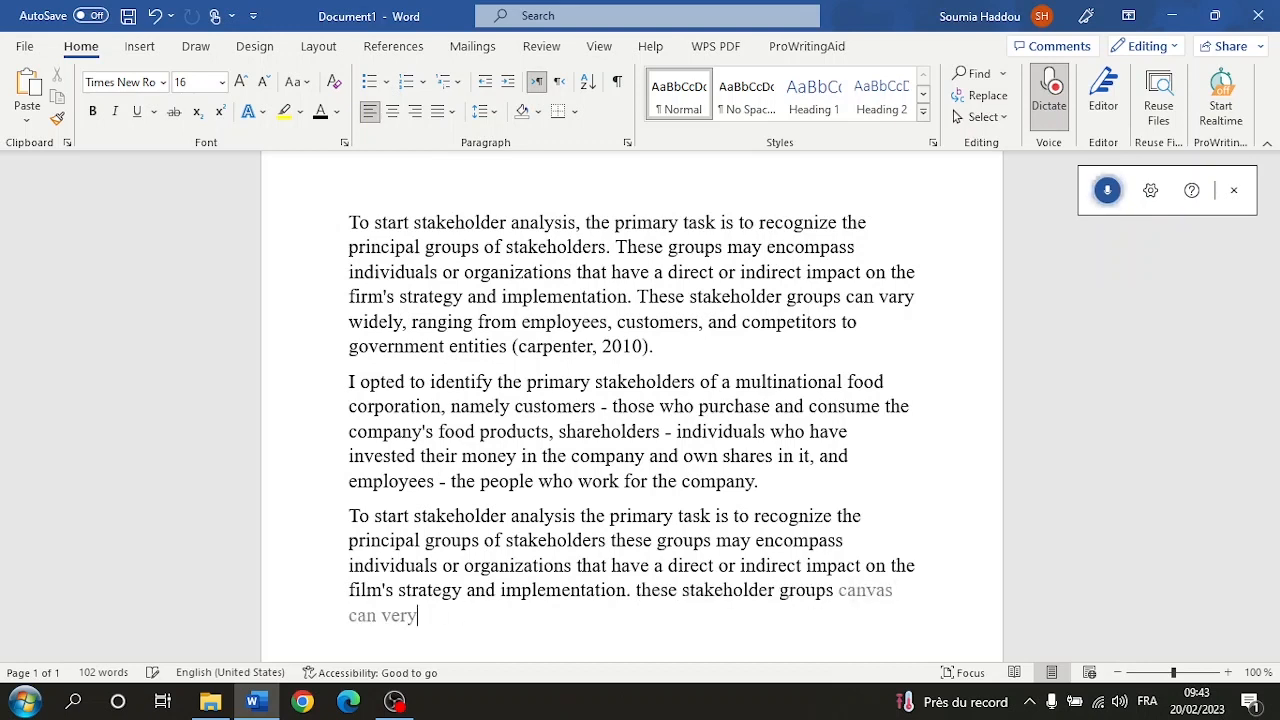
Remove the misrecognized words after "these stakeholder groups can" and dictate the rest of the first paragraph.
key(BackSpace)
key(BackSpace)
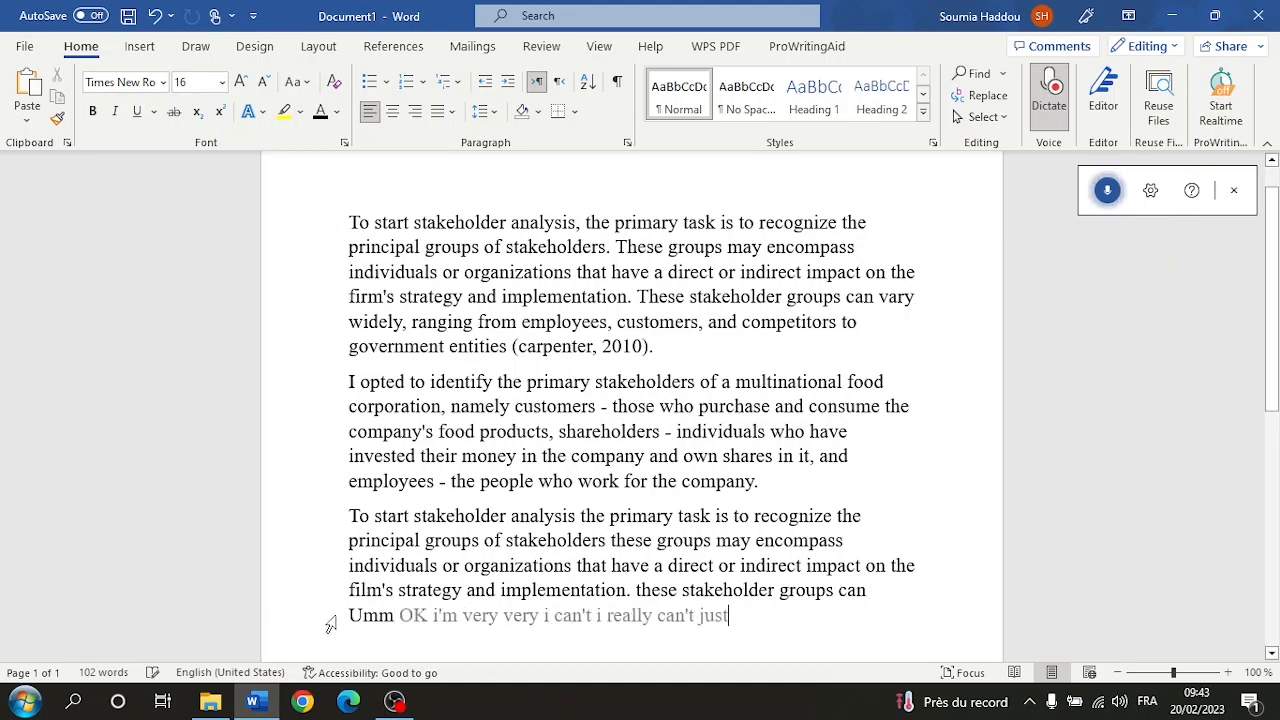
drag(352, 614, 806, 614)
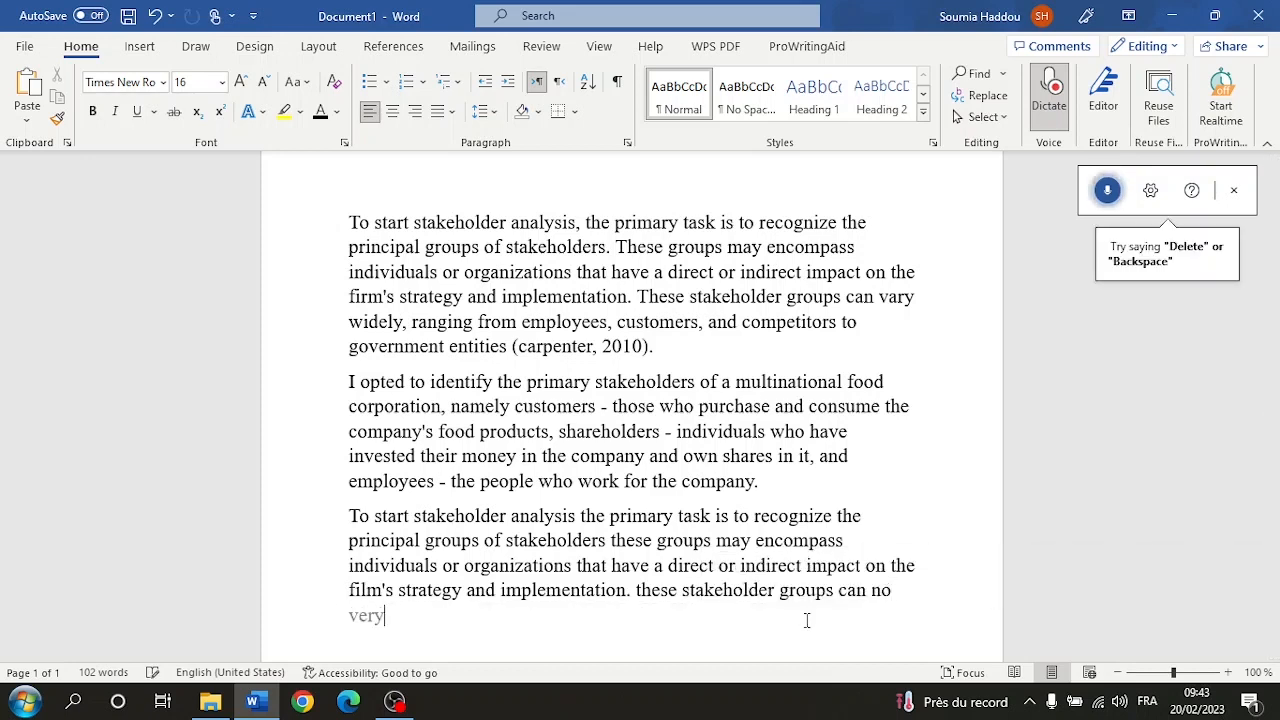
double_click(364, 615)
double_click(903, 296)
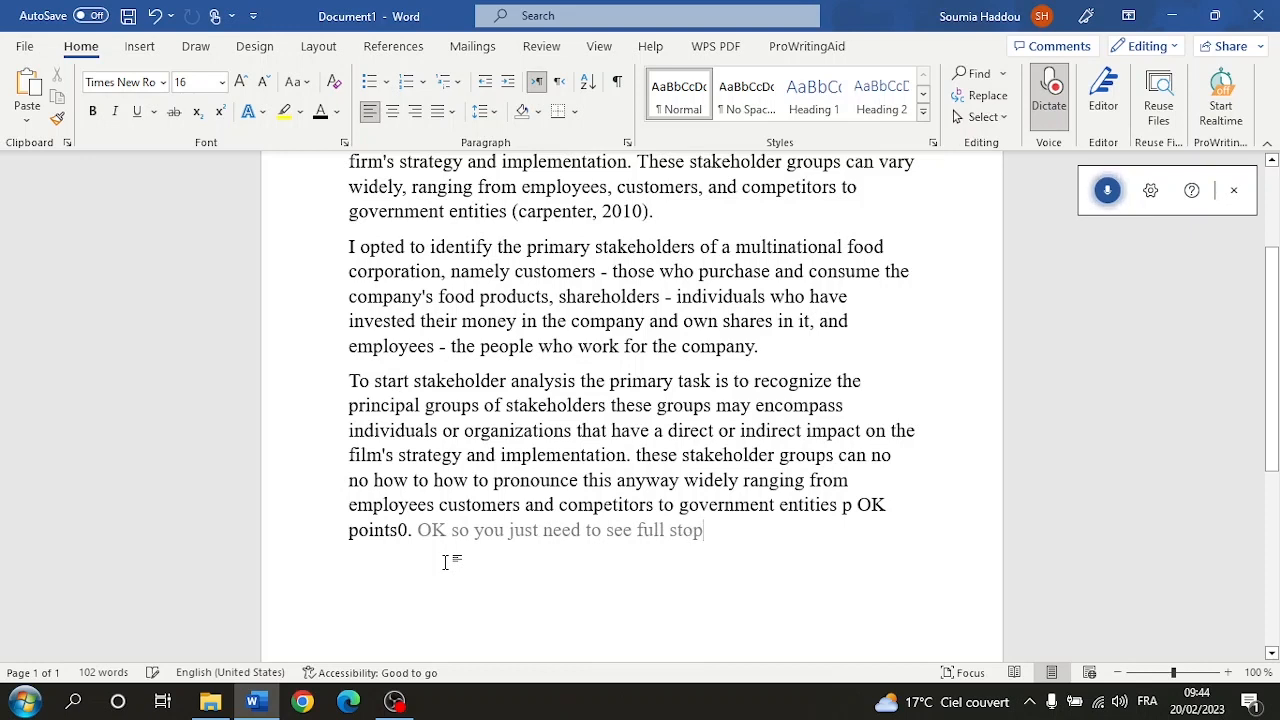
Pause the dictation and delete the whole dictated paragraph below the second paragraph.
click(1107, 192)
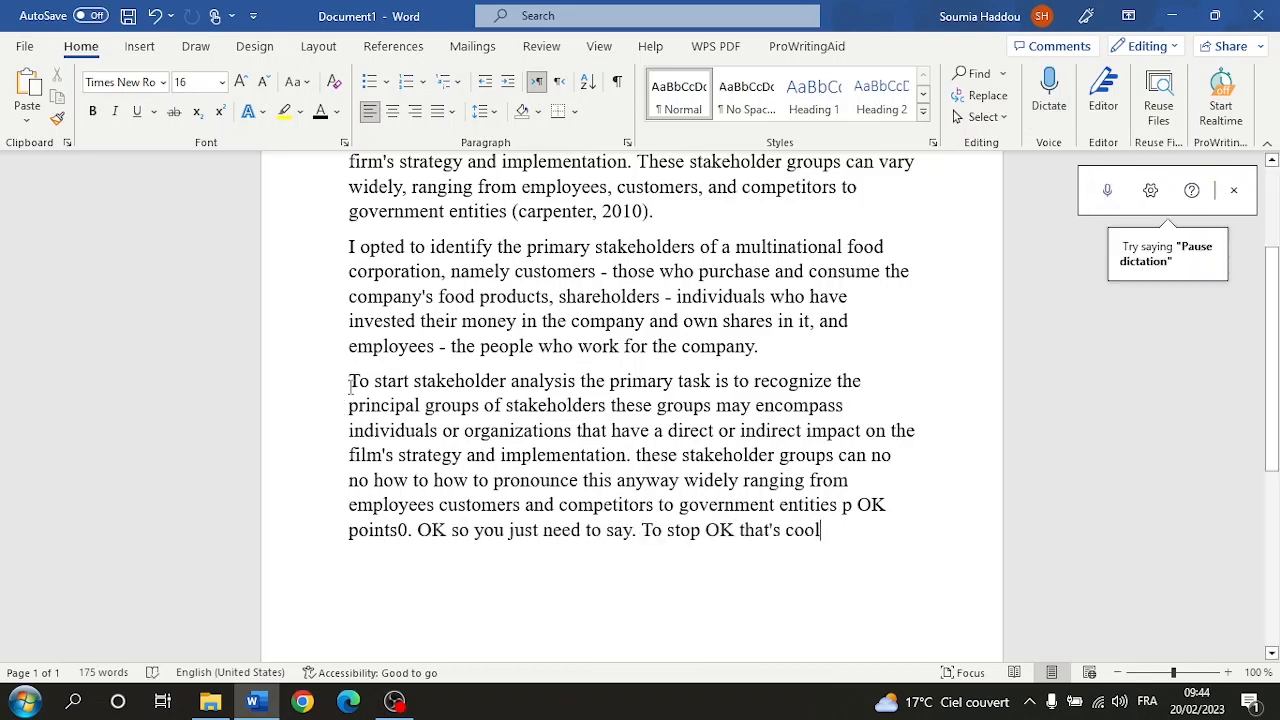
drag(350, 385, 828, 556)
key(BackSpace)
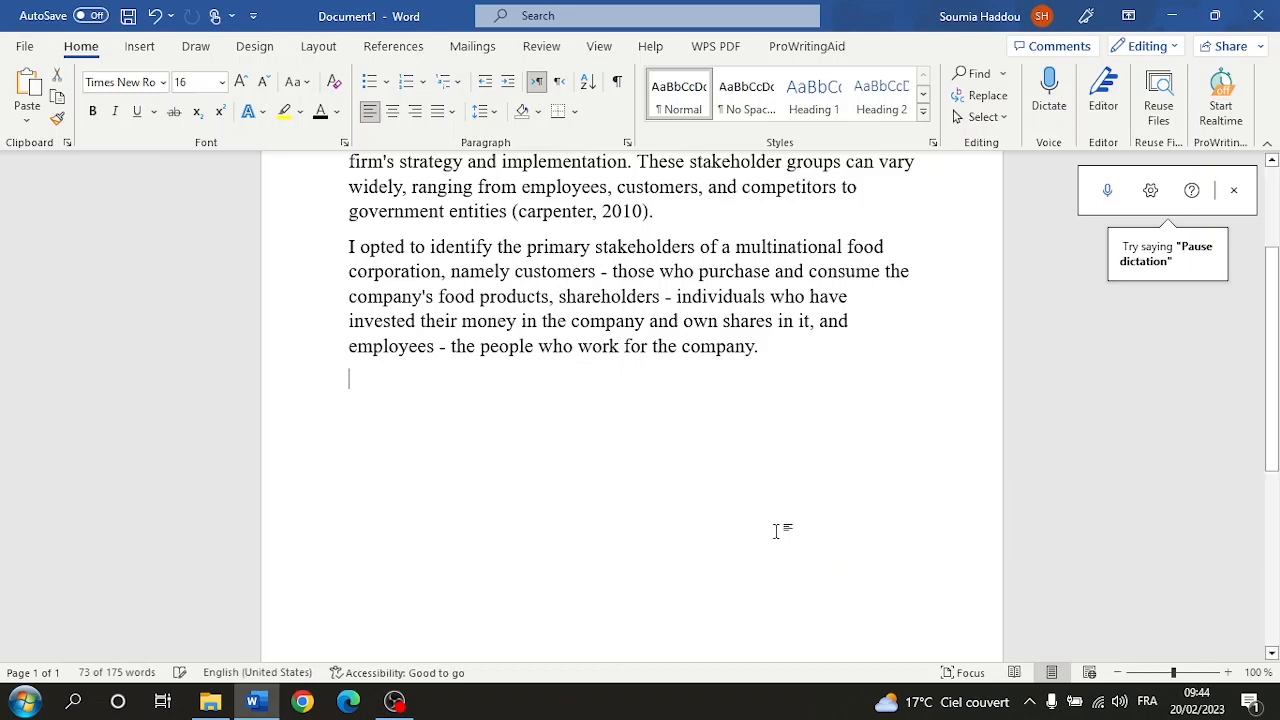
Dictate "Hello everyone," with a spoken comma below the second paragraph, close dictation and delete the line.
click(1112, 195)
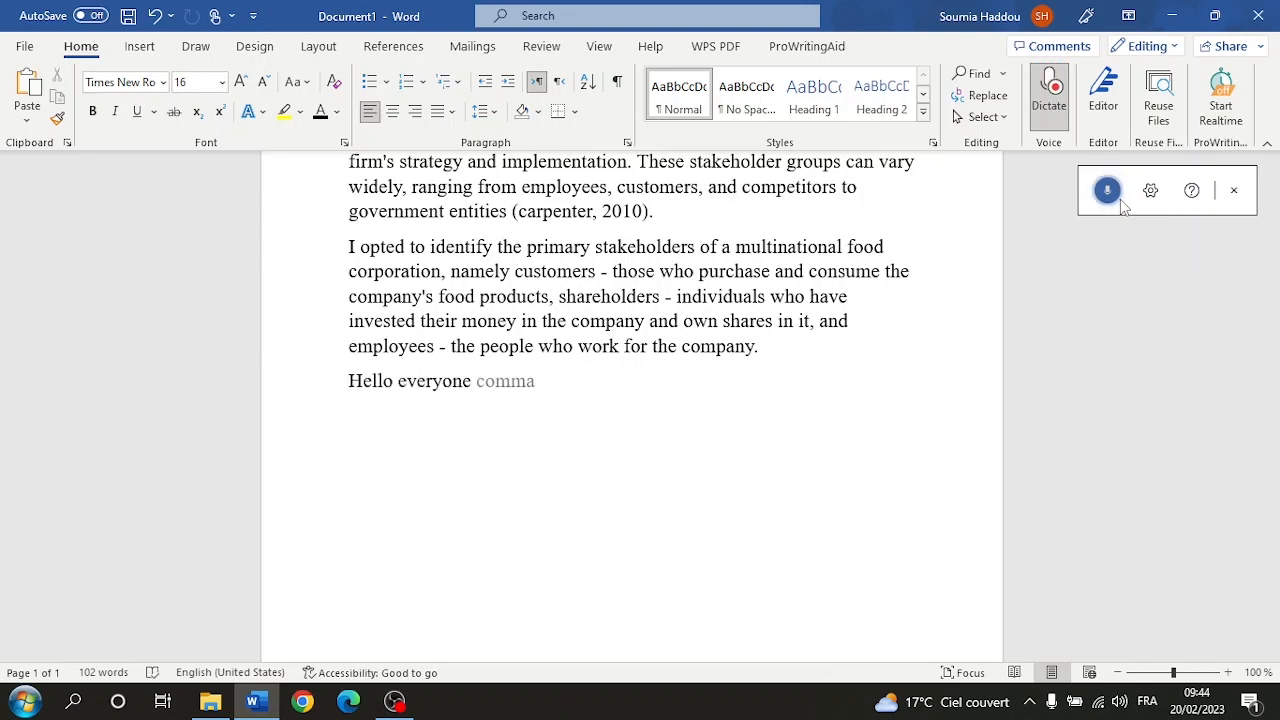
click(1236, 189)
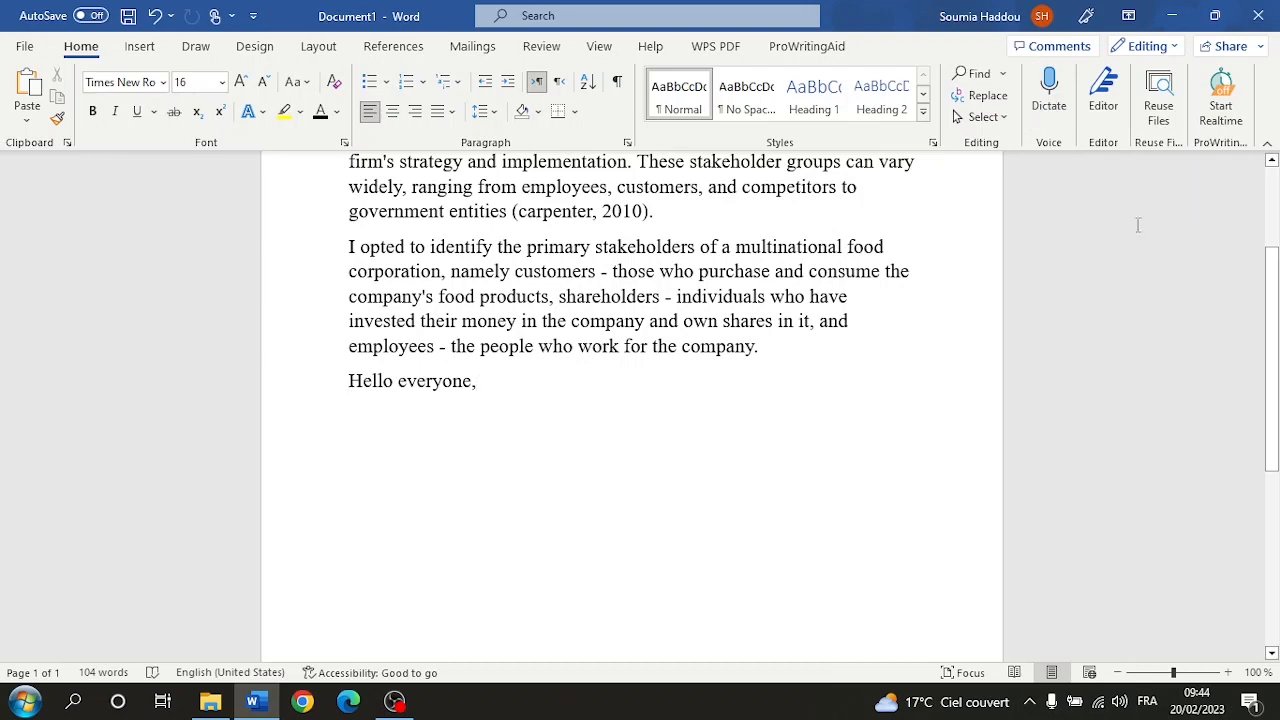
triple_click(406, 381)
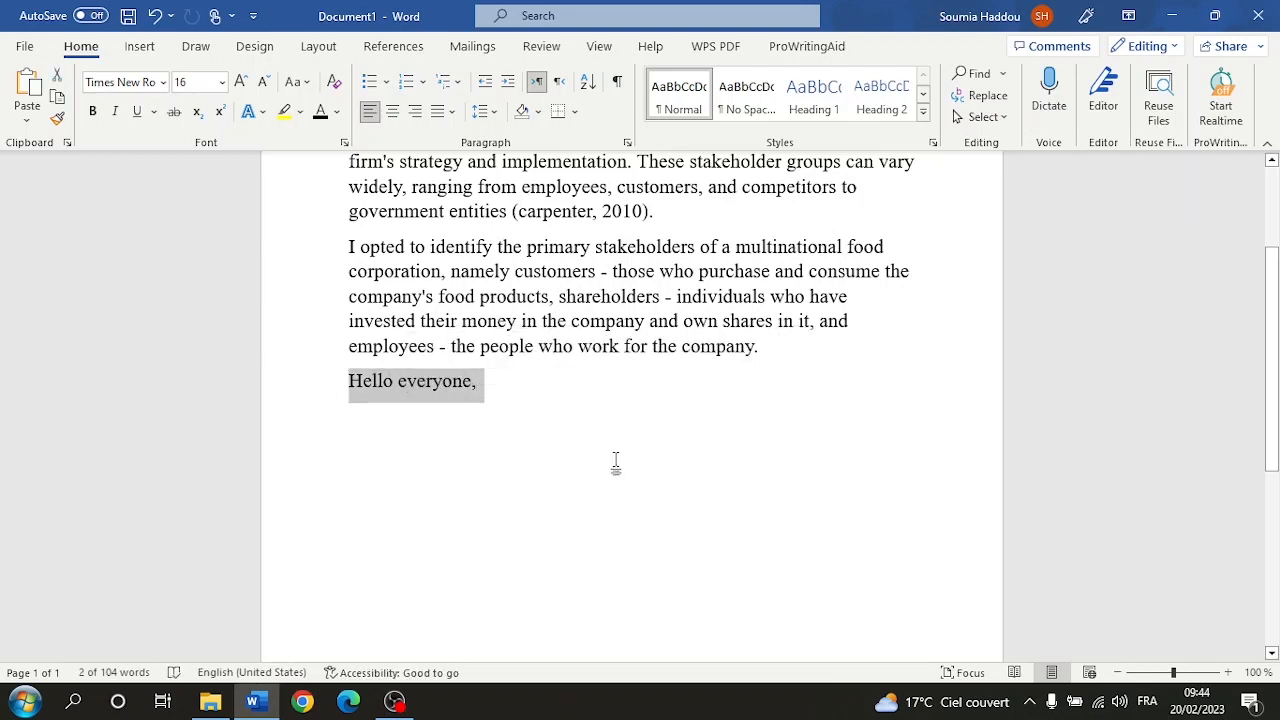
key(Delete)
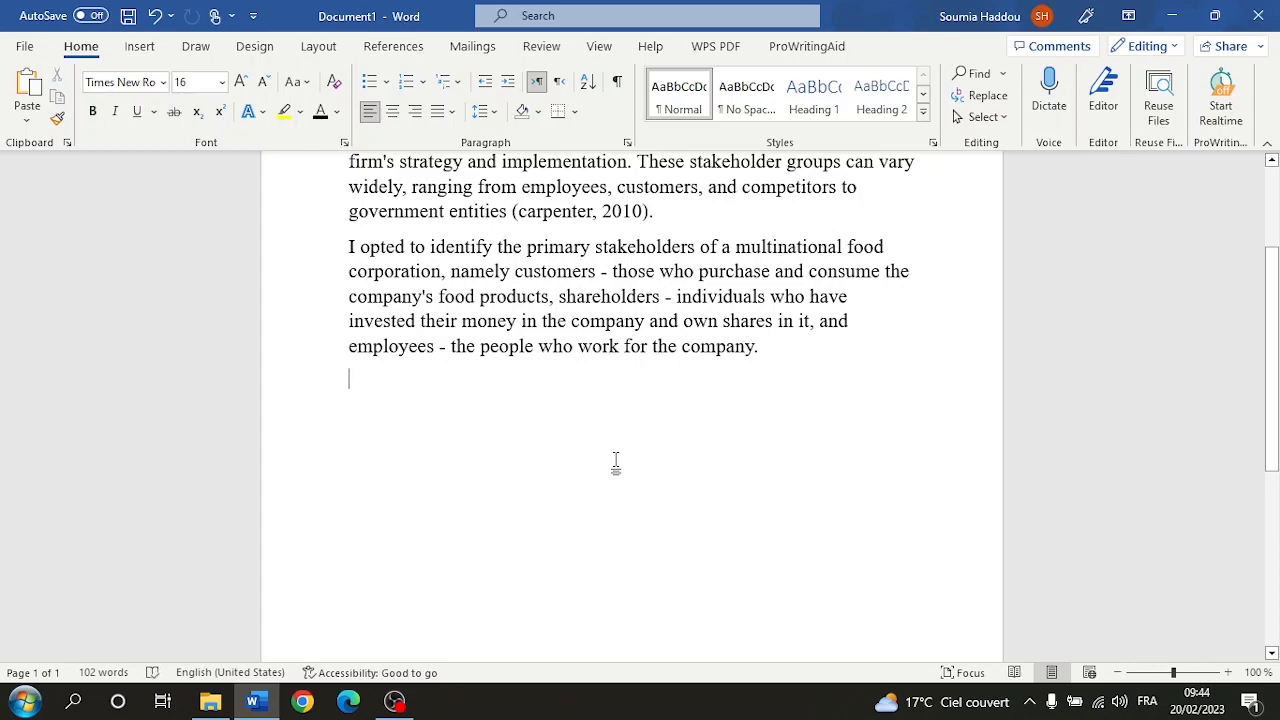
Browse the built-in cover page designs and insert the Insight 2 cover page from Office.com.
scroll(630, 465, up, 3)
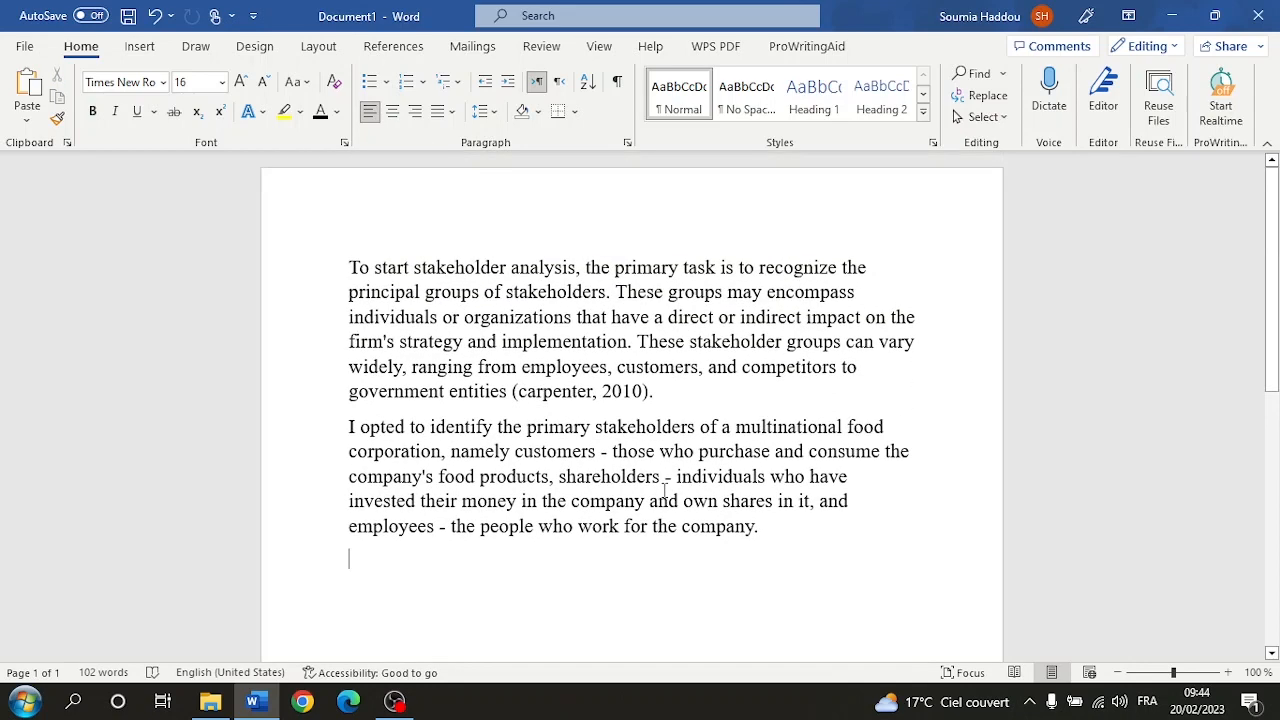
click(138, 47)
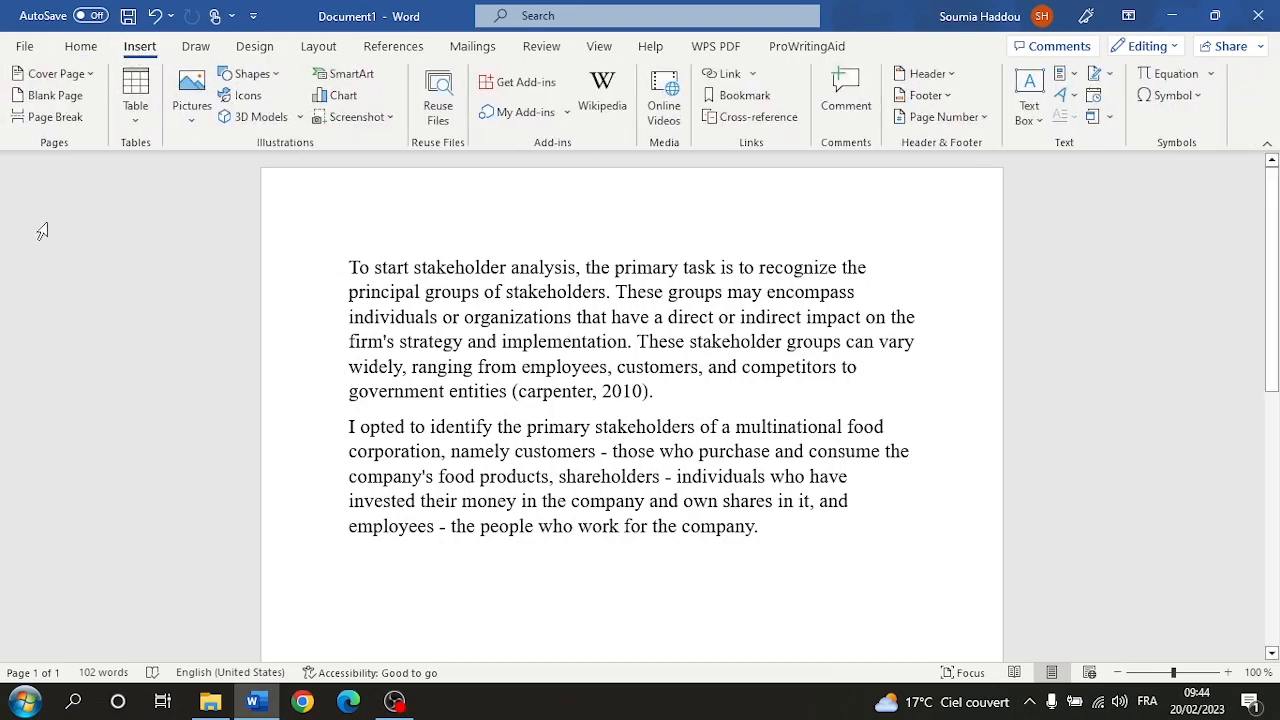
click(73, 75)
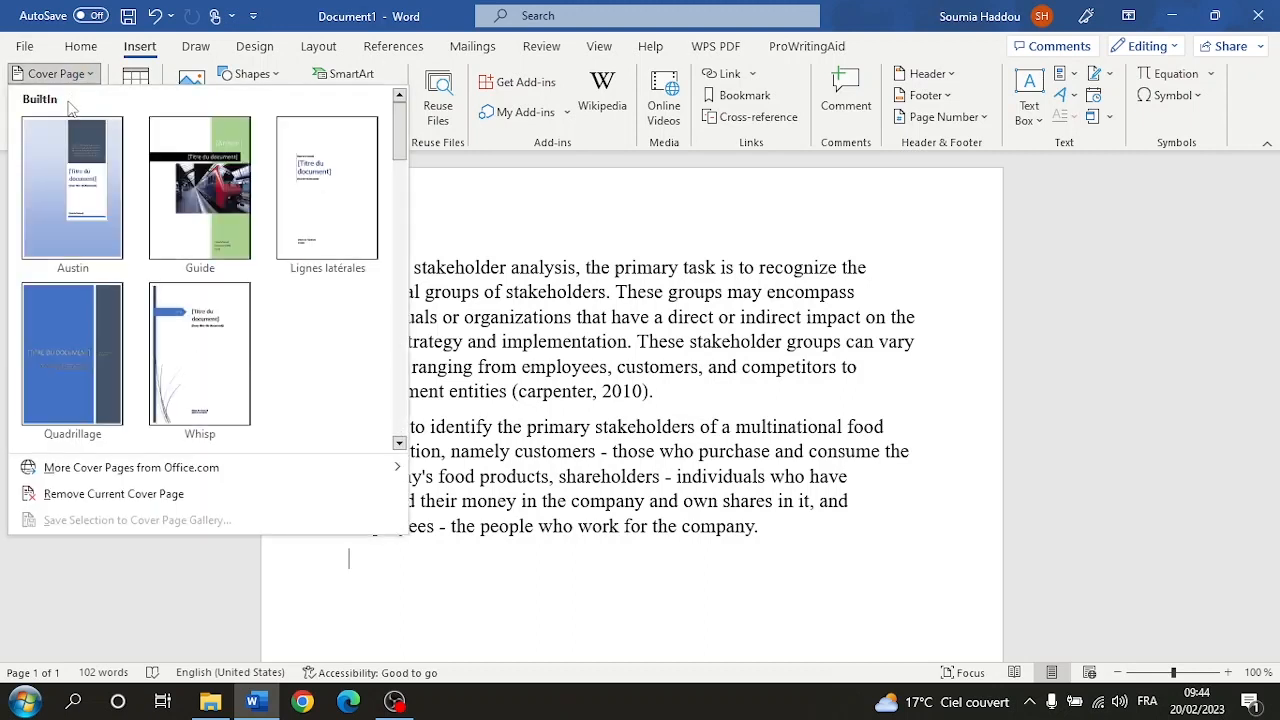
scroll(90, 325, down, 5)
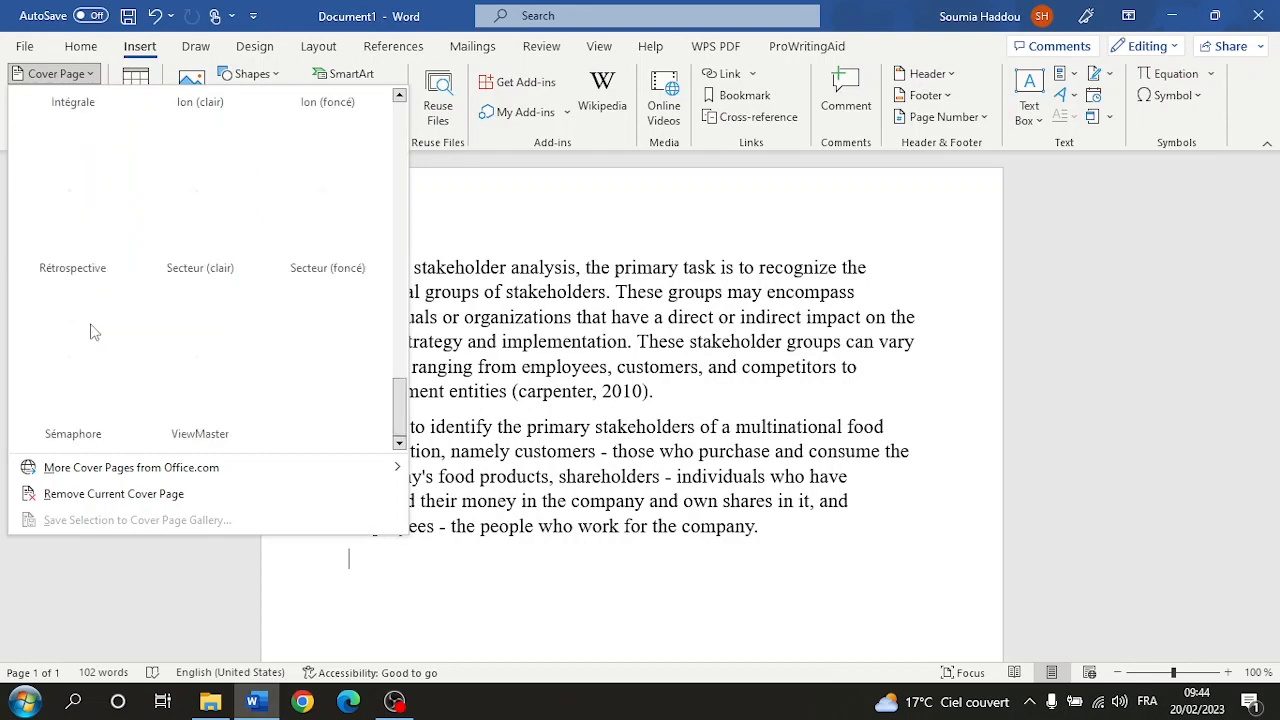
scroll(90, 328, up, 5)
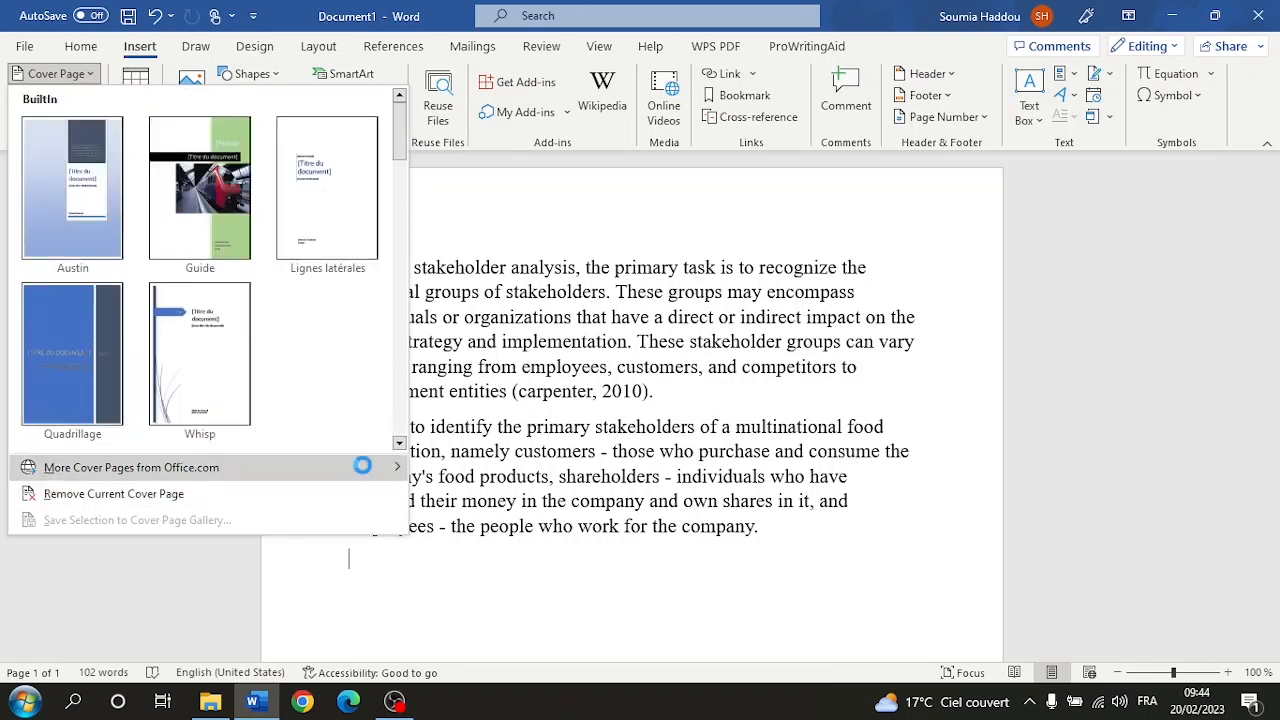
mouse_move(351, 477)
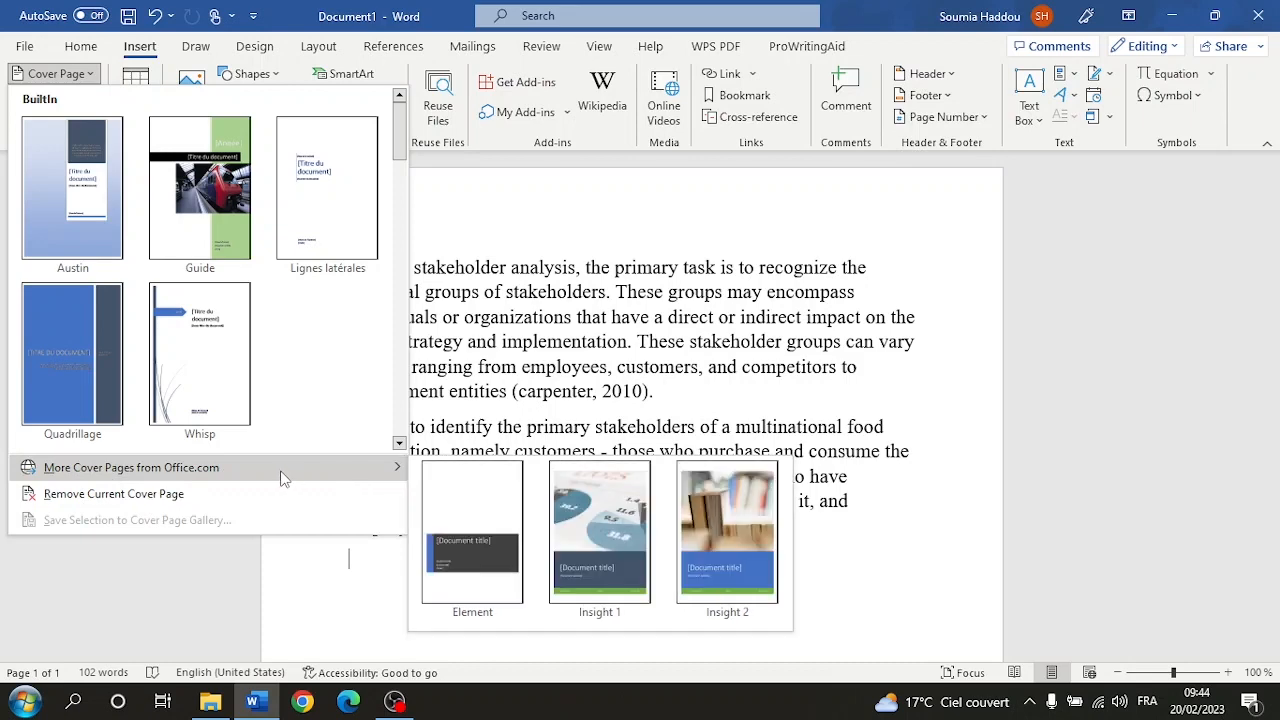
click(716, 523)
scroll(720, 500, down, 5)
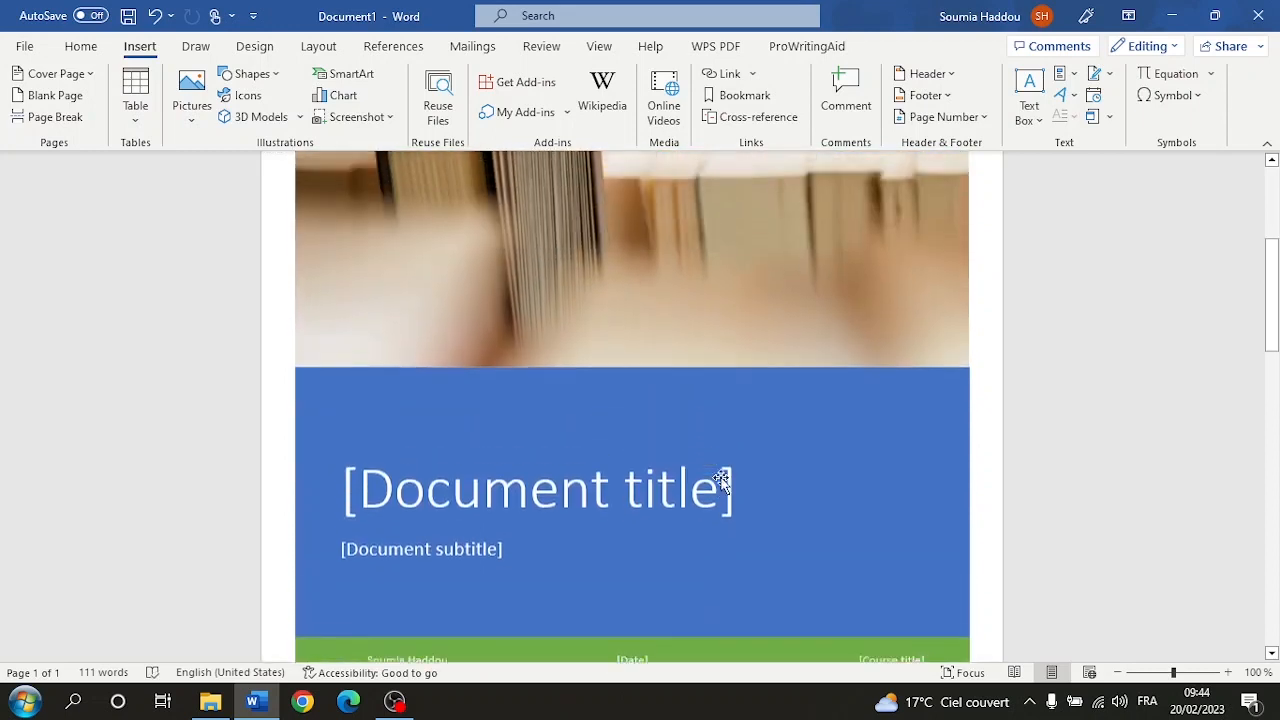
scroll(720, 480, up, 3)
Replace the cover page's book photo with the picture of the green and blue cartoon birds.
click(651, 309)
scroll(751, 394, up, 5)
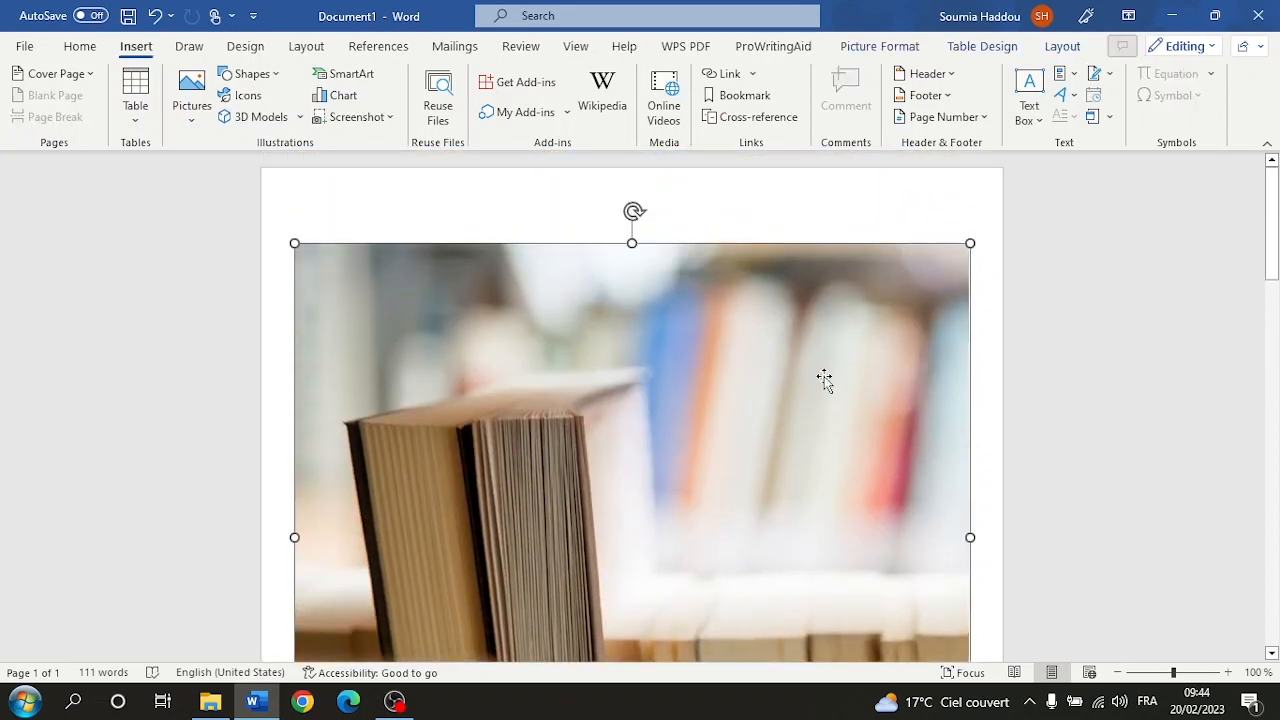
scroll(716, 362, down, 3)
scroll(716, 362, up, 2)
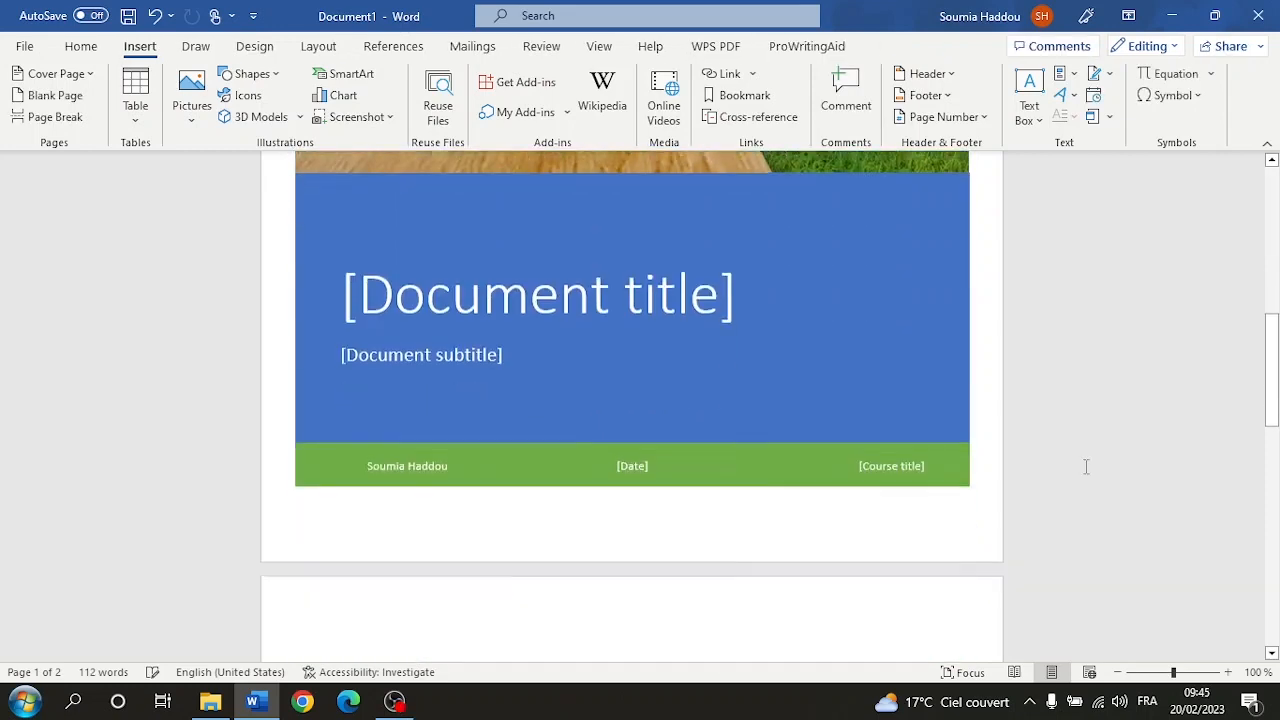
scroll(1086, 466, down, 1)
Try to remove the stray letter "P" above the cover picture.
key(BackSpace)
scroll(1086, 466, up, 5)
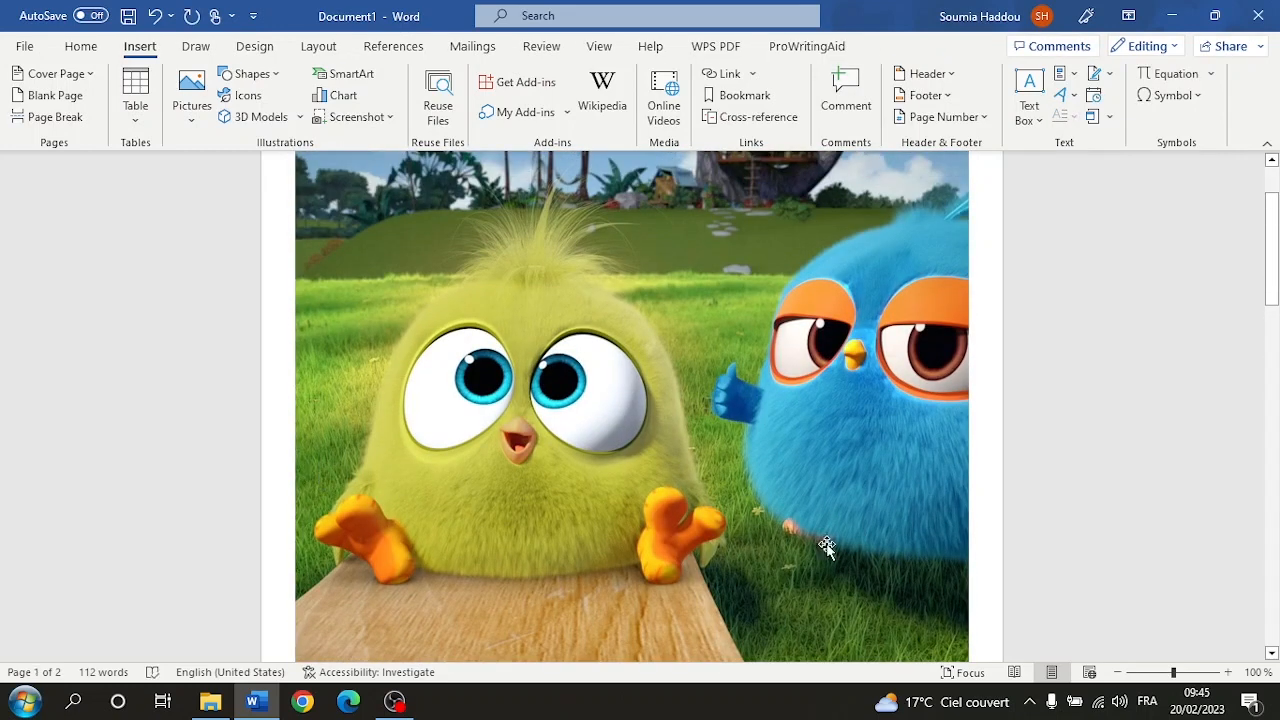
scroll(1060, 534, up, 2)
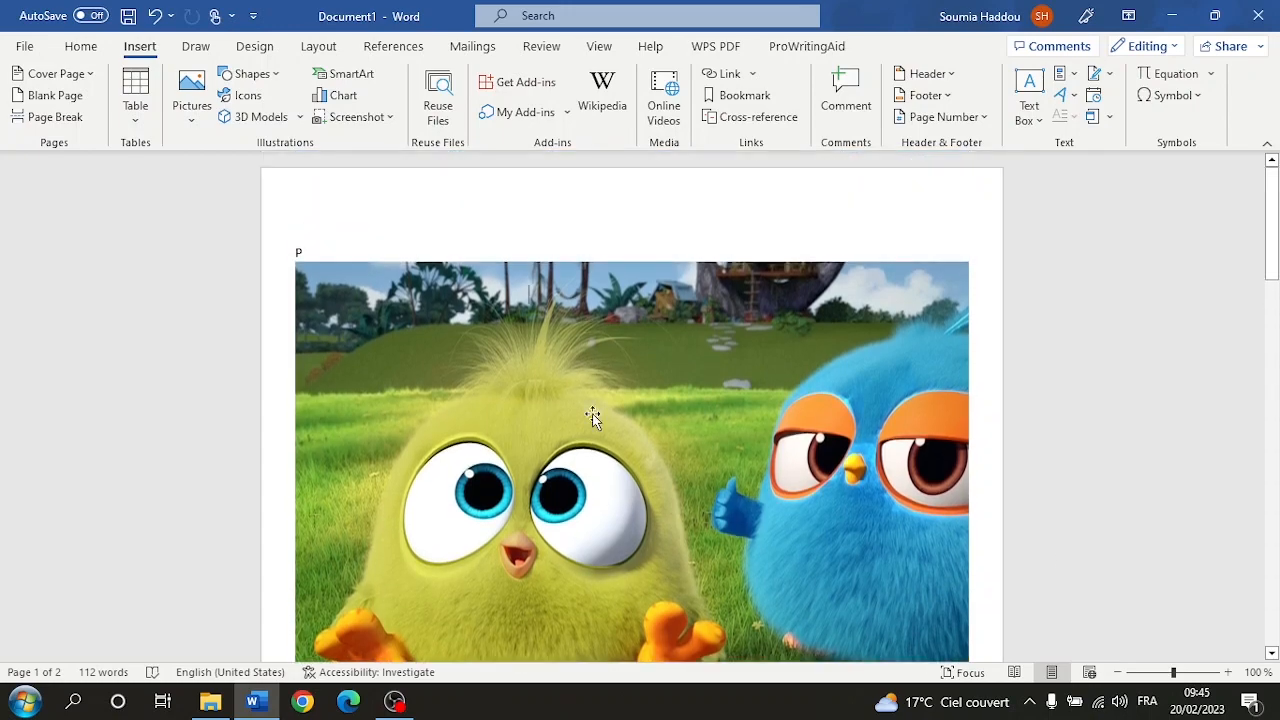
triple_click(300, 252)
click(1086, 470)
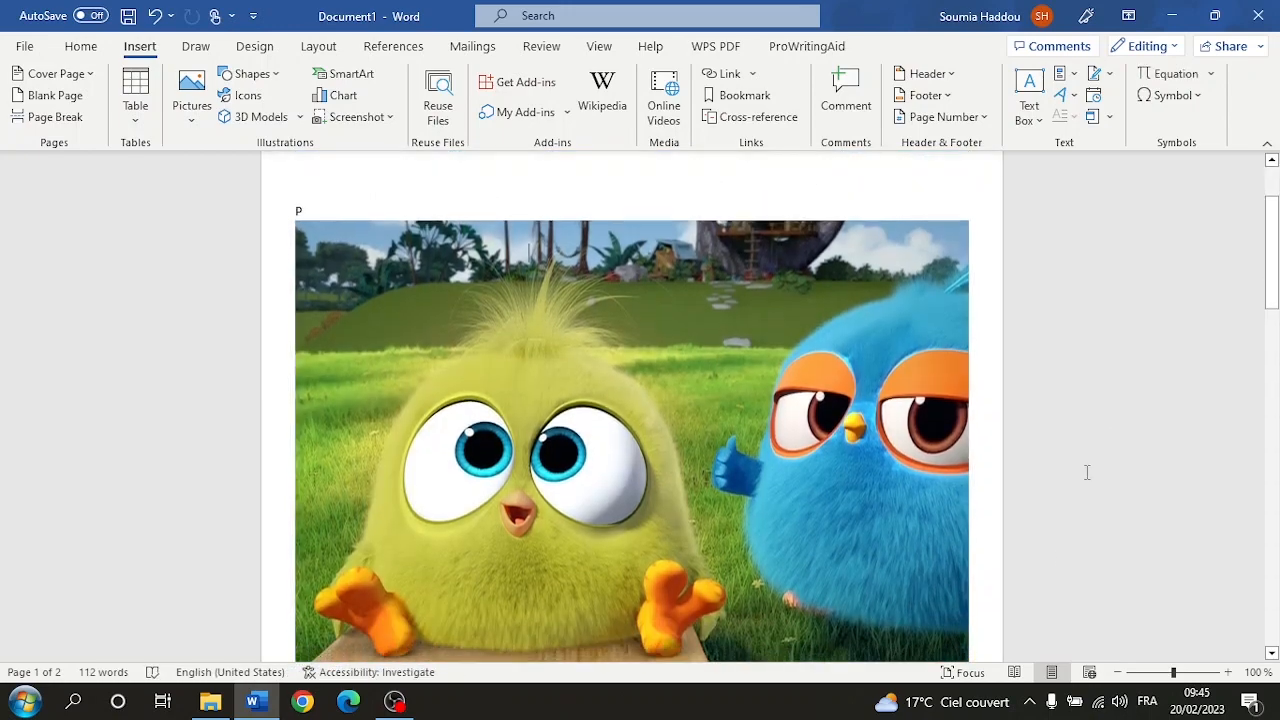
Examine the cover page's title, subtitle, author, date and course title fields and the text page below.
scroll(1084, 466, down, 6)
click(361, 373)
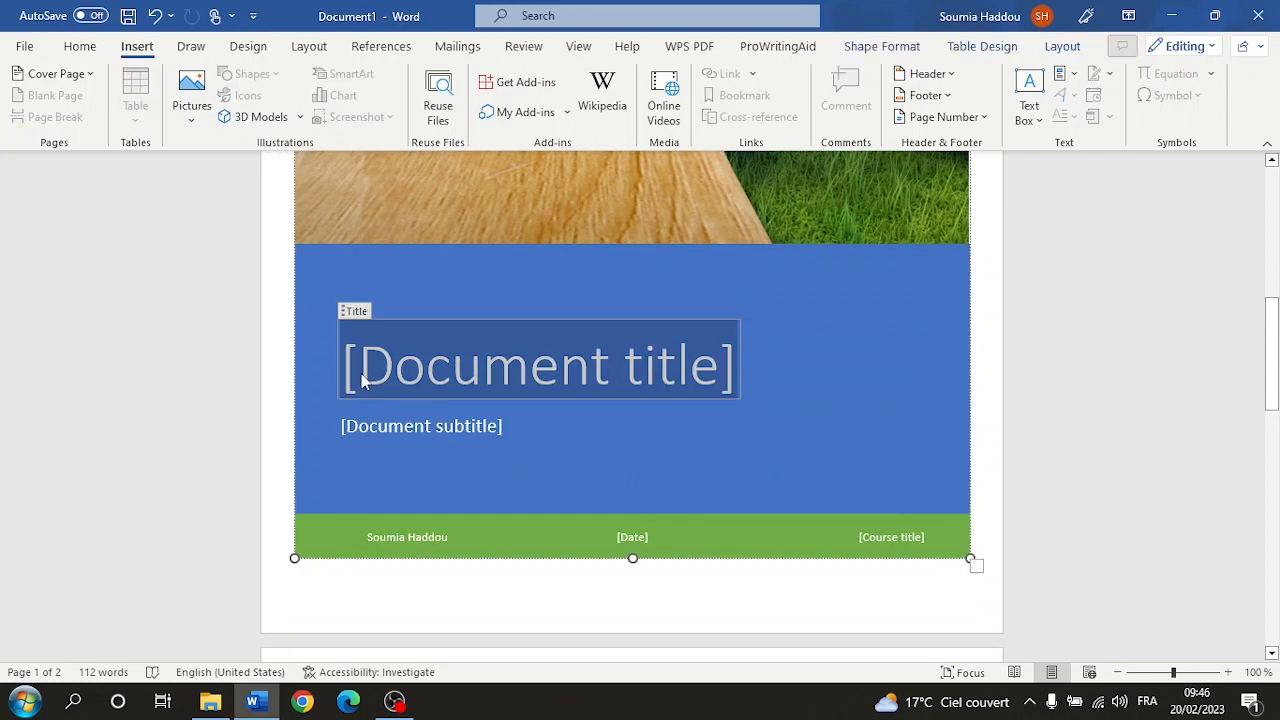
click(398, 433)
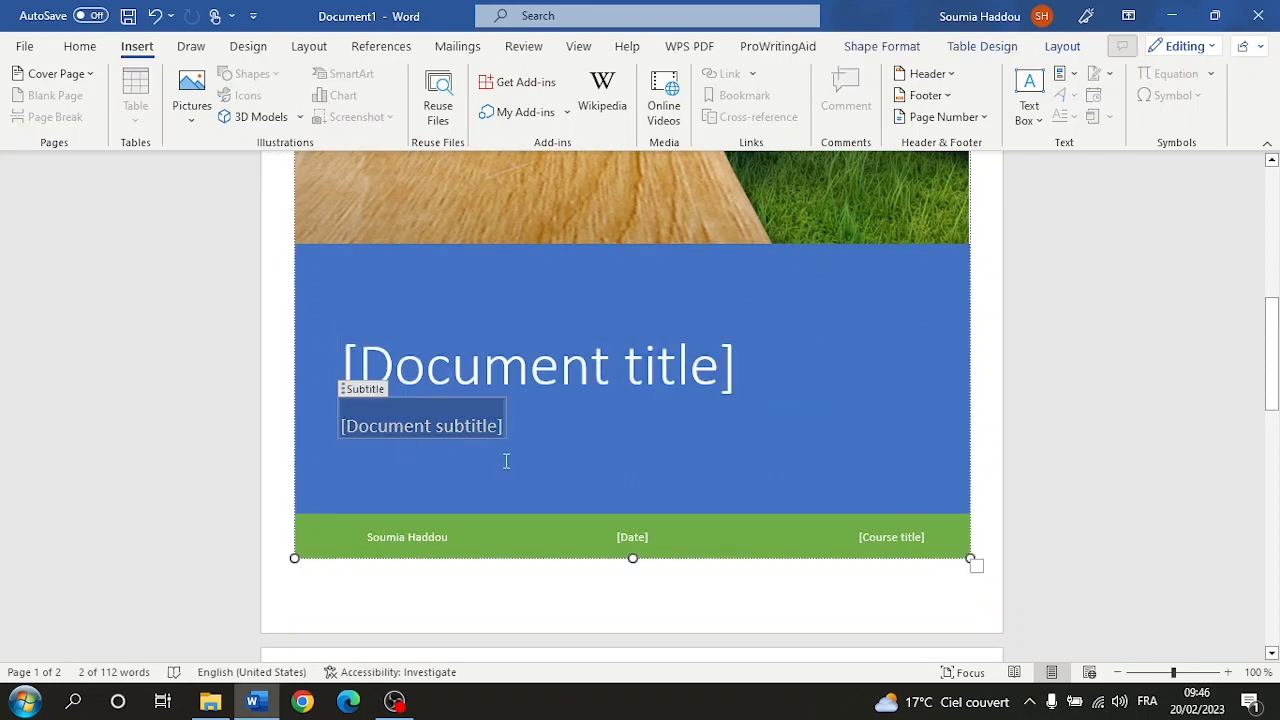
scroll(416, 481, down, 1)
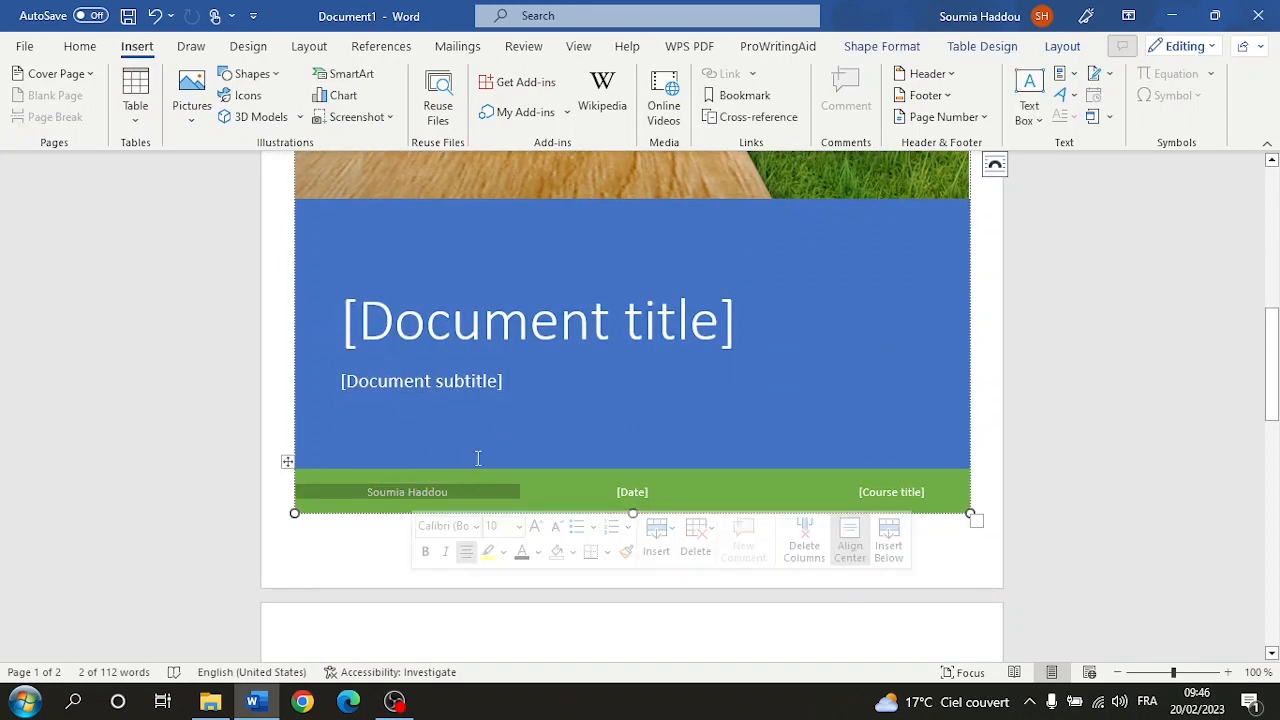
click(640, 497)
click(923, 491)
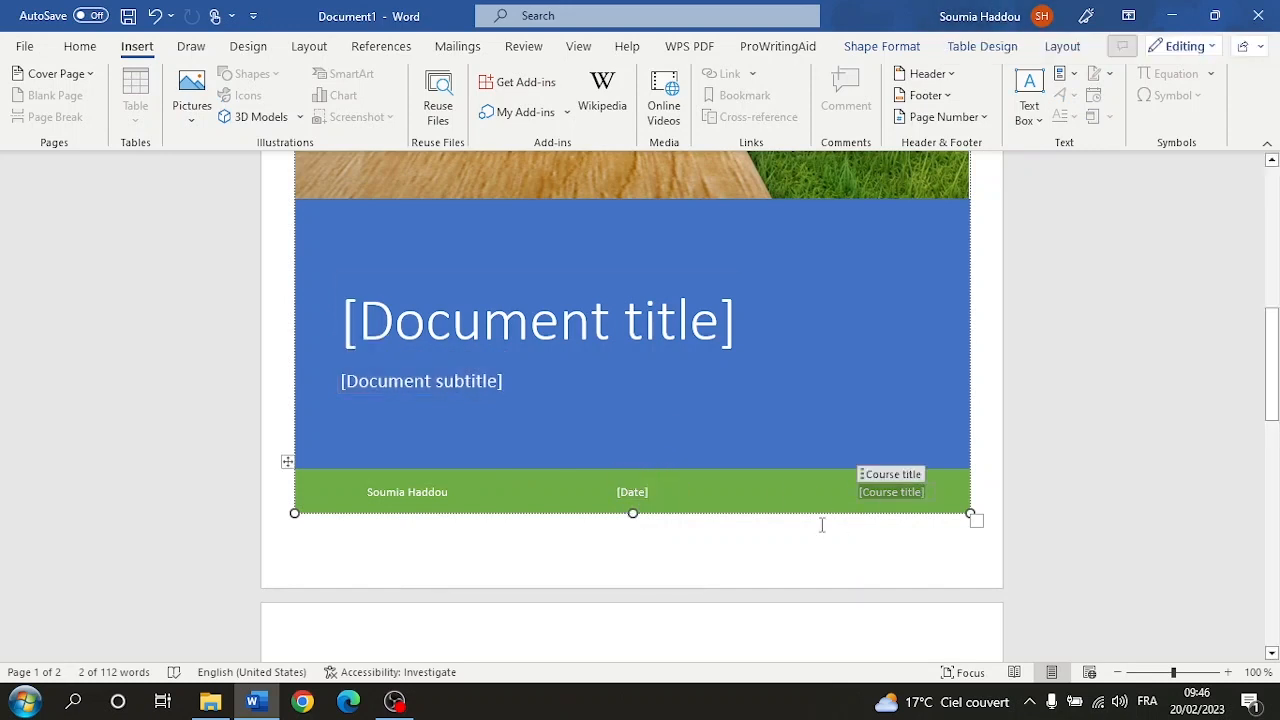
scroll(822, 527, down, 8)
scroll(822, 527, up, 4)
scroll(822, 527, up, 12)
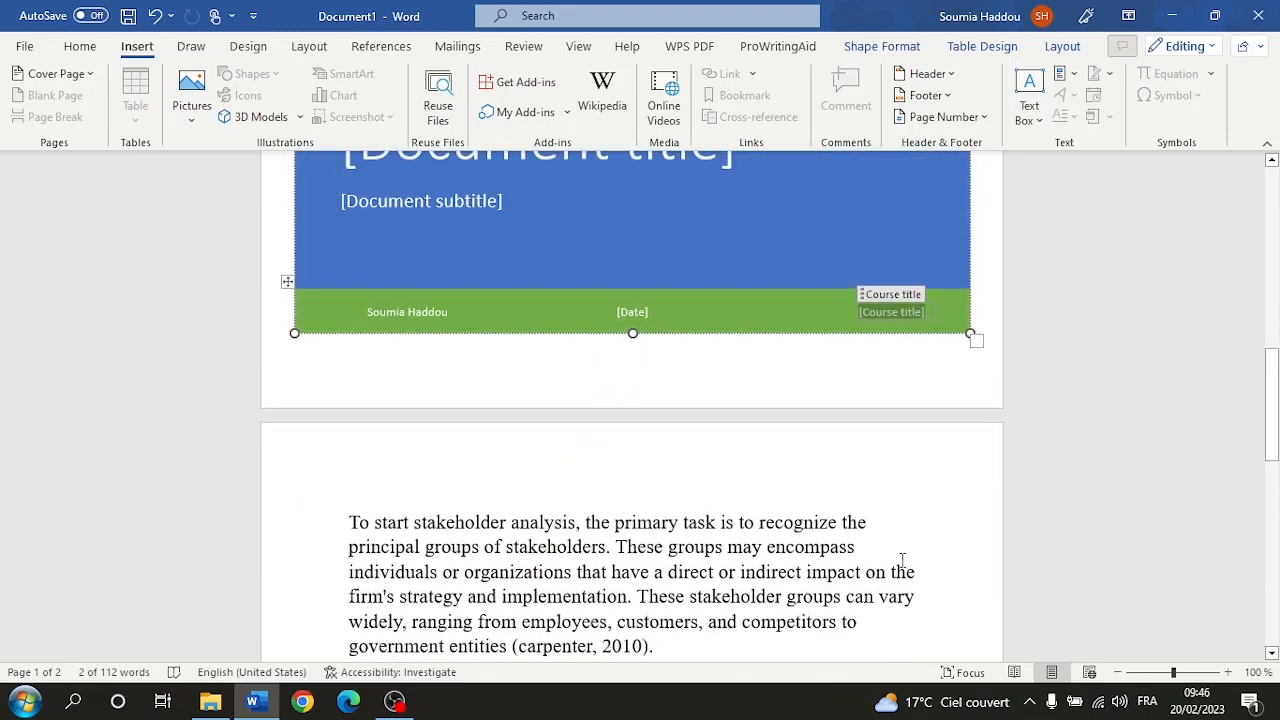
Switch the cover page to the built-in Guide design and look through its layout.
click(20, 52)
click(20, 62)
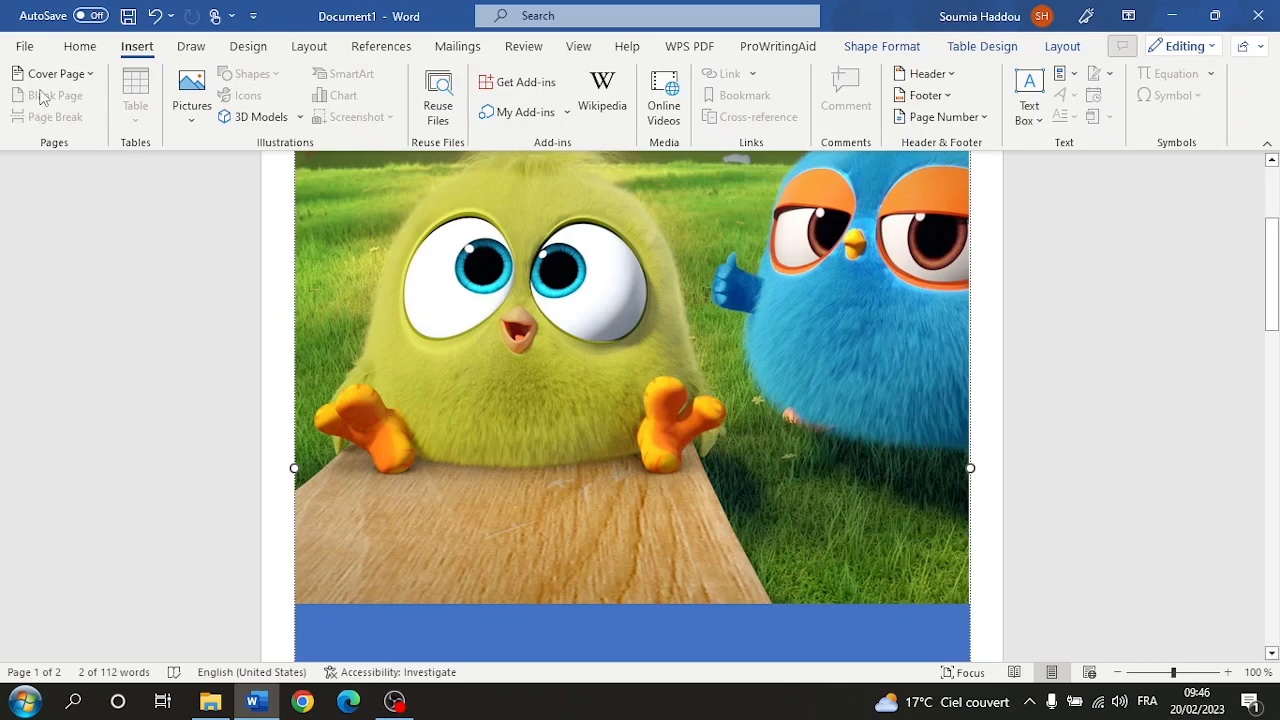
click(50, 74)
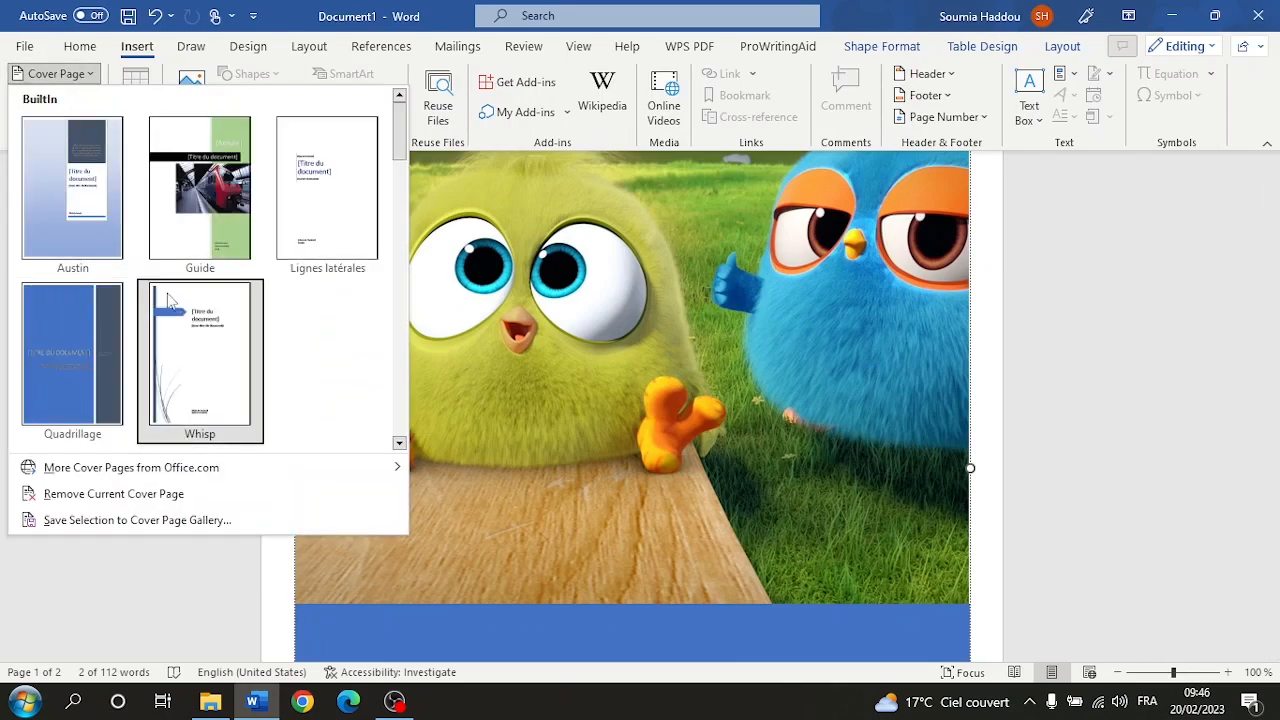
click(200, 190)
scroll(320, 280, down, 4)
scroll(320, 280, up, 3)
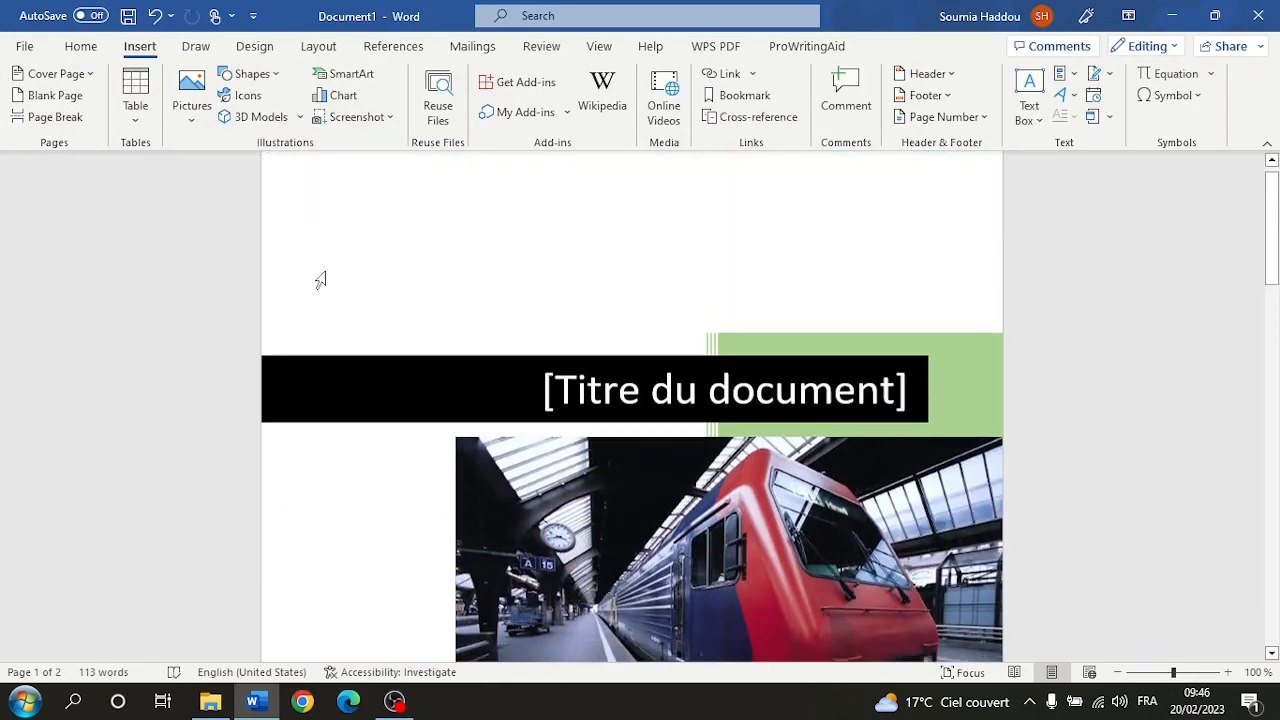
scroll(320, 280, down, 5)
scroll(320, 280, down, 3)
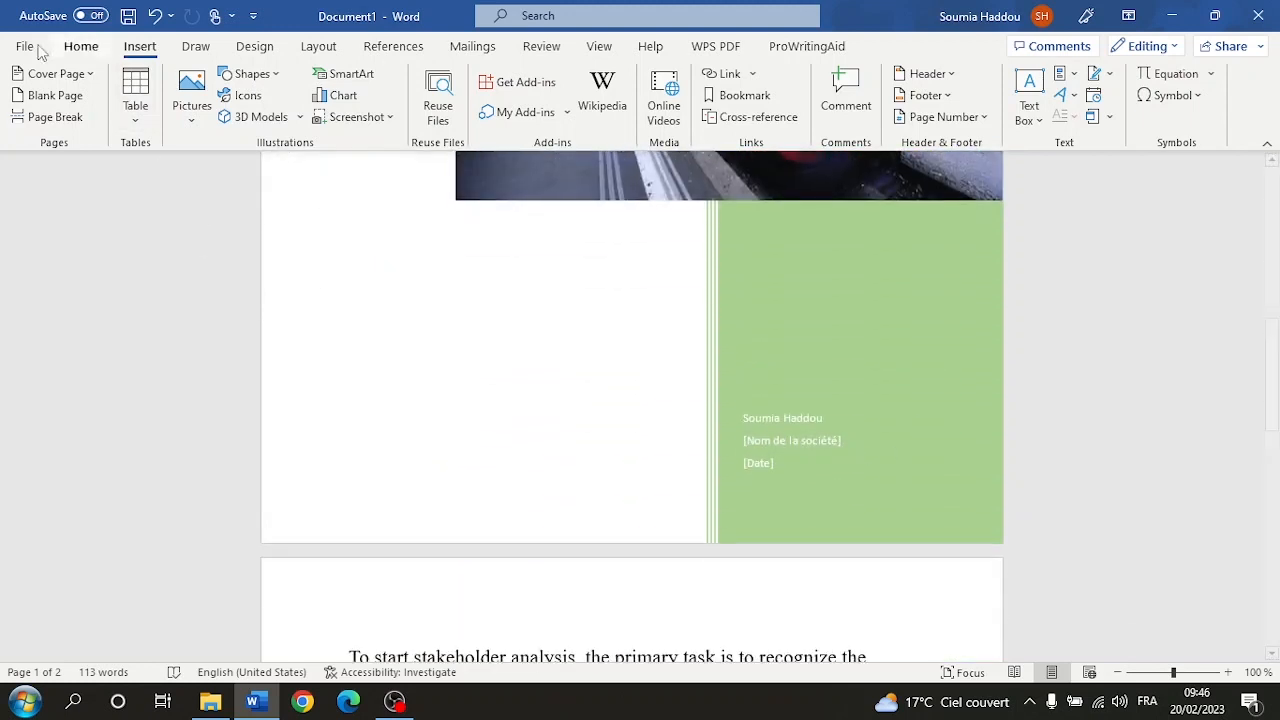
Switch the cover page to the built-in Whisp design and look through its layout.
click(30, 76)
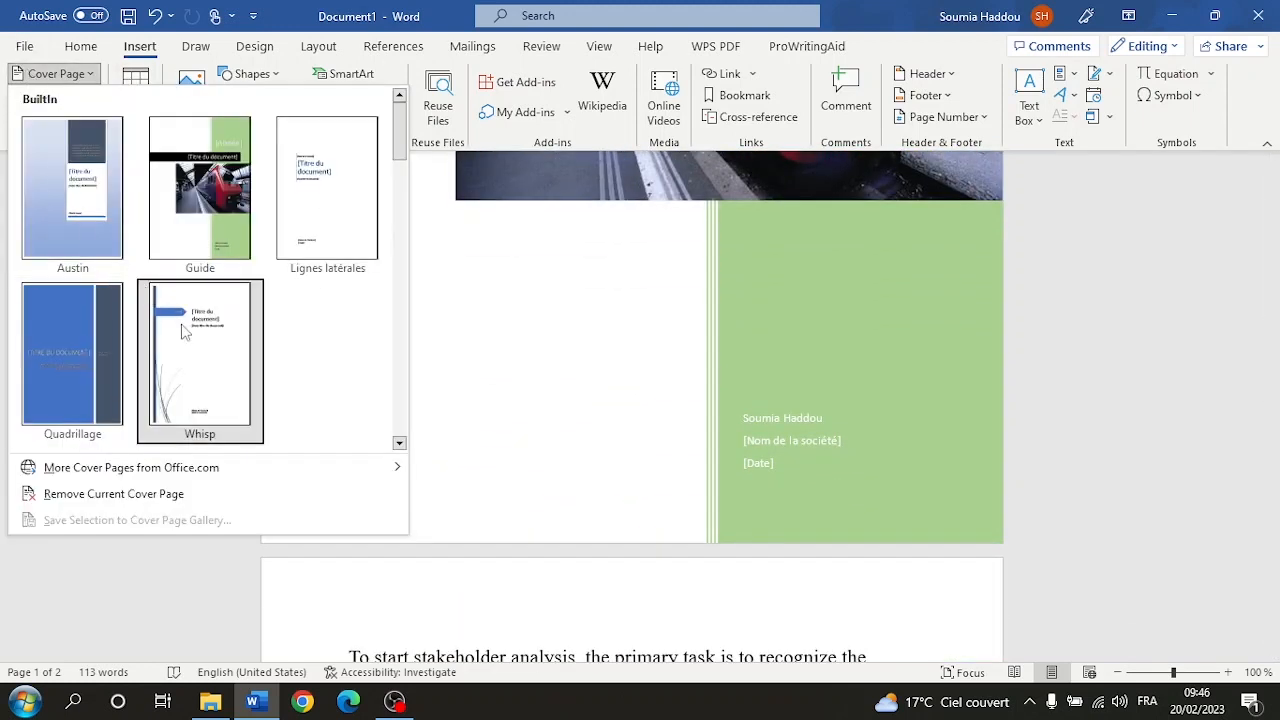
click(200, 364)
scroll(196, 367, down, 10)
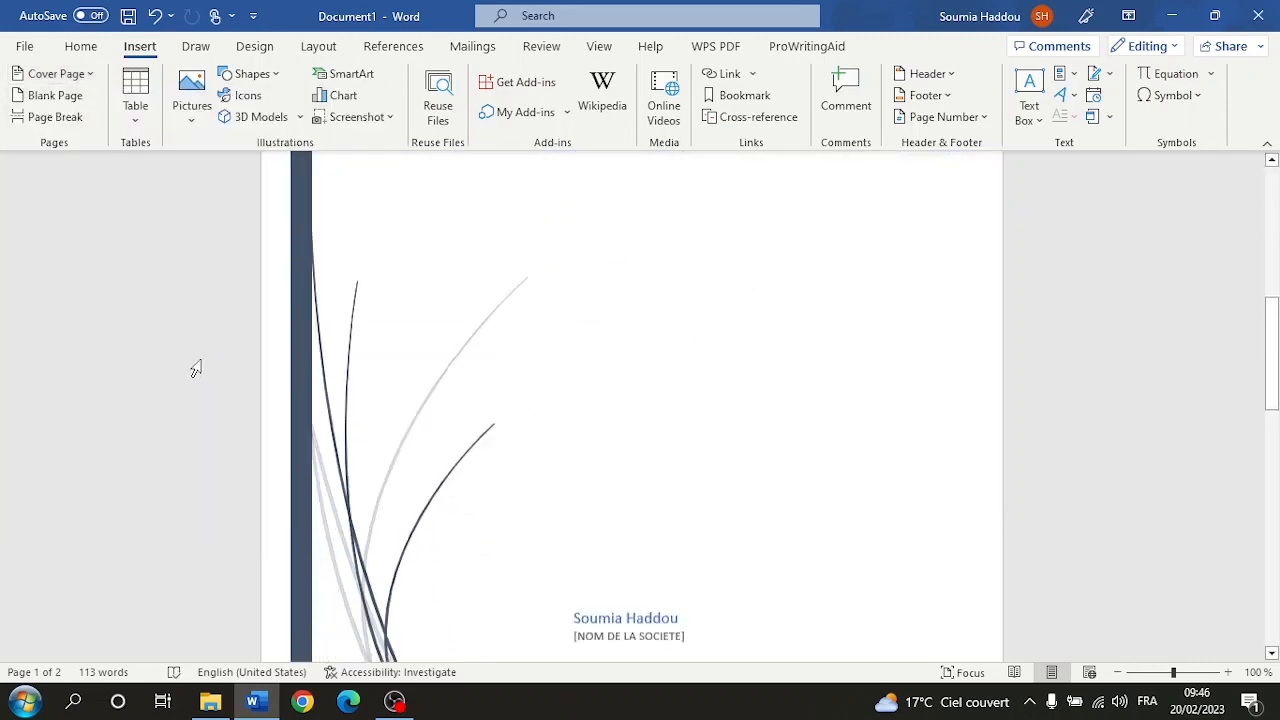
scroll(196, 367, up, 4)
Replace the cover page with the Insight 1 design from Office.com and look through its layout.
click(20, 78)
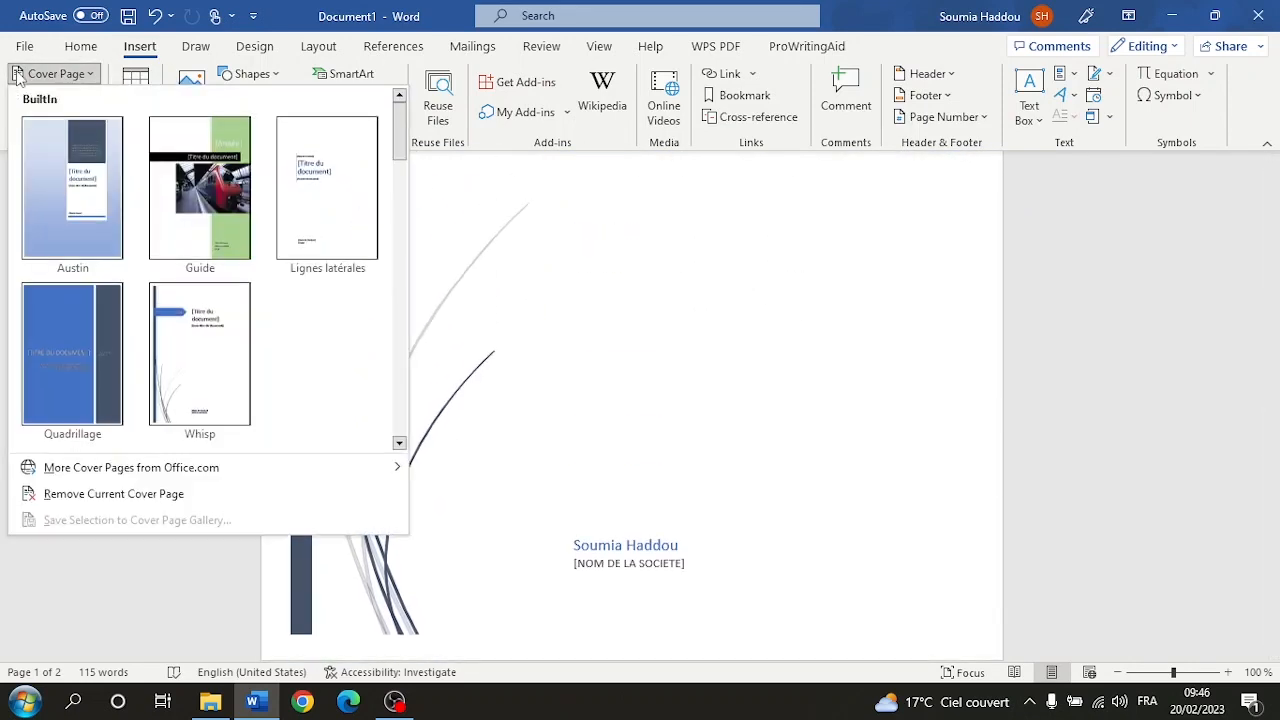
mouse_move(85, 476)
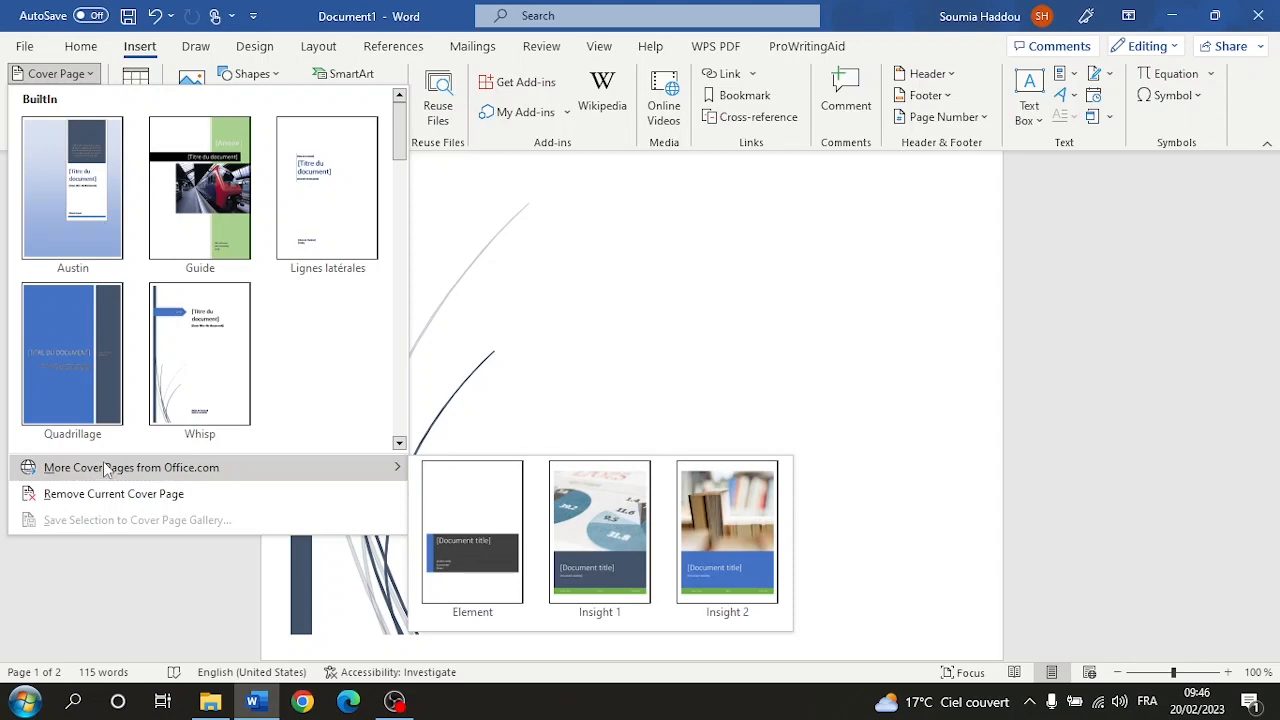
click(600, 565)
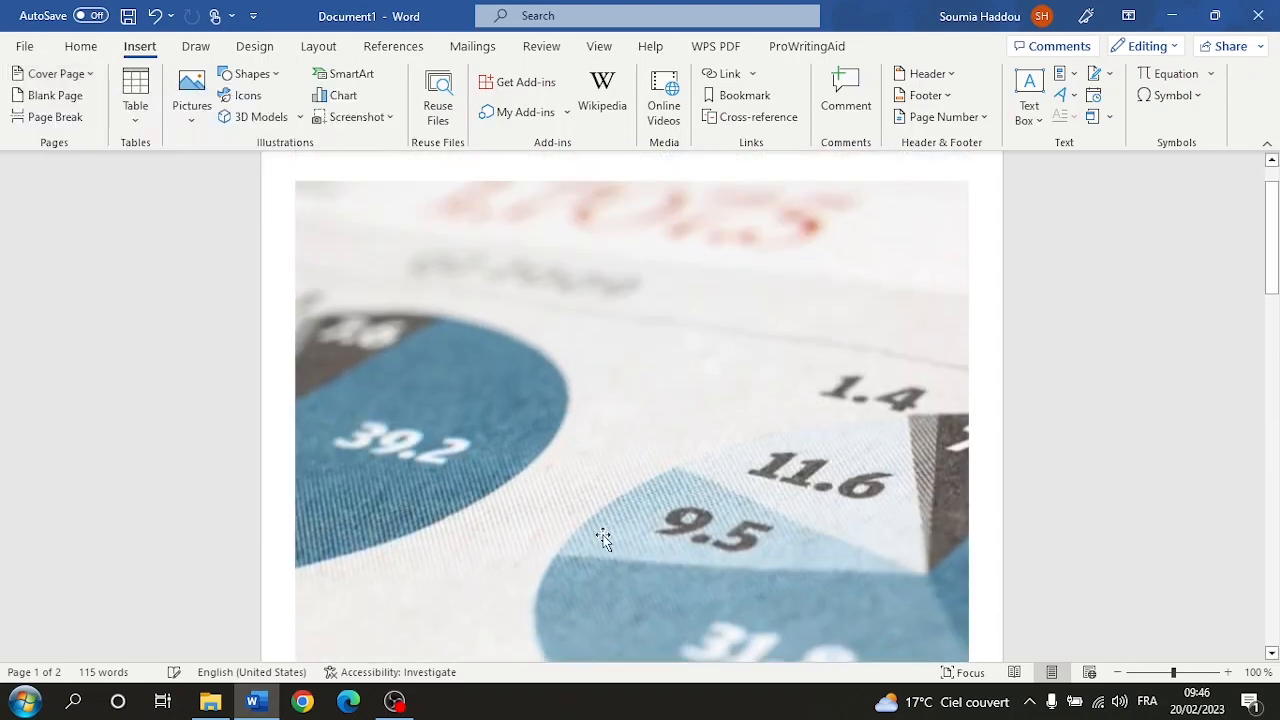
scroll(590, 500, down, 3)
scroll(578, 447, down, 3)
scroll(585, 447, up, 8)
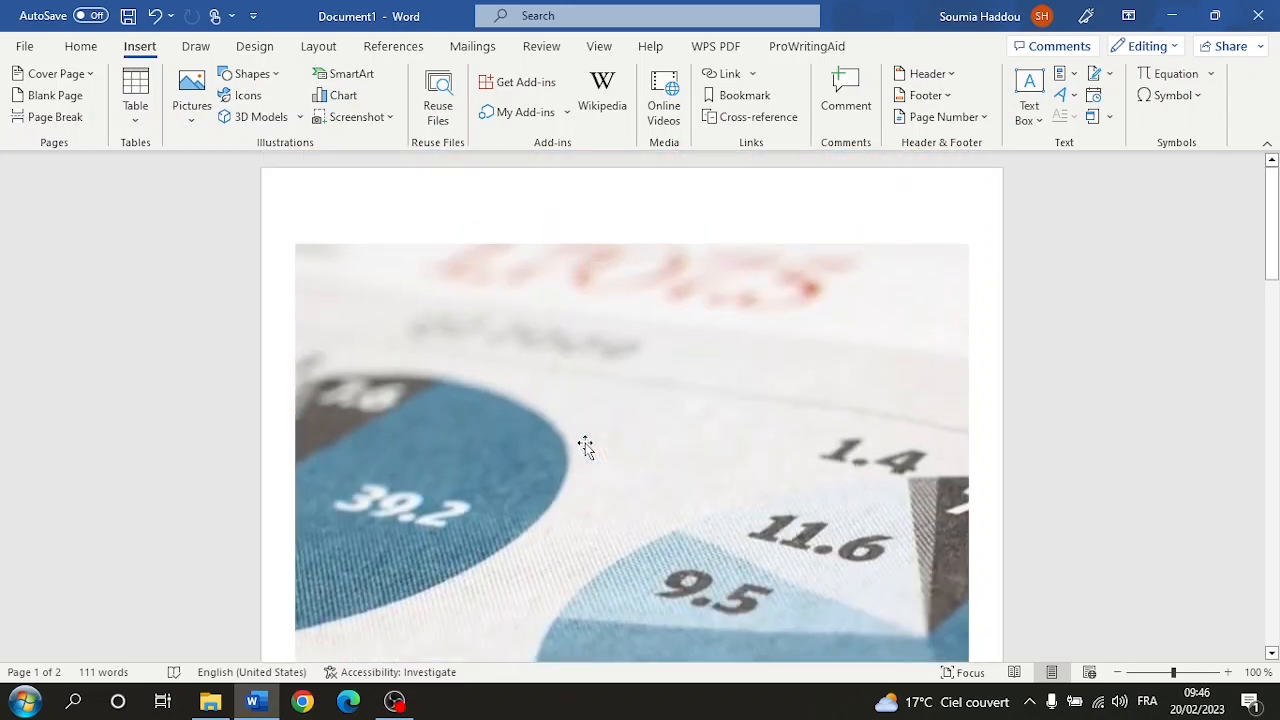
scroll(585, 447, down, 5)
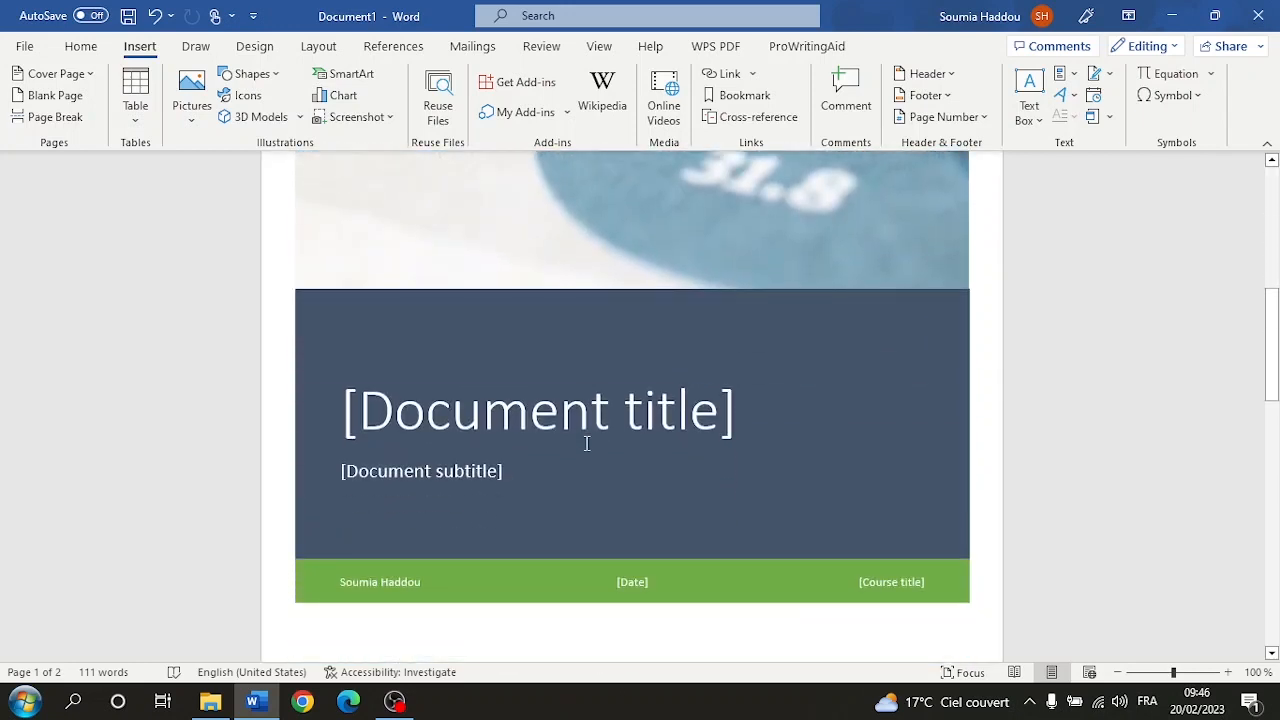
scroll(587, 443, up, 3)
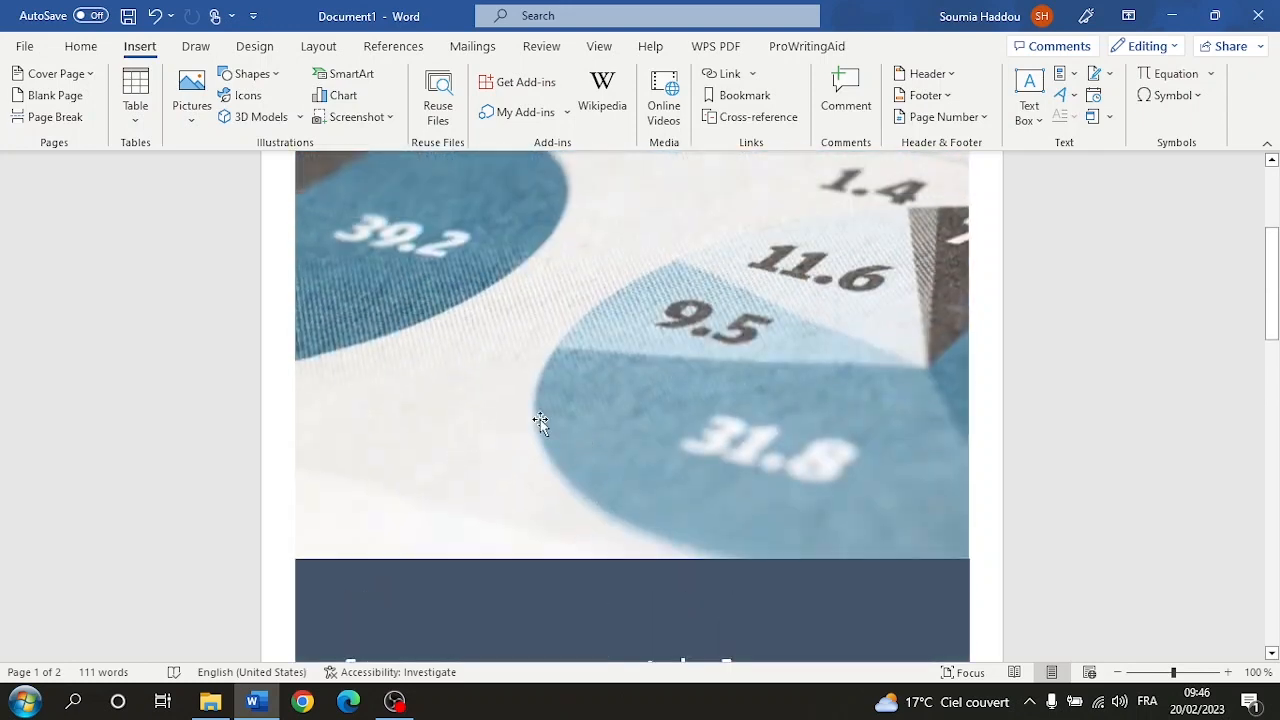
Delete the cover page's chart photo and its remaining frame, and check the two paragraphs on the following page.
click(540, 419)
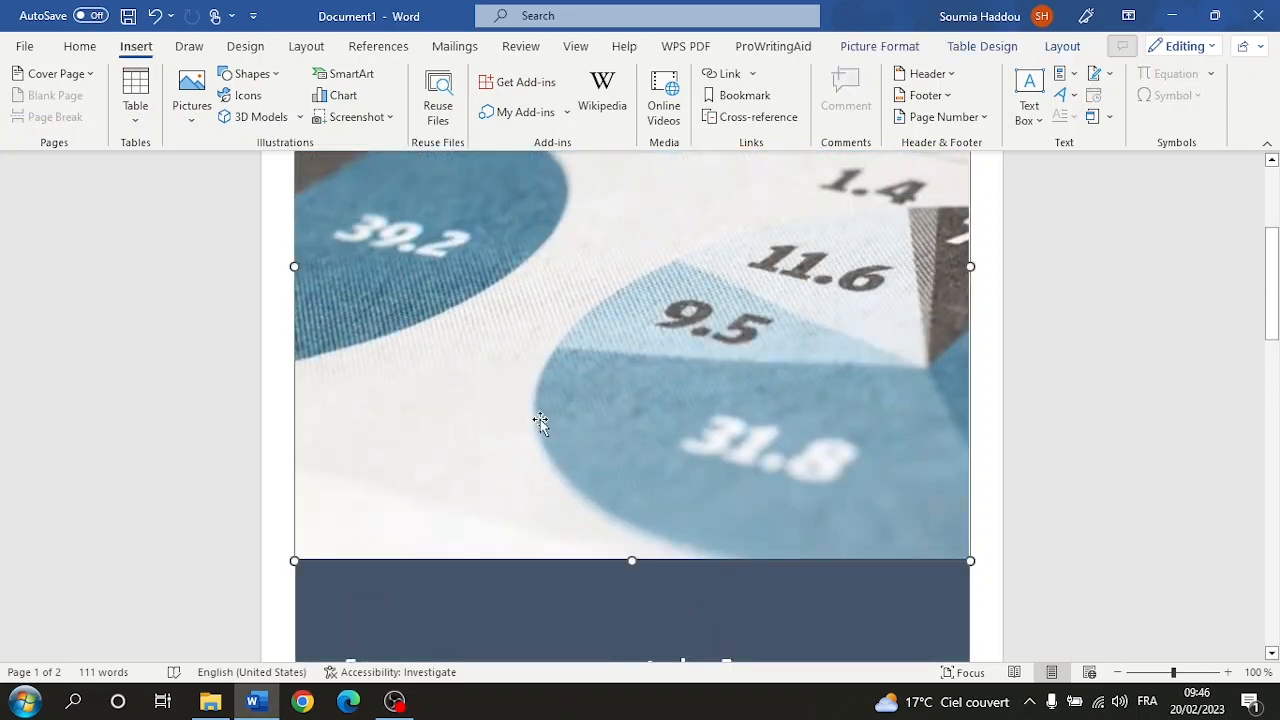
key(Delete)
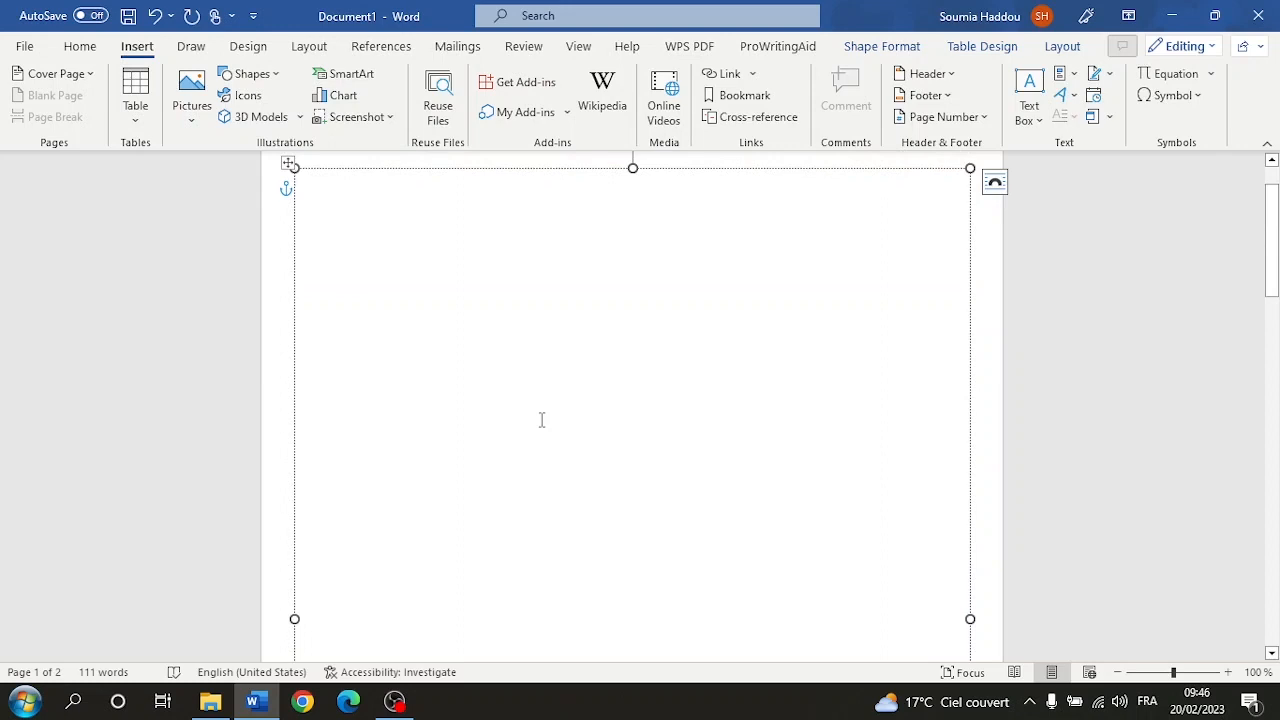
scroll(529, 293, up, 1)
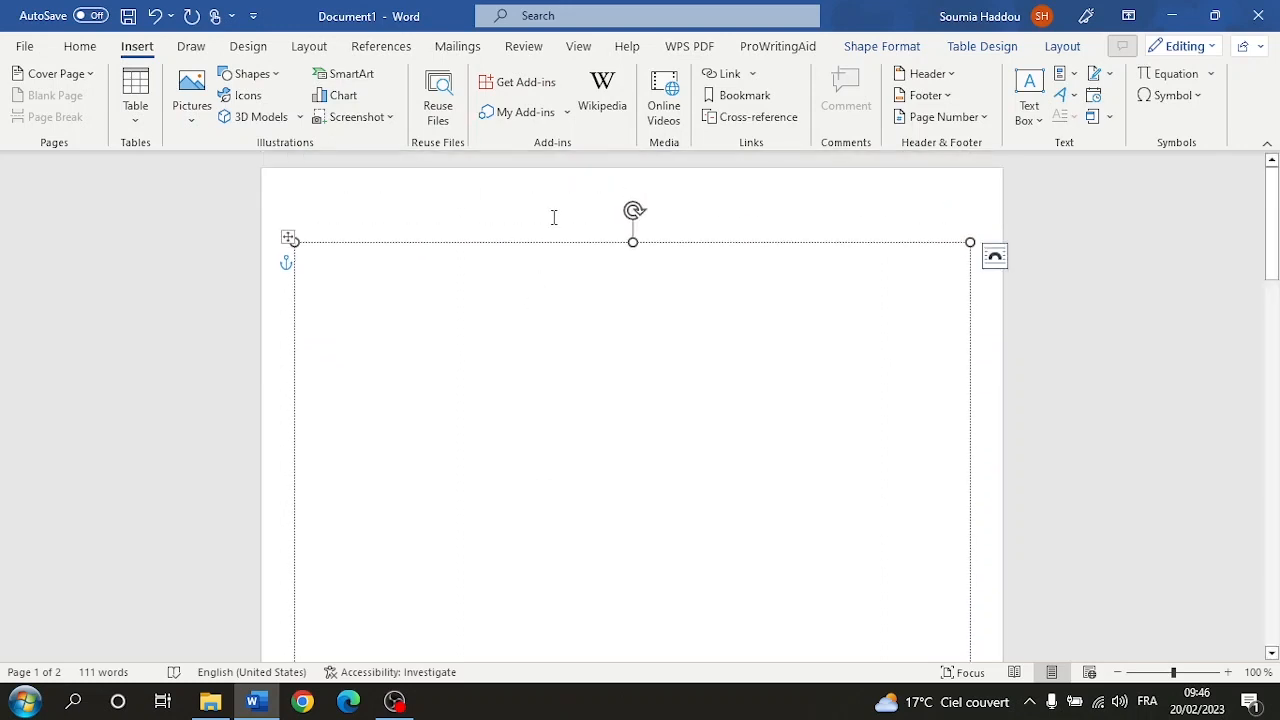
click(555, 249)
key(Delete)
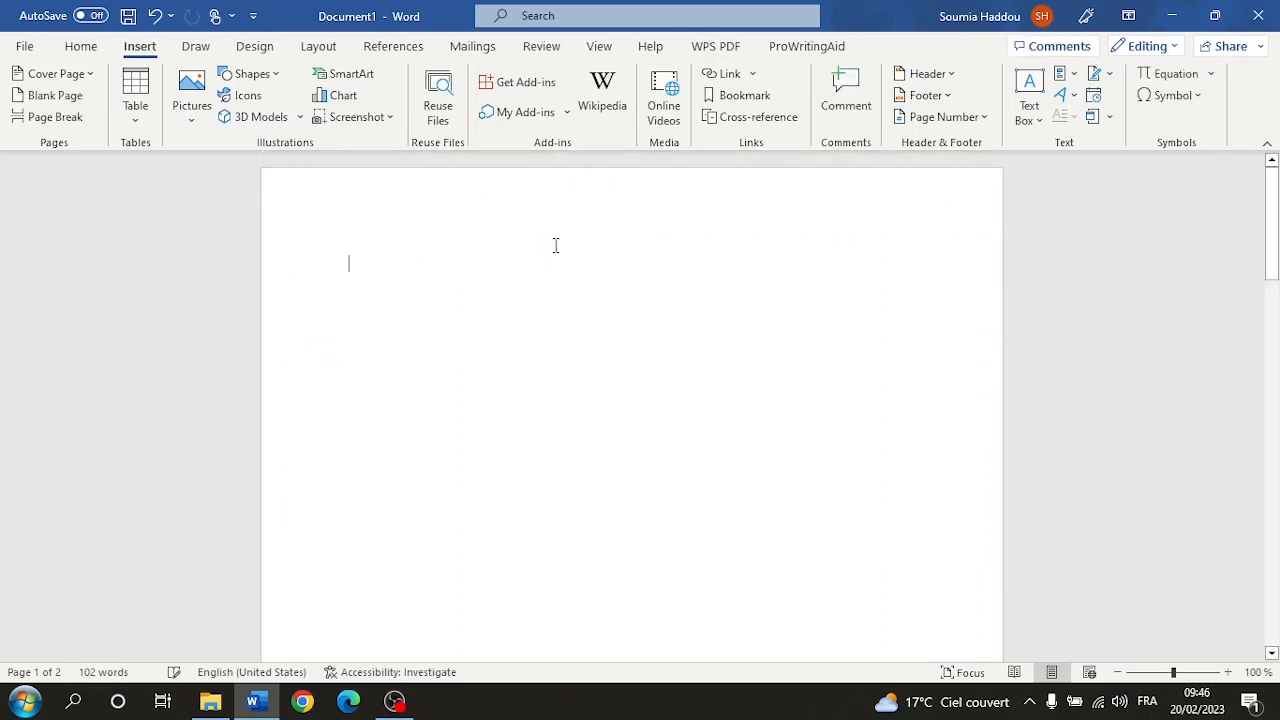
scroll(555, 245, down, 10)
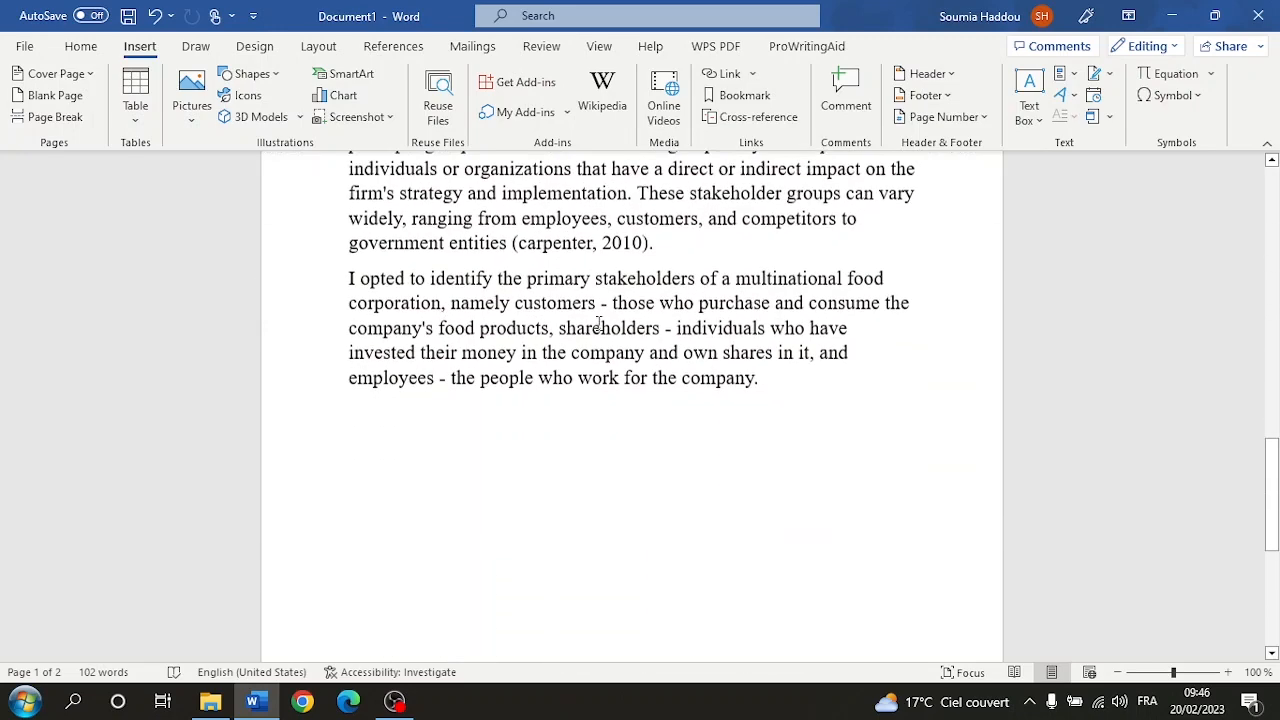
scroll(667, 330, up, 1)
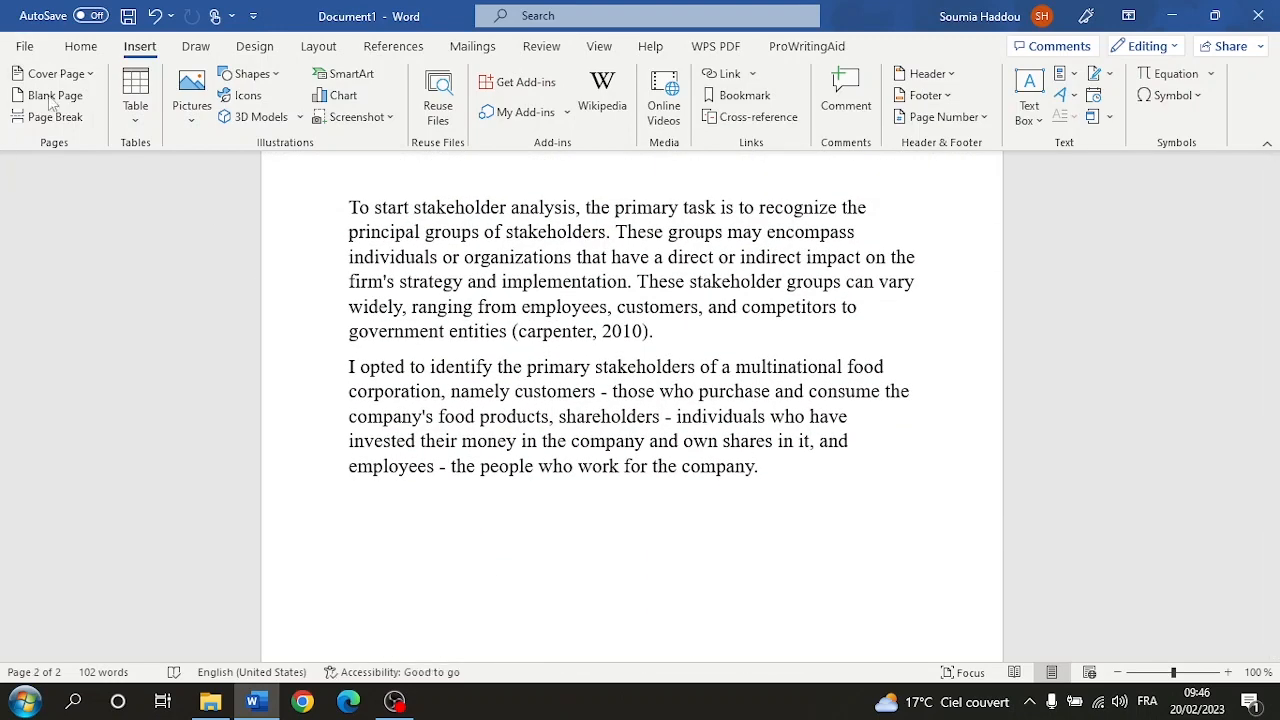
Add empty lines below the second paragraph past the end of the page, and delete the surplus lines that spill over.
scroll(429, 268, down, 3)
scroll(425, 275, down, 4)
click(475, 481)
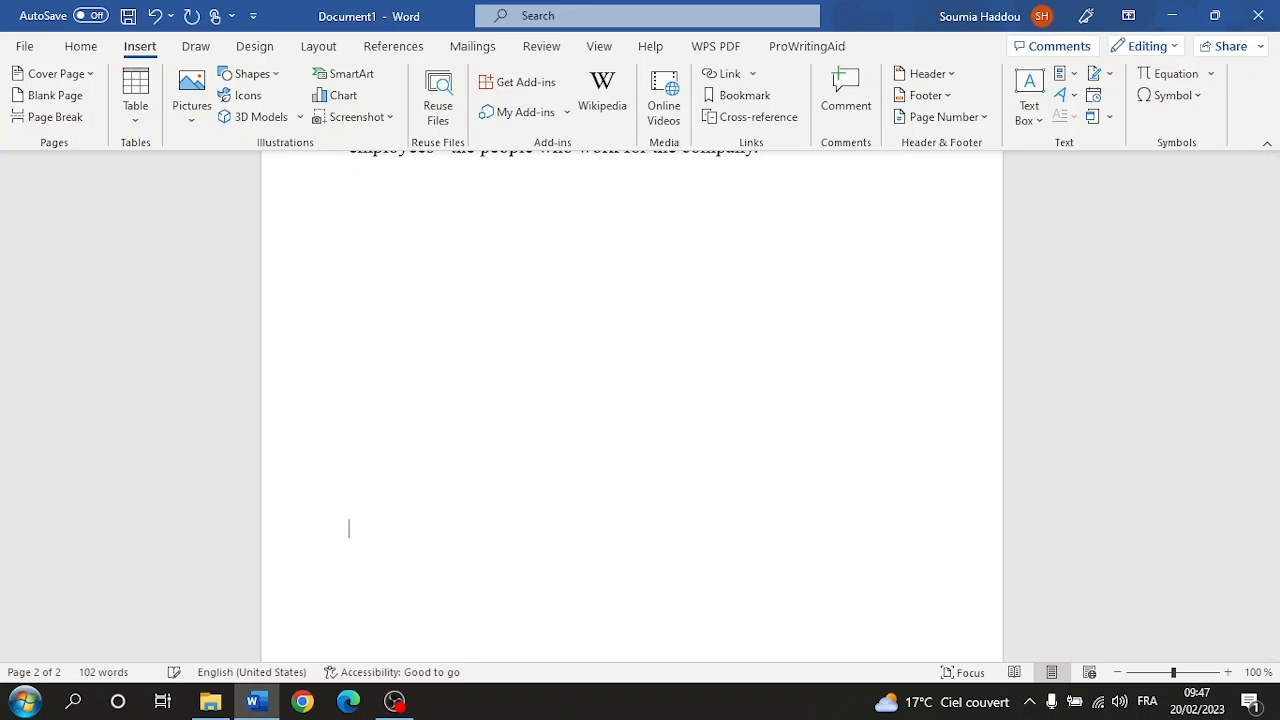
key(Return)
key(Return)
key(Return)
key(Return)
key(Return)
key(Return)
key(Return)
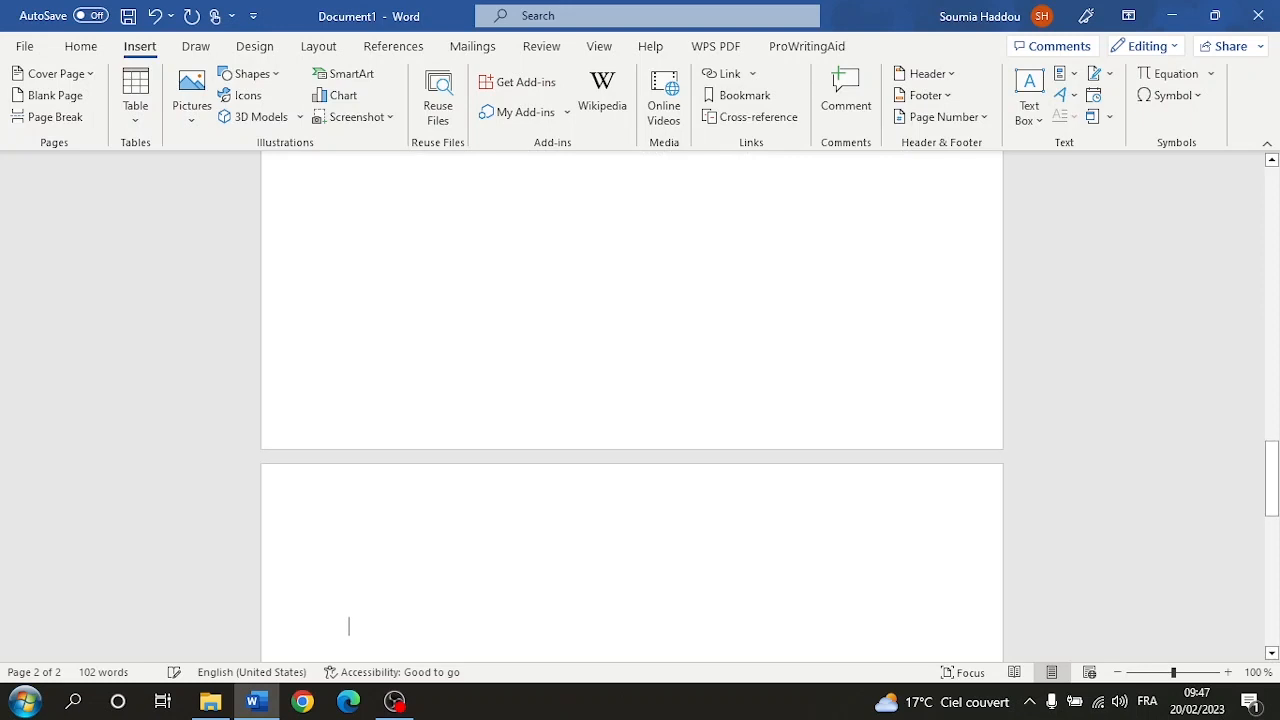
key(BackSpace)
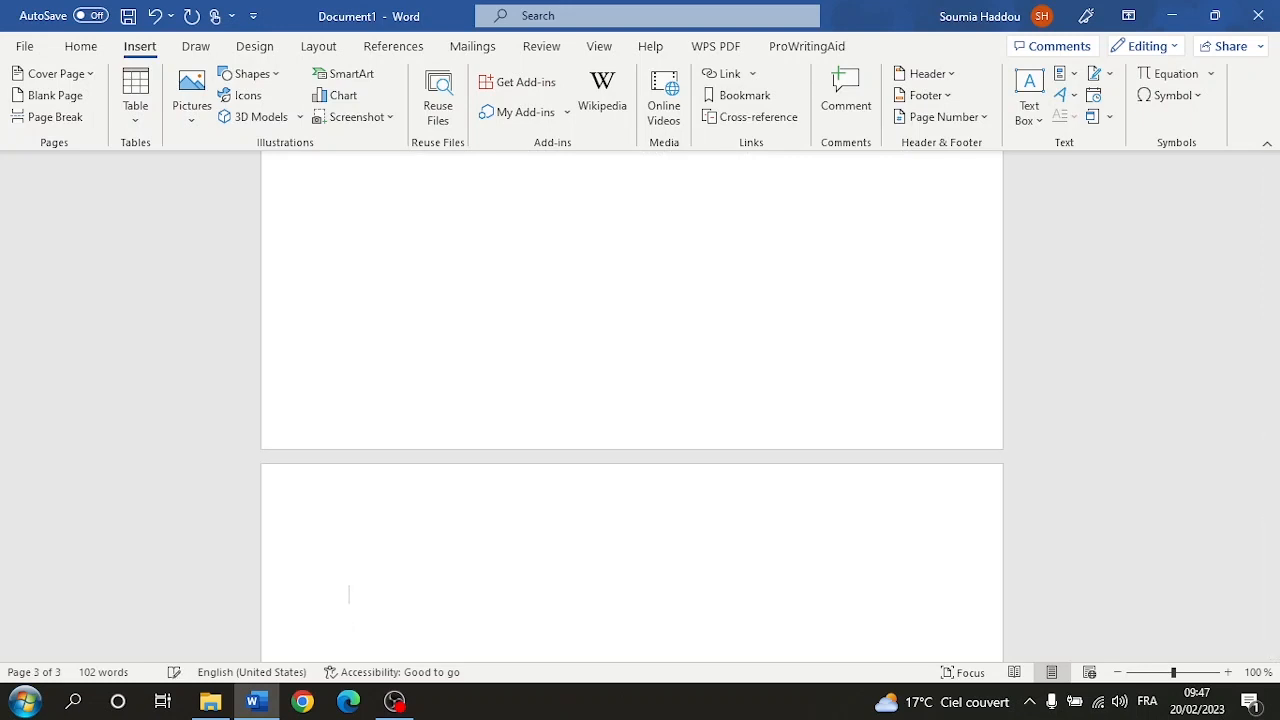
key(BackSpace)
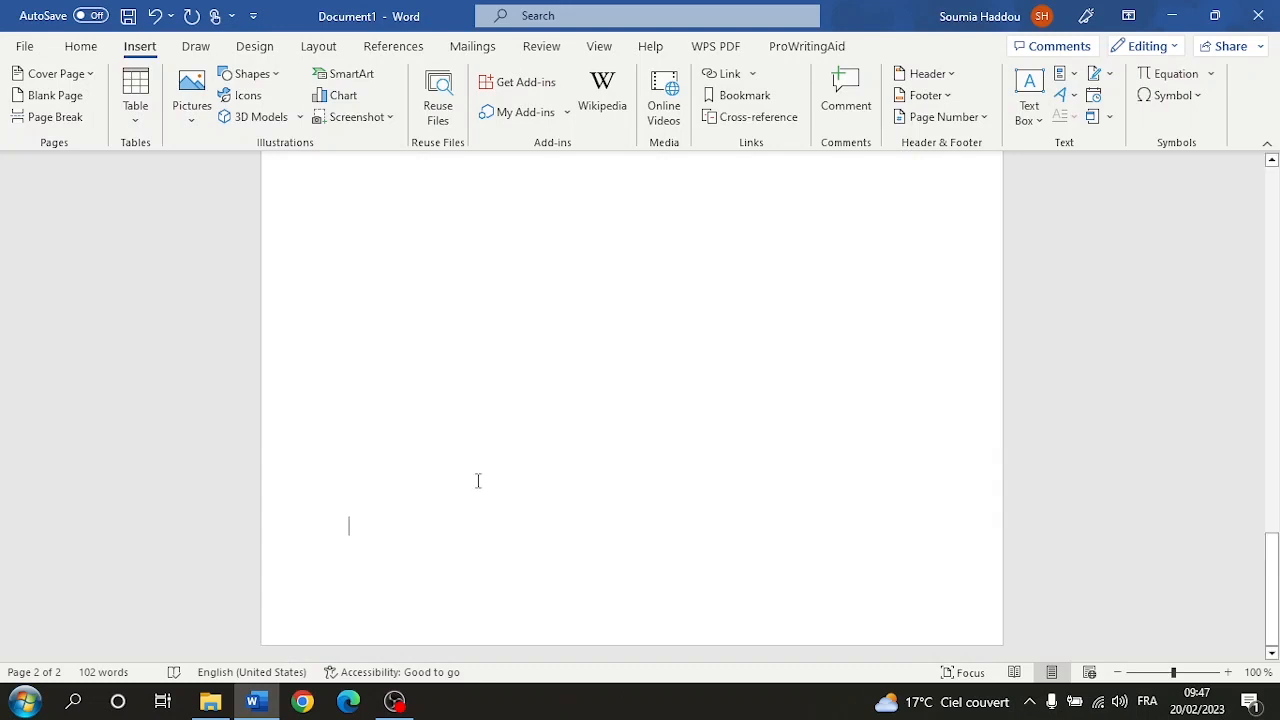
Insert a blank page after the empty lines, undo the insertion and return to the paragraphs.
click(57, 98)
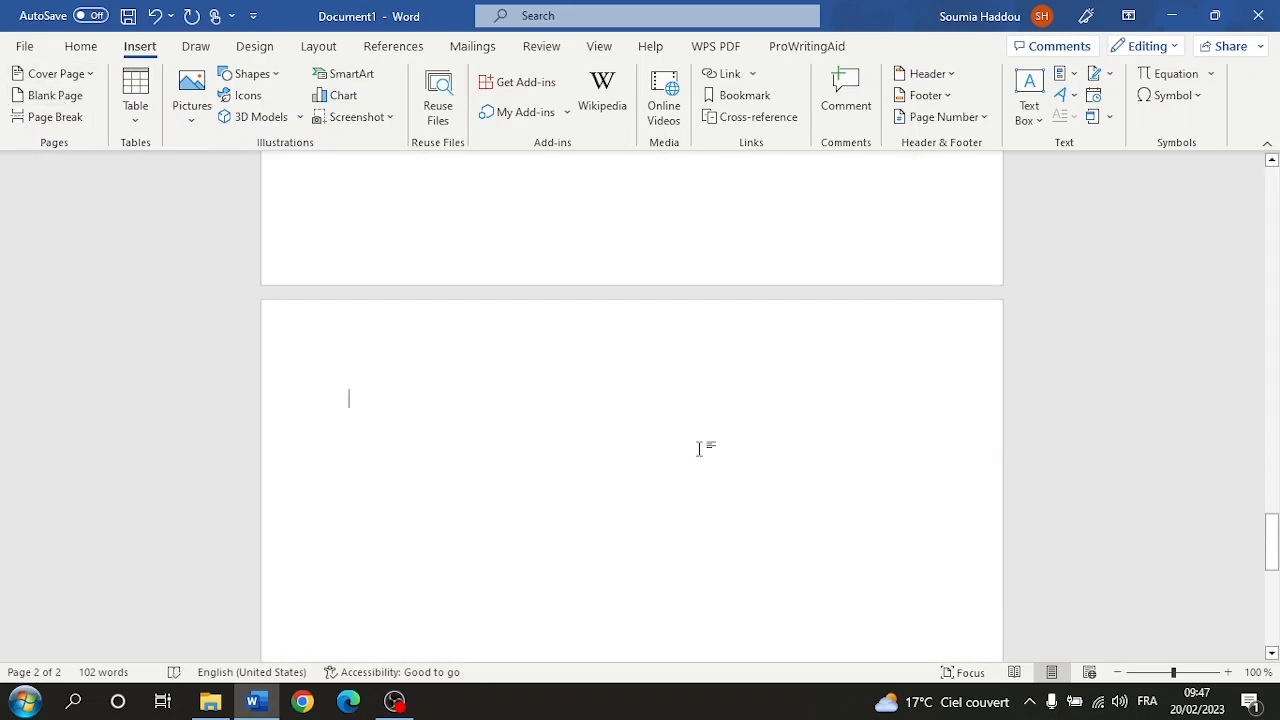
click(155, 15)
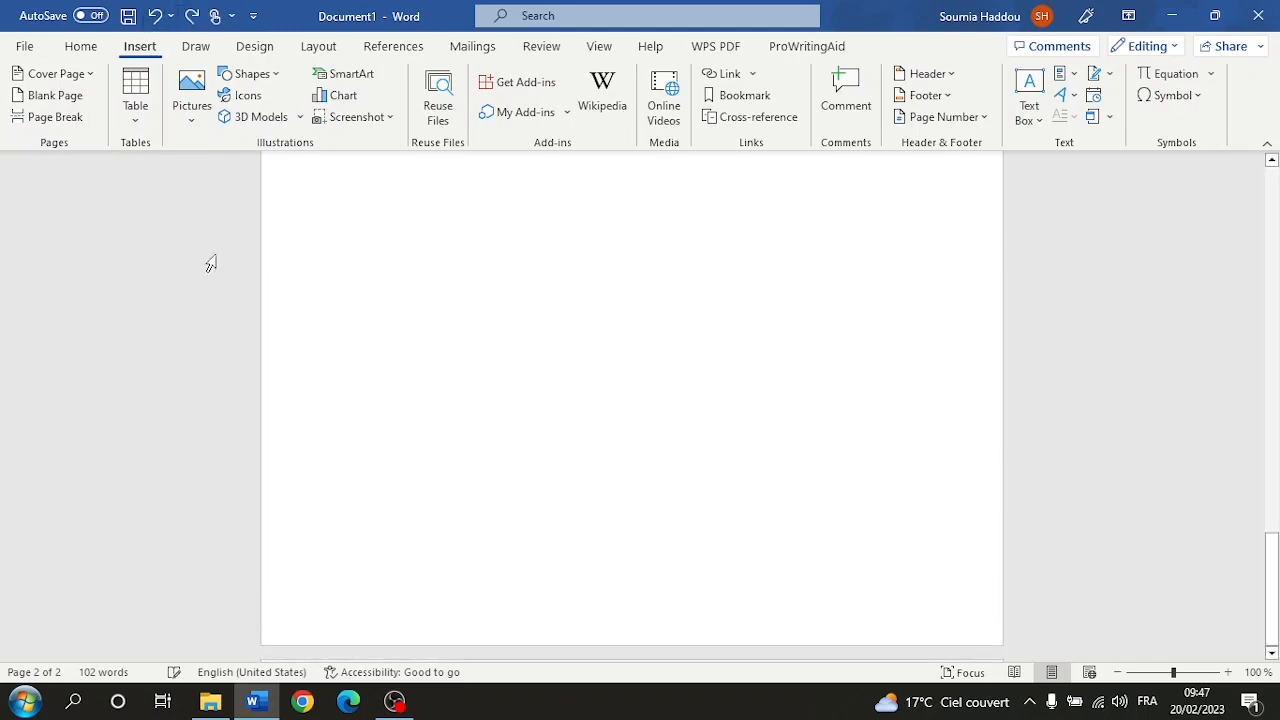
scroll(522, 367, up, 5)
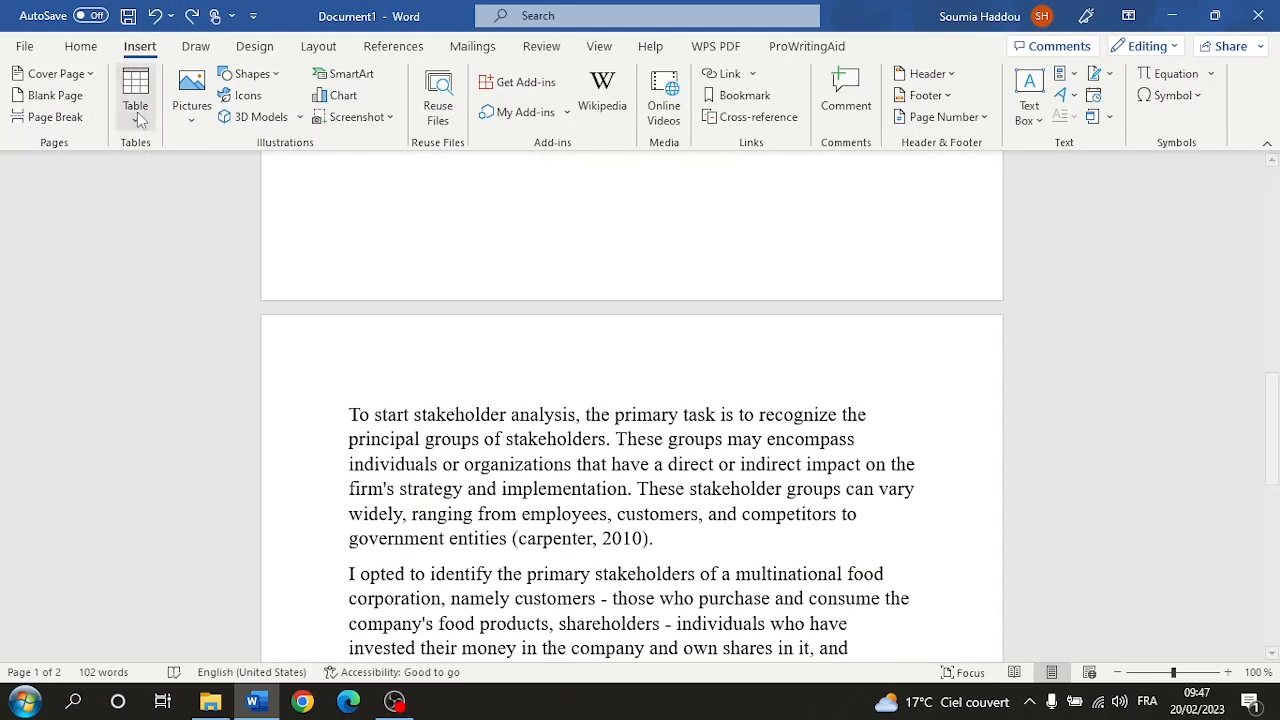
Look through the available options for inserting tables and pictures.
click(137, 108)
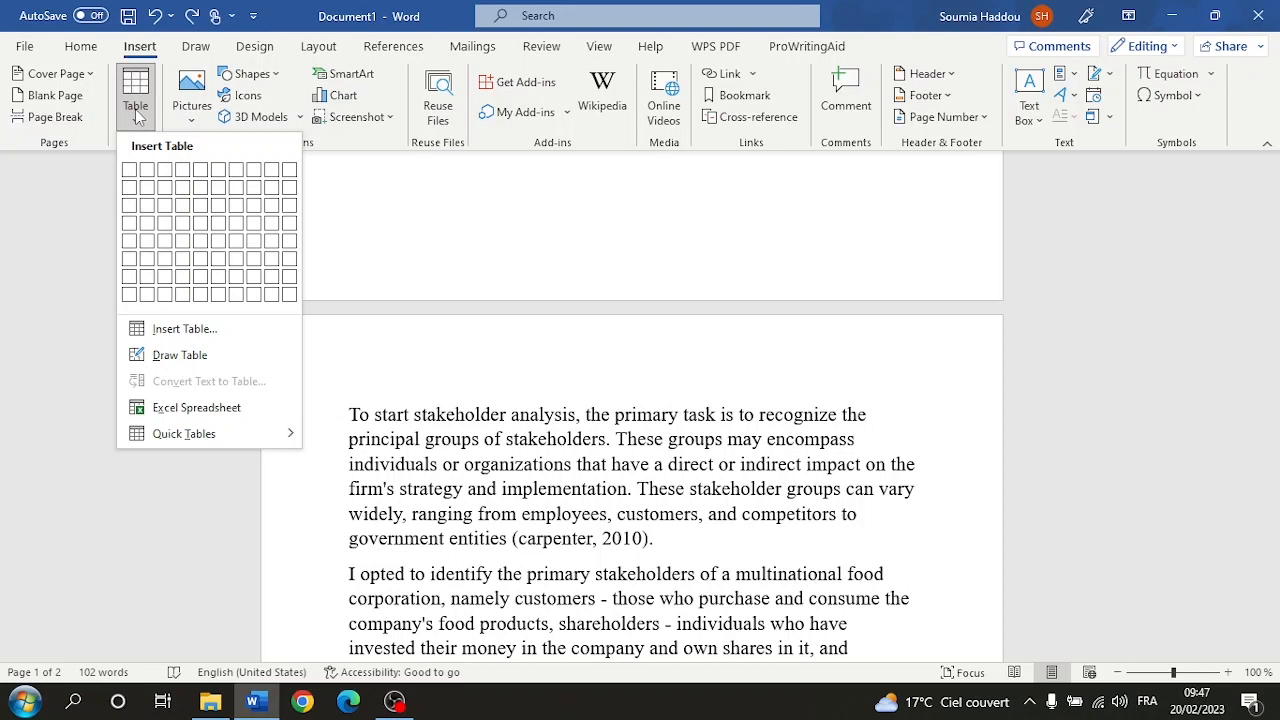
click(190, 118)
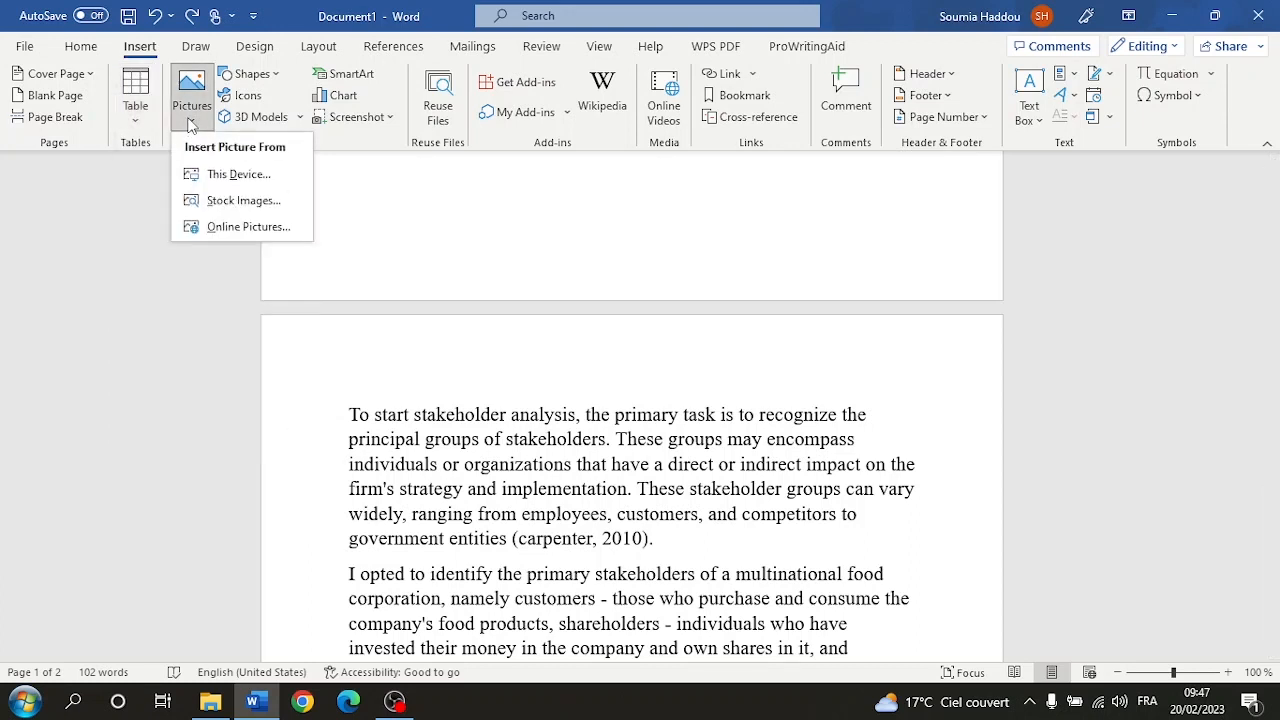
click(190, 118)
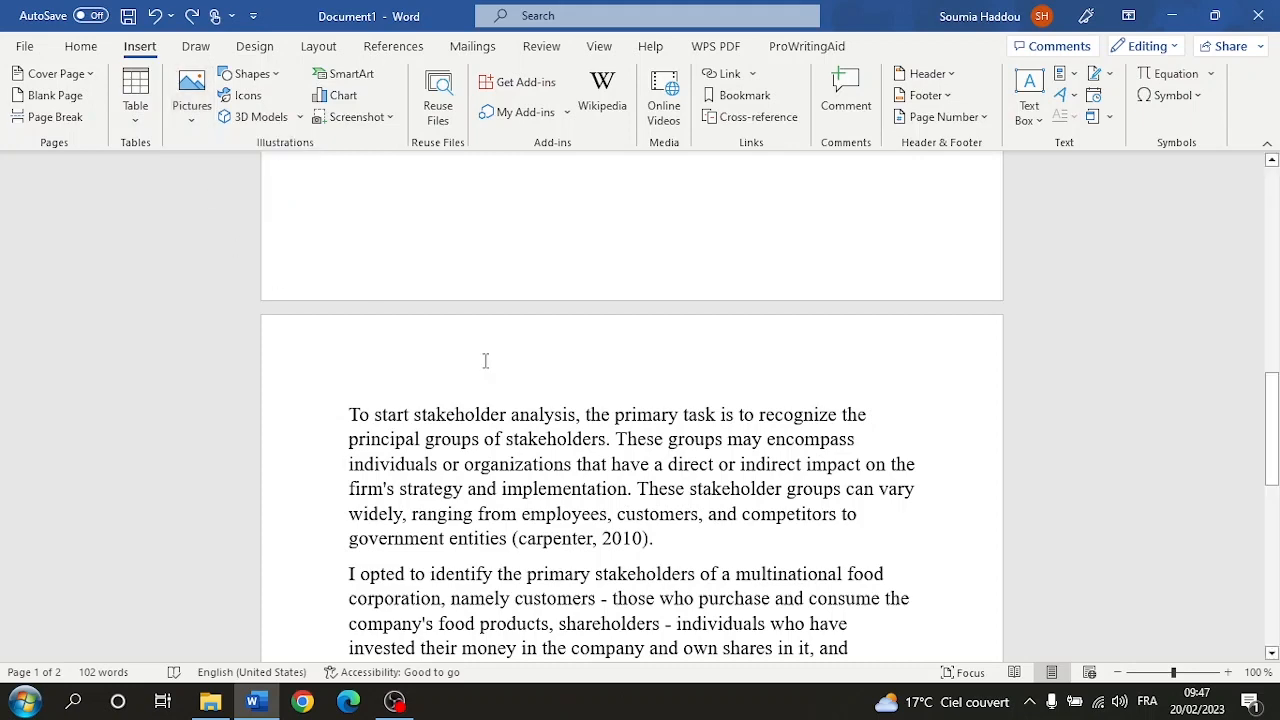
Add another empty line in the blank area below the two paragraphs.
scroll(486, 360, down, 9)
scroll(663, 286, down, 1)
scroll(760, 264, up, 2)
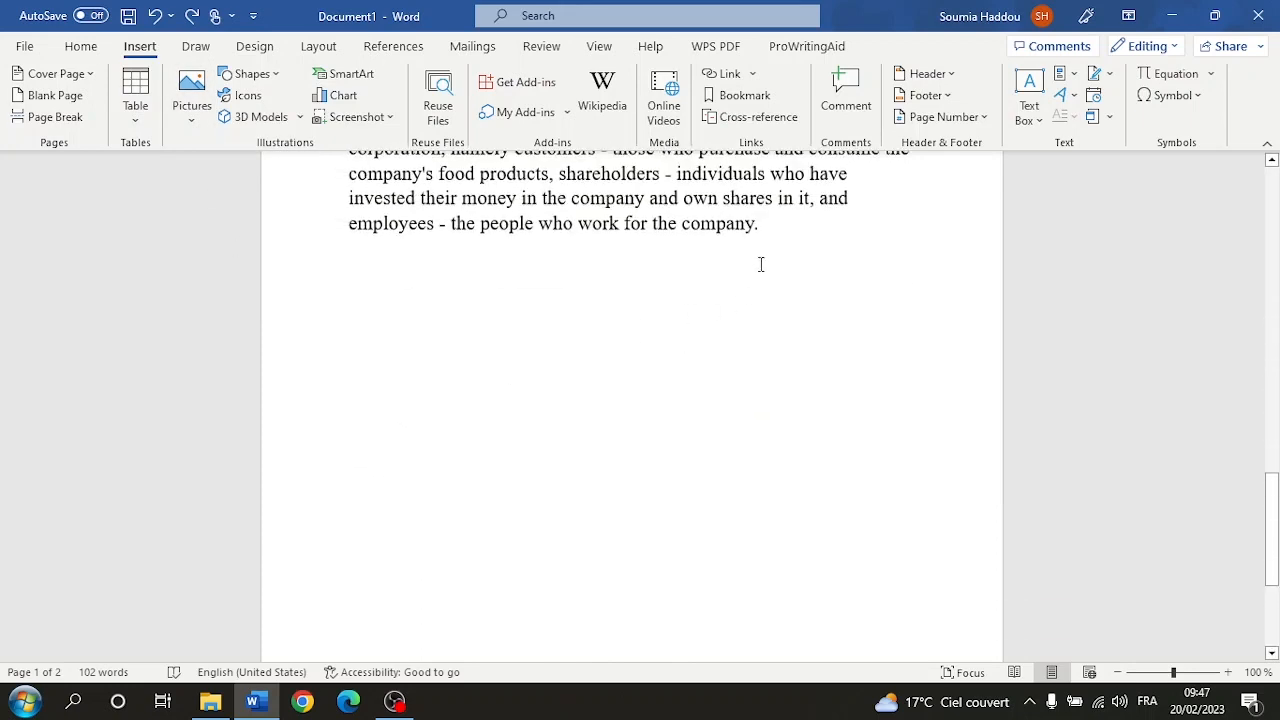
key(Return)
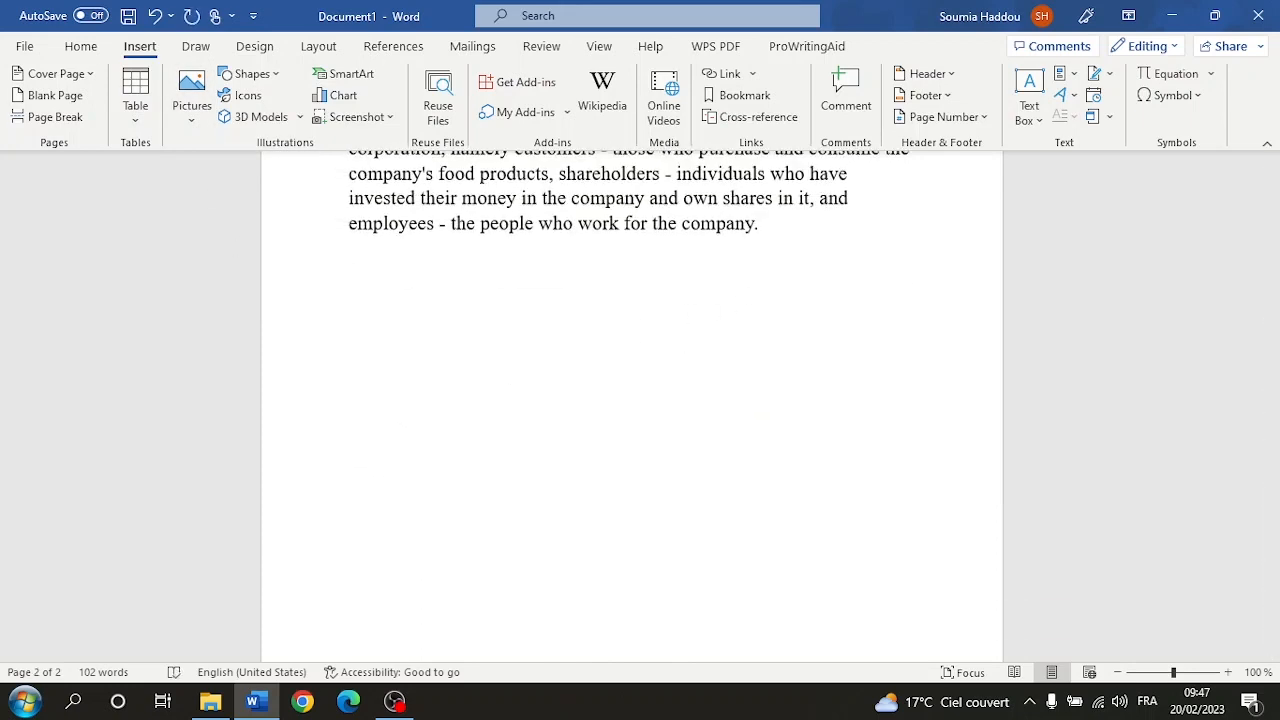
Browse the shape gallery, draw a large heart below the last paragraph, and delete it.
click(223, 80)
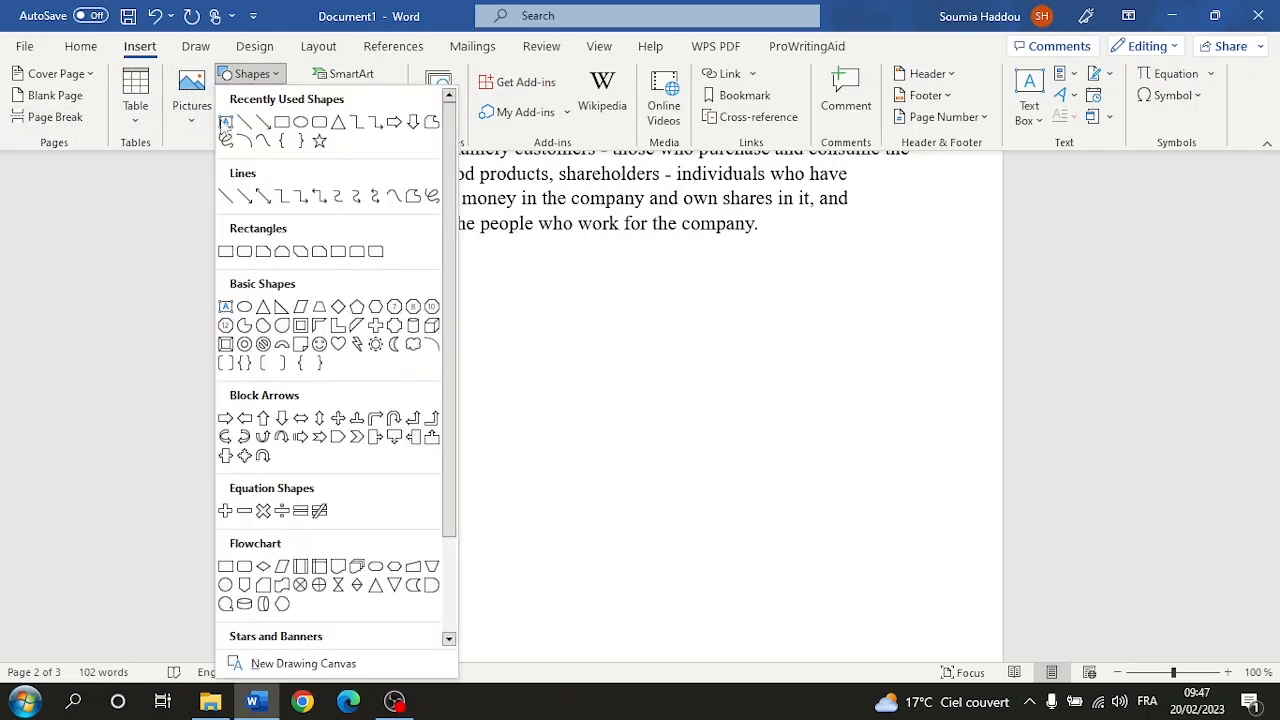
scroll(368, 425, down, 2)
scroll(366, 418, up, 2)
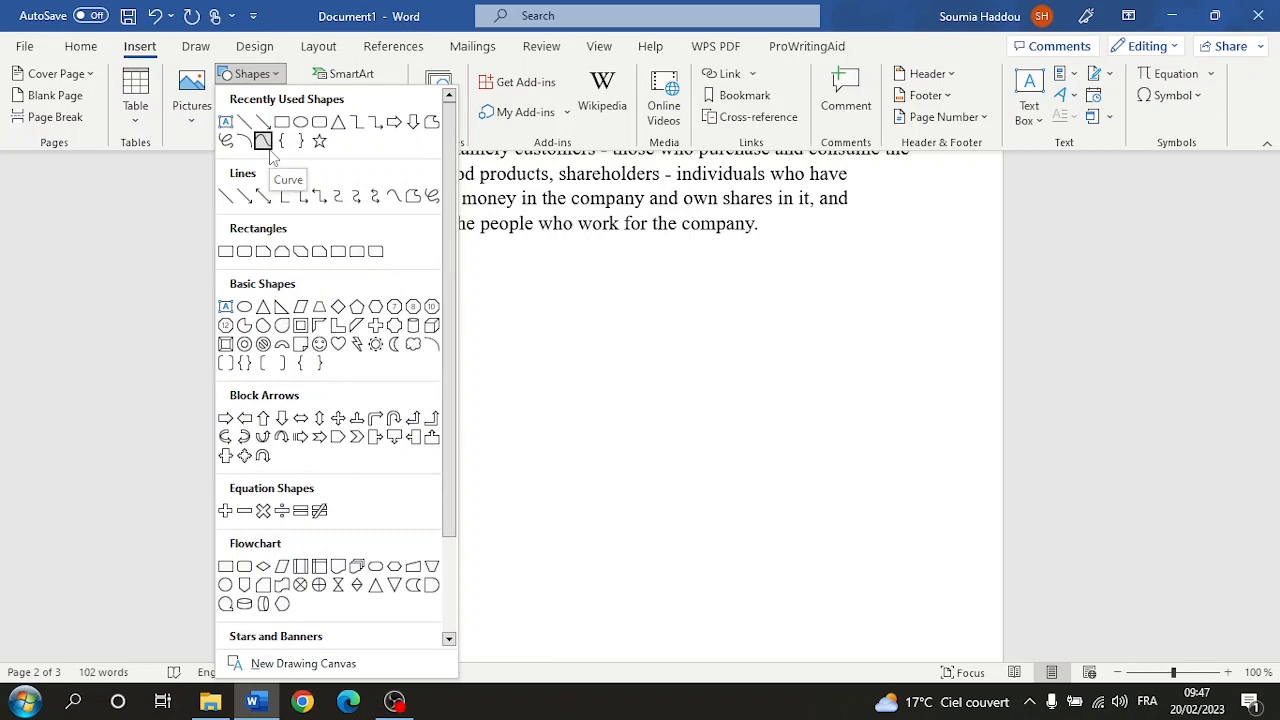
scroll(336, 281, down, 1)
scroll(337, 282, up, 1)
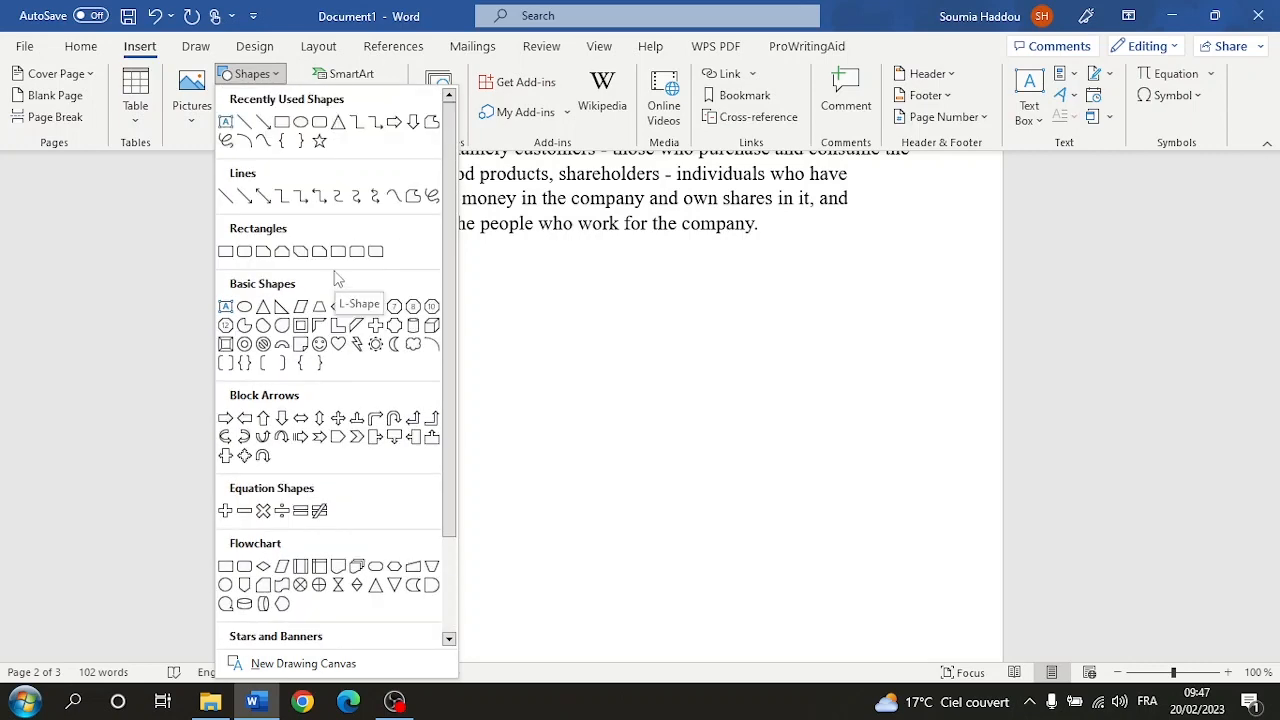
click(338, 345)
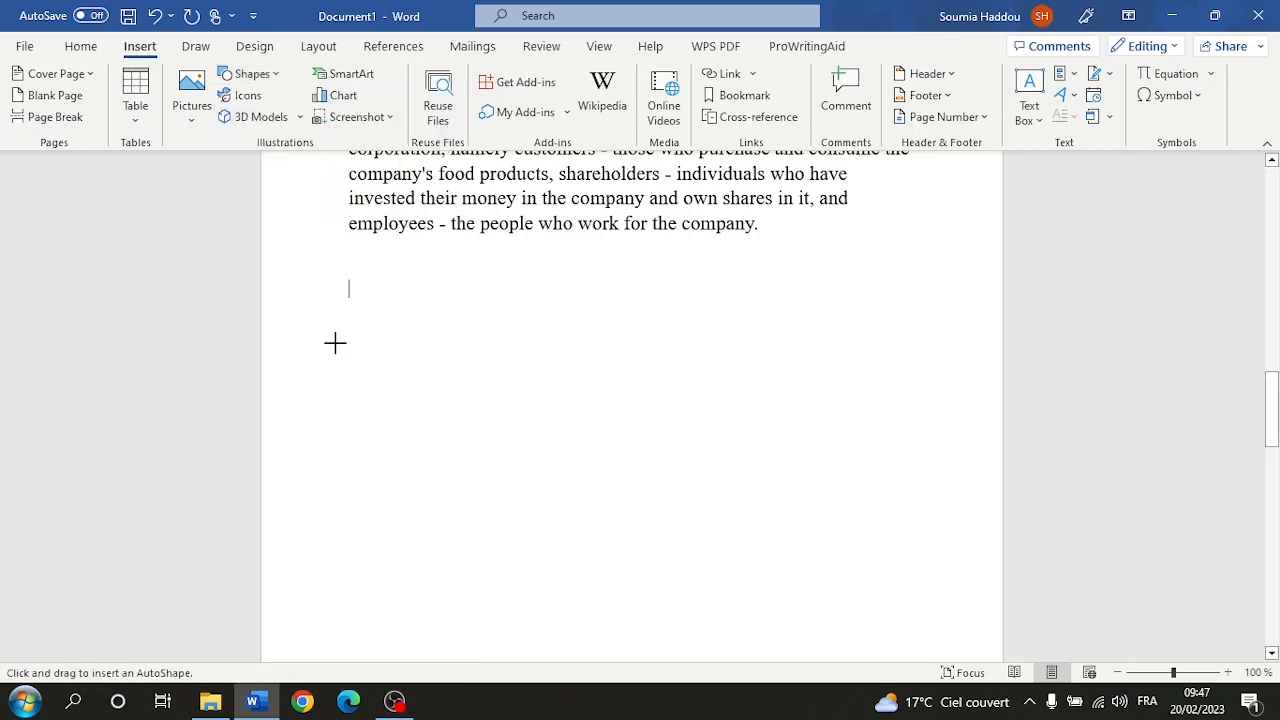
mouse_move(431, 311)
mouse_down()
mouse_move(589, 457)
mouse_move(717, 363)
mouse_move(722, 519)
mouse_move(811, 566)
mouse_move(953, 554)
mouse_move(809, 374)
mouse_move(826, 254)
mouse_move(797, 542)
mouse_up()
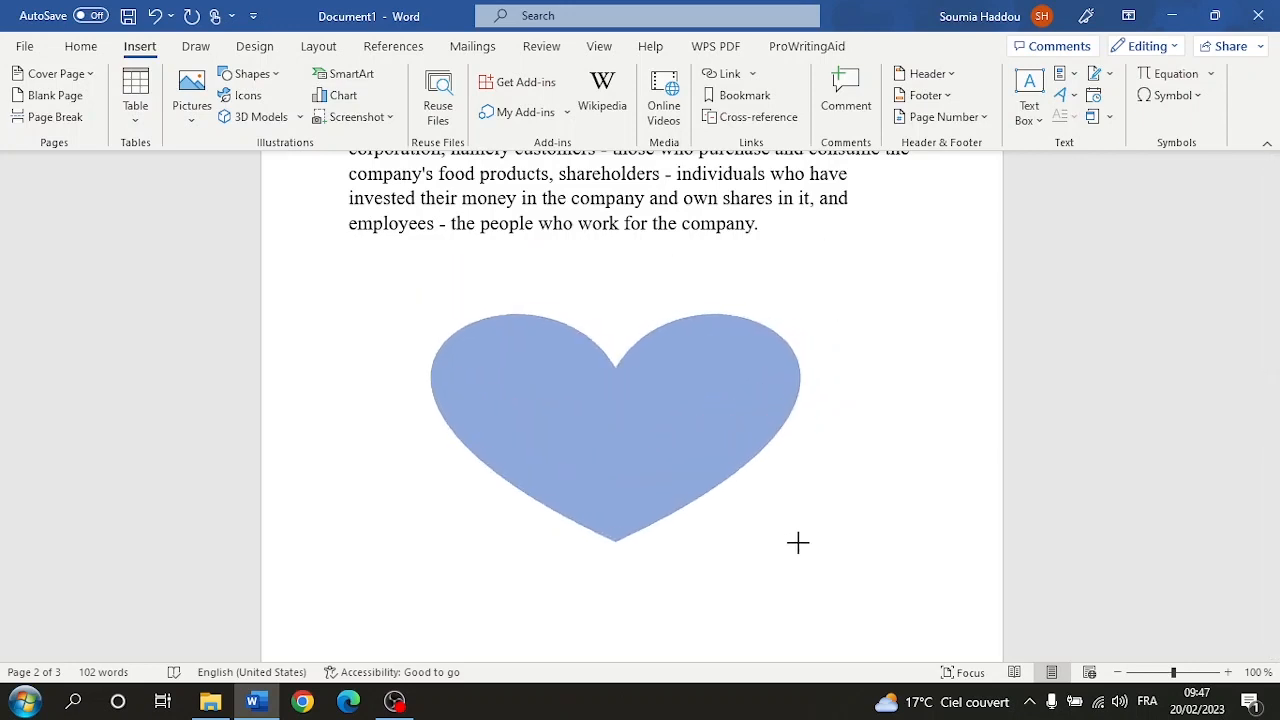
mouse_move(797, 542)
mouse_down()
mouse_move(791, 403)
mouse_move(734, 286)
mouse_move(710, 314)
mouse_up()
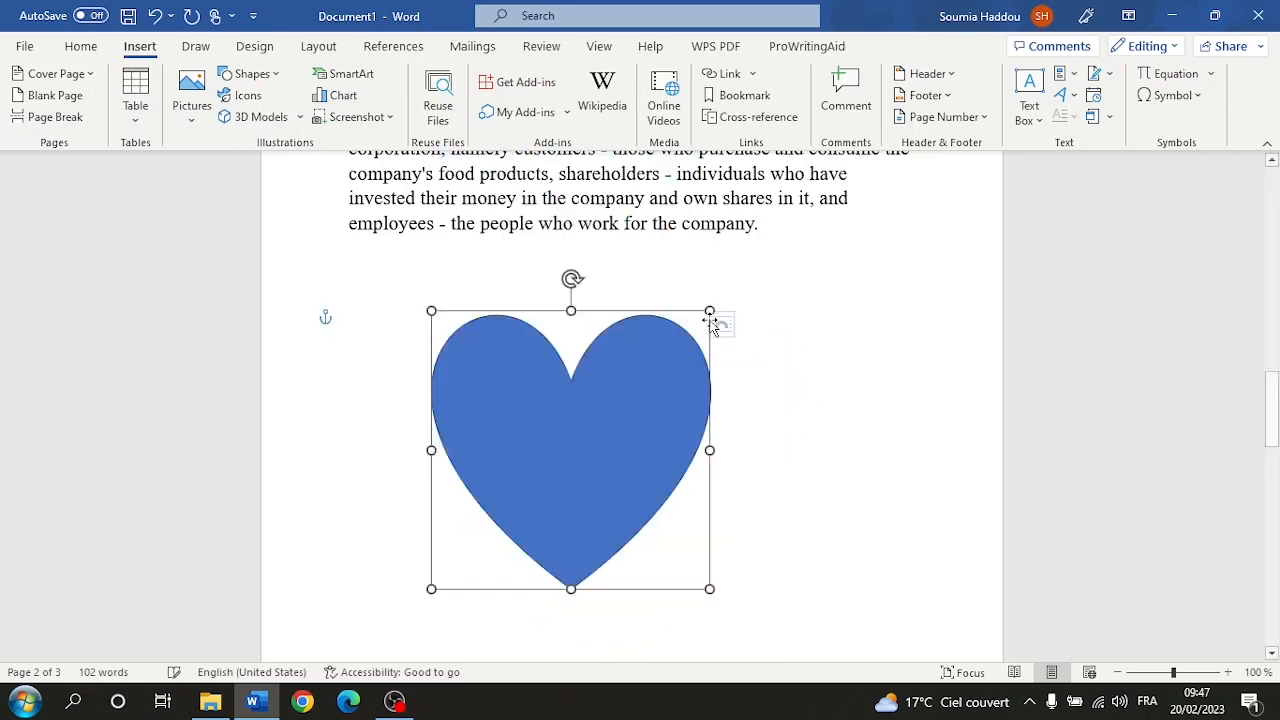
key(Delete)
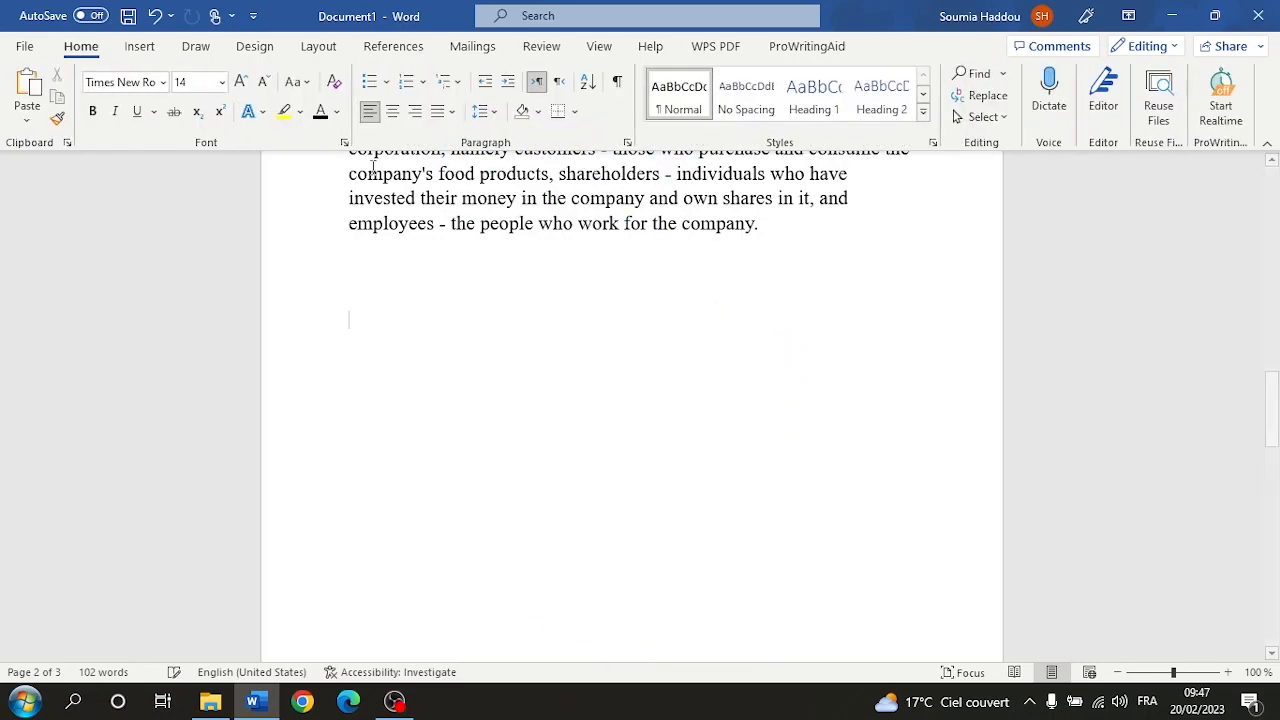
Draw a circle about 7.9 cm in diameter with the oval shape below the last paragraph.
click(139, 46)
click(250, 74)
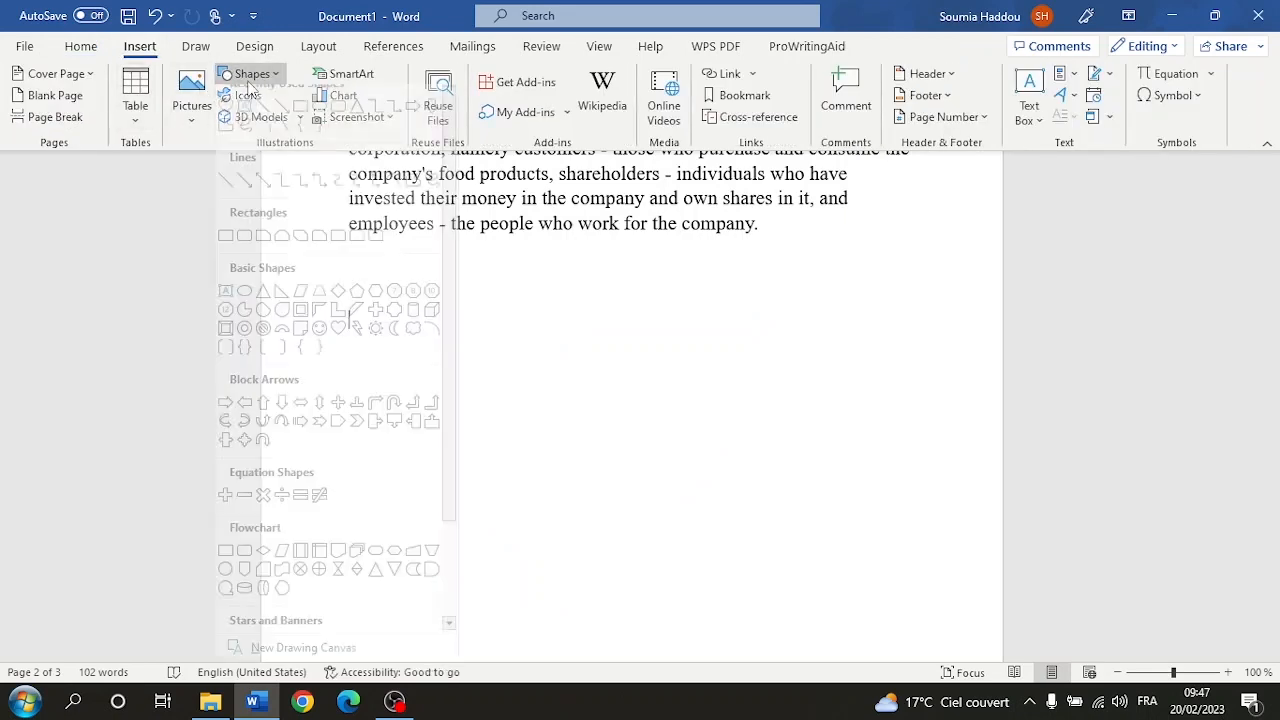
click(319, 126)
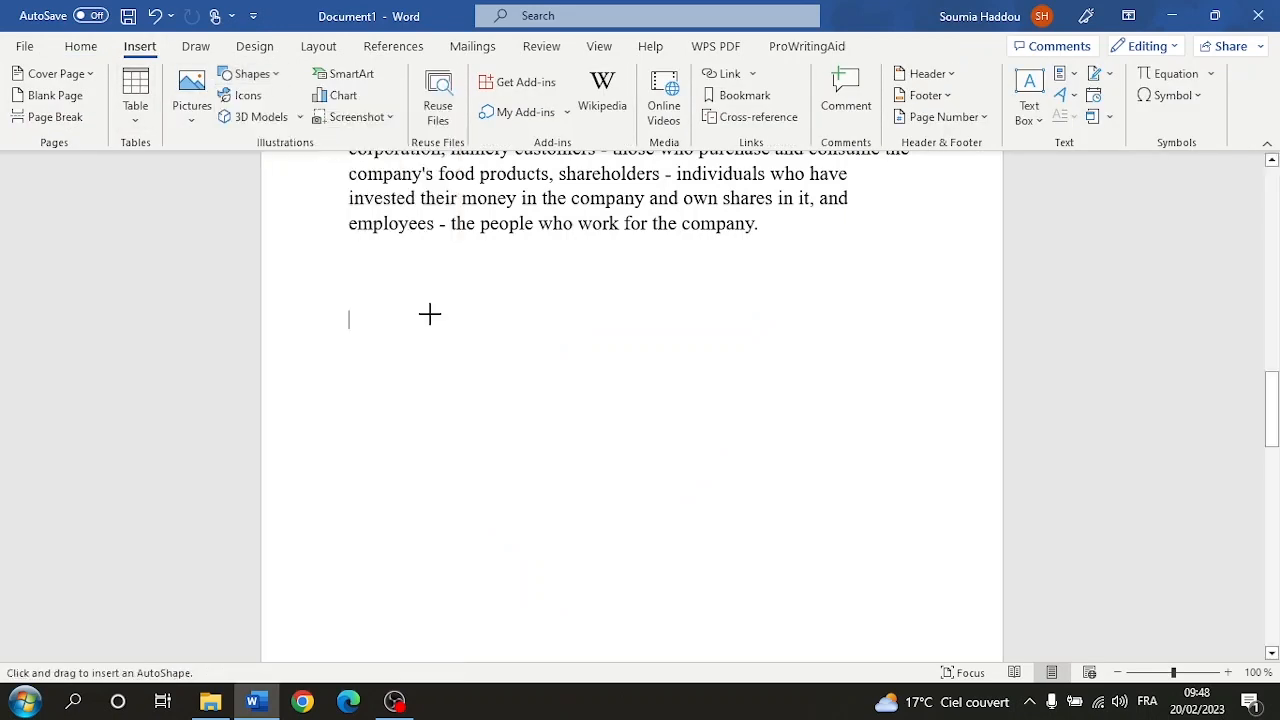
click(243, 76)
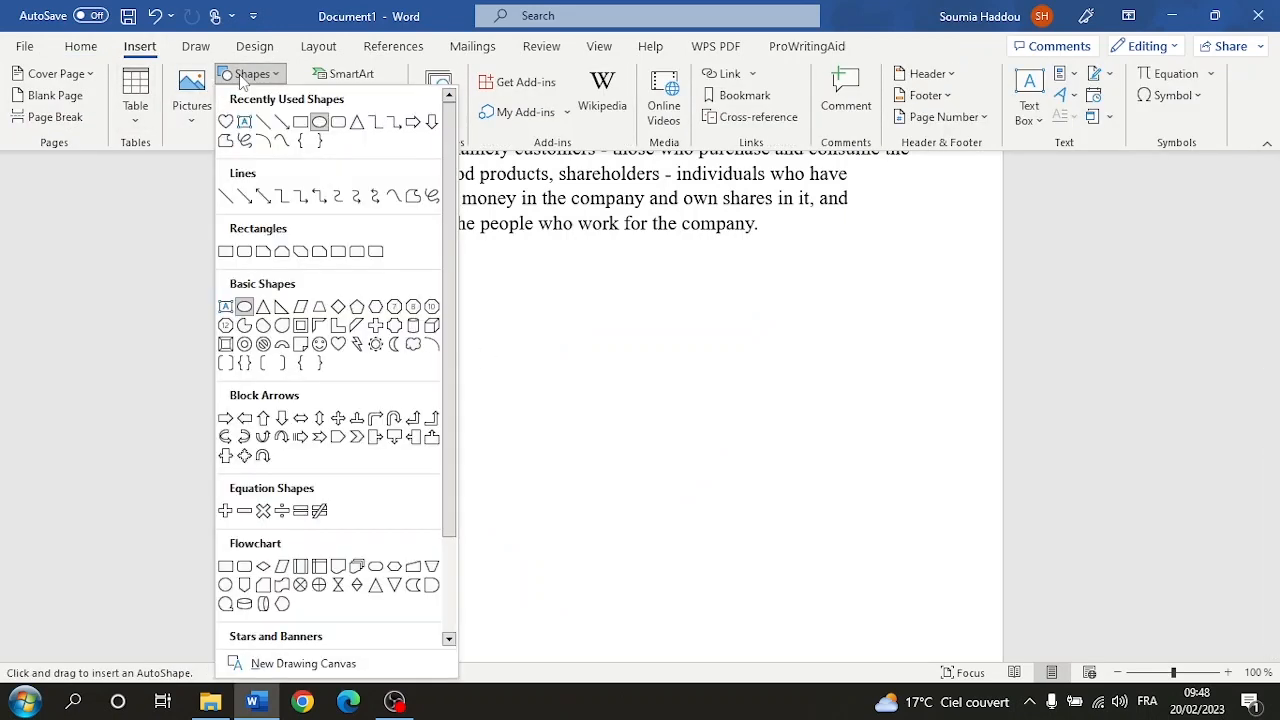
click(240, 80)
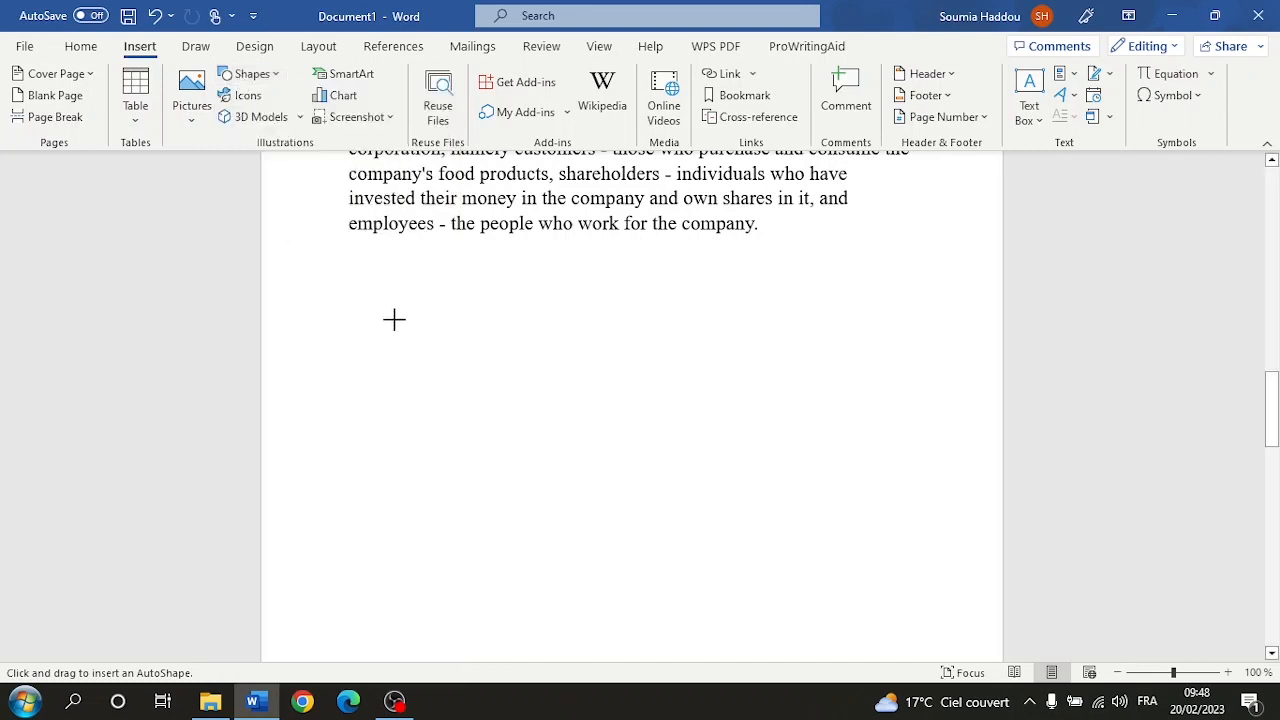
drag(427, 316, 709, 528)
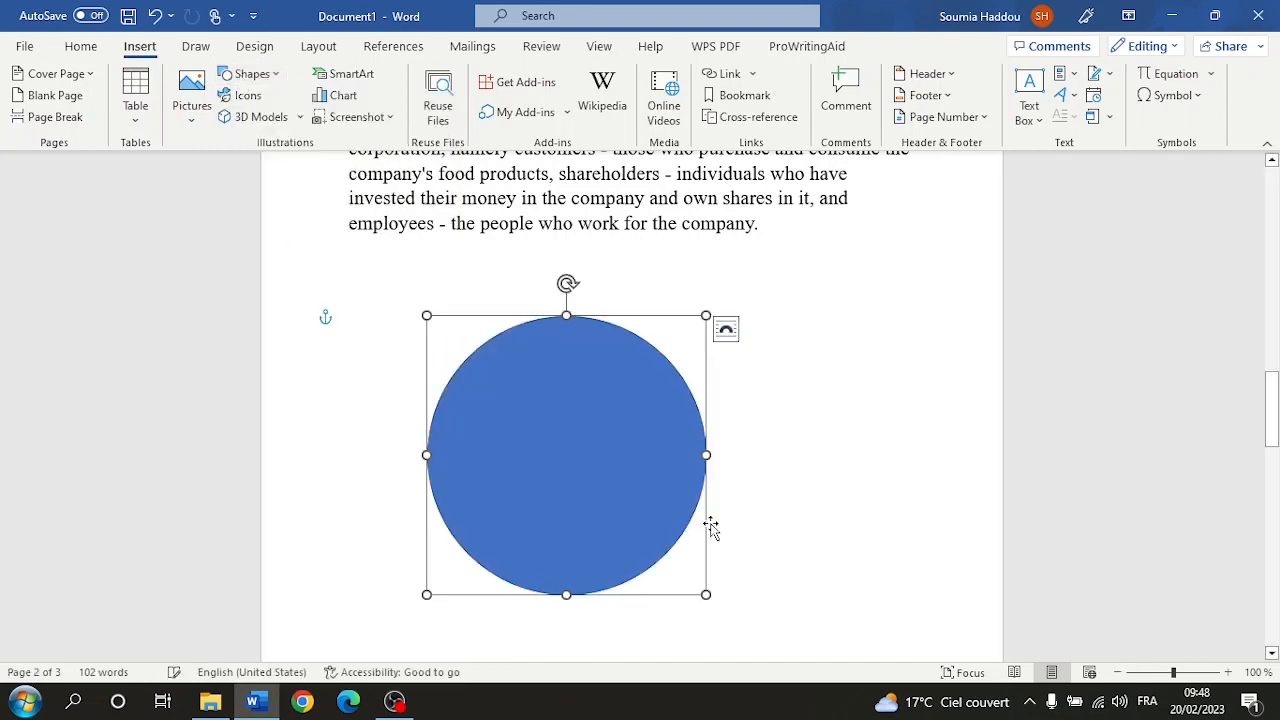
Draw a second, smaller circle with the oval shape beneath the first one and deselect it.
scroll(760, 472, down, 4)
click(140, 46)
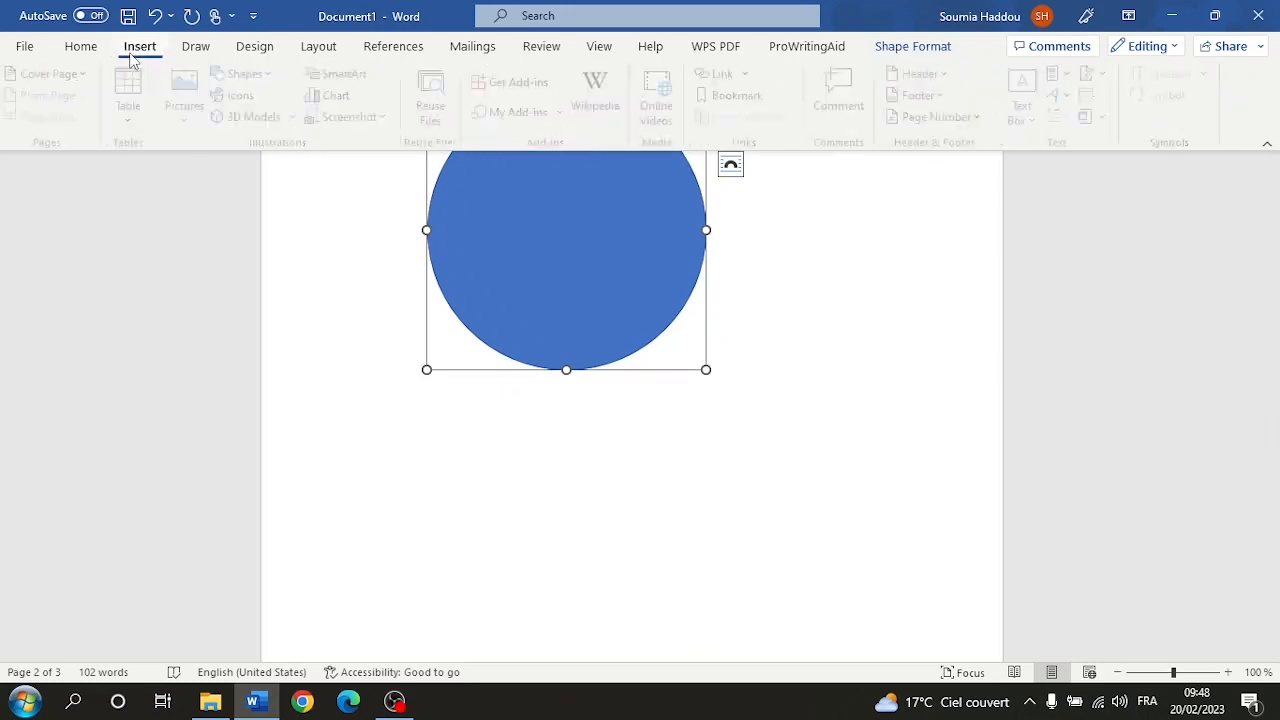
click(240, 74)
click(302, 120)
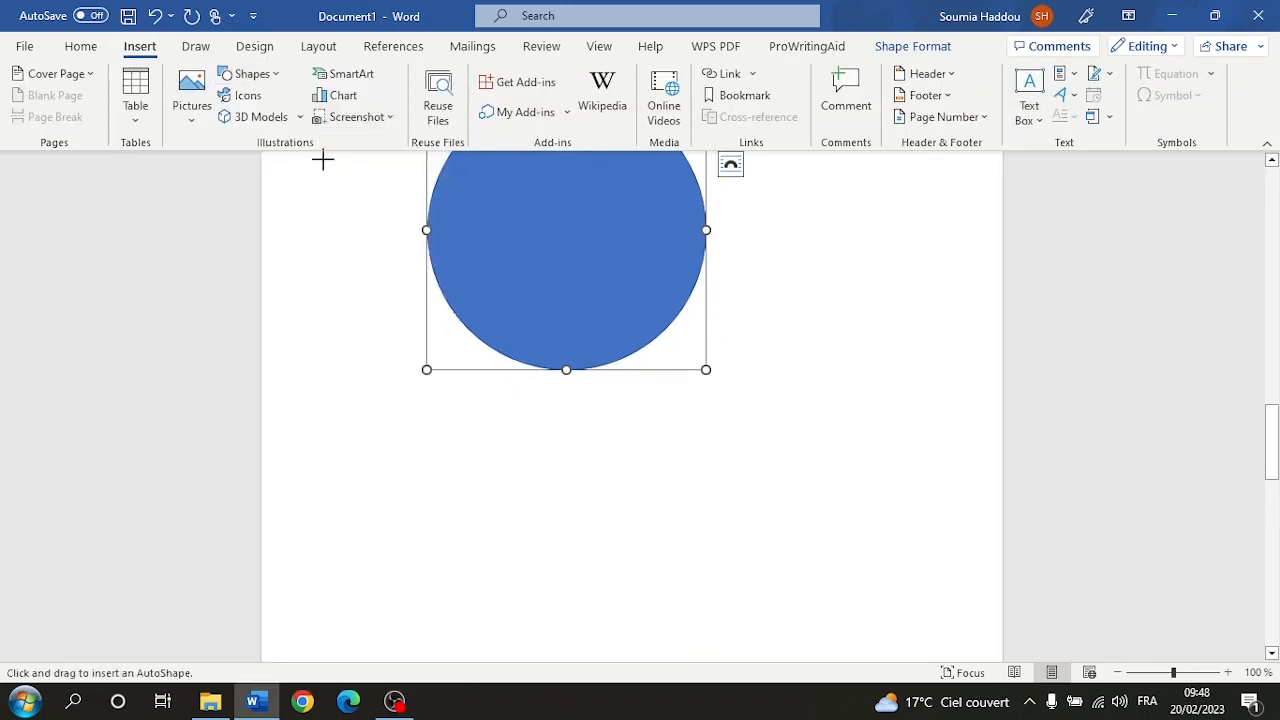
drag(418, 439, 620, 531)
click(883, 403)
scroll(797, 397, up, 5)
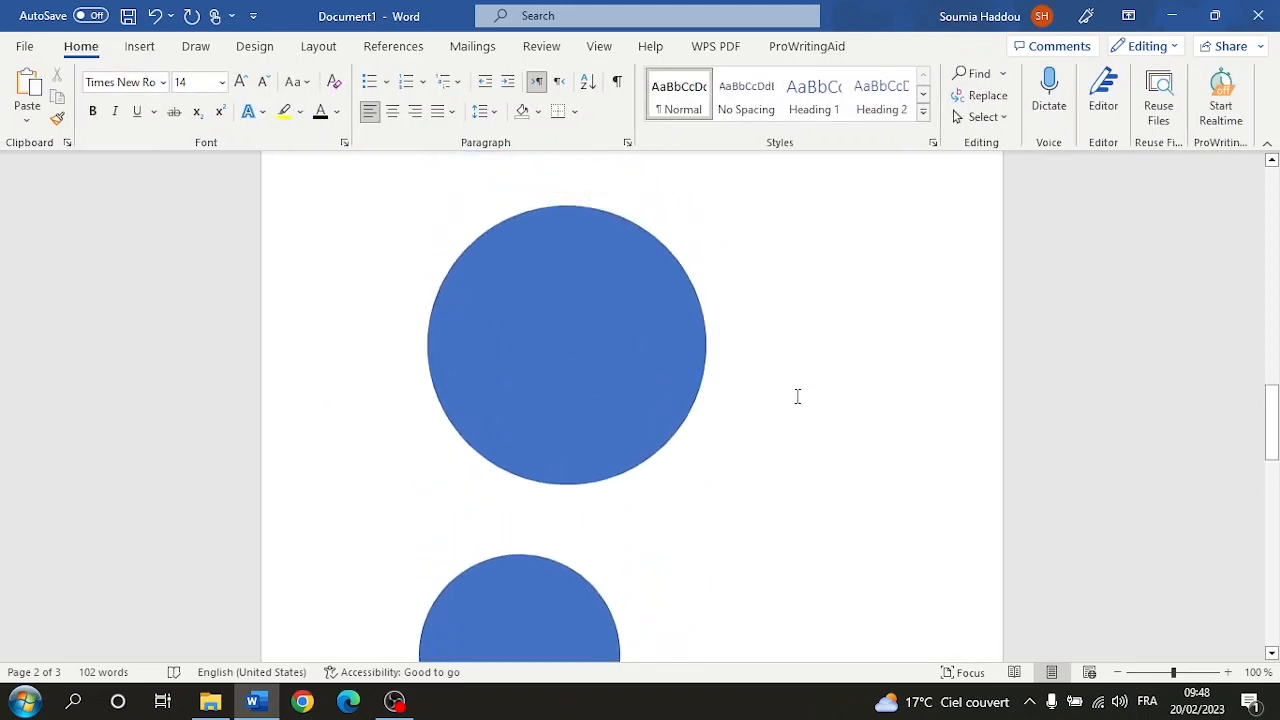
Fill the larger circle with a dark gray theme shade and set it to have no outline.
click(600, 371)
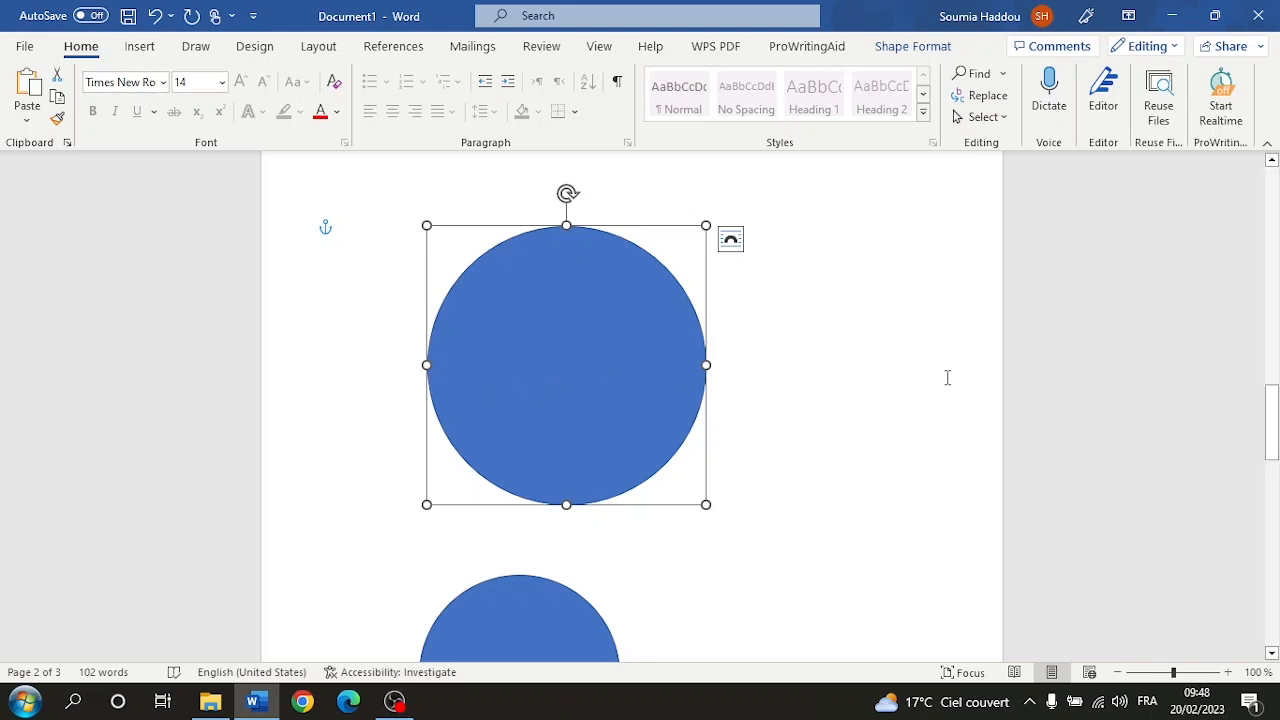
scroll(798, 399, down, 2)
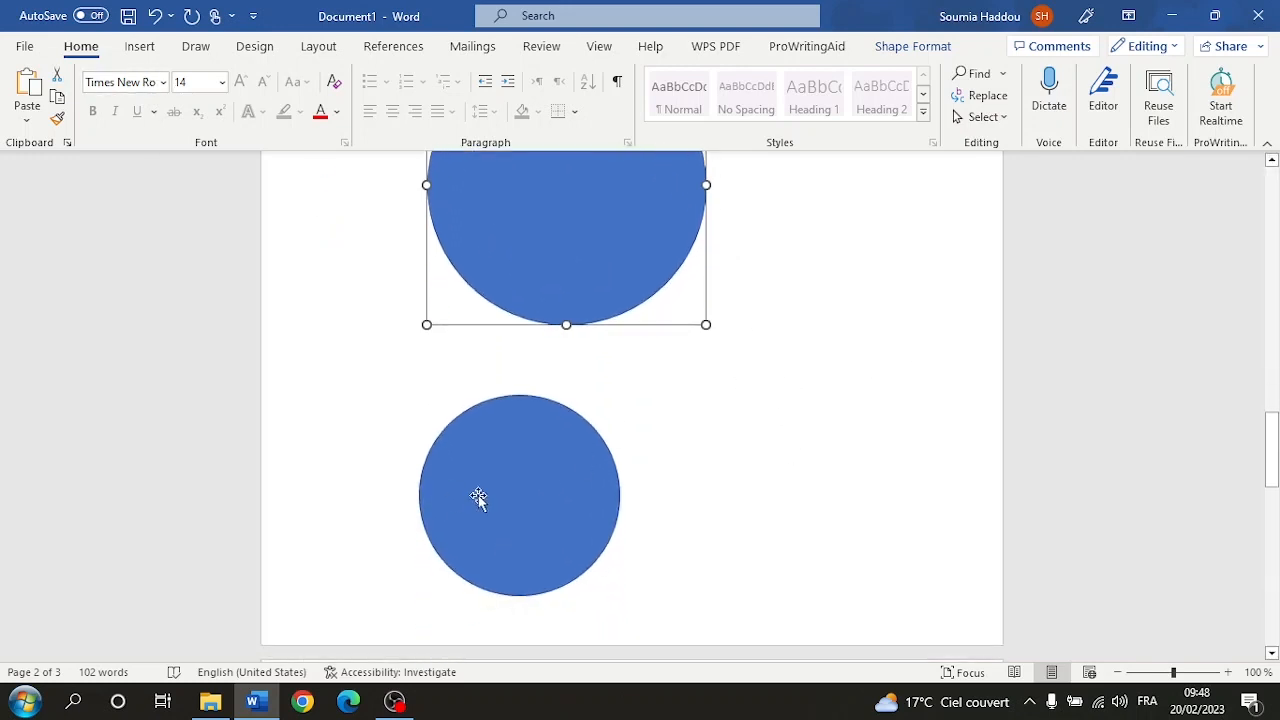
click(530, 488)
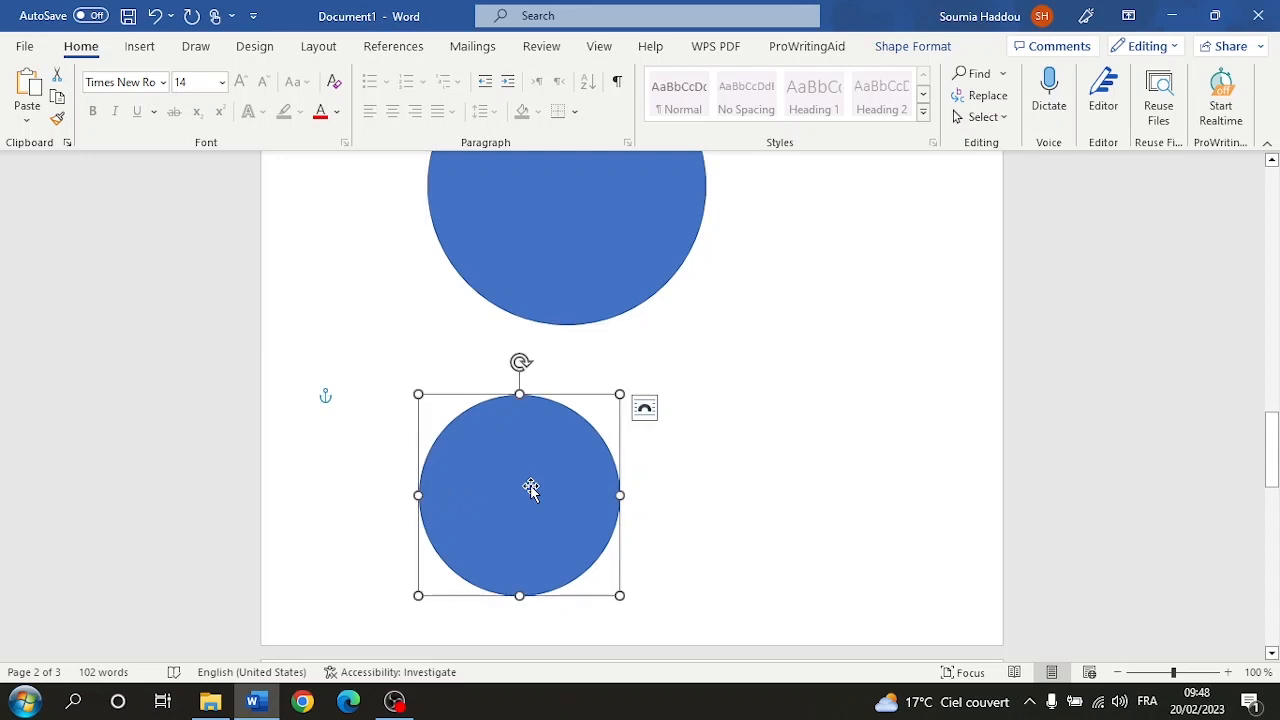
click(886, 397)
click(560, 266)
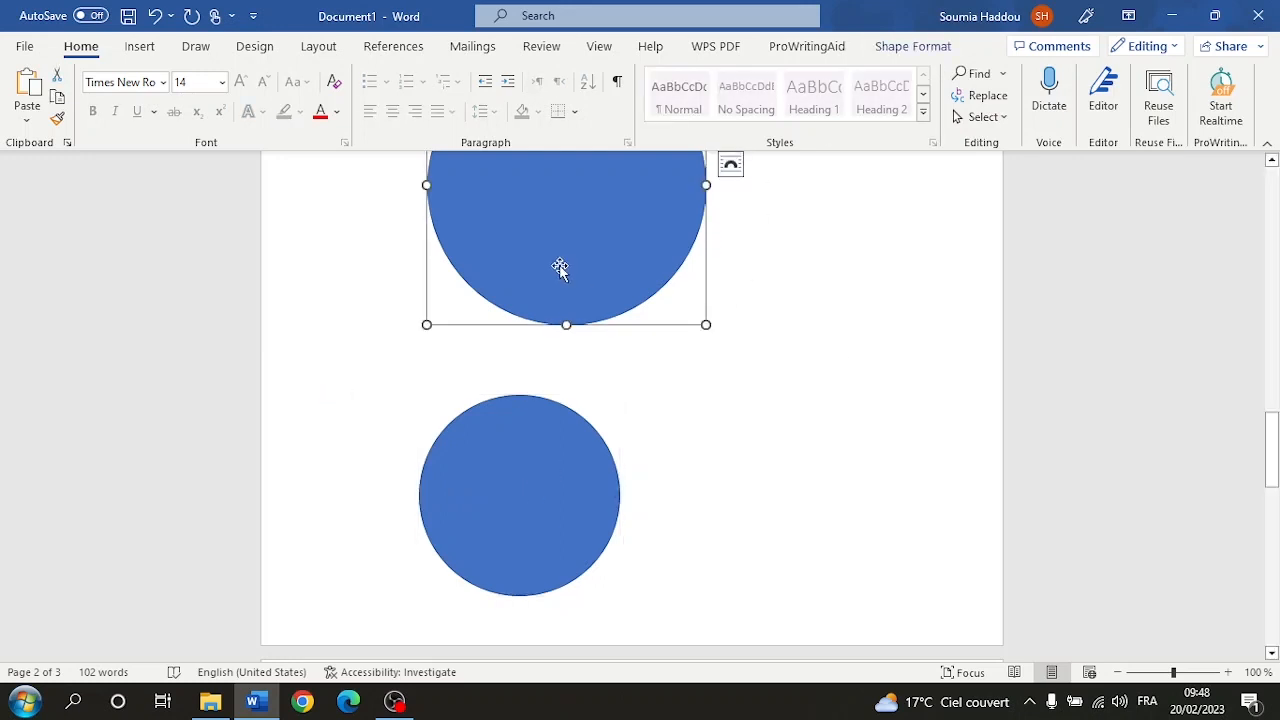
click(912, 46)
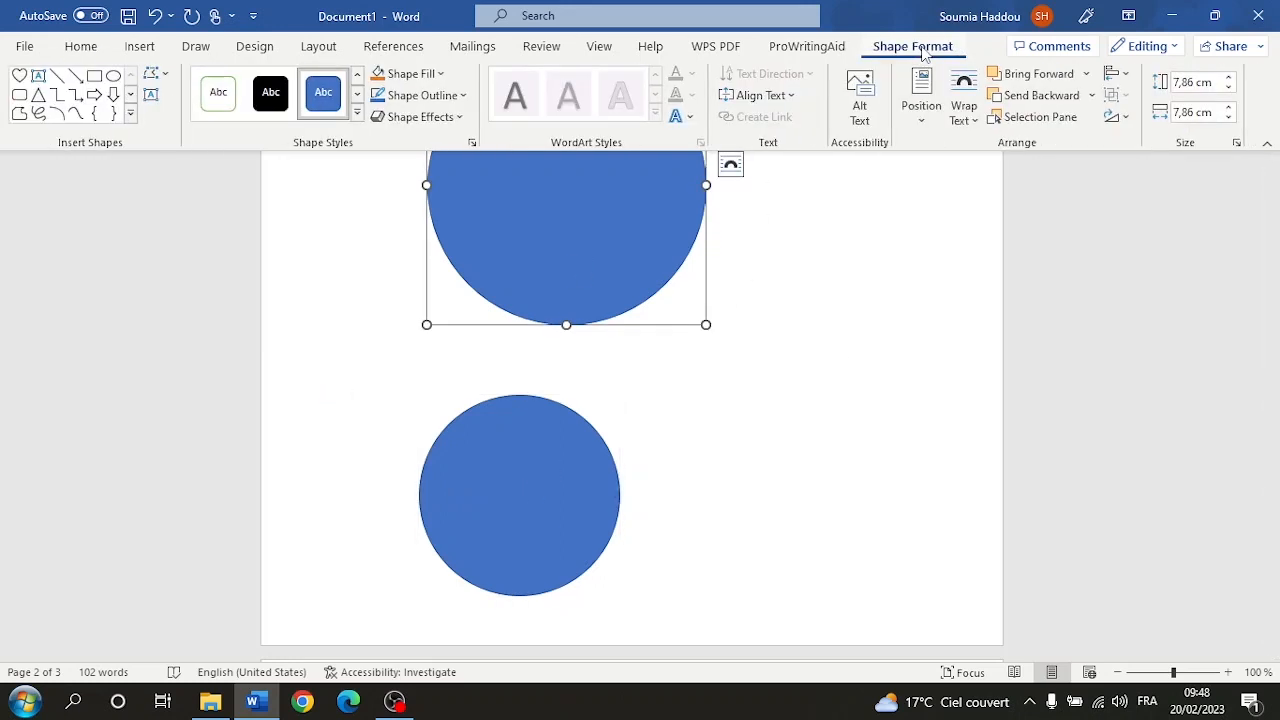
click(440, 74)
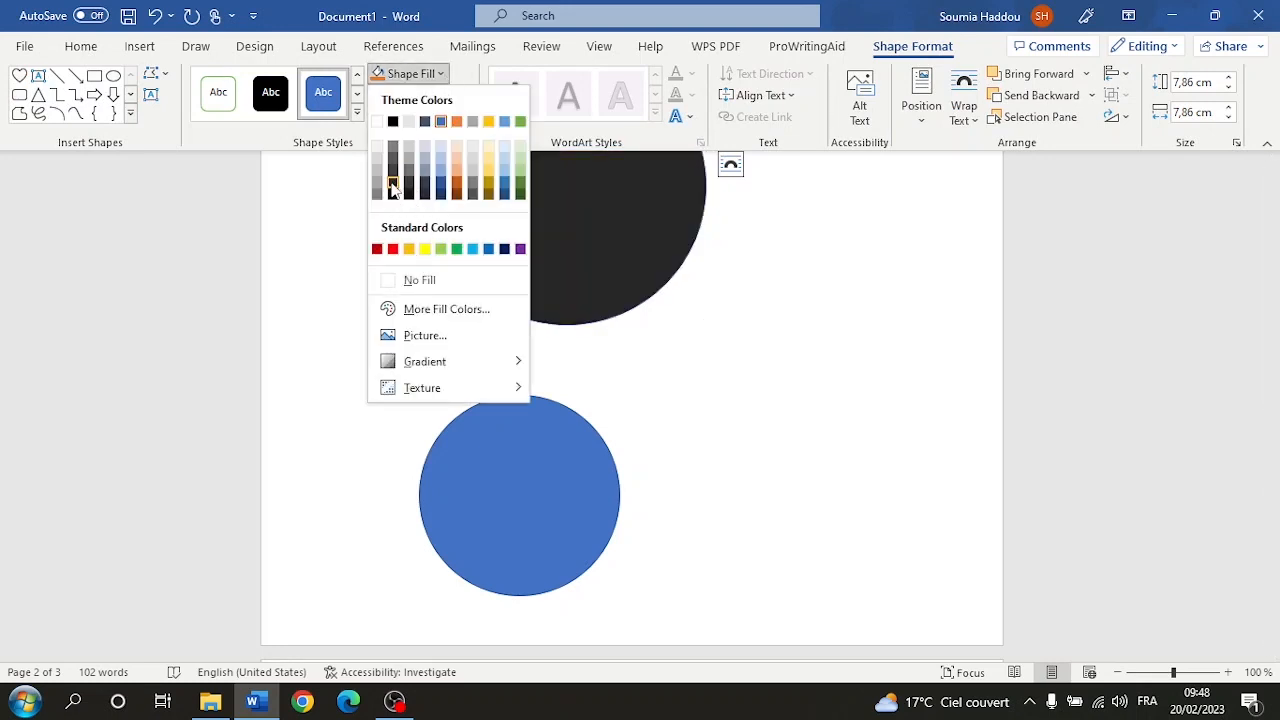
key(Escape)
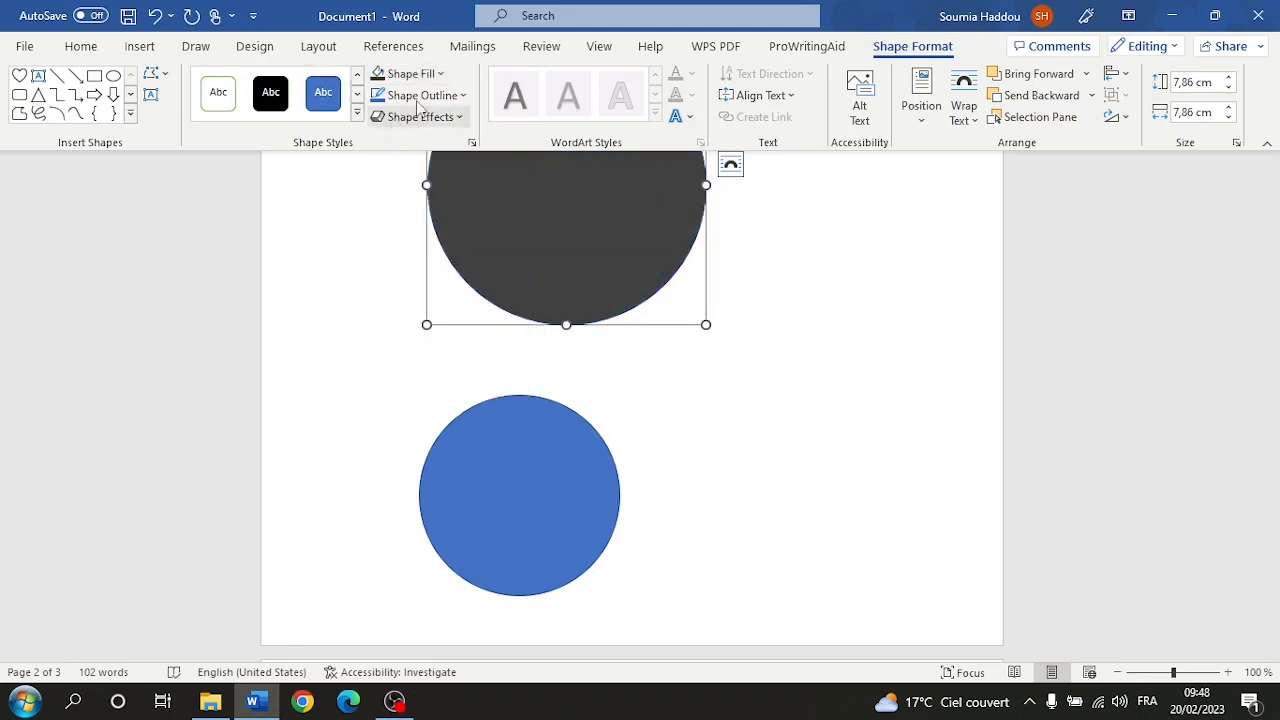
click(420, 95)
click(428, 301)
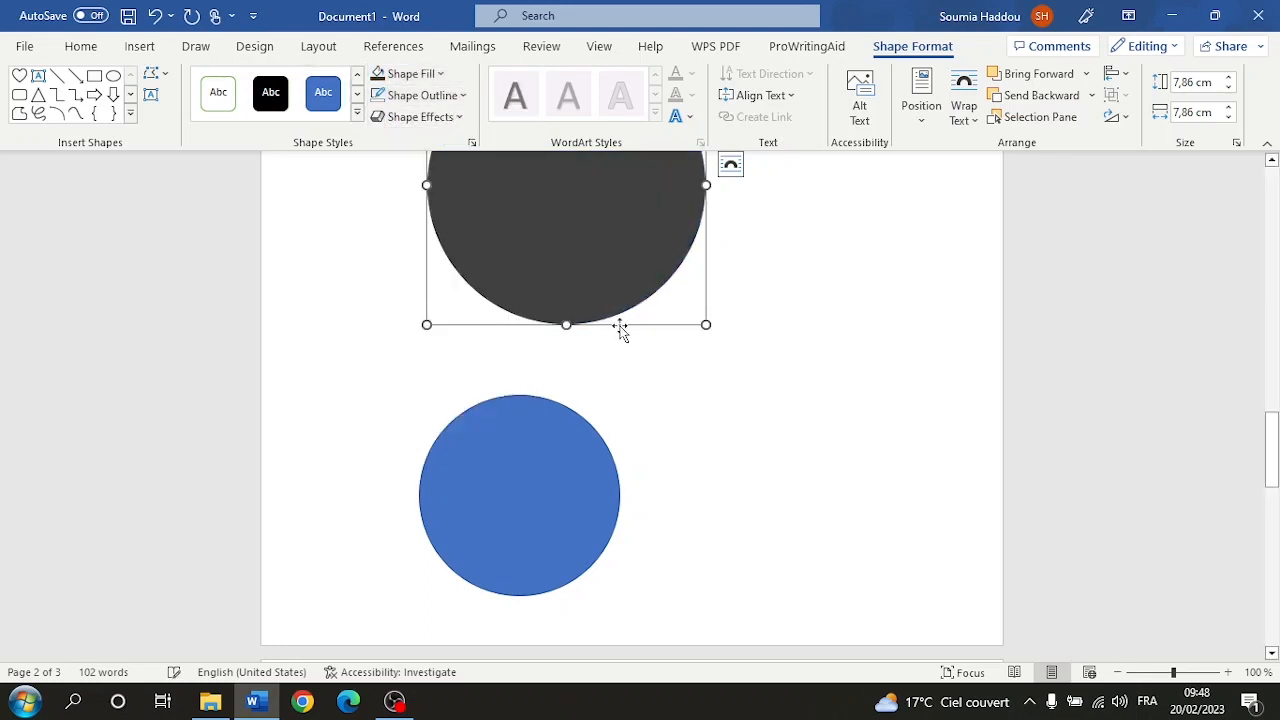
Set the dark gray circle's outline to the standard red and deselect the shape to view the edge.
scroll(800, 440, up, 2)
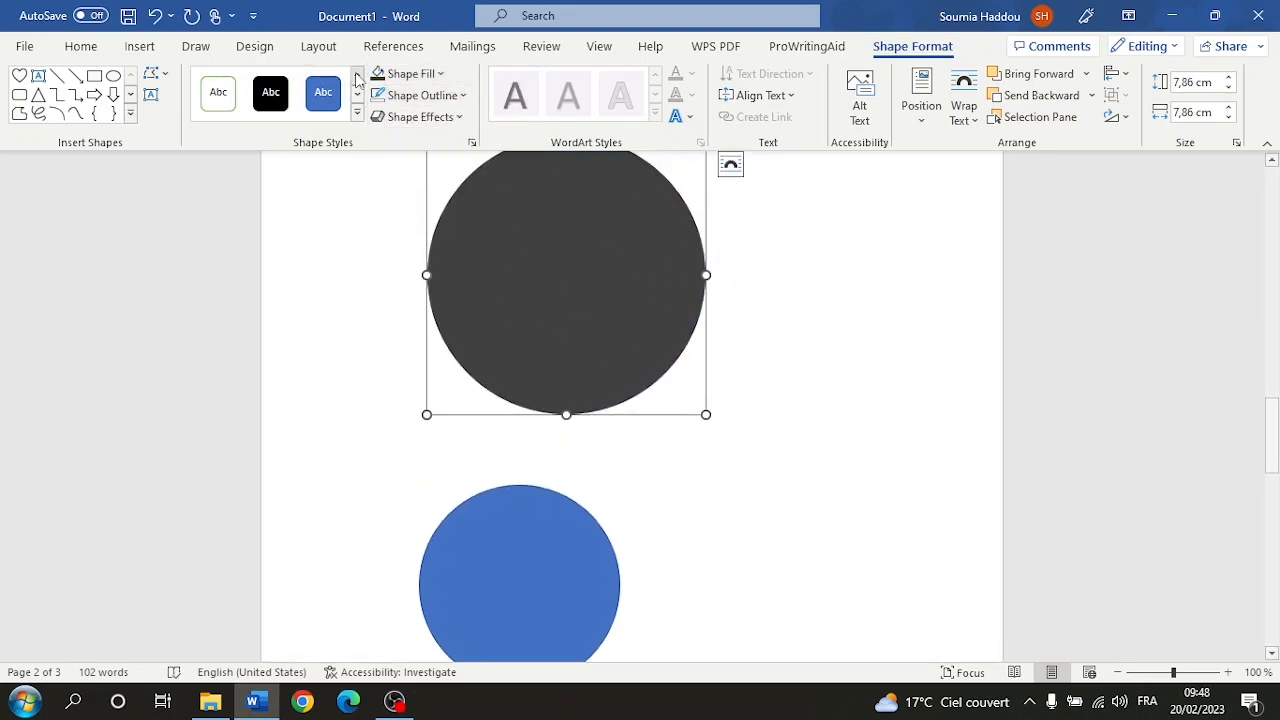
click(420, 95)
click(392, 270)
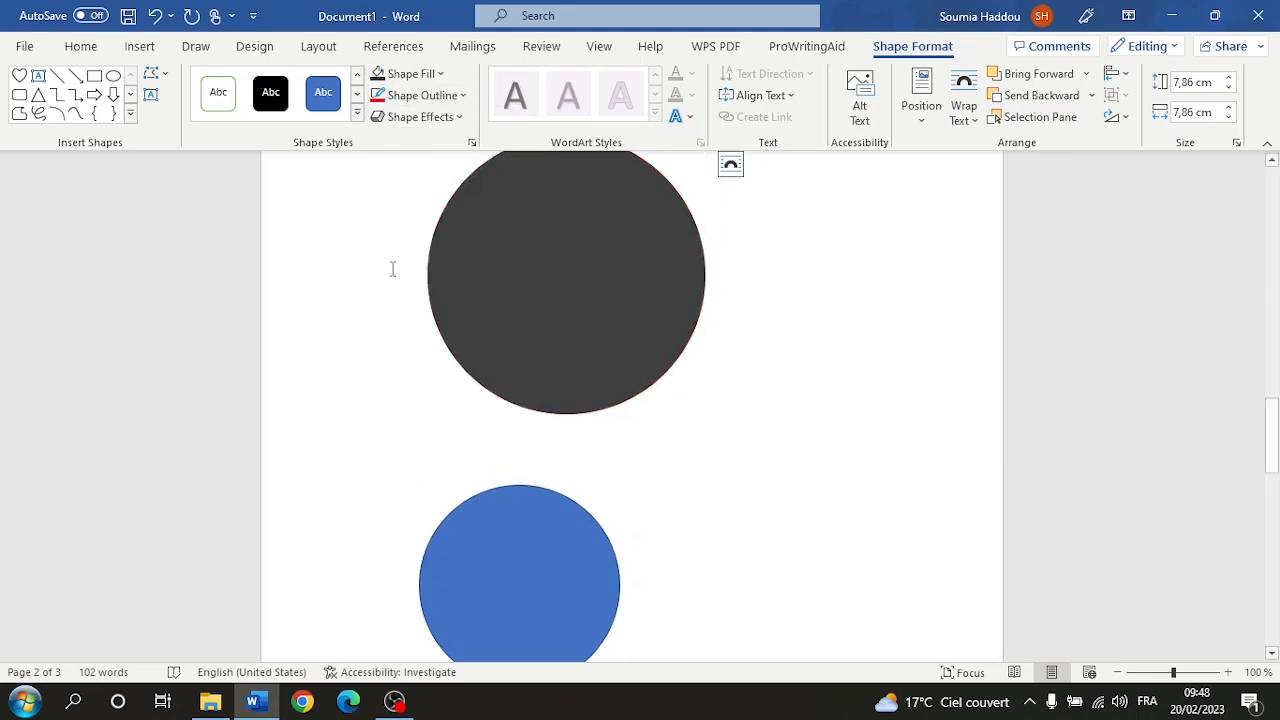
click(669, 274)
click(782, 288)
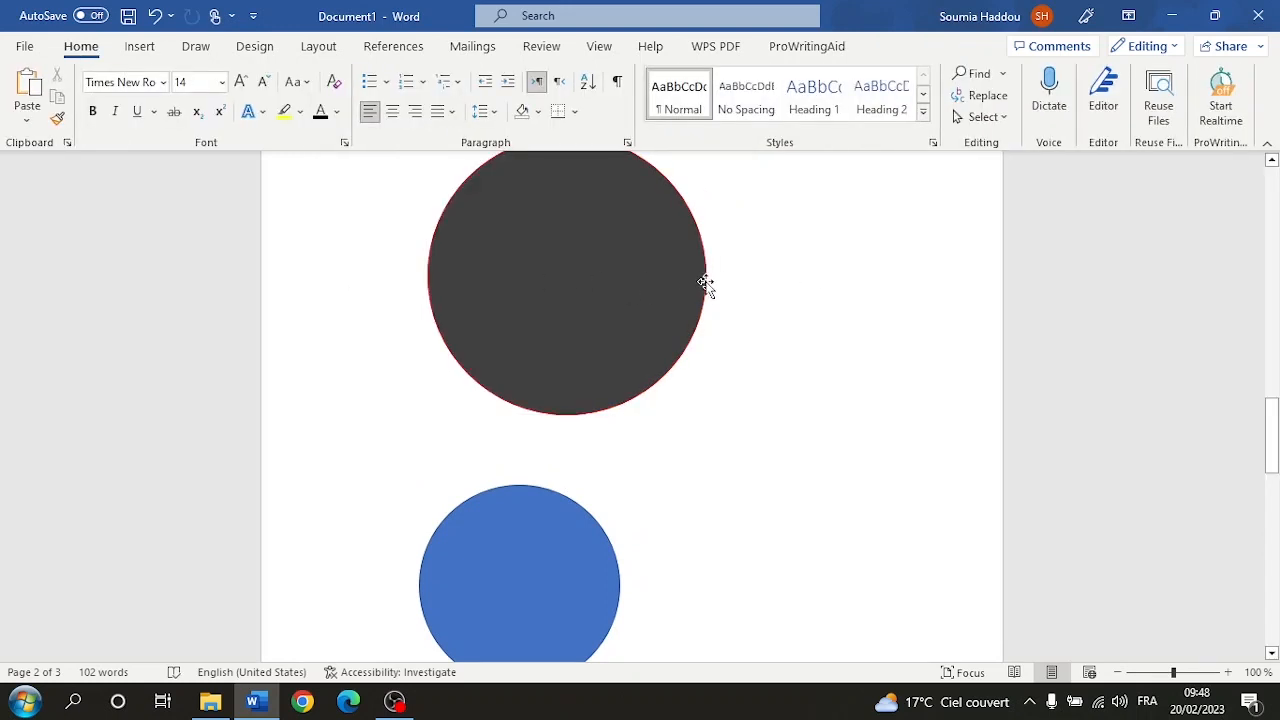
Remove the outline from the dark gray circle.
click(705, 283)
click(878, 48)
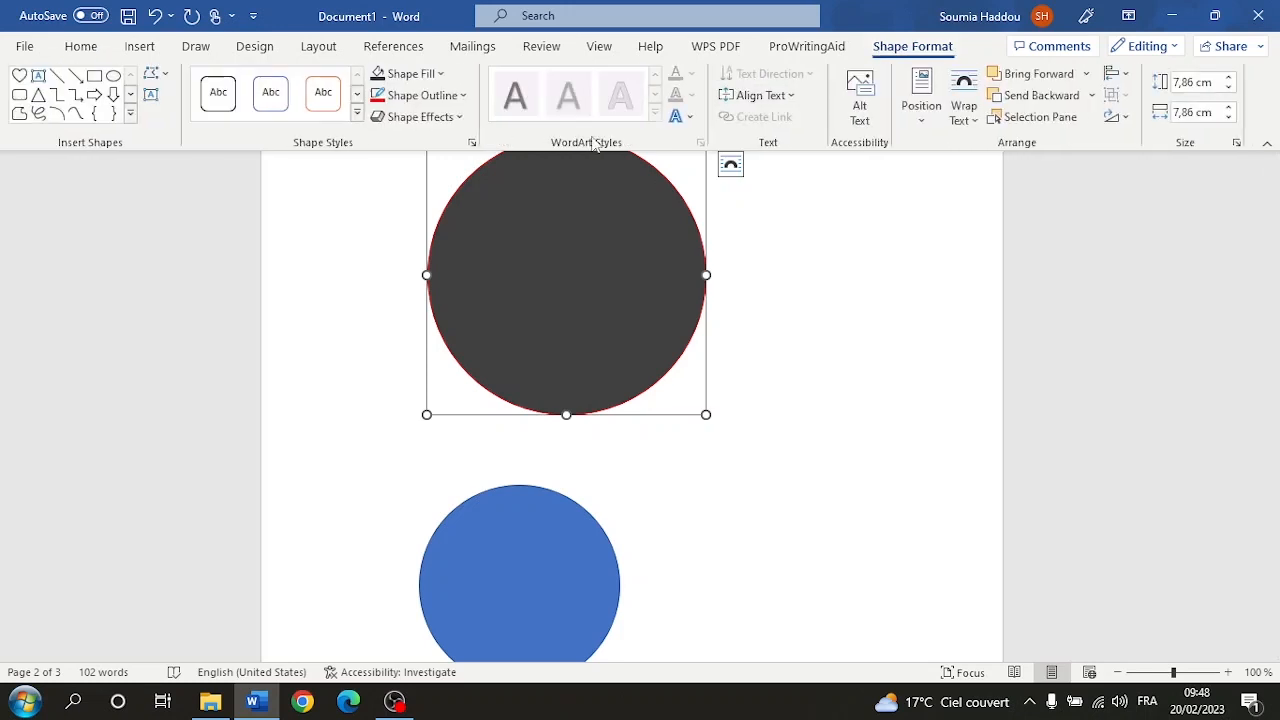
click(436, 97)
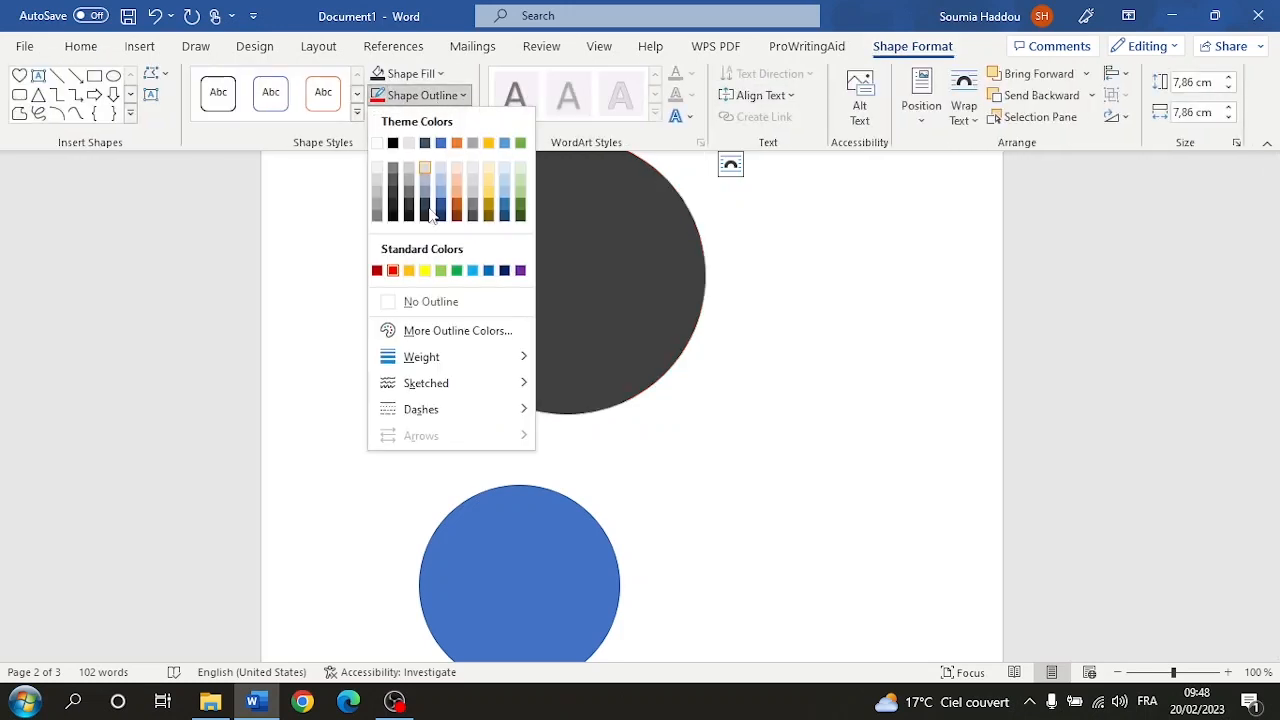
click(455, 302)
Apply the fourth bevel preset in the last row to the dark gray circle and deselect it.
click(418, 117)
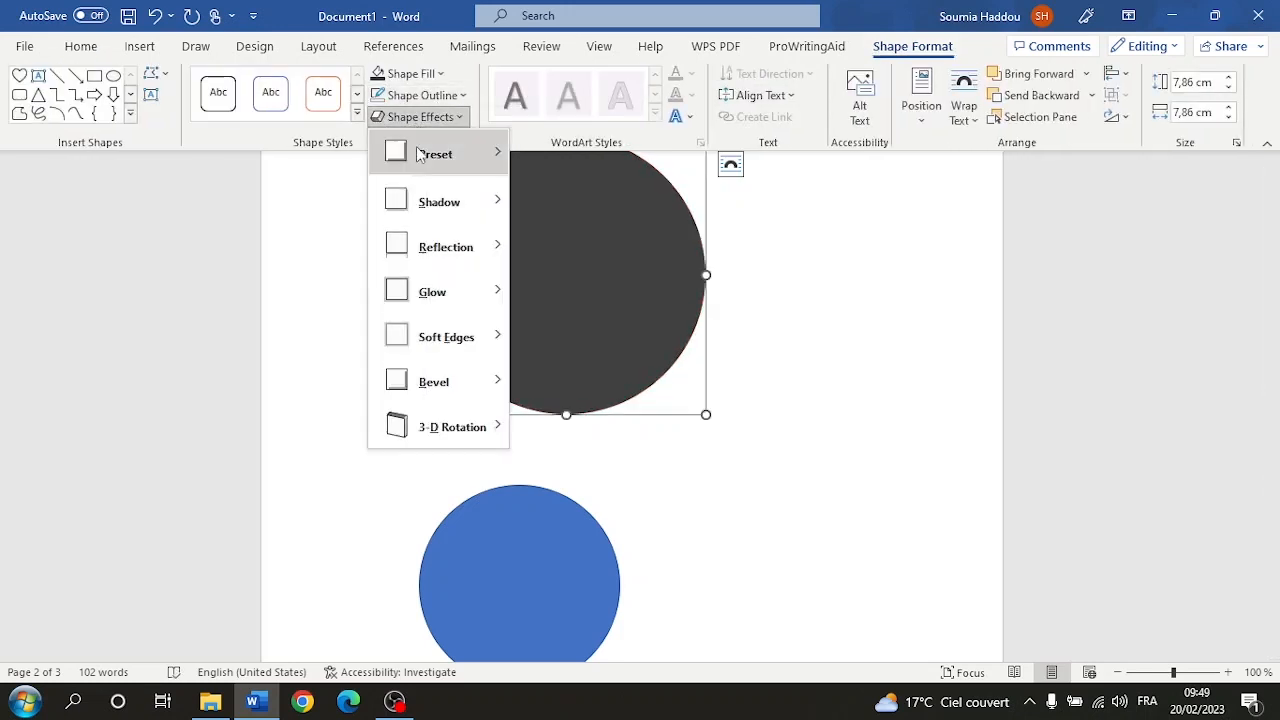
mouse_move(452, 396)
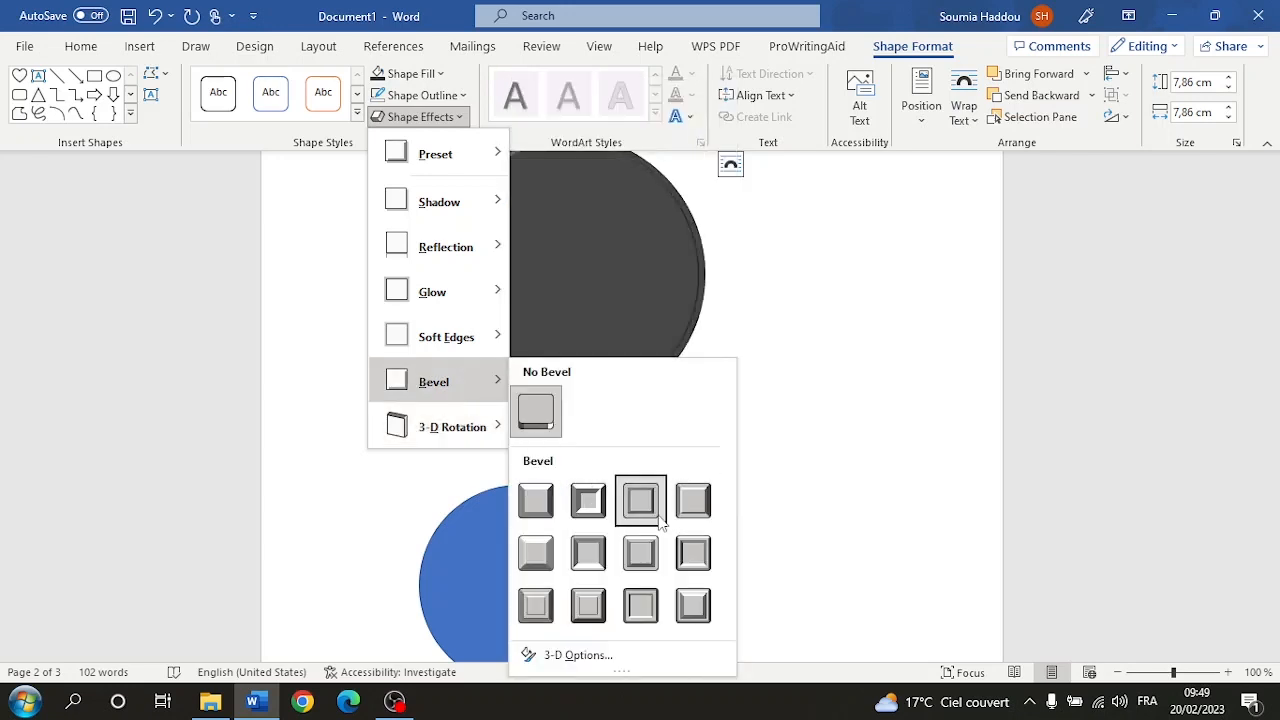
click(697, 620)
click(810, 507)
Rotate the beveled gray circle in 3-D with the second preset in the last Perspective row.
scroll(808, 506, up, 2)
click(586, 396)
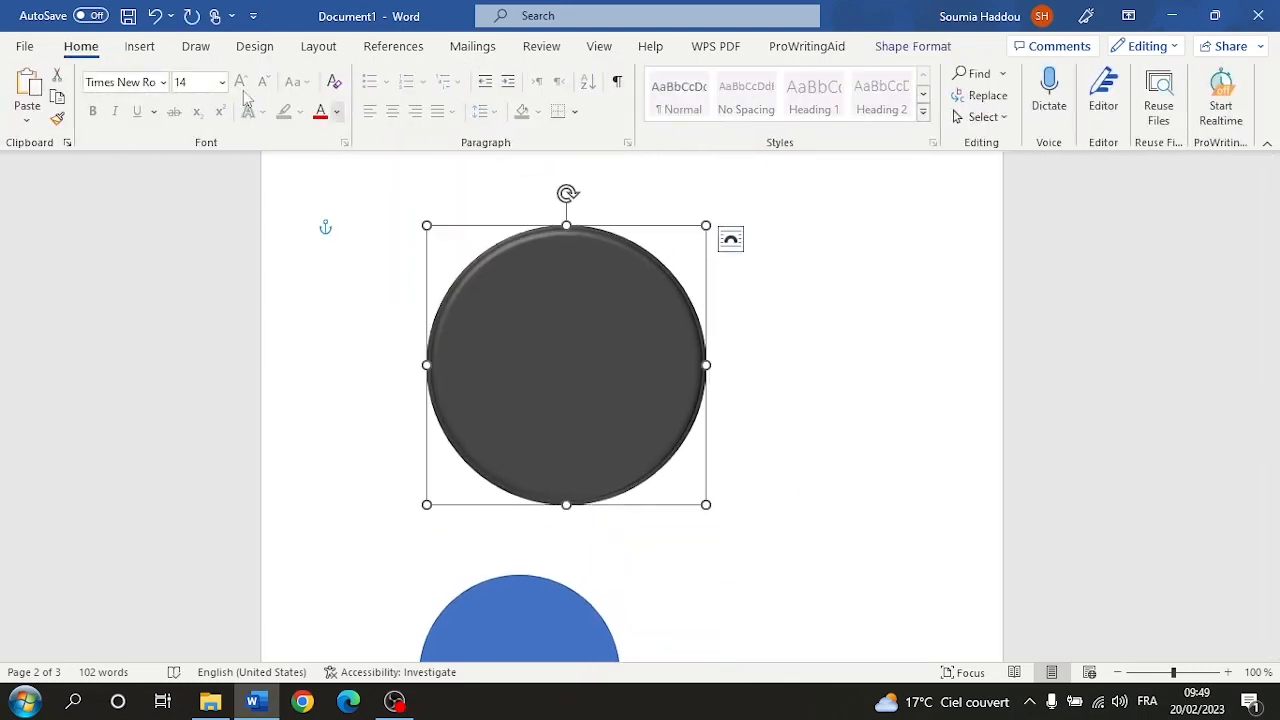
click(155, 55)
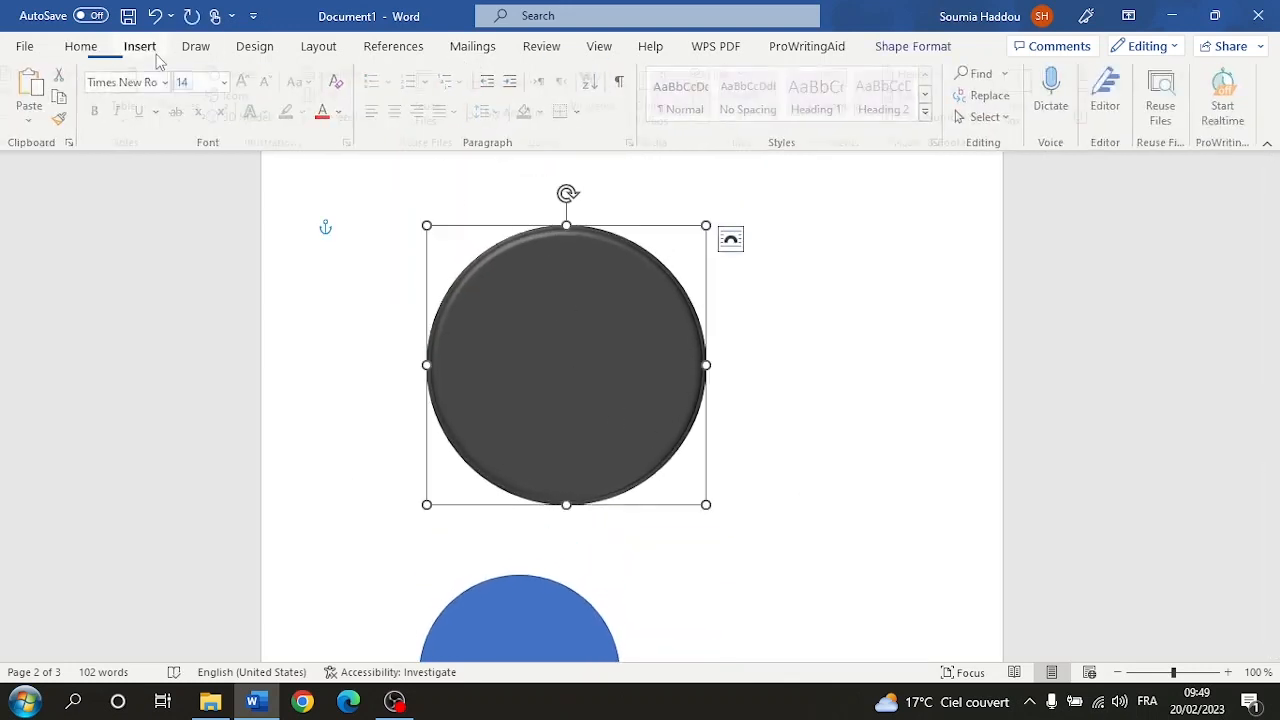
click(932, 47)
click(448, 119)
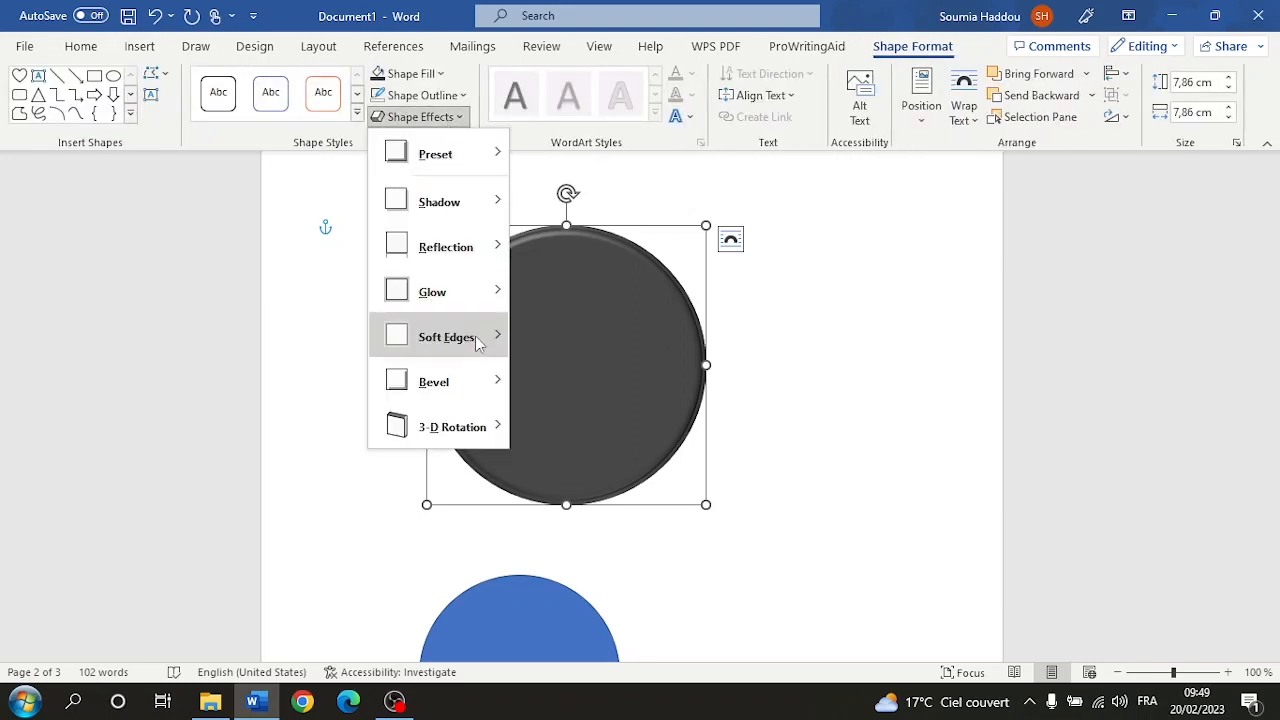
mouse_move(405, 388)
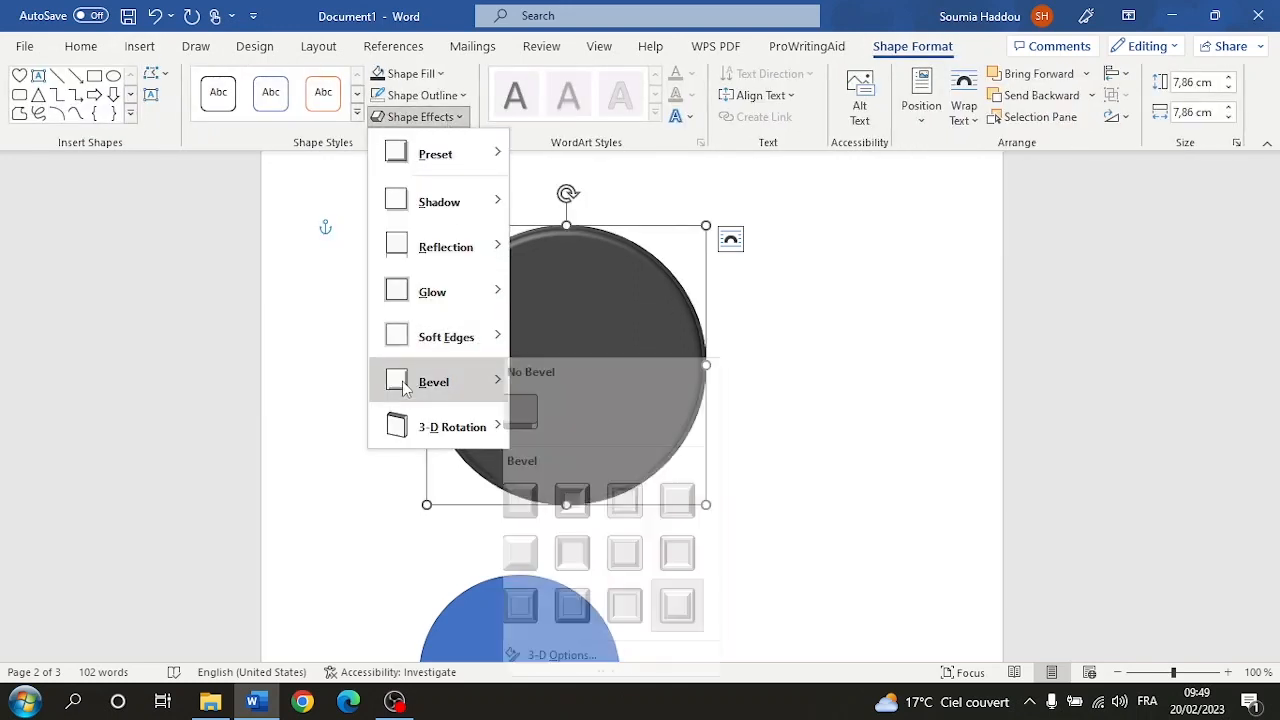
mouse_move(440, 427)
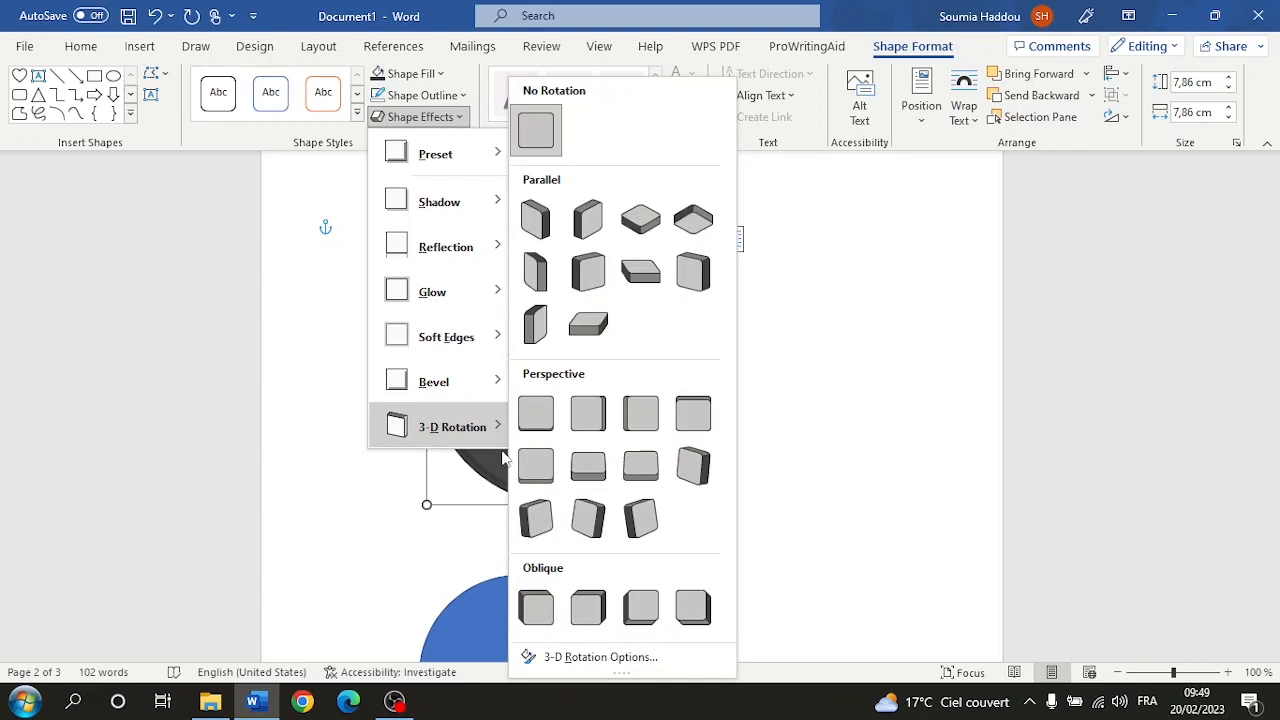
click(581, 500)
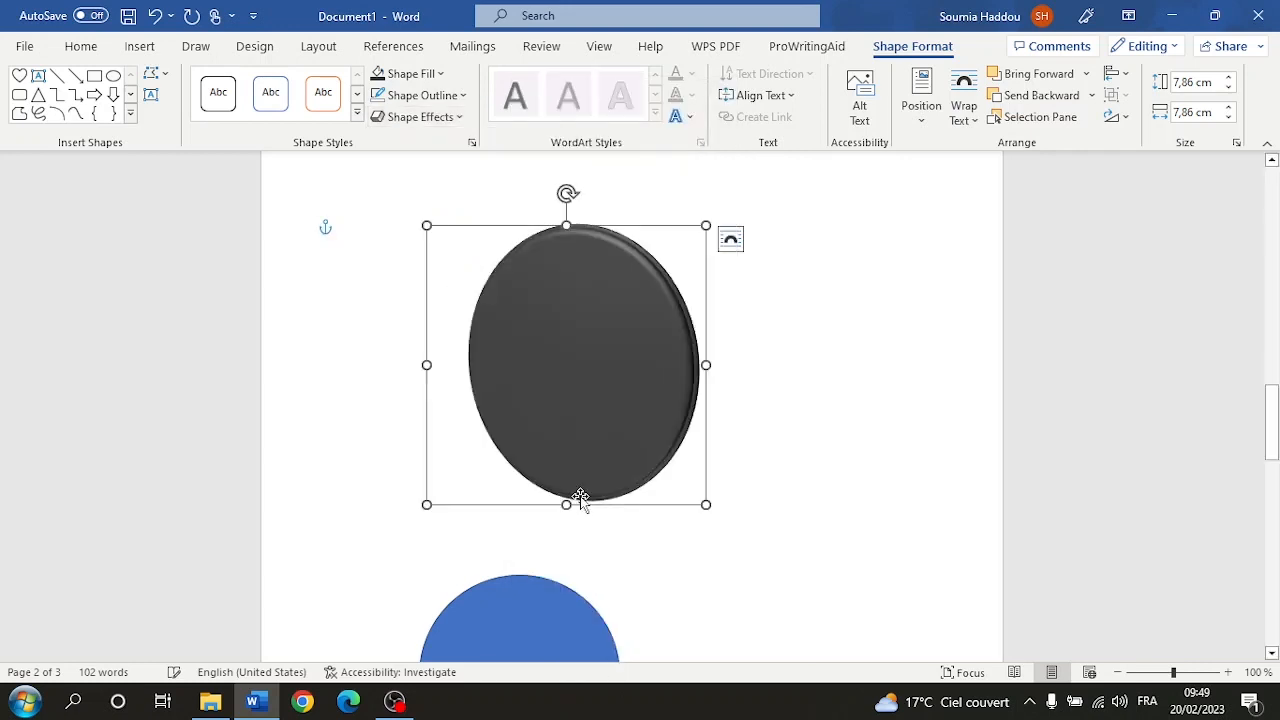
Add a perspective shadow cast below the rotated gray circle and deselect the shape.
click(420, 117)
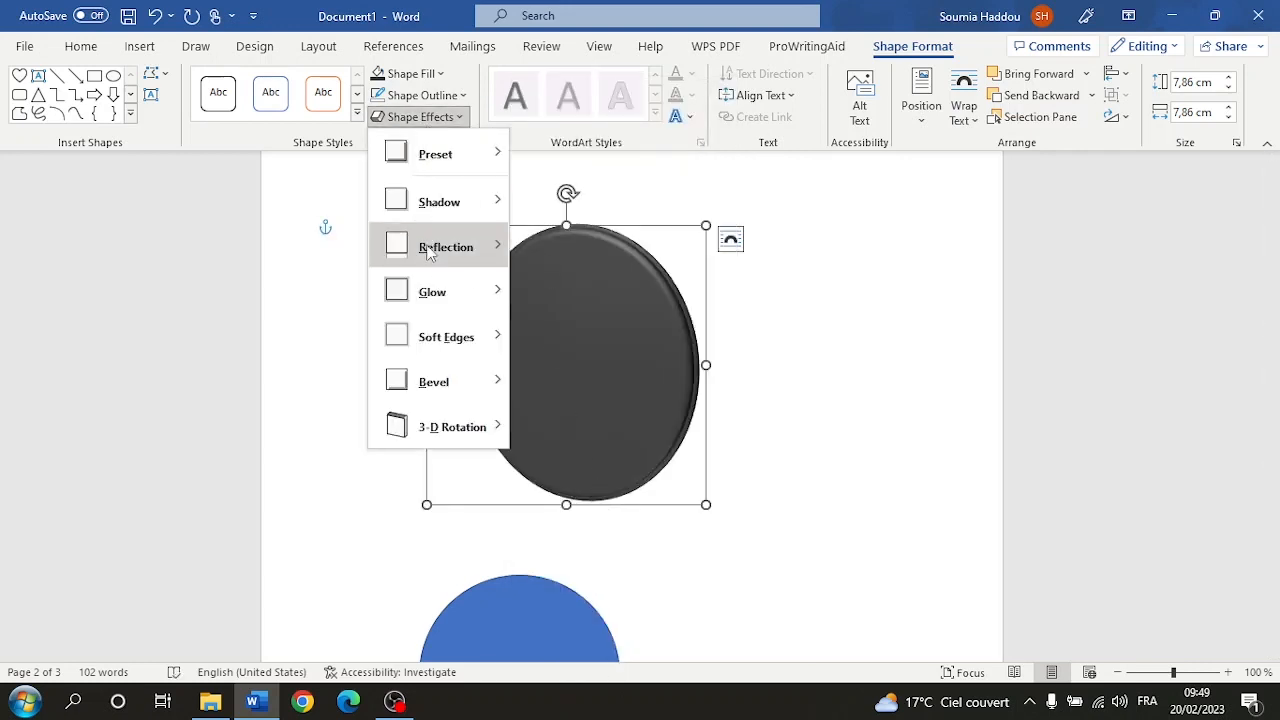
mouse_move(471, 297)
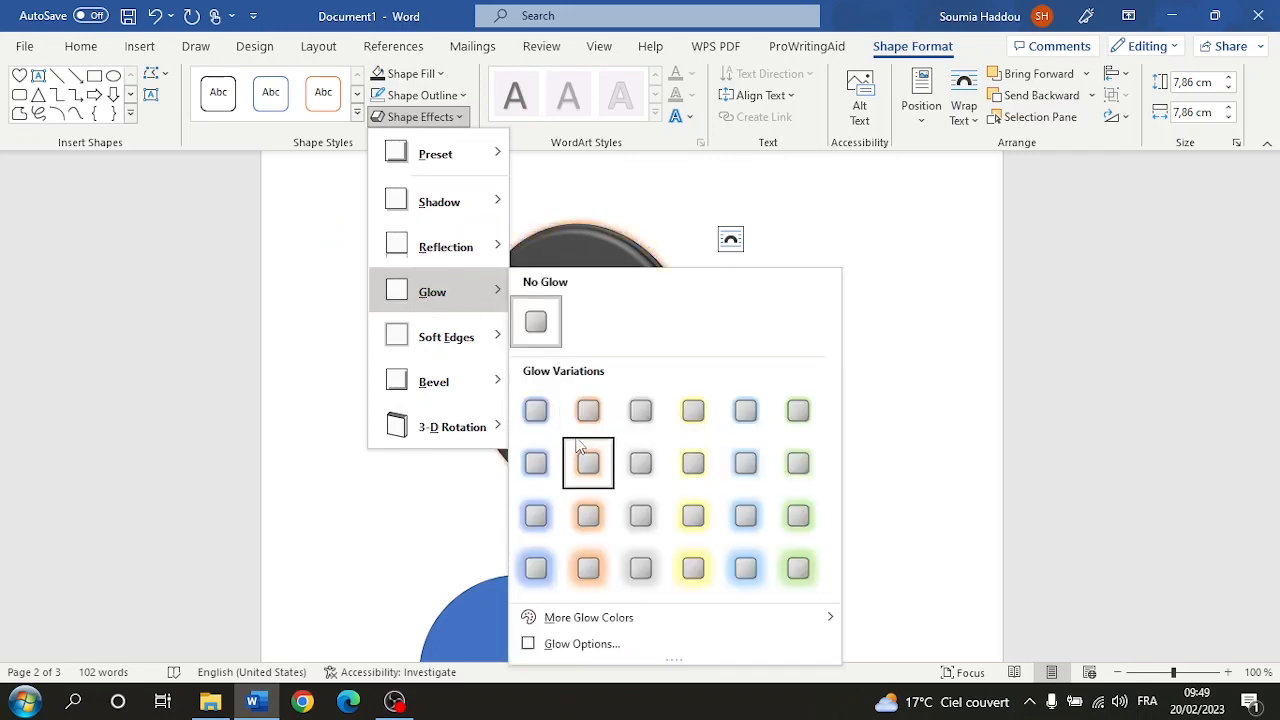
mouse_move(445, 202)
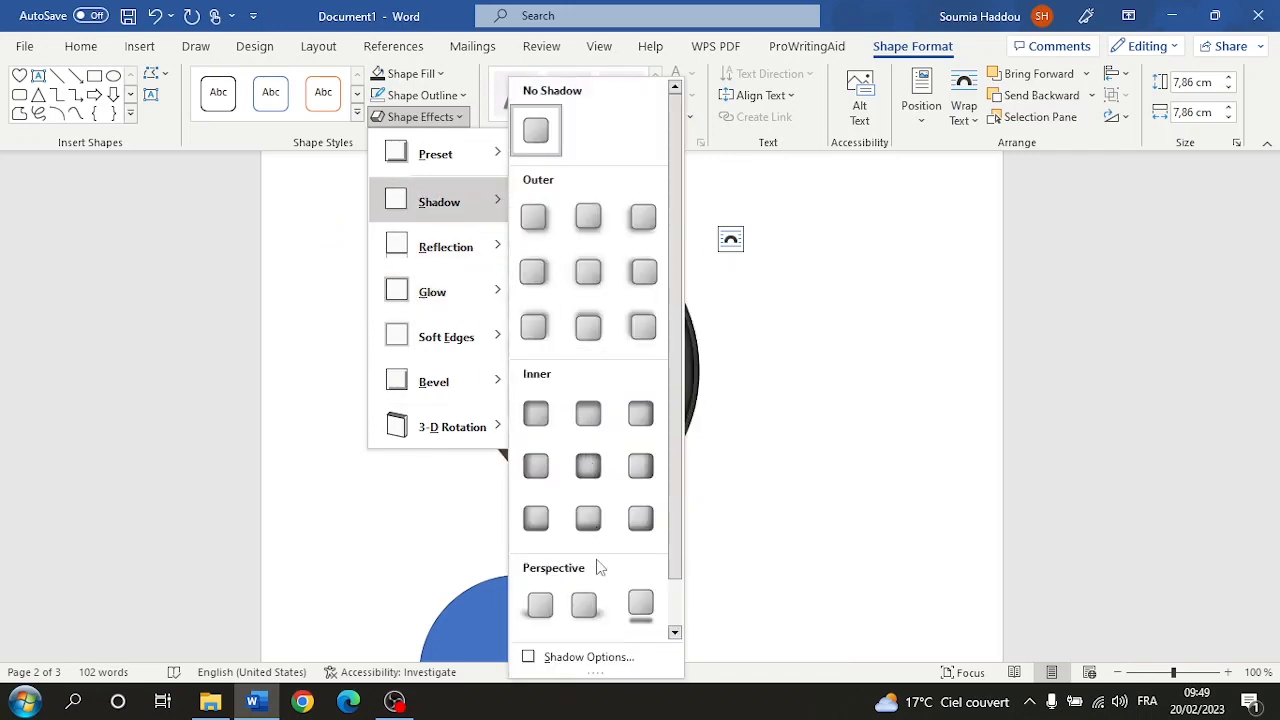
click(640, 603)
click(815, 555)
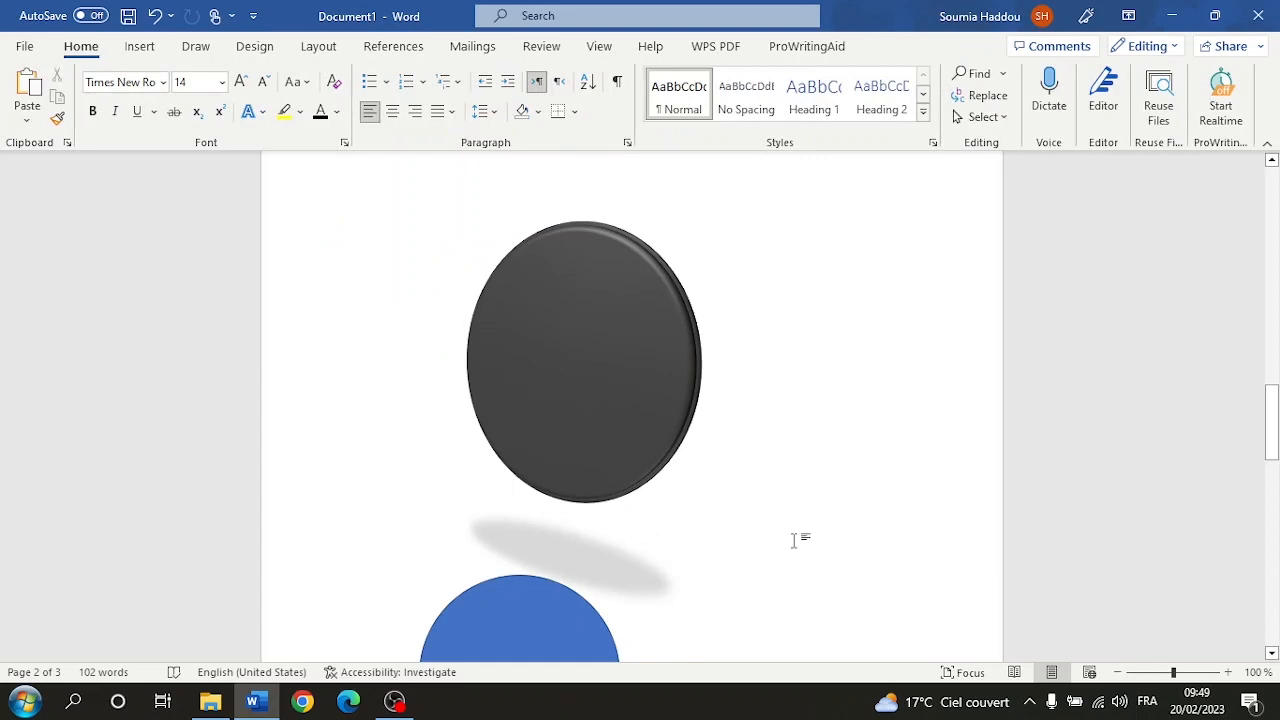
Delete the small blue circle and the large gray circle from the page.
scroll(788, 509, down, 3)
click(558, 503)
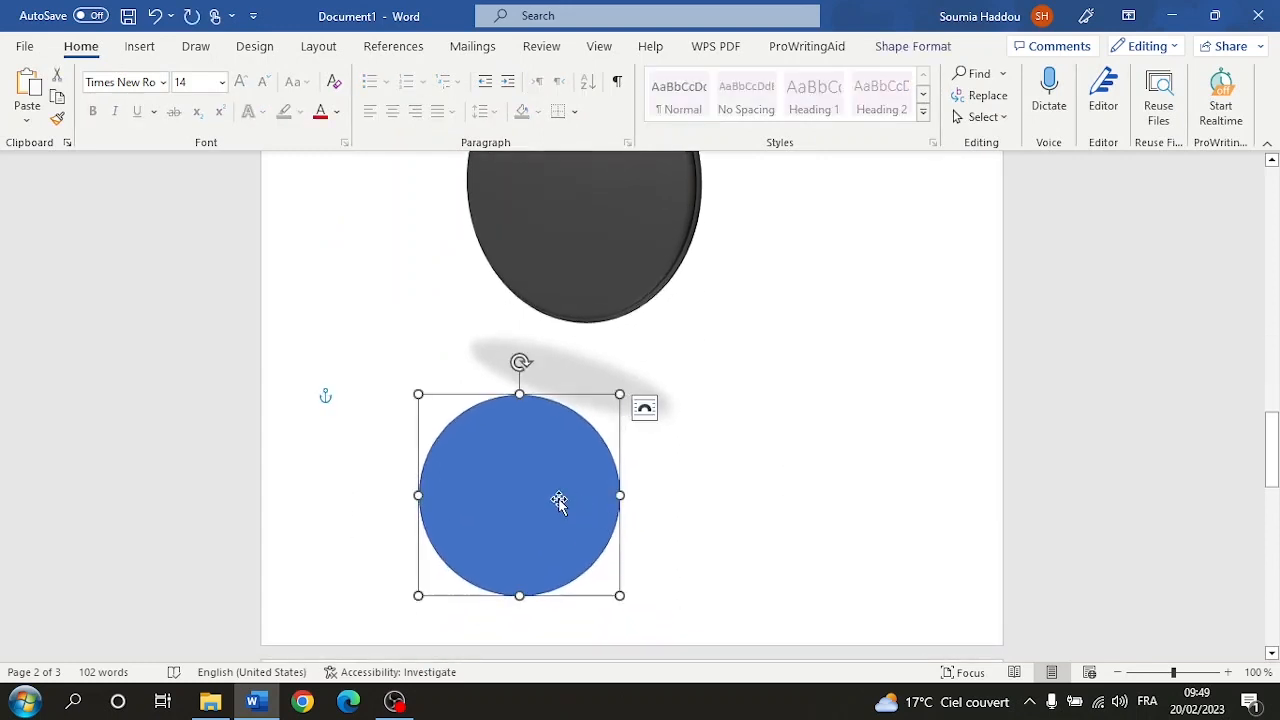
key(Delete)
scroll(565, 490, up, 4)
click(586, 431)
key(Delete)
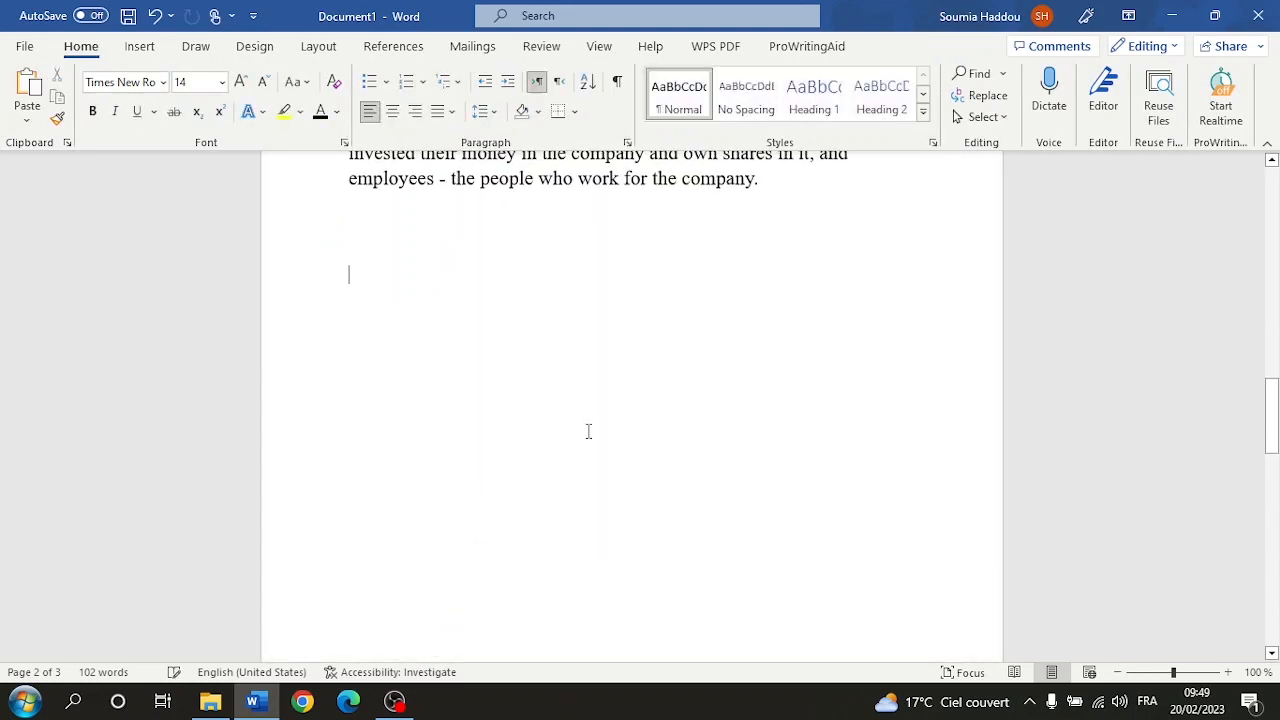
Draw a prohibition symbol about 8.4 cm in diameter from the basic shapes below the last paragraph.
click(148, 47)
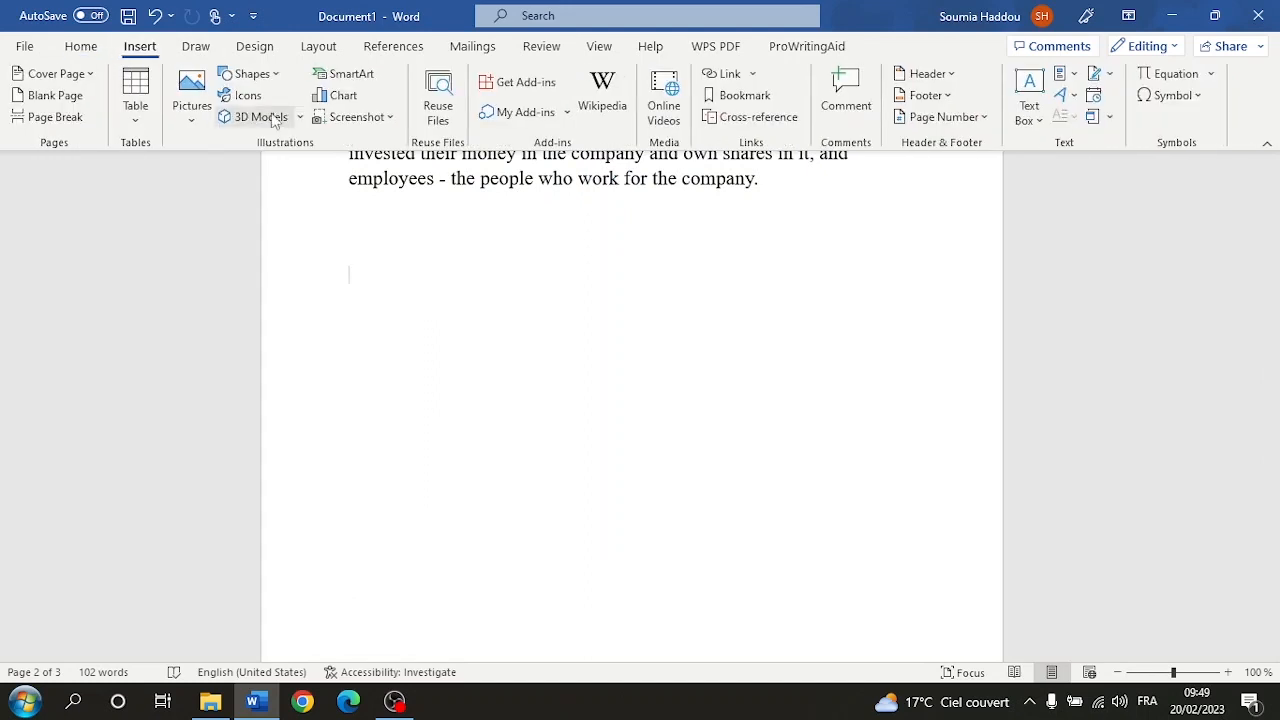
click(252, 74)
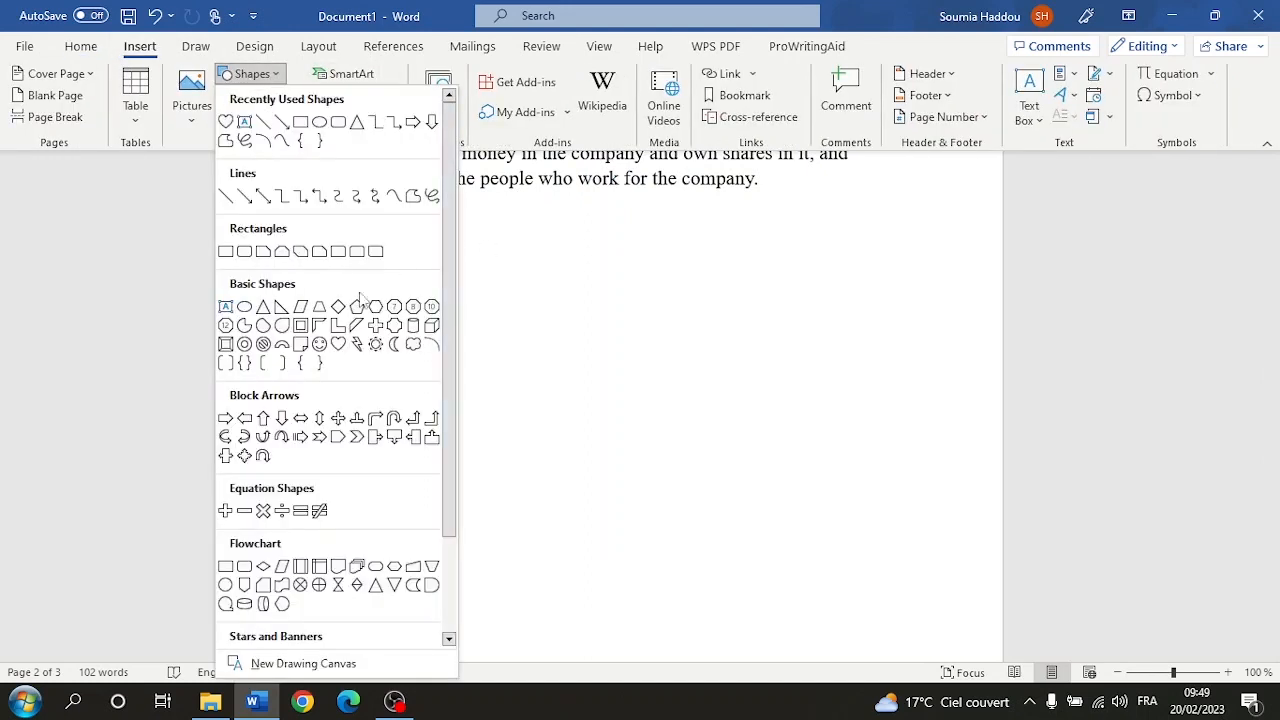
click(264, 344)
drag(424, 328, 723, 520)
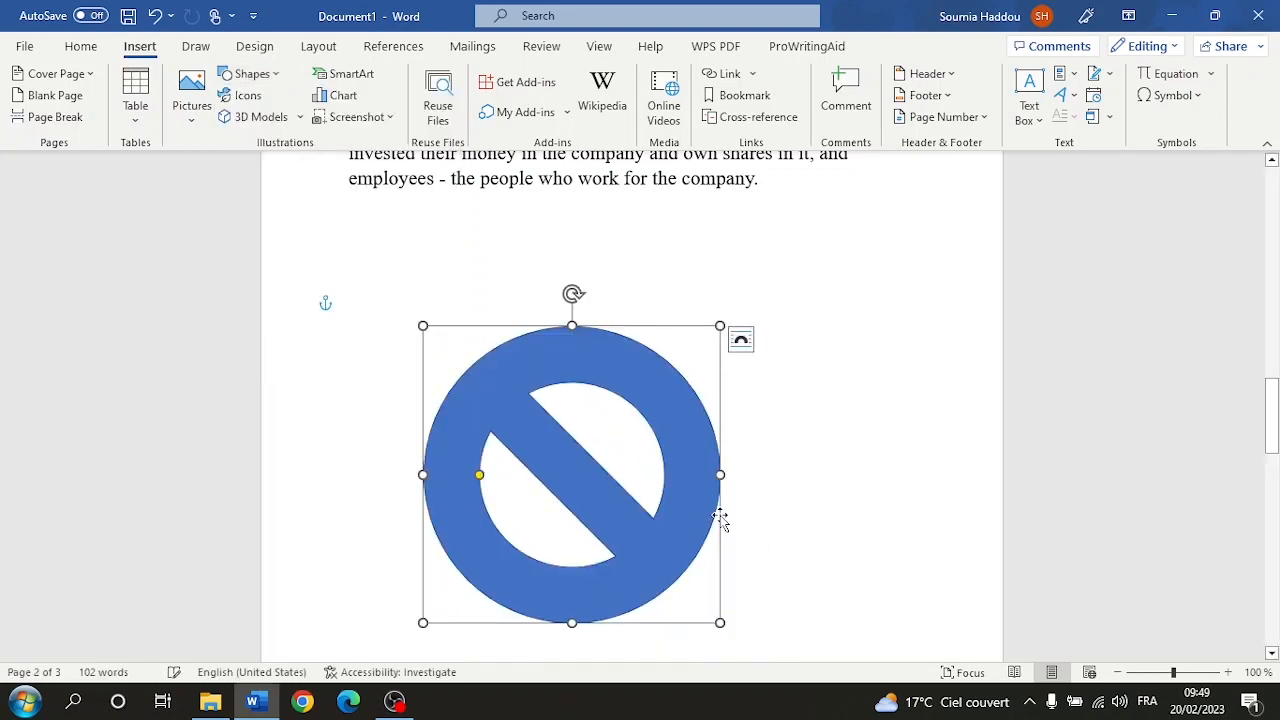
Fill the prohibition symbol with standard red, set it to no outline, and deselect it.
click(446, 78)
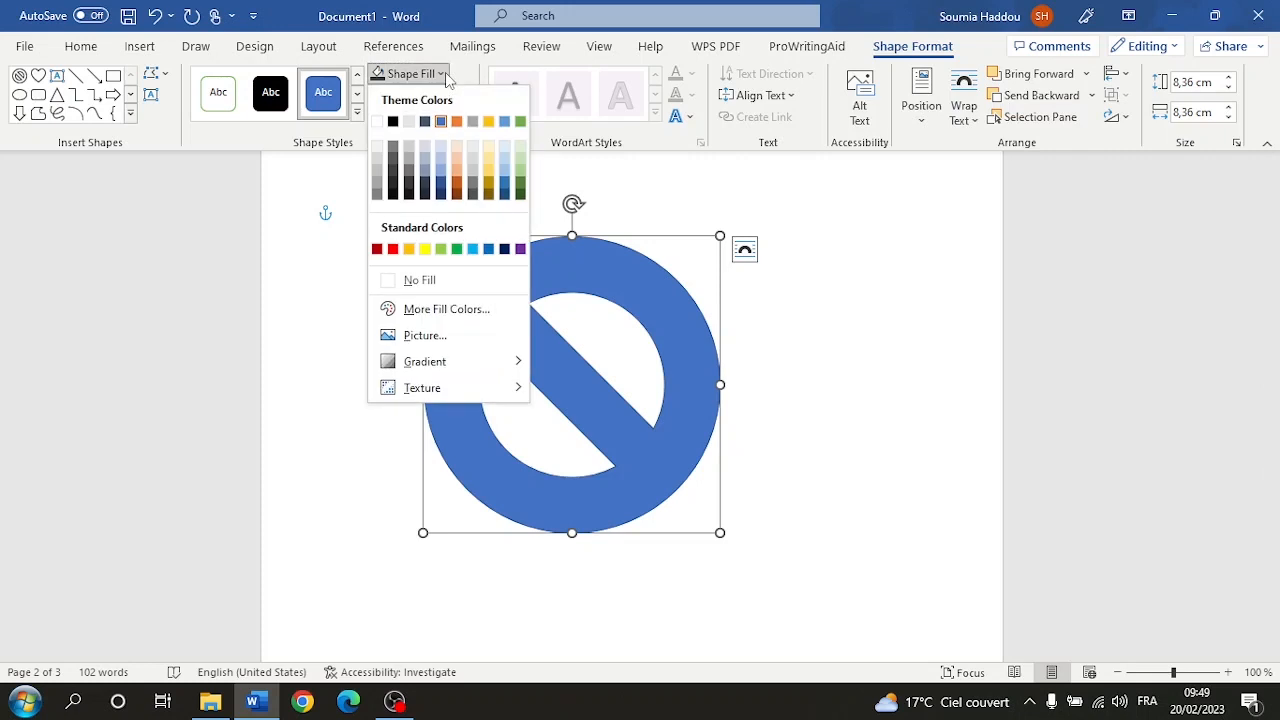
click(394, 246)
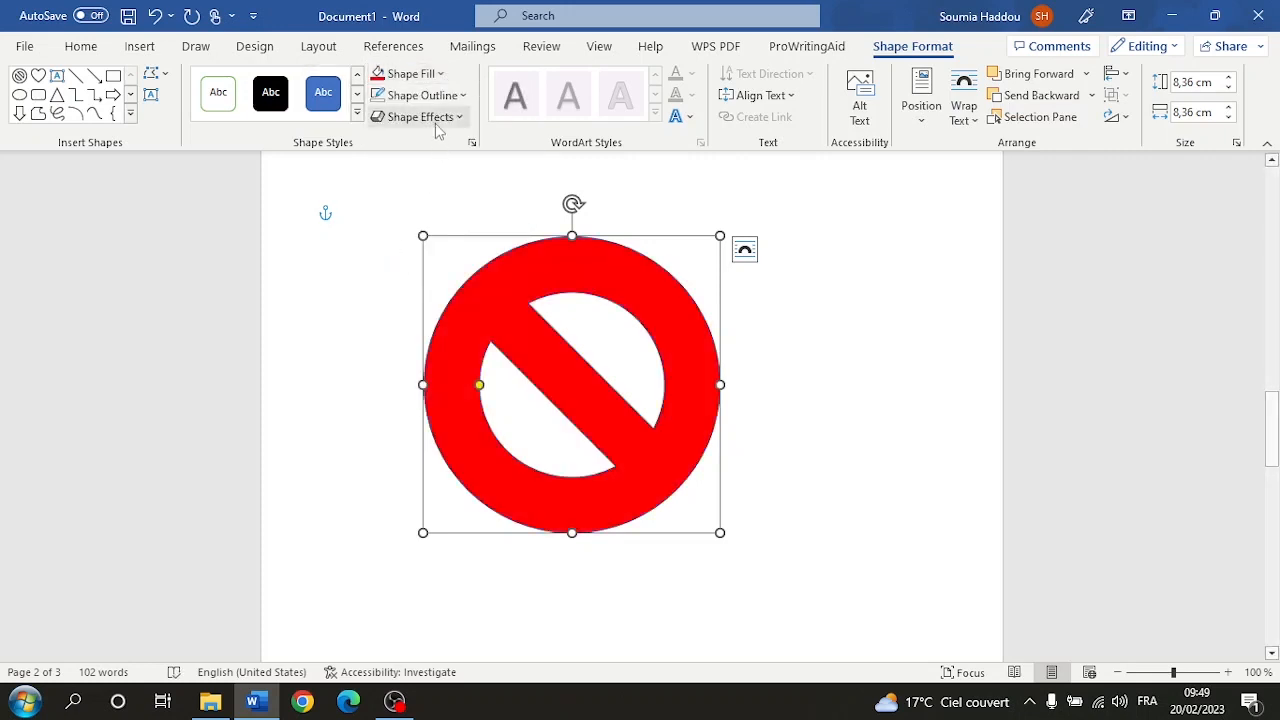
click(464, 96)
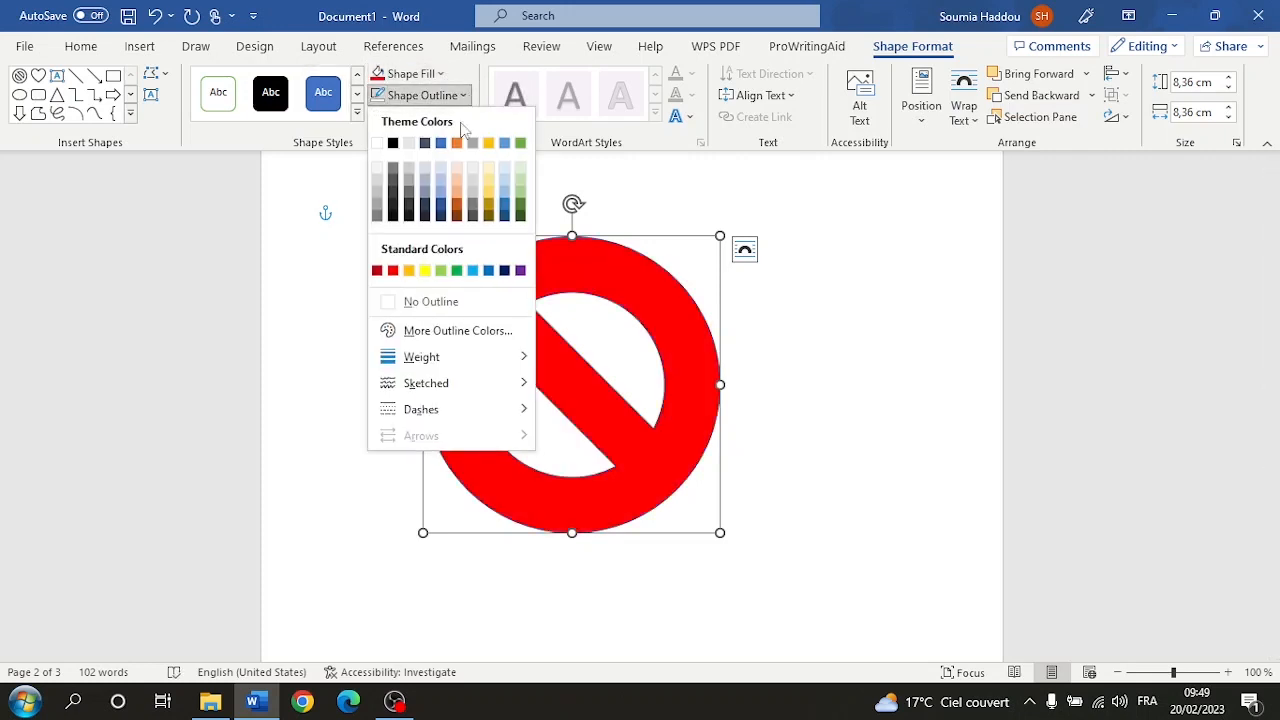
click(431, 302)
click(906, 398)
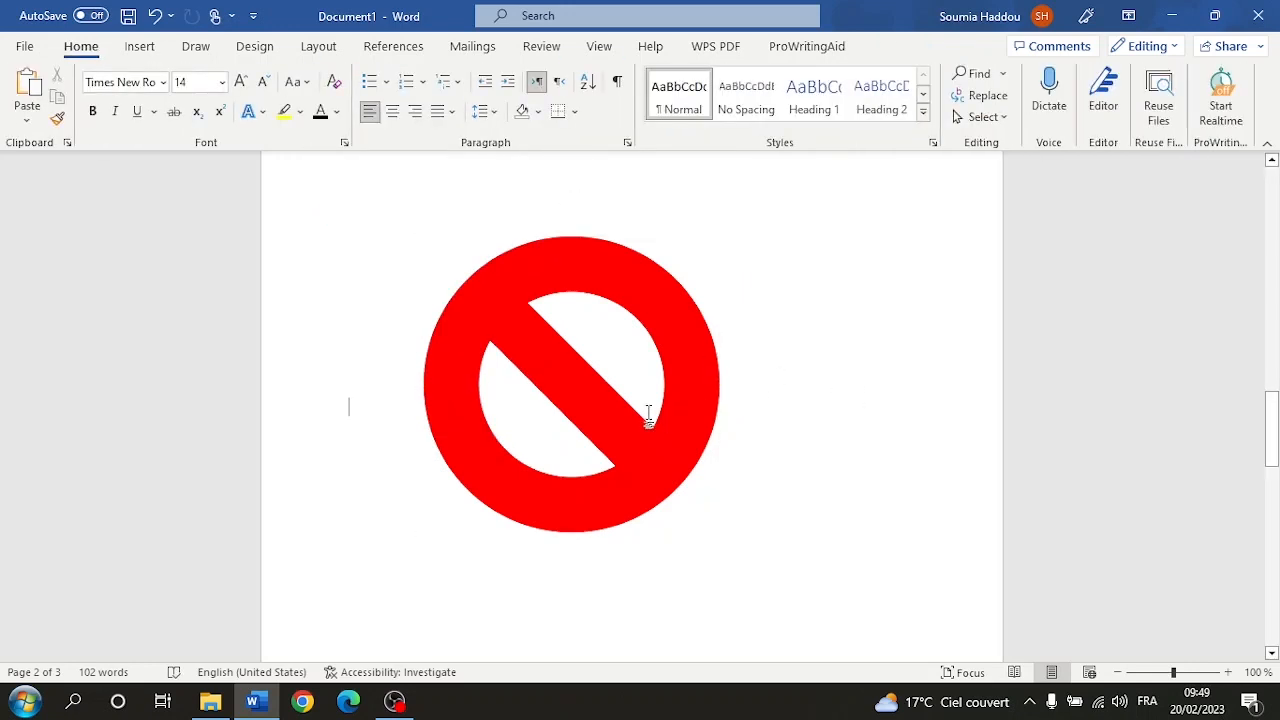
Apply the fourth bevel preset in the second row to the red prohibition symbol and deselect it.
click(679, 427)
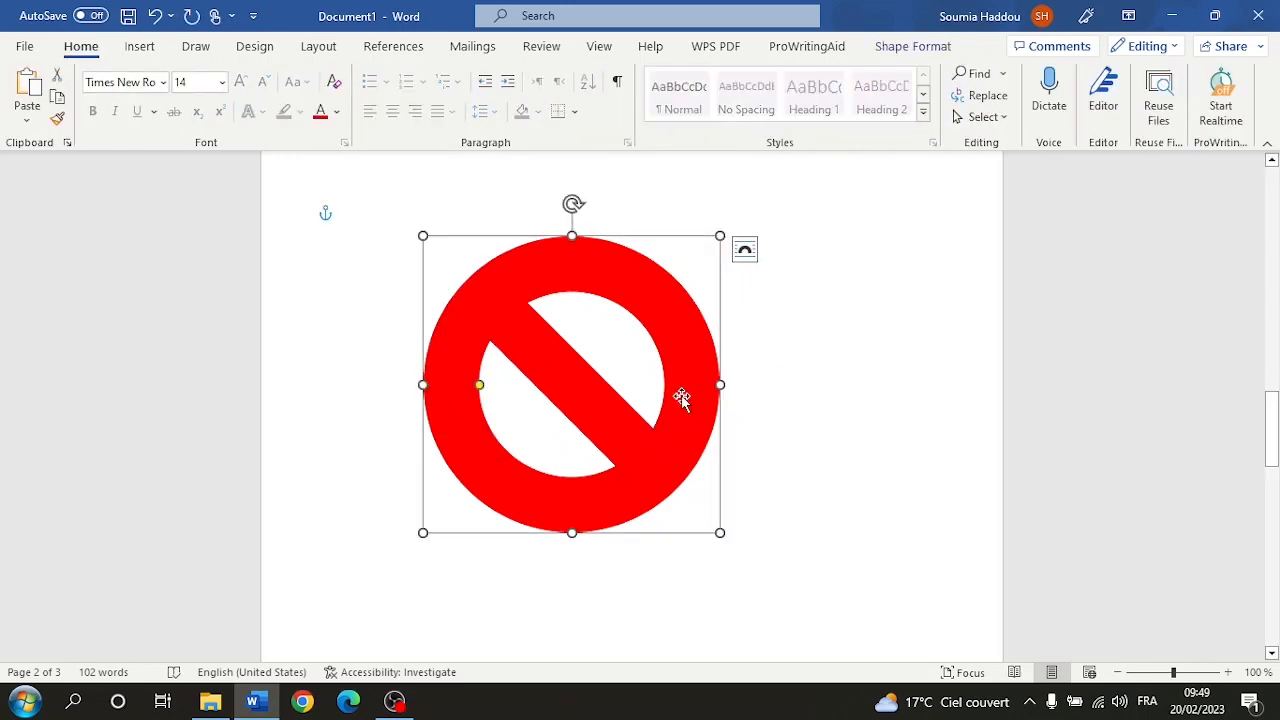
click(880, 47)
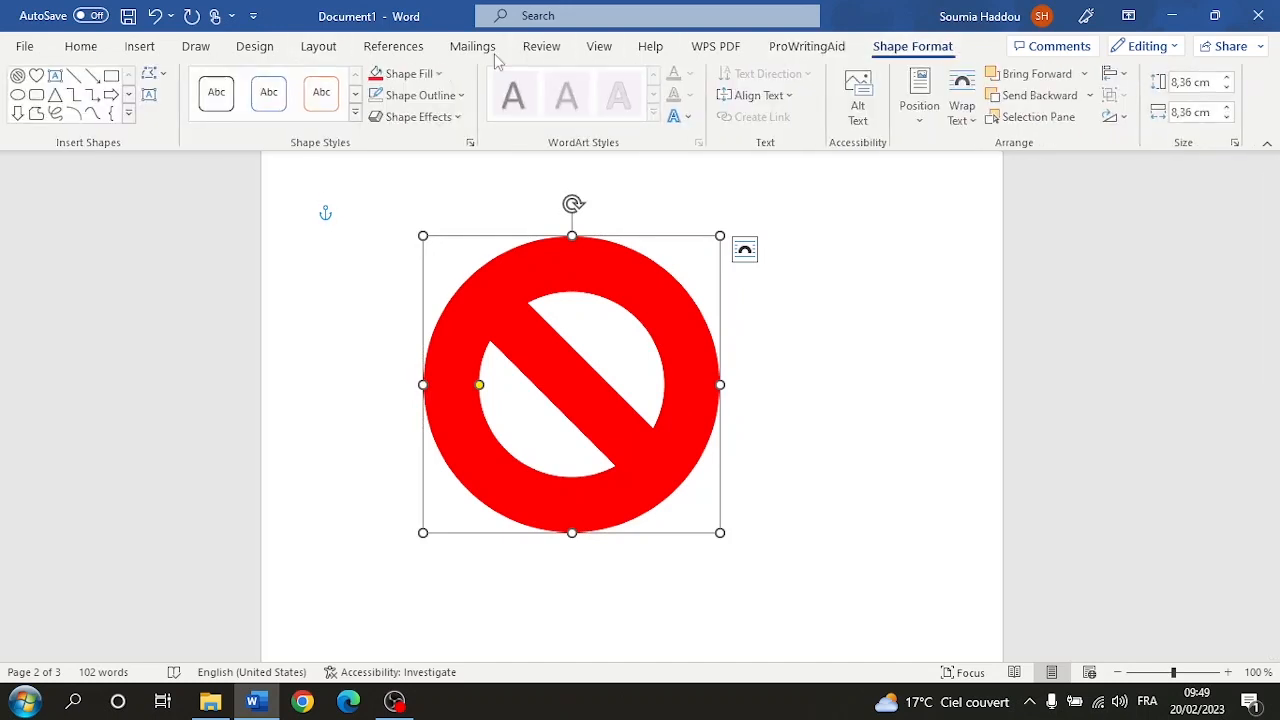
click(420, 117)
mouse_move(474, 381)
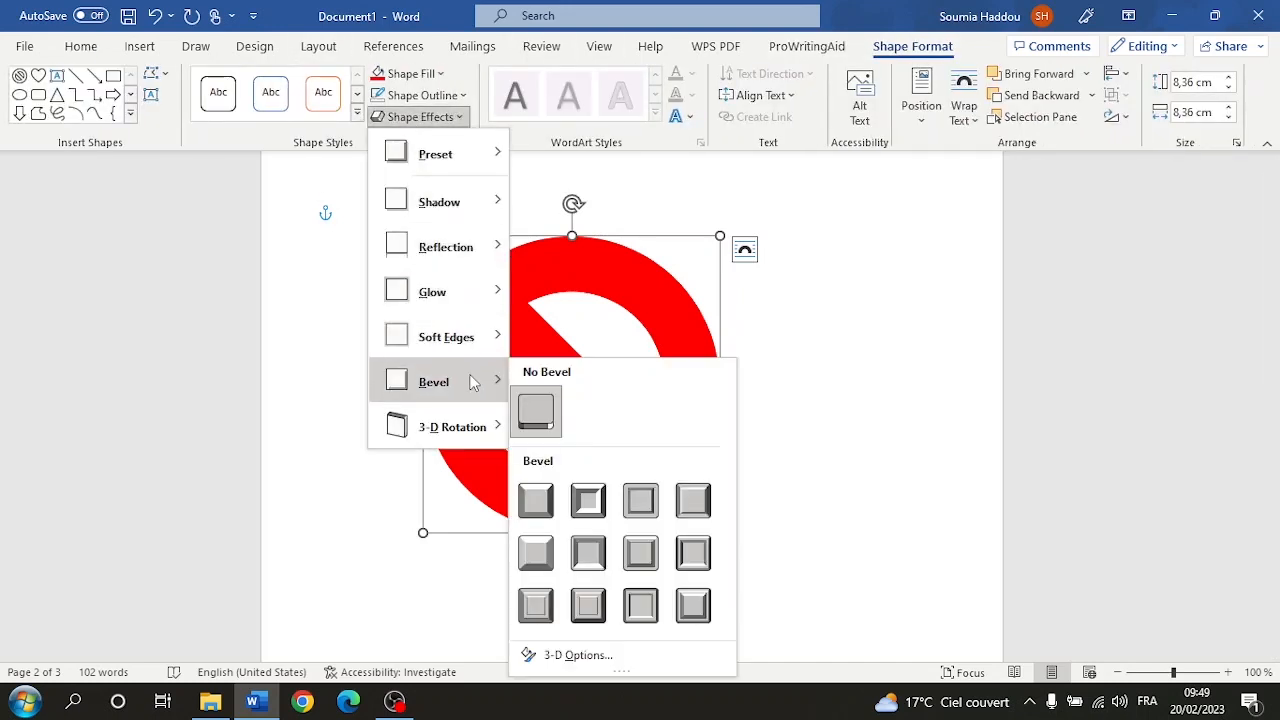
click(694, 565)
click(790, 566)
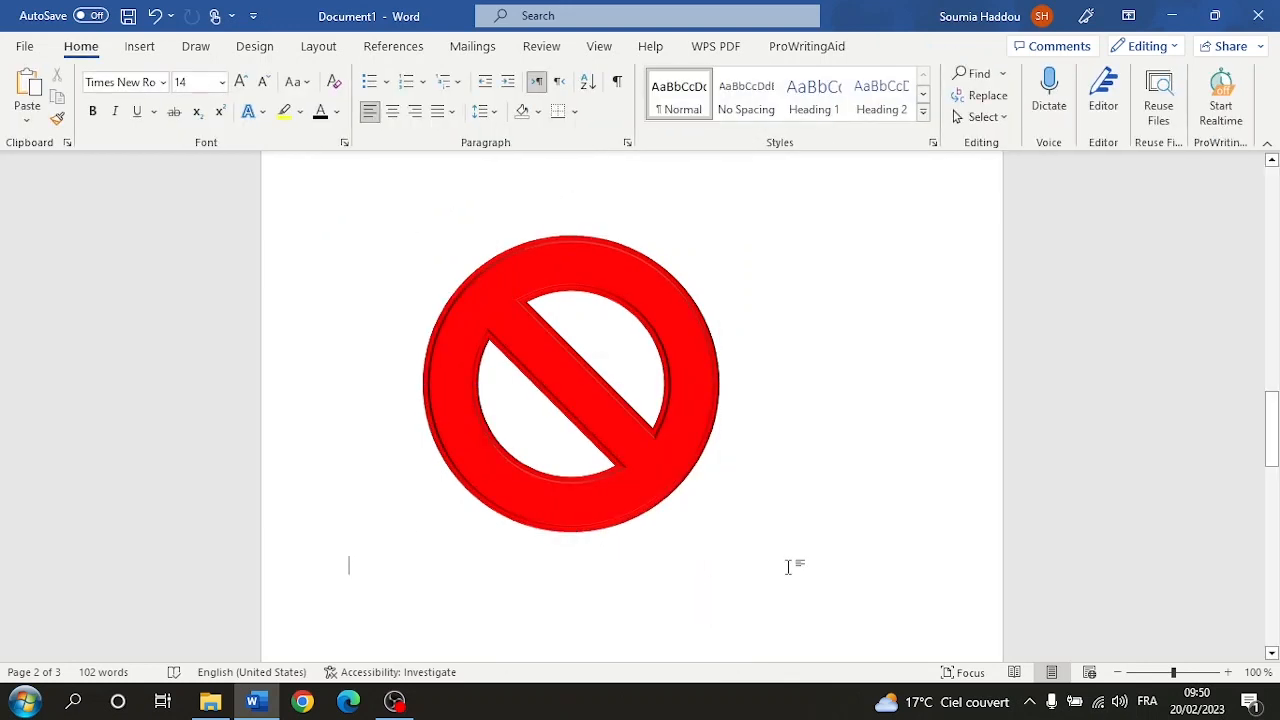
Apply the second 3-D rotation preset in the second Parallel row to the red prohibition symbol.
click(565, 485)
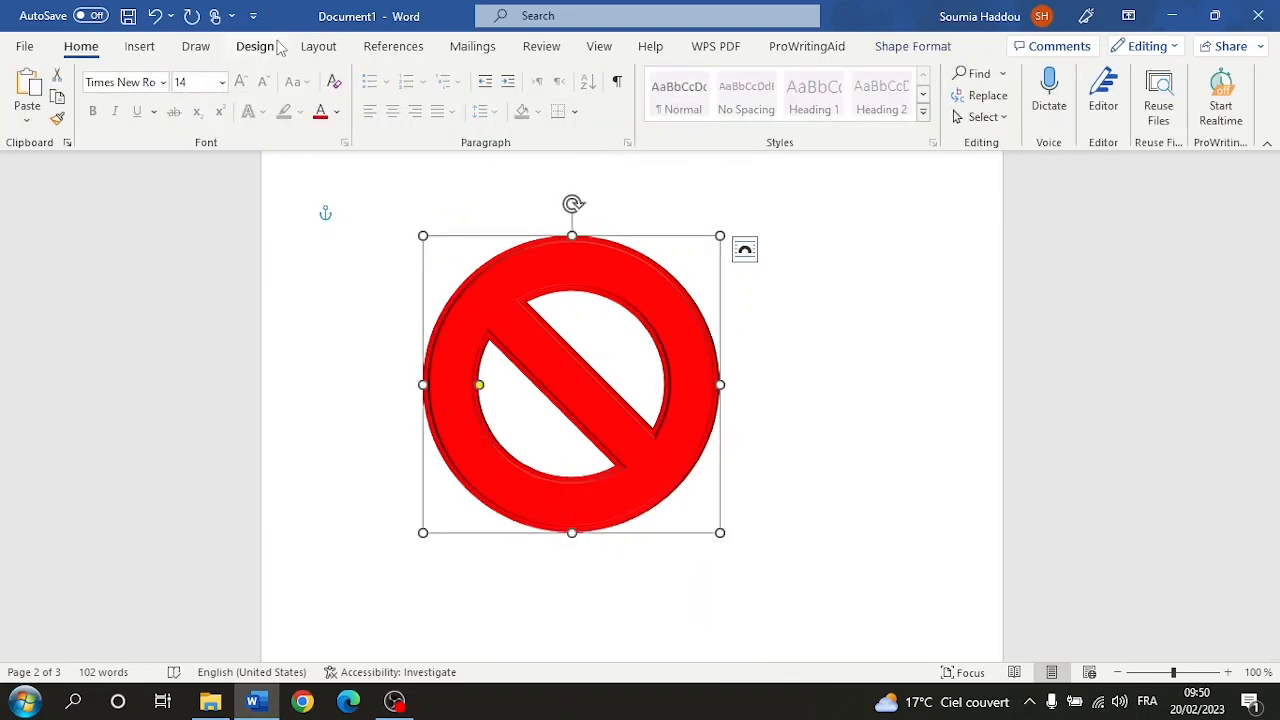
click(908, 47)
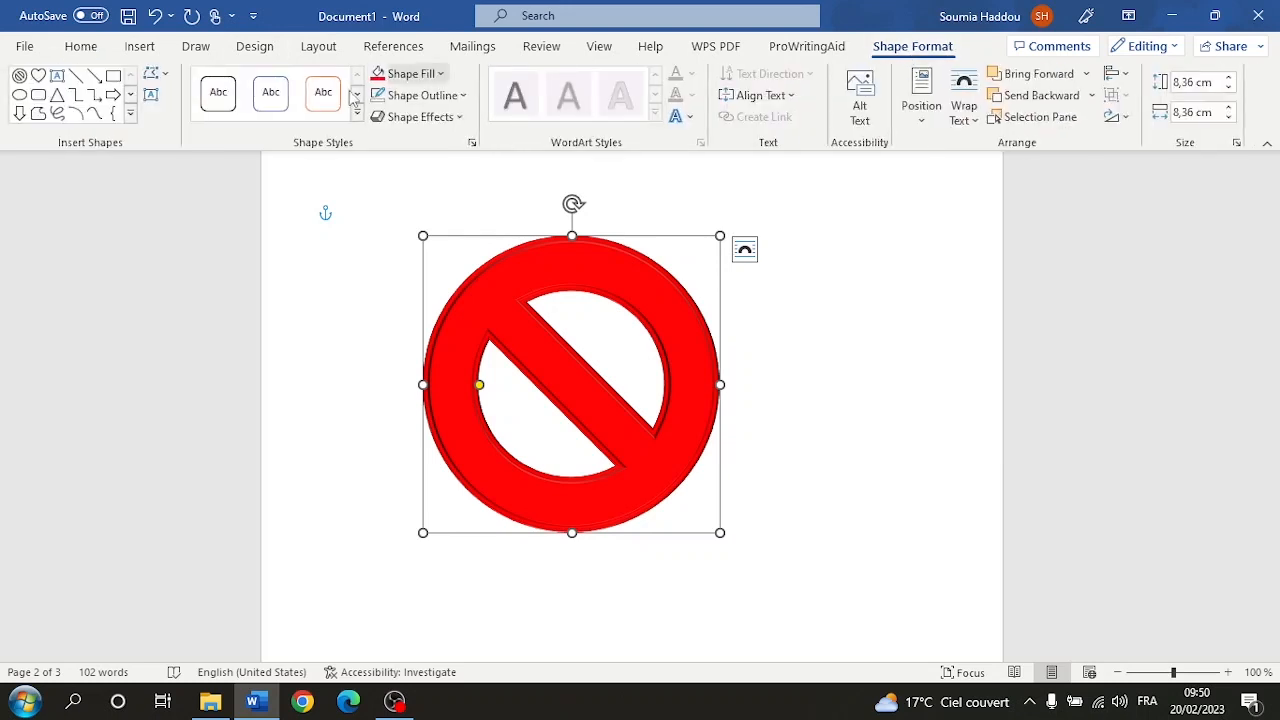
click(415, 117)
mouse_move(497, 440)
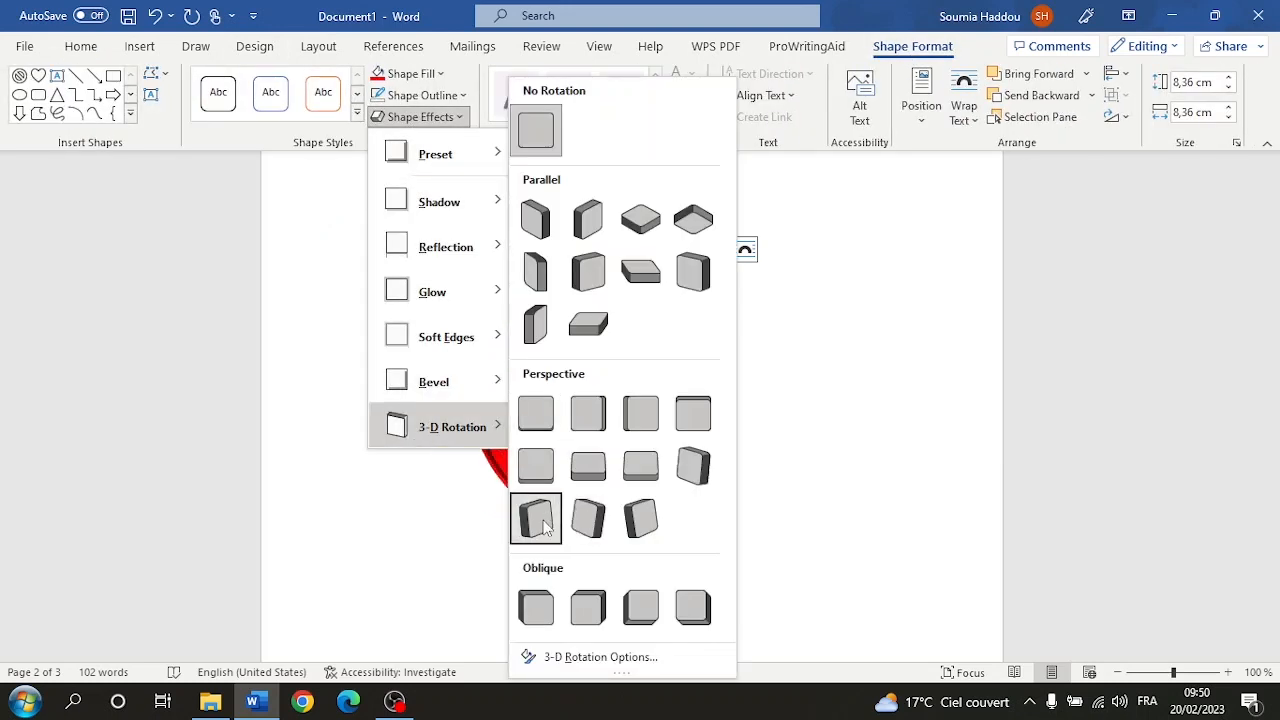
click(589, 265)
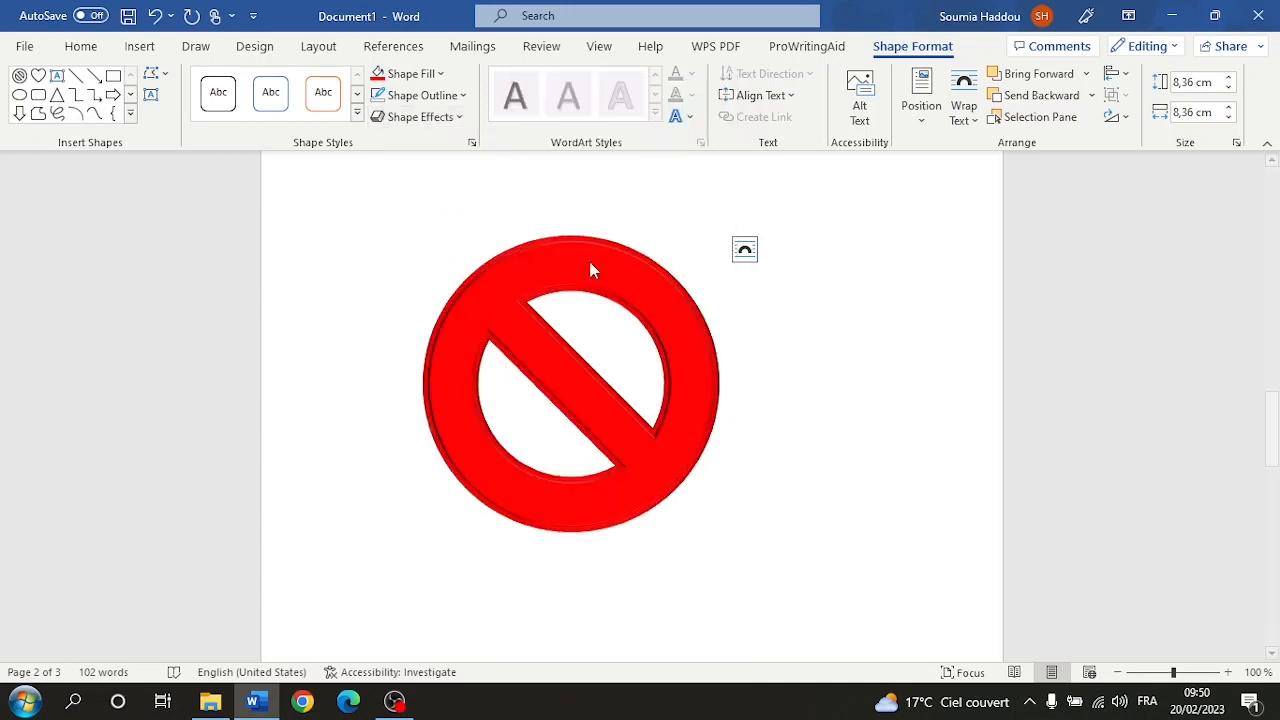
Give the prohibition symbol the third 3-D rotation preset in the third Perspective row and the first bevel preset in the third row.
click(414, 117)
mouse_move(428, 440)
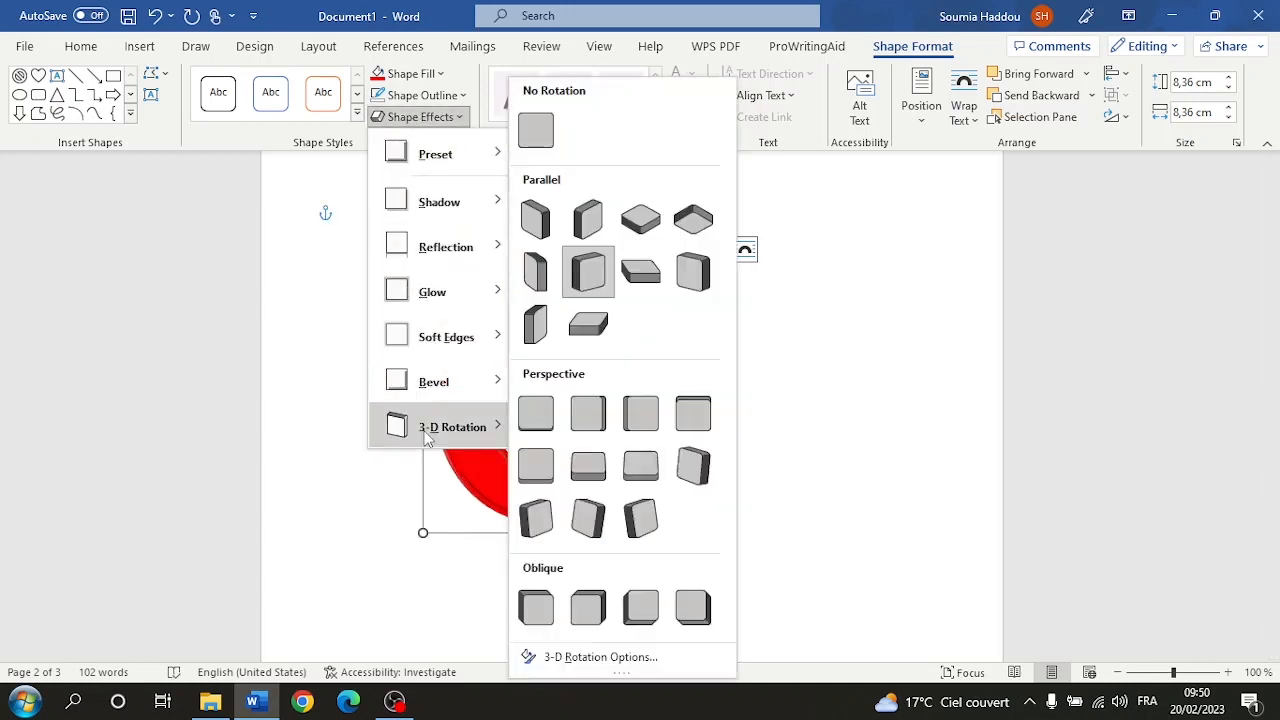
click(663, 536)
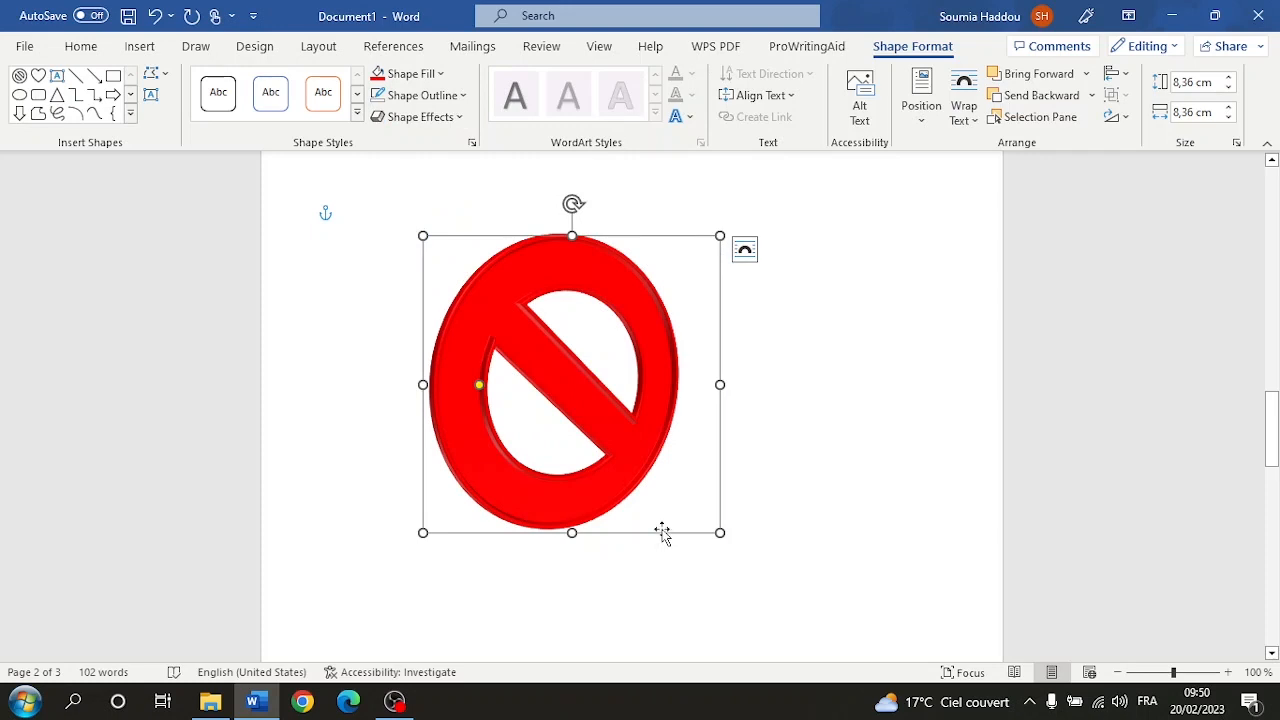
click(414, 117)
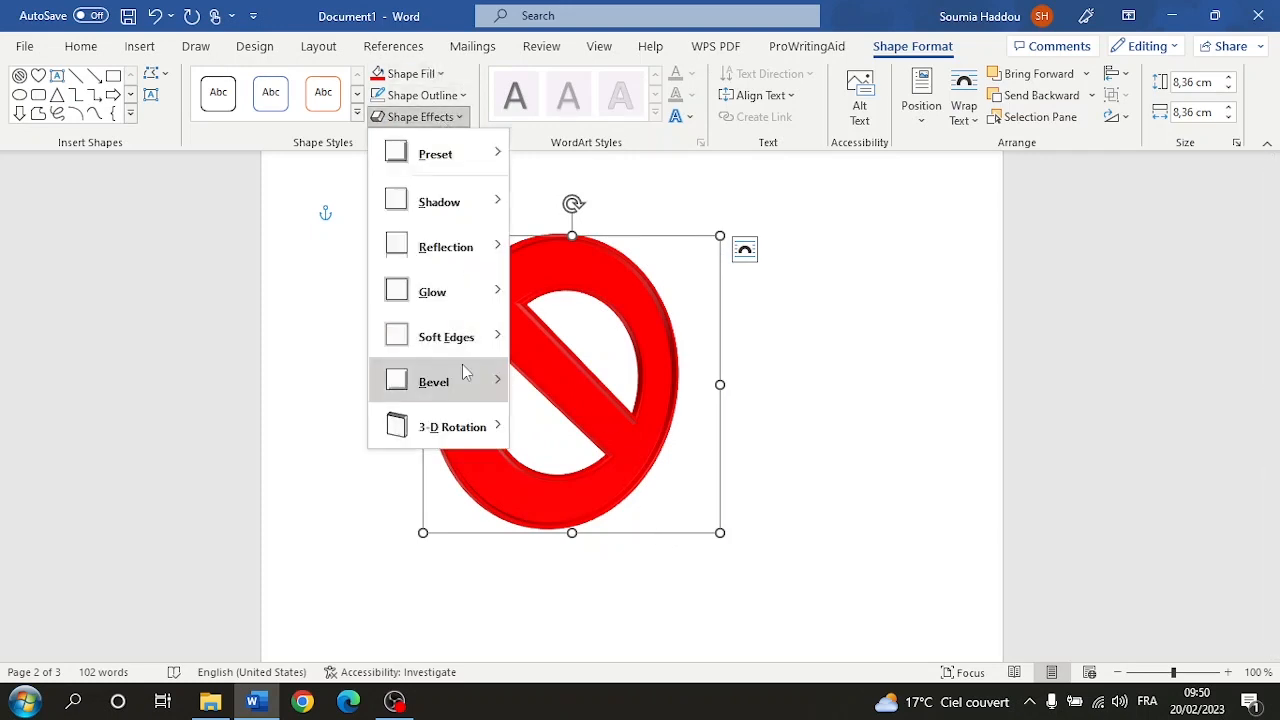
mouse_move(463, 378)
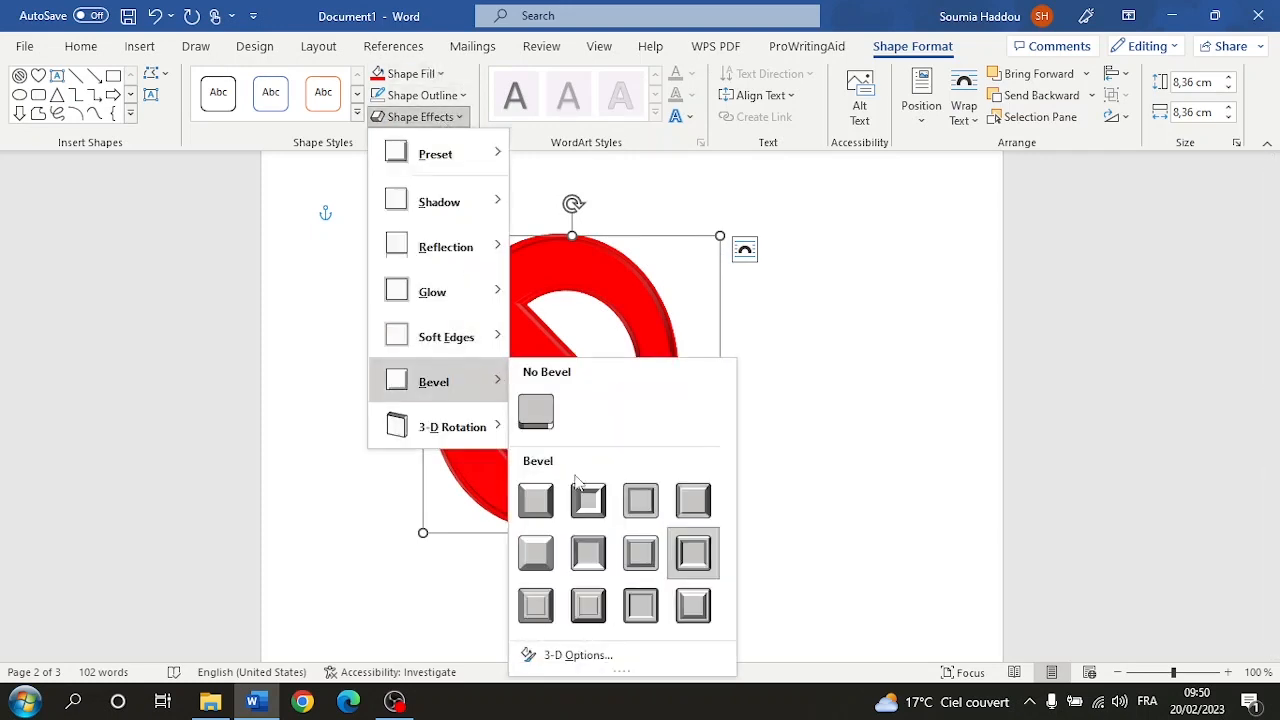
click(536, 606)
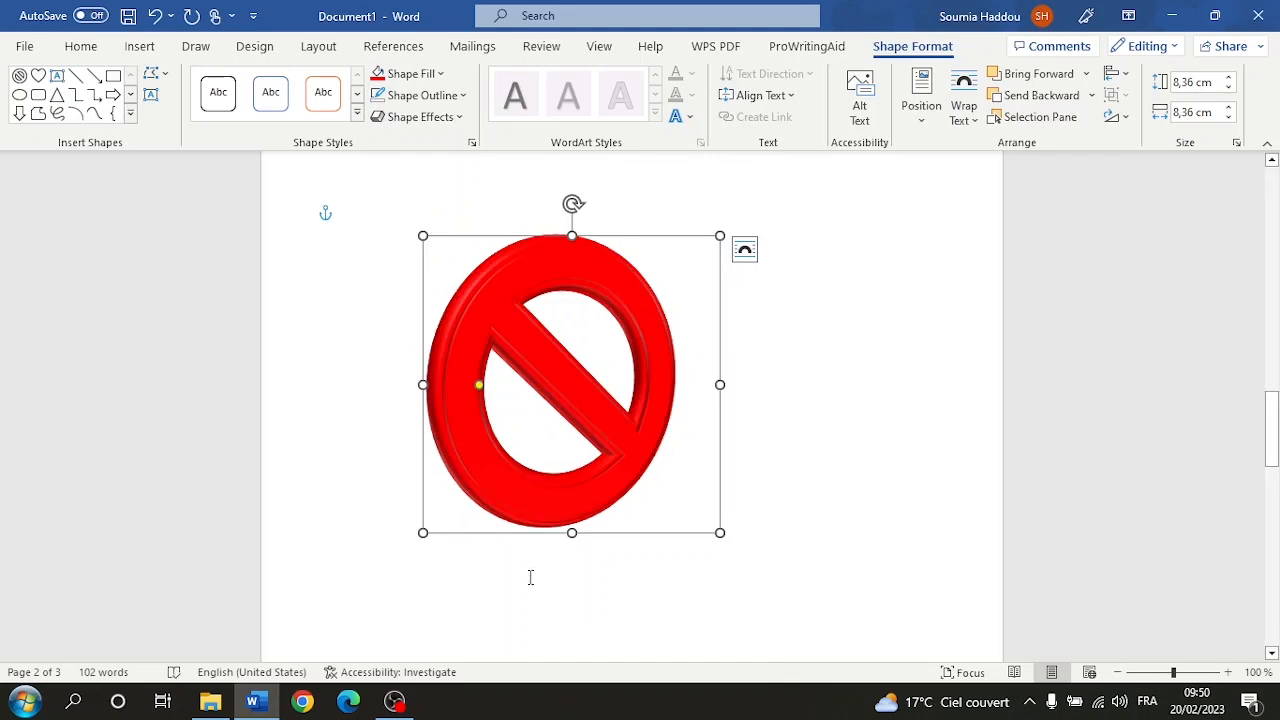
Apply the third preset in the first Perspective shadow row to the prohibition symbol.
click(414, 117)
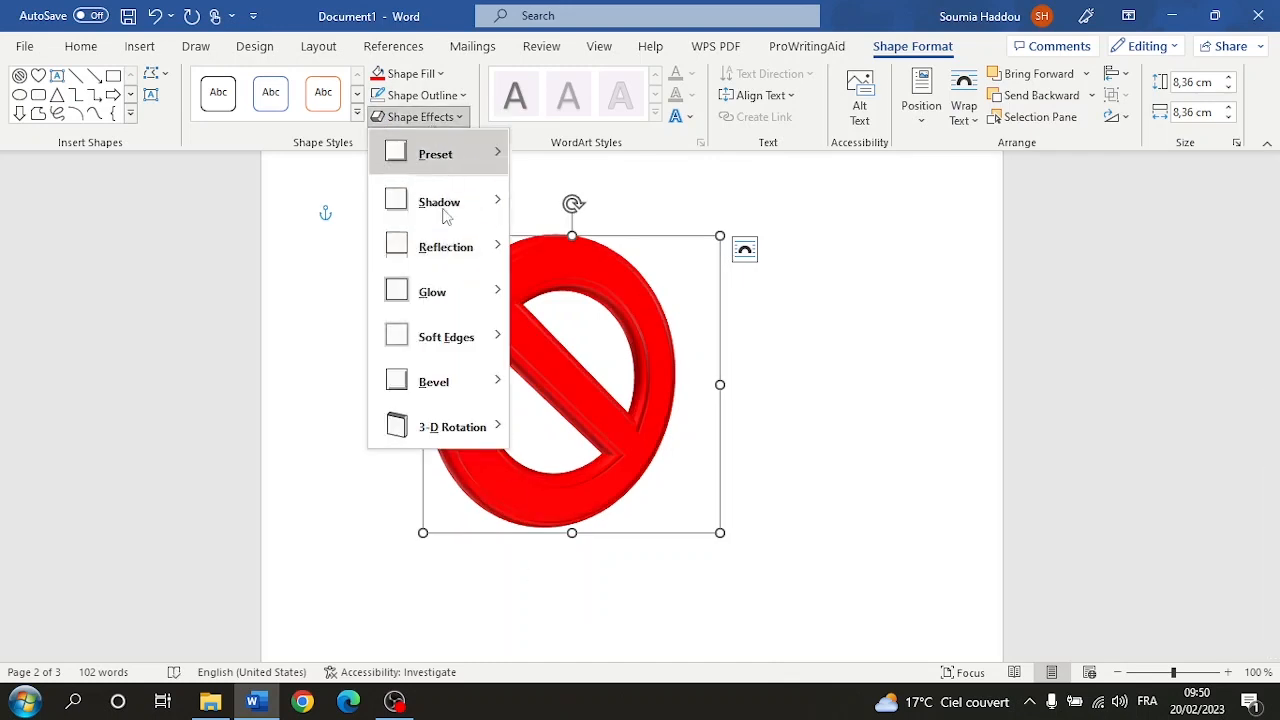
mouse_move(440, 204)
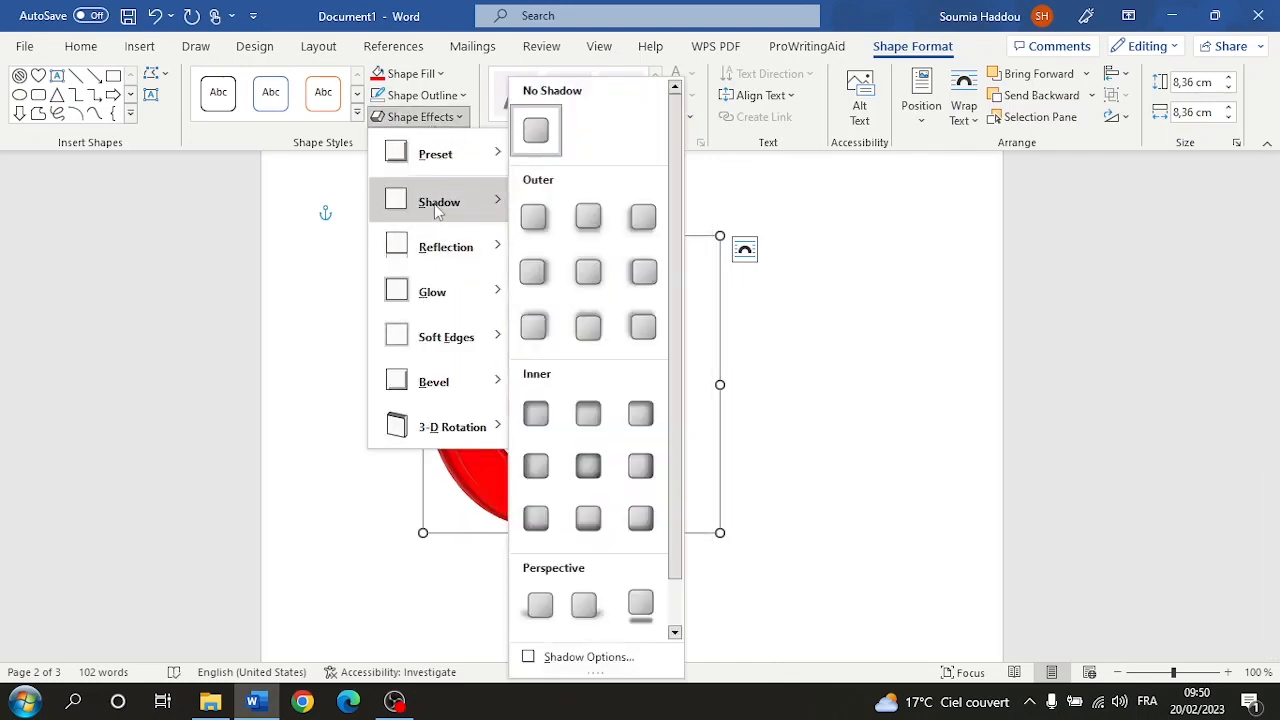
click(641, 606)
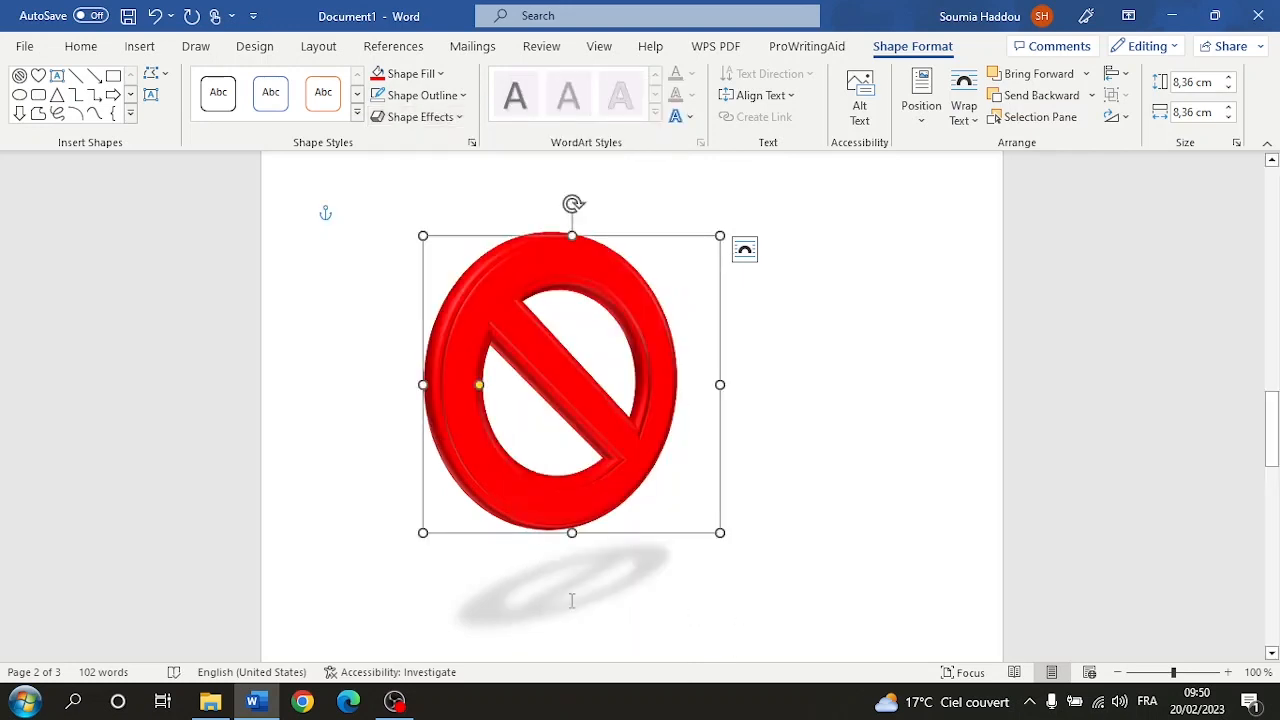
Set the prohibition symbol's shadow to the second preset in the last Perspective row.
click(440, 117)
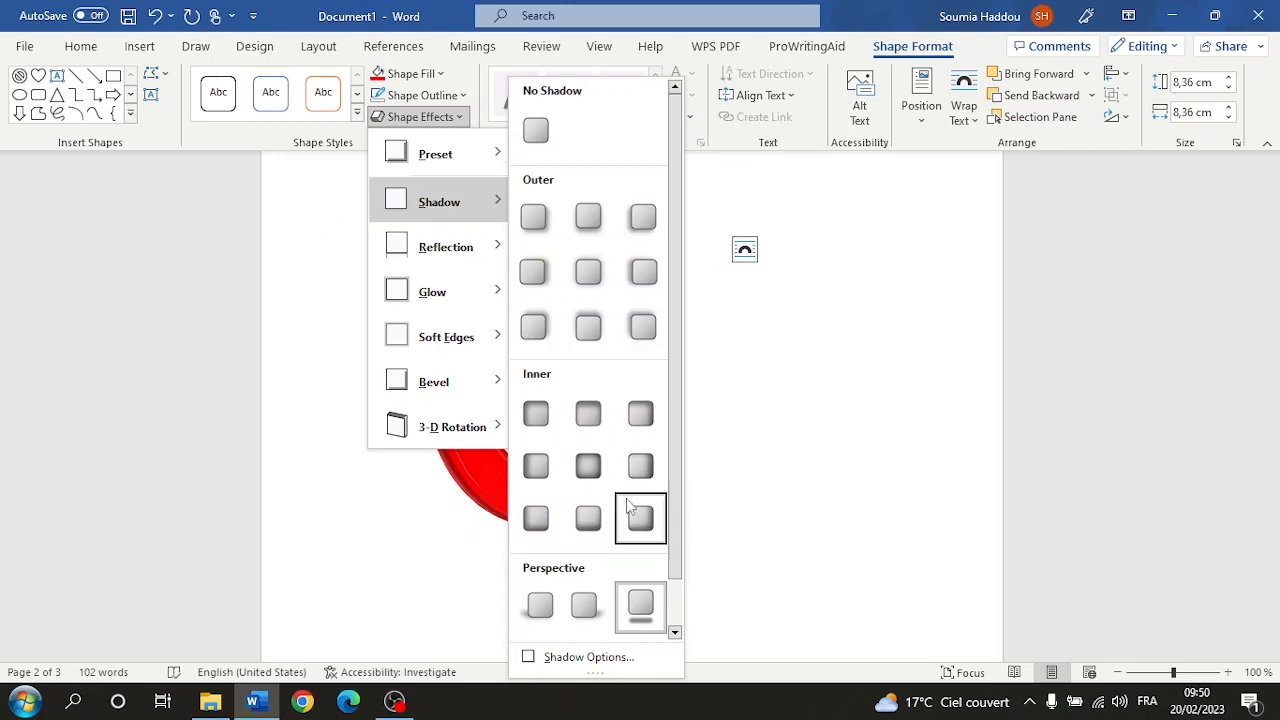
scroll(590, 600, down, 1)
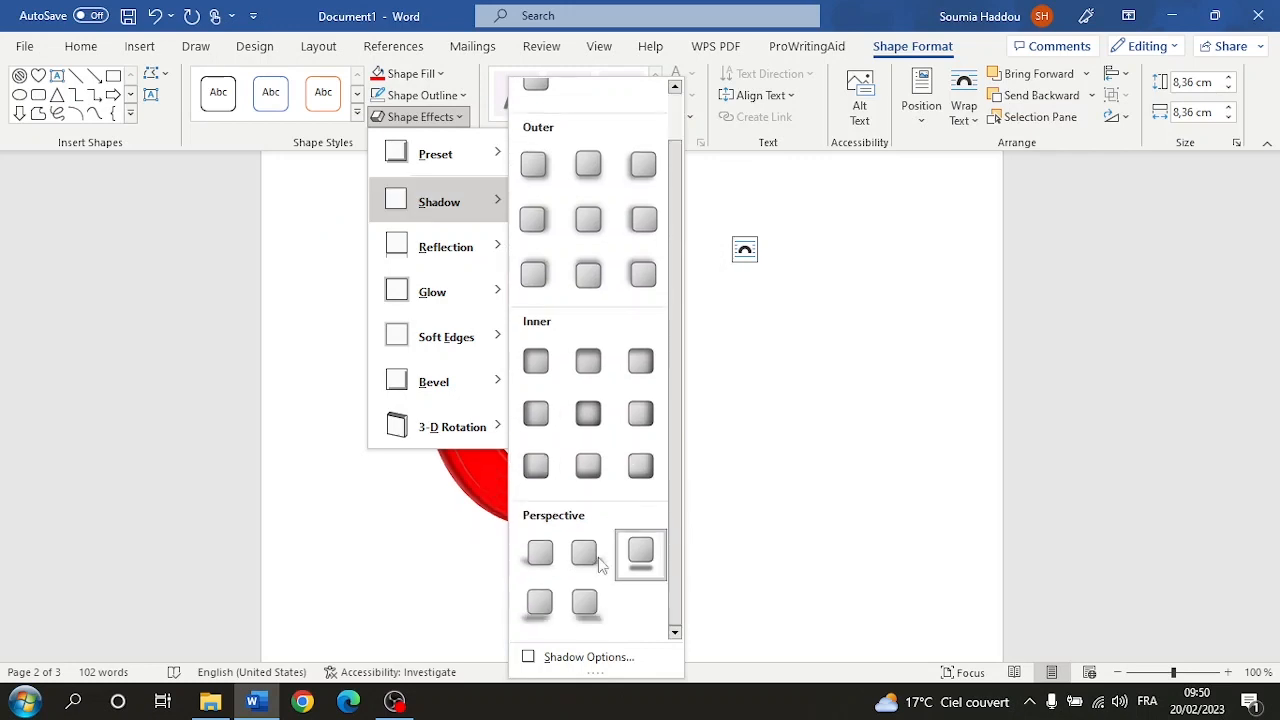
click(573, 614)
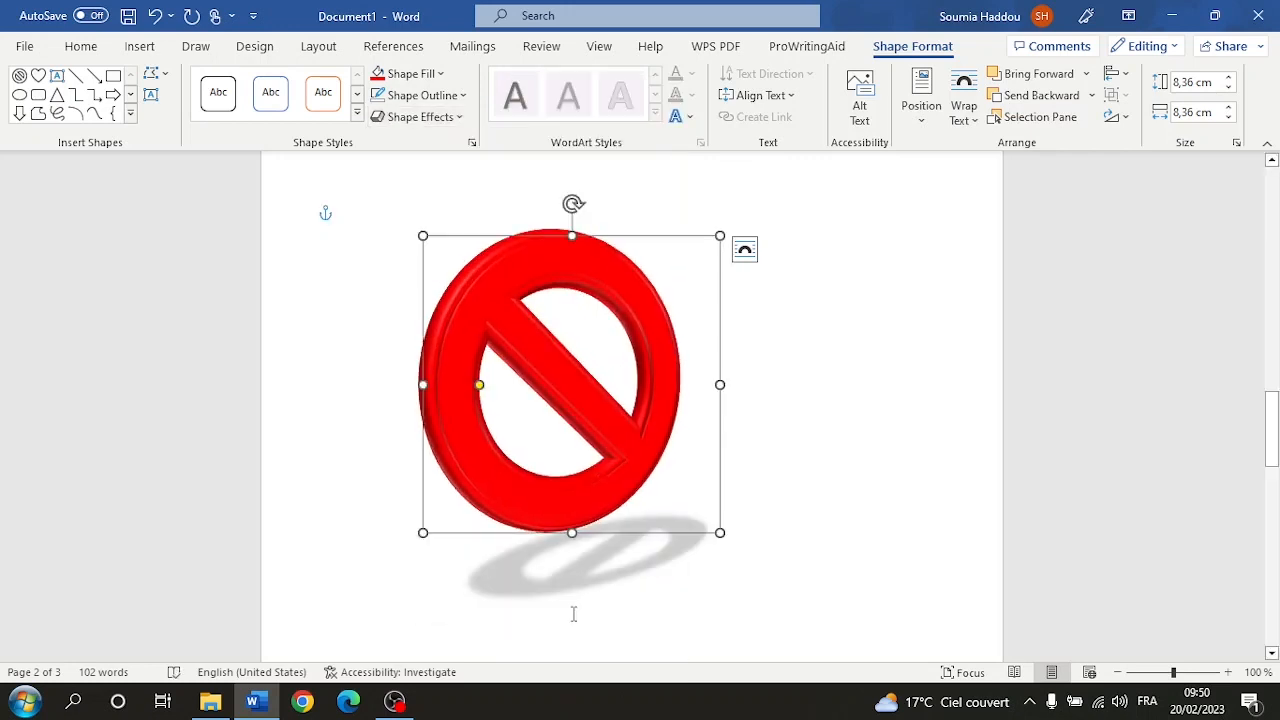
Write "Banned" on the line below the prohibition symbol's shadow.
click(573, 614)
scroll(749, 566, down, 2)
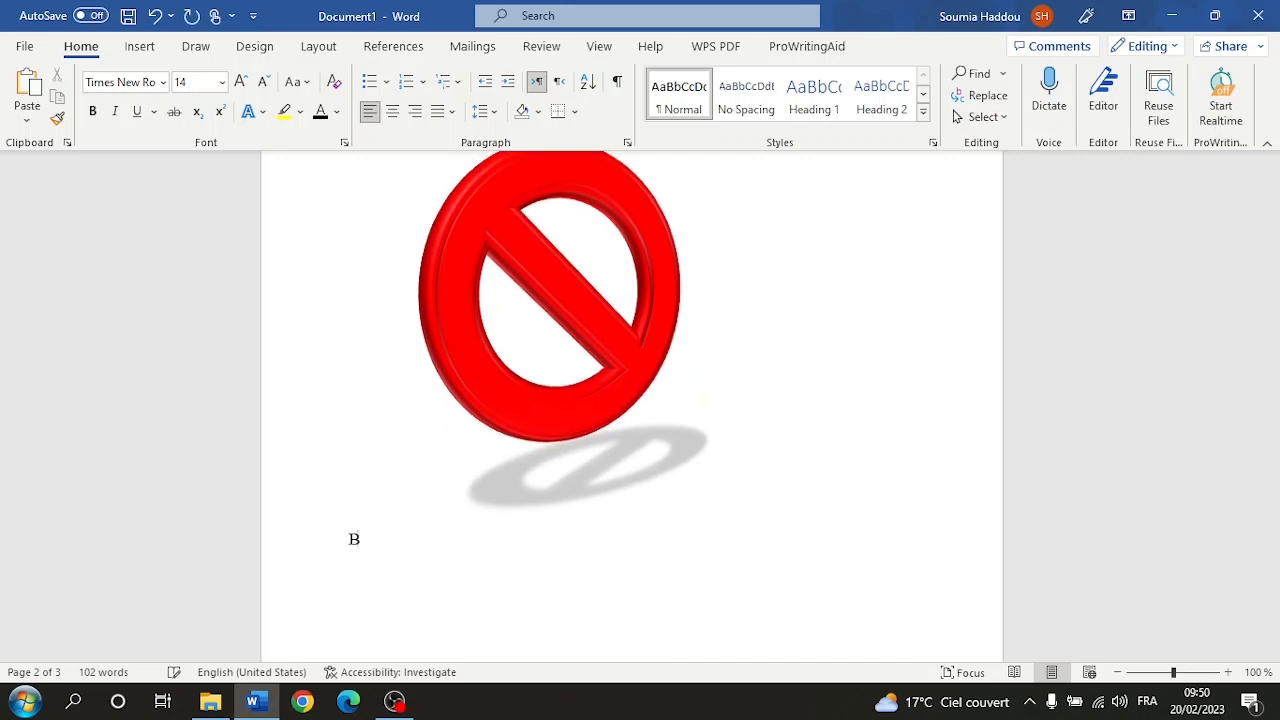
text(Banned)
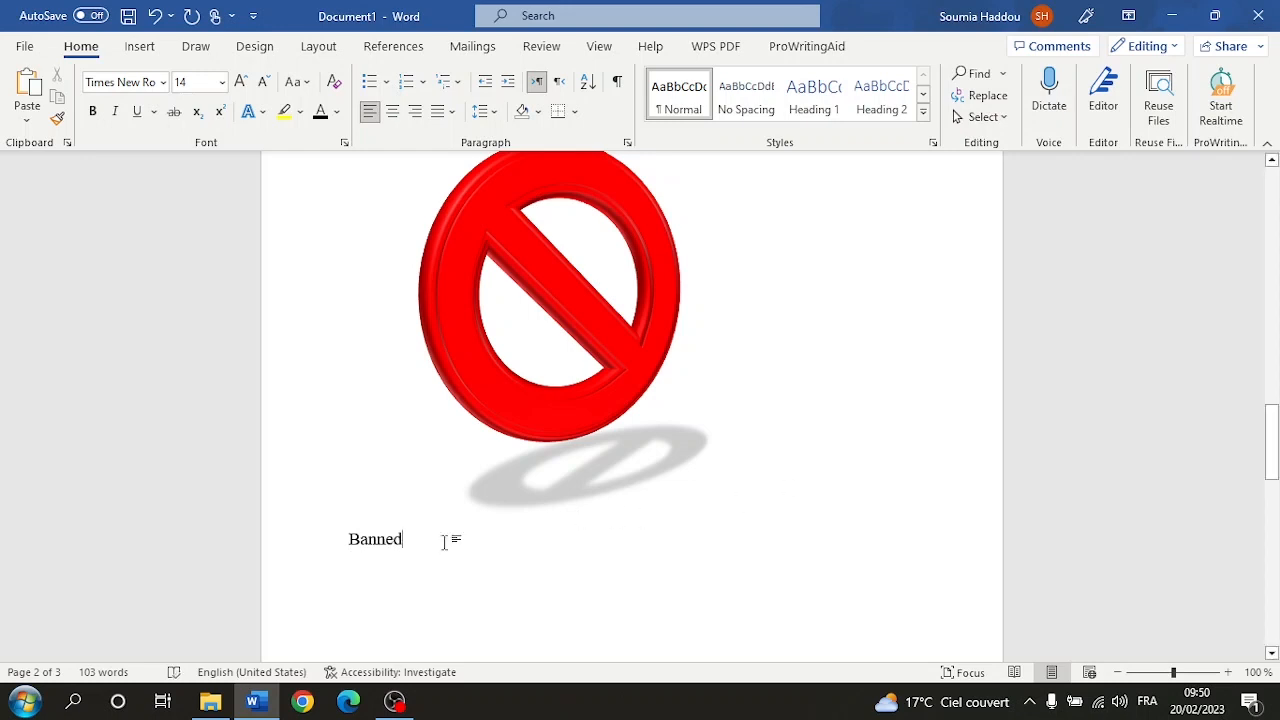
Apply the gold text effect, the fifth preset in the first row, to the word "Banned".
double_click(397, 545)
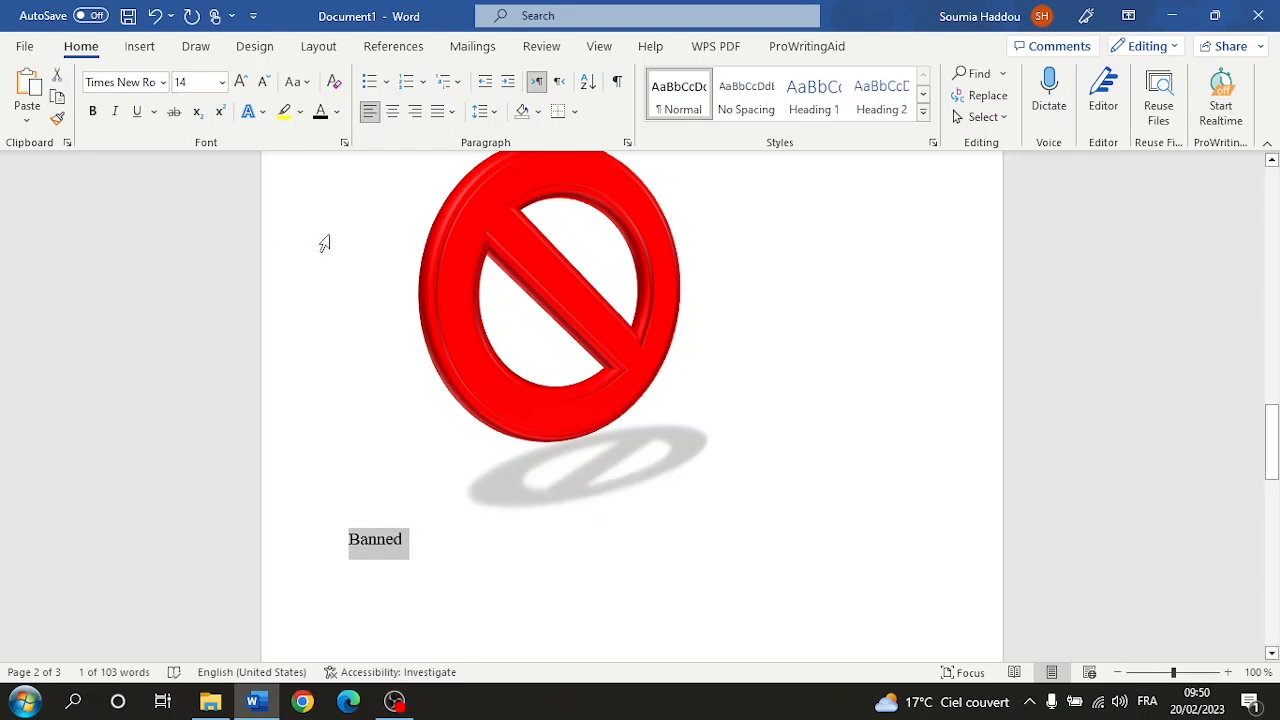
click(300, 112)
click(302, 117)
click(264, 113)
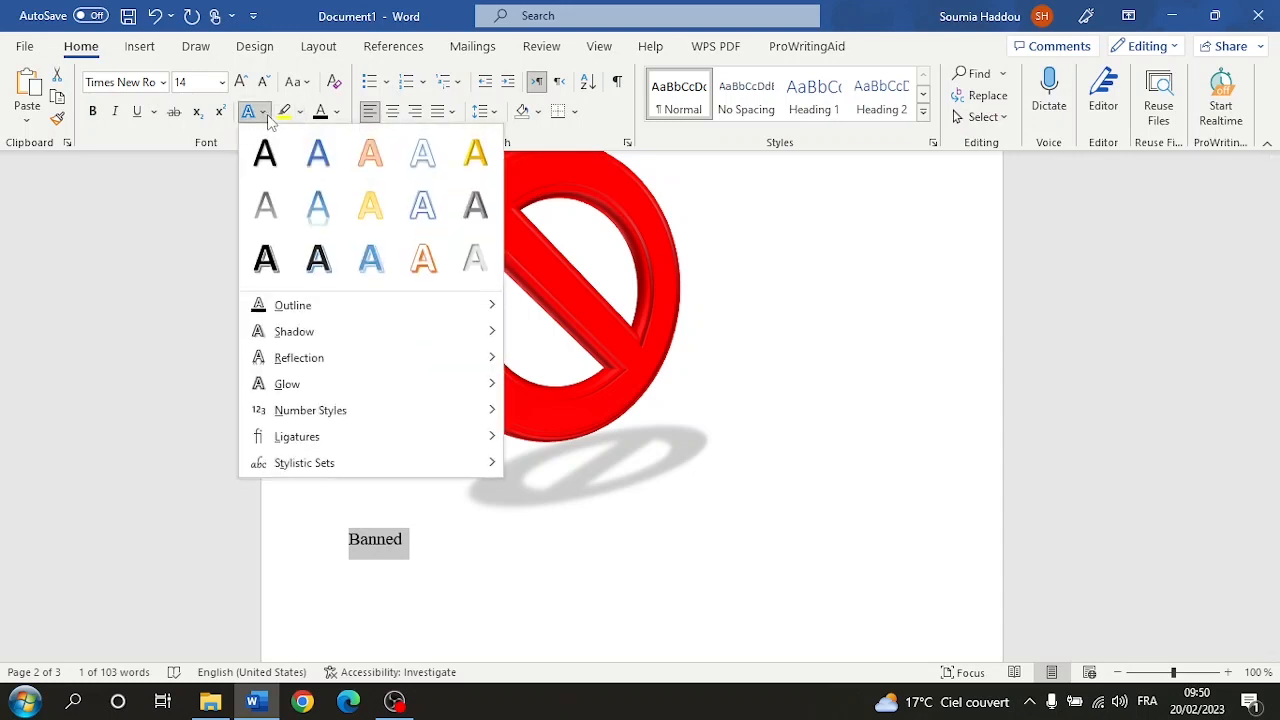
click(474, 160)
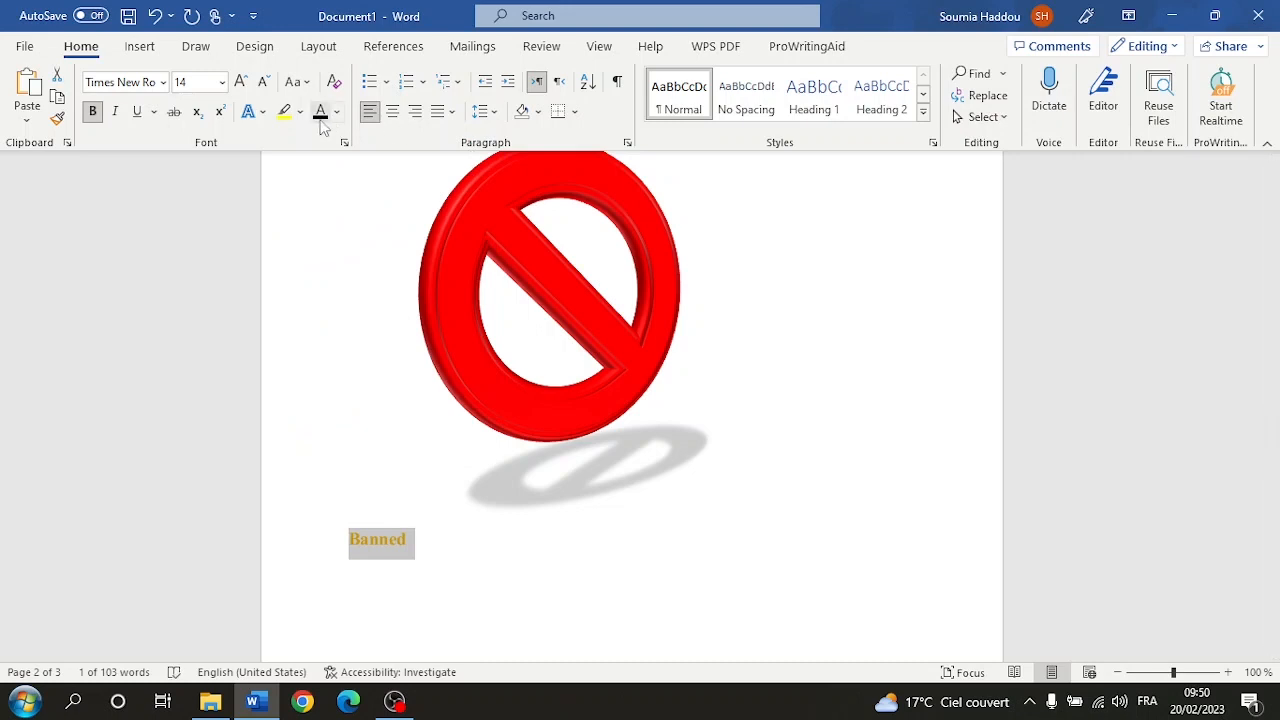
Enlarge the word "Banned" to a font size of 48.
click(242, 82)
click(242, 82)
click(242, 82)
click(242, 82)
click(242, 82)
click(242, 82)
click(242, 82)
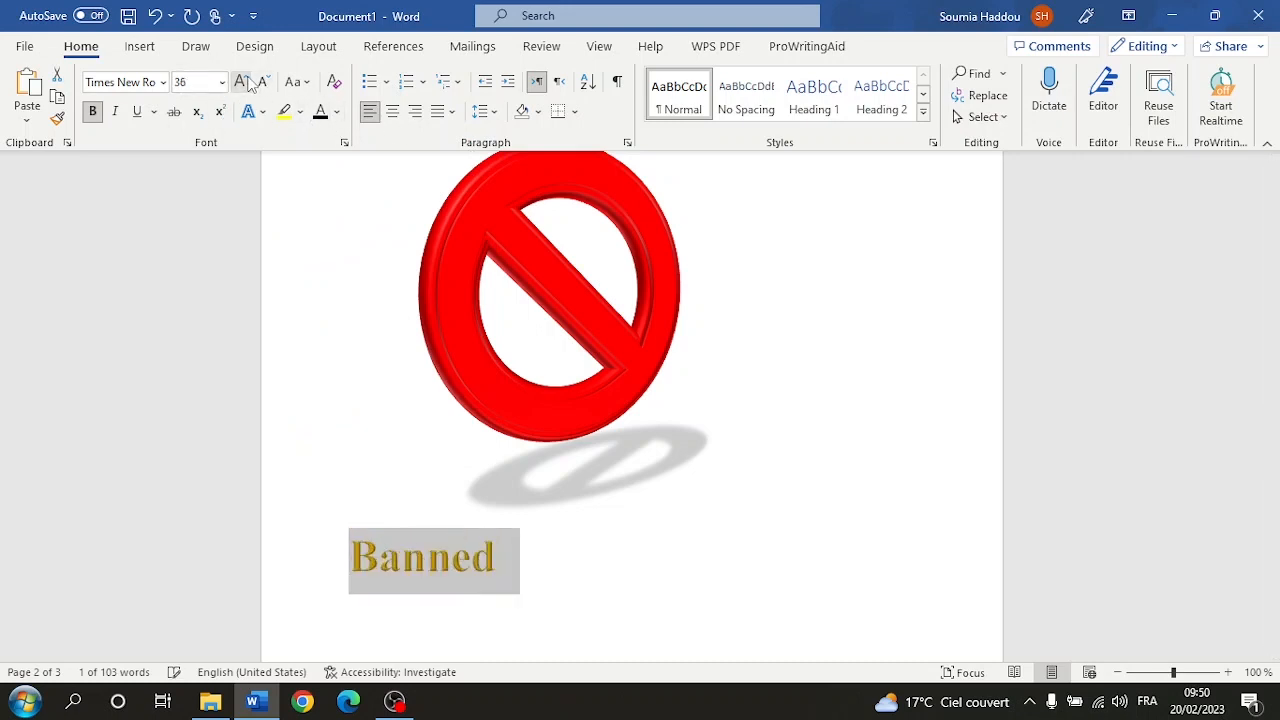
click(242, 82)
click(246, 82)
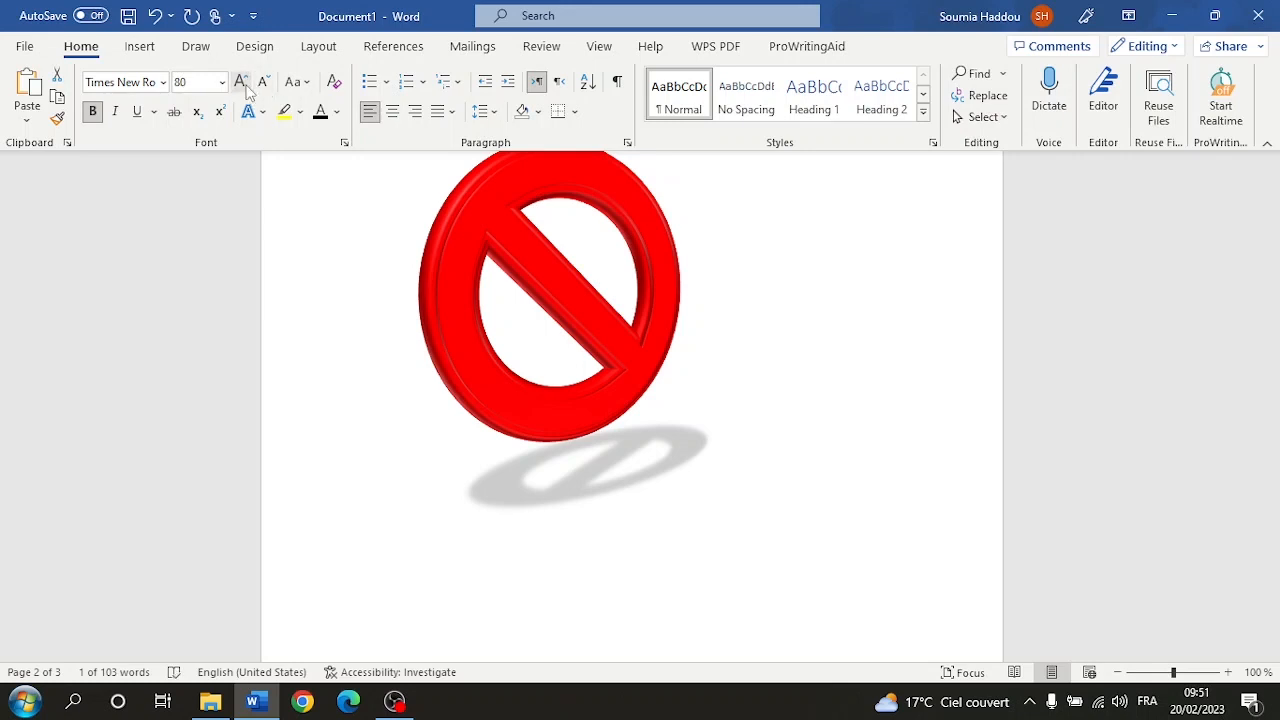
click(264, 82)
click(264, 82)
click(242, 82)
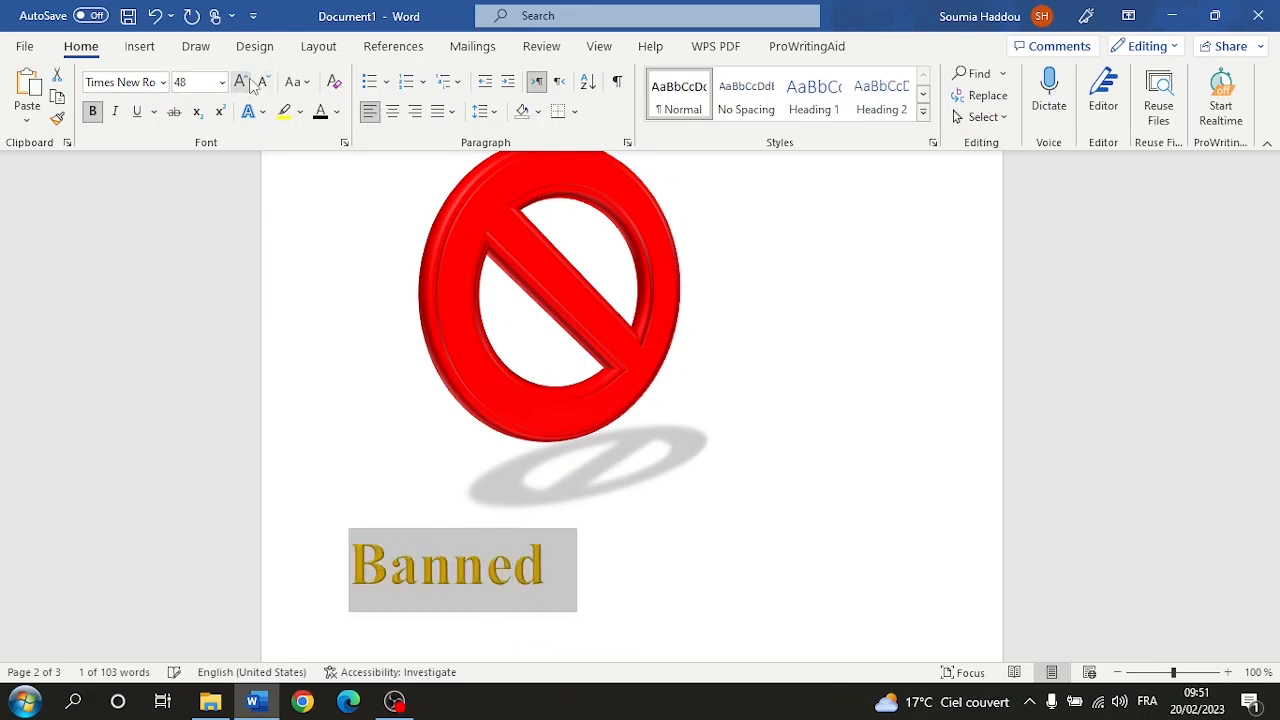
Colour the word "Banned" standard red and deselect it.
click(337, 111)
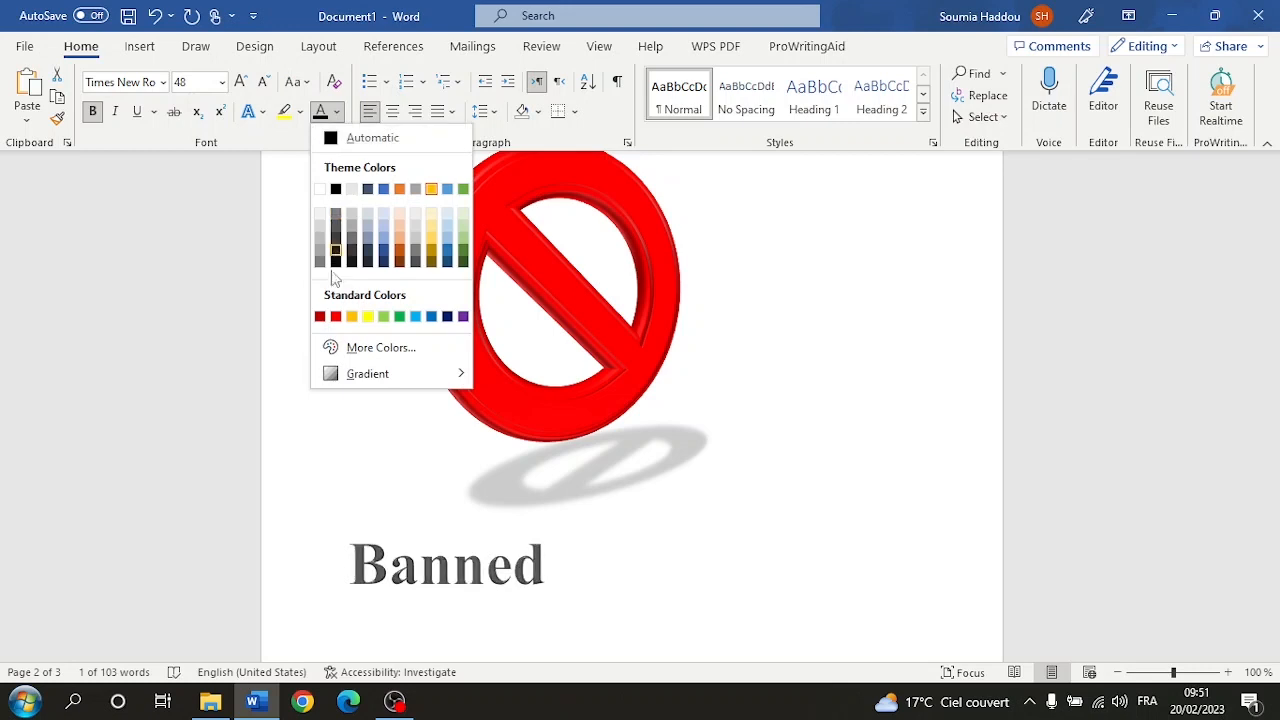
click(351, 316)
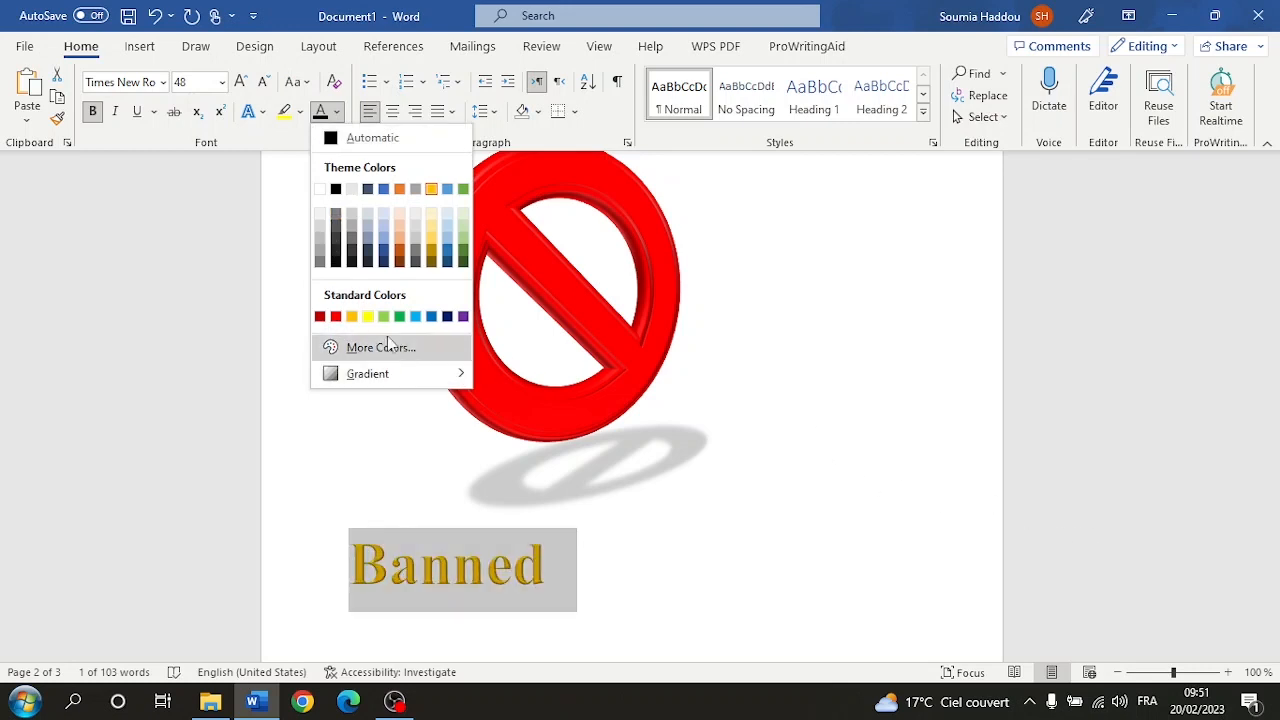
click(335, 316)
scroll(1044, 420, down, 5)
click(788, 471)
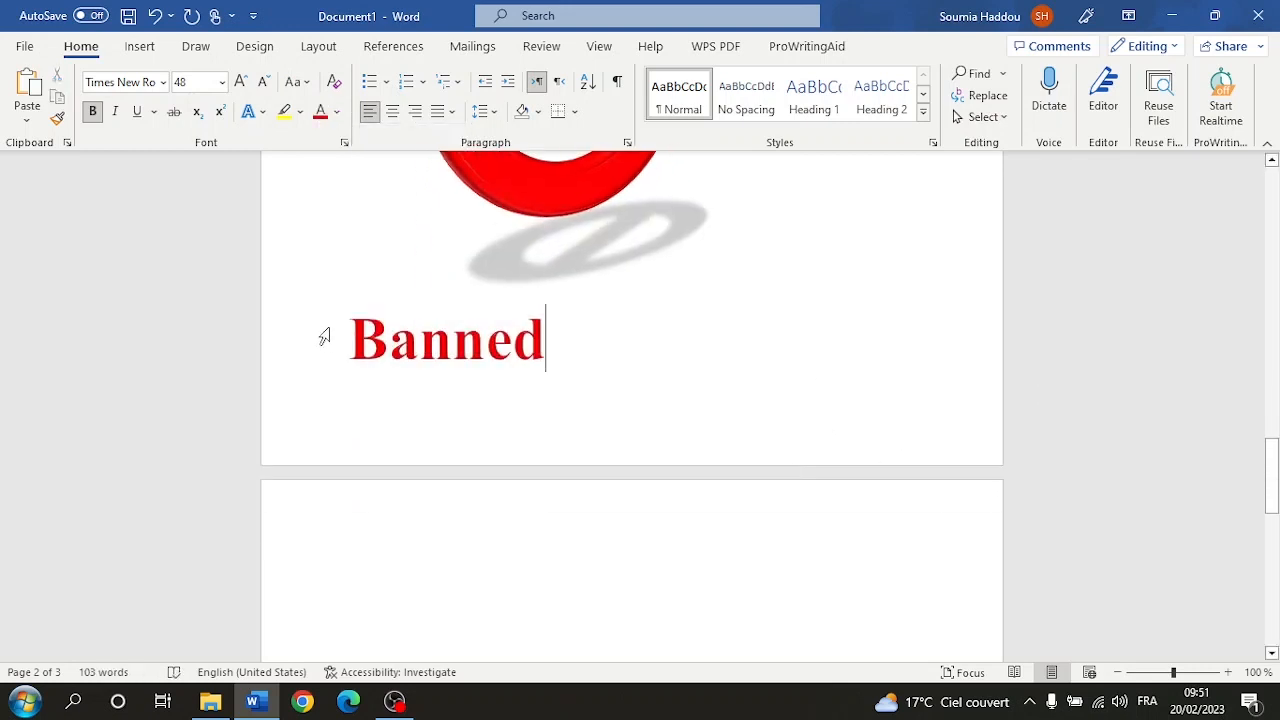
Insert spaces before "Banned" to shift the word until it is roughly centred beneath the prohibition symbol.
click(329, 337)
click(350, 337)
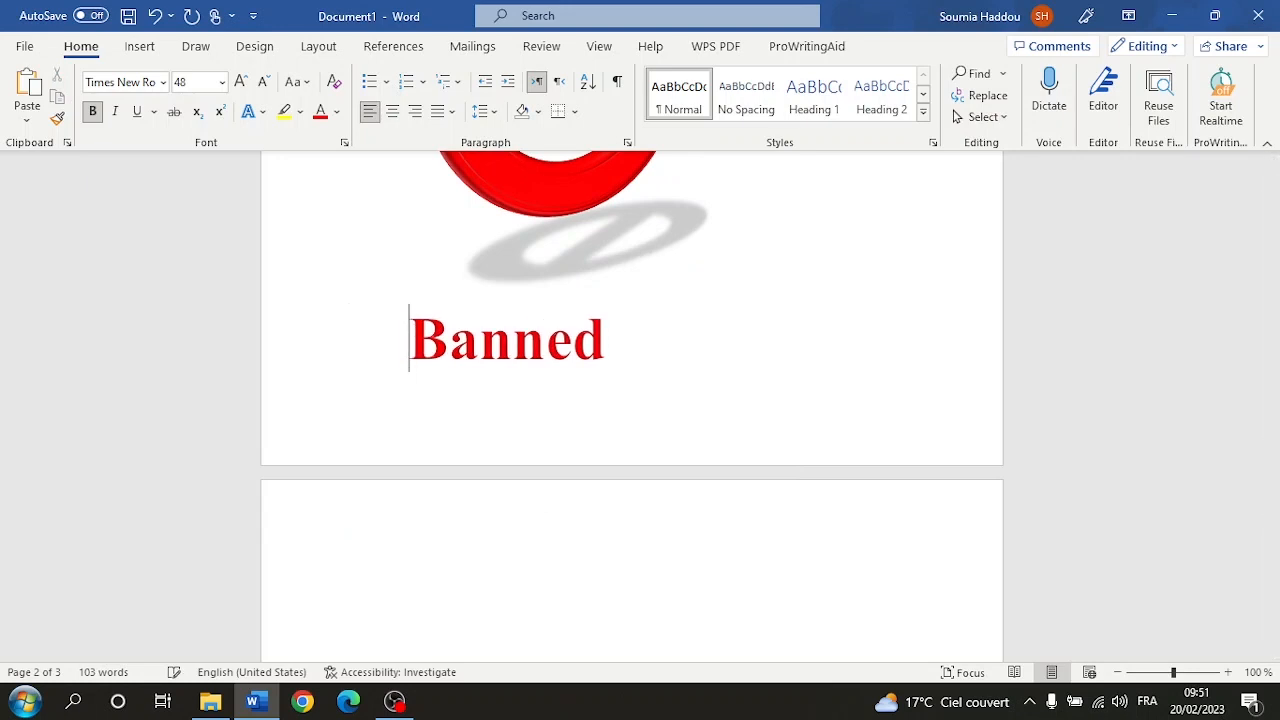
scroll(1140, 325, up, 3)
scroll(1138, 321, up, 1)
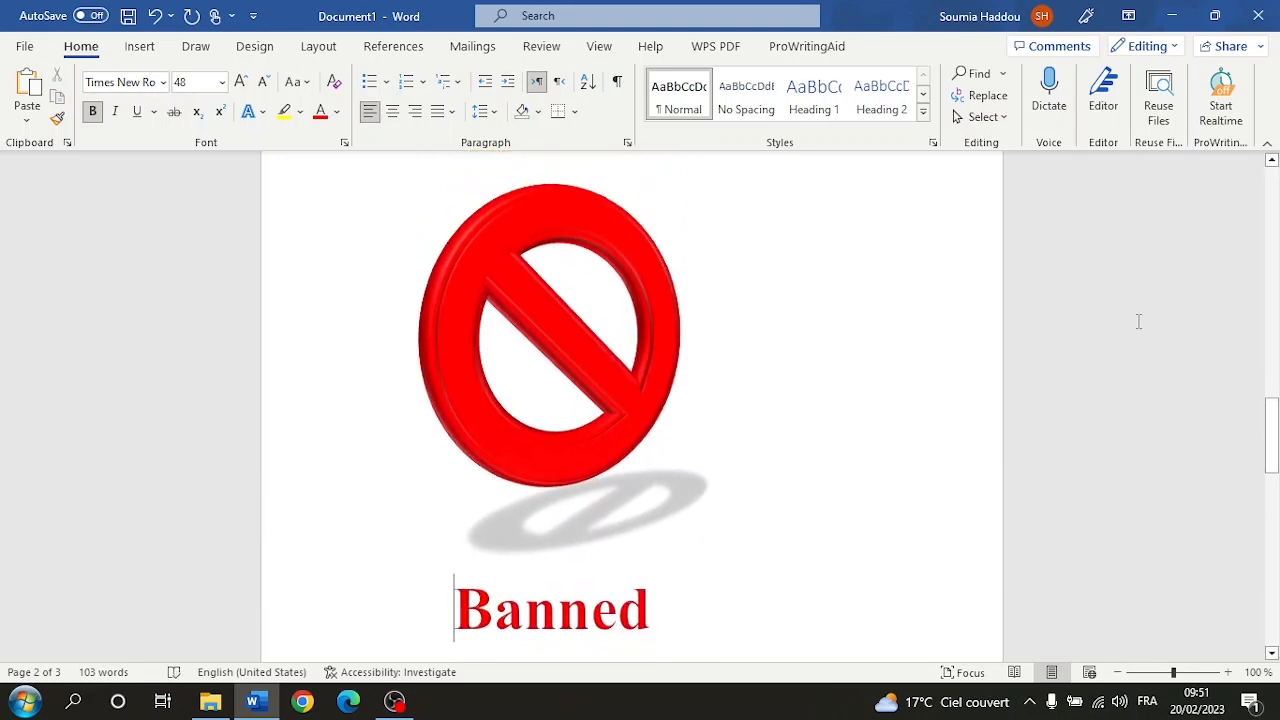
Delete the prohibition symbol and the word "Banned" below it.
click(480, 450)
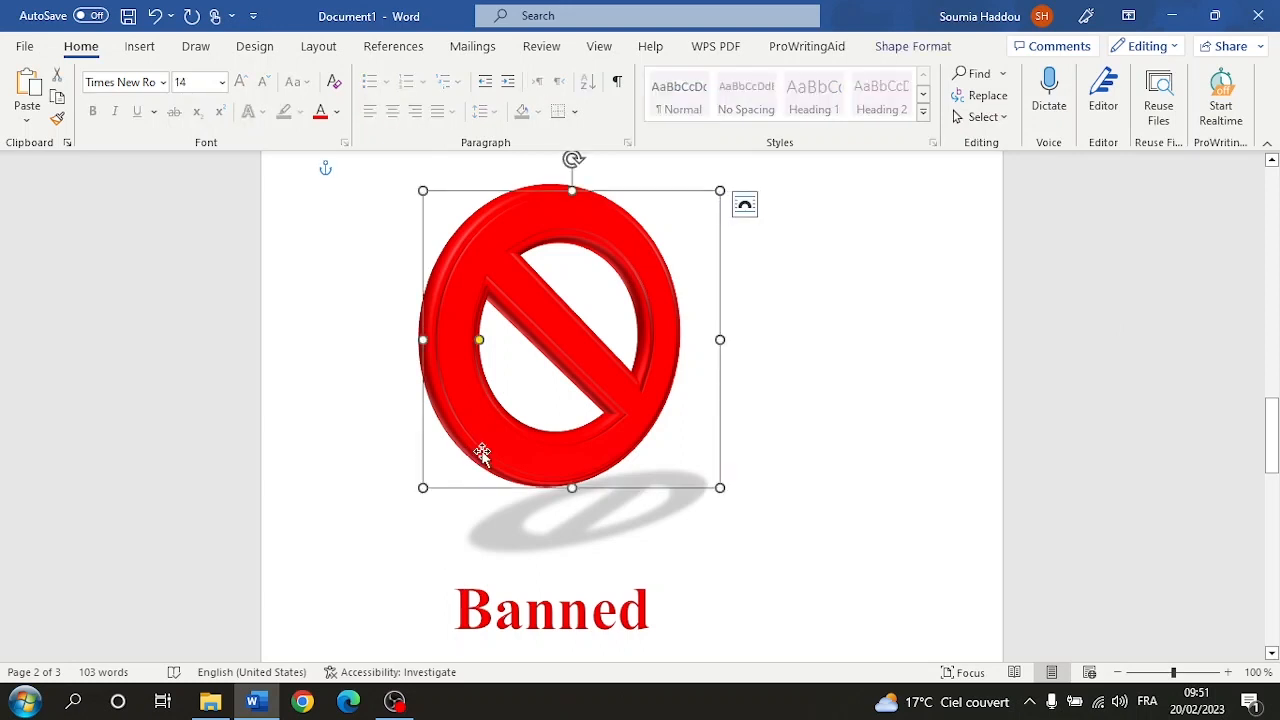
key(Delete)
drag(737, 606, 423, 606)
key(Delete)
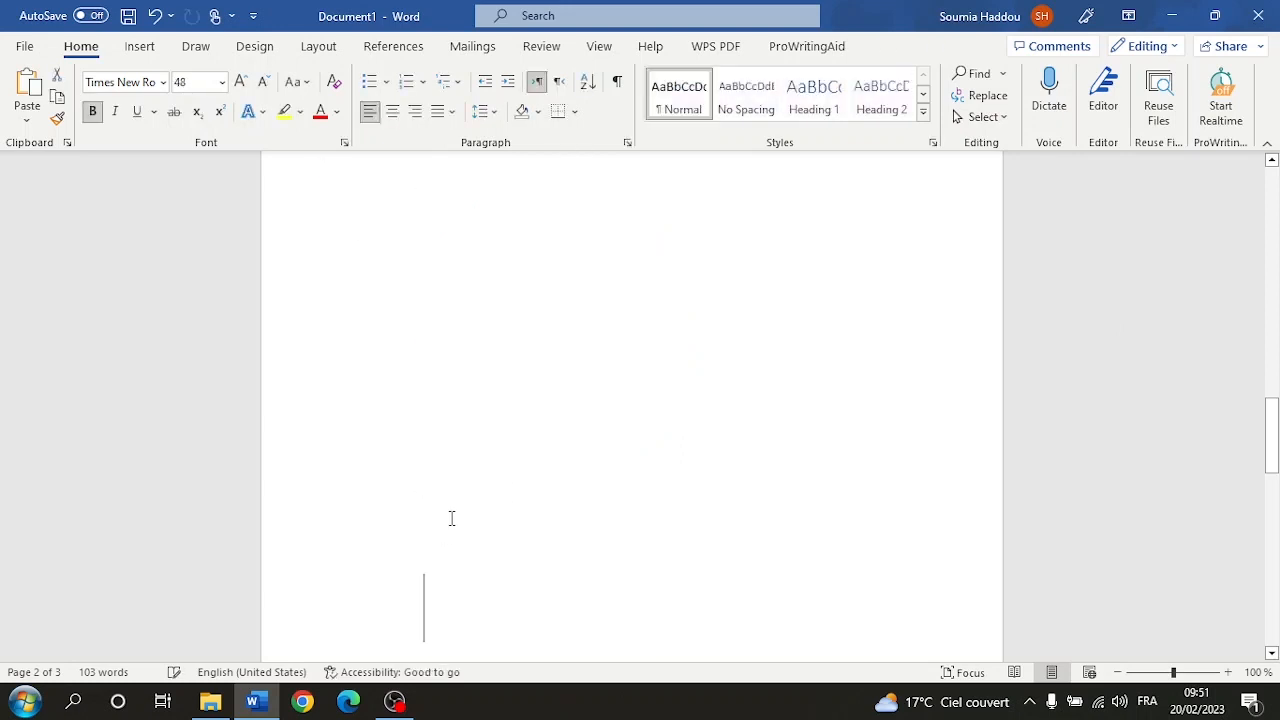
Draw a cloud-like freeform outline about 10.5 cm wide and 7.5 cm high in the empty area of the second page.
click(140, 47)
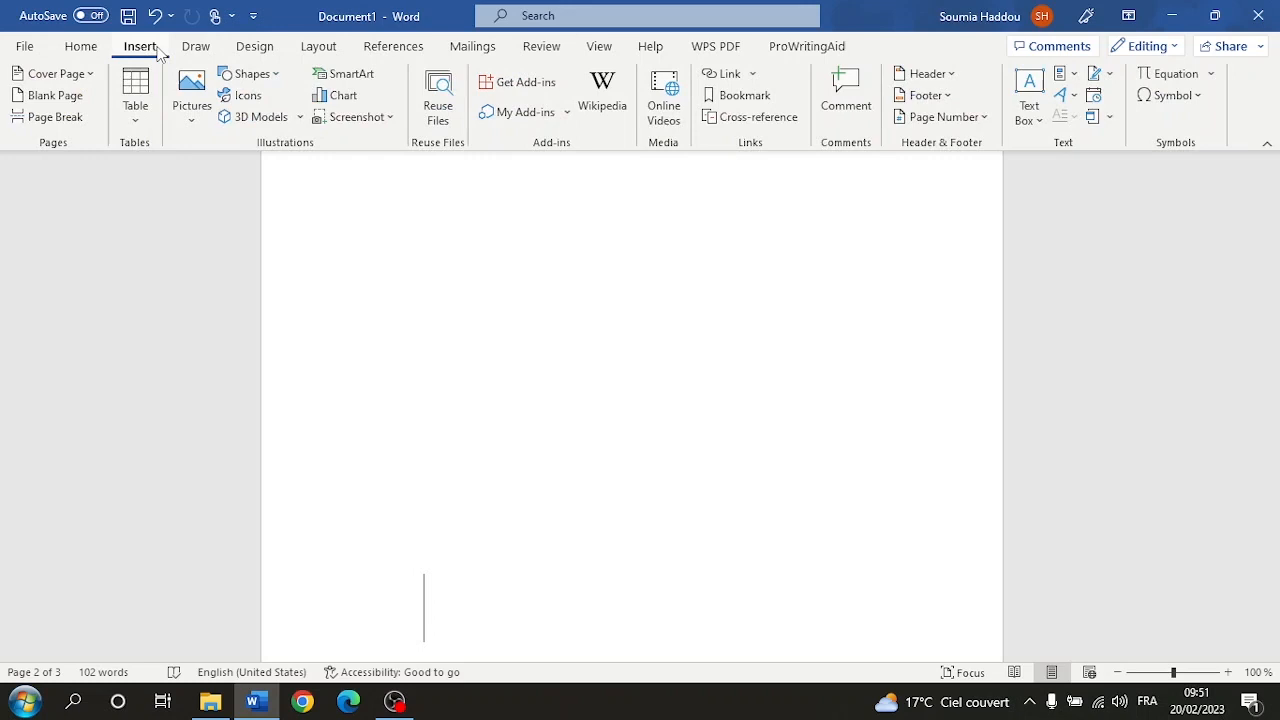
click(252, 74)
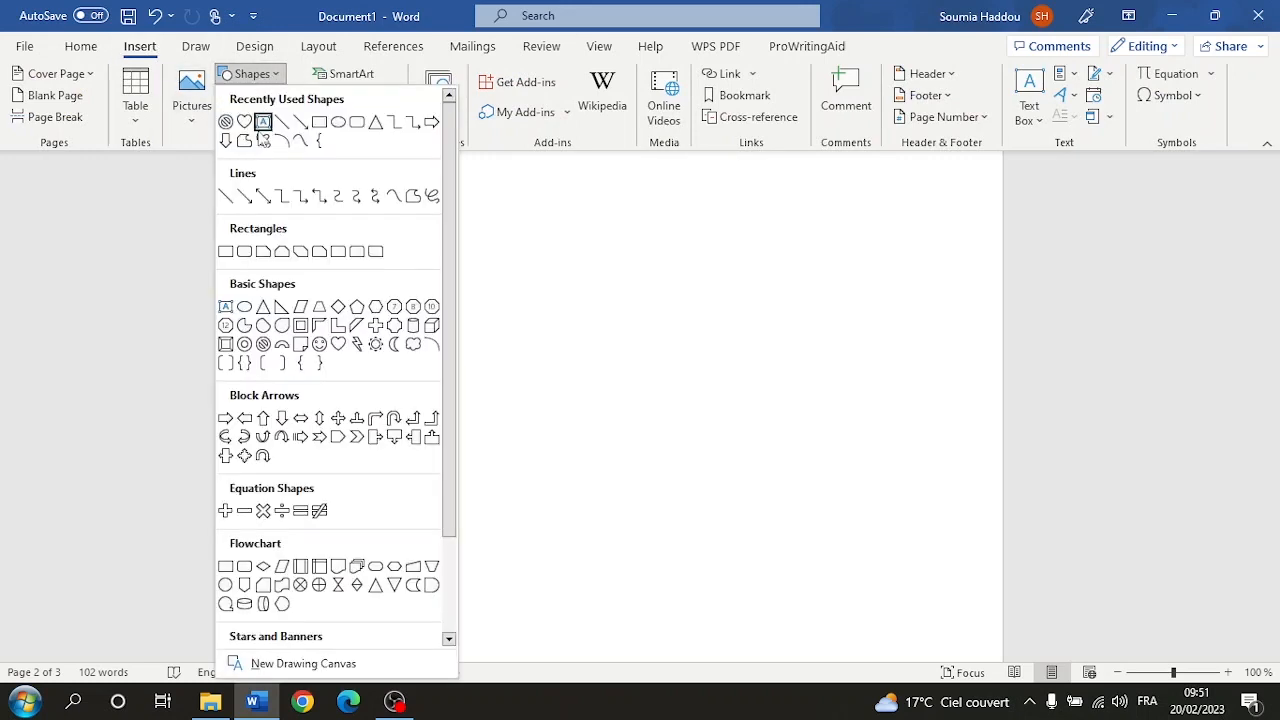
scroll(358, 448, down, 2)
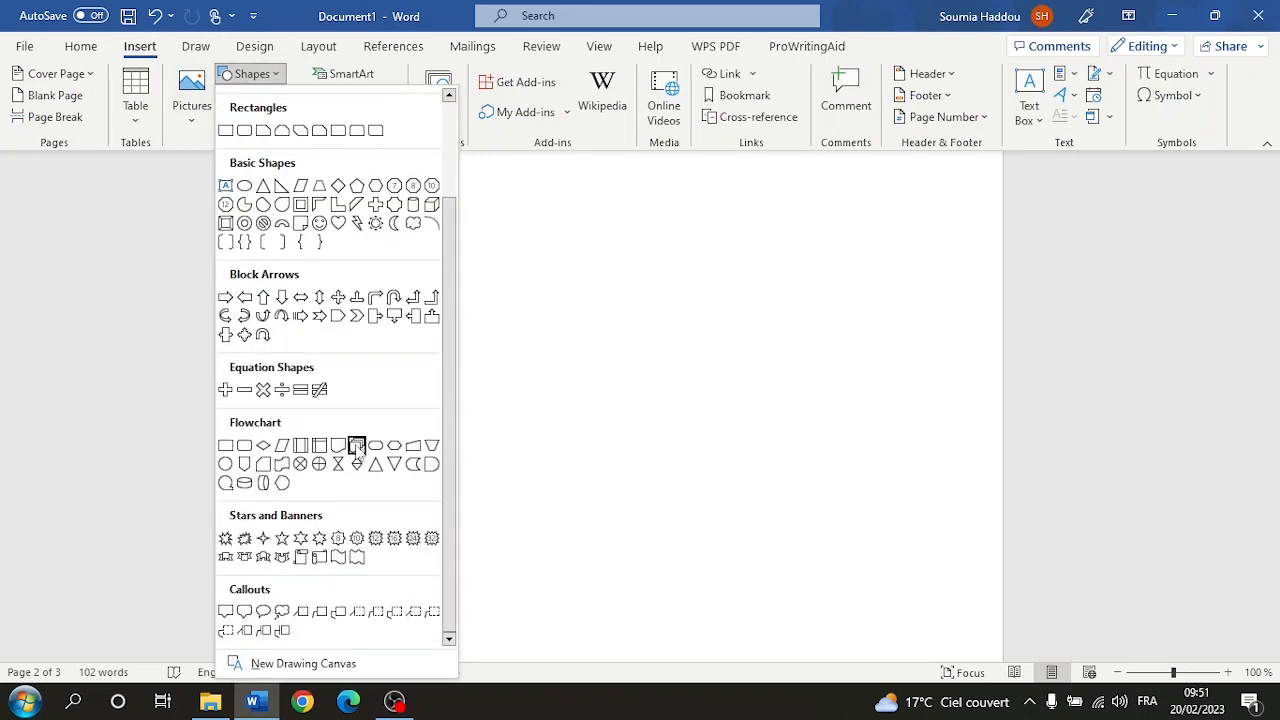
scroll(396, 440, up, 2)
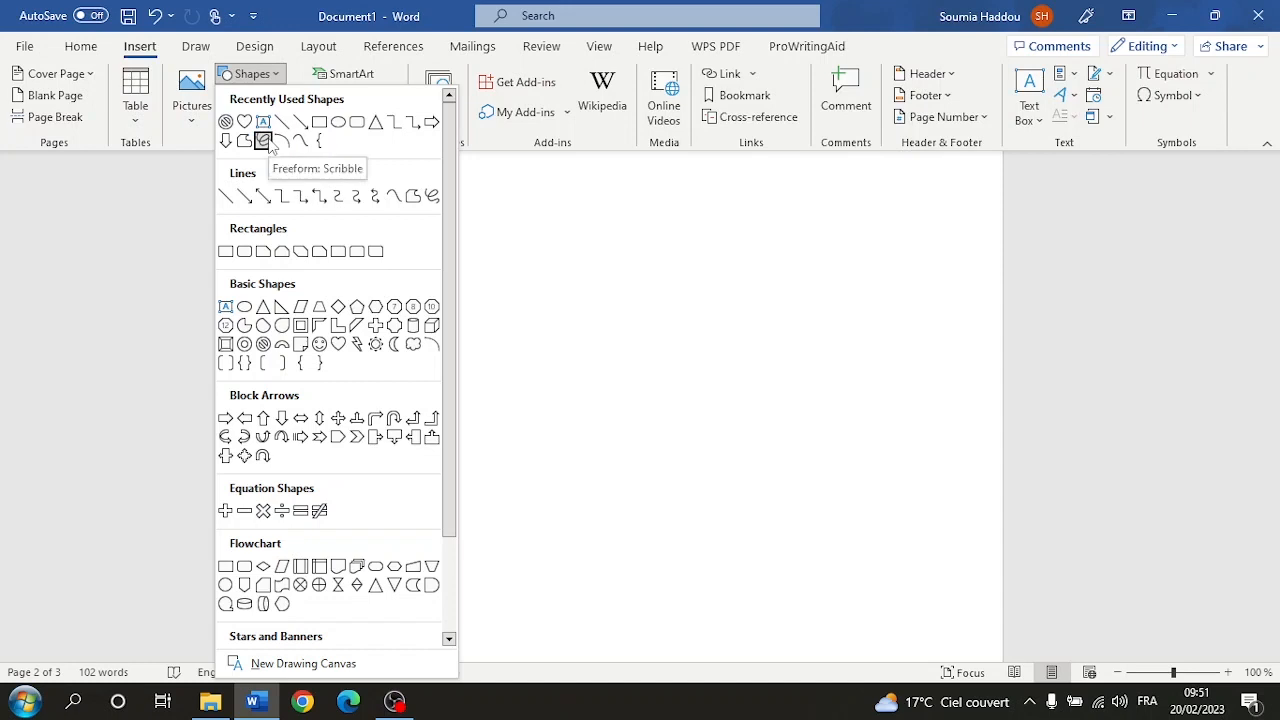
click(412, 197)
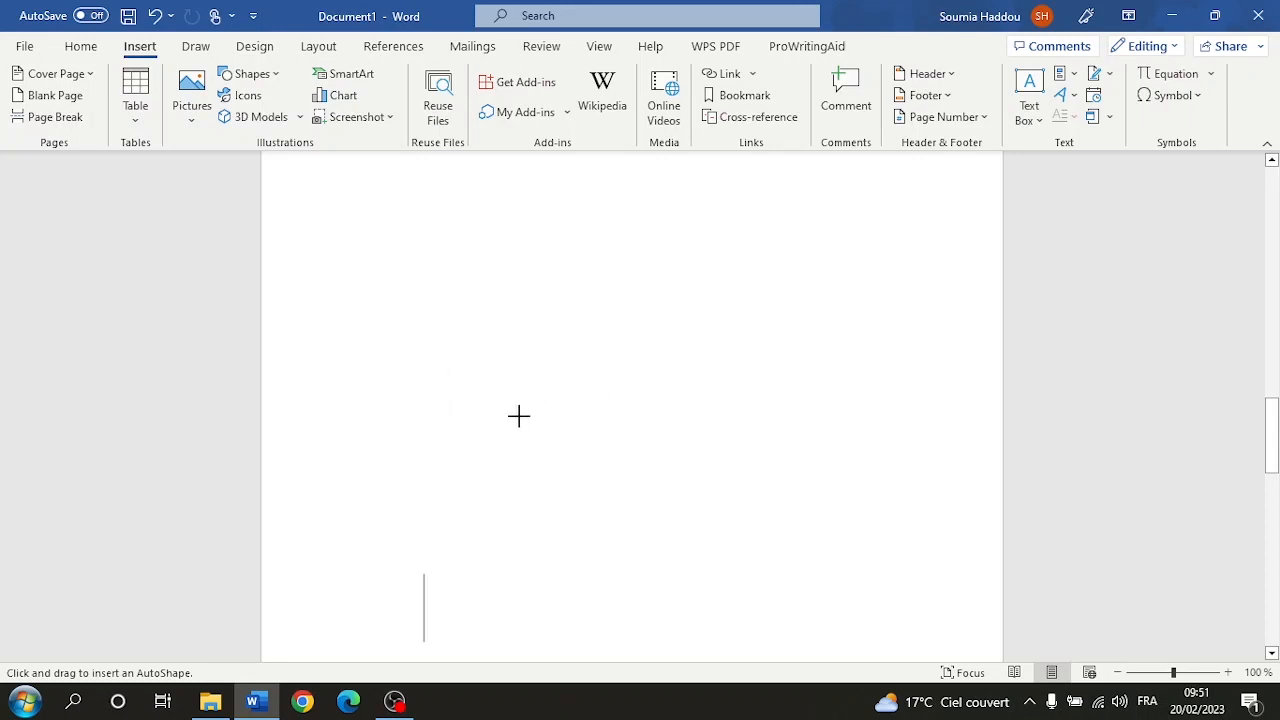
mouse_move(576, 497)
mouse_down()
mouse_move(686, 486)
mouse_move(617, 391)
mouse_move(641, 285)
mouse_move(563, 303)
mouse_move(490, 277)
mouse_move(411, 357)
mouse_move(346, 474)
mouse_move(503, 509)
mouse_move(585, 492)
mouse_move(556, 426)
mouse_up()
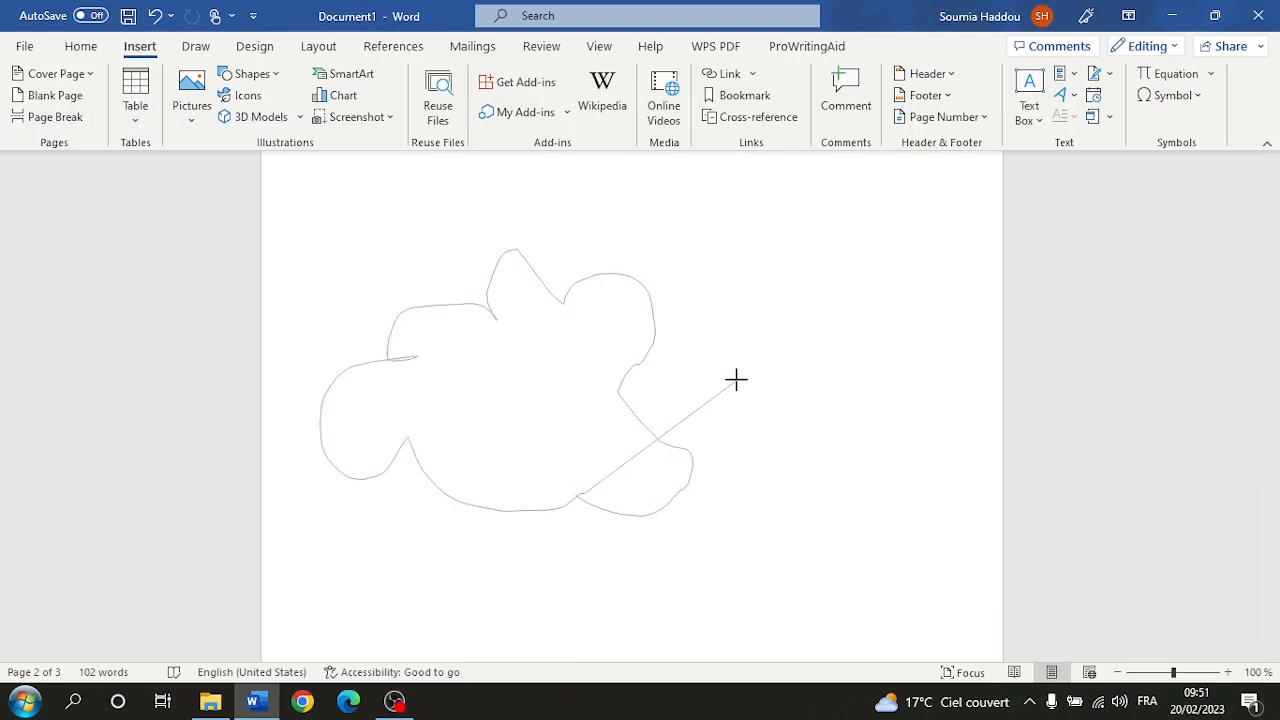
key(Escape)
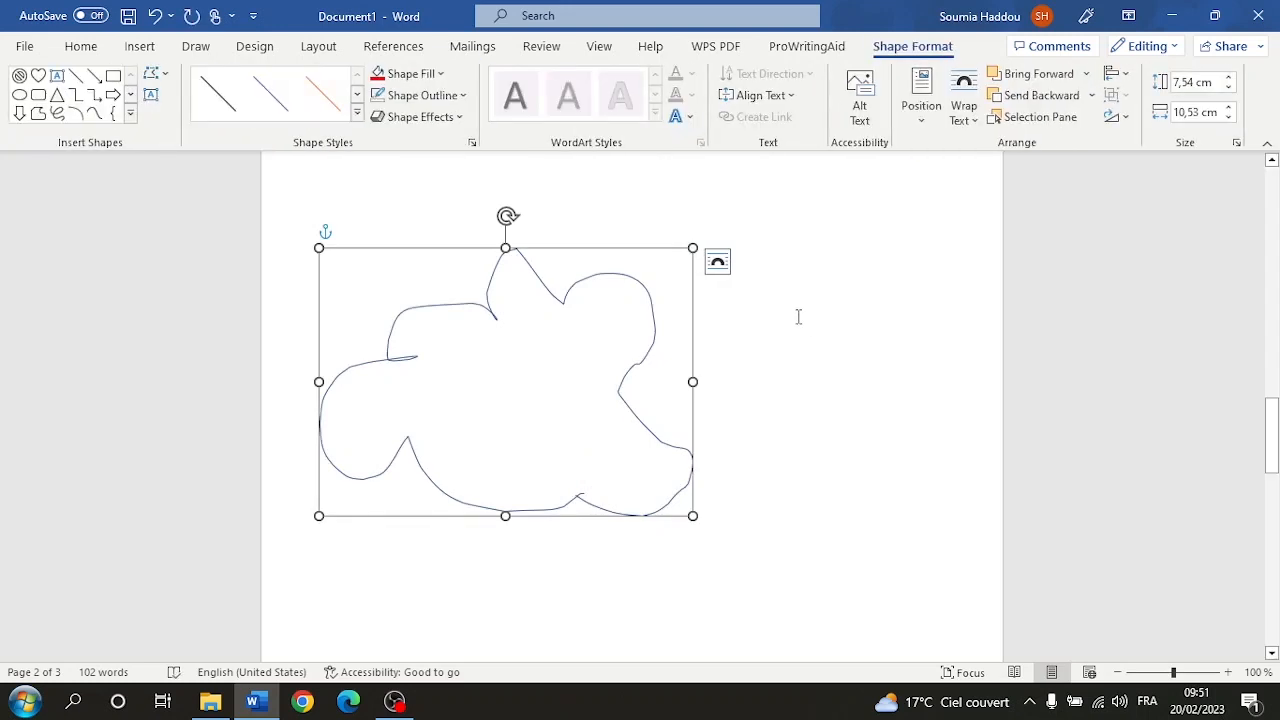
click(718, 262)
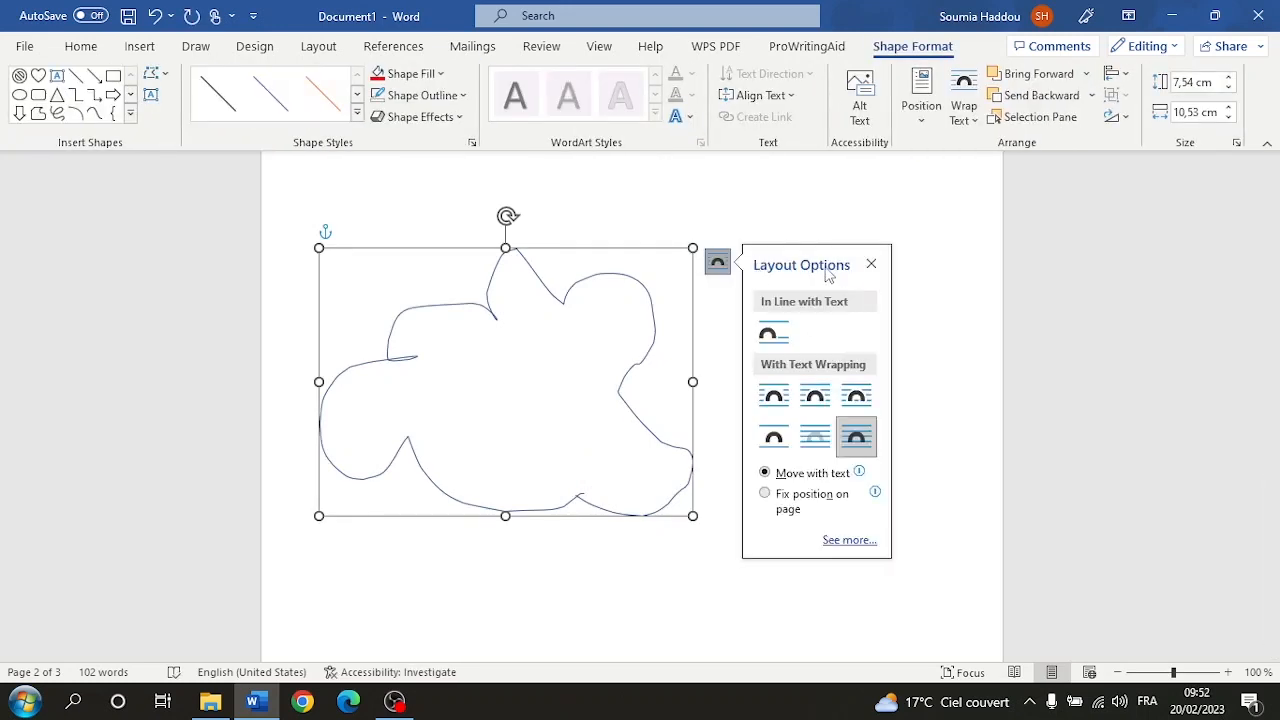
click(871, 264)
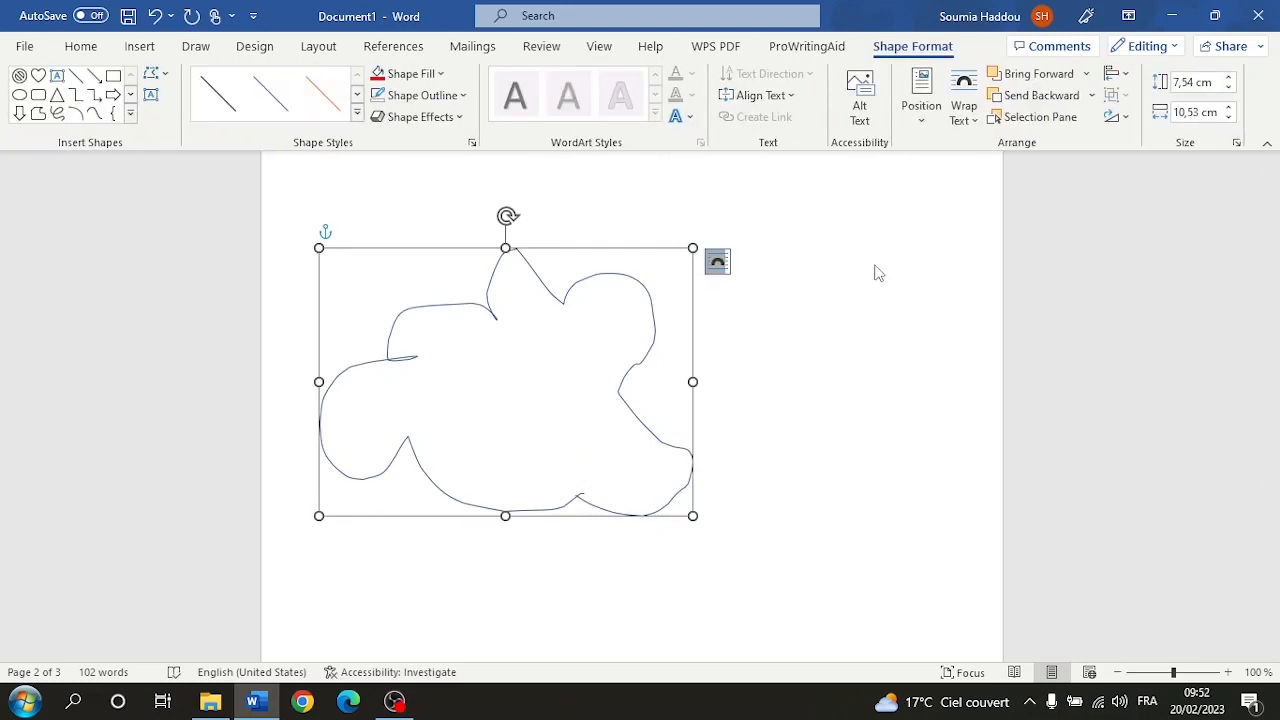
Open the cloud outline for point editing, delete the whole shape and undo that deletion.
right_click(651, 307)
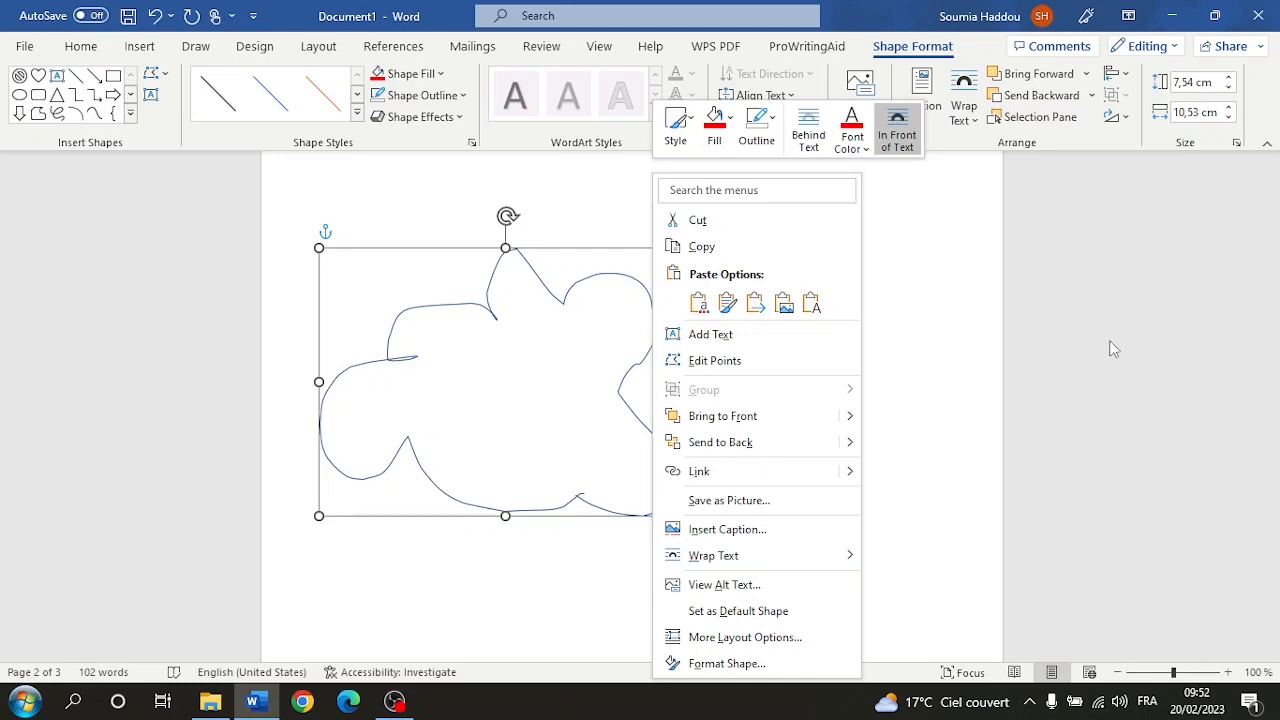
click(795, 360)
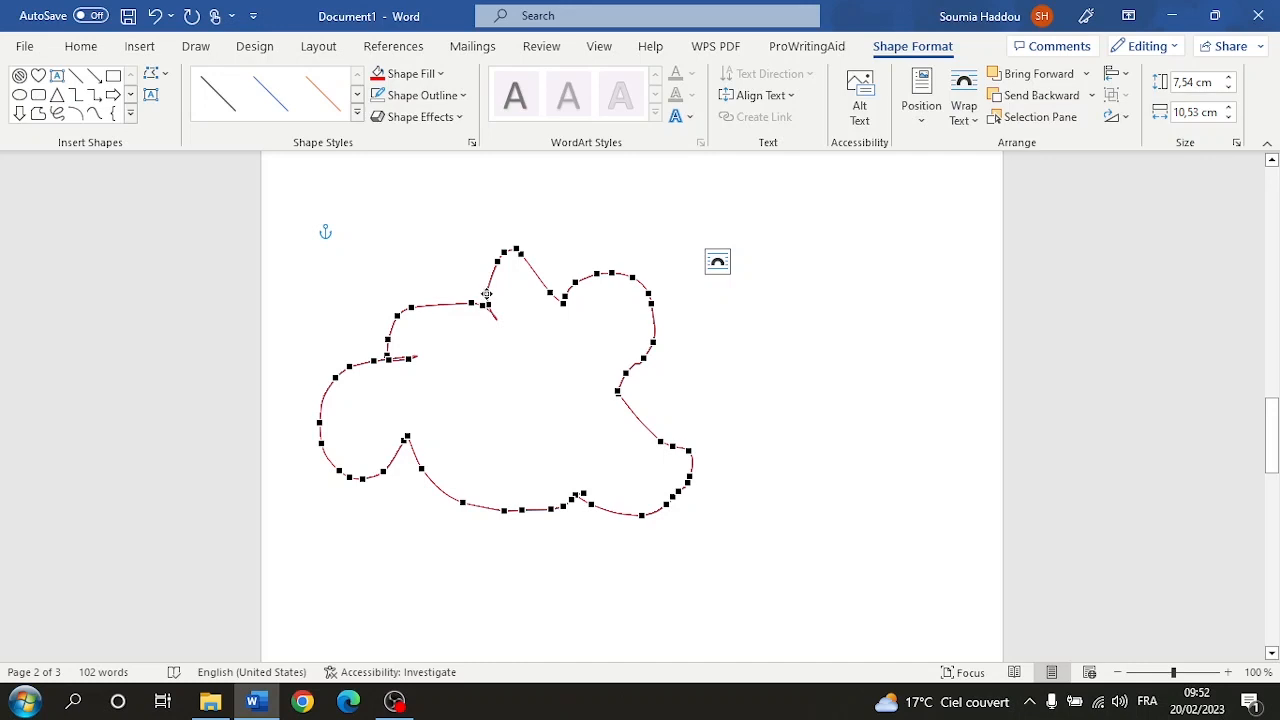
key(Delete)
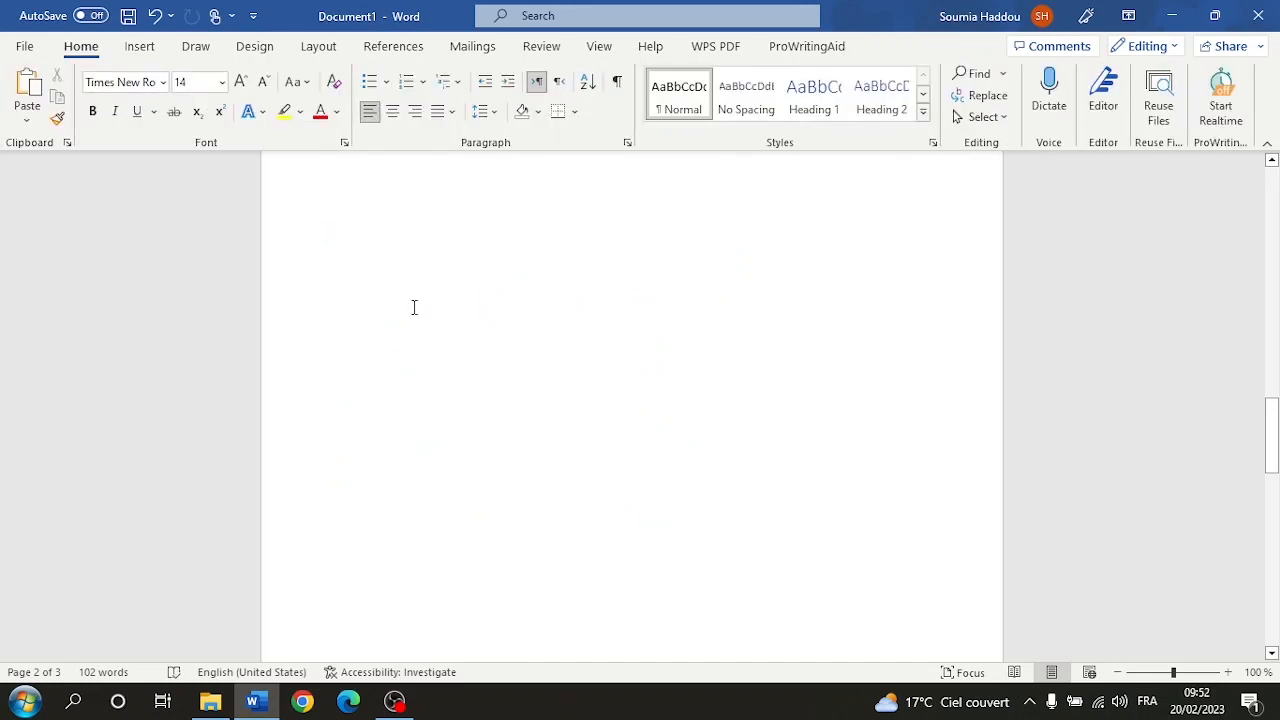
click(160, 17)
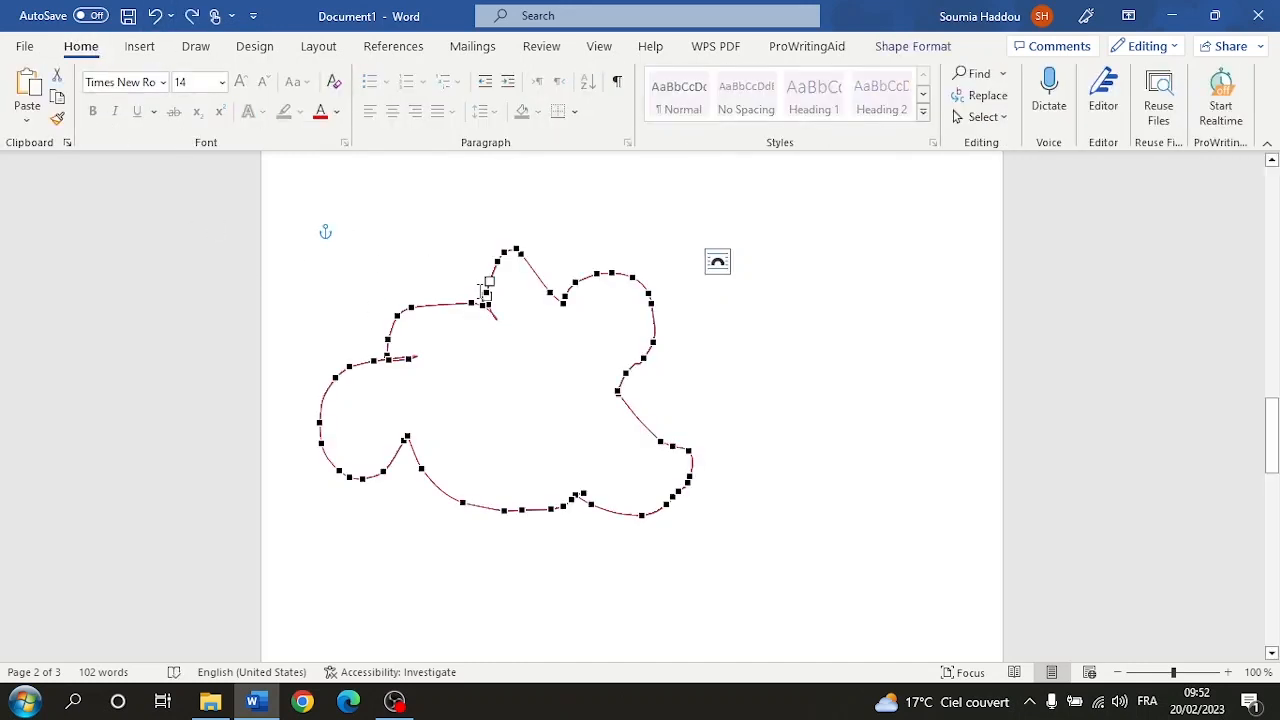
Delete the stray point at the notch just left of the outline's top peak.
click(484, 306)
right_click(484, 304)
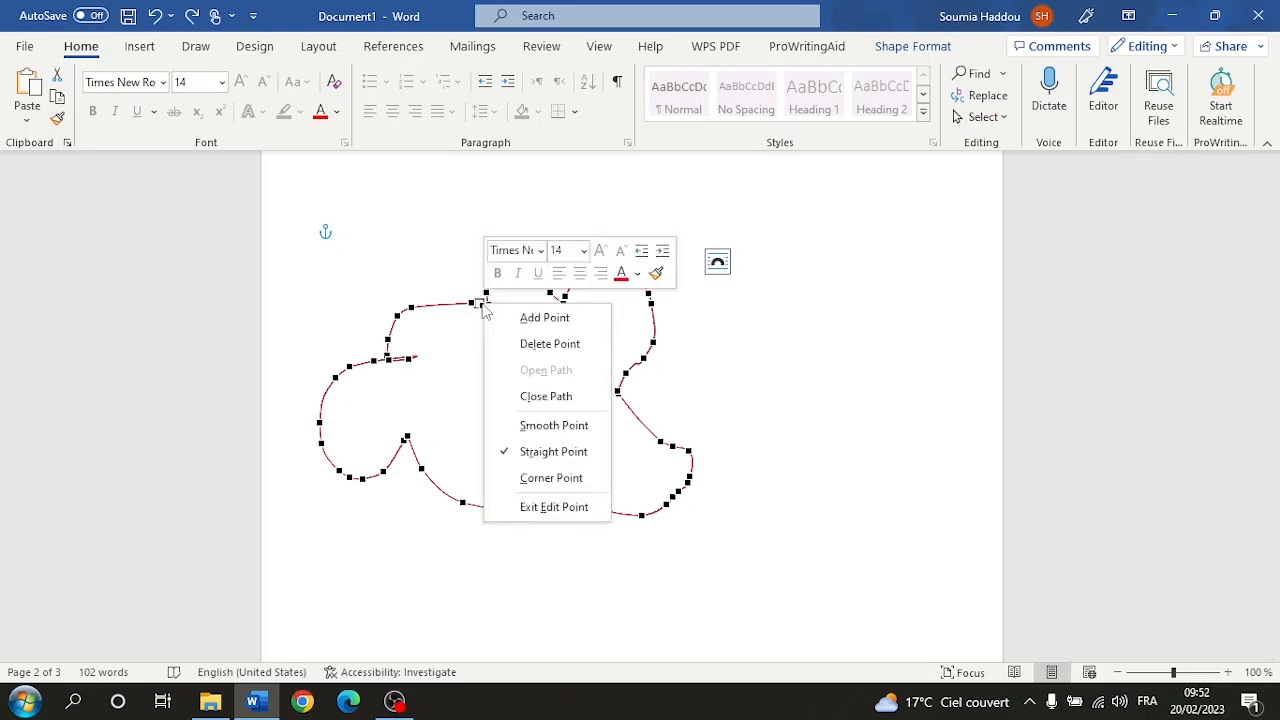
click(523, 340)
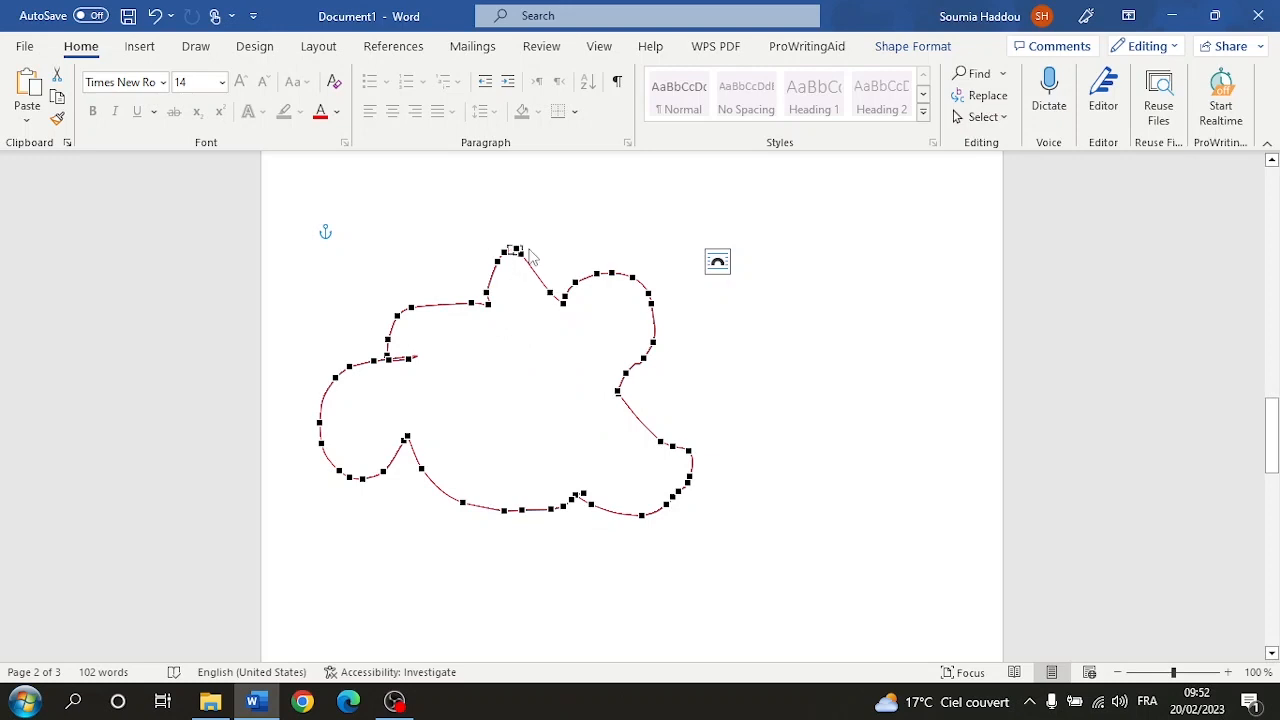
key(ctrl+z)
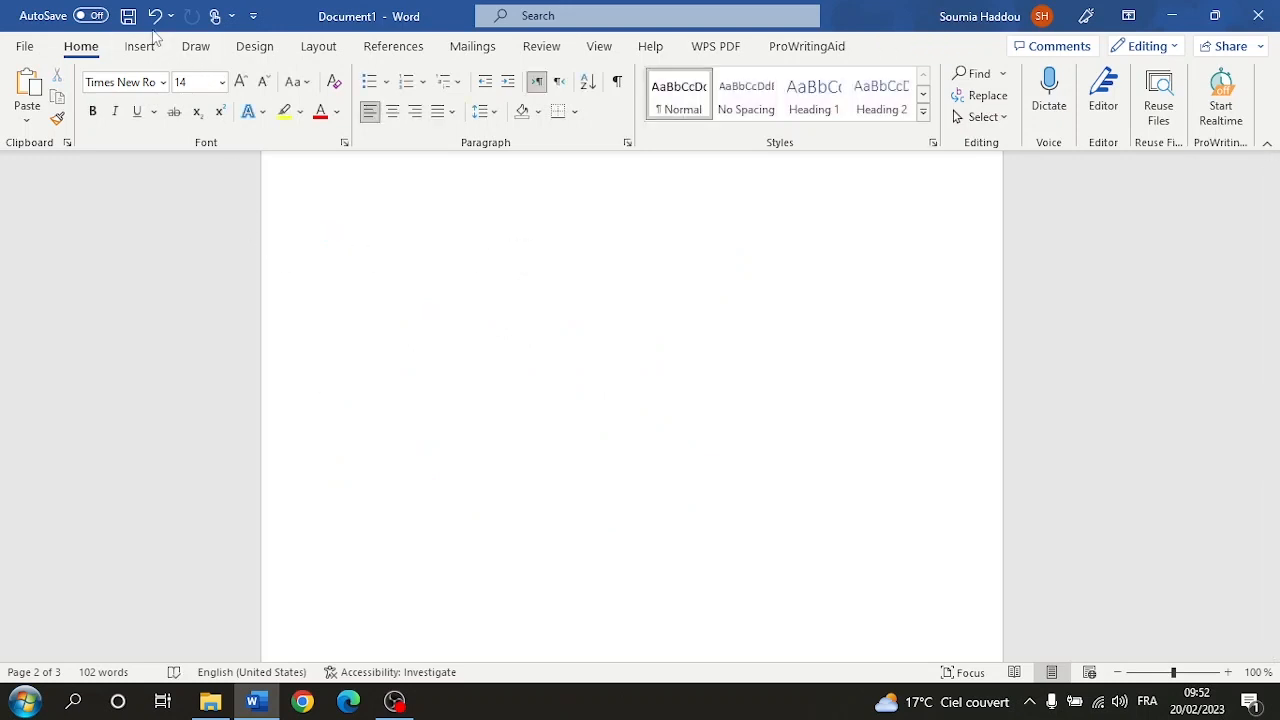
Delete the point at the tip of the outline's top peak and the one on the peak's left slope.
right_click(512, 251)
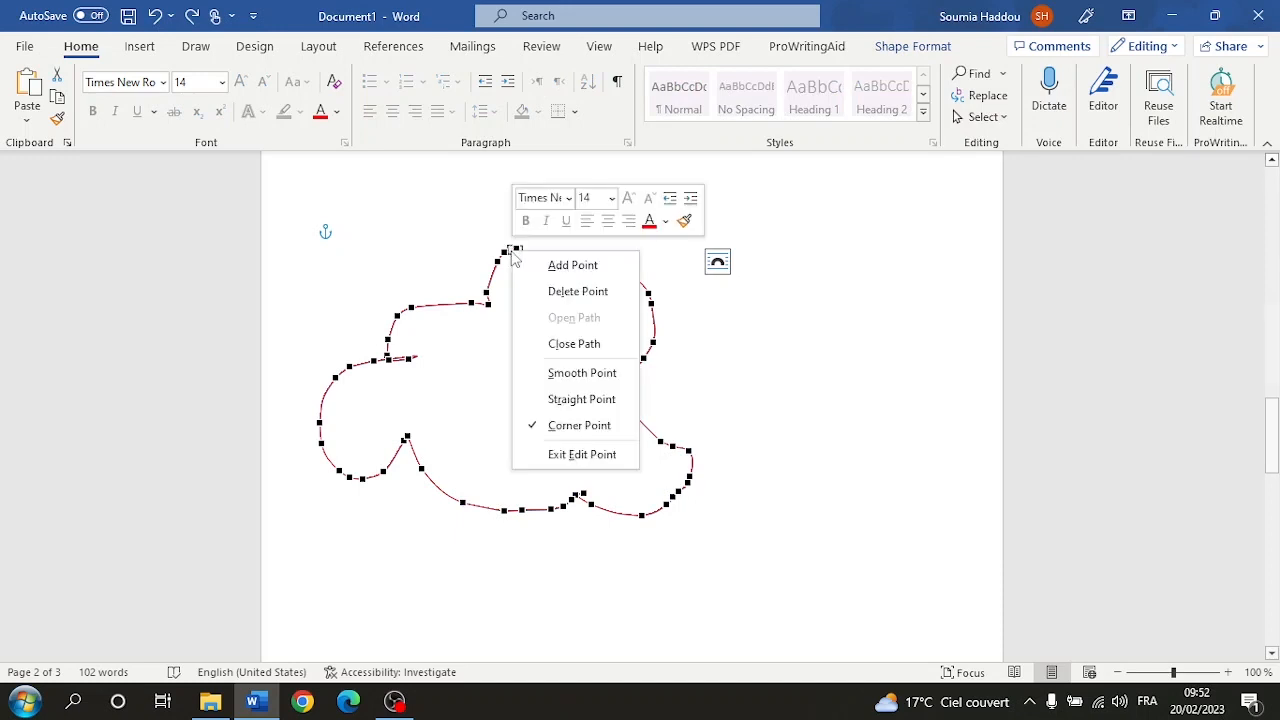
click(549, 300)
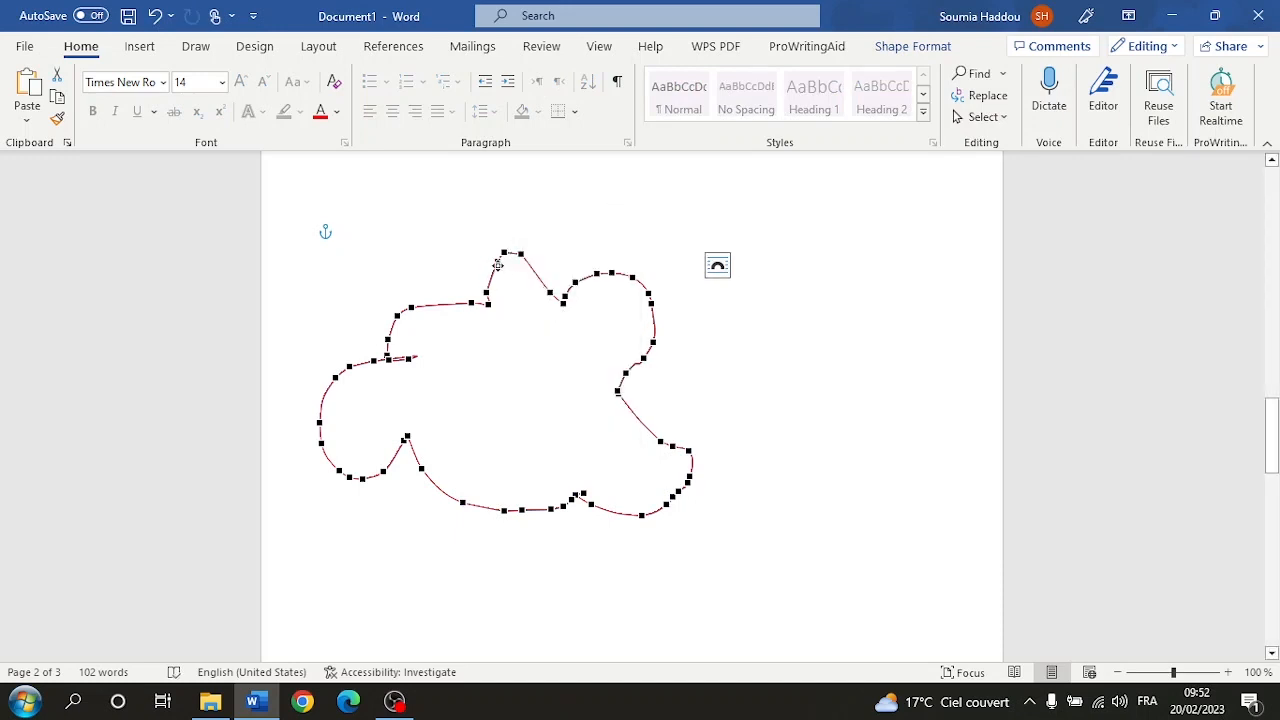
right_click(497, 262)
click(535, 306)
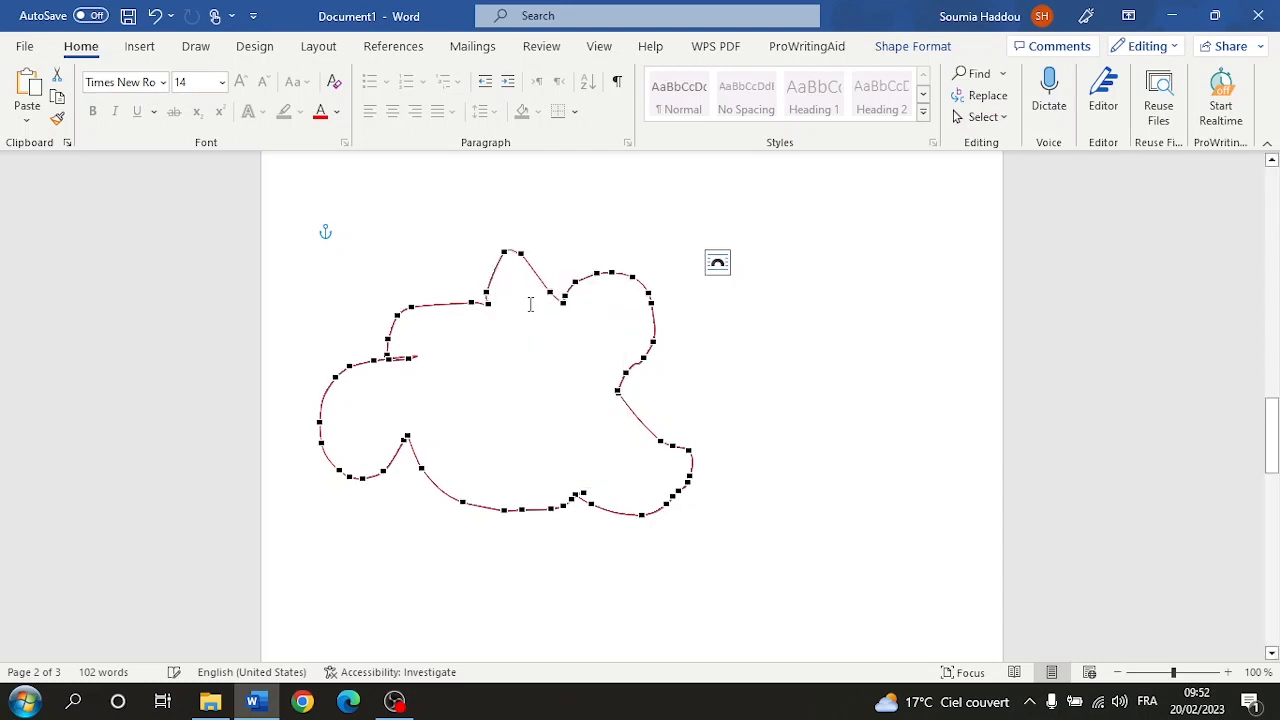
Delete the spur point at the outline's left notch and a point beside its bottom-right notch.
right_click(409, 358)
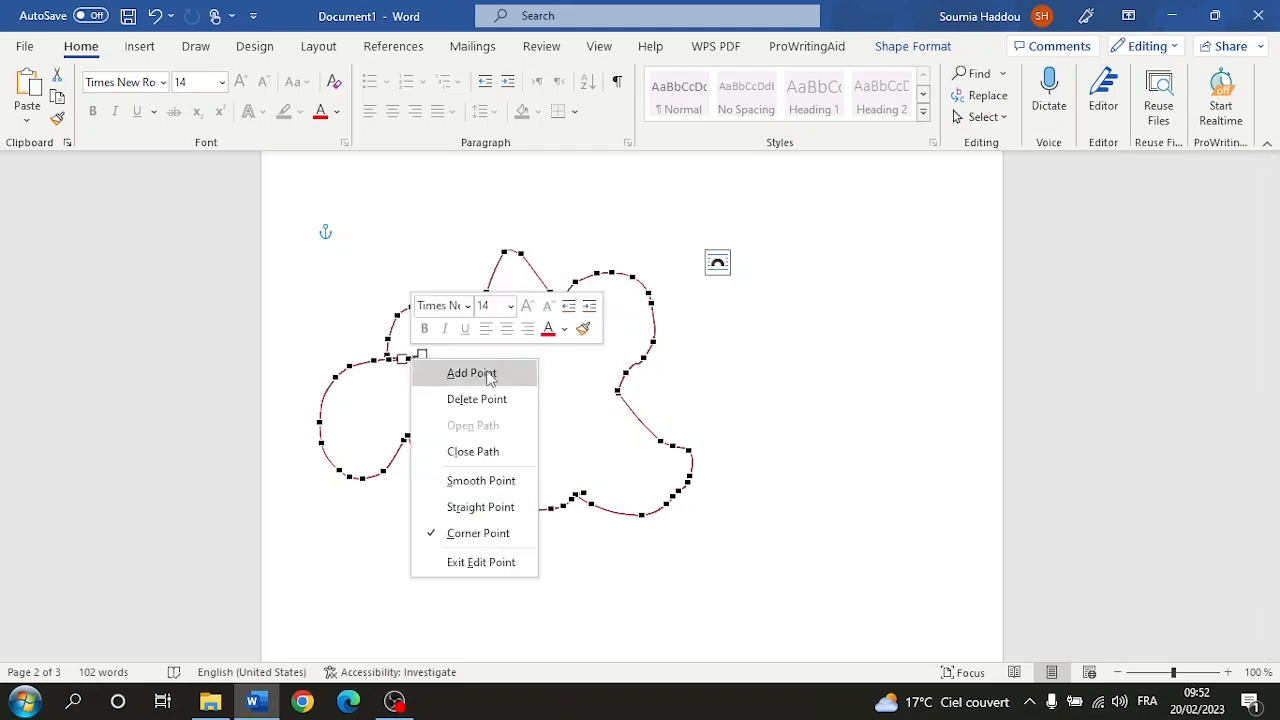
click(493, 399)
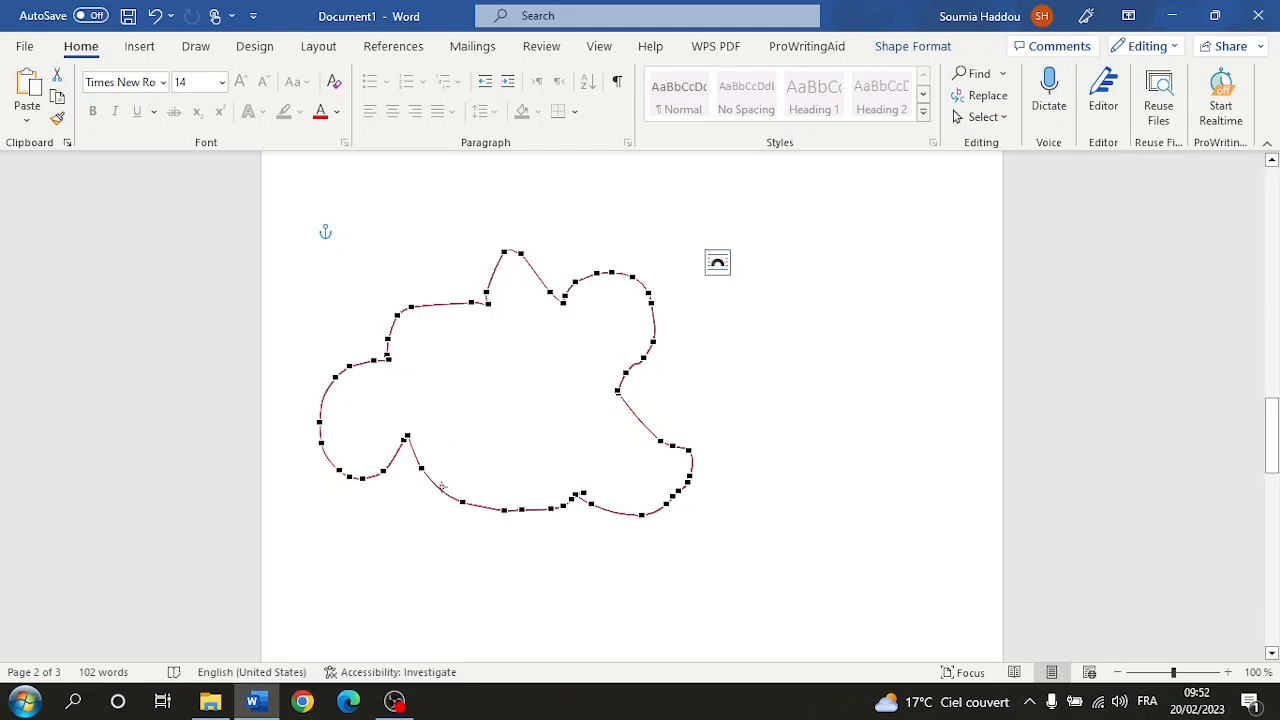
right_click(561, 505)
click(607, 322)
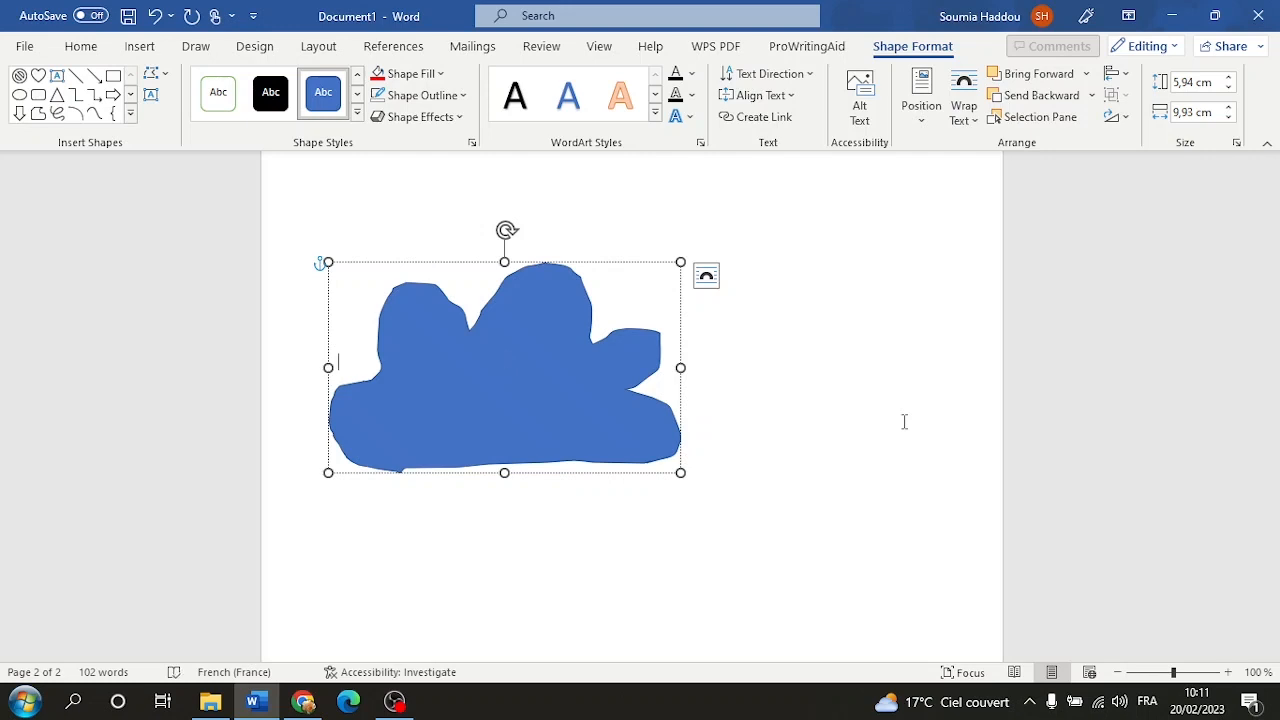
Show the desktop to point out the Adobe Illustrator shortcut and return to the Word document.
click(880, 391)
click(1277, 707)
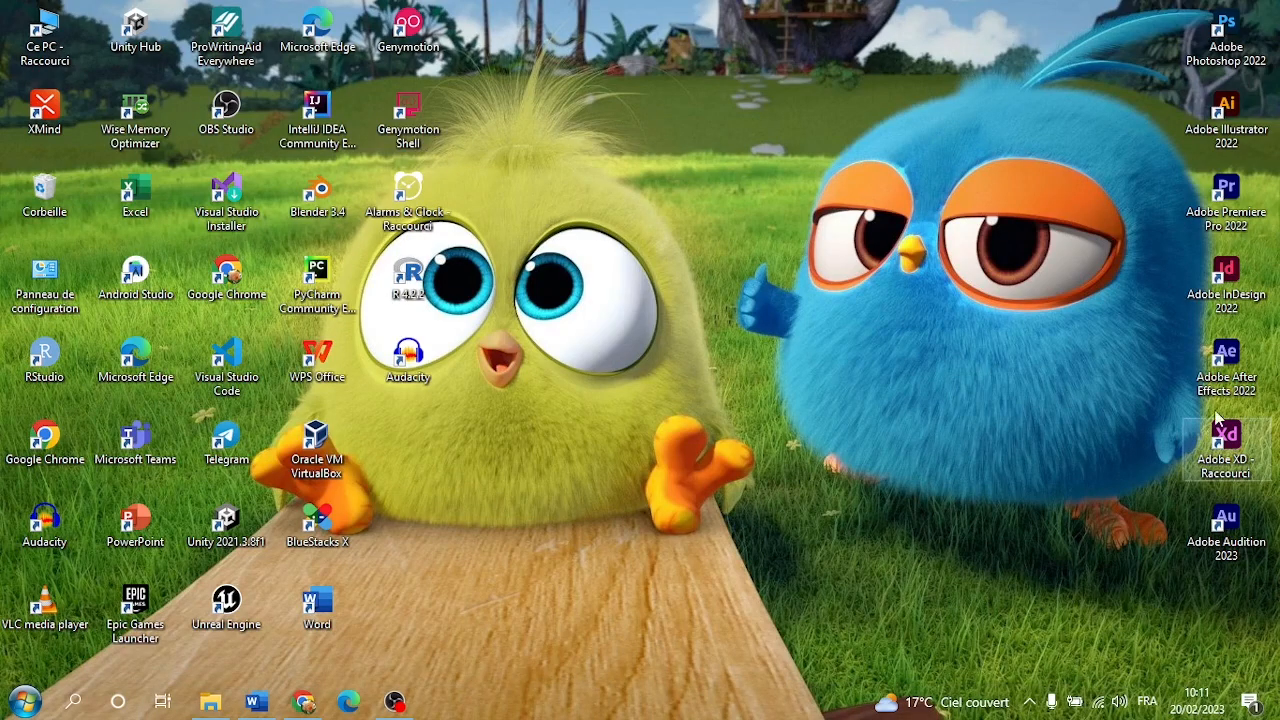
mouse_move(1225, 112)
mouse_down()
mouse_move(945, 190)
mouse_move(1224, 122)
mouse_up()
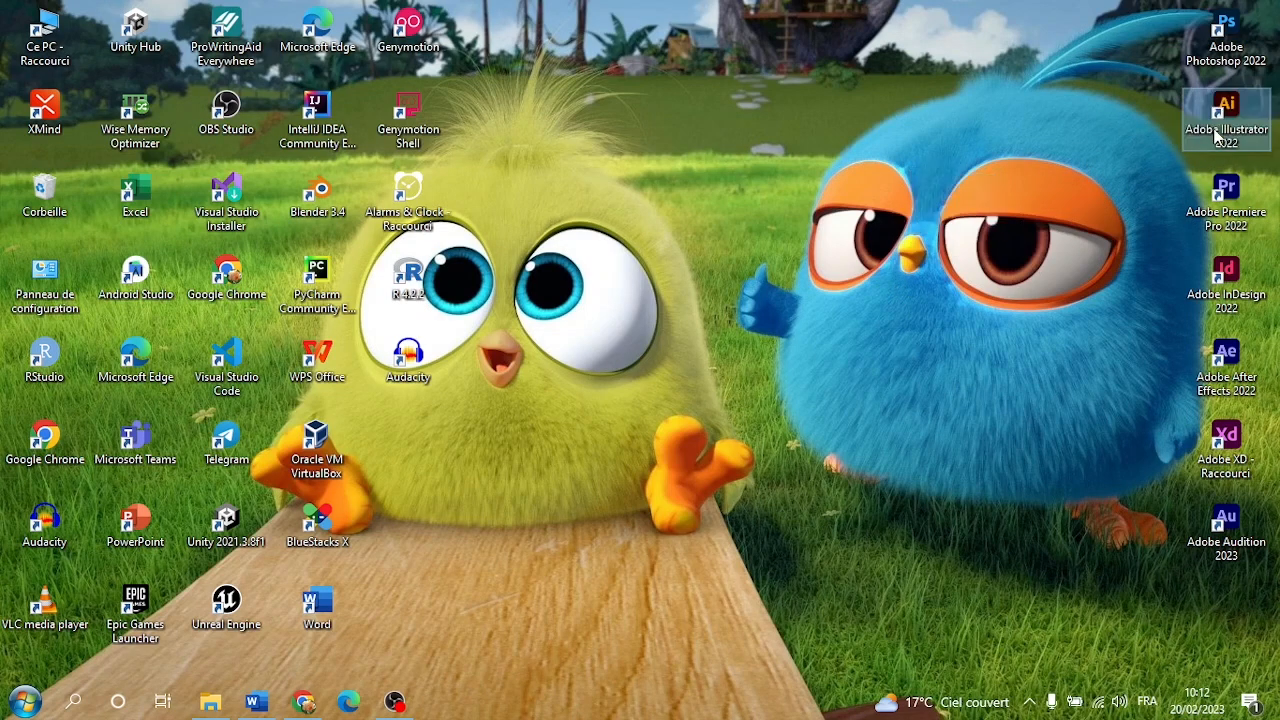
click(1070, 225)
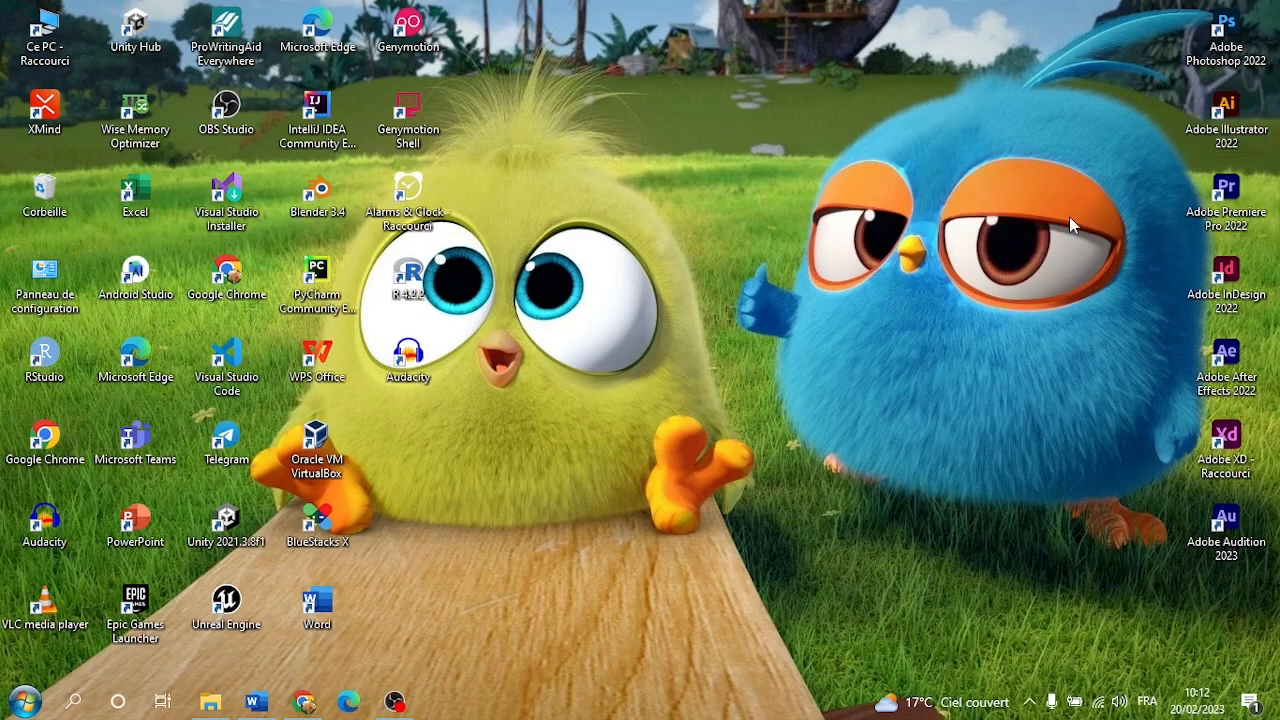
click(252, 703)
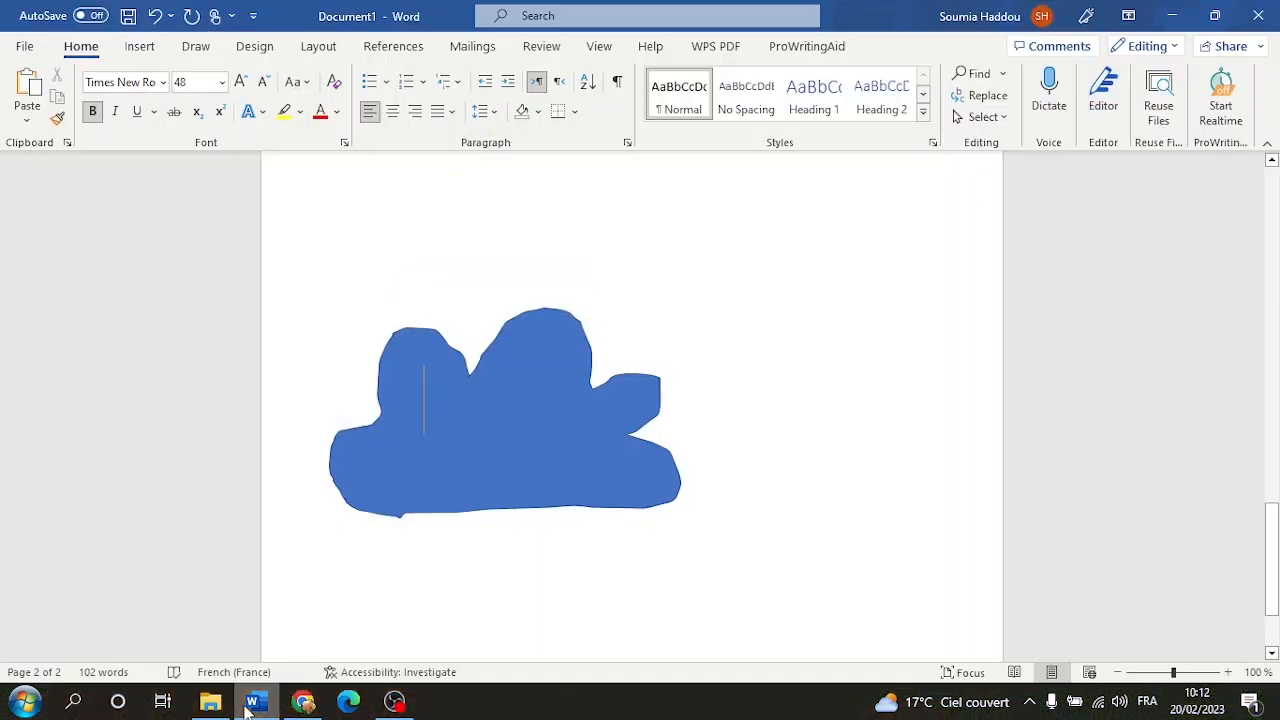
Delete the blue cloud-like freeform shape from the second page.
click(622, 401)
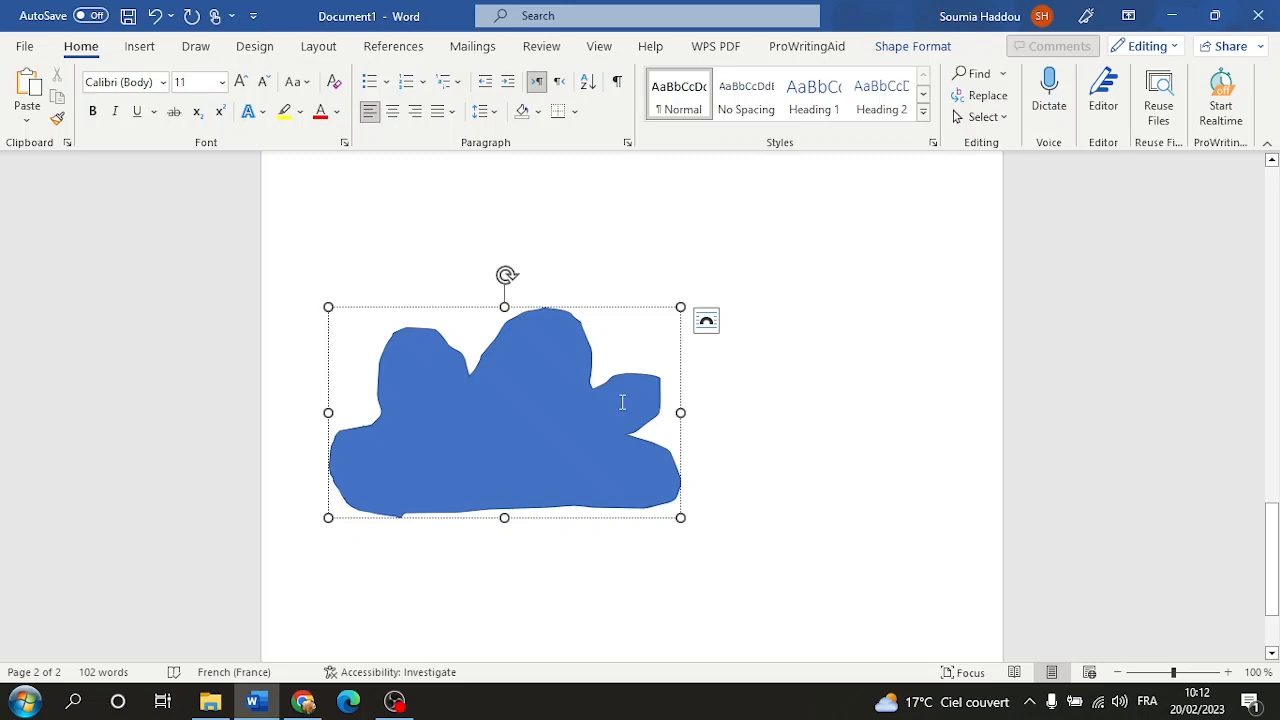
click(603, 420)
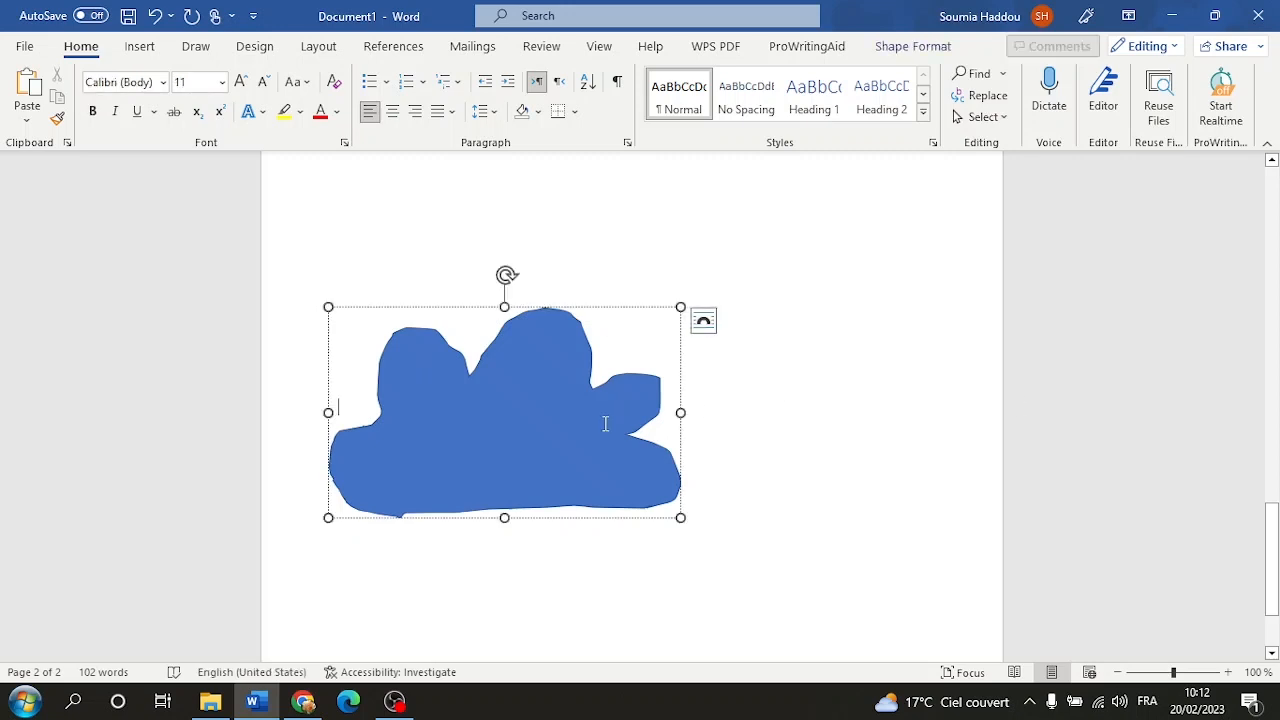
scroll(560, 300, down, 3)
click(549, 178)
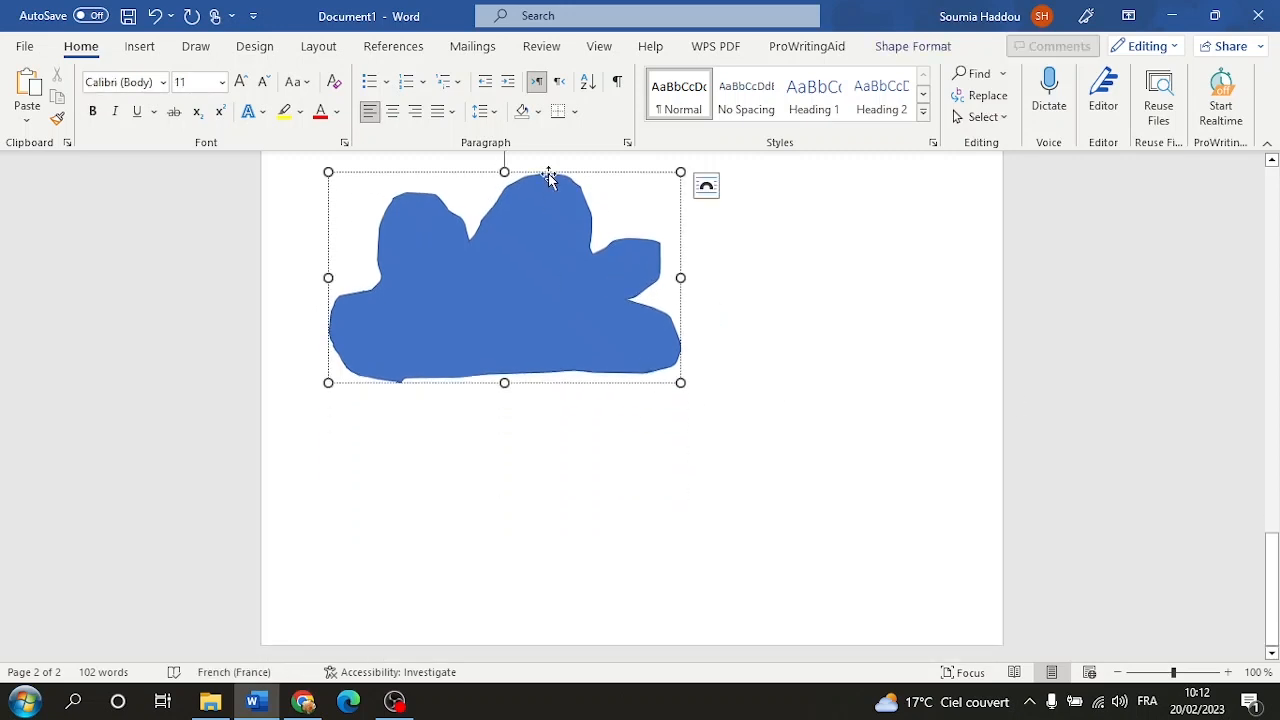
key(Delete)
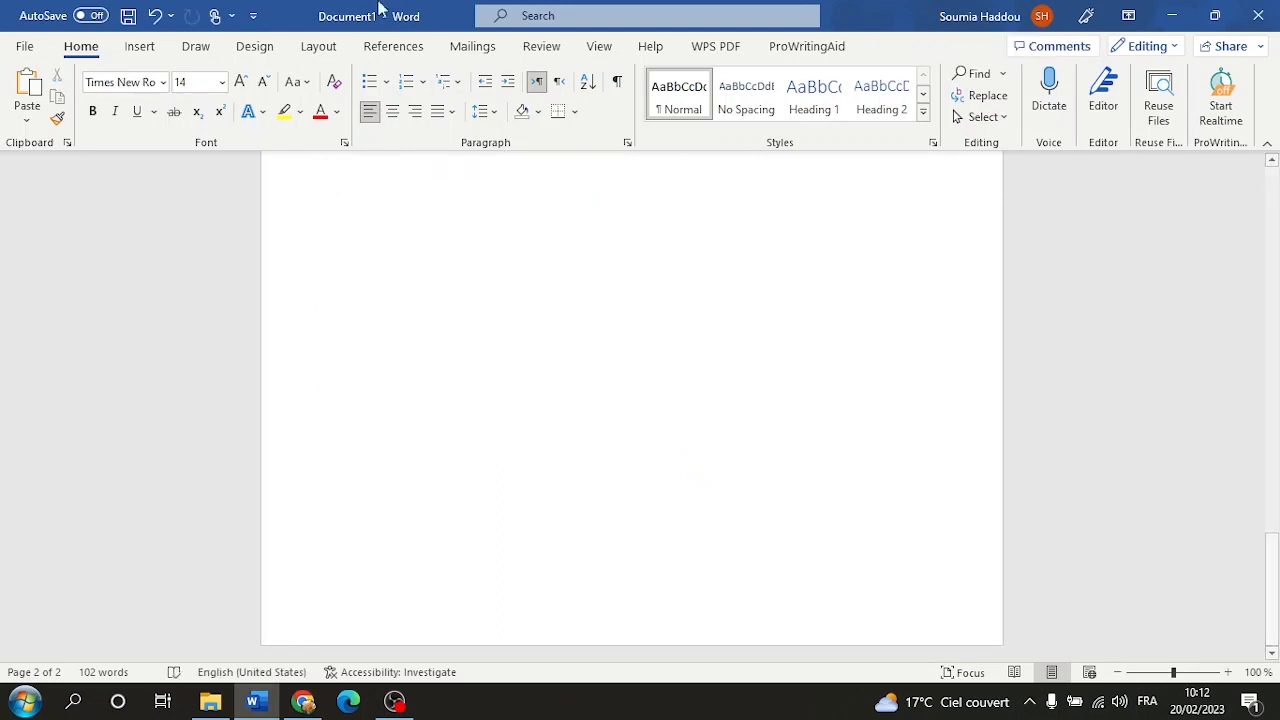
Insert a 2.54 cm by 2.54 cm arc on the empty page area and undo the insertion.
click(139, 47)
click(250, 74)
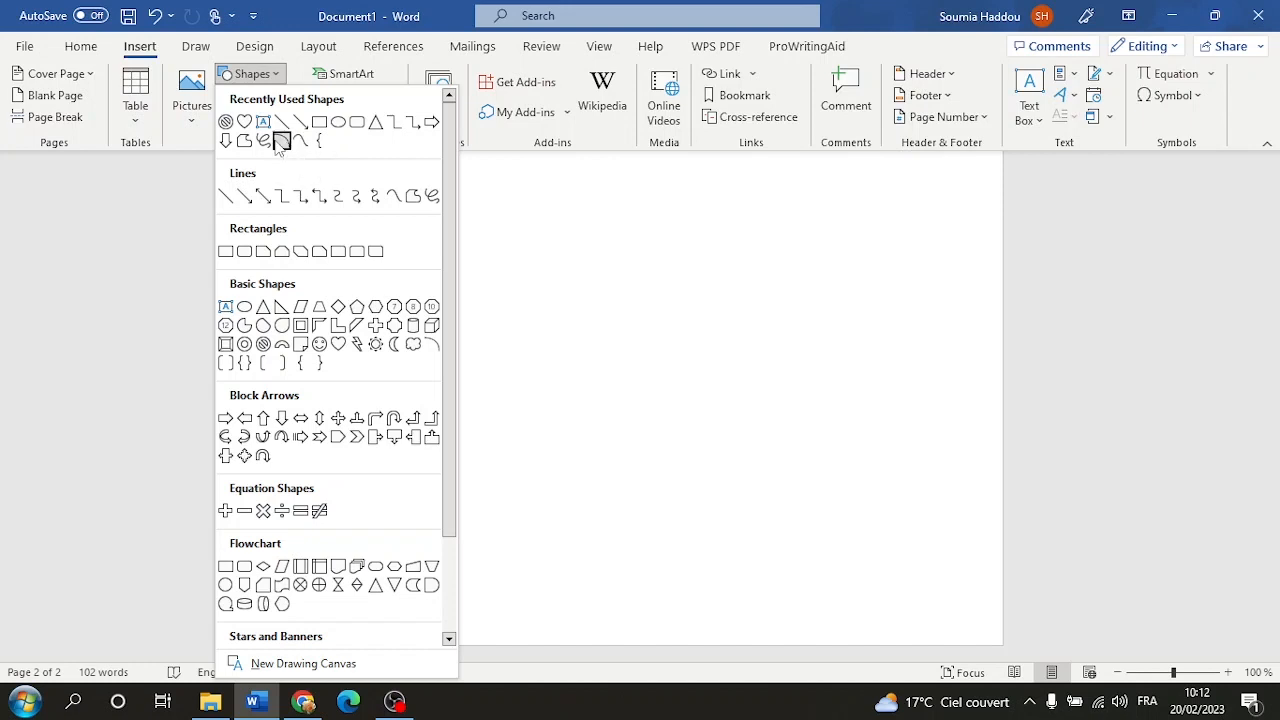
click(281, 143)
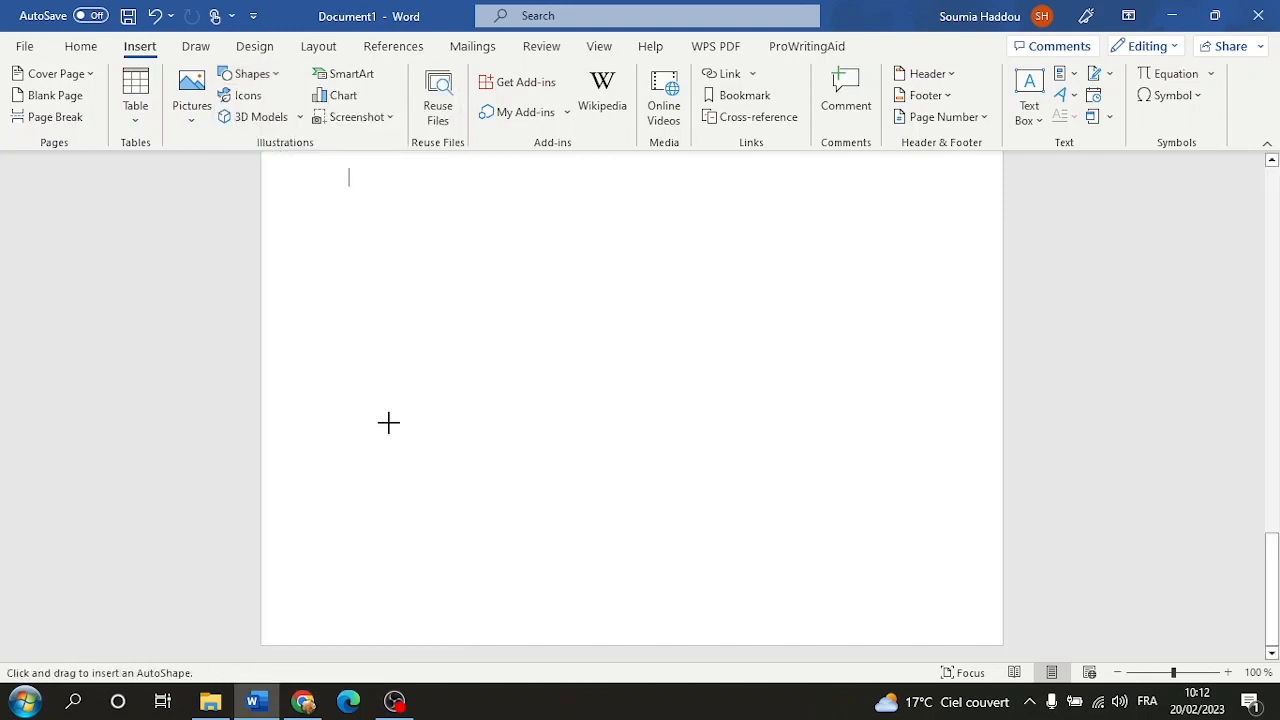
click(391, 384)
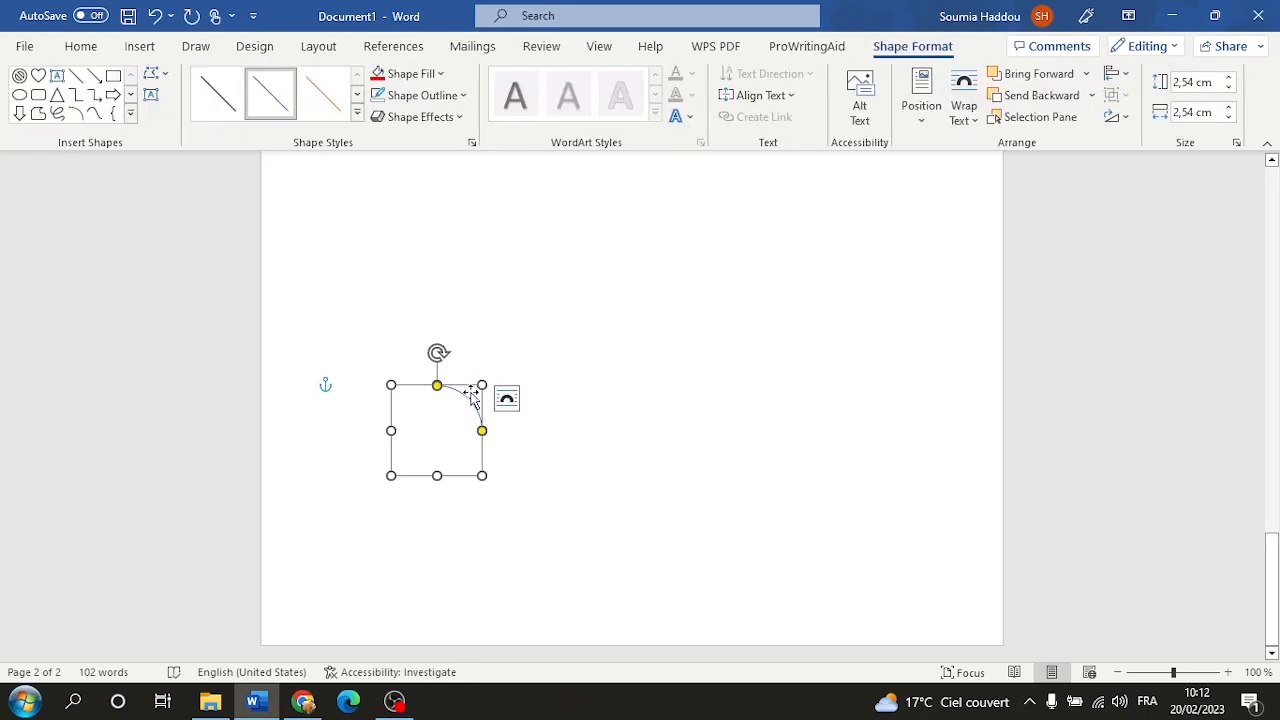
click(155, 15)
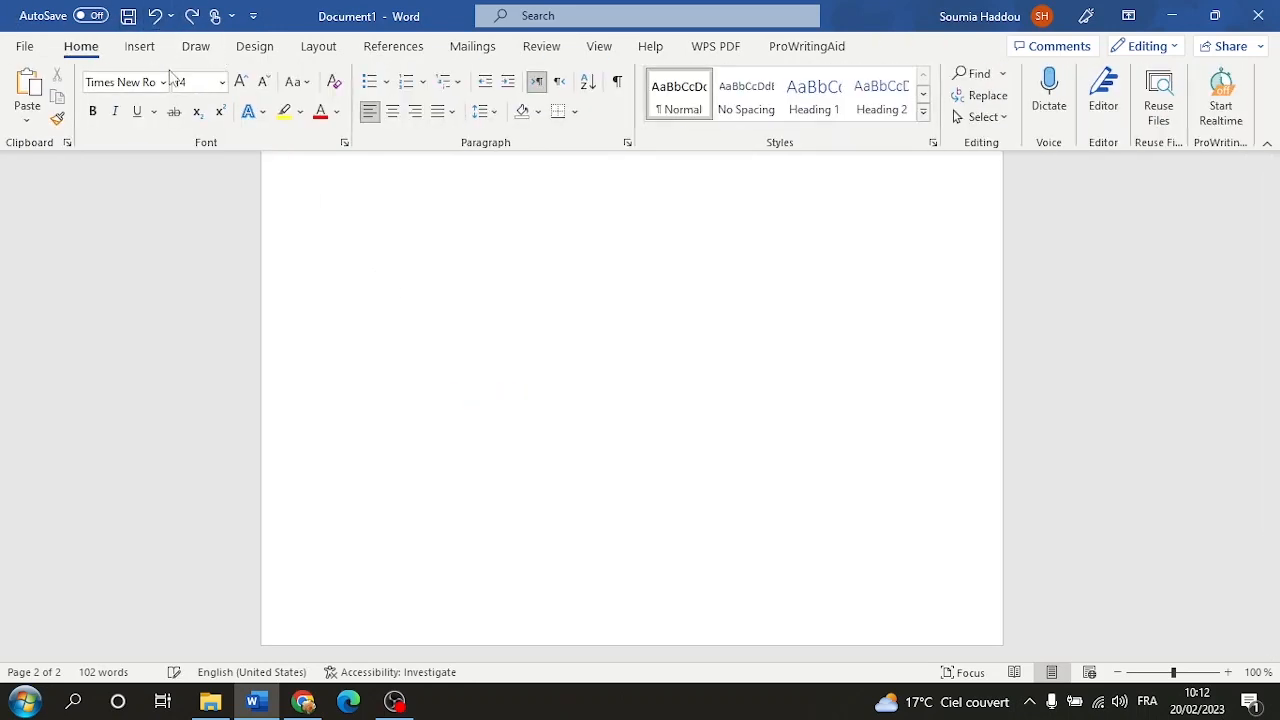
Draw a hump-shaped curve about 2.9 cm wide and 2.4 cm high on the page and undo it.
click(139, 46)
click(245, 74)
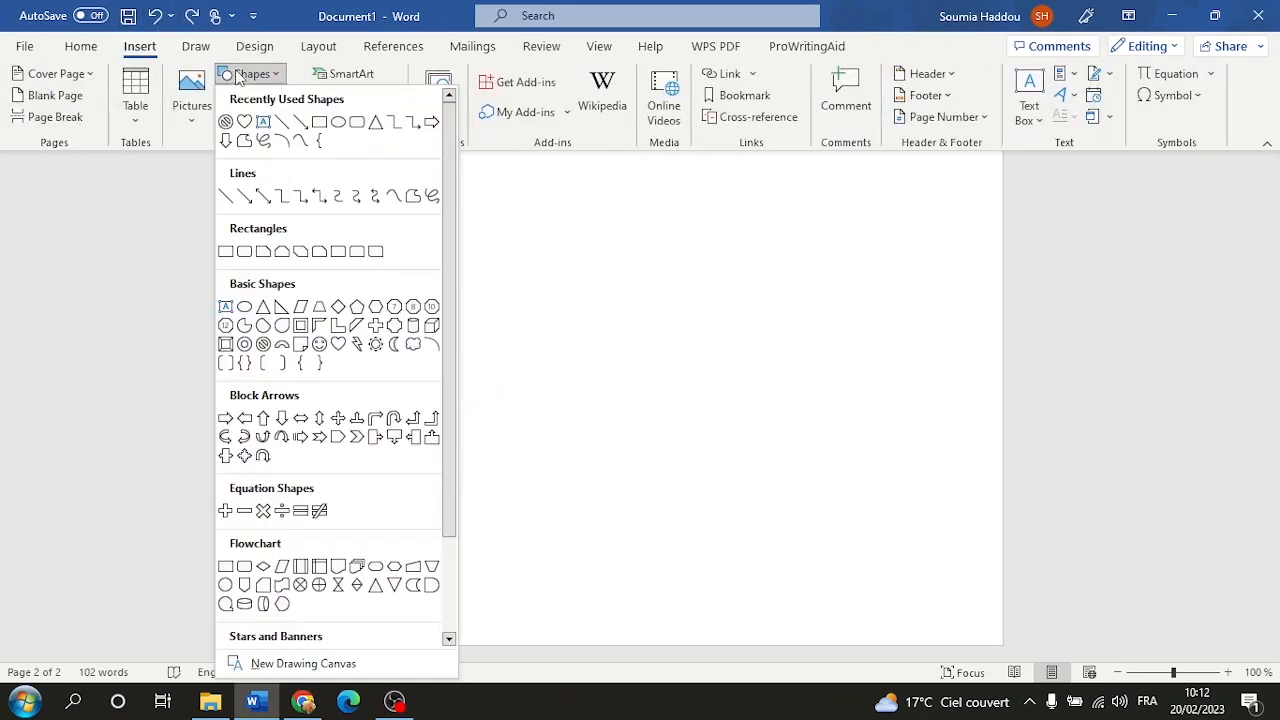
click(300, 141)
mouse_move(388, 355)
mouse_down()
mouse_move(397, 271)
mouse_move(451, 249)
mouse_move(378, 292)
mouse_move(431, 257)
mouse_move(443, 274)
mouse_move(400, 283)
mouse_move(443, 271)
mouse_move(554, 320)
mouse_move(469, 343)
mouse_move(574, 323)
mouse_move(463, 351)
mouse_move(486, 349)
mouse_up()
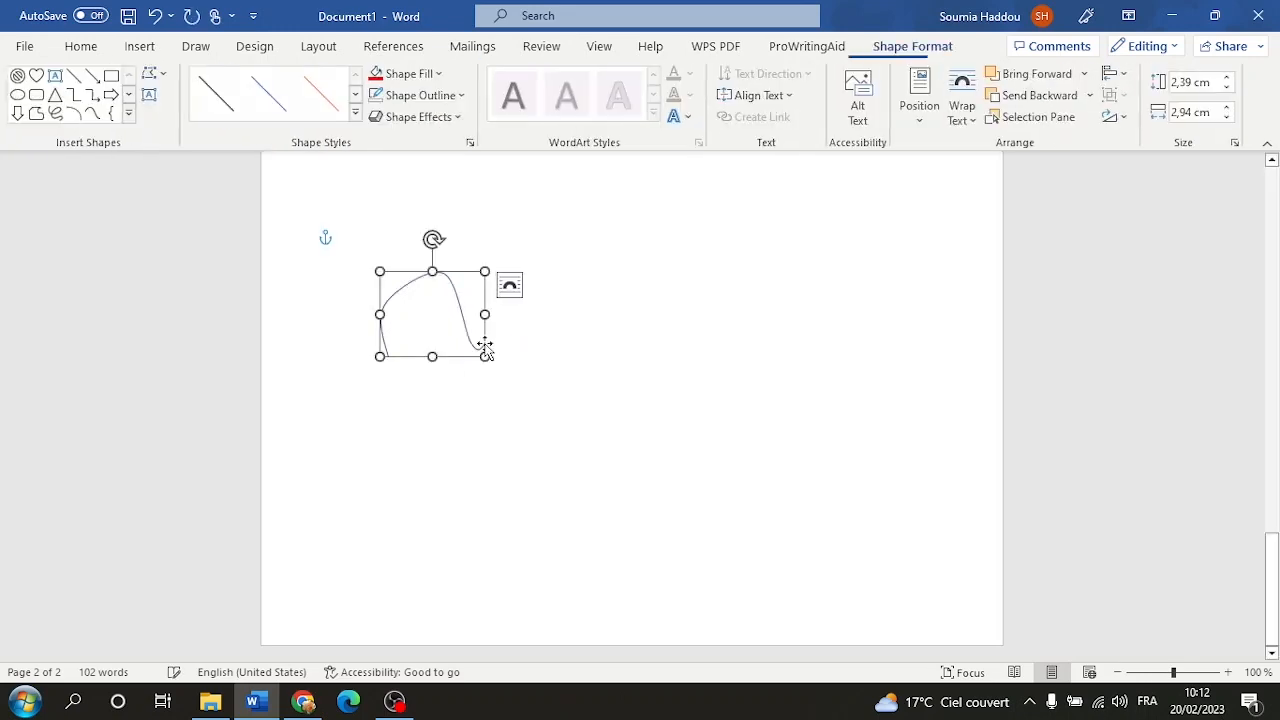
click(153, 15)
Draw a closed car-like Scribble freeform about 13.9 cm wide and 6.5 cm high, and delete it.
click(140, 46)
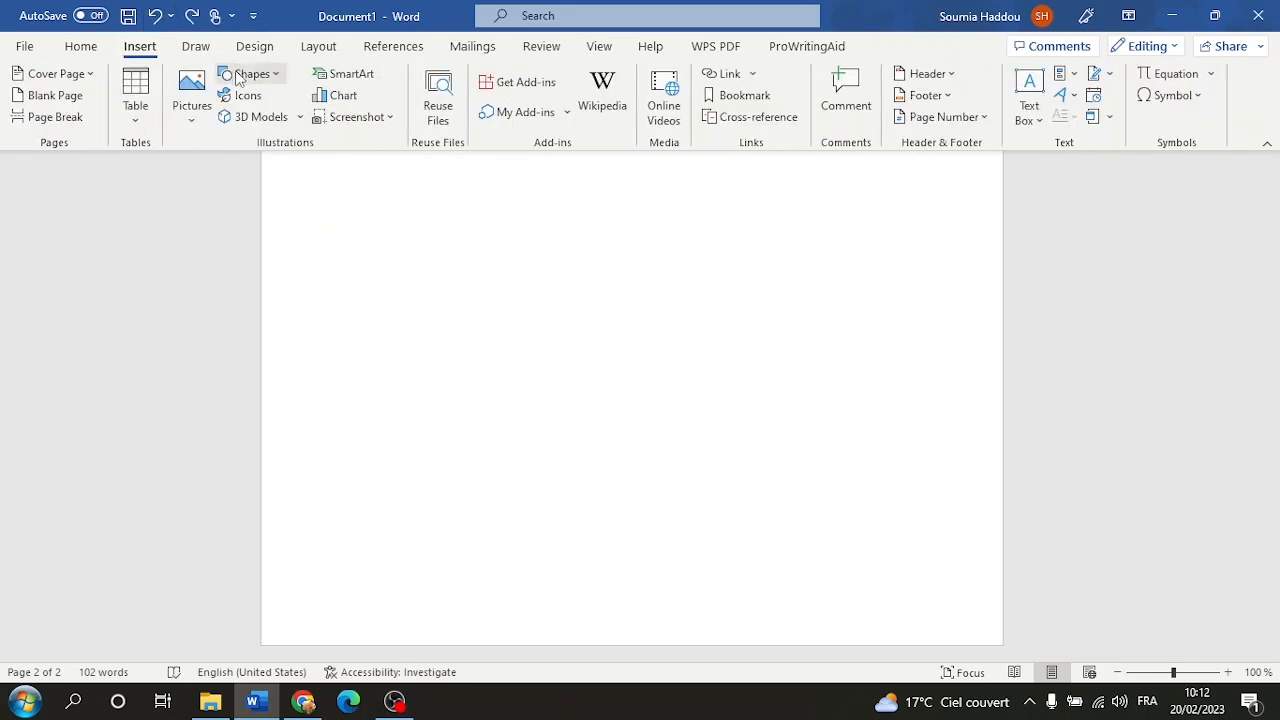
click(245, 74)
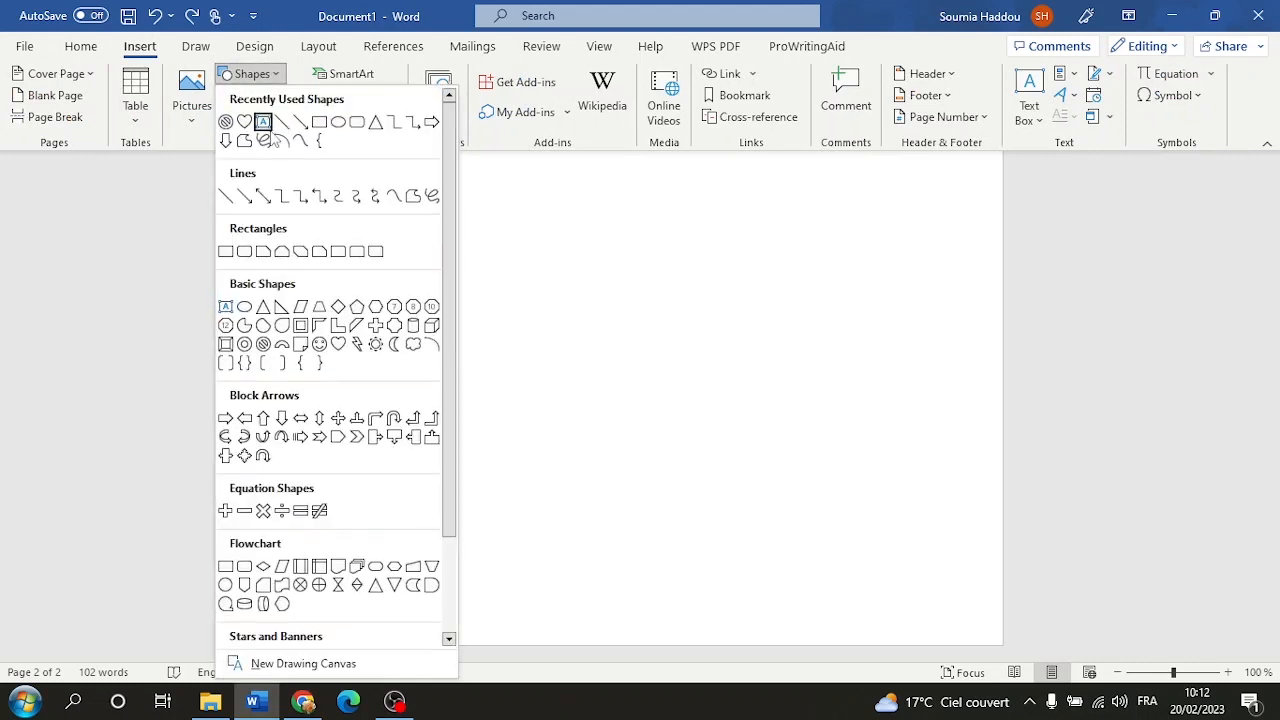
click(263, 140)
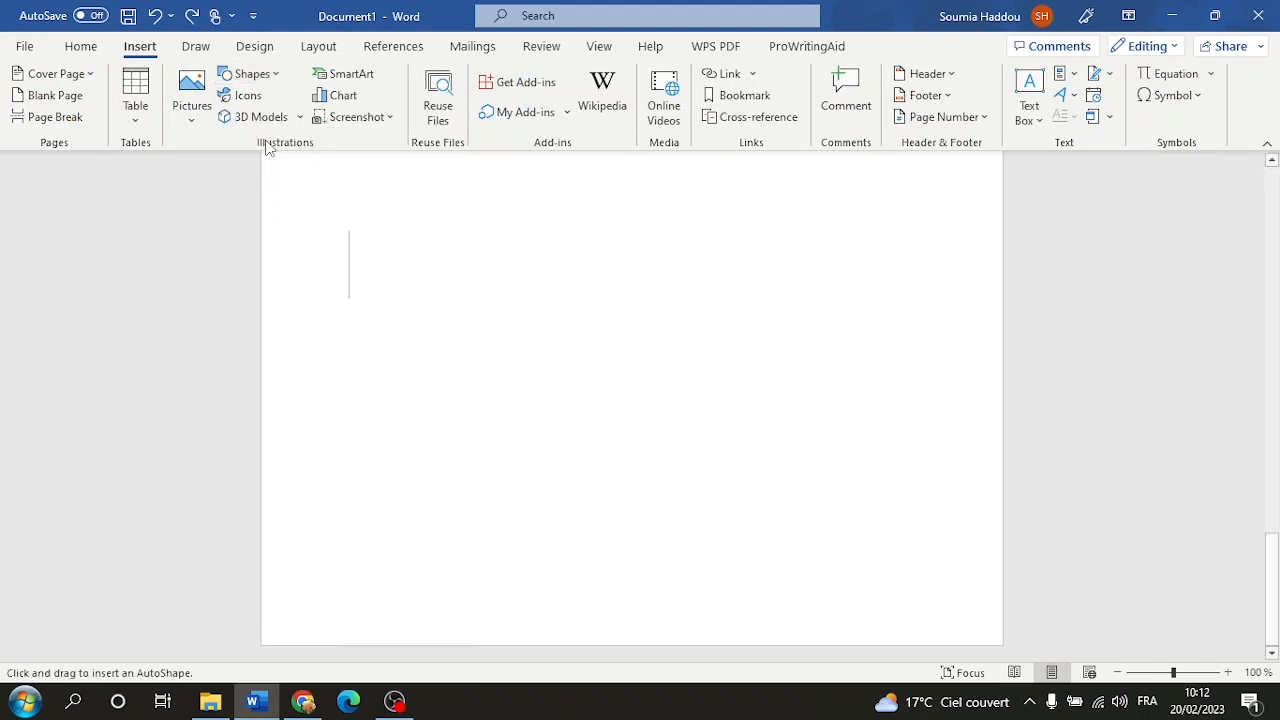
mouse_move(451, 335)
mouse_down()
mouse_move(520, 258)
mouse_move(659, 332)
mouse_move(777, 420)
mouse_move(680, 463)
mouse_move(460, 474)
mouse_move(290, 418)
mouse_move(360, 331)
mouse_move(453, 316)
mouse_move(453, 332)
mouse_up()
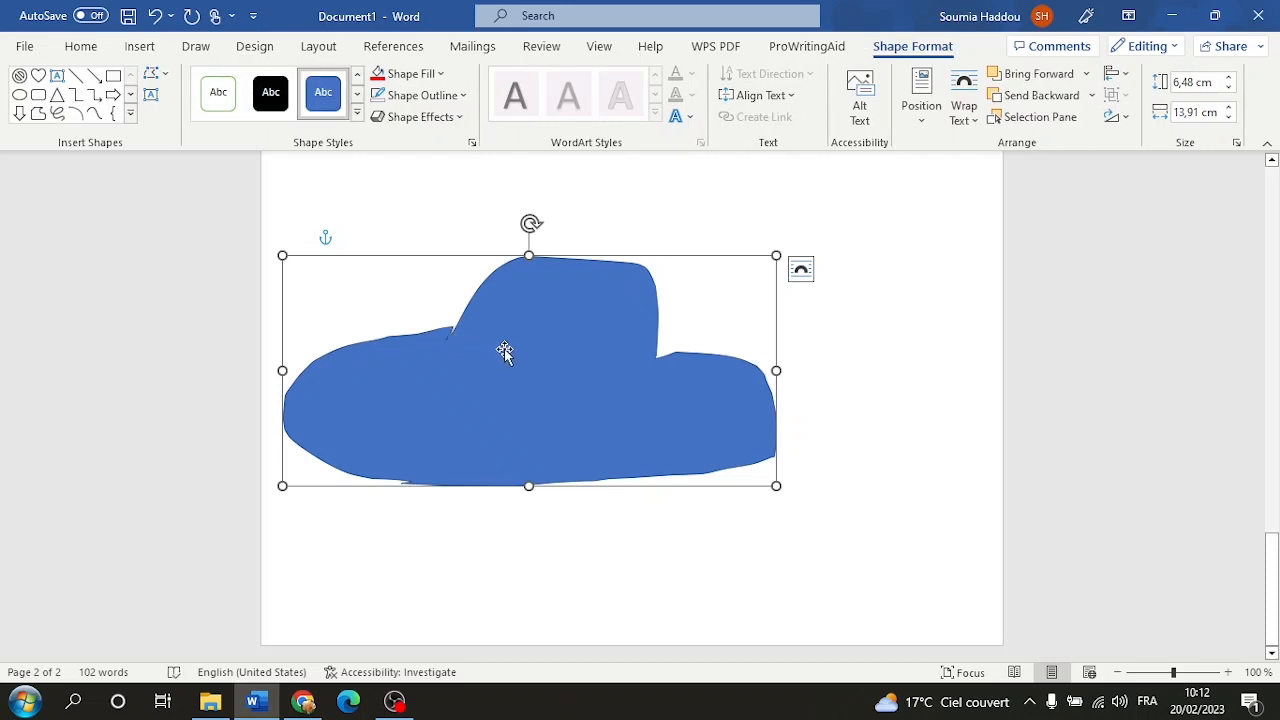
key(Delete)
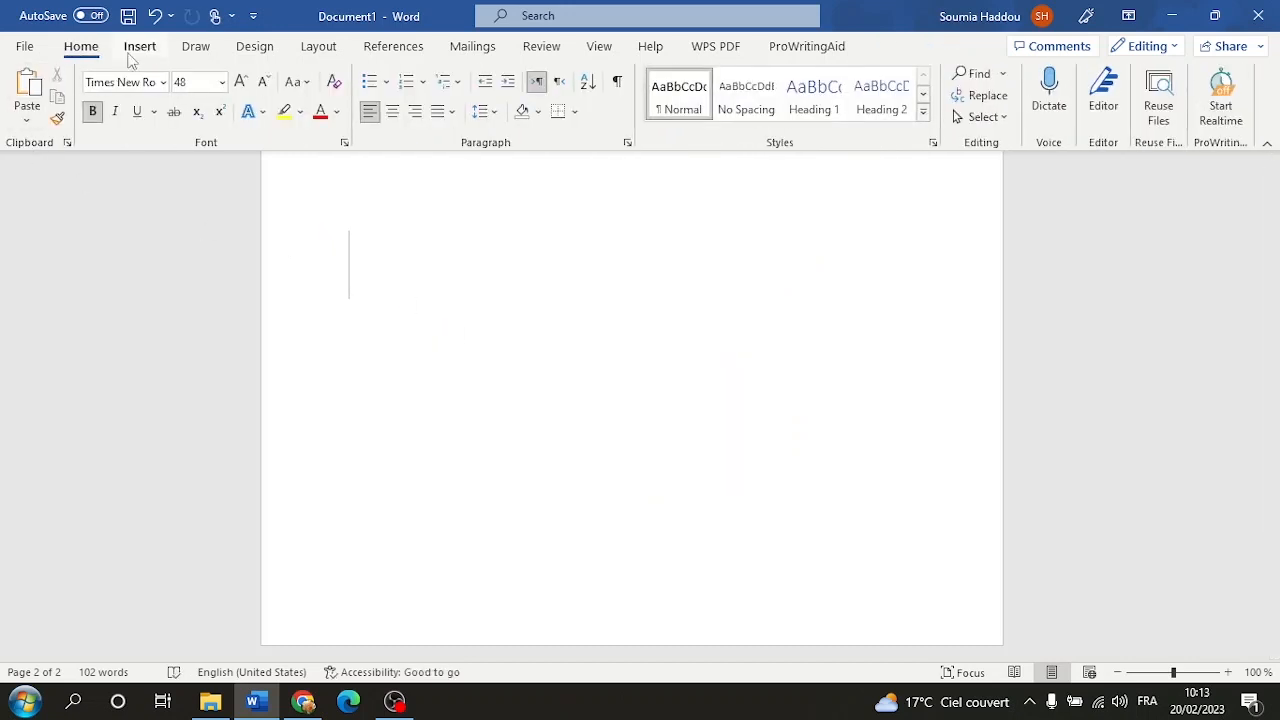
click(134, 50)
click(245, 96)
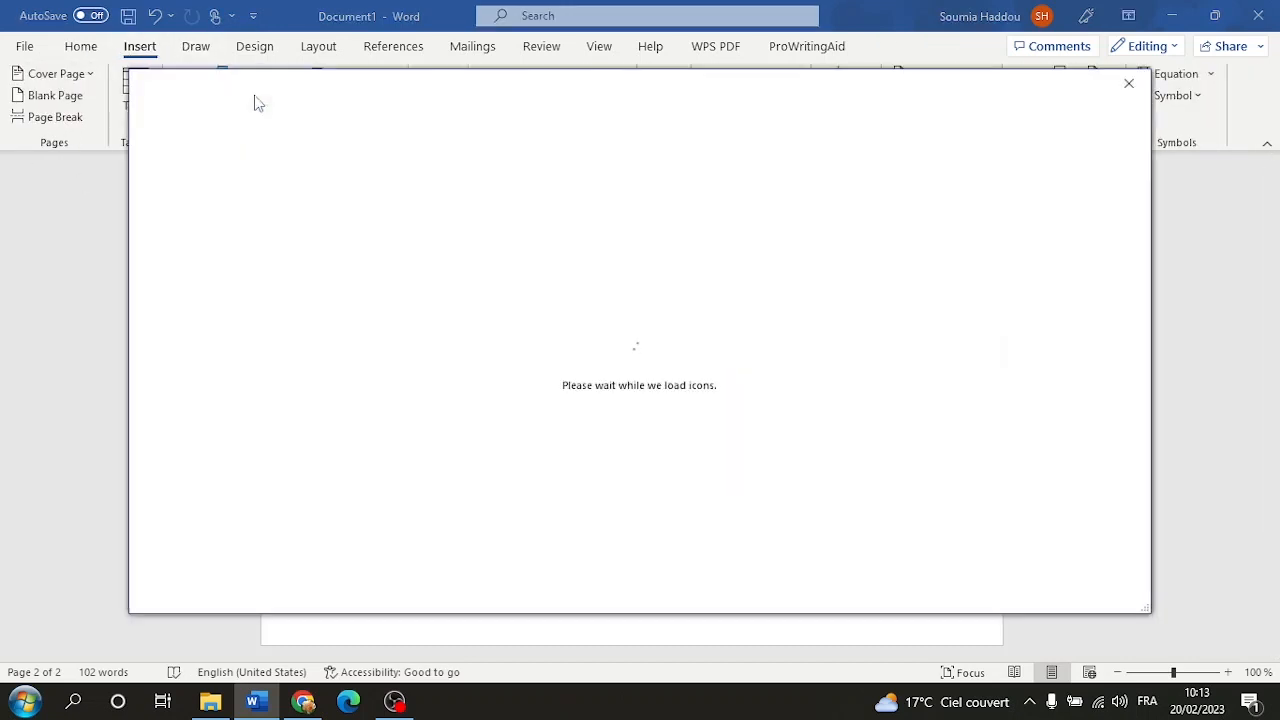
click(1098, 701)
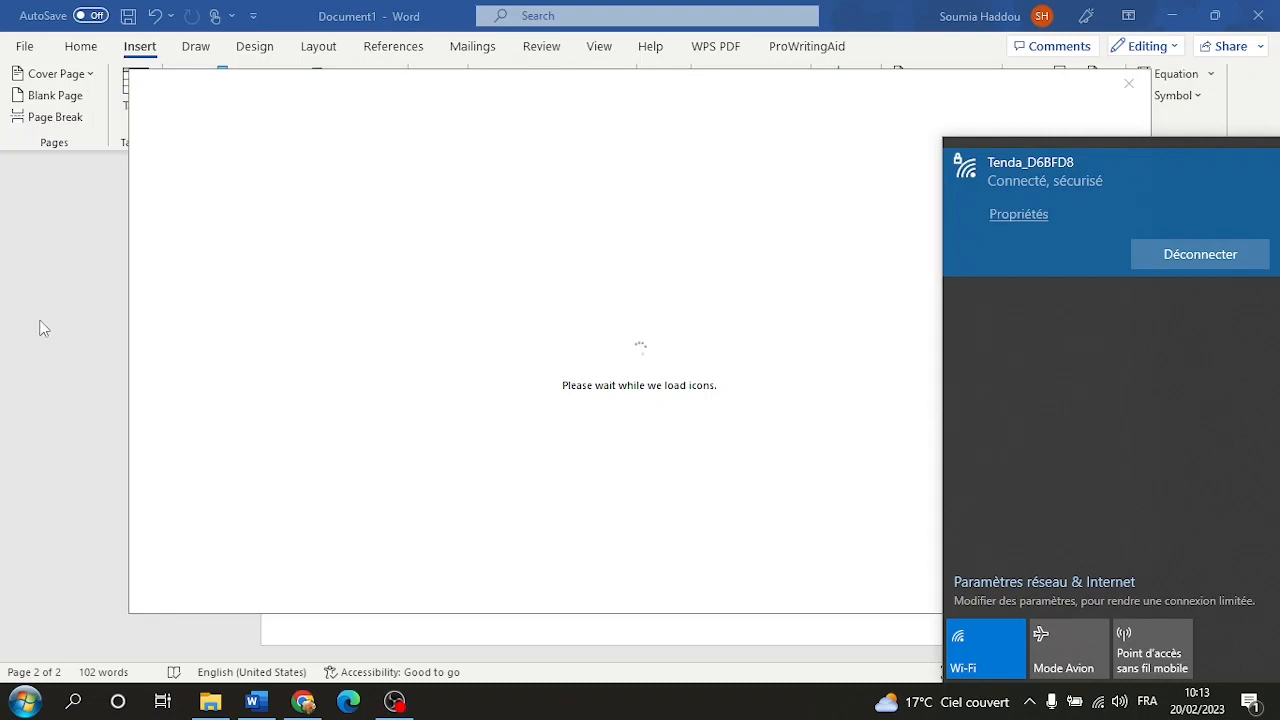
click(2, 322)
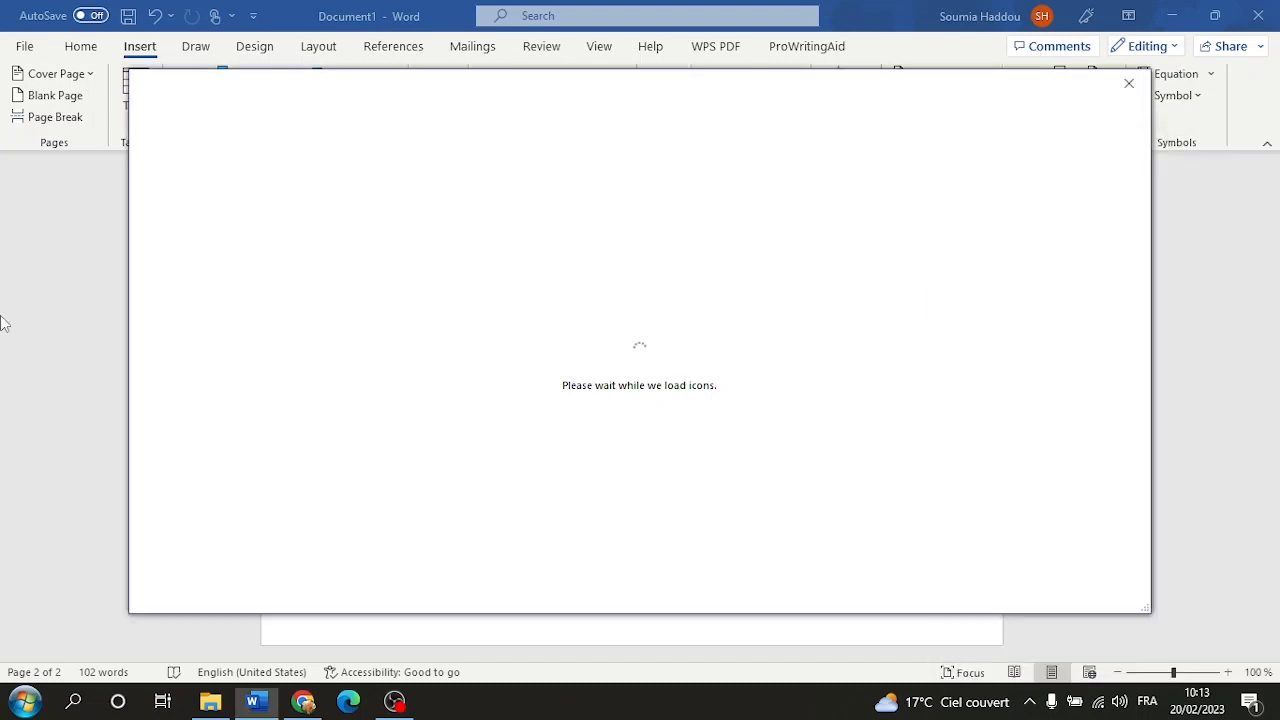
click(1129, 83)
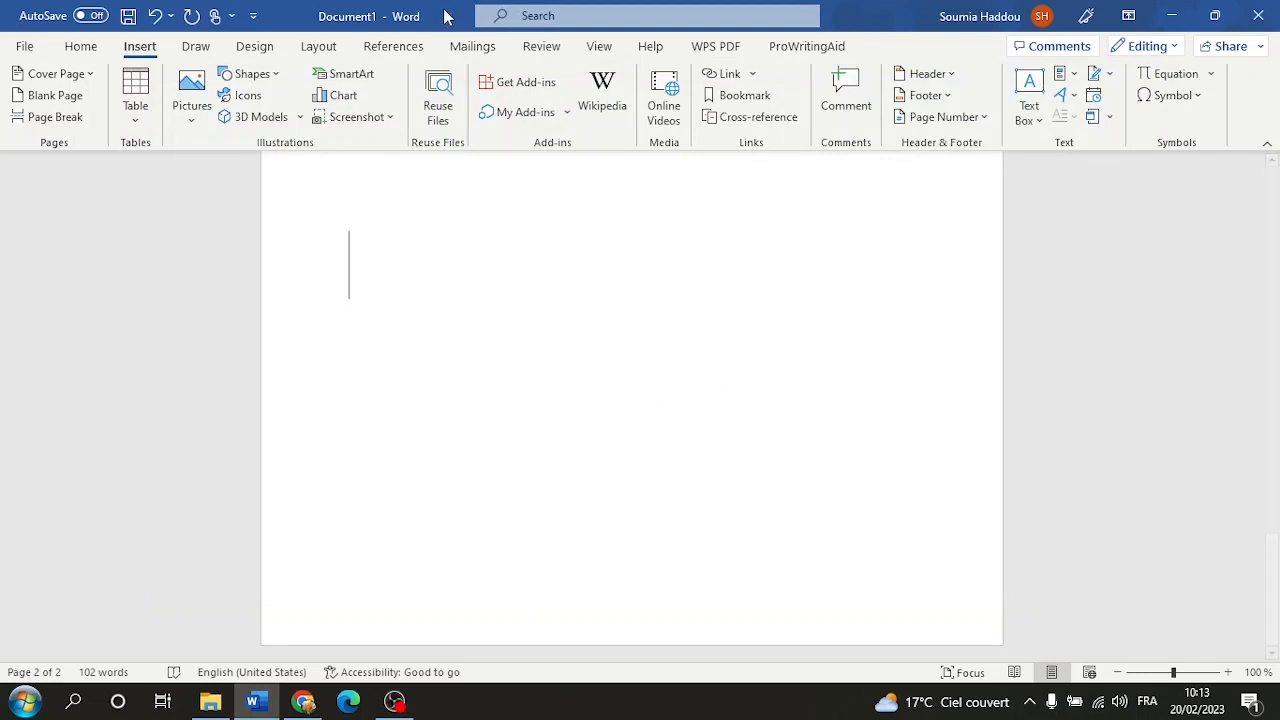
Browse the SmartArt layouts in the List, Matrix, Cycle, Process and All categories.
click(350, 75)
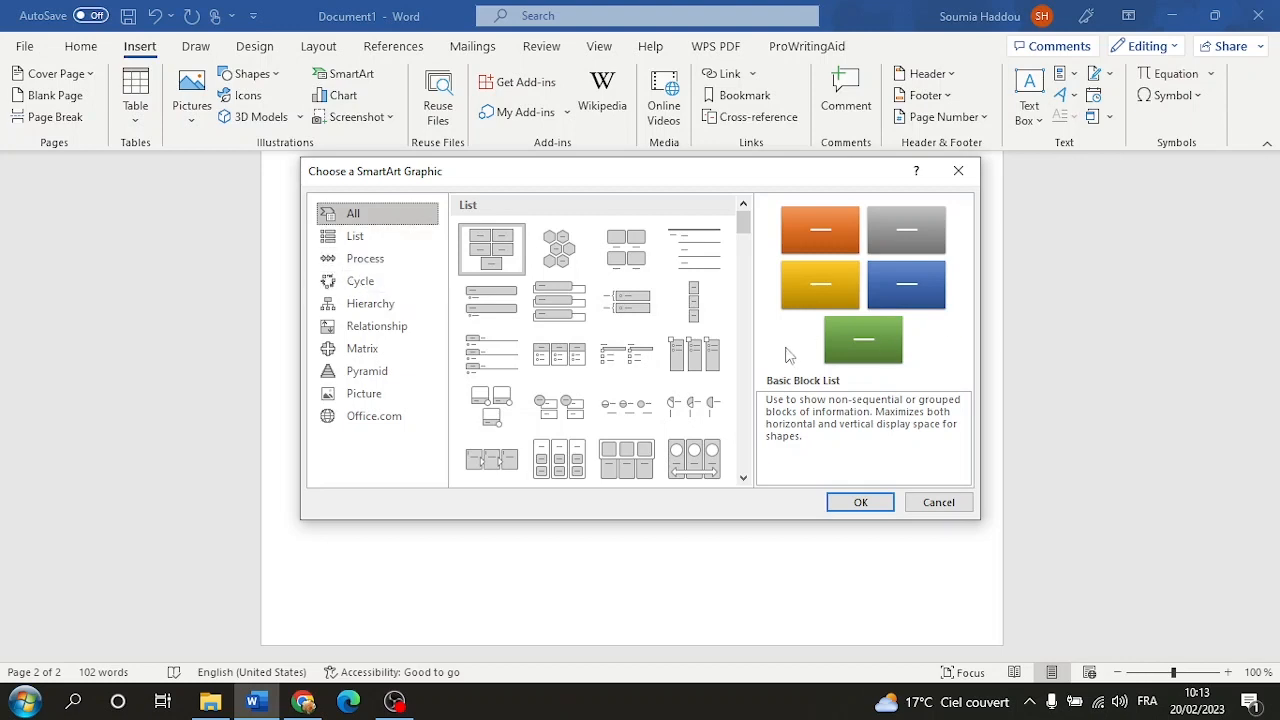
click(364, 239)
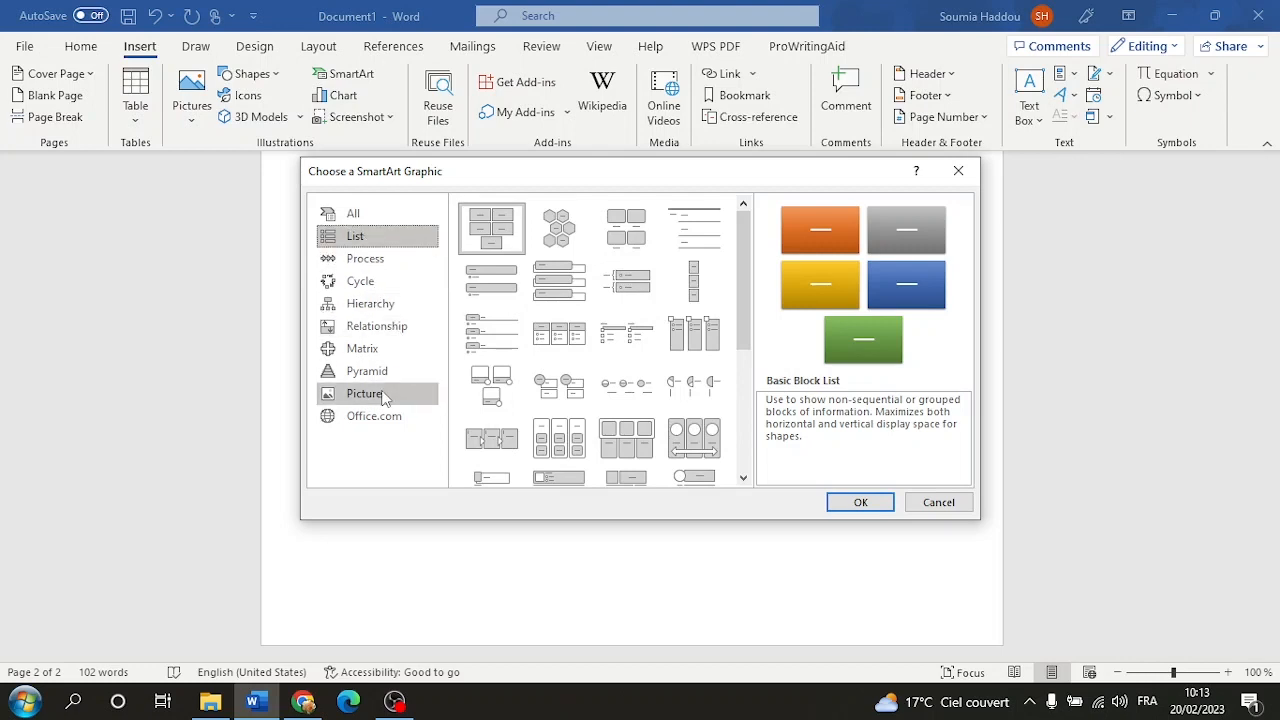
click(378, 350)
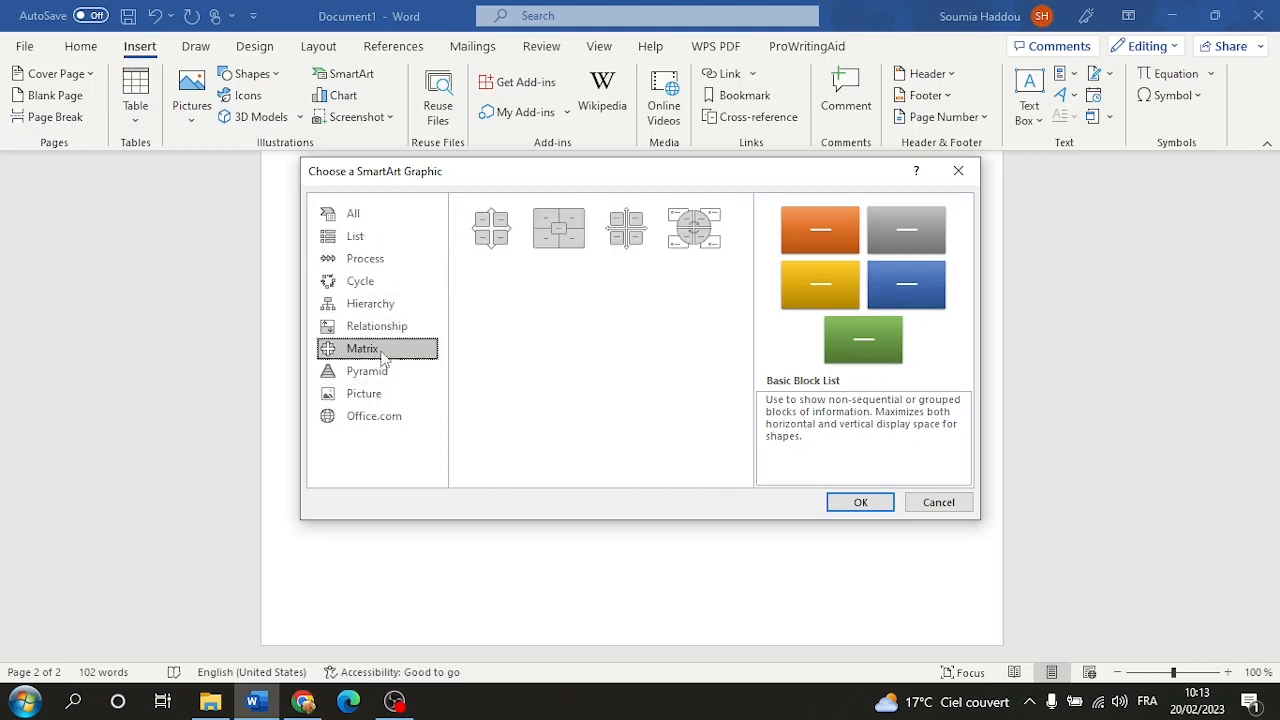
click(380, 284)
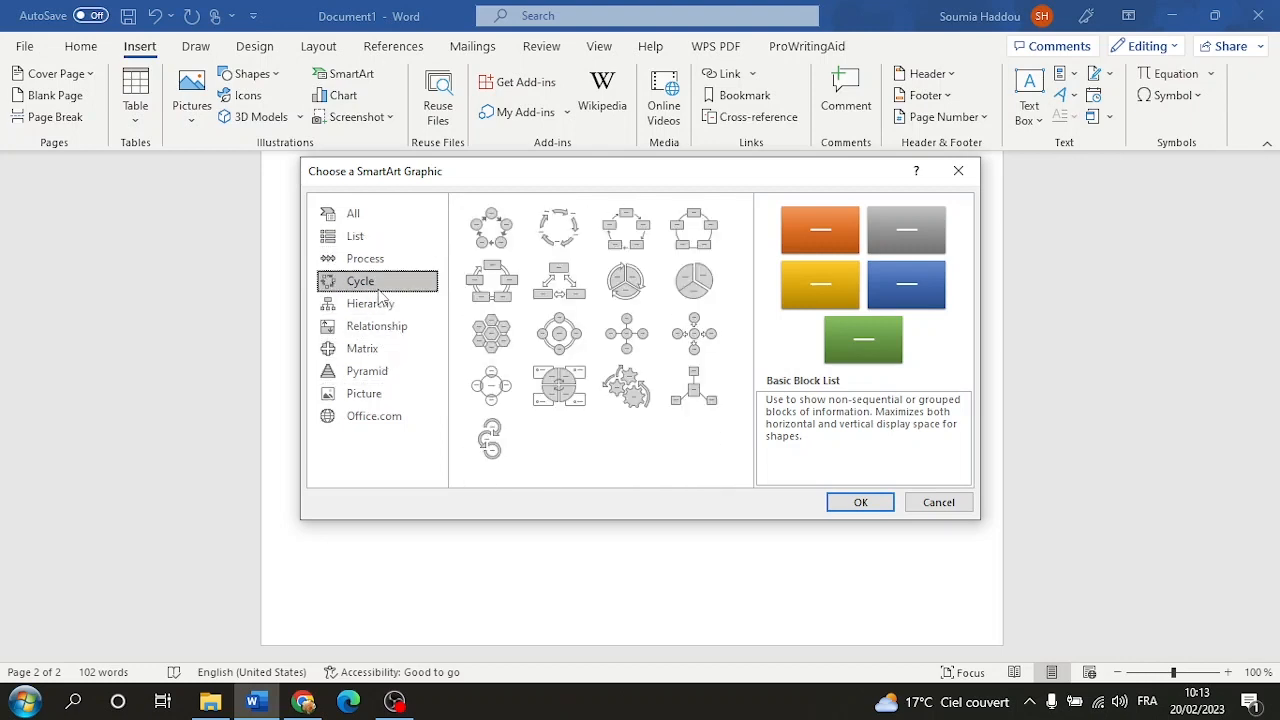
click(362, 260)
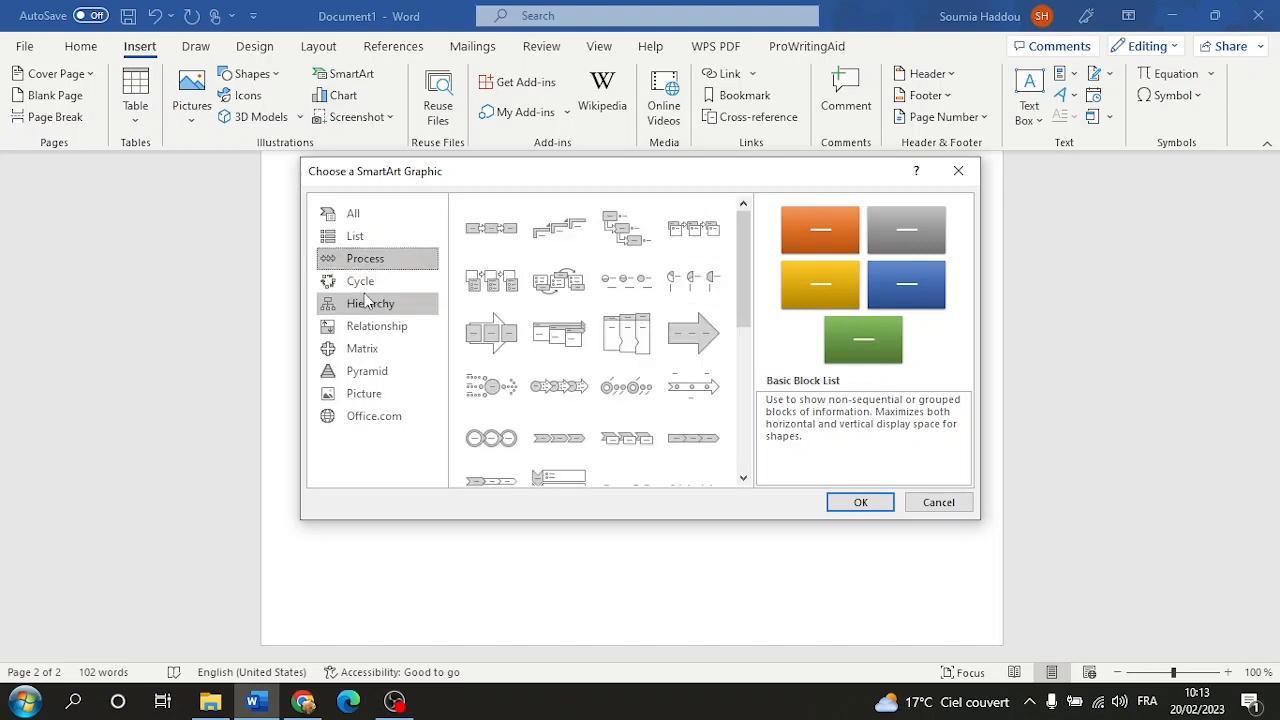
scroll(631, 302, down, 6)
scroll(645, 335, up, 6)
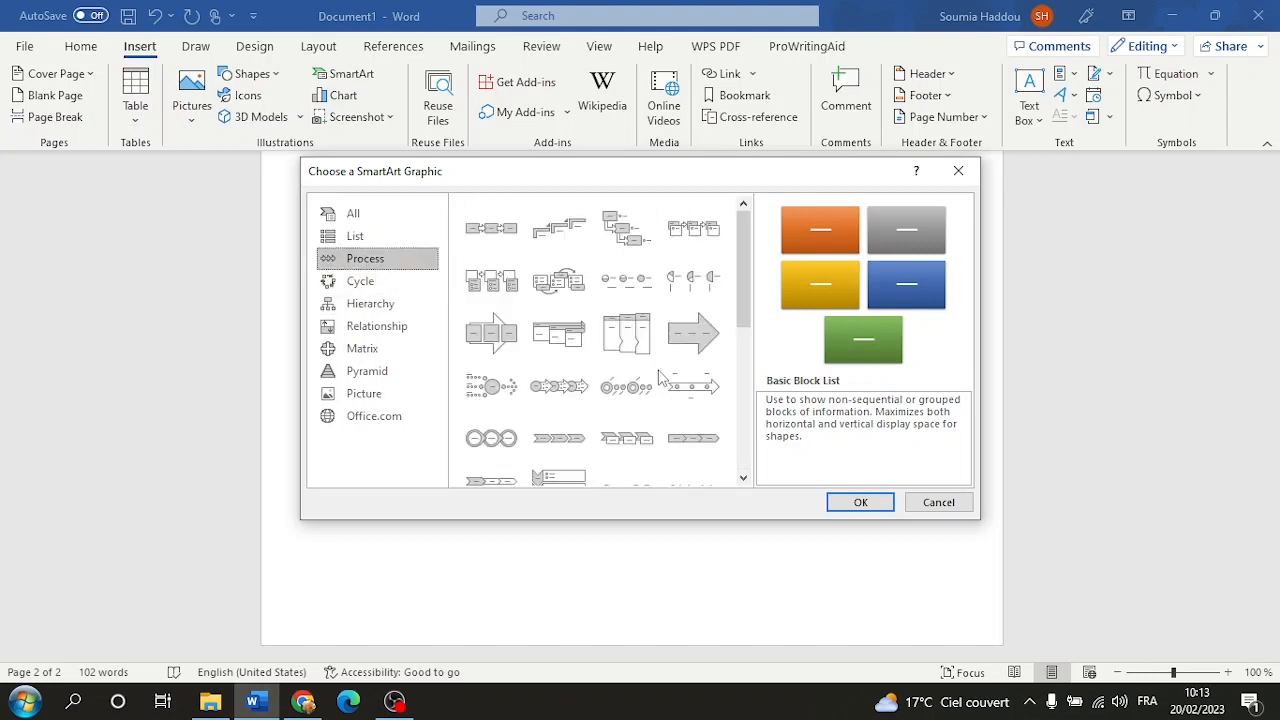
scroll(658, 370, down, 6)
scroll(630, 390, up, 5)
click(349, 218)
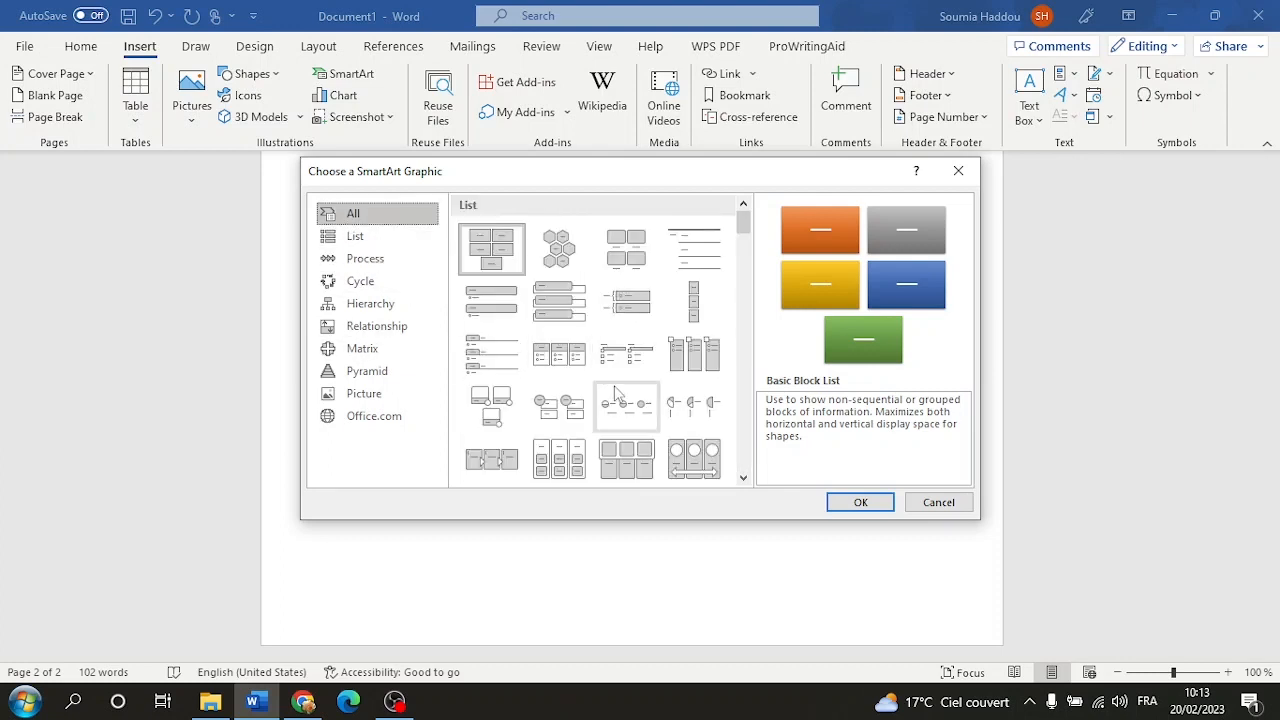
scroll(655, 417, down, 3)
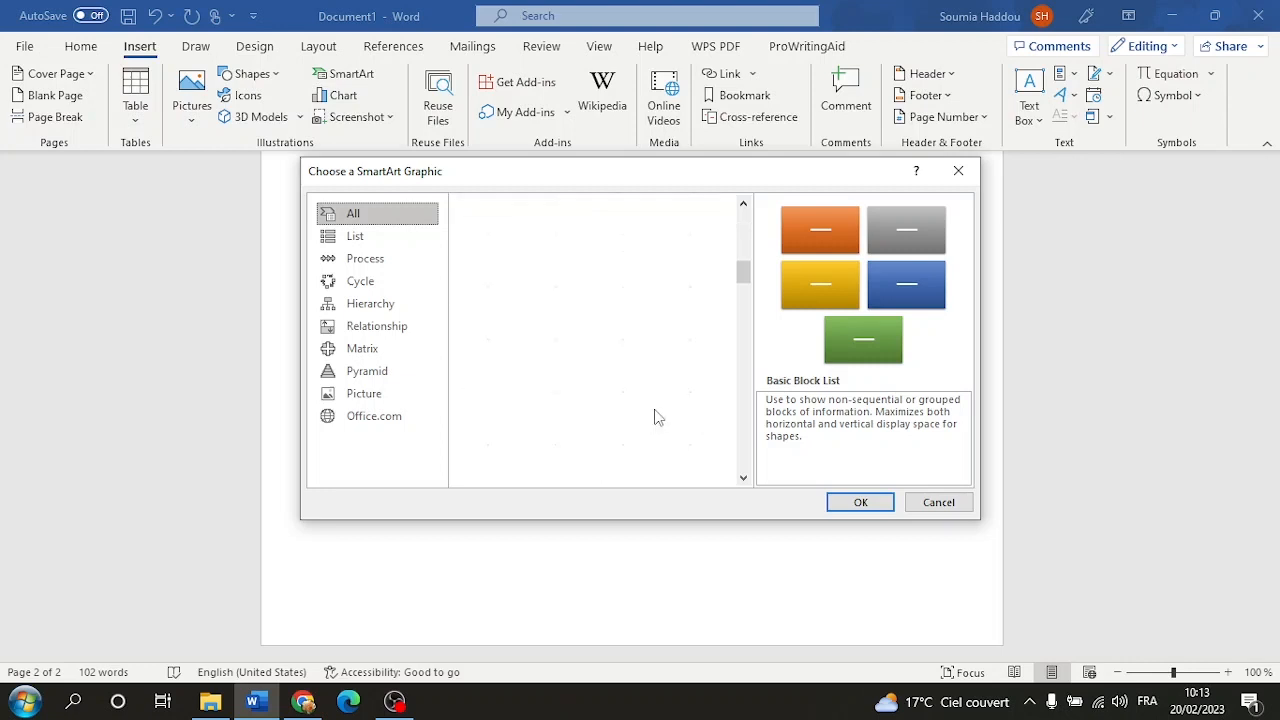
Insert the Gear SmartArt from the Relationship category and place the text cursor in its uppermost gear.
click(362, 328)
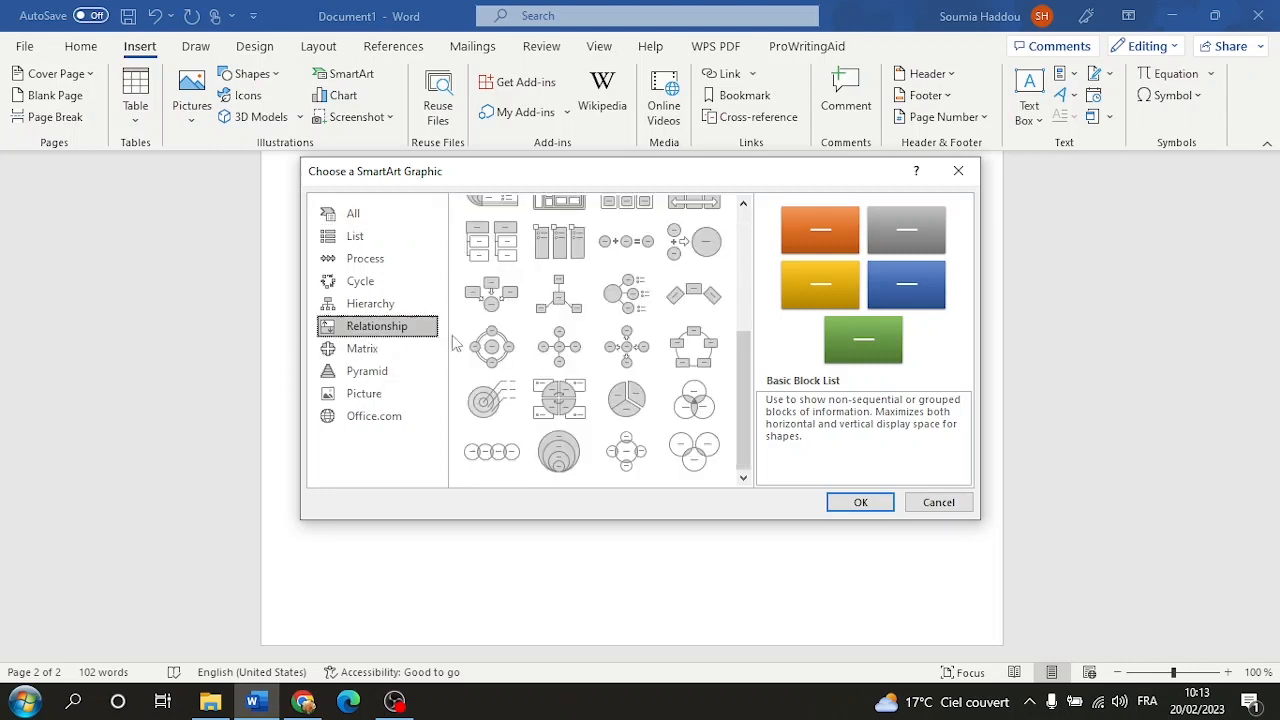
scroll(659, 450, up, 5)
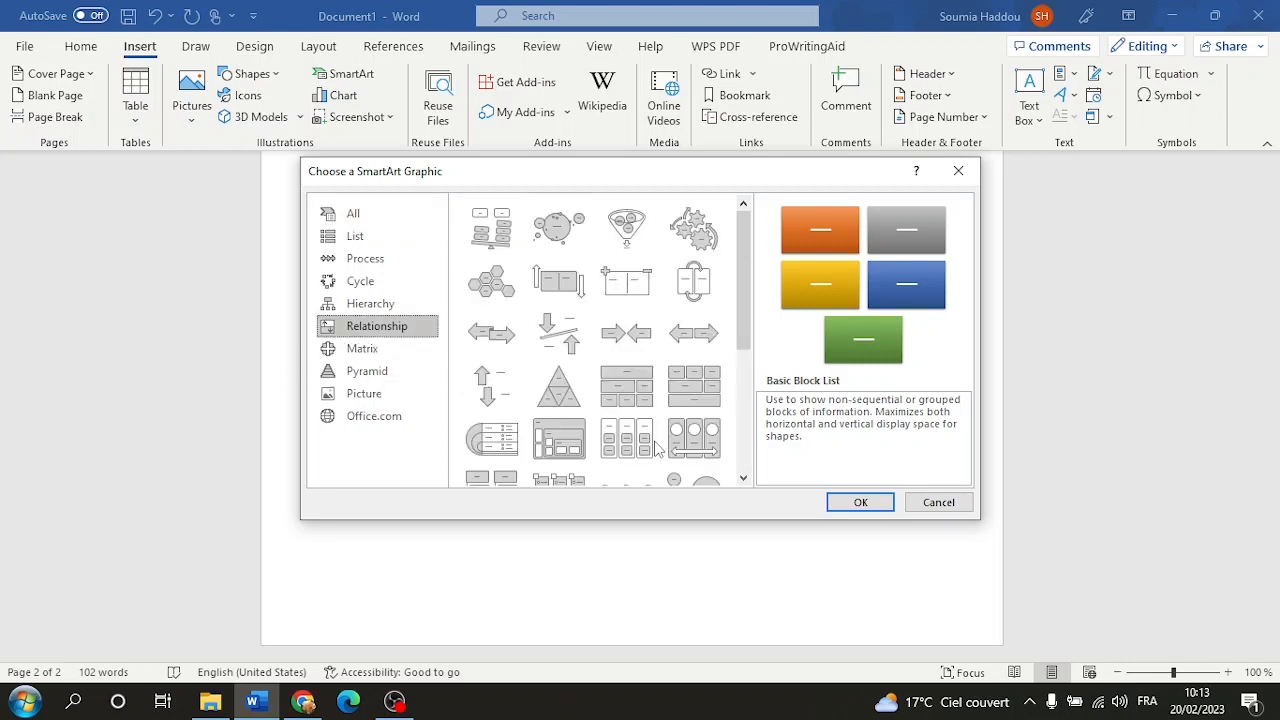
click(686, 238)
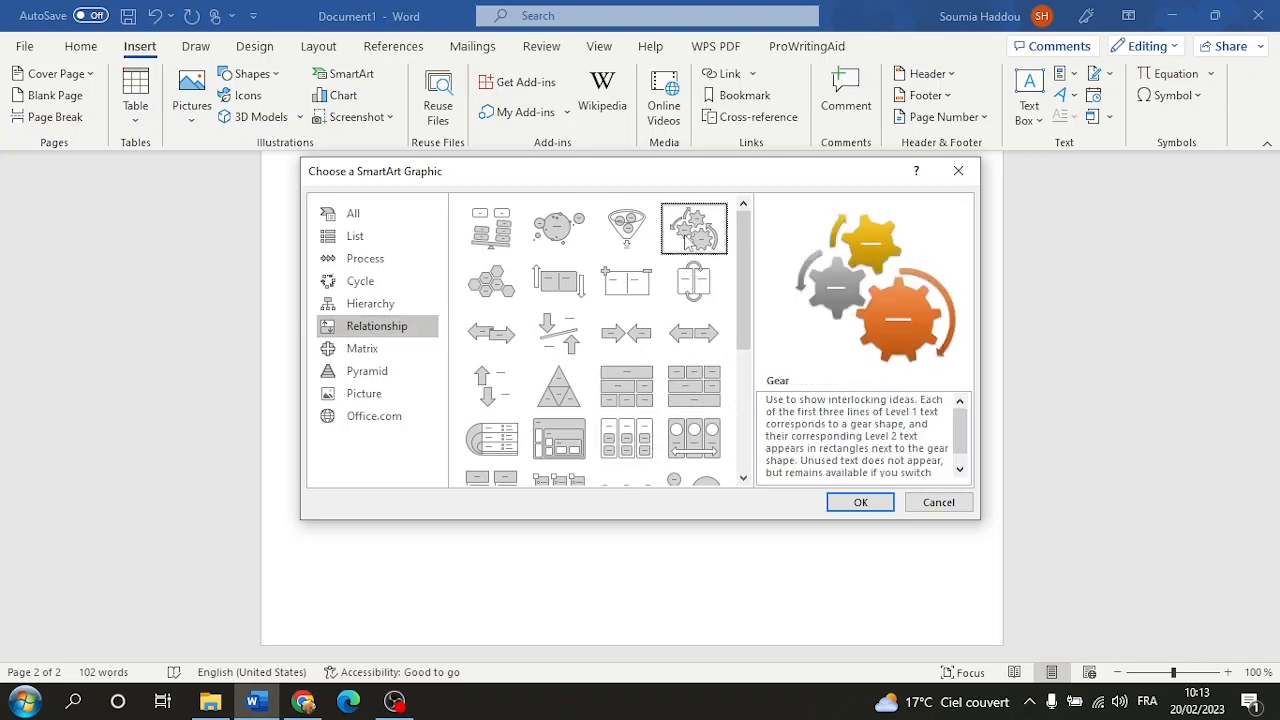
click(857, 503)
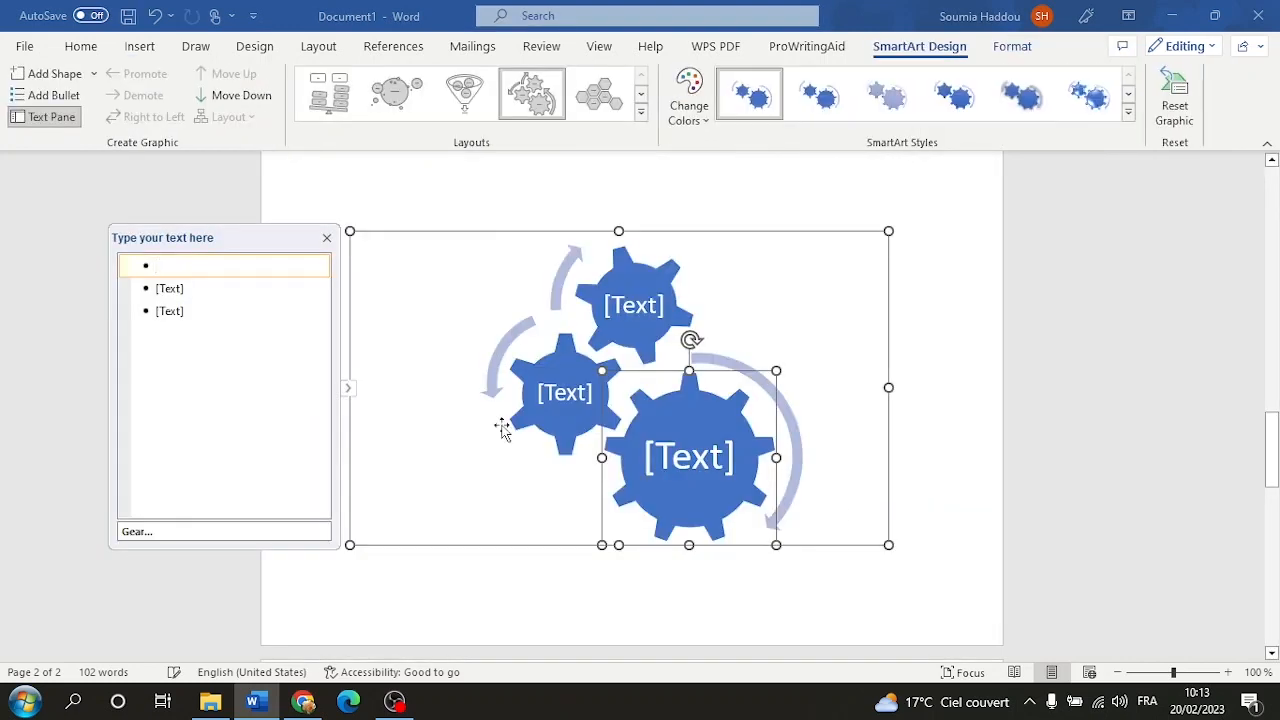
click(629, 299)
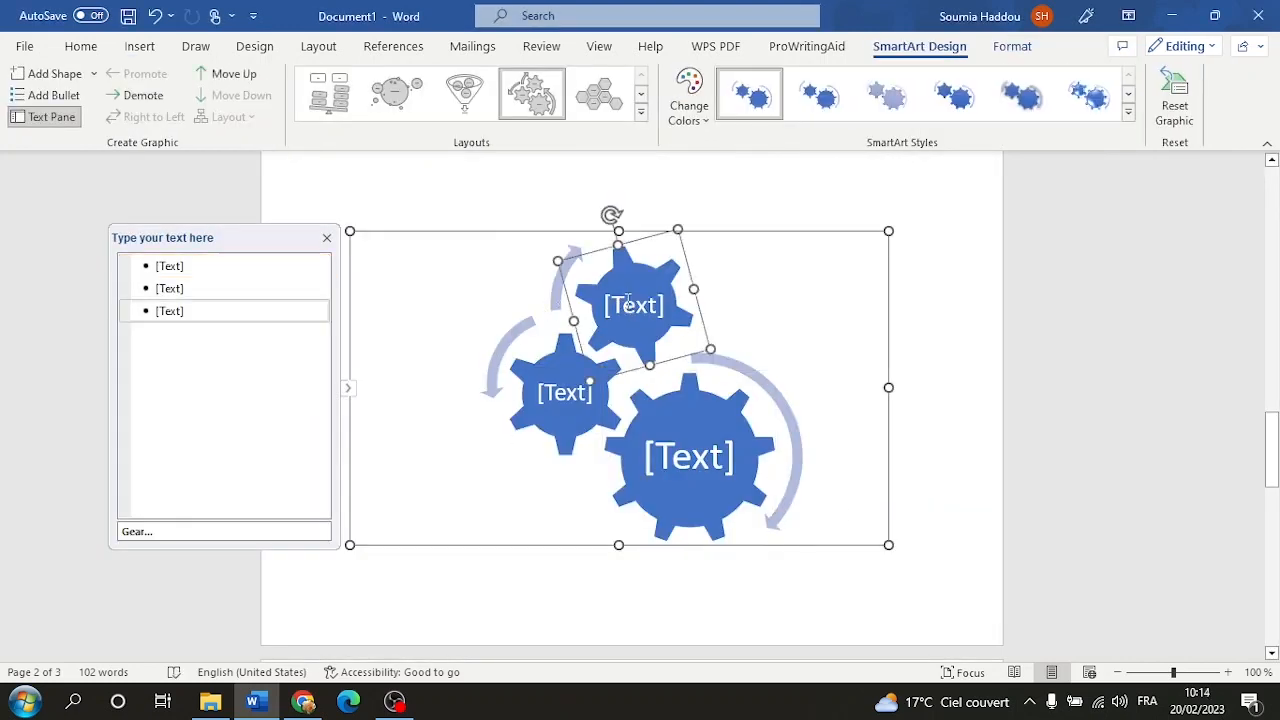
click(633, 303)
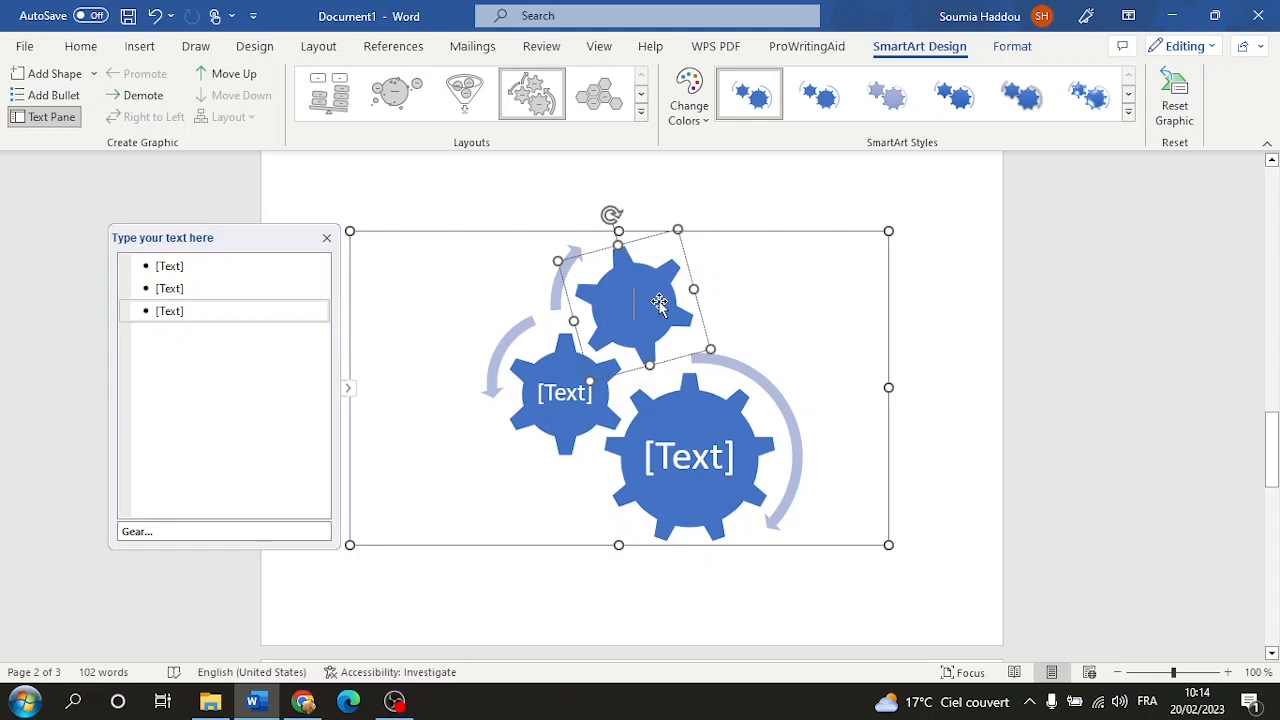
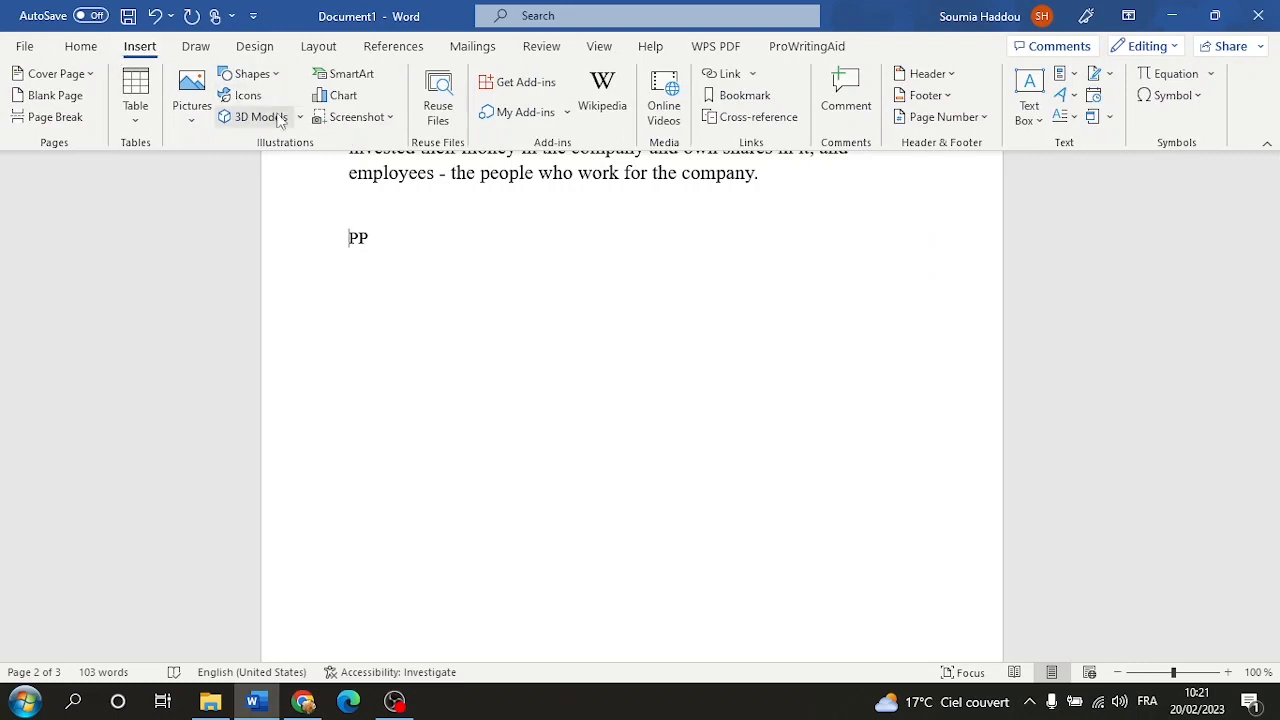
Examine the available chart types, including Line, Bar, X Y (Scatter), Treemap and Box & Whisker, without inserting a chart.
click(298, 119)
click(340, 96)
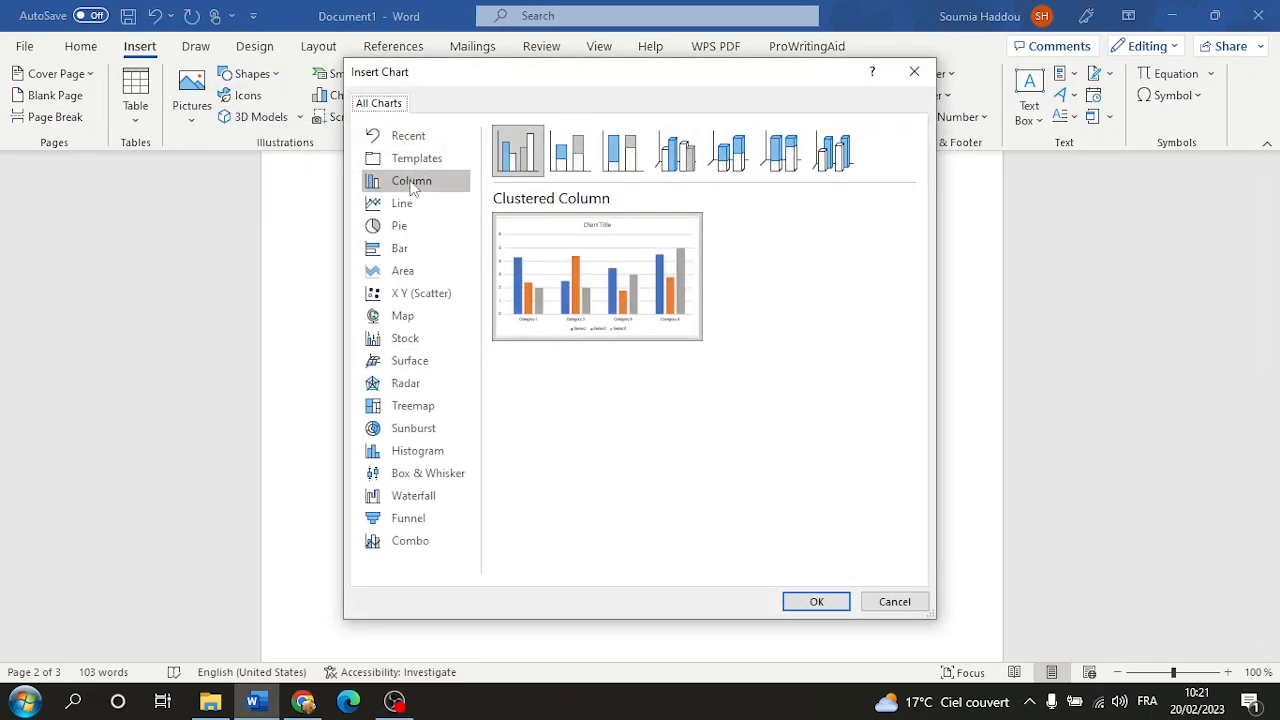
click(401, 204)
click(403, 164)
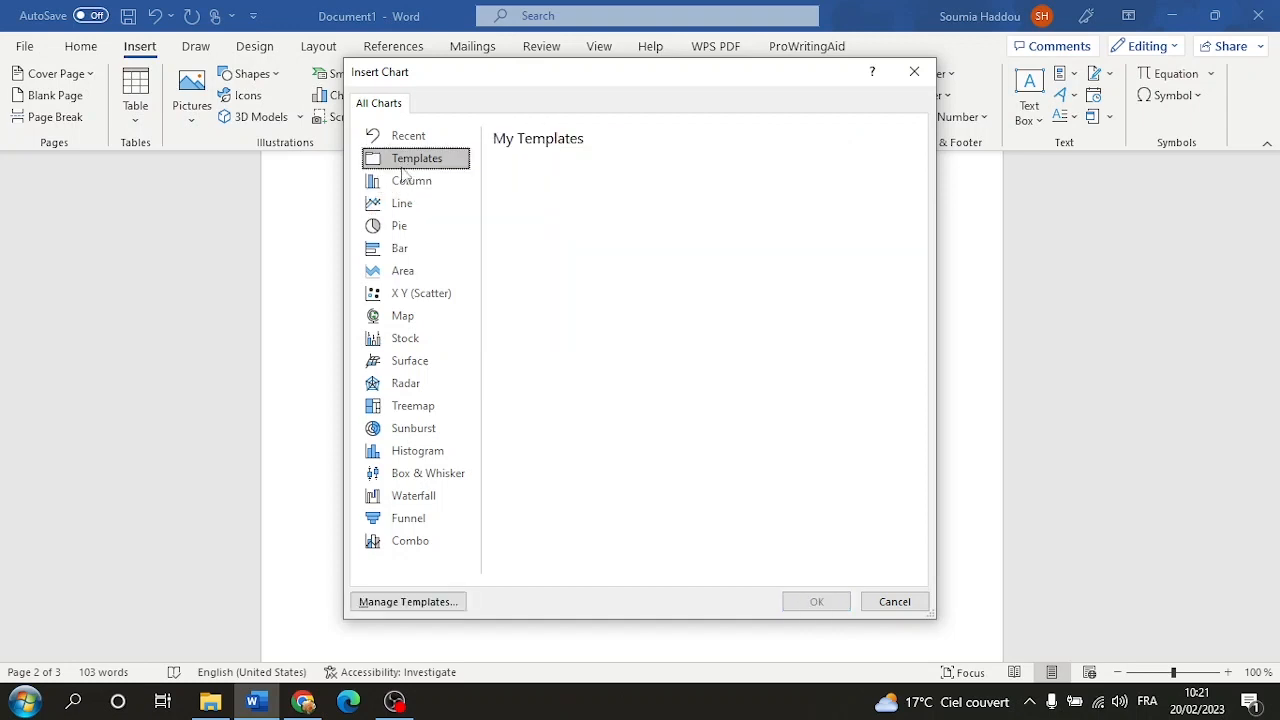
click(449, 228)
click(445, 248)
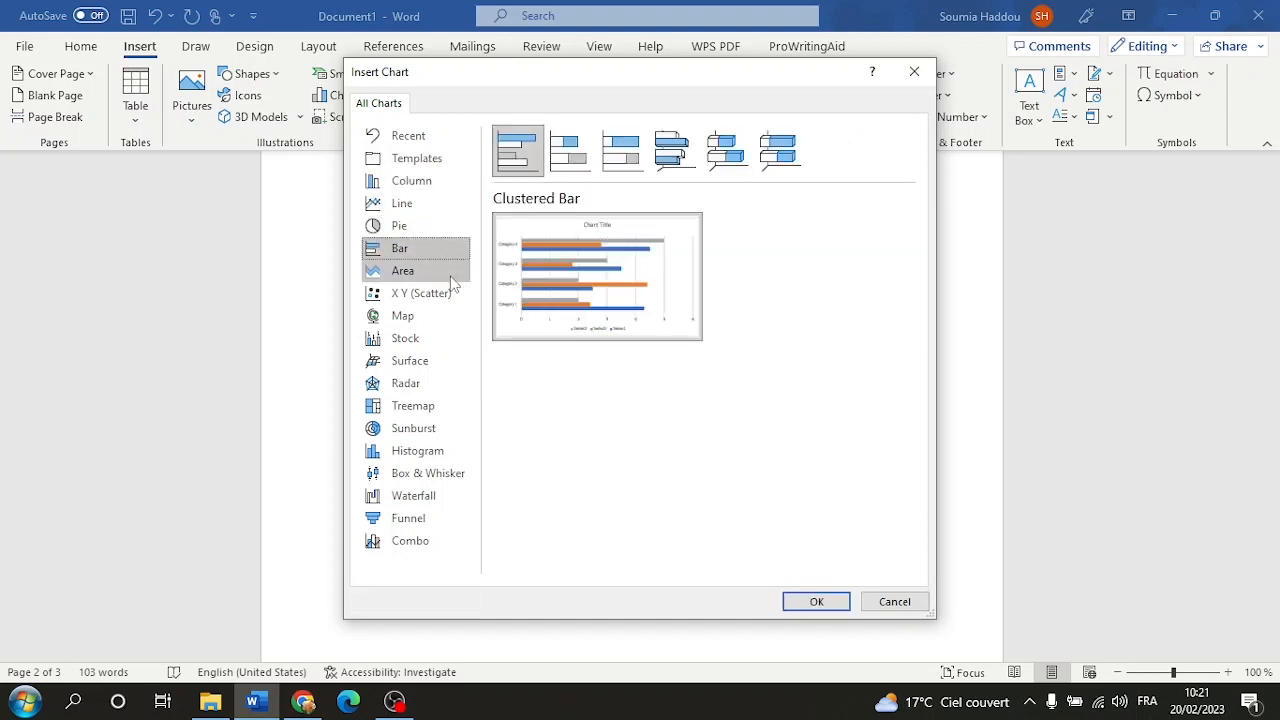
click(449, 277)
click(443, 294)
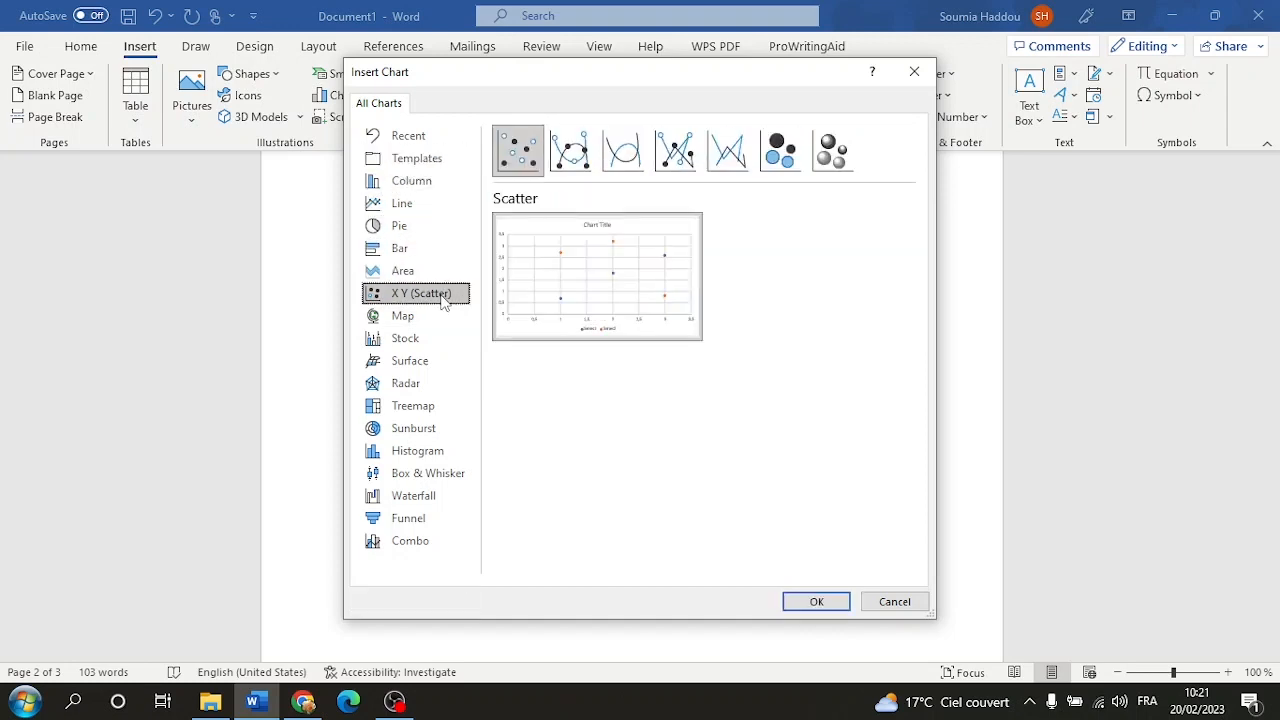
click(427, 407)
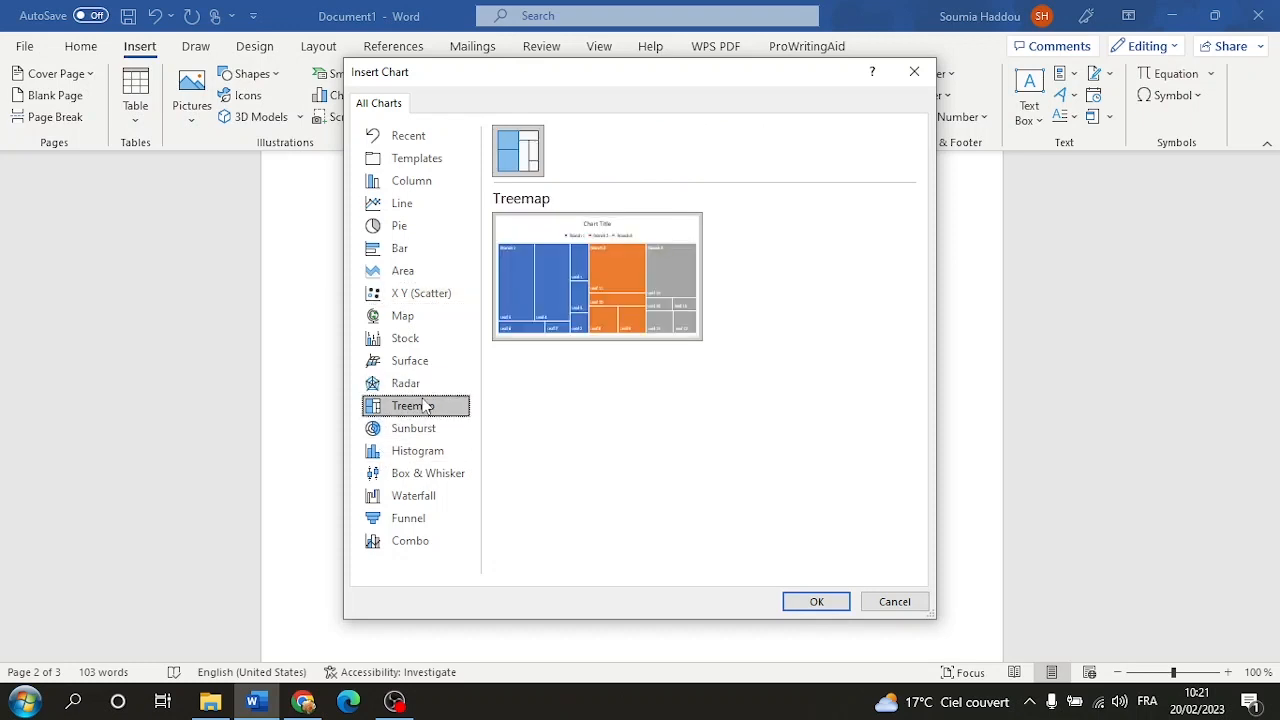
click(441, 478)
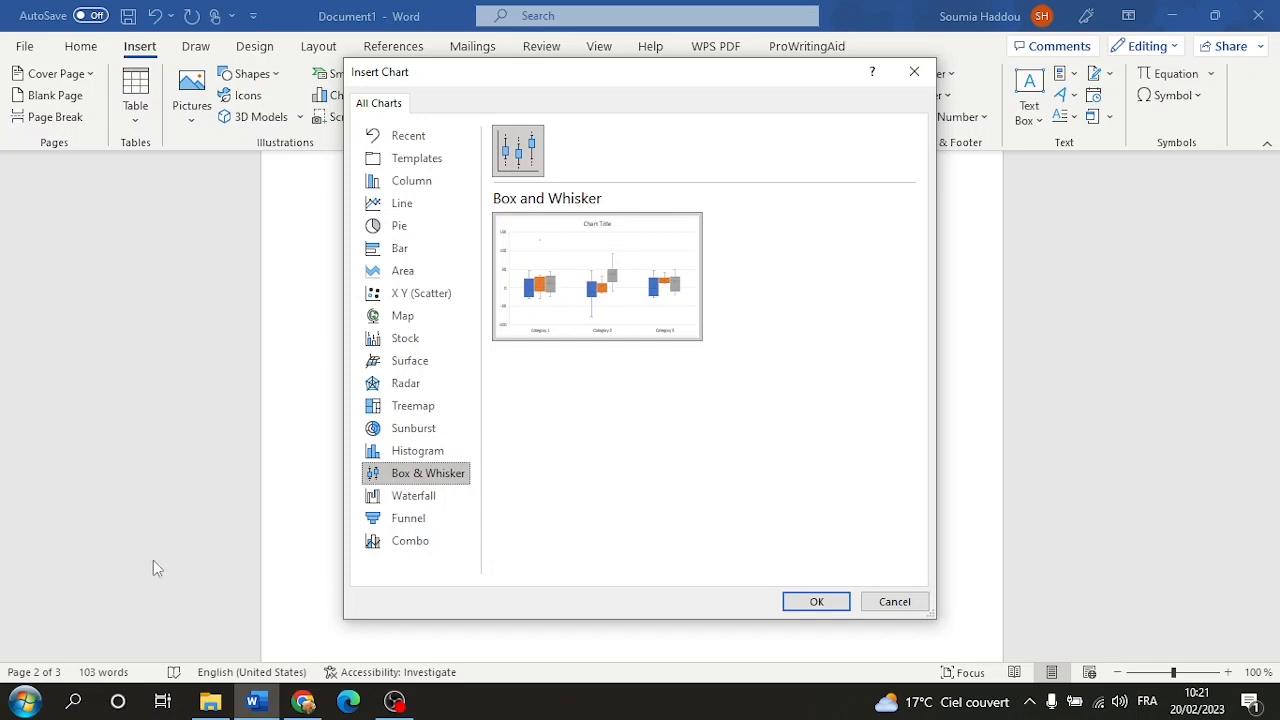
click(894, 602)
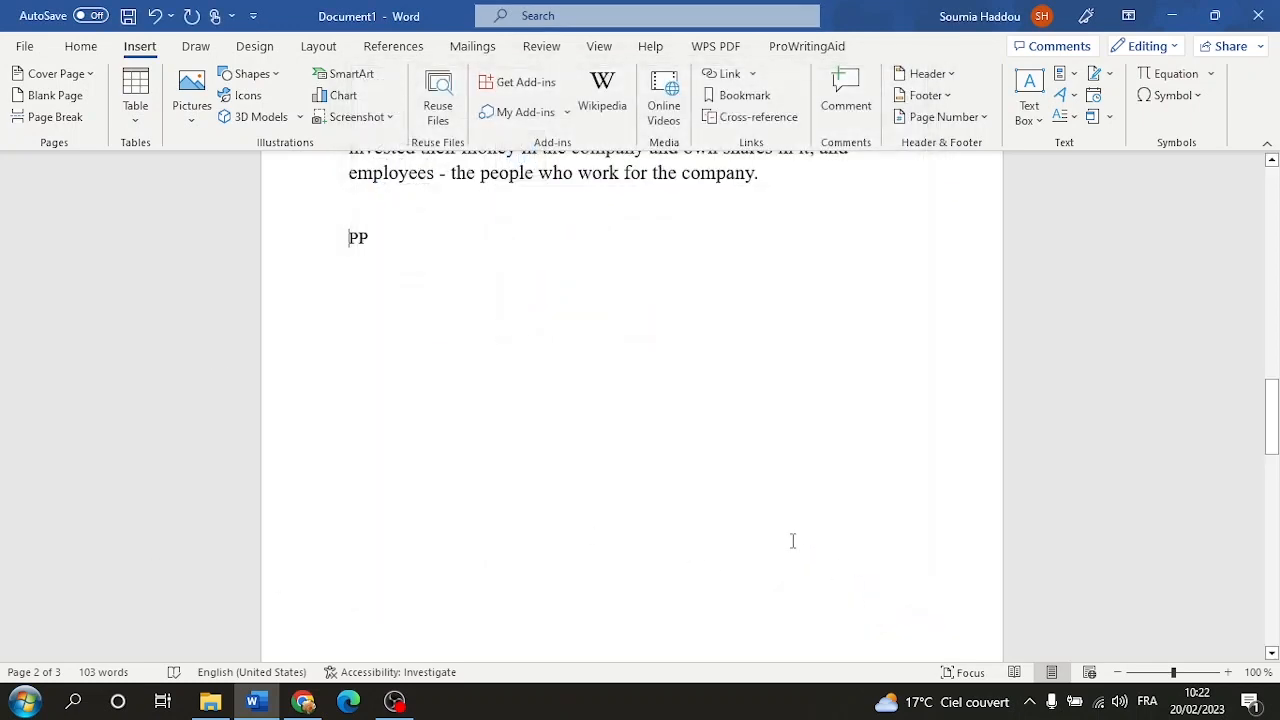
Delete the text "PP" and the Body, soul and Brain gear SmartArt from the second page.
double_click(360, 238)
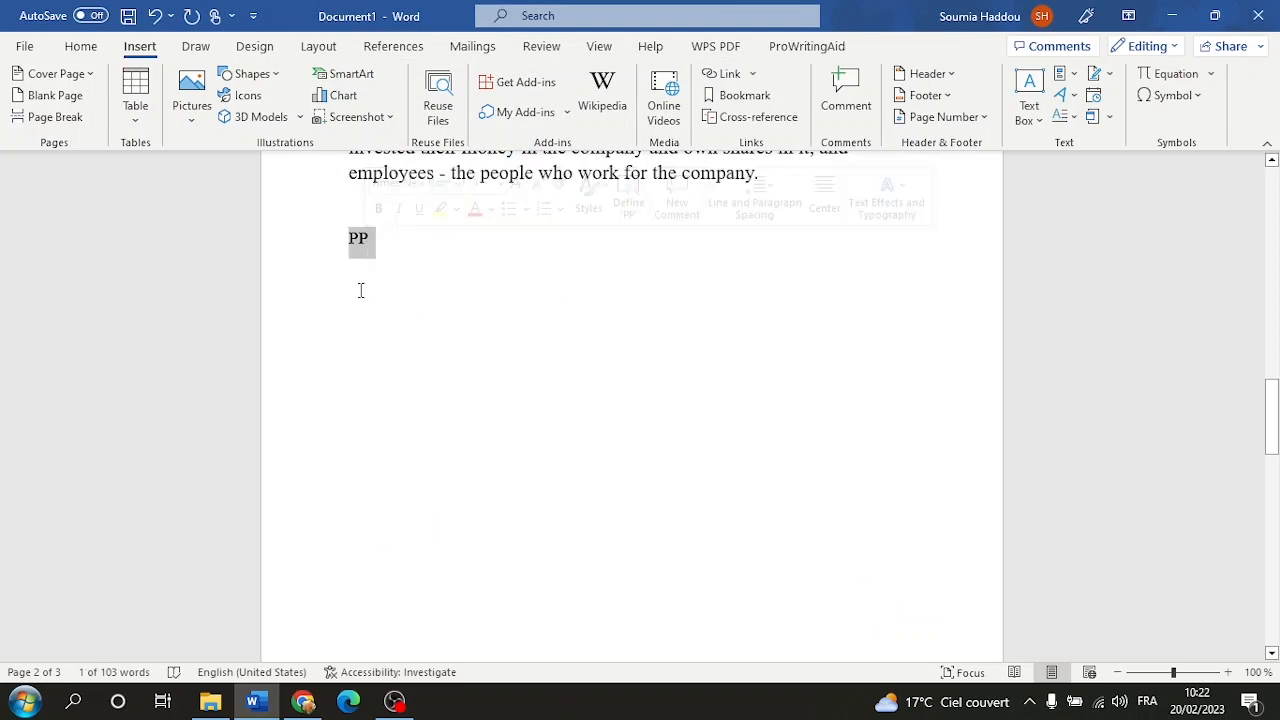
key(Delete)
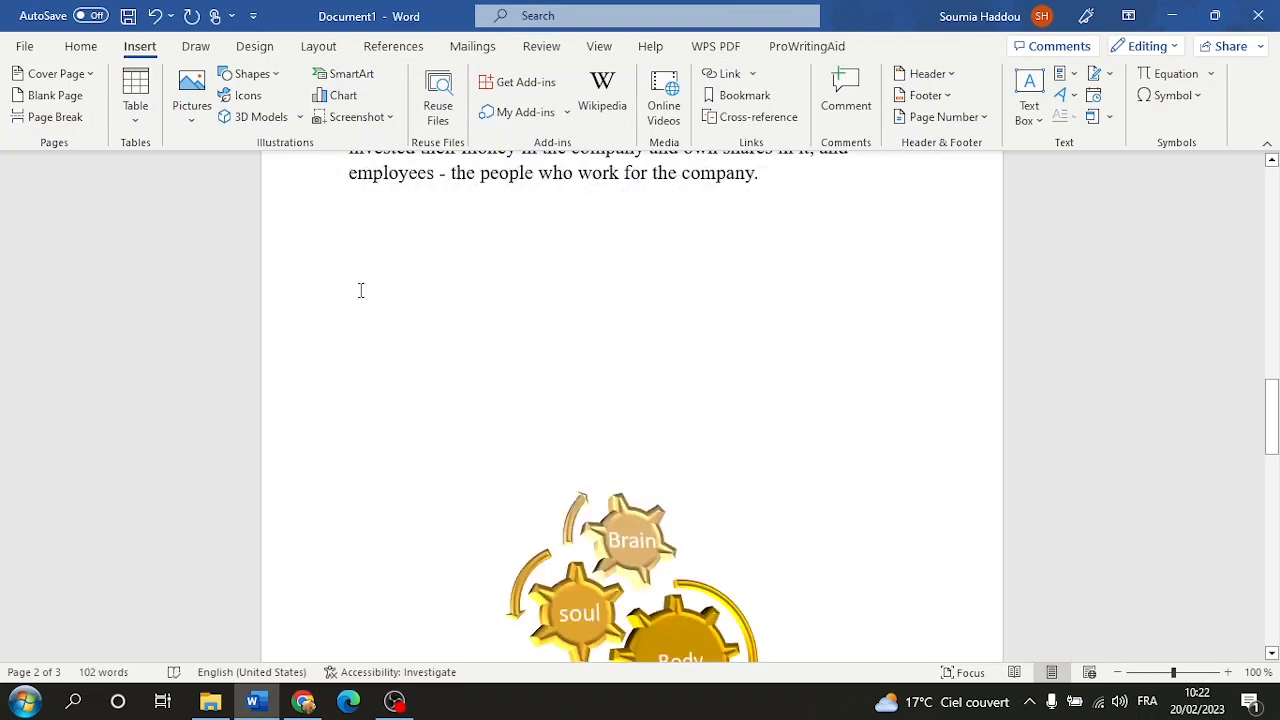
scroll(772, 552, down, 4)
click(529, 445)
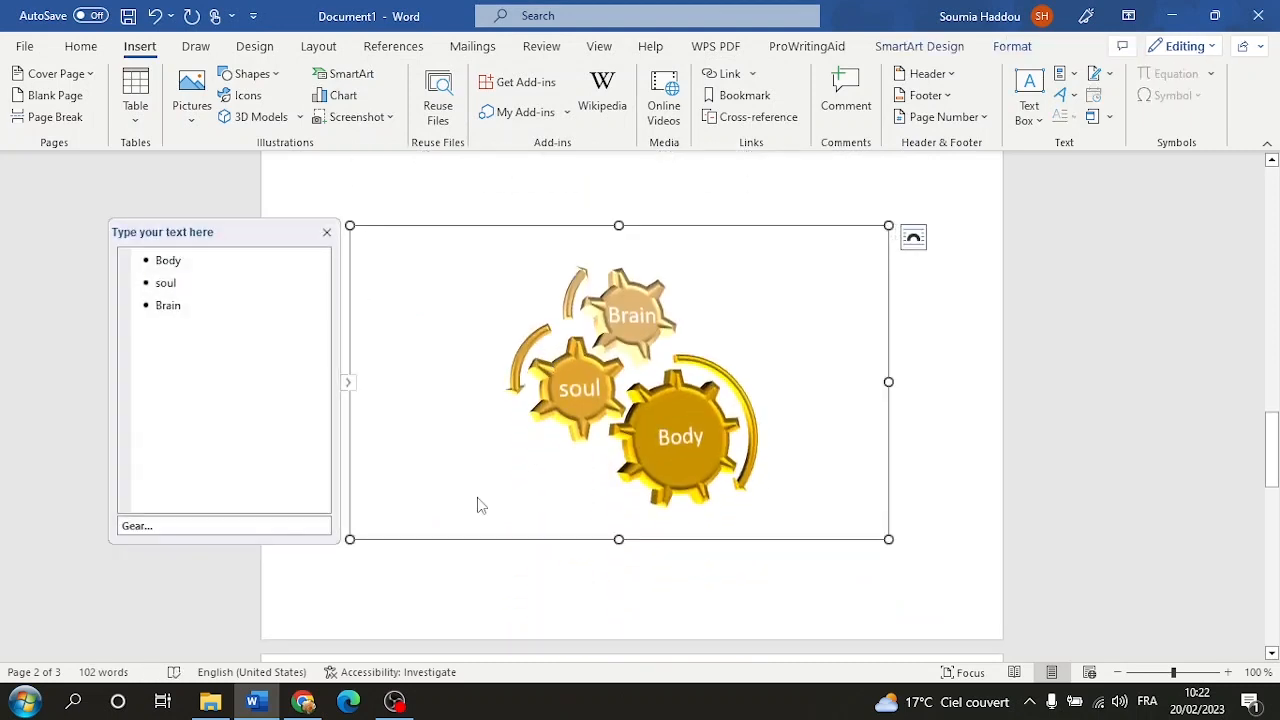
key(Delete)
scroll(488, 511, up, 3)
click(317, 311)
scroll(340, 325, up, 2)
scroll(392, 353, up, 2)
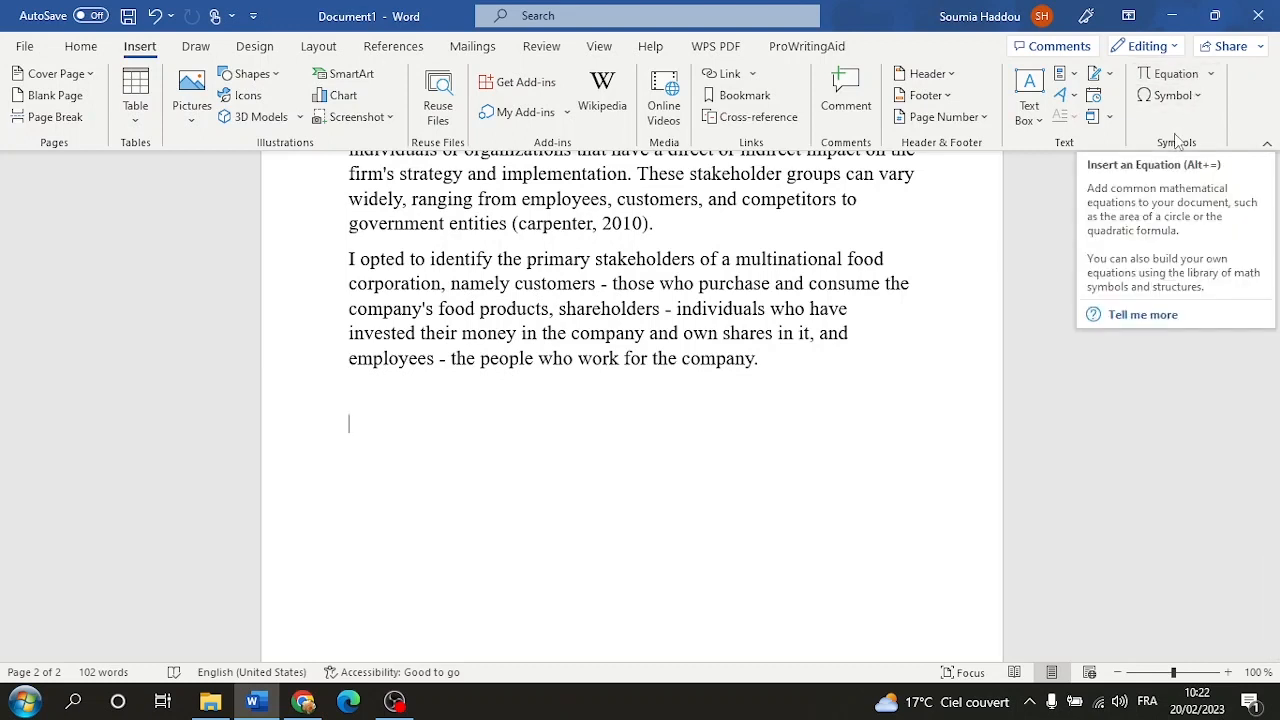
Insert an empty equation placeholder below the last paragraph, undo the insertion and redo it.
click(1170, 73)
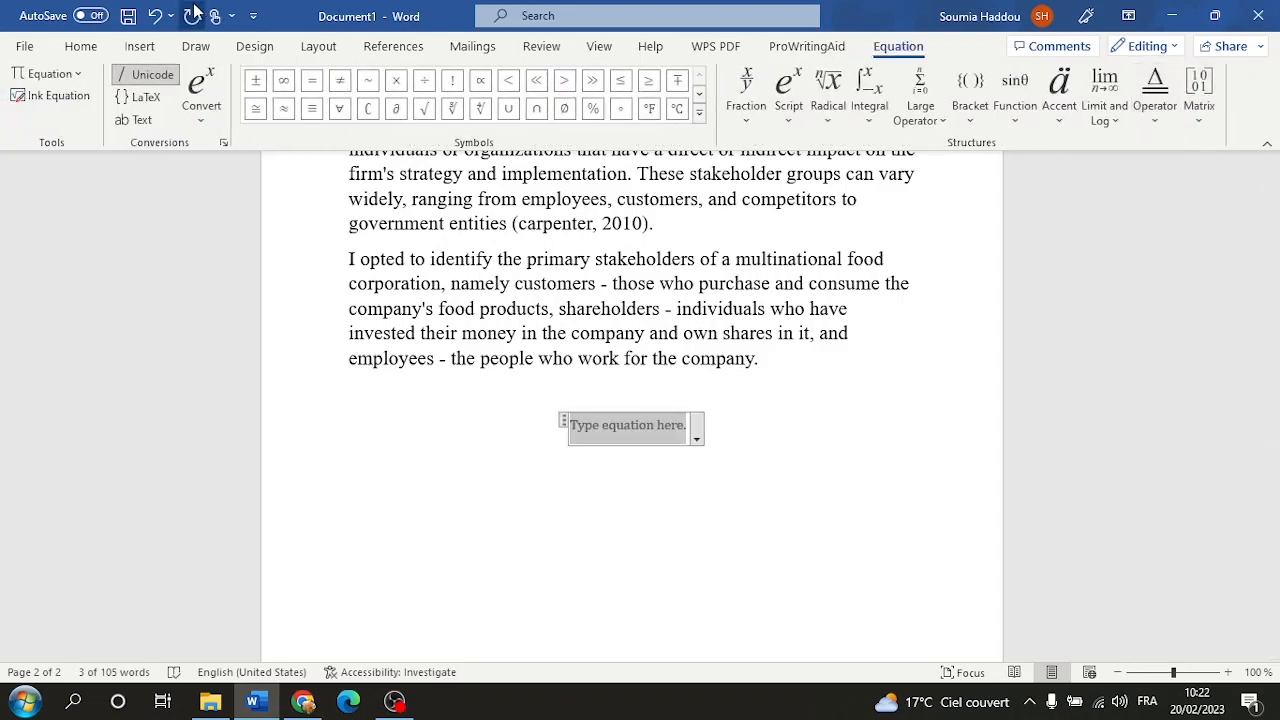
click(155, 16)
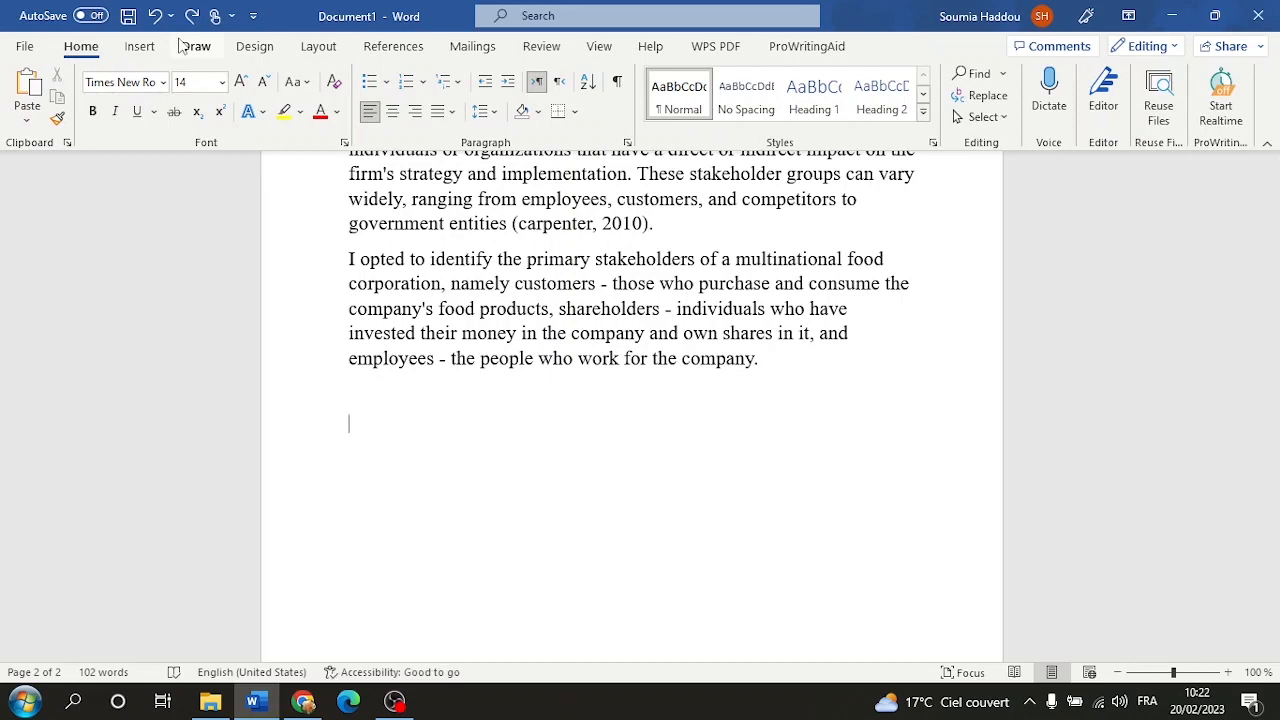
key(ctrl+y)
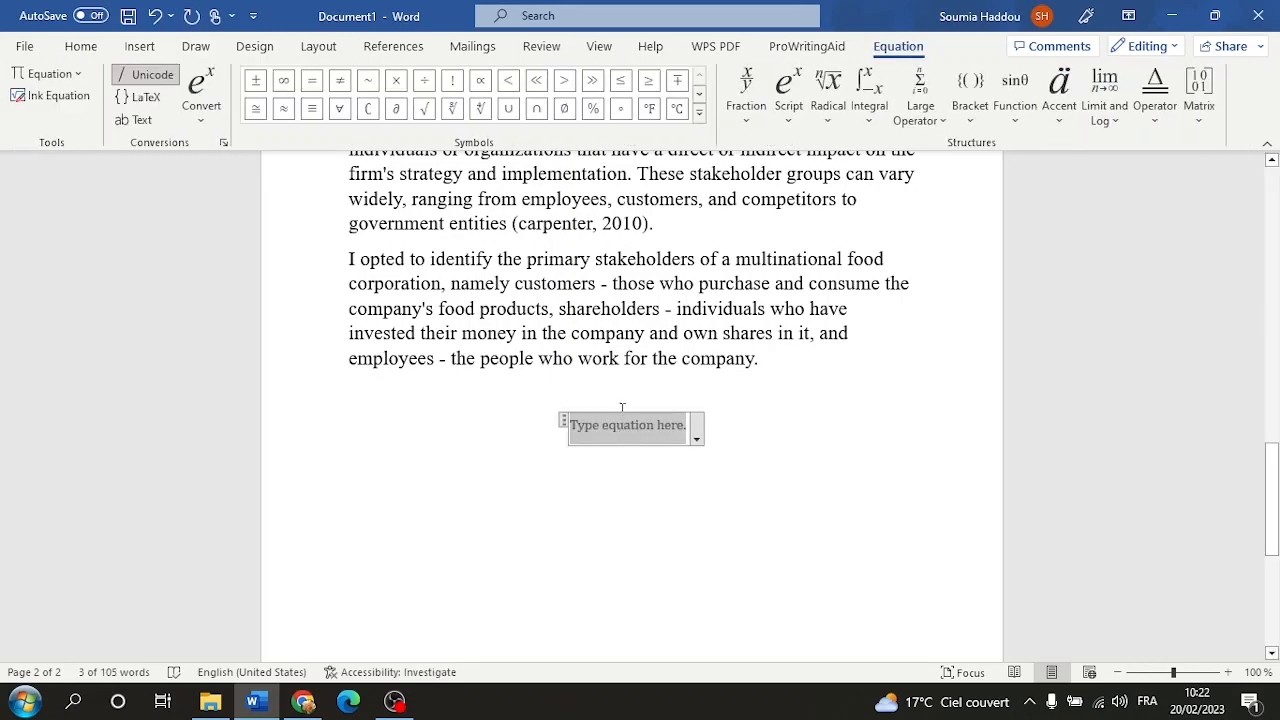
Write "Alt+" on the line beneath the empty equation placeholder.
click(677, 477)
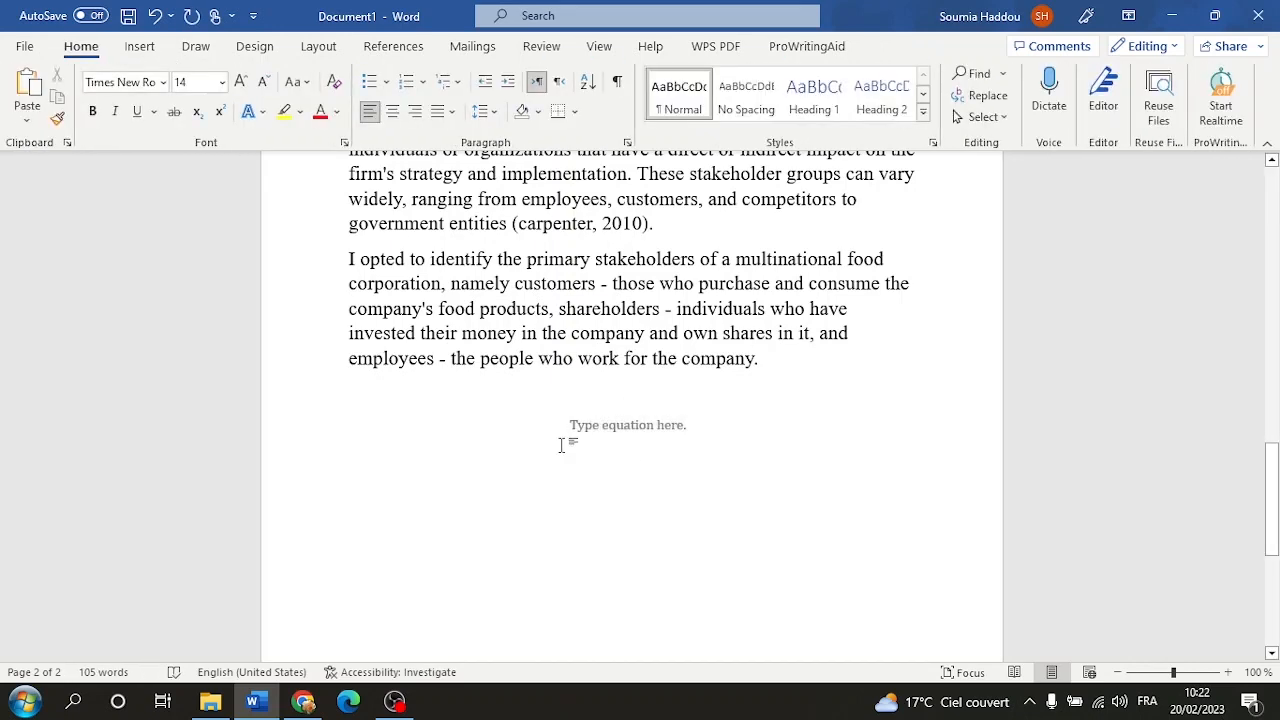
text(Alt+)
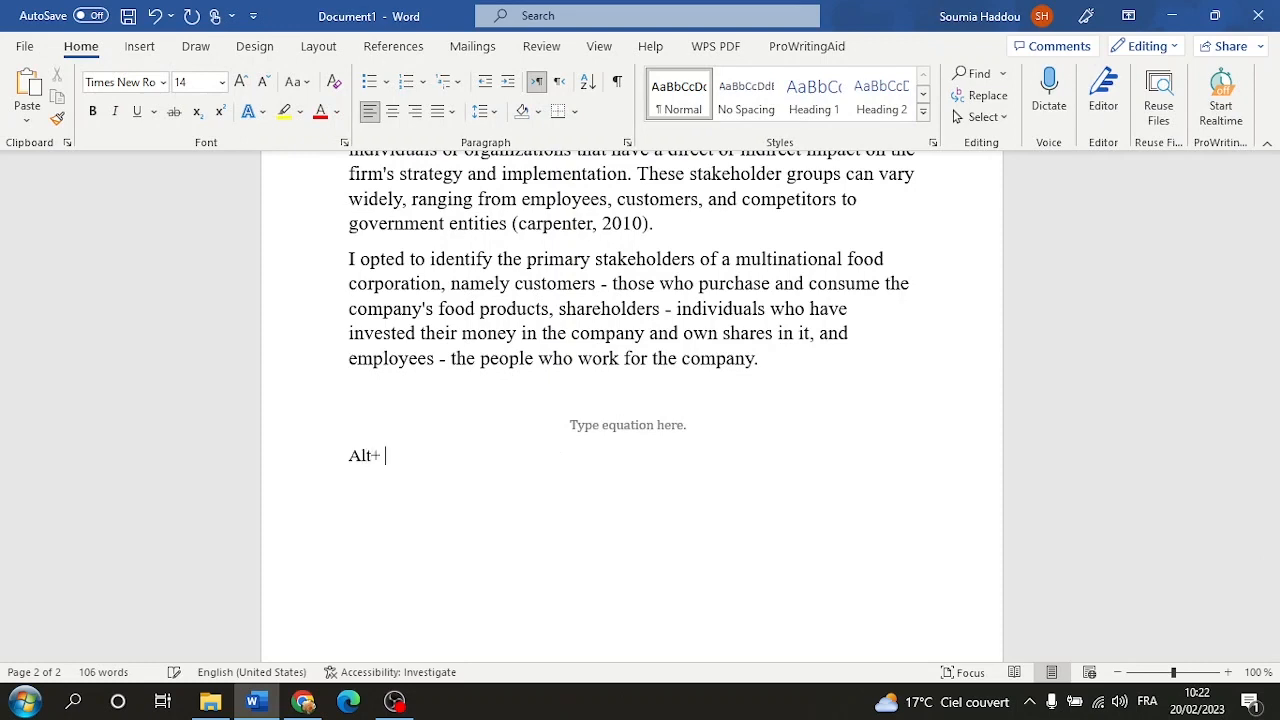
Fill the empty equation placeholder with x^2 so it builds as a superscript.
click(641, 424)
click(724, 505)
click(583, 423)
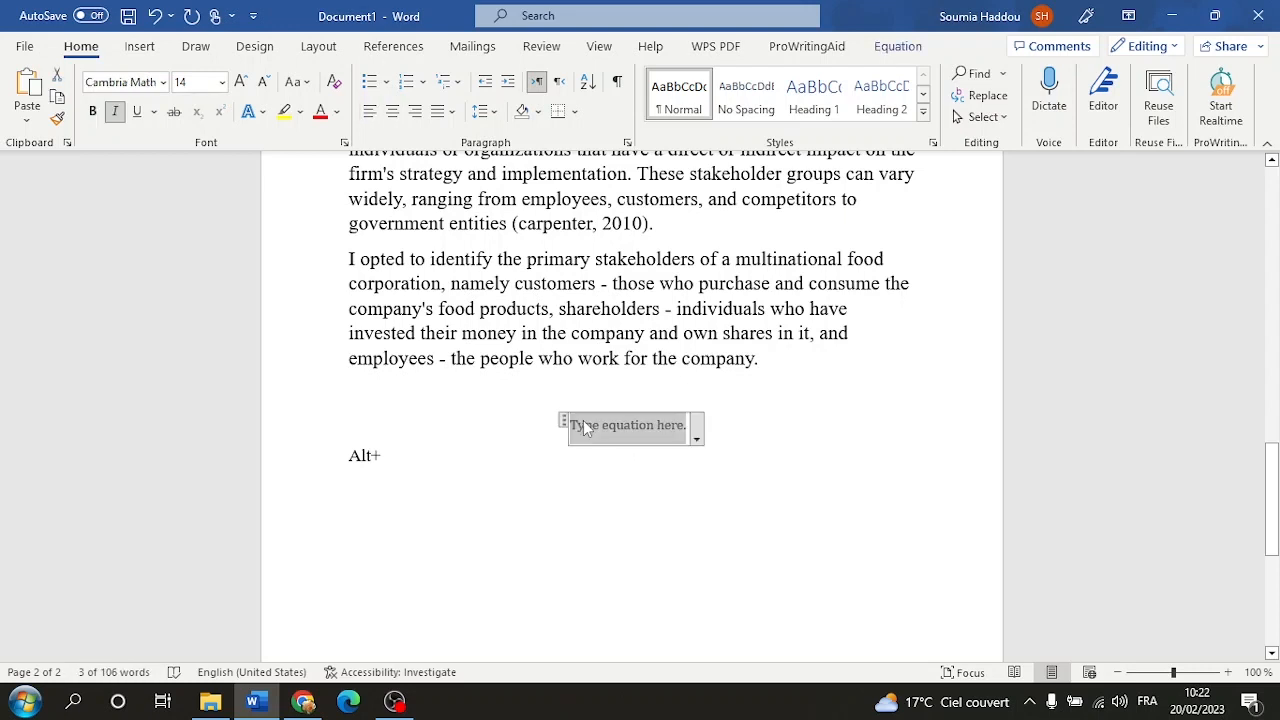
click(898, 47)
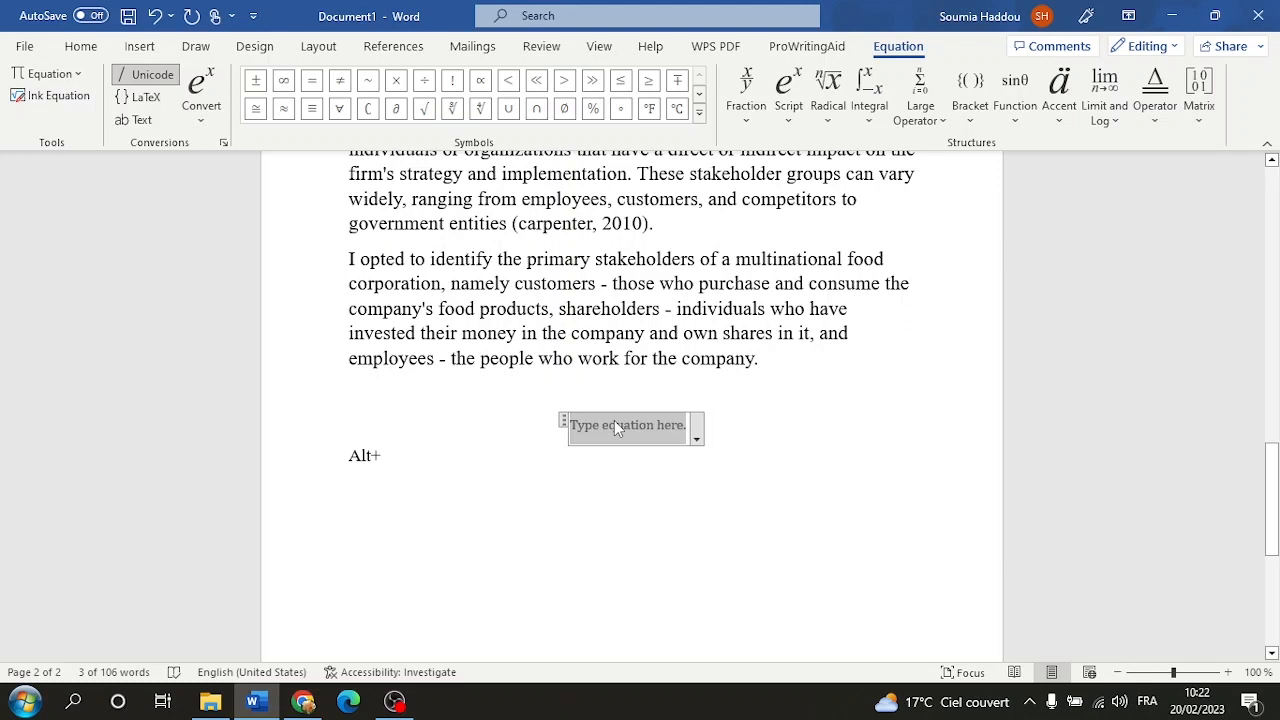
text(x)
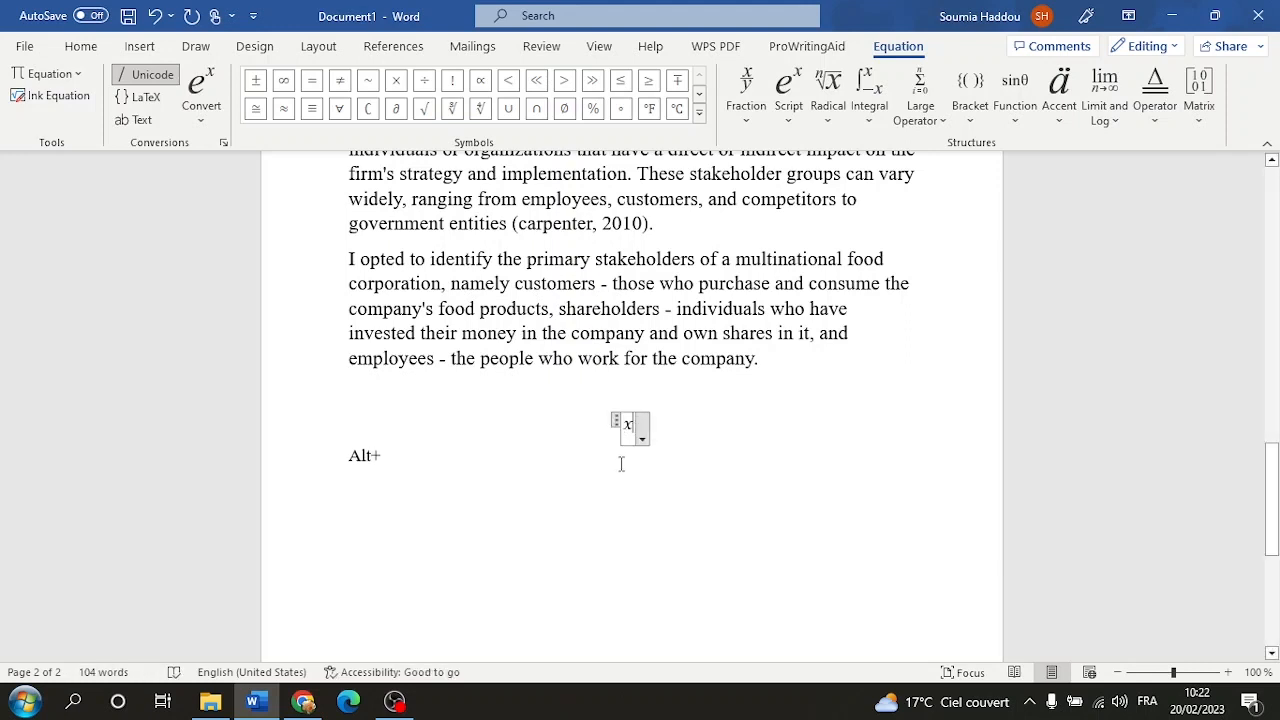
text(^2)
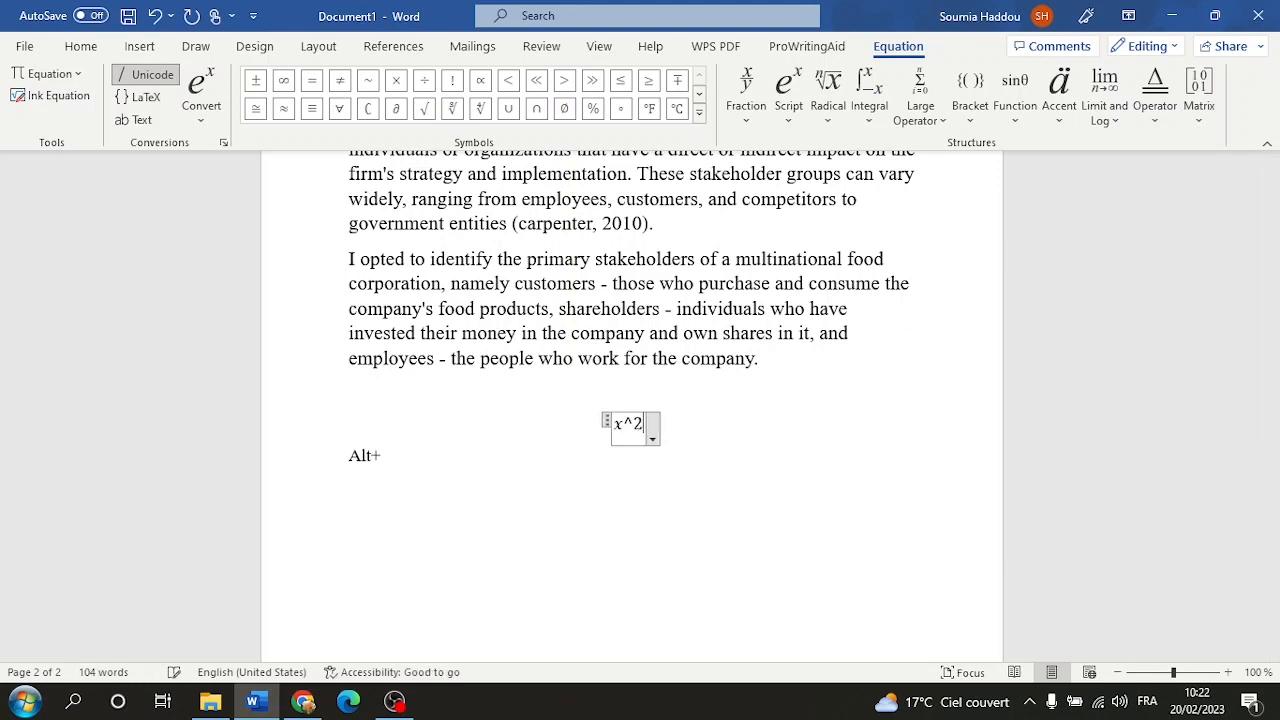
key(Return)
Extend the x² equation with "+ 1/2", built as a stacked fraction.
click(628, 425)
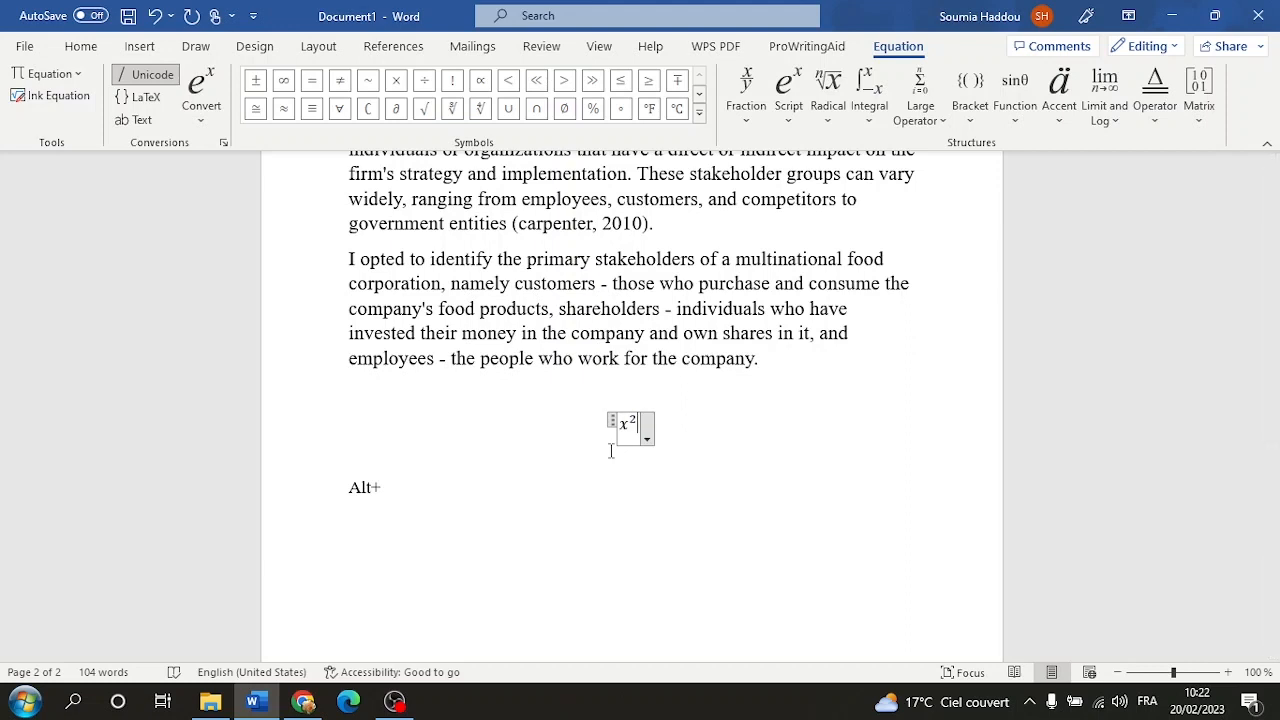
text(+)
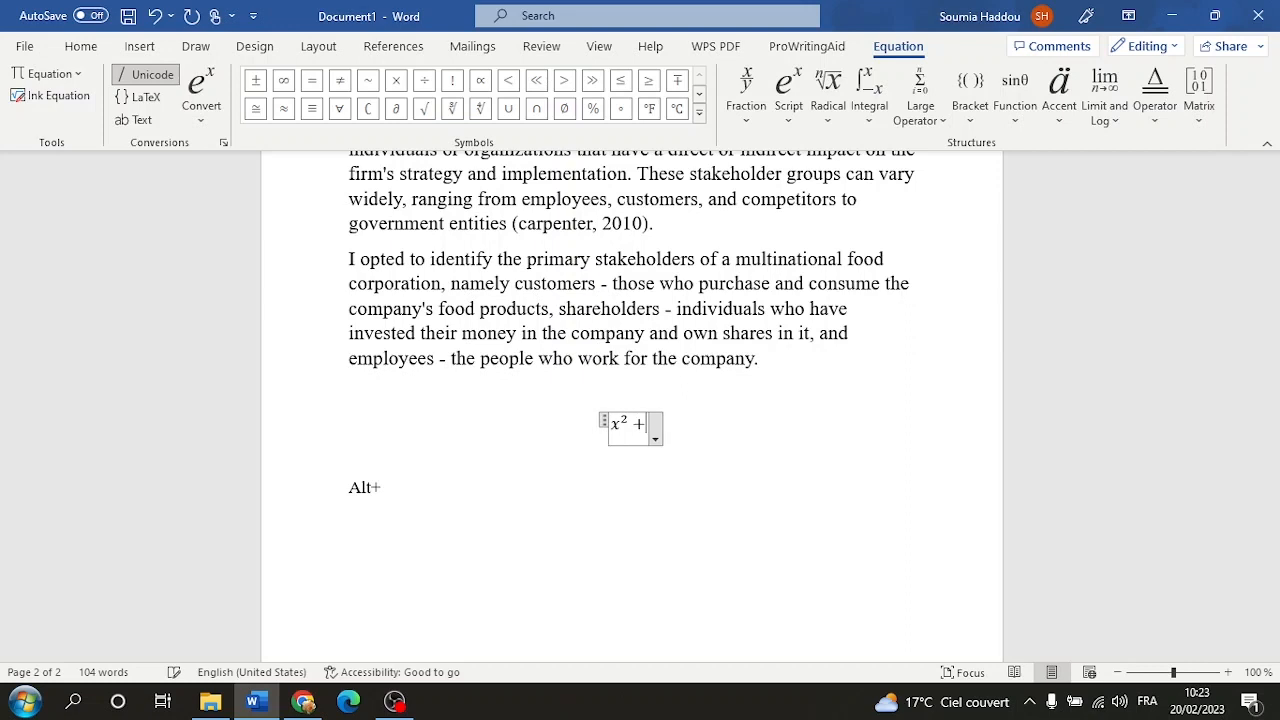
text( 1/2)
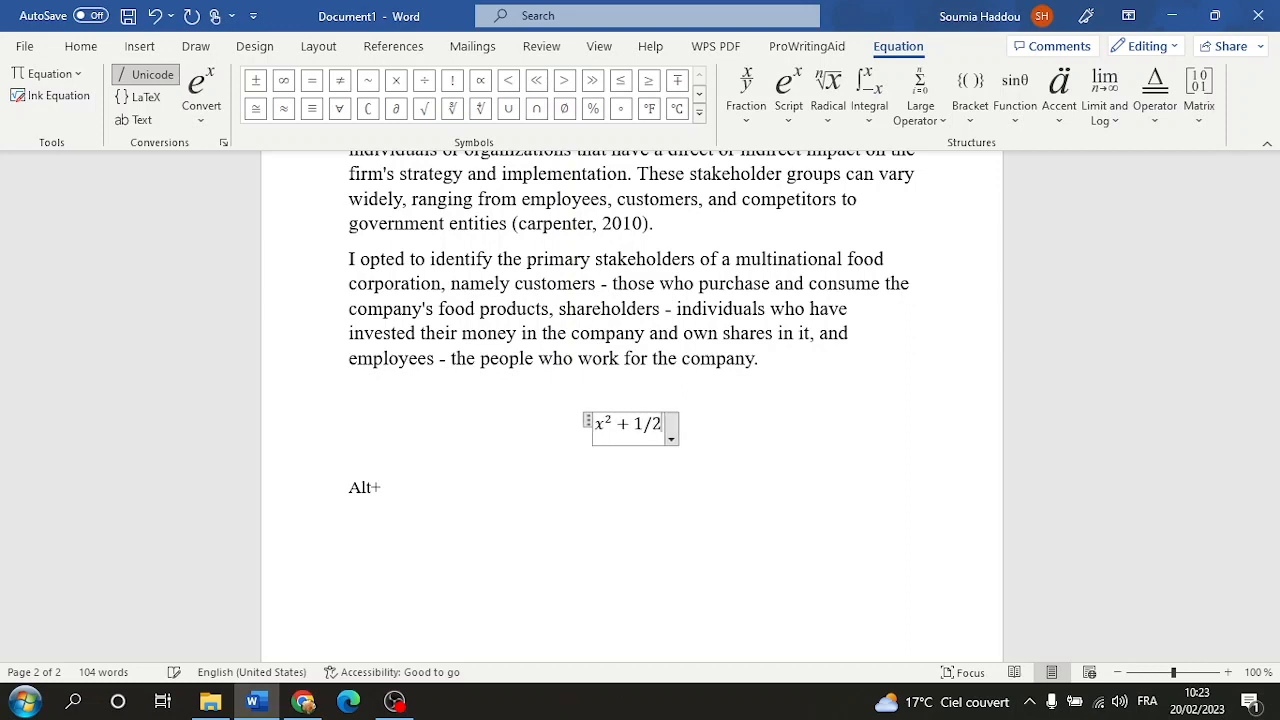
key(Return)
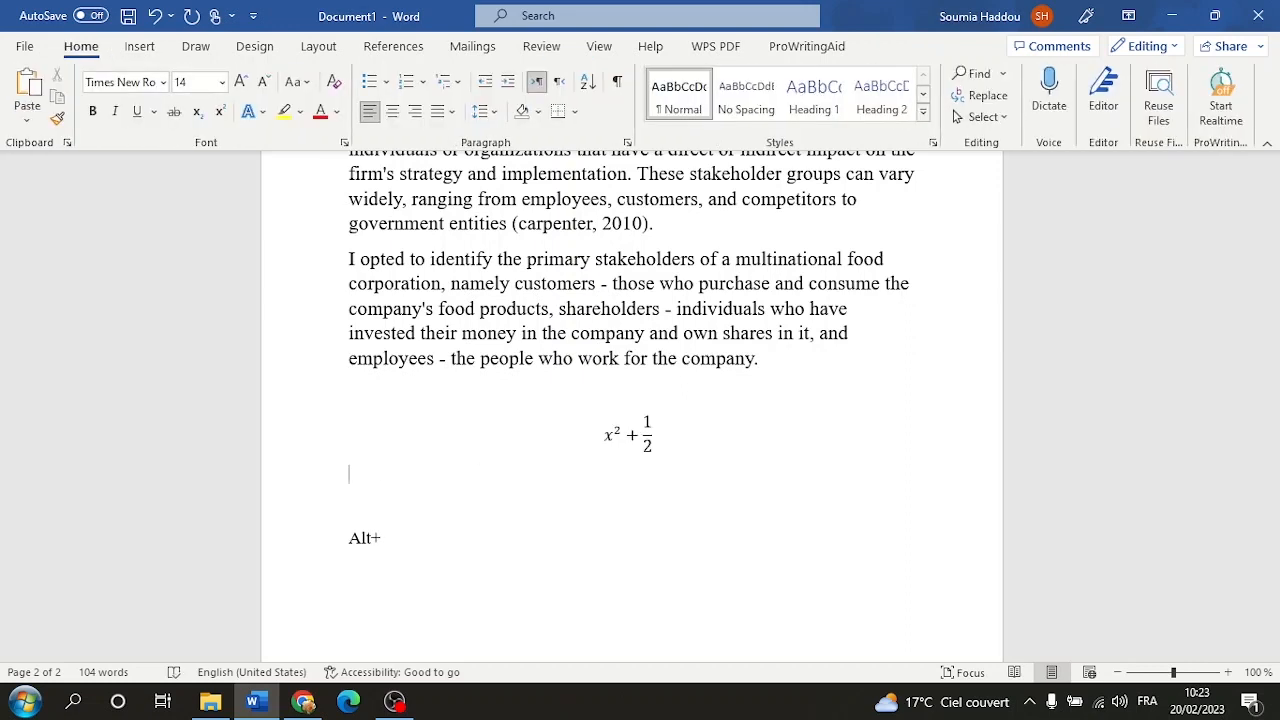
Delete the x² + 1/2 equation and insert a new empty equation placeholder in its place.
click(617, 438)
click(599, 420)
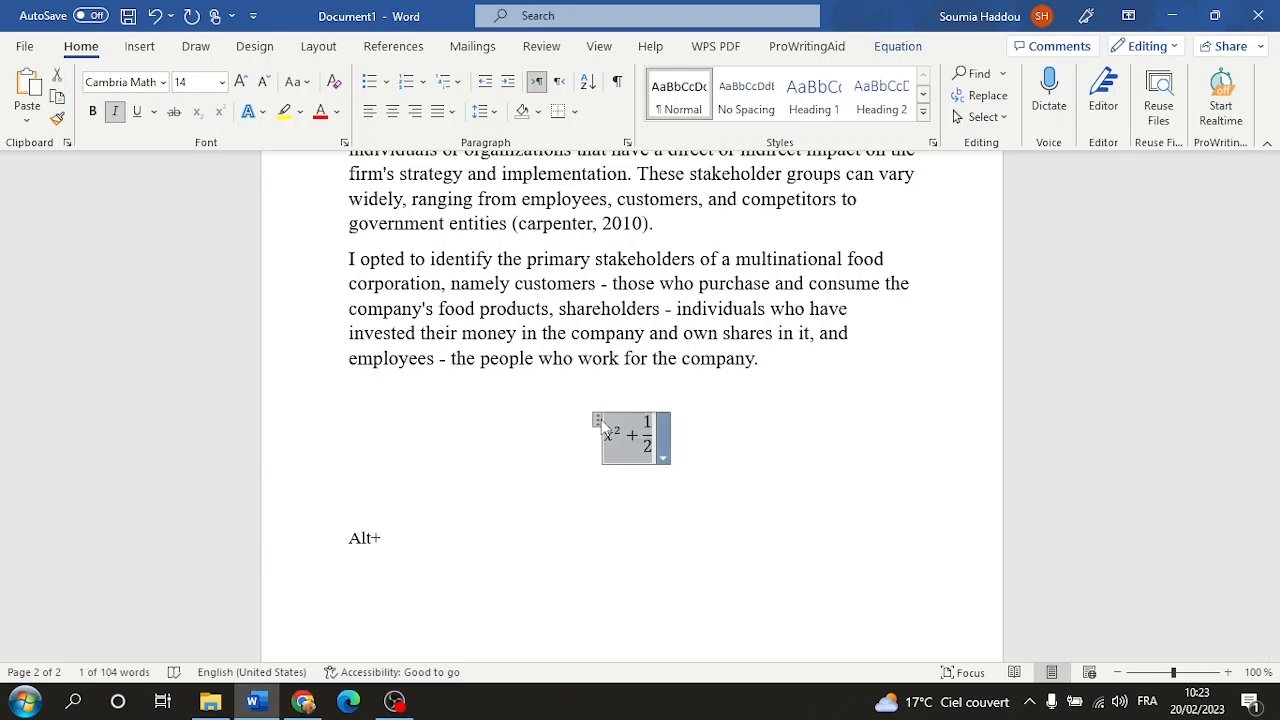
key(Delete)
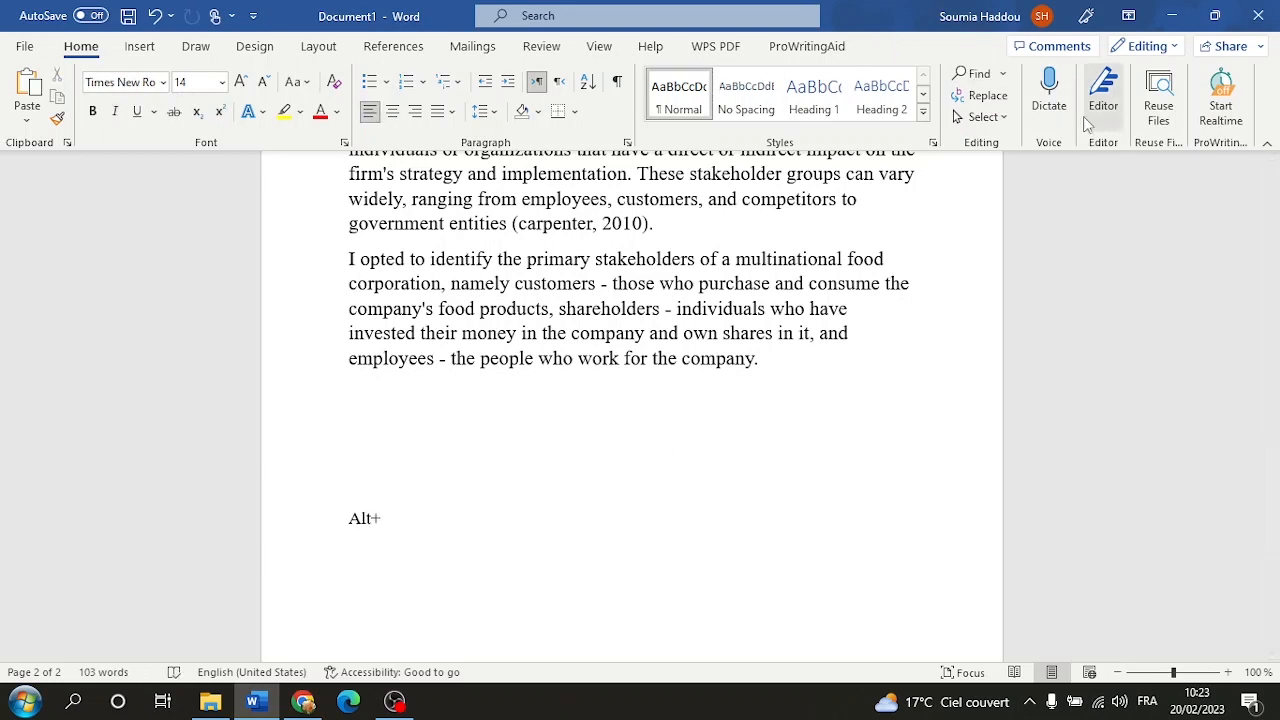
click(158, 50)
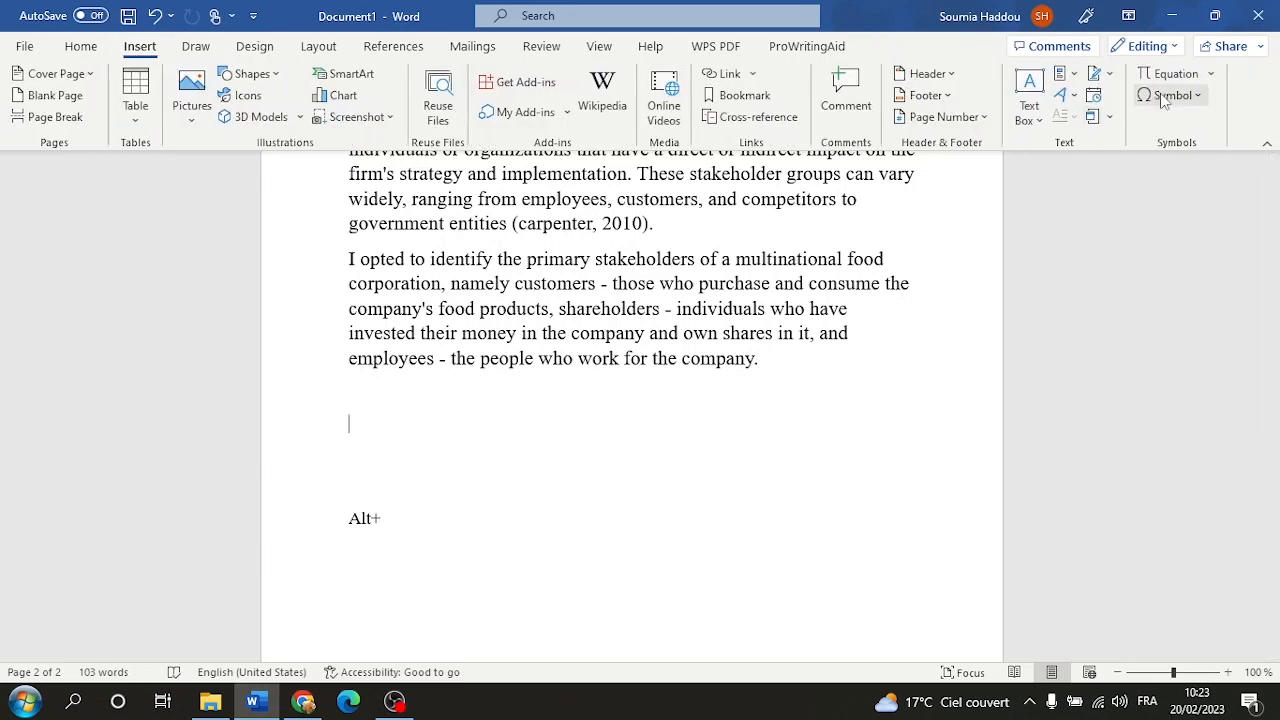
click(1171, 76)
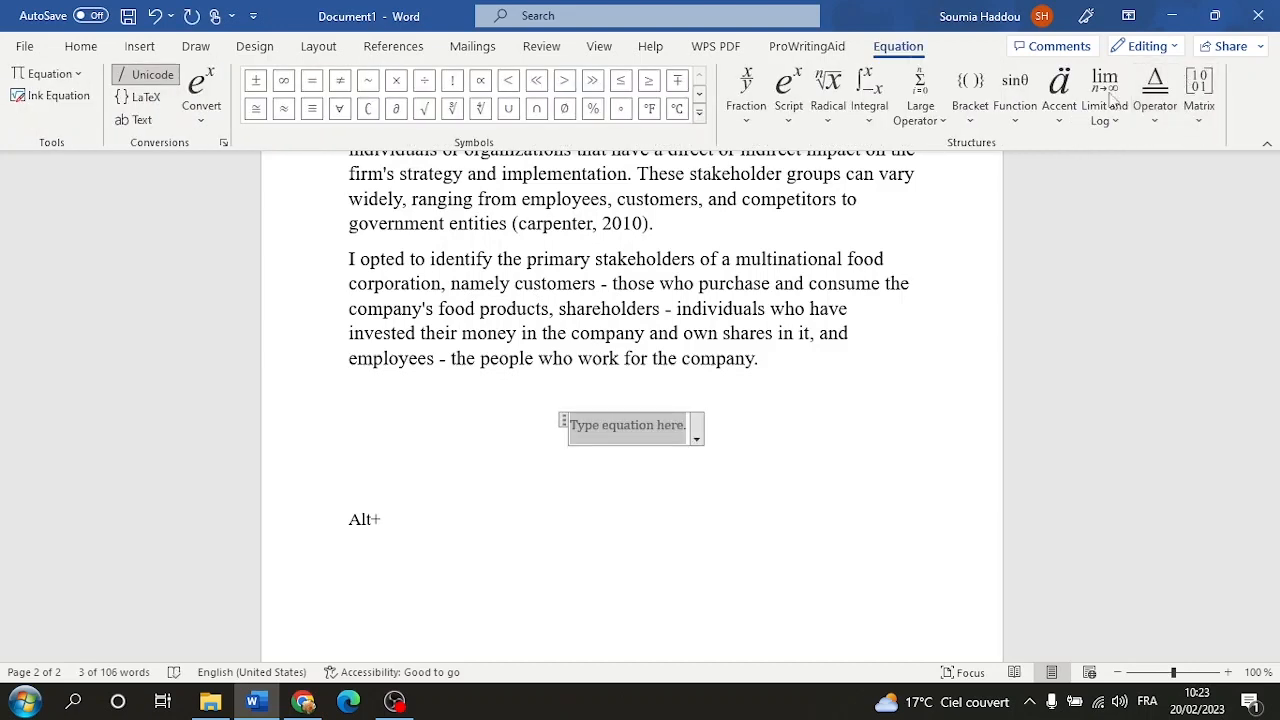
Examine the available equation structures, including Fraction, Script, Radical, Accent and Function, without inserting any.
click(746, 120)
click(788, 120)
click(789, 121)
click(789, 121)
click(789, 121)
click(835, 121)
click(837, 121)
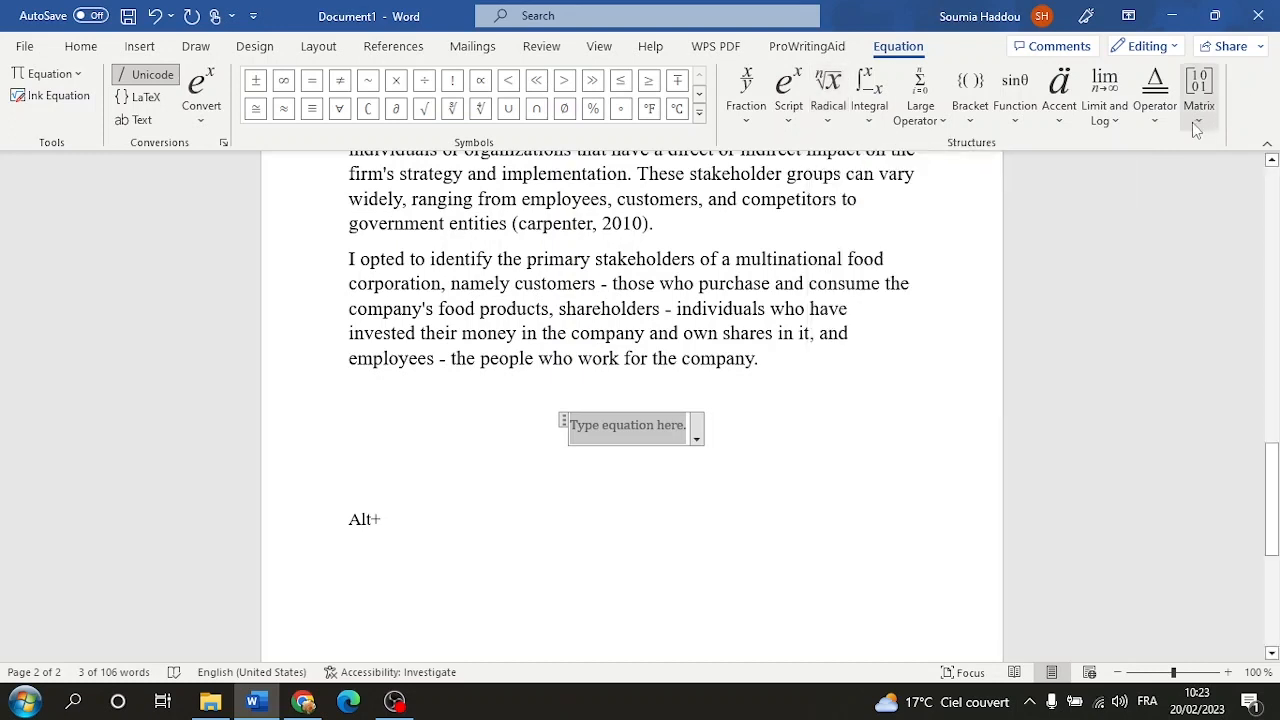
click(1056, 118)
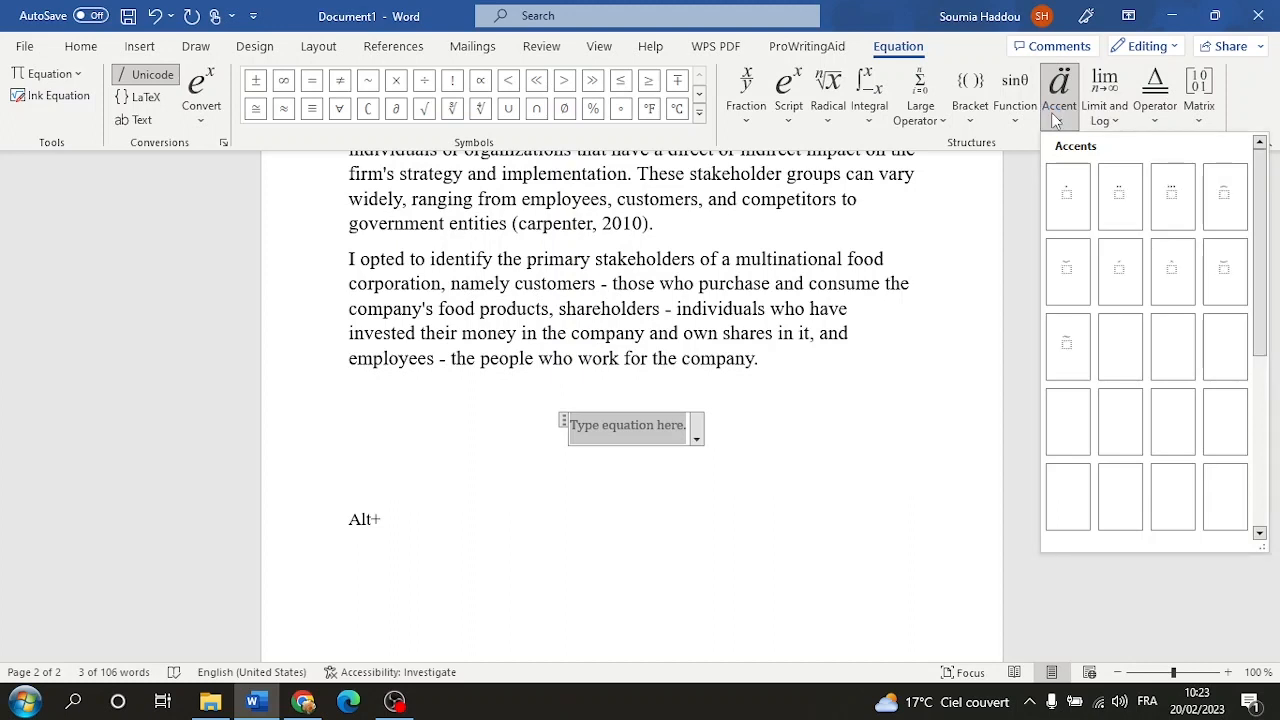
click(1055, 121)
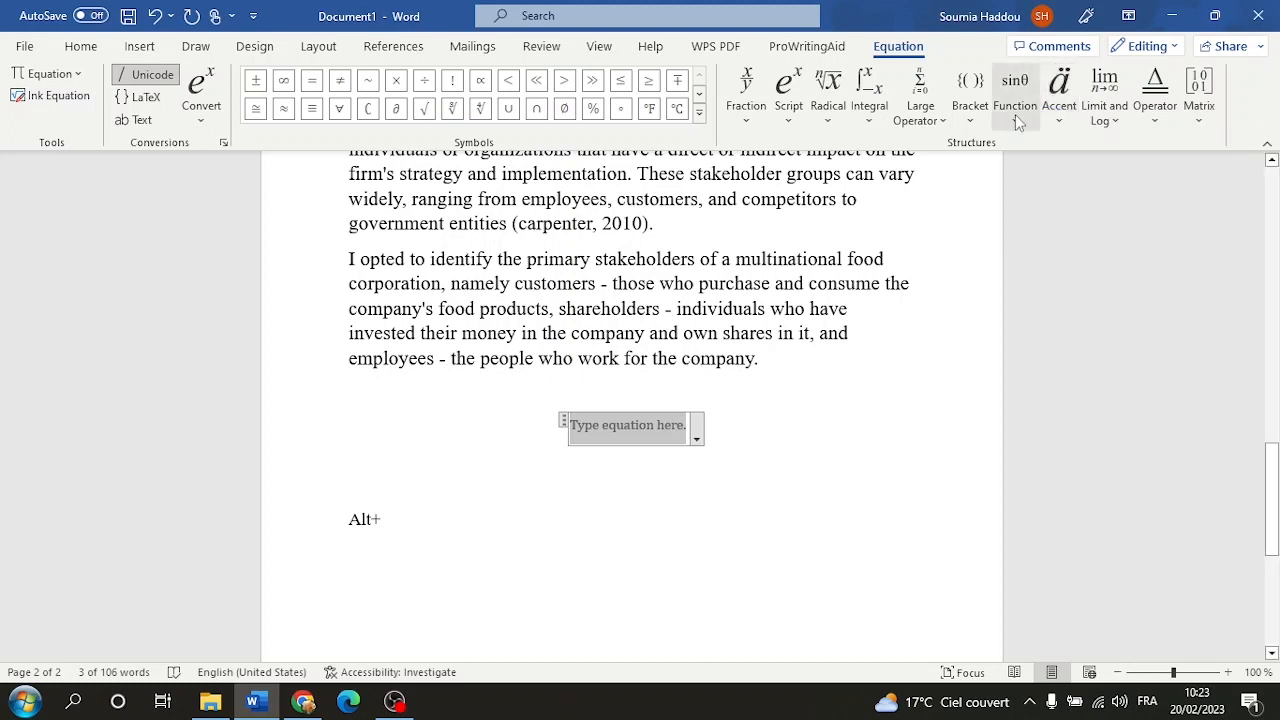
click(1014, 120)
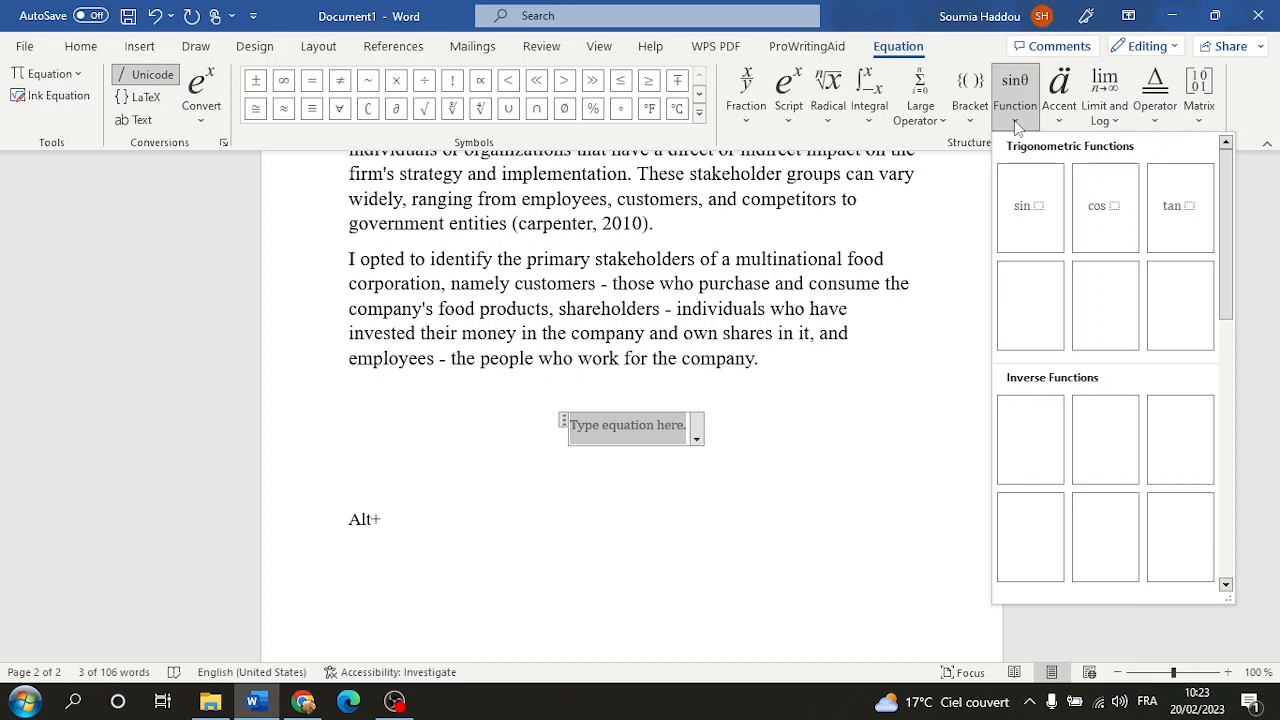
click(1014, 120)
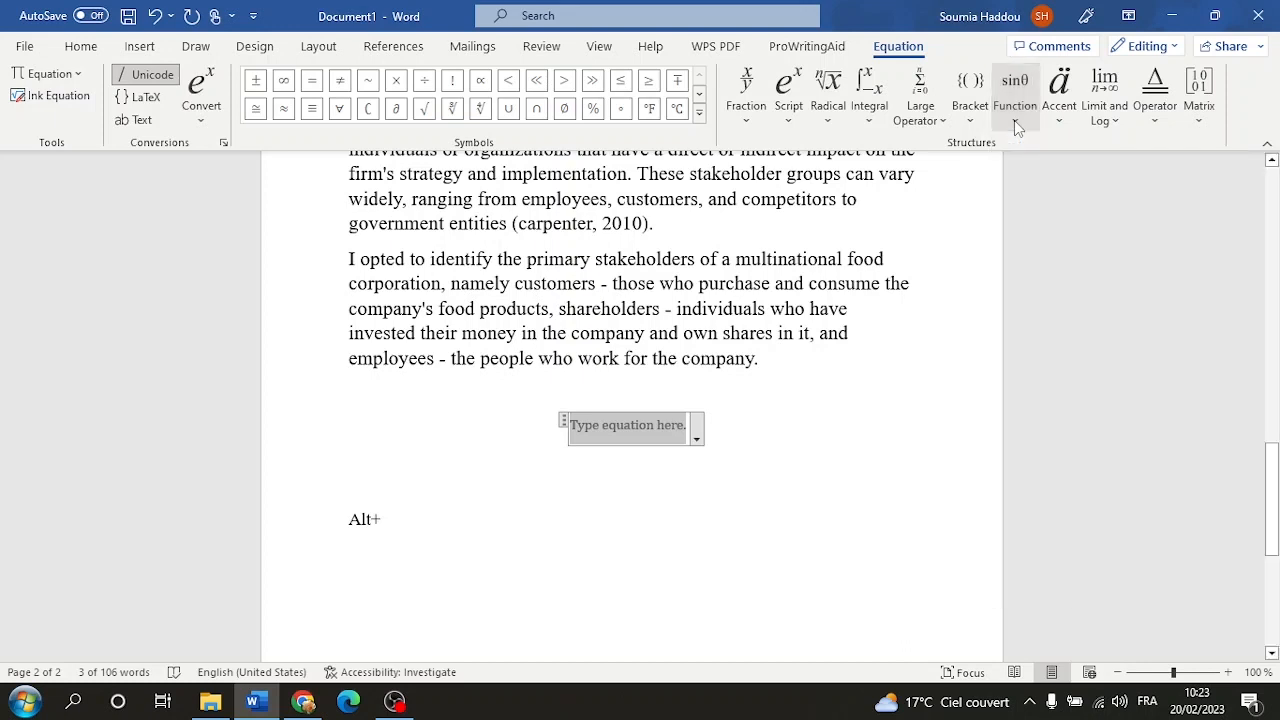
Examine the equation symbol sets, including Greek Letters, Letter-Like Symbols, Operators, Arrows and Scripts, without inserting any.
click(702, 111)
click(656, 80)
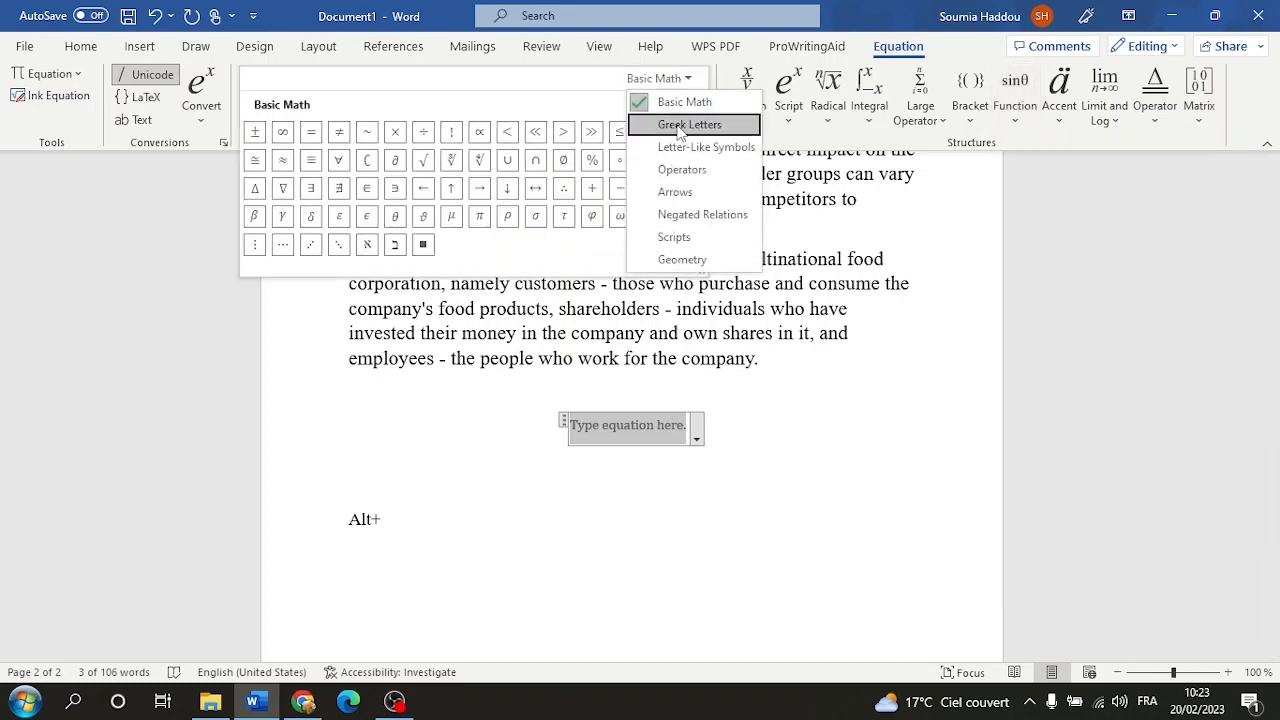
click(675, 116)
click(658, 82)
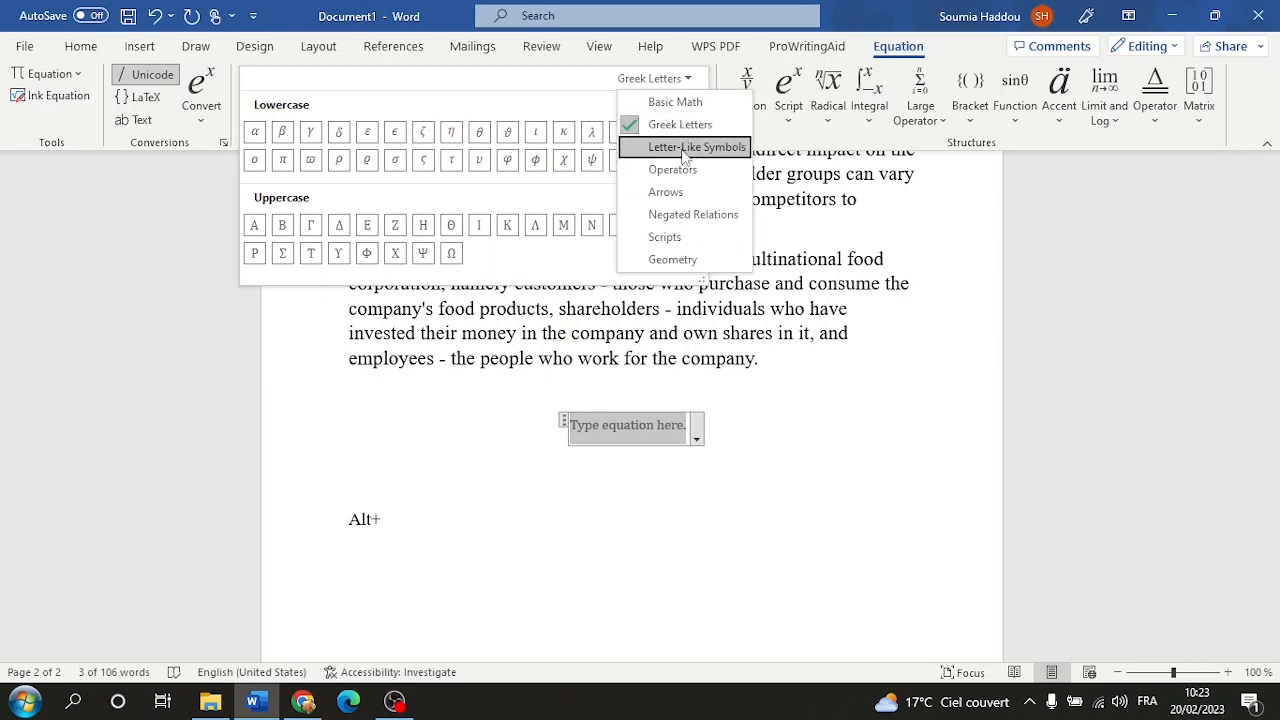
click(685, 138)
click(631, 84)
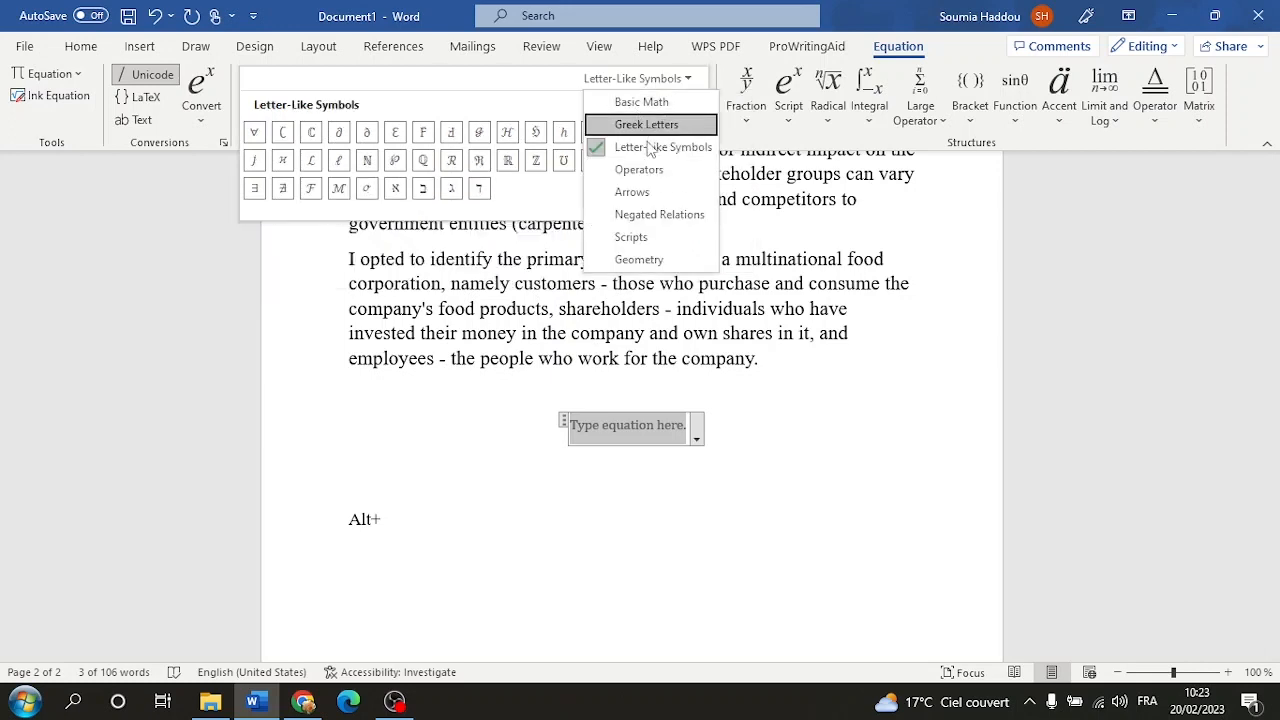
click(638, 168)
click(655, 88)
click(692, 197)
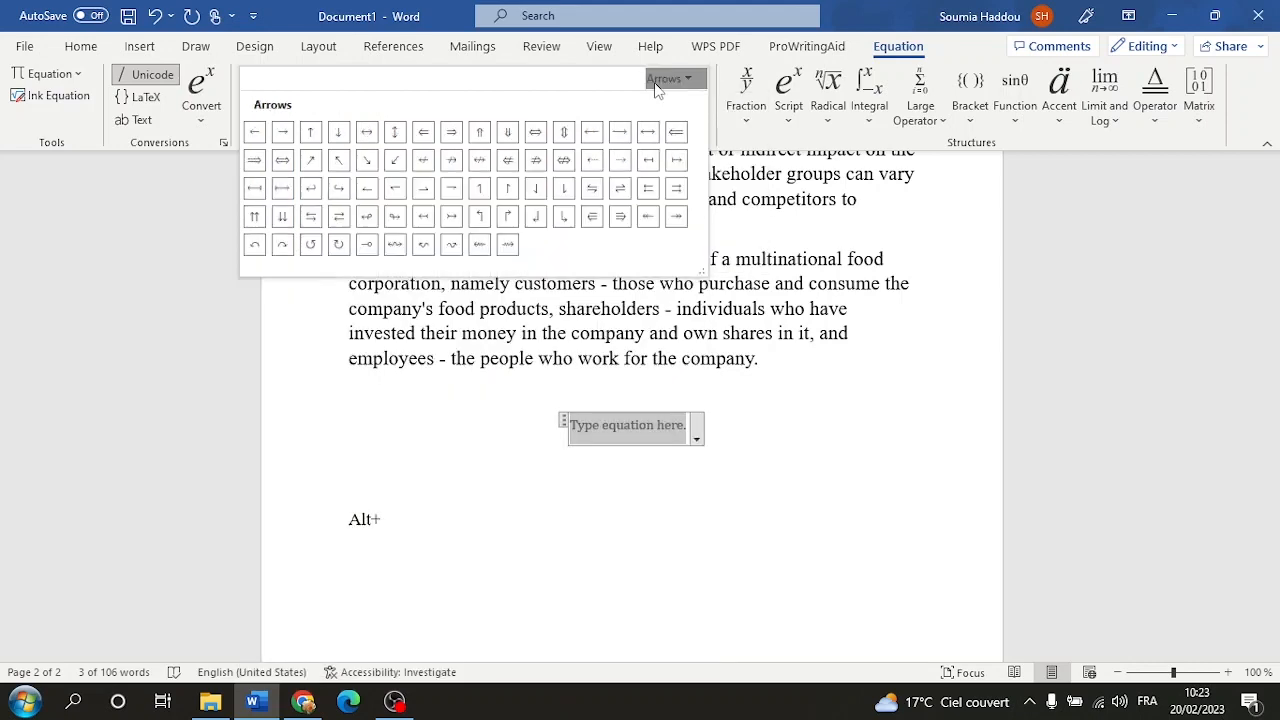
click(655, 86)
click(702, 230)
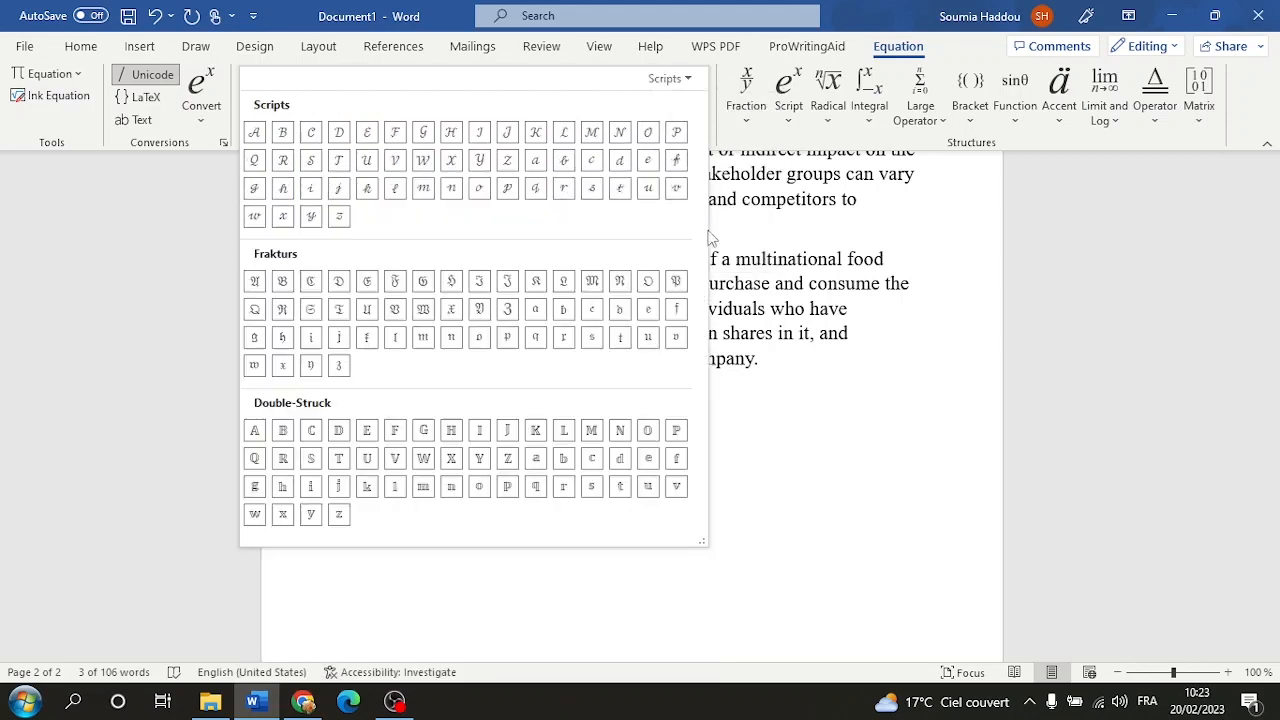
click(913, 346)
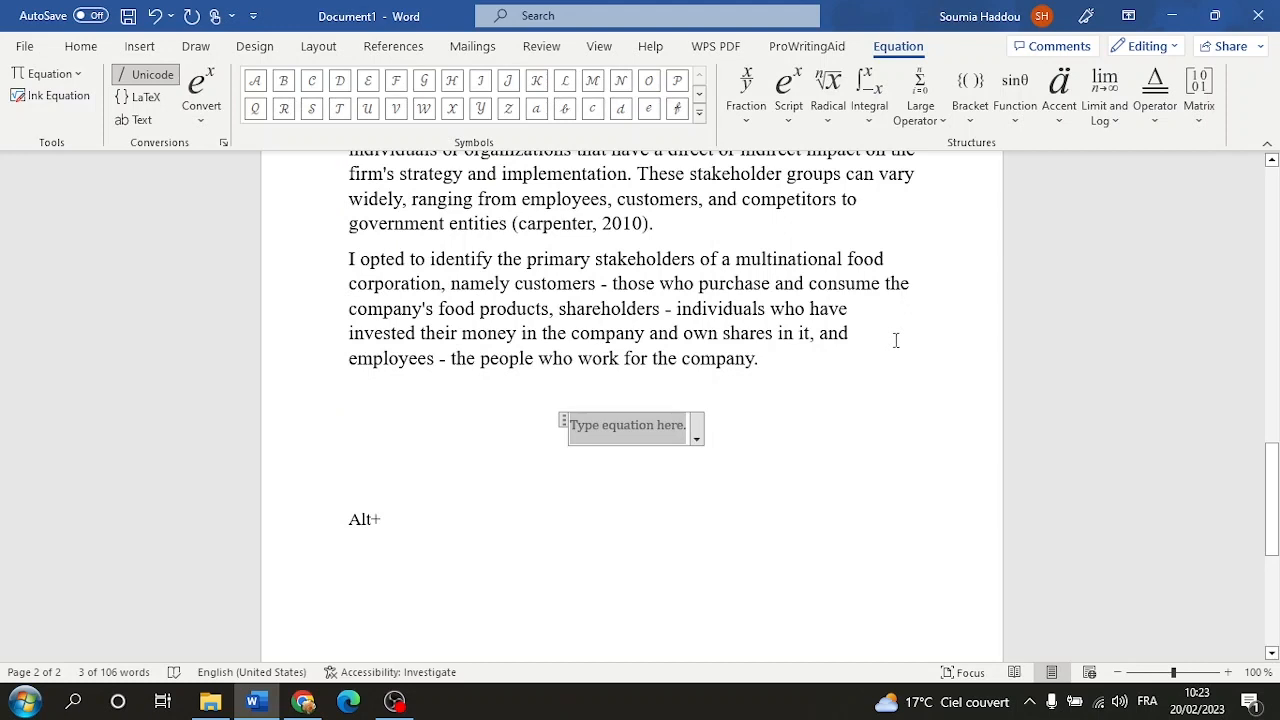
Delete the empty equation placeholder and the text "Alt+" below the last paragraph.
click(716, 415)
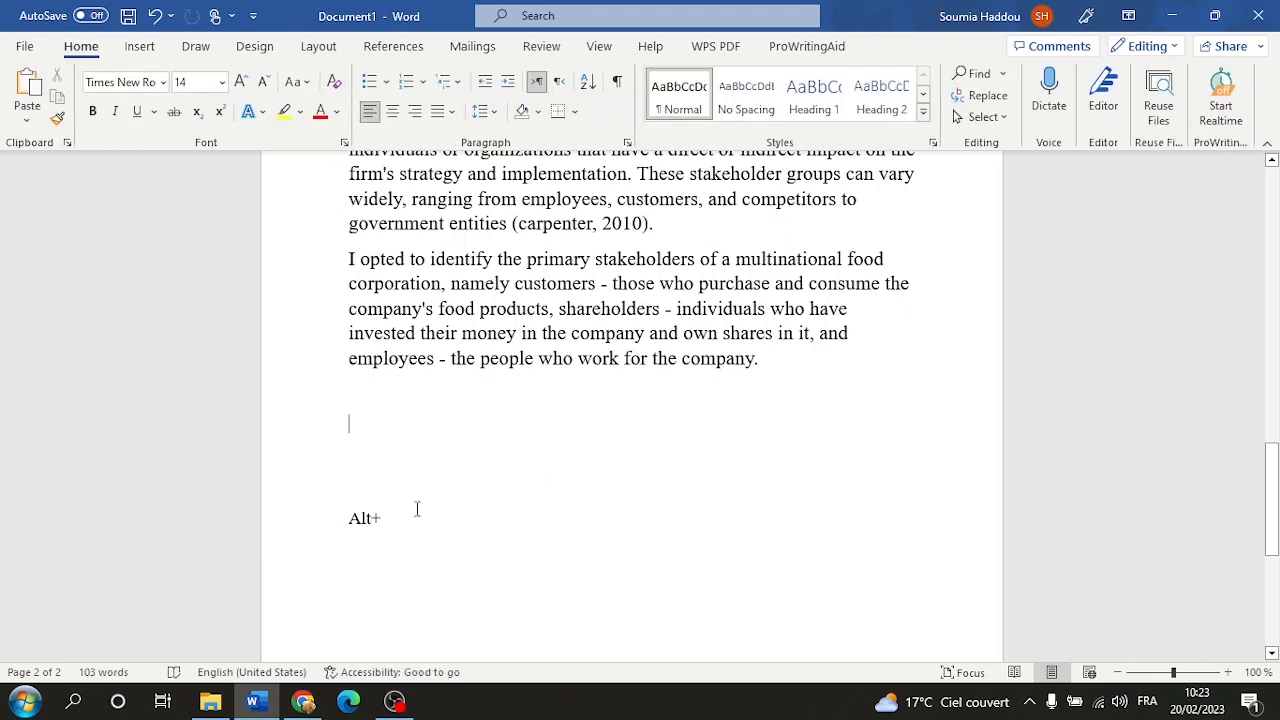
double_click(386, 516)
key(BackSpace)
View the list of common symbols available for insertion without inserting one.
click(139, 46)
click(1172, 95)
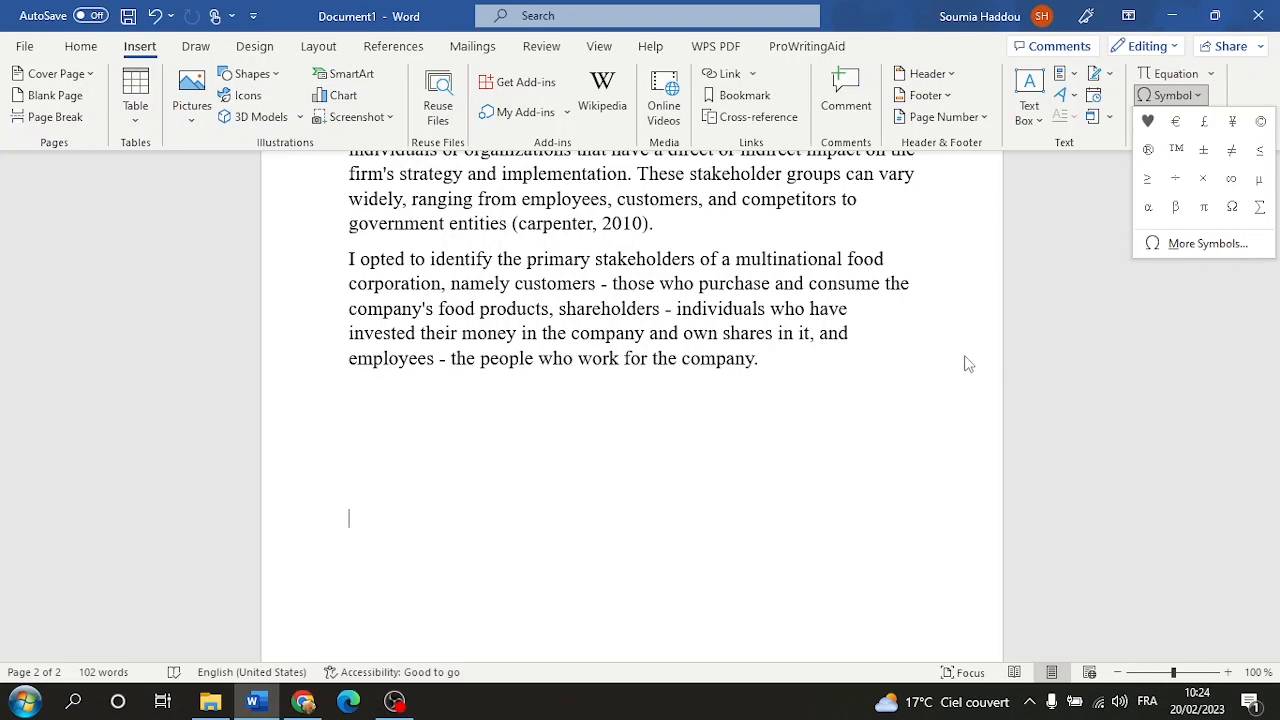
key(Escape)
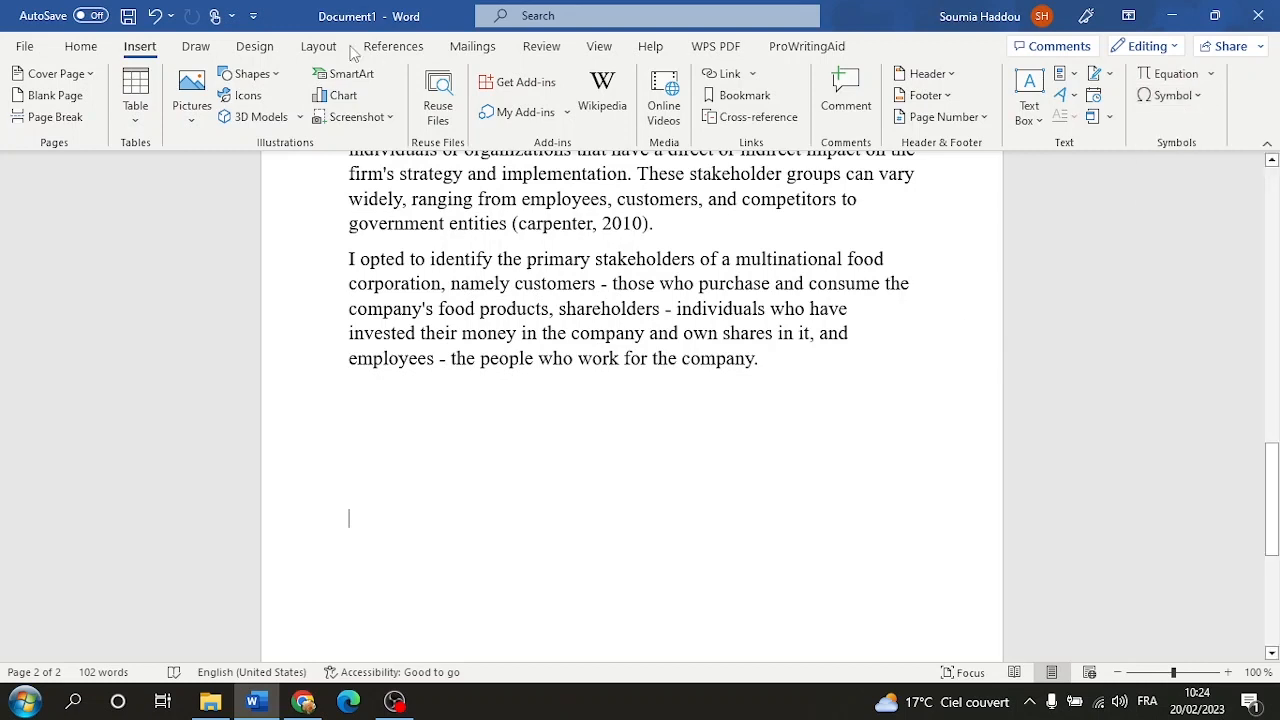
Draw three freehand looping shapes with the black pen in the blank area below the last paragraph.
click(195, 50)
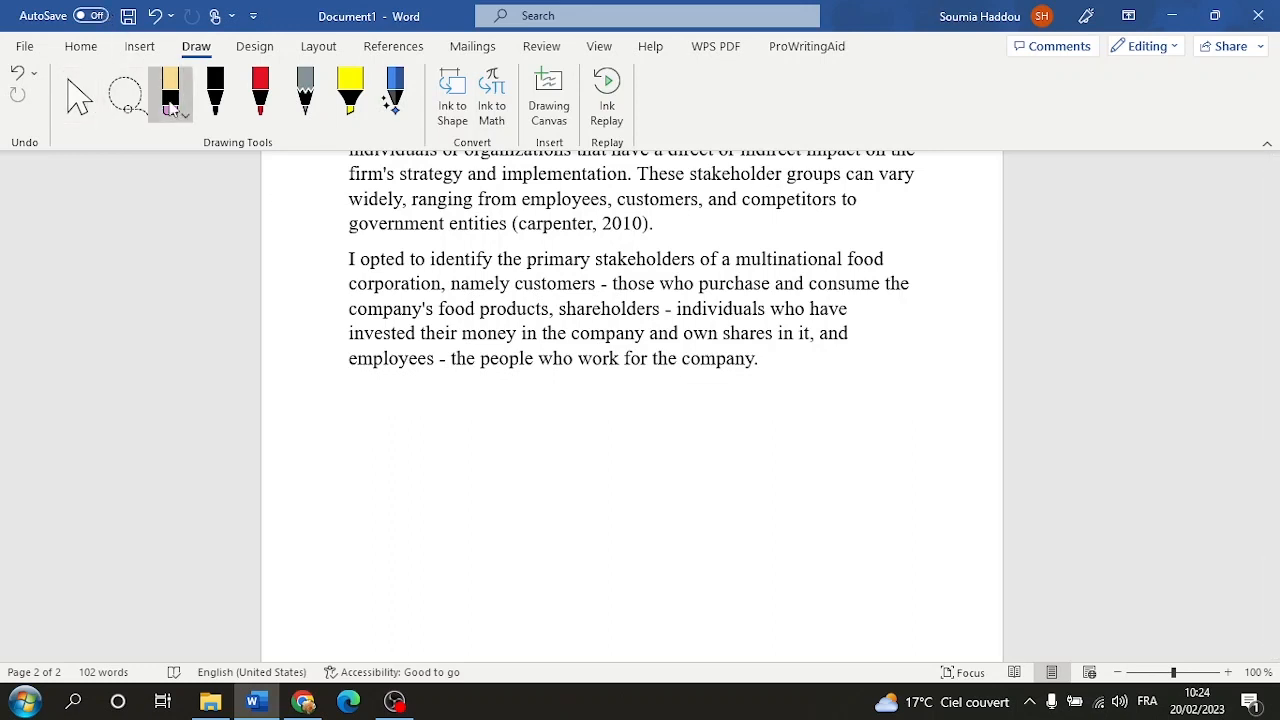
click(215, 90)
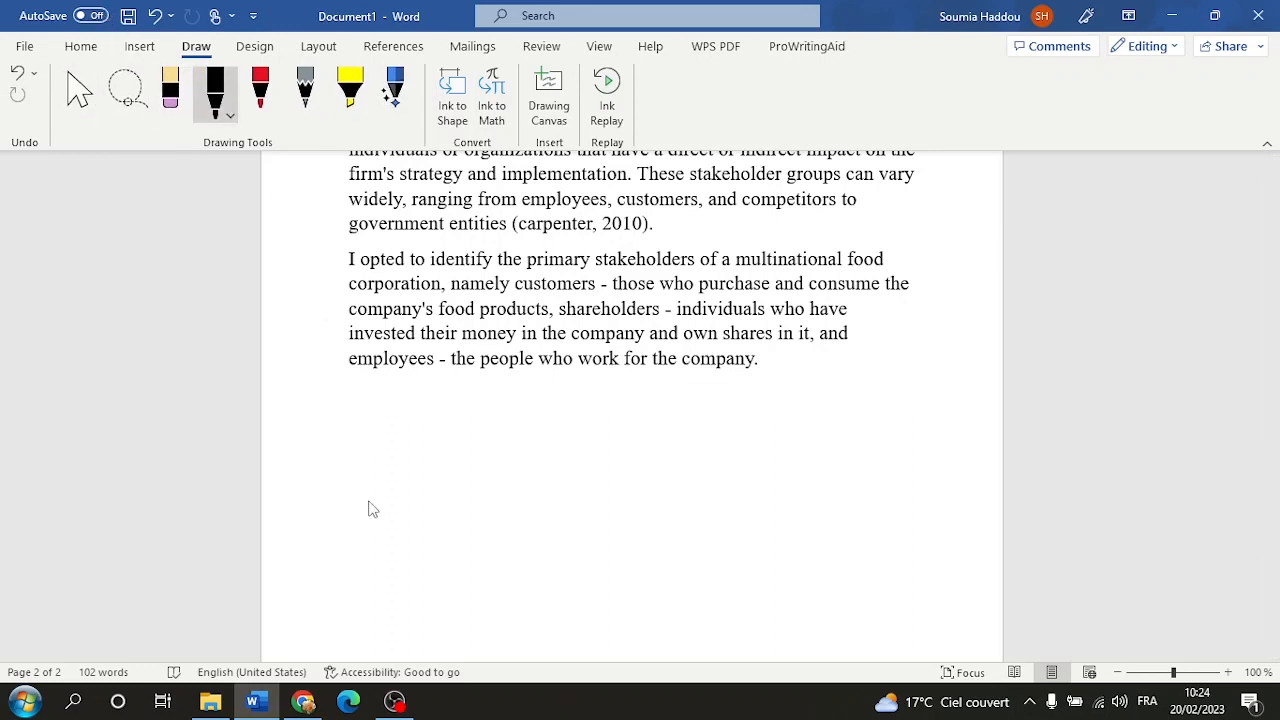
mouse_move(555, 460)
mouse_down()
mouse_move(421, 478)
mouse_move(337, 450)
mouse_move(533, 572)
mouse_up()
mouse_move(762, 553)
mouse_down()
mouse_move(791, 500)
mouse_move(717, 471)
mouse_move(720, 577)
mouse_move(785, 584)
mouse_up()
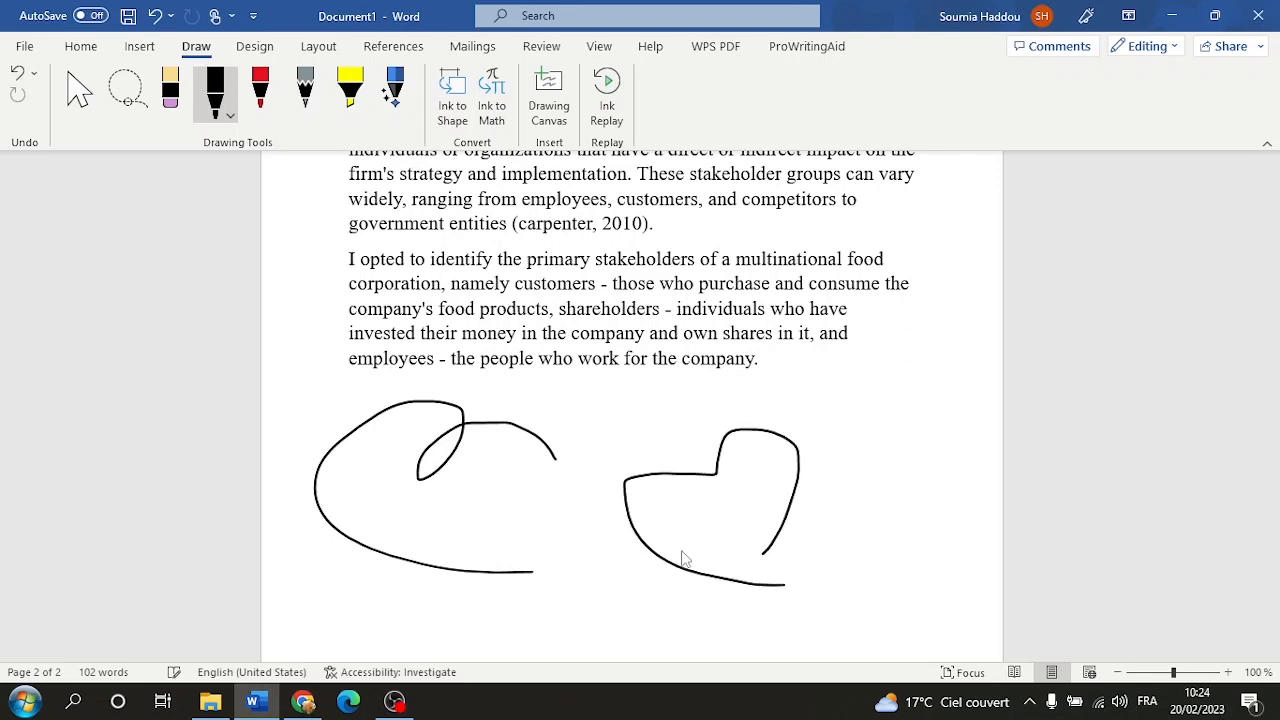
scroll(563, 566, down, 2)
mouse_move(543, 618)
mouse_down()
mouse_move(622, 556)
mouse_move(531, 523)
mouse_move(531, 620)
mouse_move(548, 625)
mouse_up()
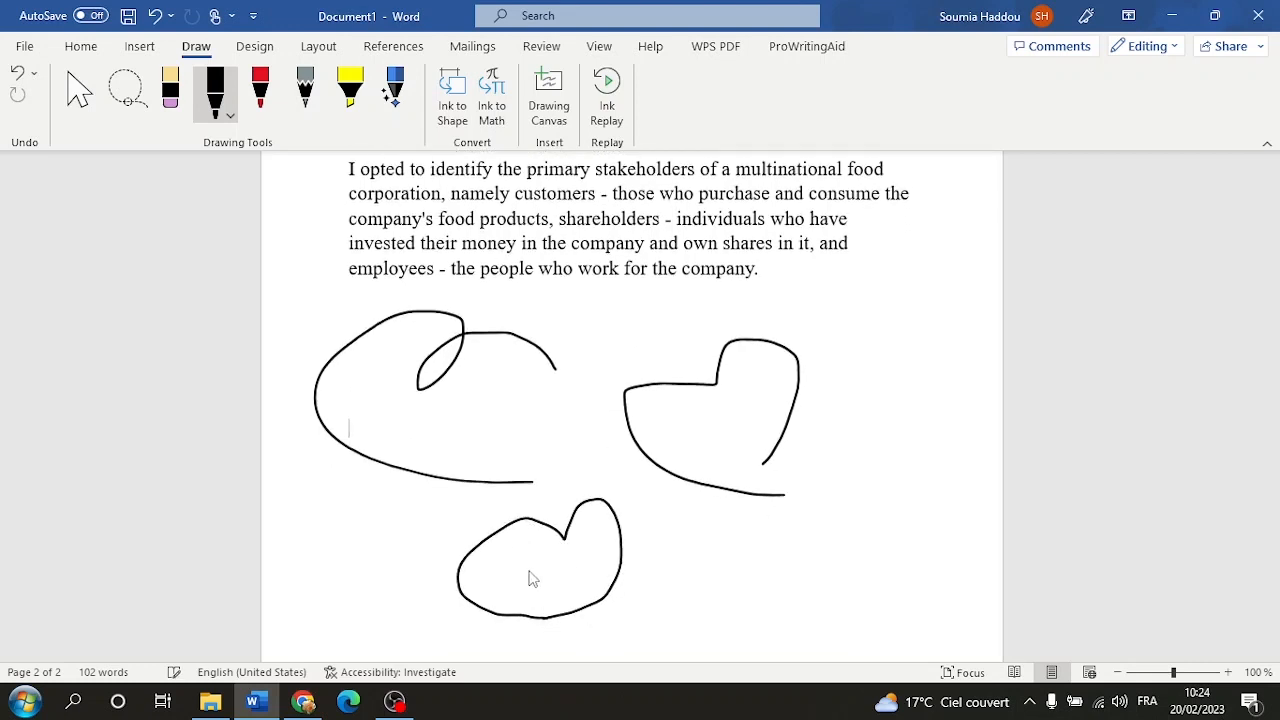
Highlight "I opted to identify the primary" and "corporation, namely customers" in the last paragraph with the yellow highlighter.
click(350, 90)
scroll(440, 290, up, 3)
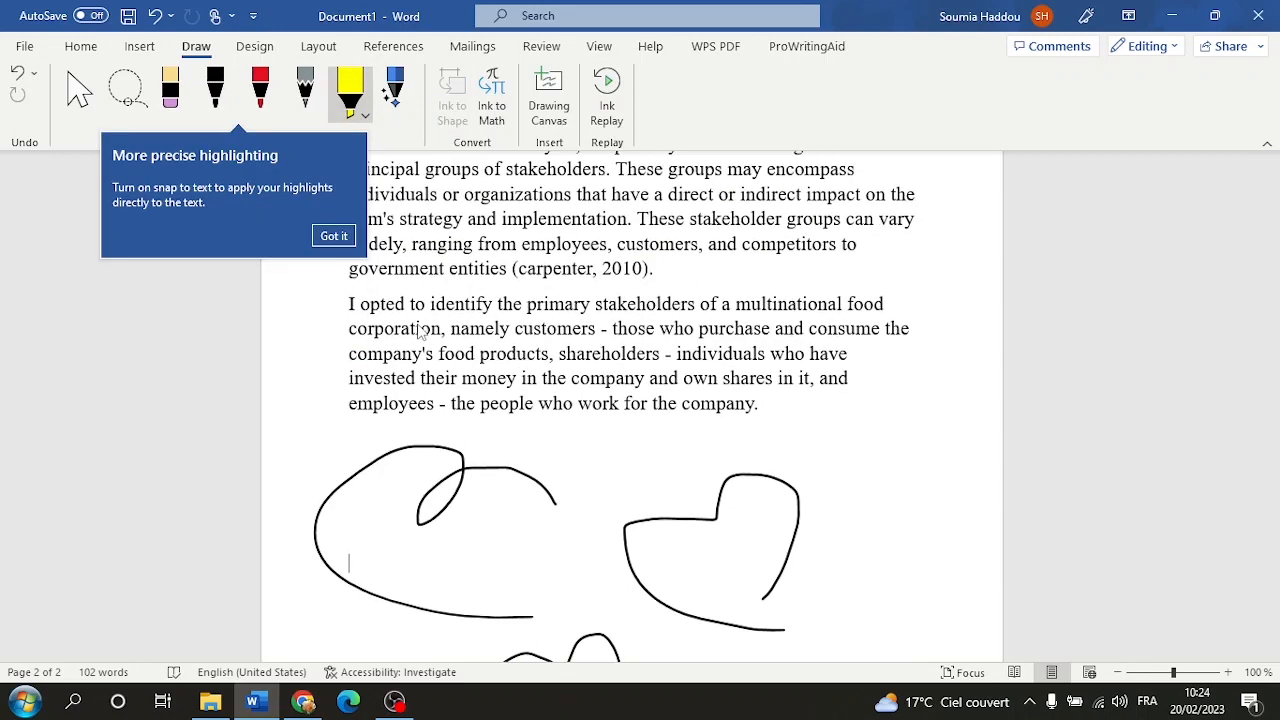
click(330, 242)
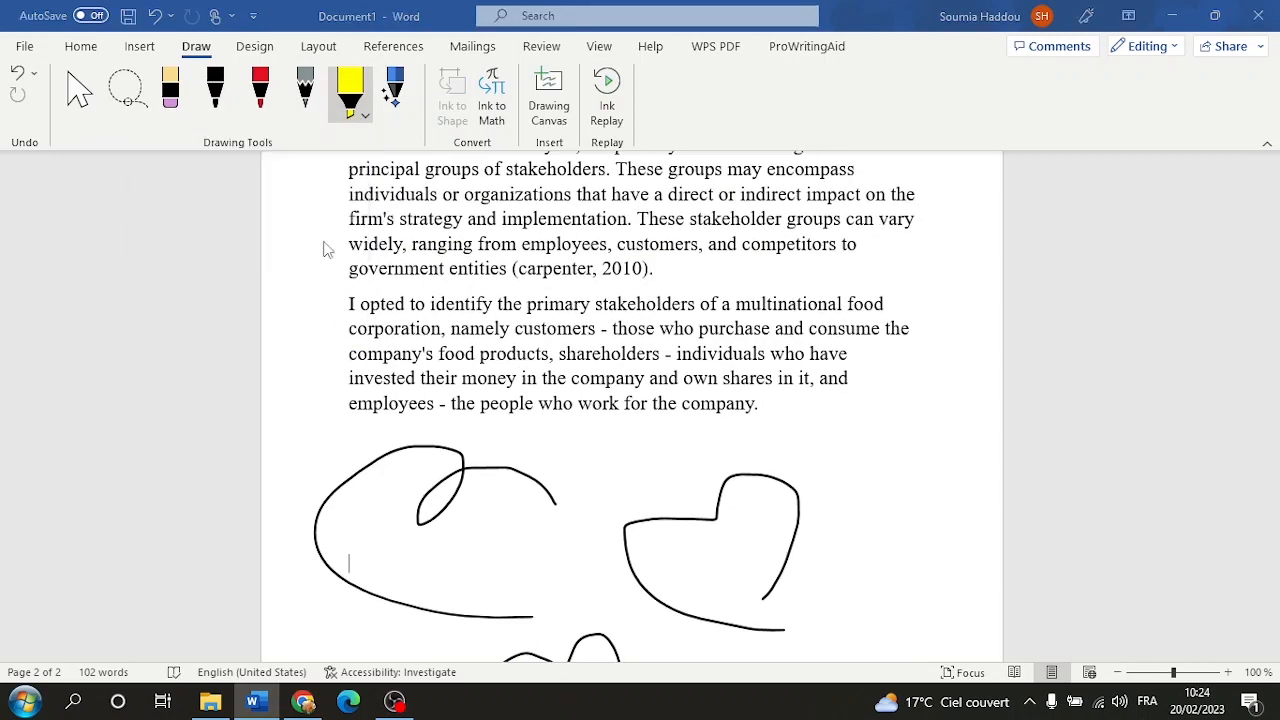
drag(350, 304, 592, 315)
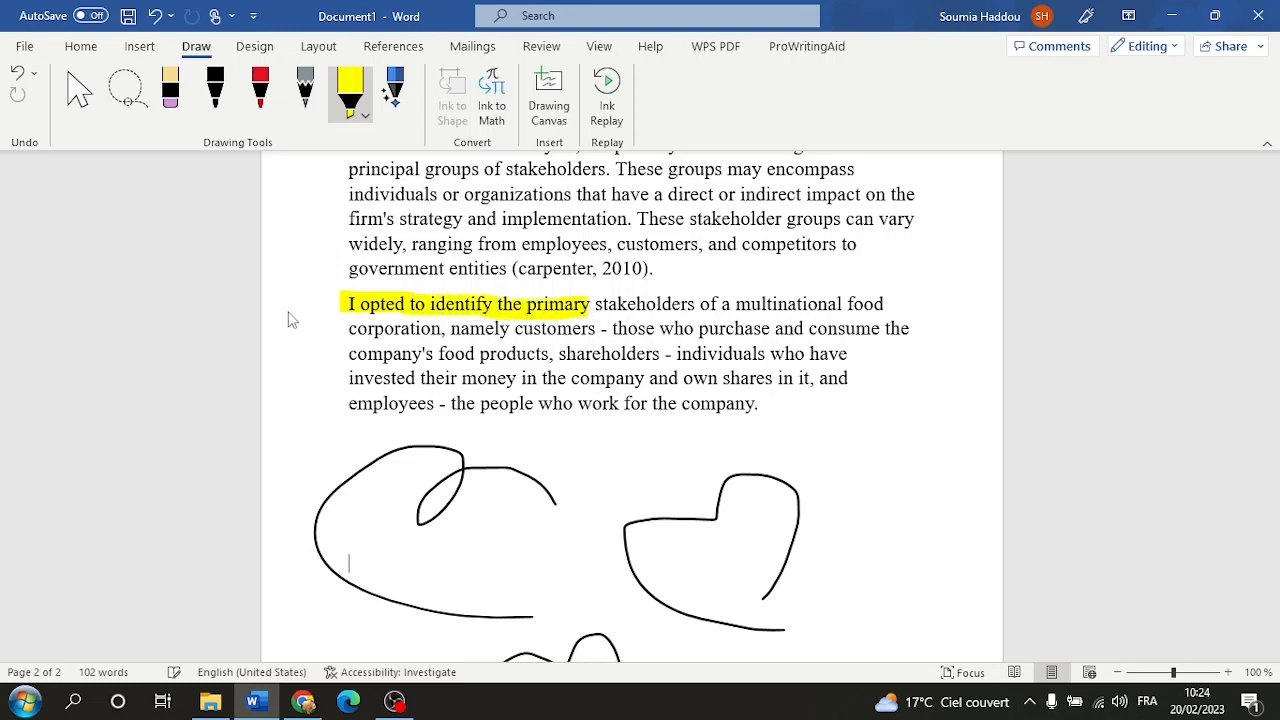
drag(346, 333, 598, 332)
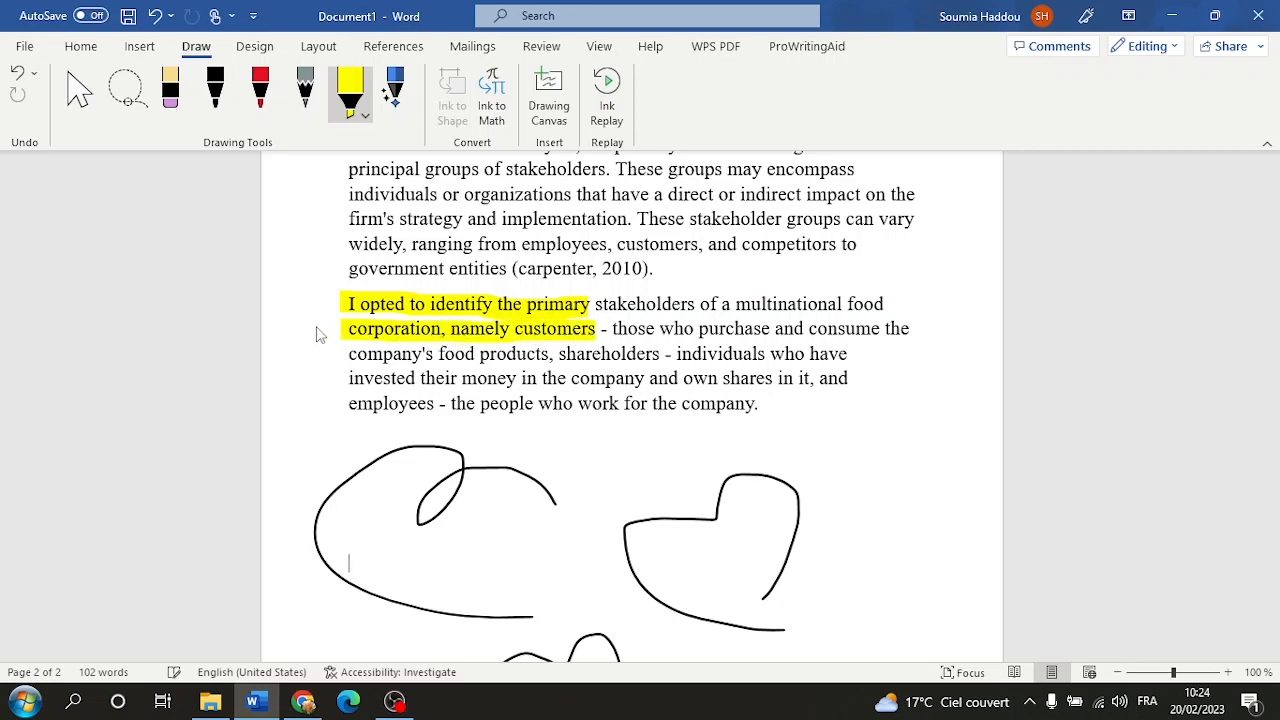
Choose the Action Pen and view its options.
click(407, 114)
click(409, 118)
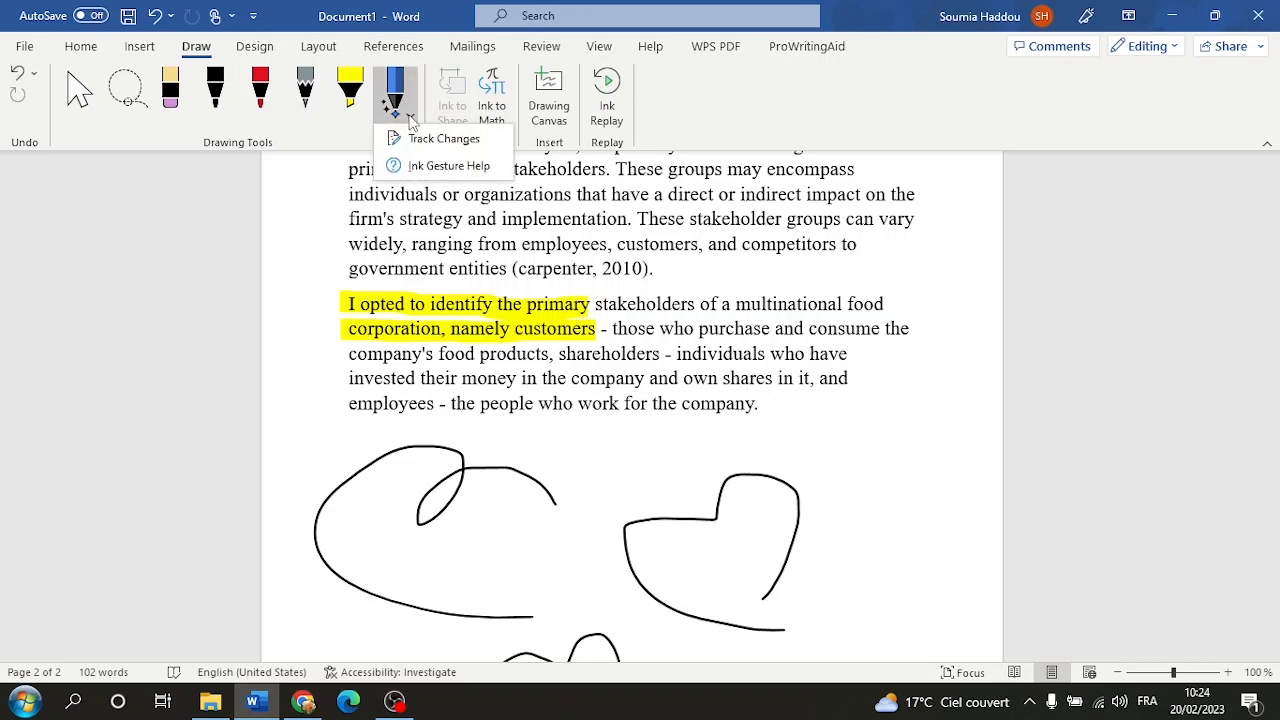
Turn on Track Changes for the action pen and test it by striking out "ranging from employees", undoing that deletion.
click(428, 139)
drag(405, 242, 608, 248)
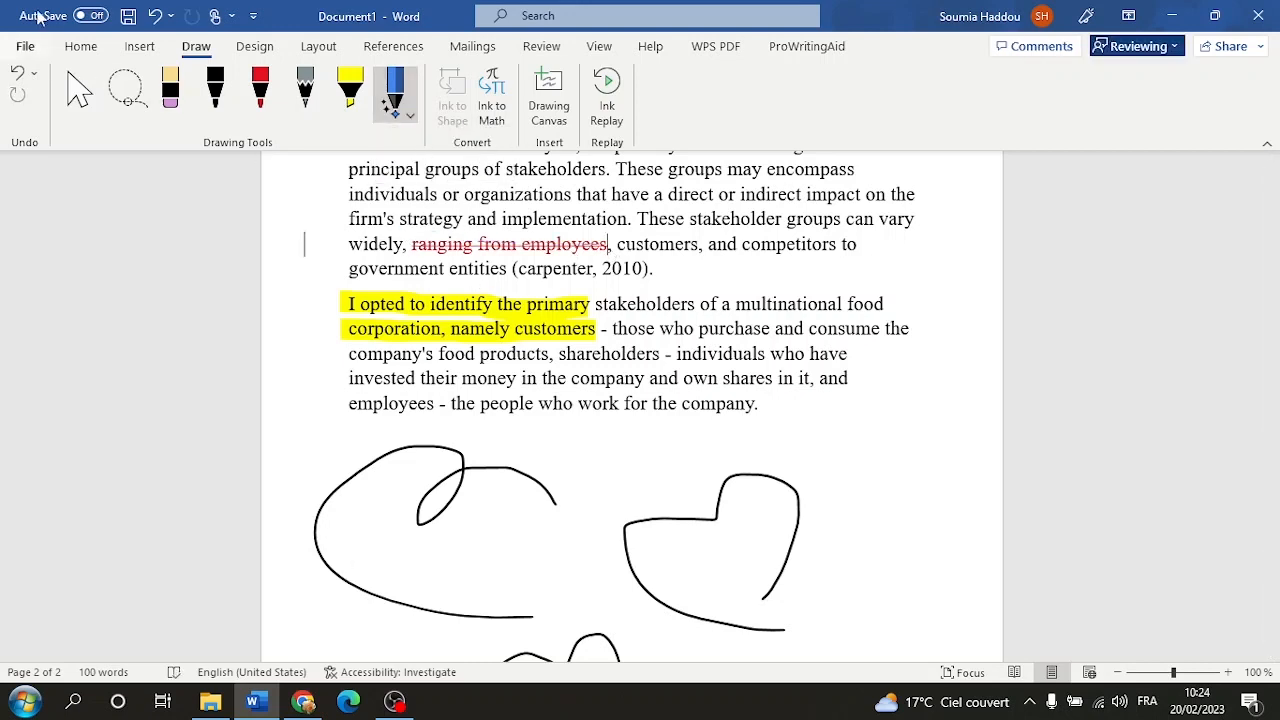
click(155, 15)
scroll(340, 233, up, 1)
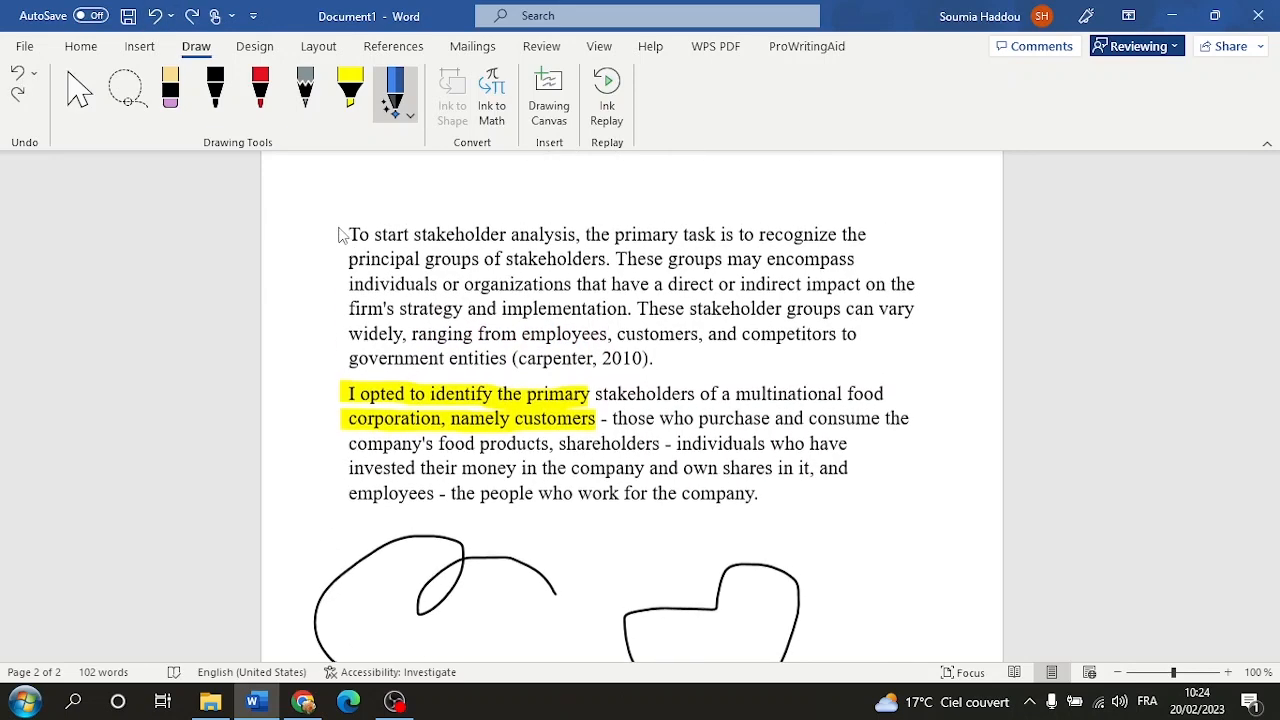
Strike out the opening words of the first paragraph with the action pen.
drag(348, 238, 578, 246)
scroll(493, 318, down, 2)
drag(275, 391, 538, 400)
scroll(401, 285, up, 1)
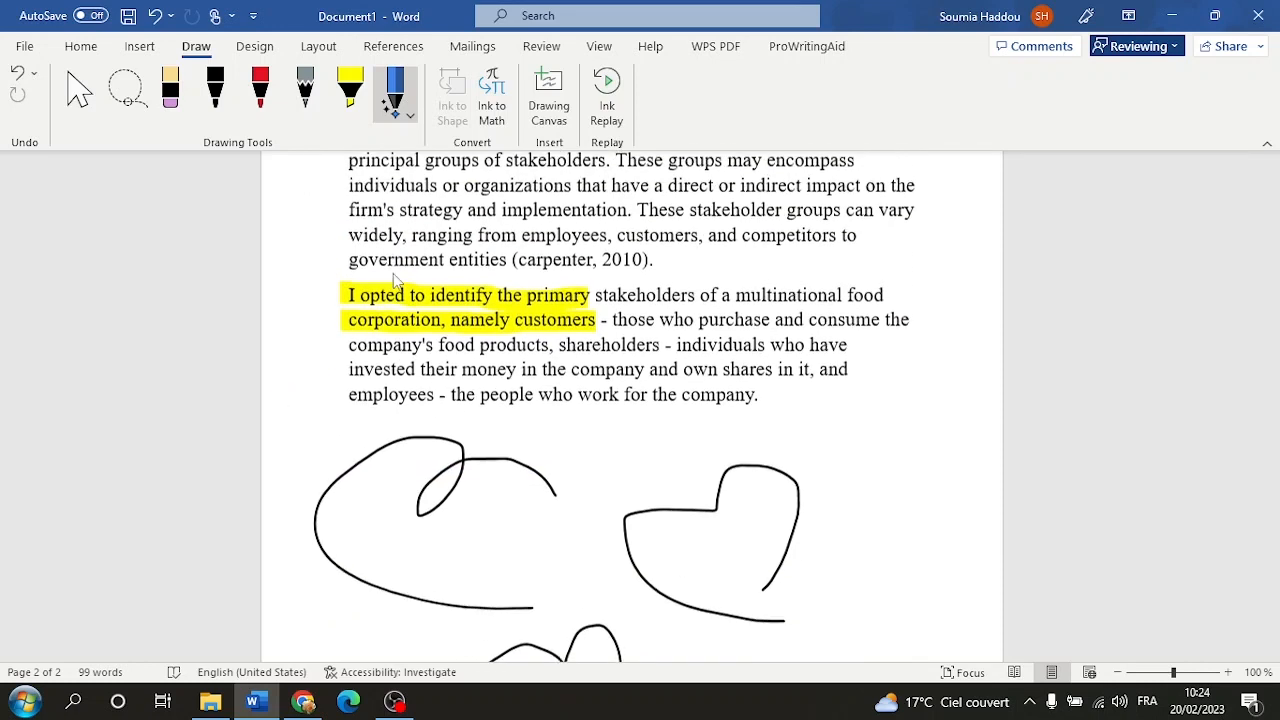
Lasso-select the heart-like ink shape, clear the selection, and select the highlight stroke over "I opted to identify the primary".
click(127, 92)
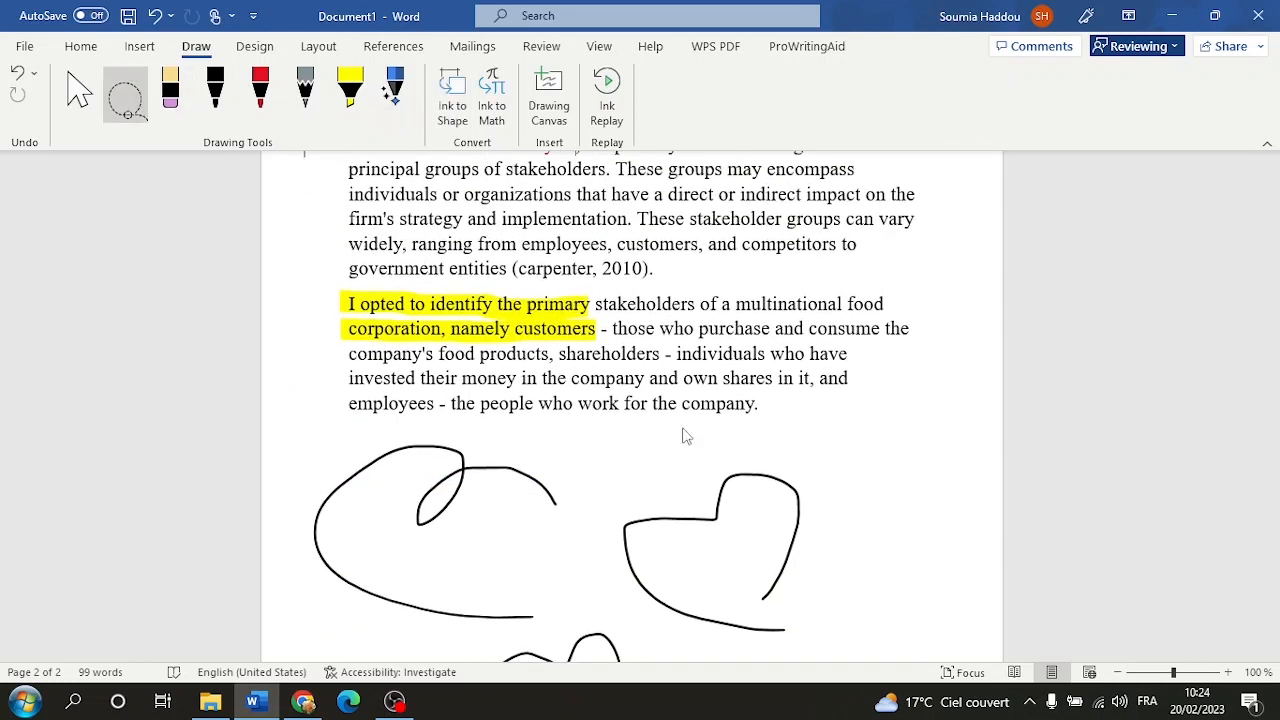
mouse_move(869, 467)
mouse_down()
mouse_move(694, 602)
mouse_move(518, 575)
mouse_move(533, 530)
mouse_up()
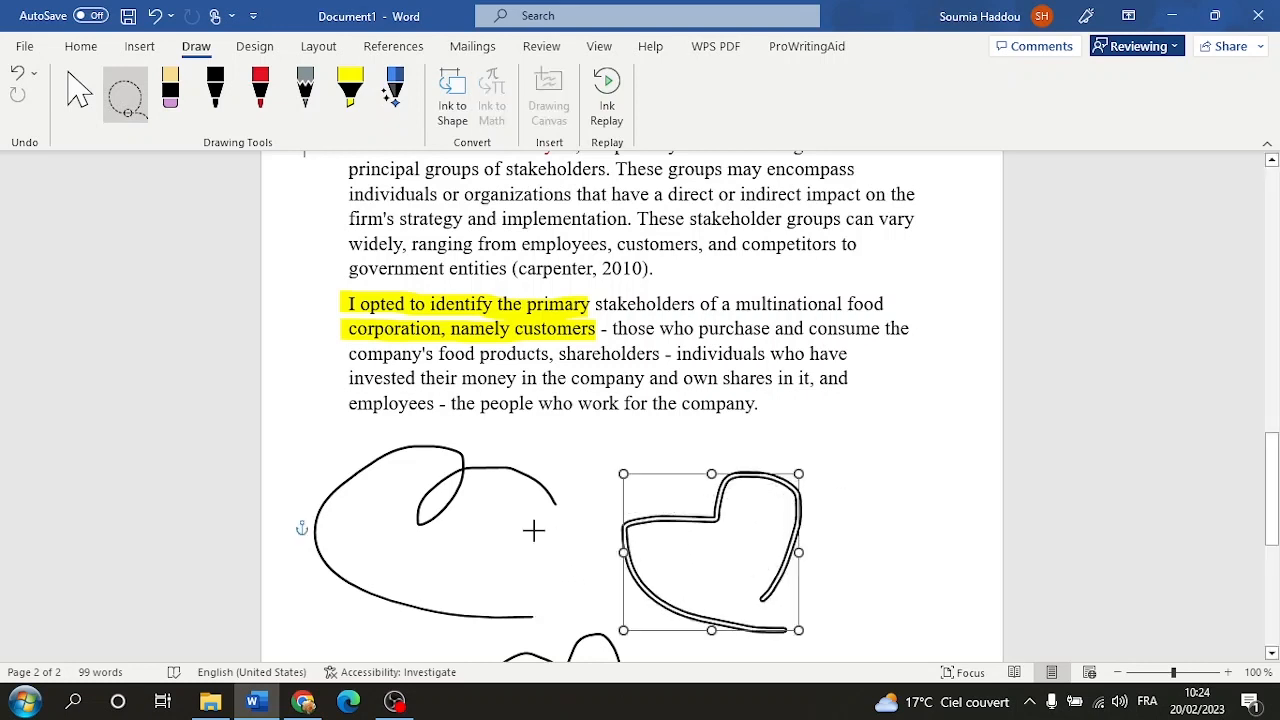
click(247, 578)
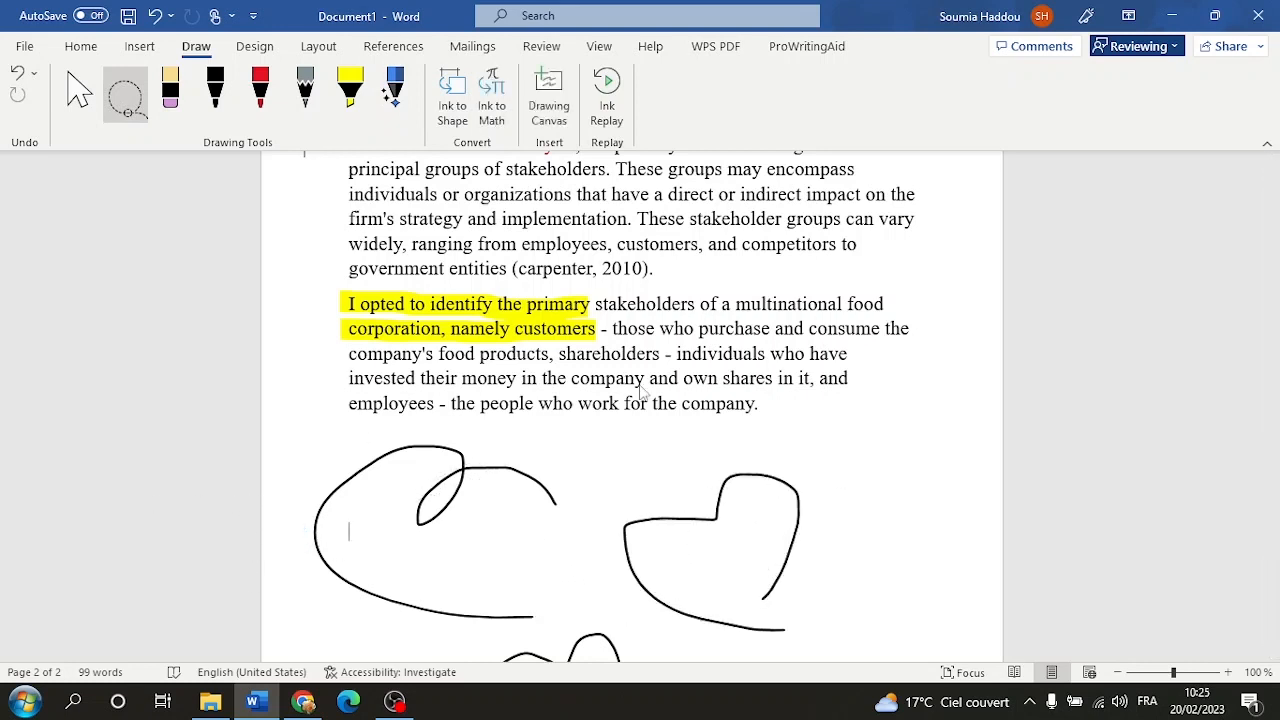
click(345, 305)
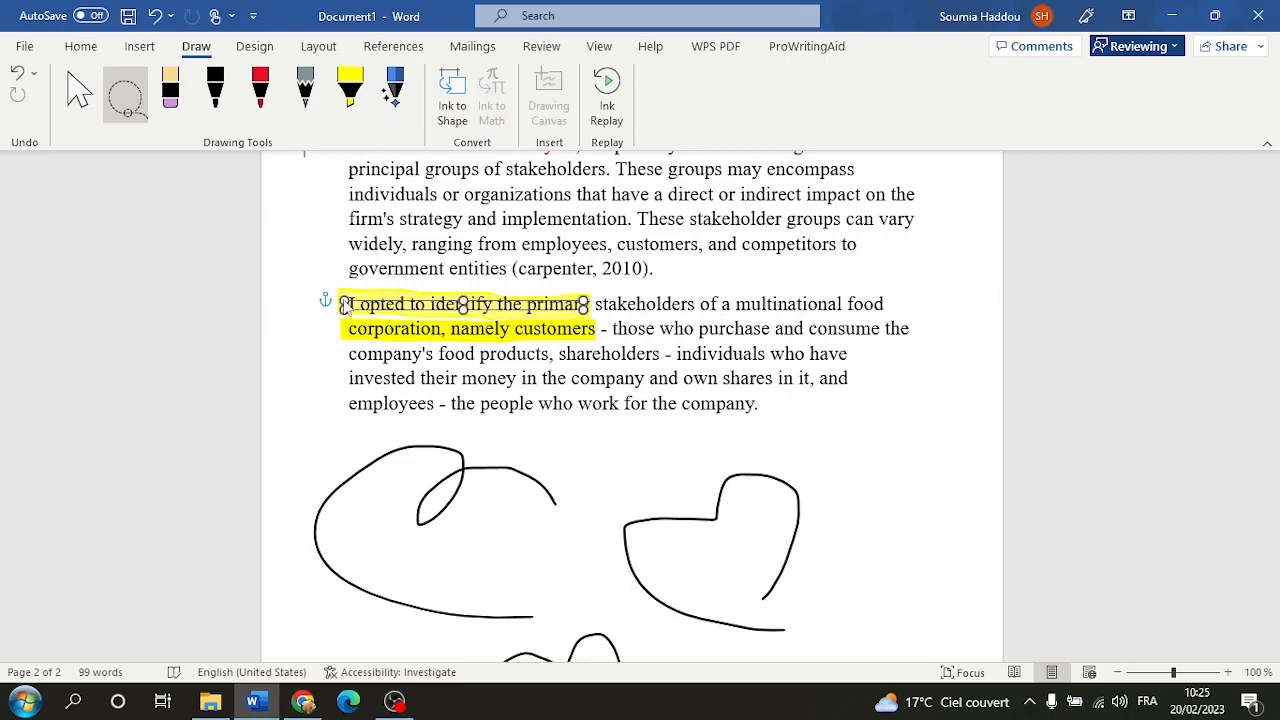
Undo the pen edits, highlight strokes and freehand ink drawings until only the two text paragraphs remain on the page.
click(156, 15)
click(156, 15)
click(156, 15)
click(156, 15)
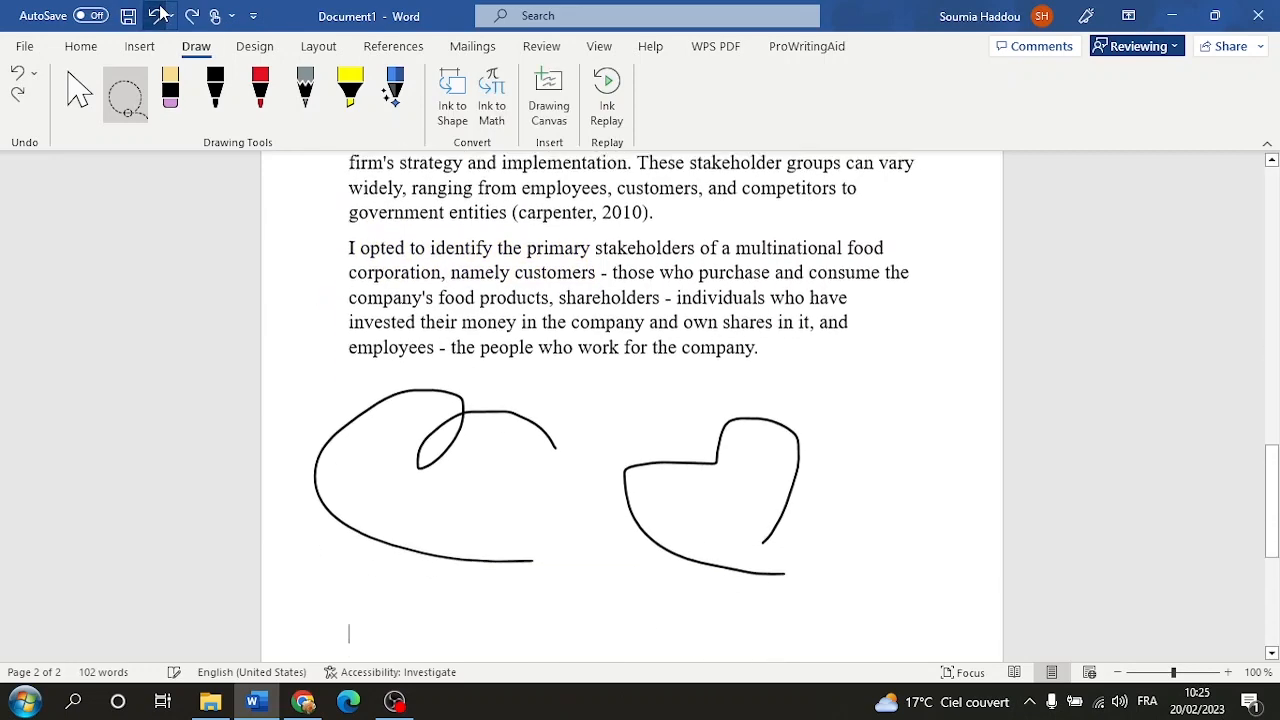
click(156, 15)
click(156, 15)
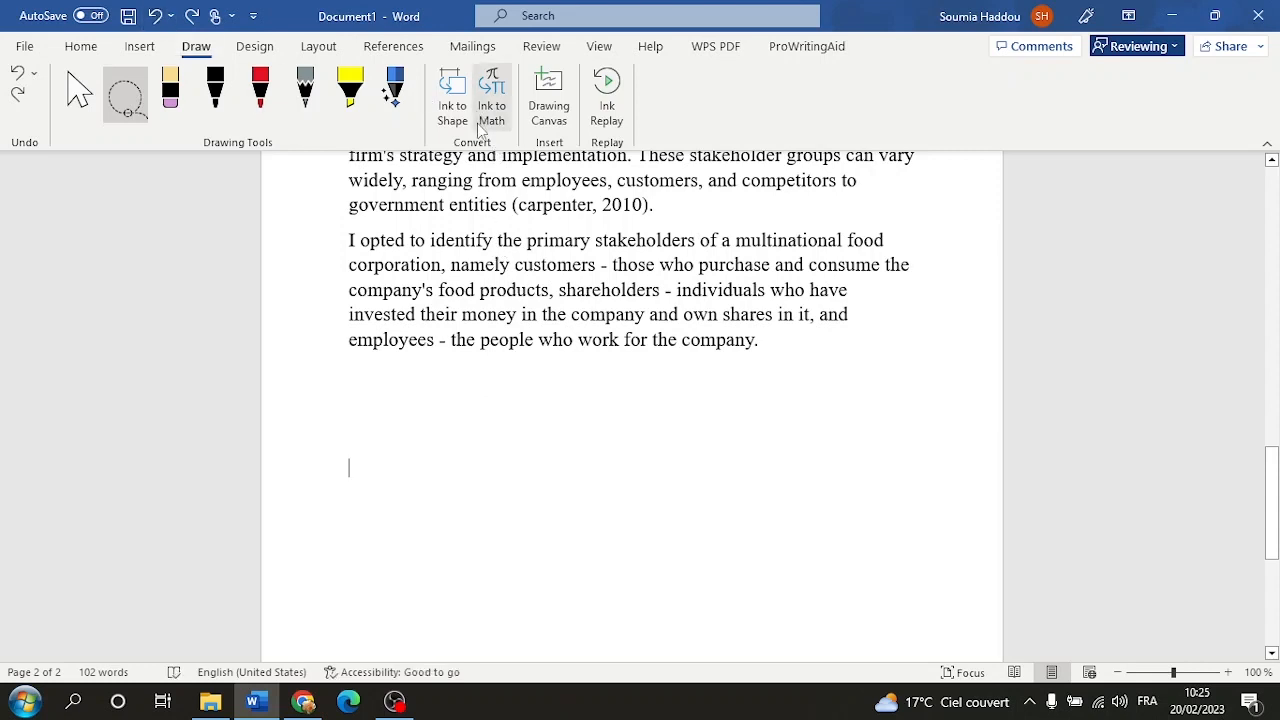
click(458, 119)
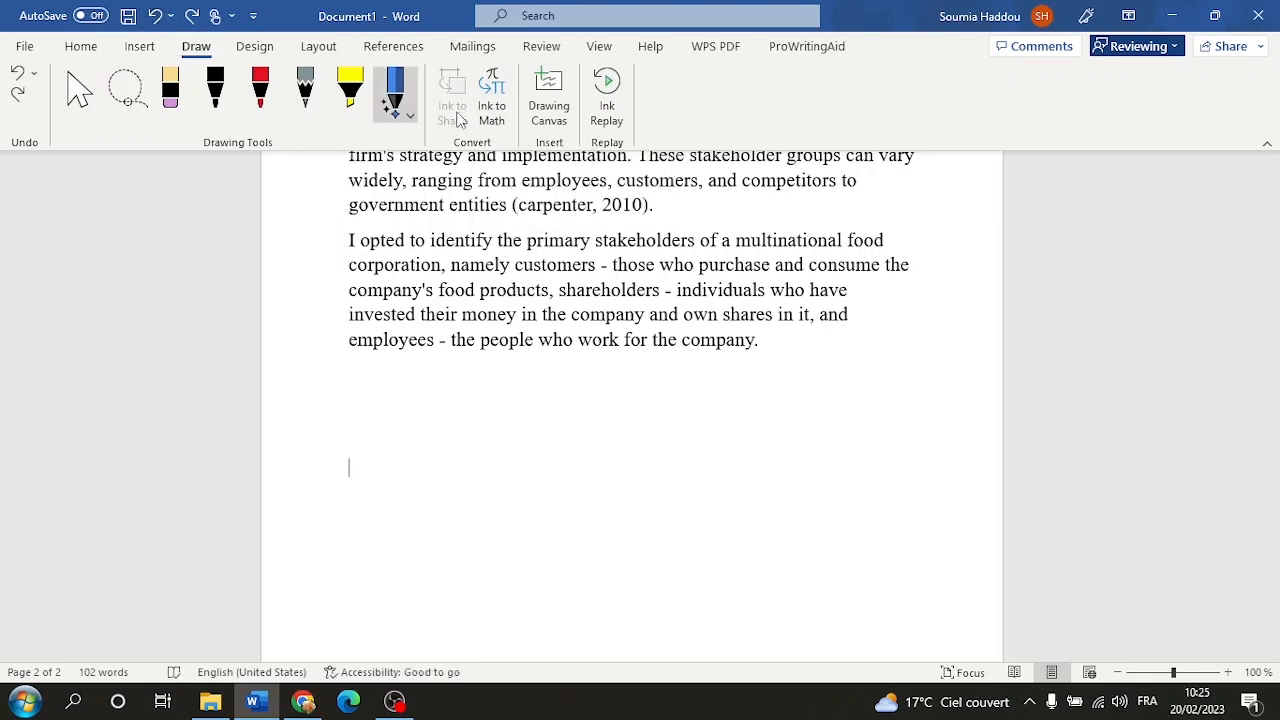
mouse_move(463, 580)
mouse_down()
mouse_move(577, 388)
mouse_move(509, 437)
mouse_move(420, 431)
mouse_move(467, 603)
mouse_up()
scroll(516, 508, down, 2)
click(469, 404)
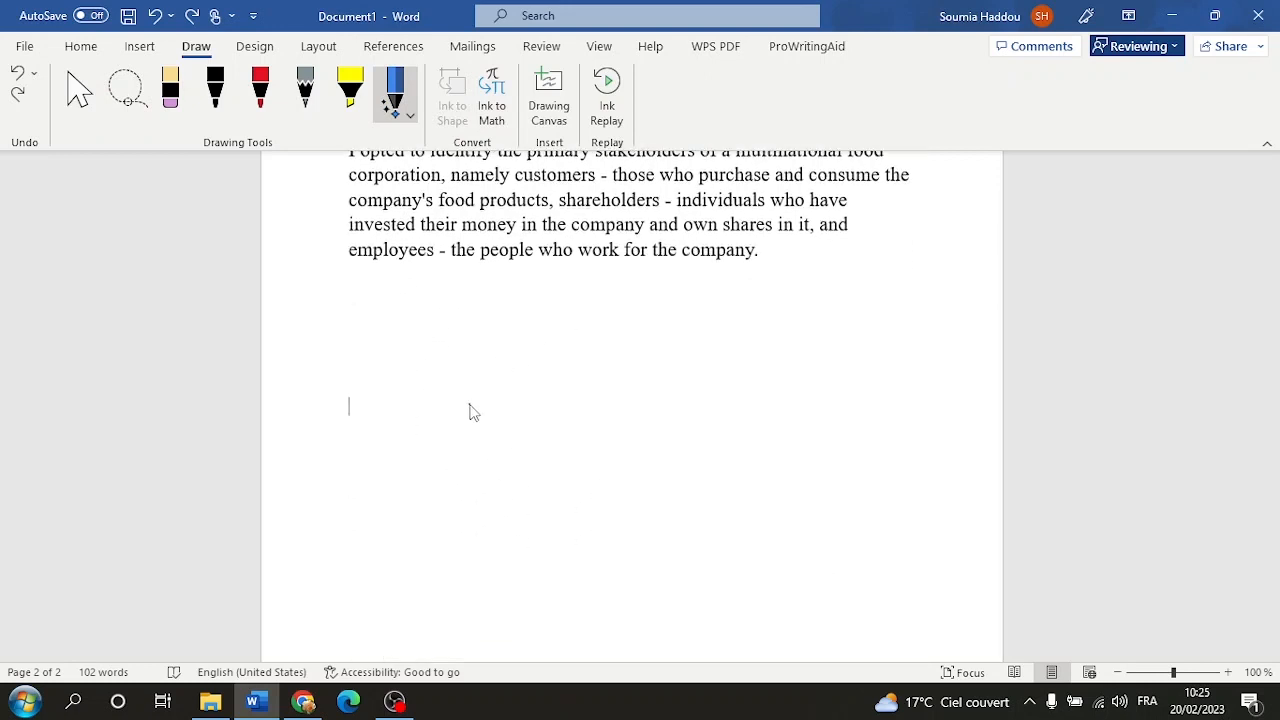
Start an ink-to-math equation and handwrite x², erasing and rewriting the exponent so that it reads as 2.
click(494, 110)
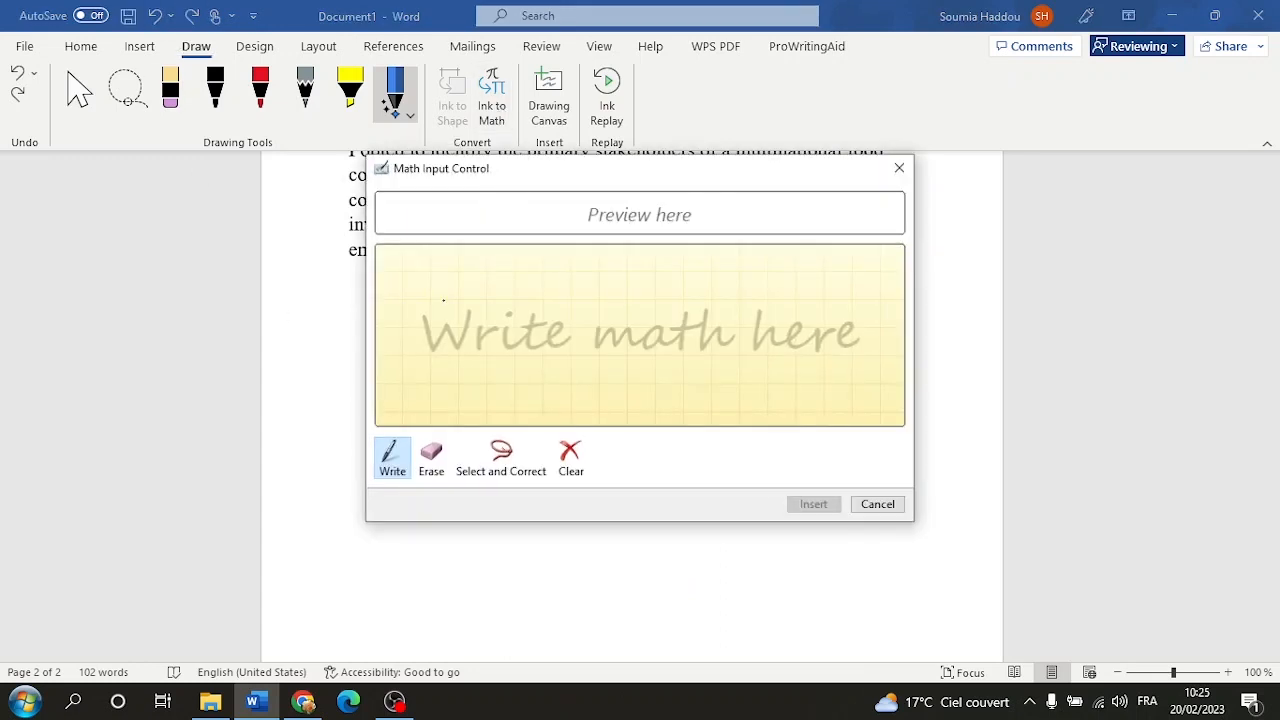
drag(441, 292, 377, 370)
drag(384, 312, 428, 370)
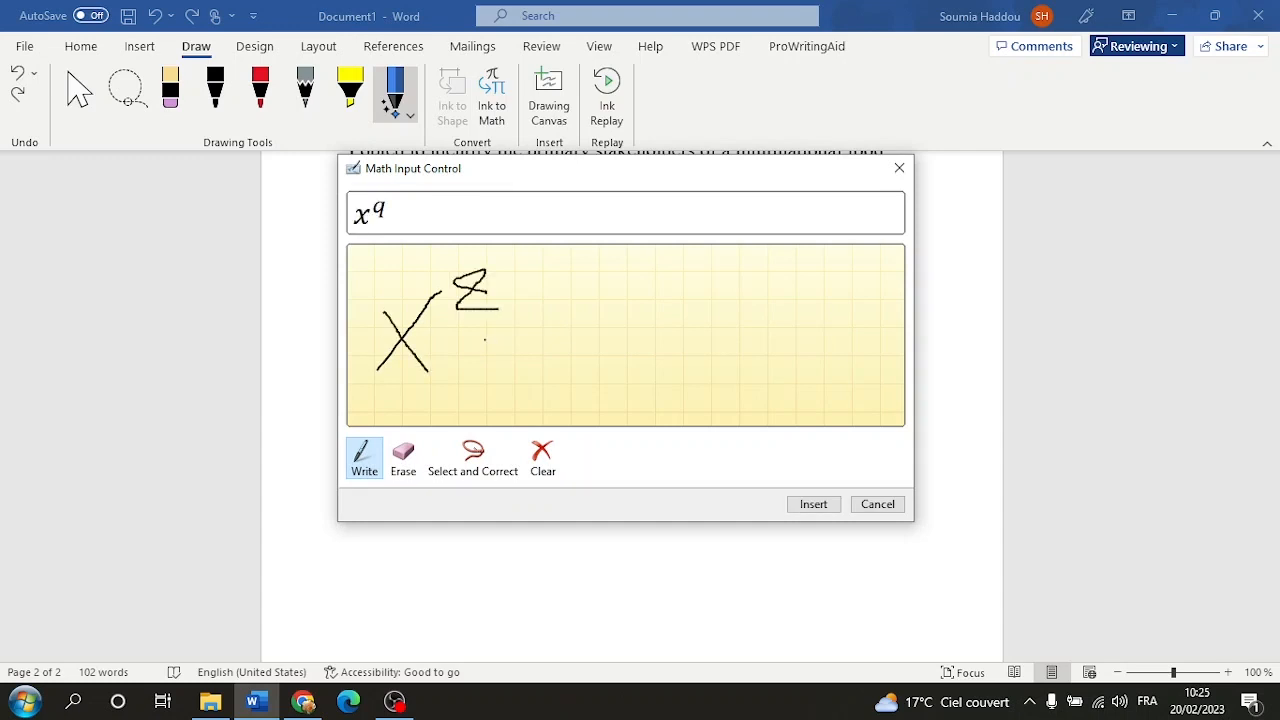
click(403, 458)
drag(480, 312, 478, 294)
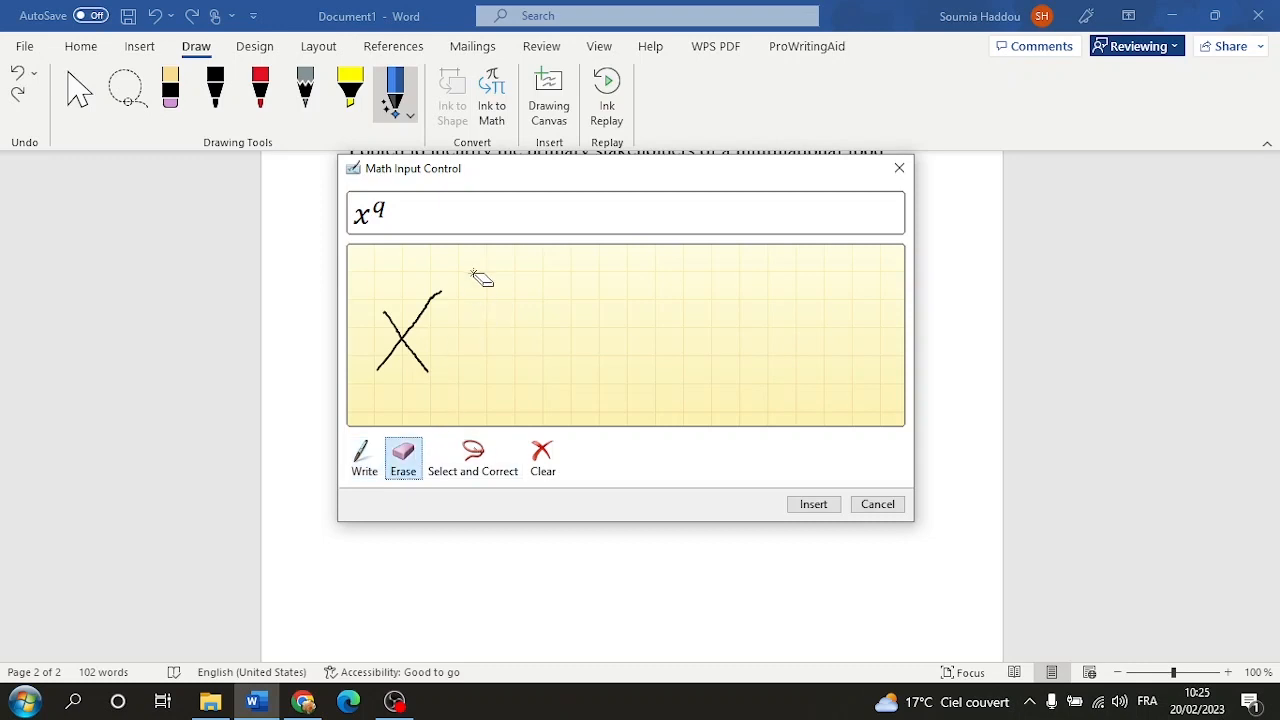
click(364, 458)
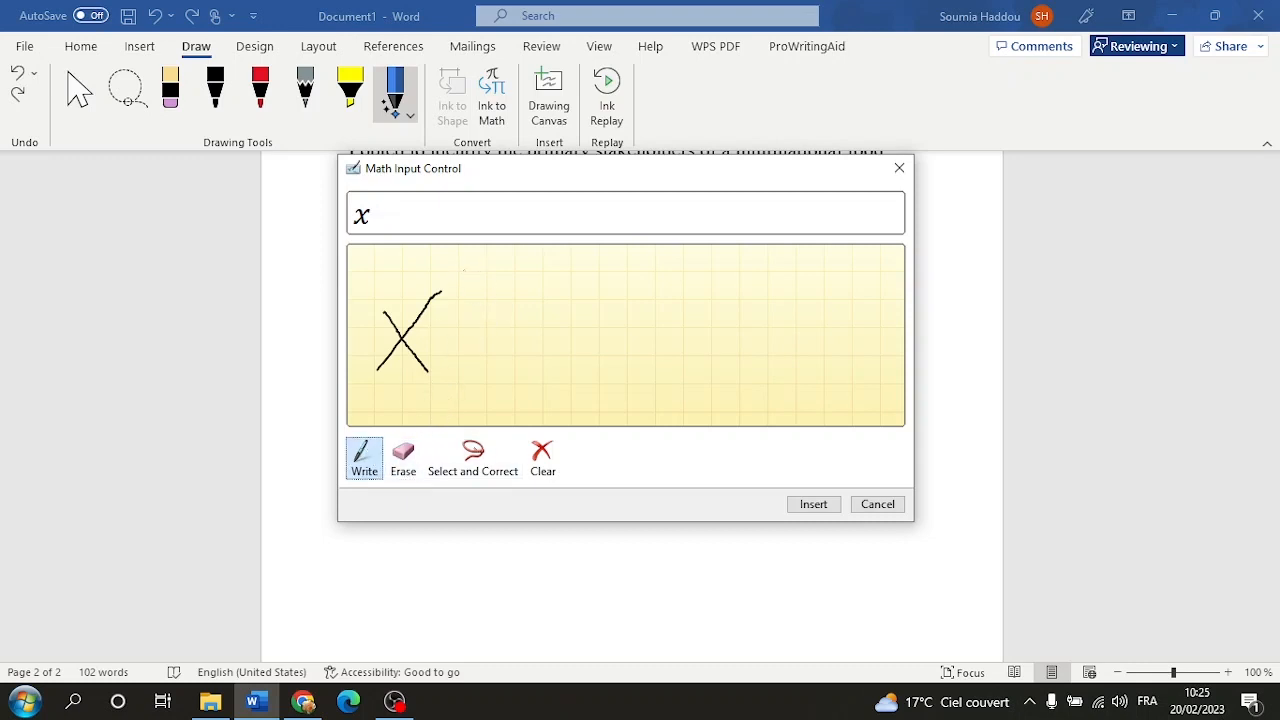
drag(457, 295, 498, 297)
Handwrite a plus sign after x² in the equation, erasing the first attempt.
drag(477, 357, 540, 346)
click(403, 456)
drag(515, 330, 520, 389)
click(370, 462)
drag(537, 340, 657, 341)
drag(608, 288, 598, 400)
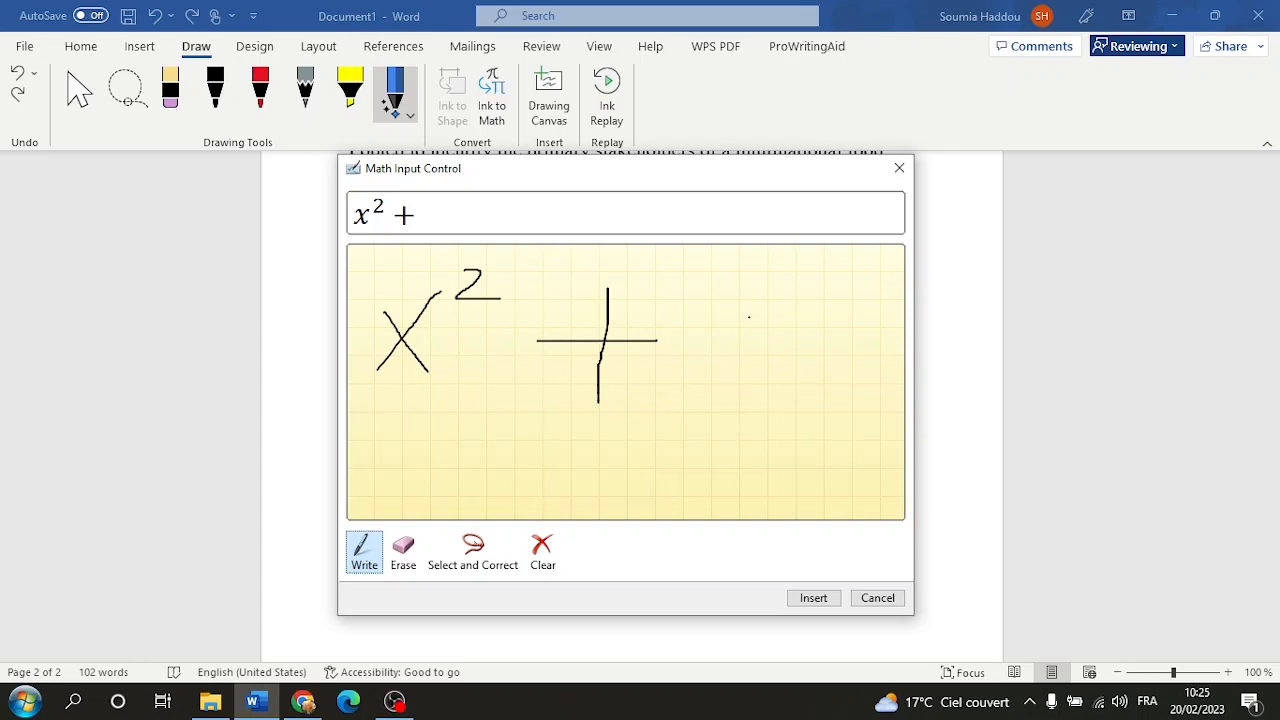
Extend the handwritten equation with √3 followed by another plus sign.
mouse_move(678, 302)
mouse_down()
mouse_move(677, 376)
mouse_move(707, 286)
mouse_move(843, 282)
mouse_up()
mouse_move(746, 316)
mouse_down()
mouse_move(738, 352)
mouse_move(805, 392)
mouse_move(958, 362)
mouse_up()
drag(919, 310, 920, 424)
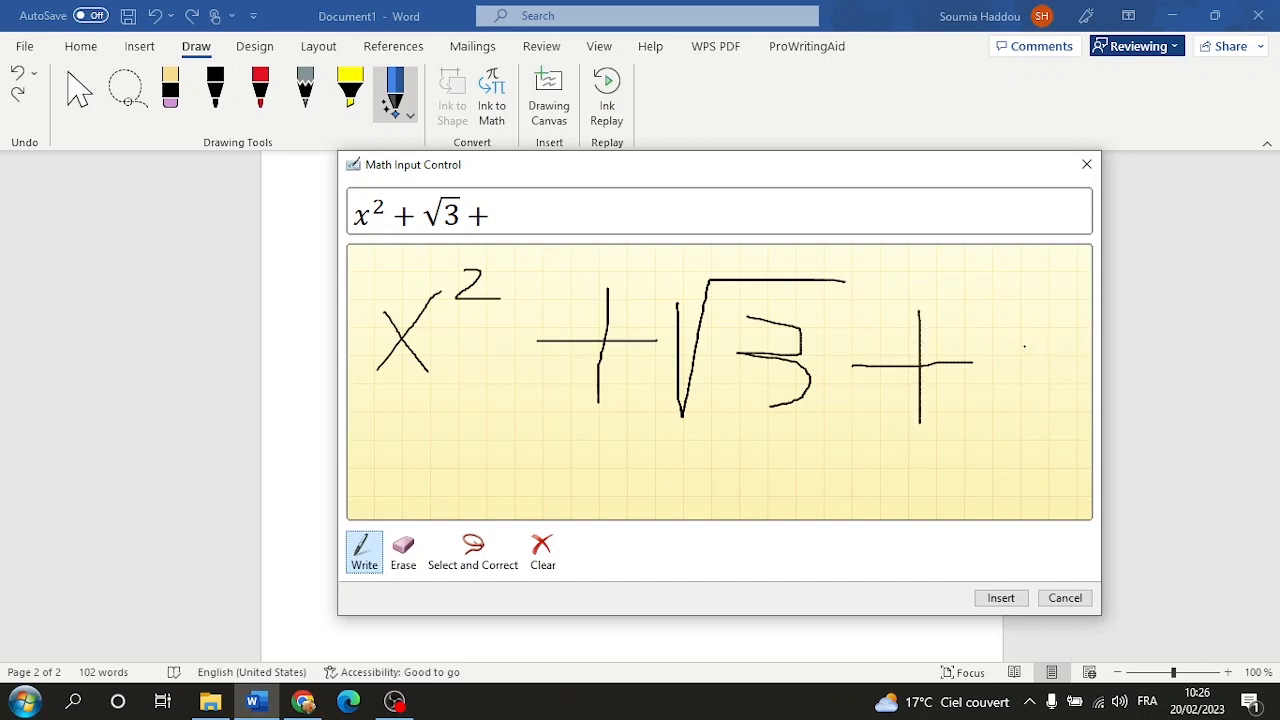
mouse_move(998, 366)
mouse_down()
mouse_move(1008, 406)
mouse_move(1036, 304)
mouse_up()
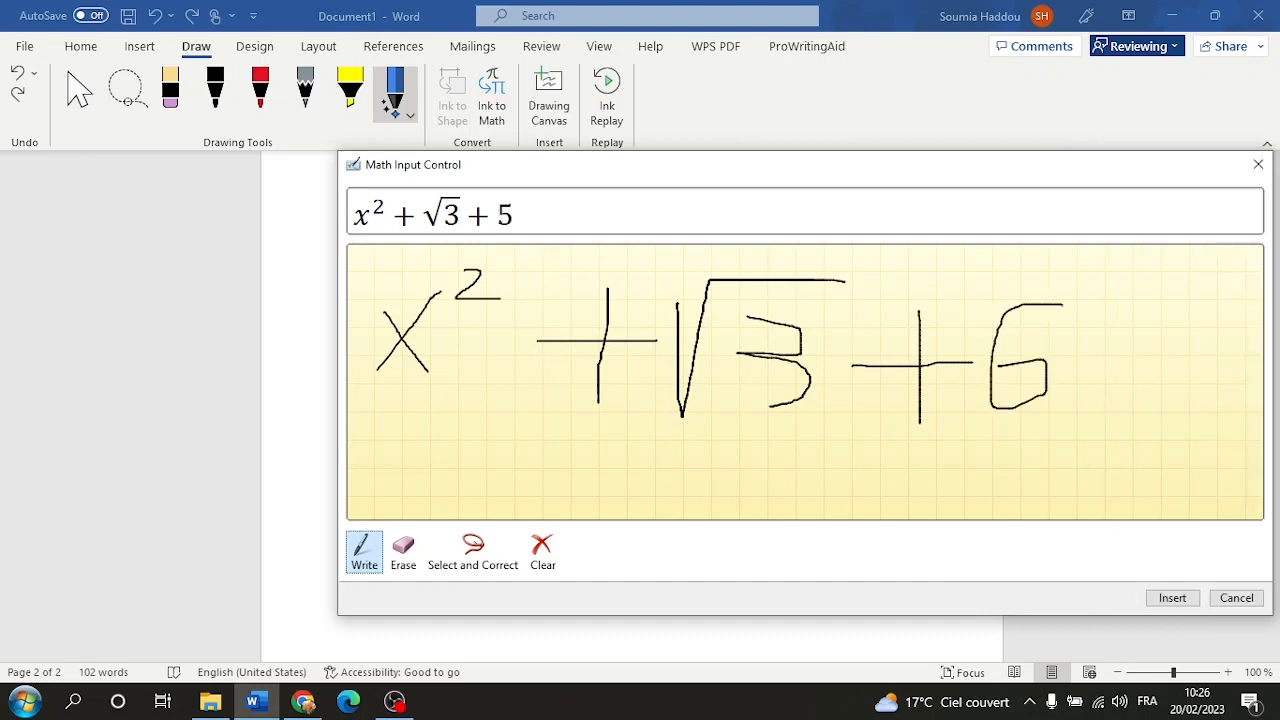
click(403, 552)
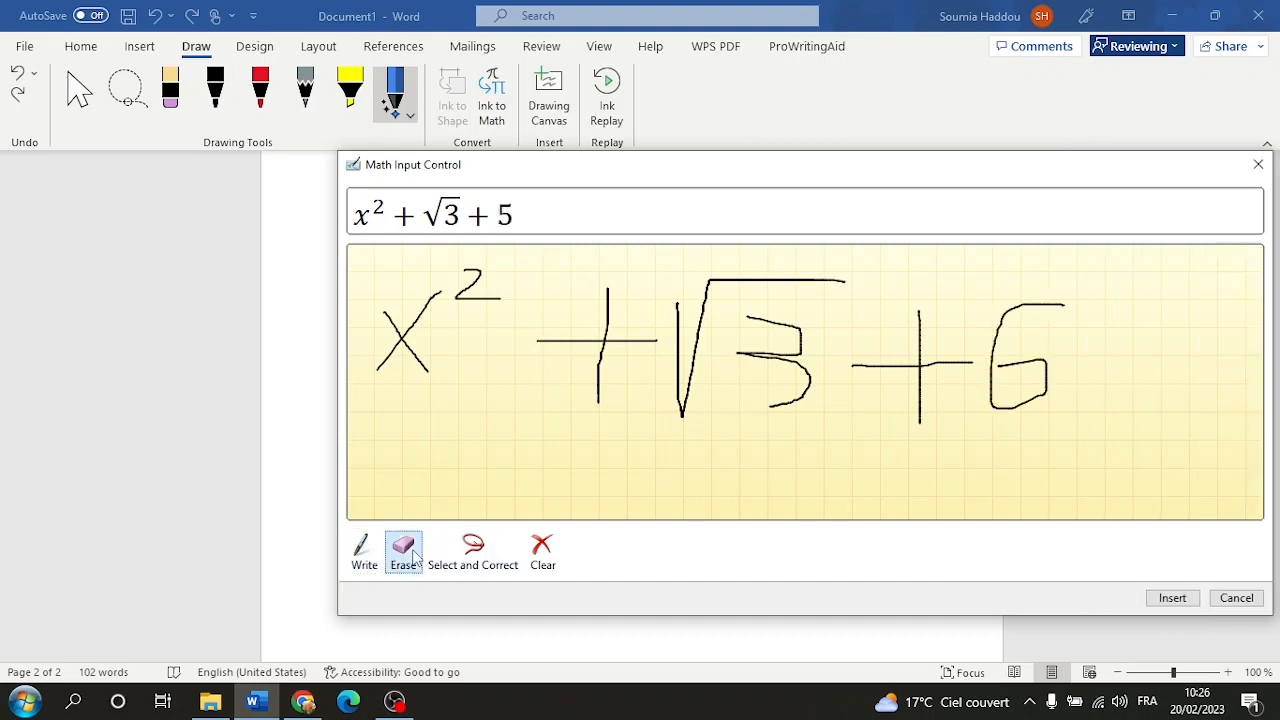
drag(1028, 320, 1012, 414)
Handwrite σ and a further plus sign after √3 + in the equation.
click(361, 560)
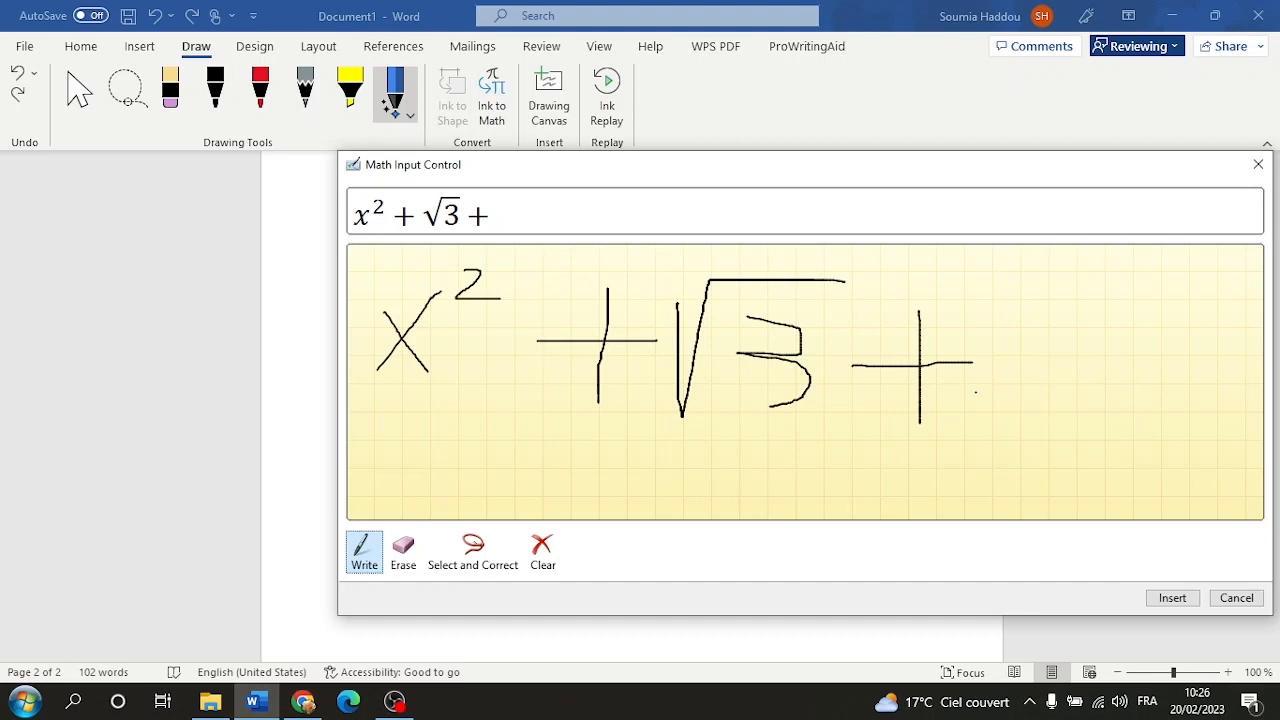
drag(1019, 350, 1043, 407)
drag(1044, 352, 1108, 350)
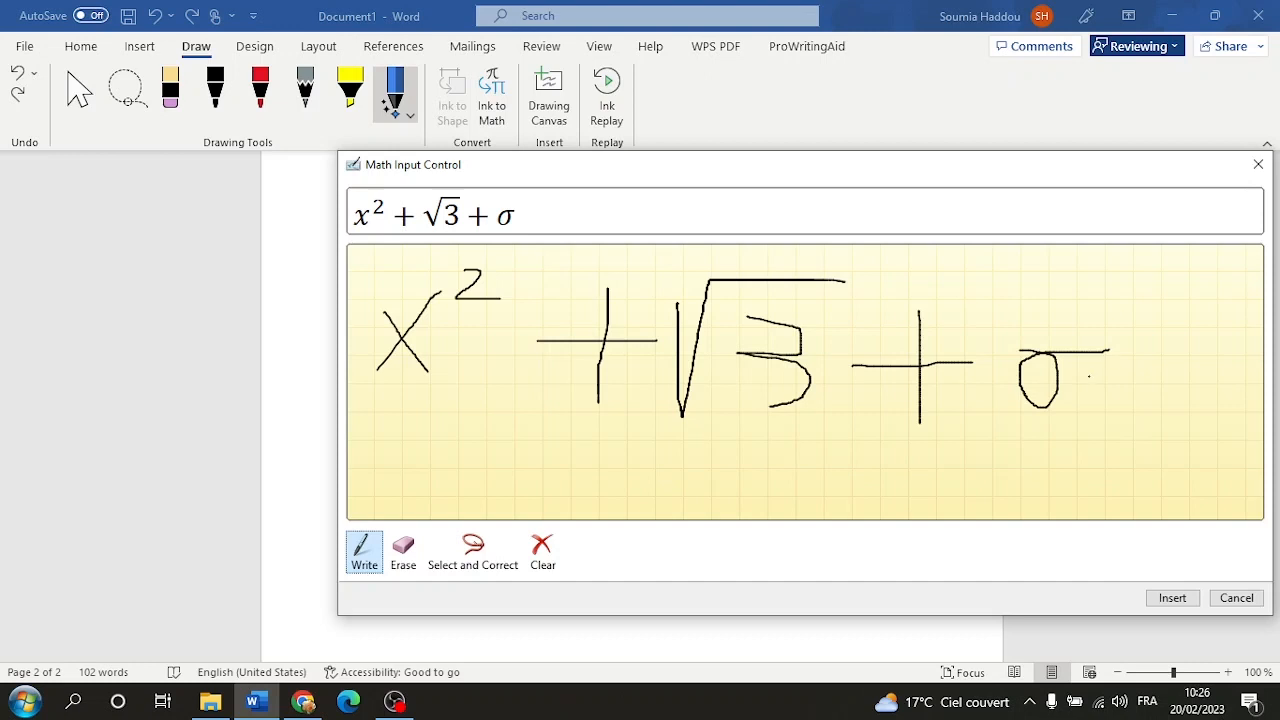
drag(1085, 381, 1159, 384)
drag(1160, 290, 1161, 462)
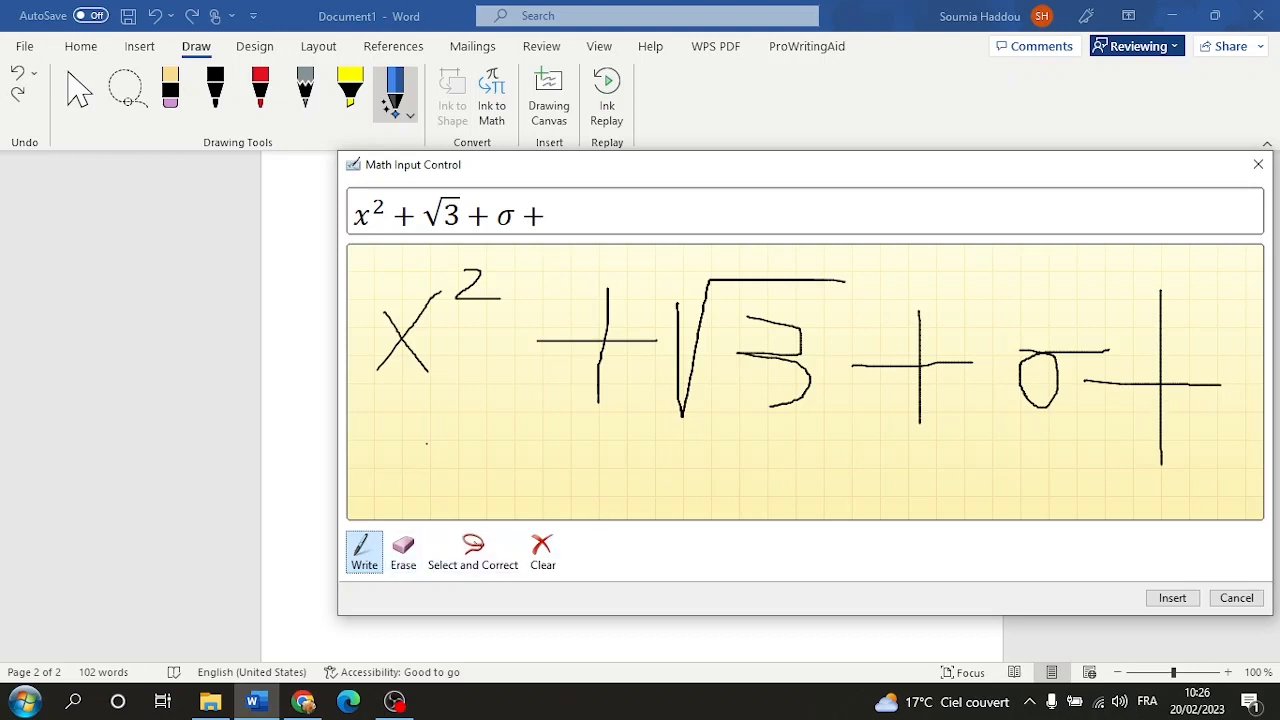
drag(455, 428, 492, 450)
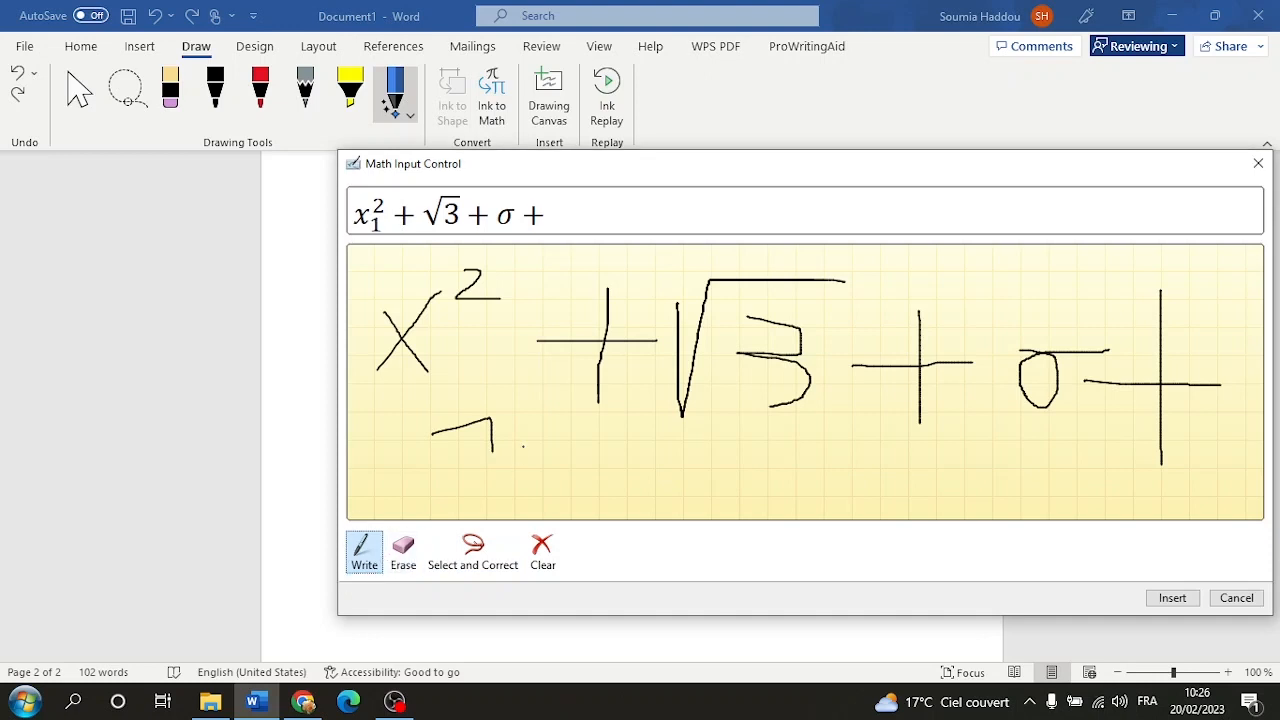
click(403, 550)
drag(565, 433, 478, 449)
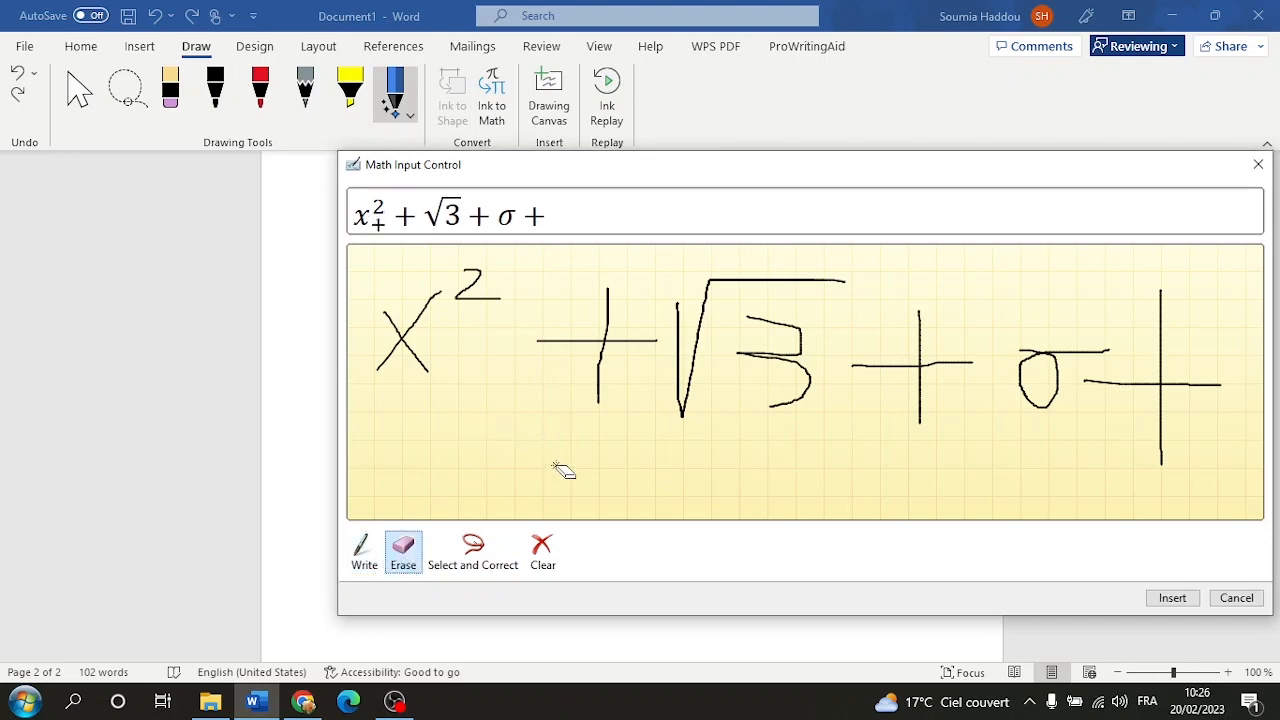
Make room beside the handwritten equation and write the fraction 1 over xₙ as its last term.
drag(743, 177, 554, 183)
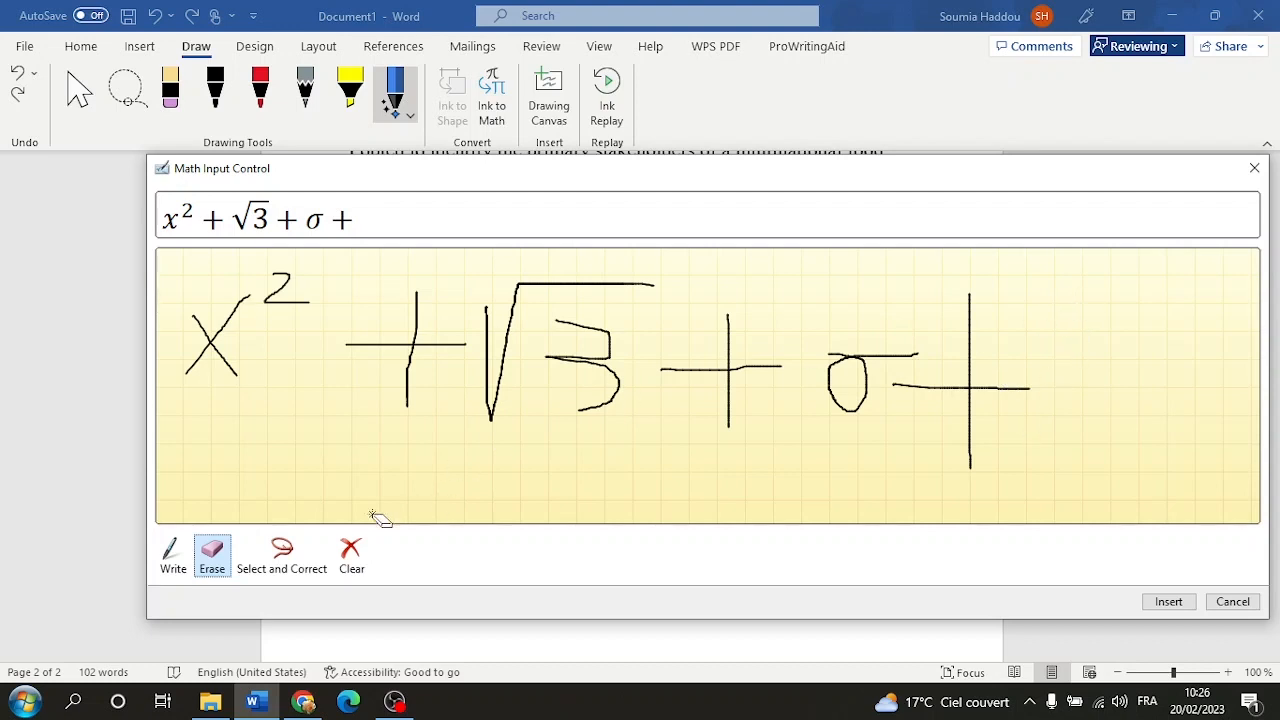
click(184, 557)
drag(1088, 297, 1144, 298)
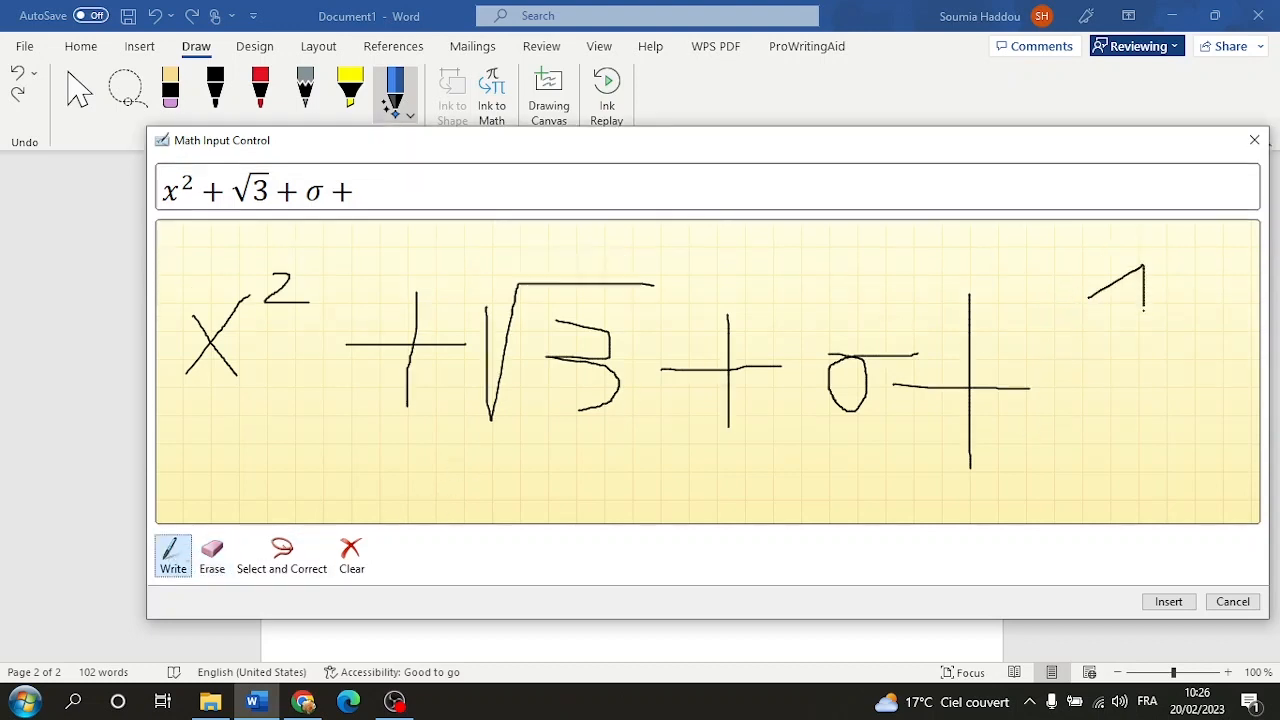
drag(1058, 381, 1222, 372)
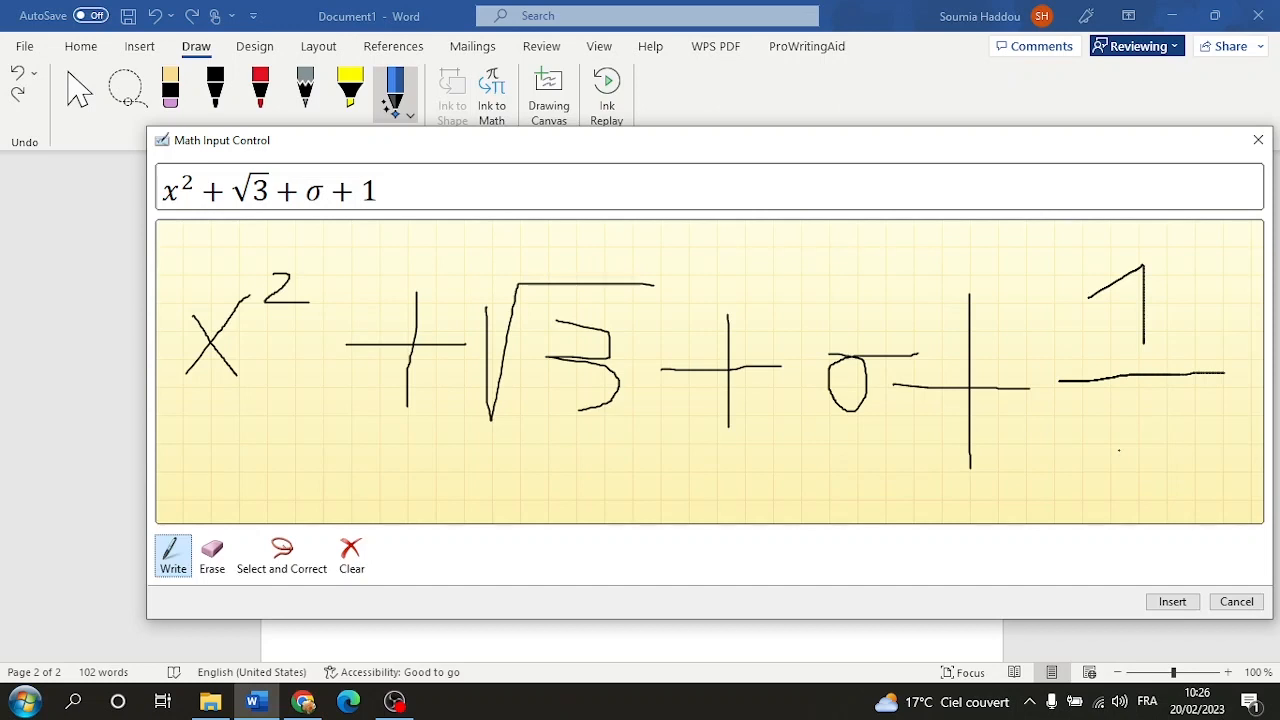
drag(1158, 408, 1084, 466)
mouse_move(1093, 413)
mouse_down()
mouse_move(1136, 468)
mouse_move(1184, 490)
mouse_up()
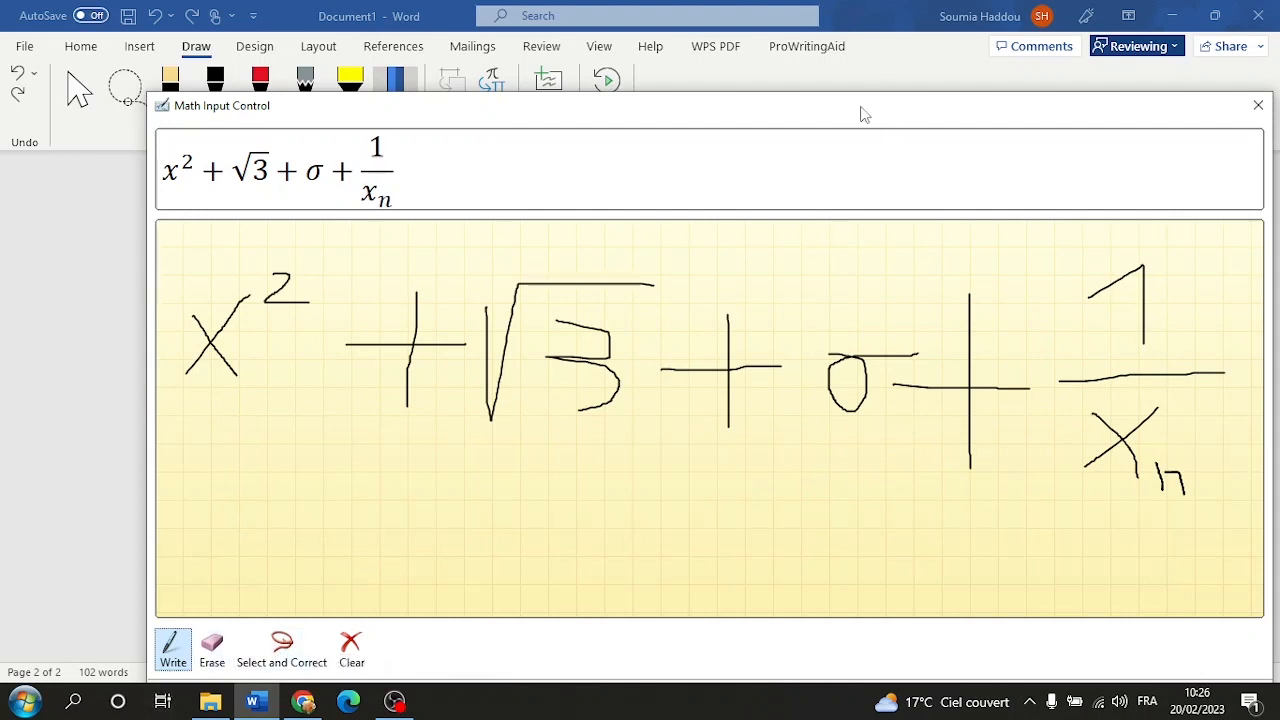
Insert the handwritten equation x² + √3 + σ + 1/xₙ below the last paragraph and leave its editing box.
drag(813, 119, 693, 44)
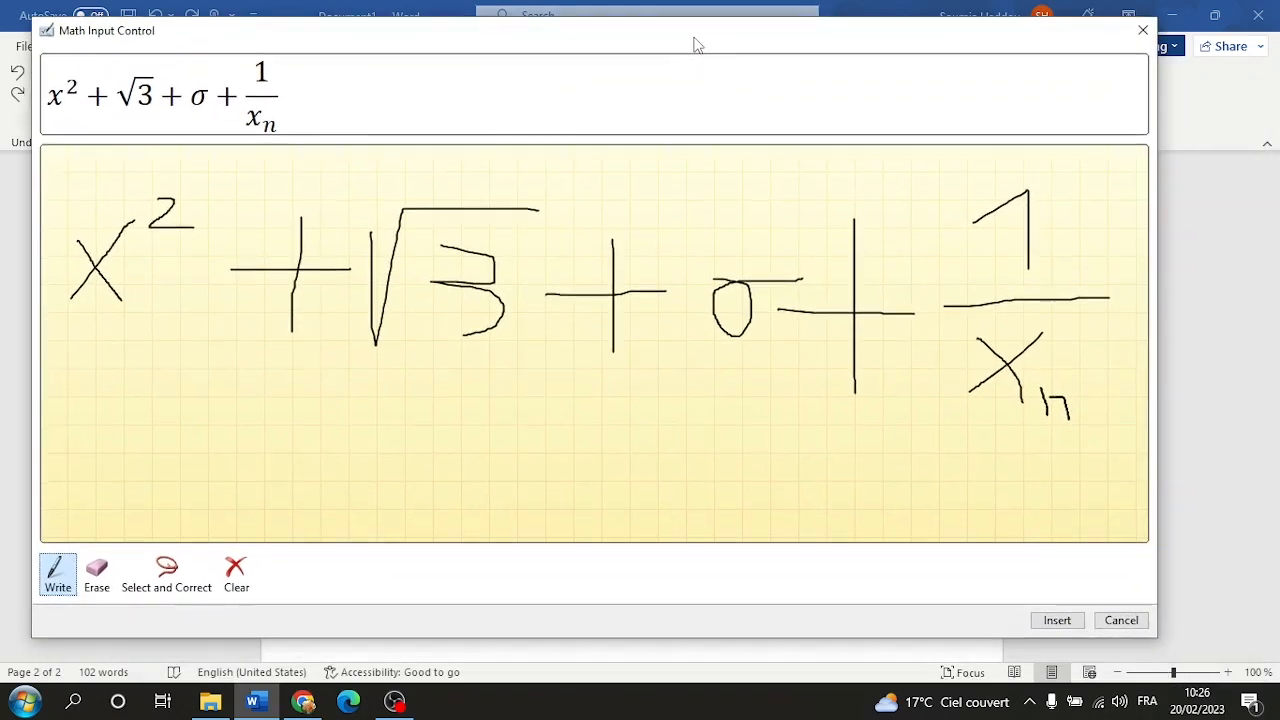
click(1180, 605)
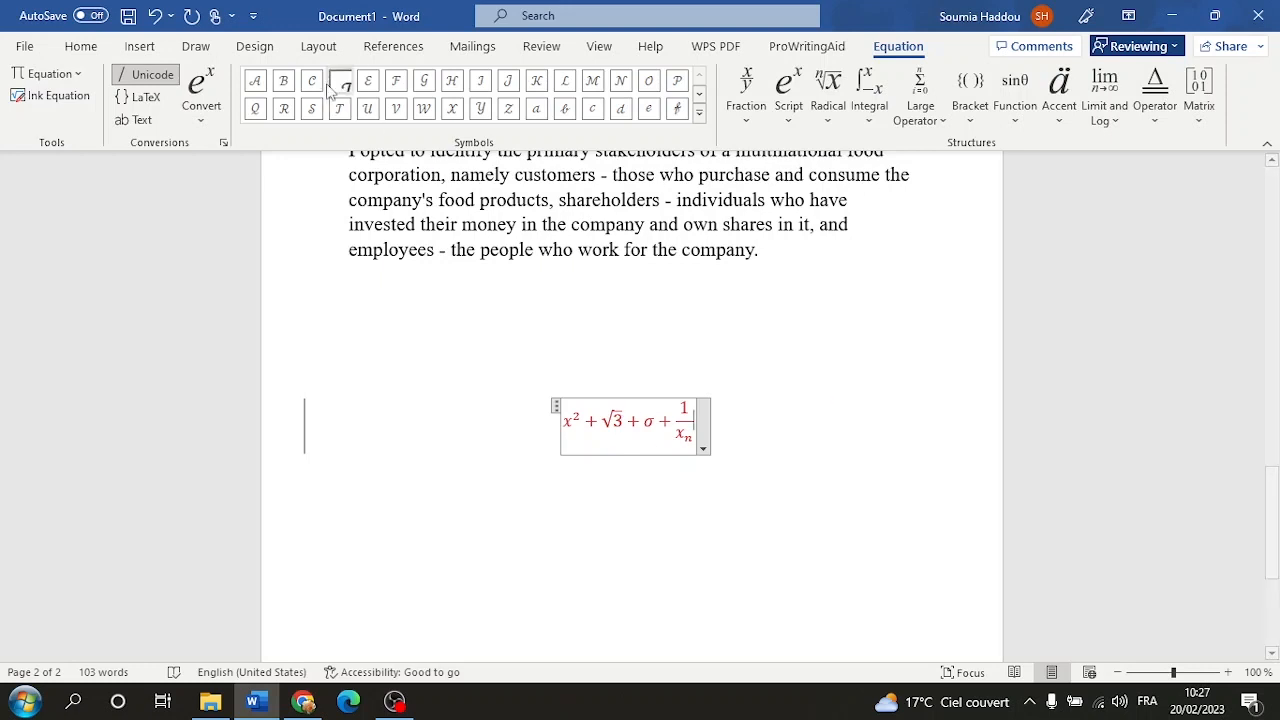
click(196, 46)
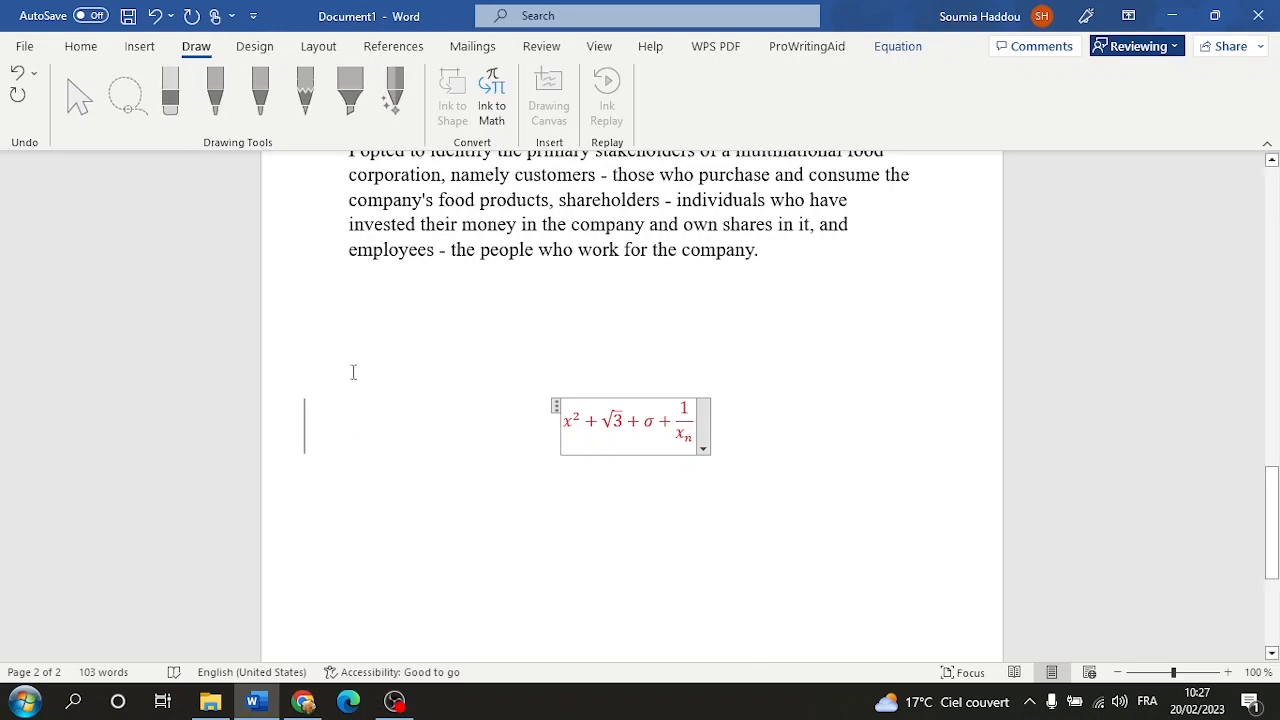
scroll(380, 370, up, 6)
click(445, 335)
scroll(447, 337, down, 3)
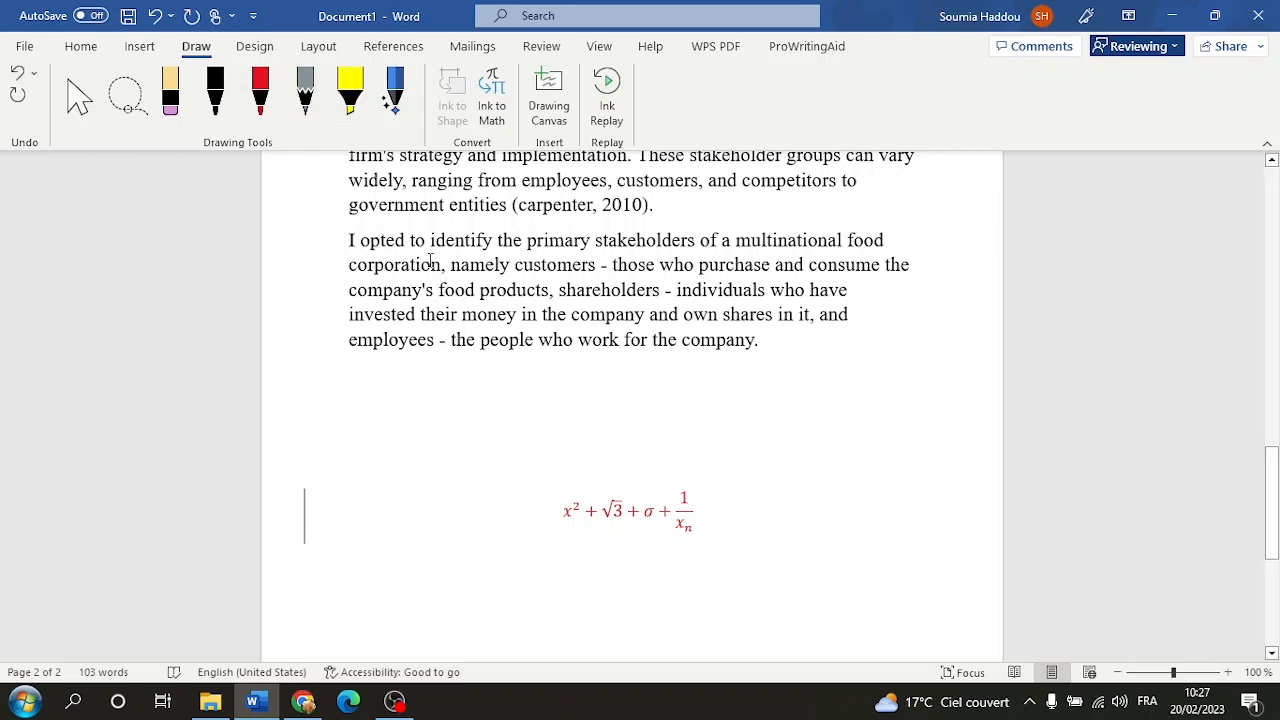
Delete the inserted equation and the leftover empty line below the last paragraph.
drag(648, 512, 564, 514)
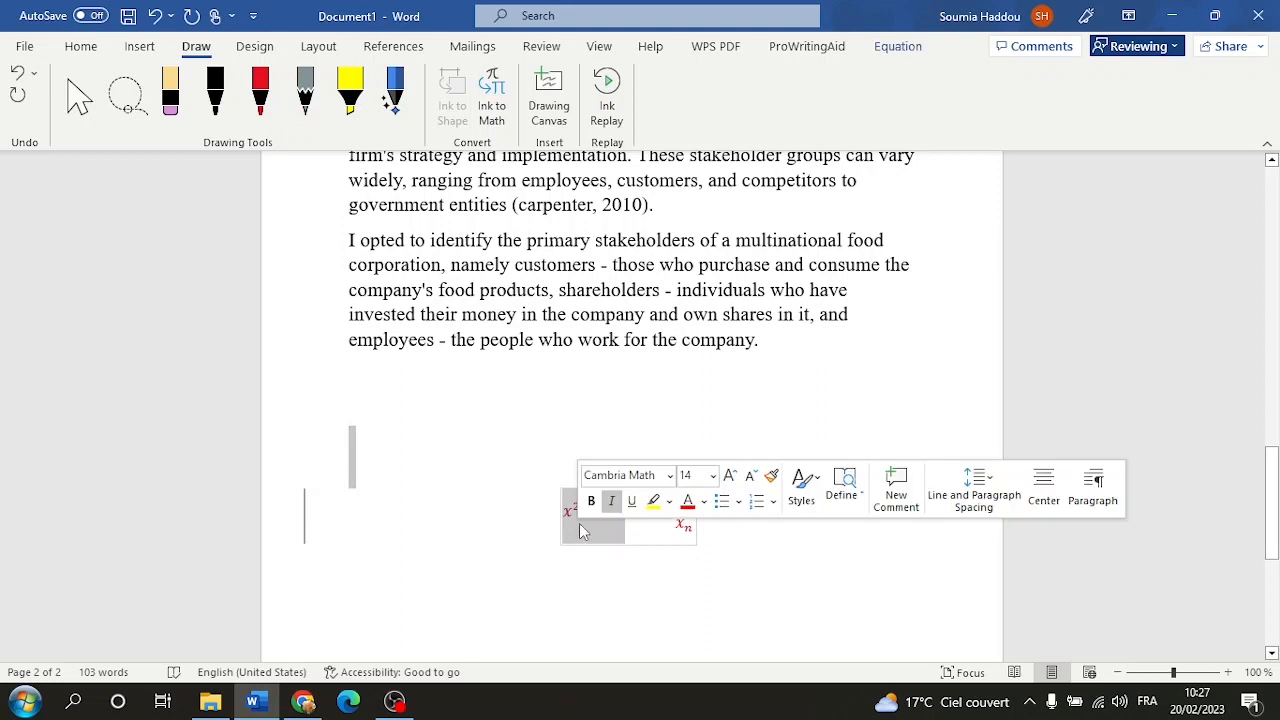
key(BackSpace)
drag(660, 512, 596, 512)
key(BackSpace)
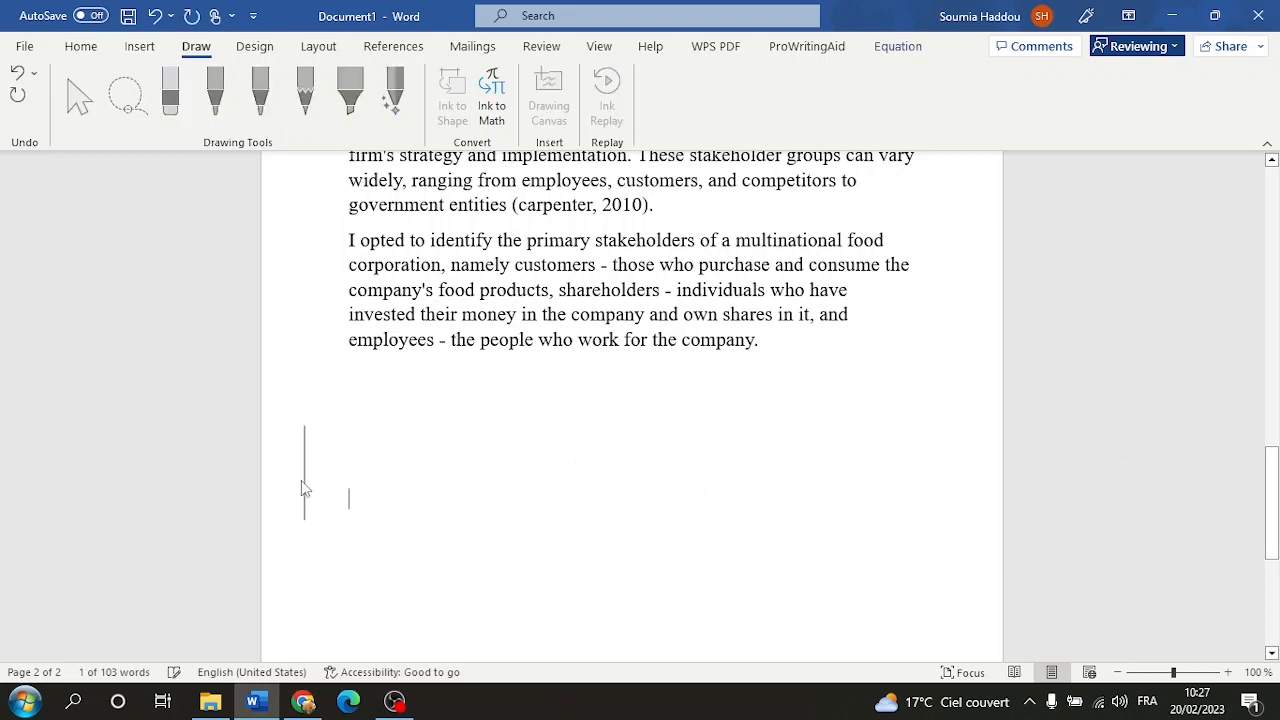
key(BackSpace)
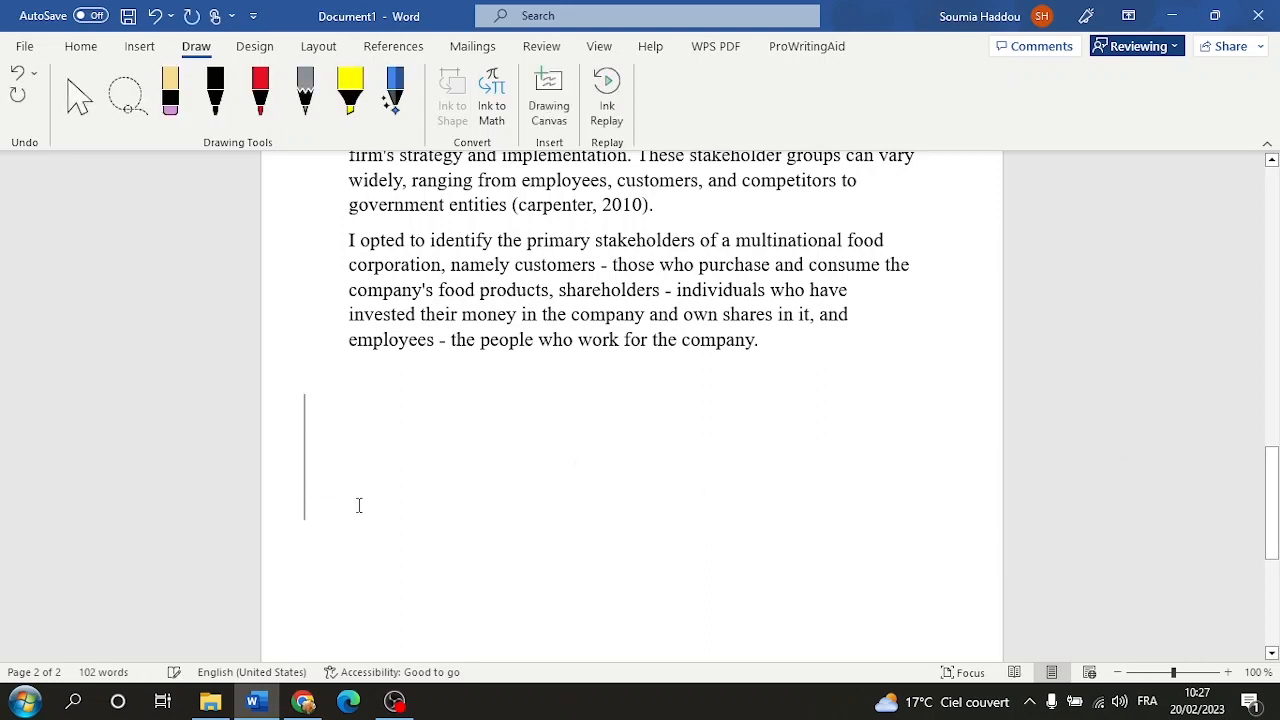
Clear the leftover space below the last paragraph and add two new empty lines.
key(Delete)
key(BackSpace)
key(Return)
key(Return)
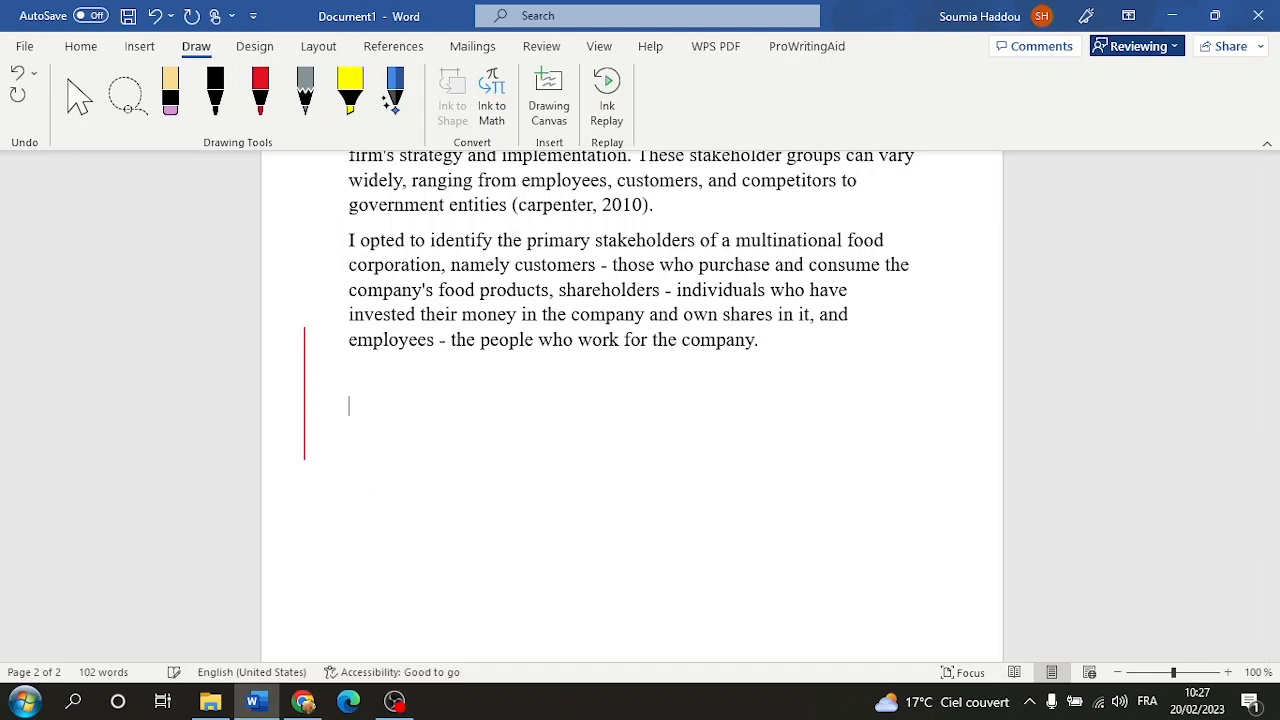
Undo the edits below the last paragraph back to the Alt+ text, and delete forward once just below the paragraph.
click(155, 15)
click(156, 13)
click(156, 13)
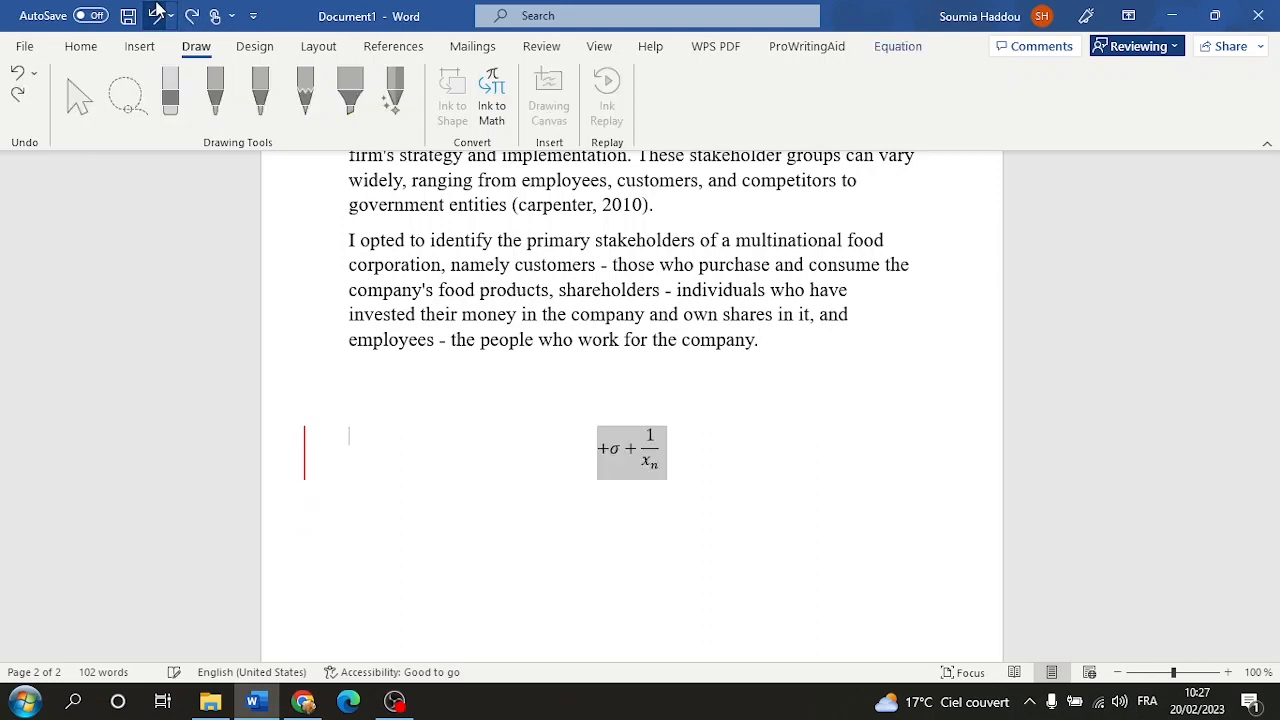
click(156, 13)
click(156, 13)
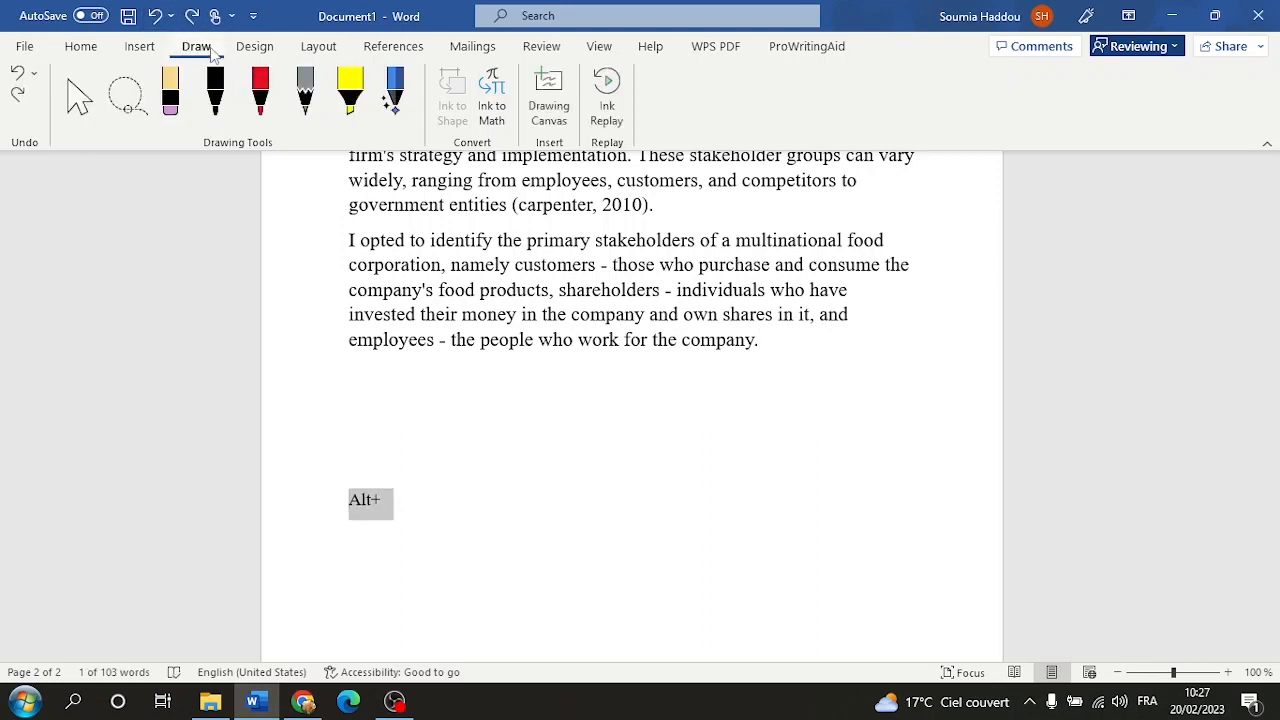
click(155, 15)
click(155, 15)
click(155, 15)
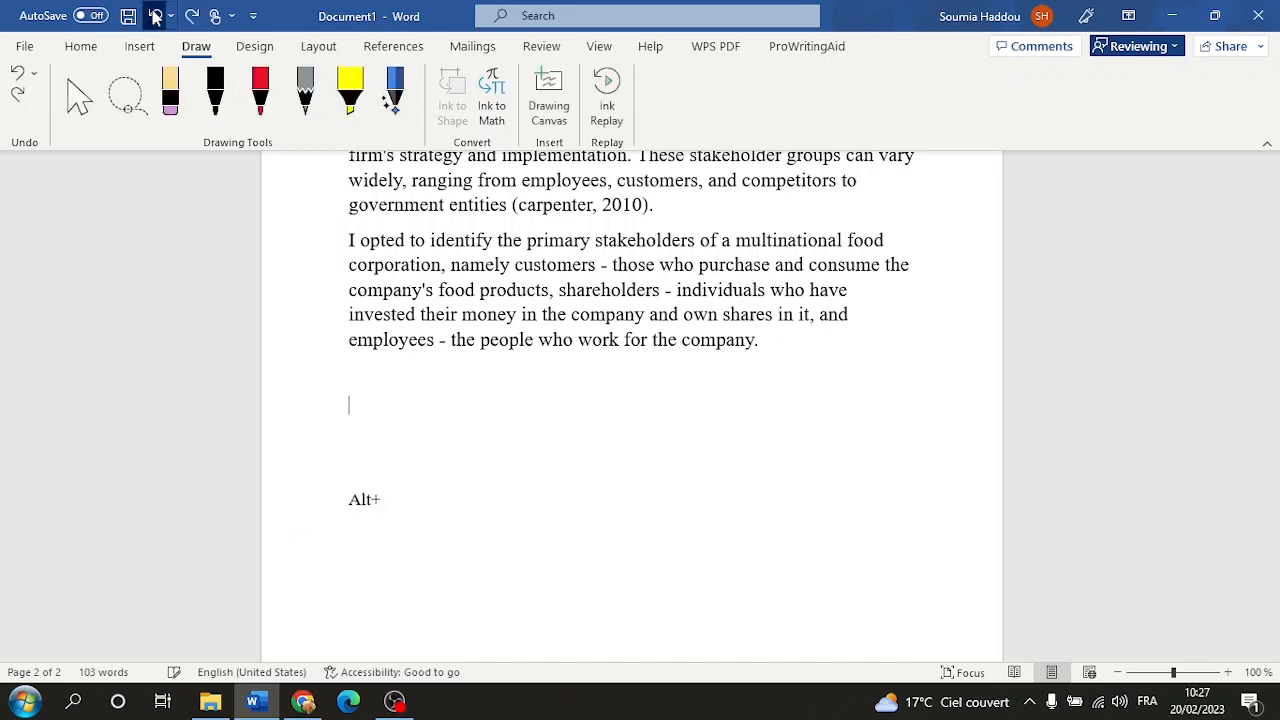
click(155, 15)
key(Delete)
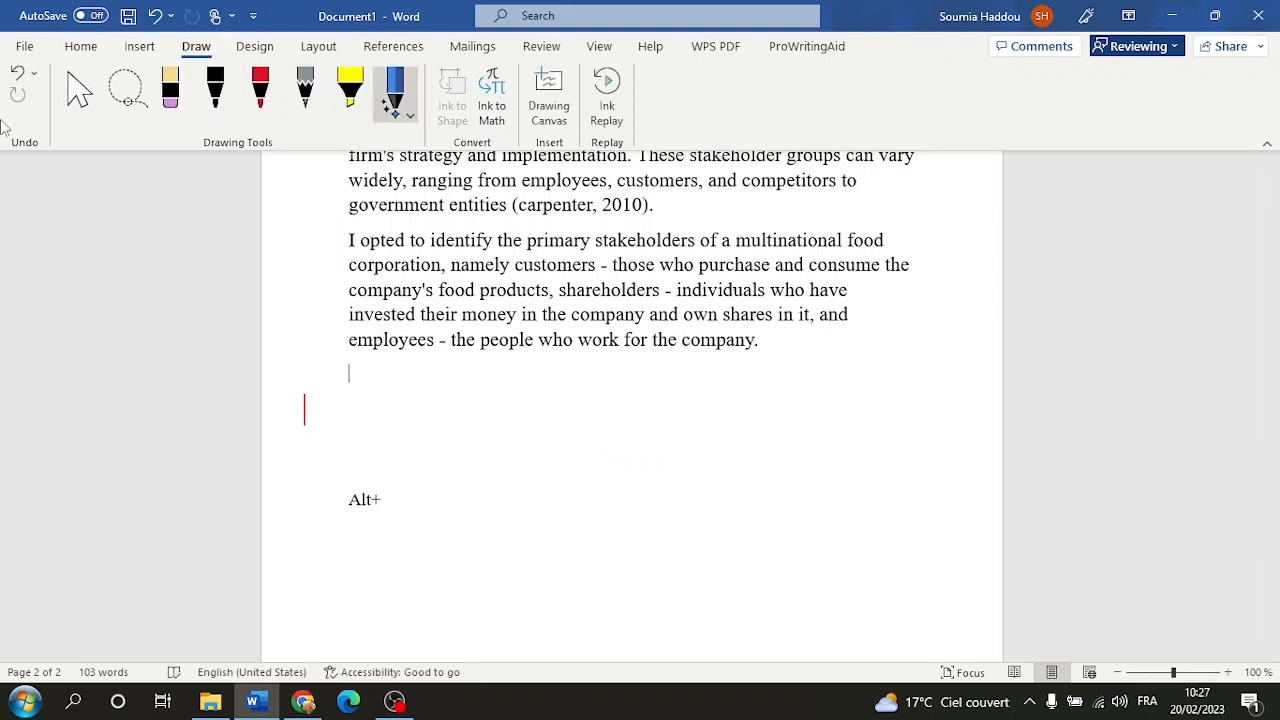
Apply the preset watermark BROUILLON 1 to the document and replace it with EXEMPLE 2.
click(257, 50)
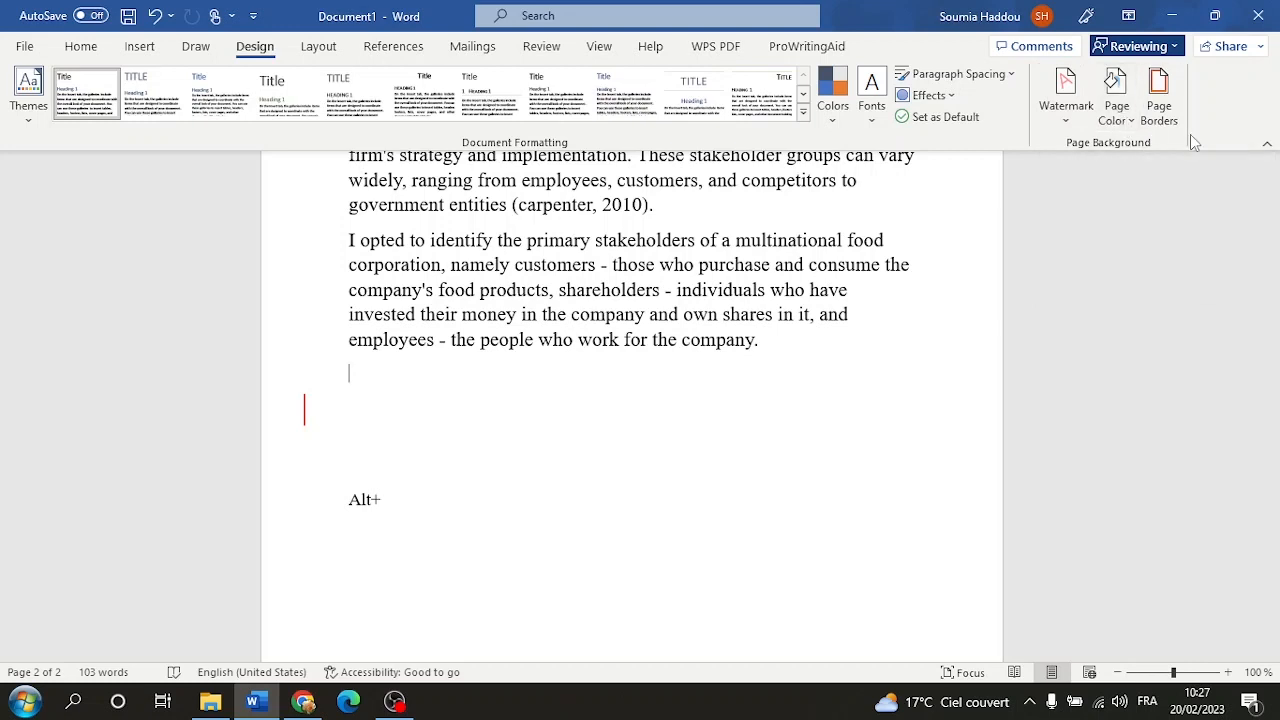
click(1066, 110)
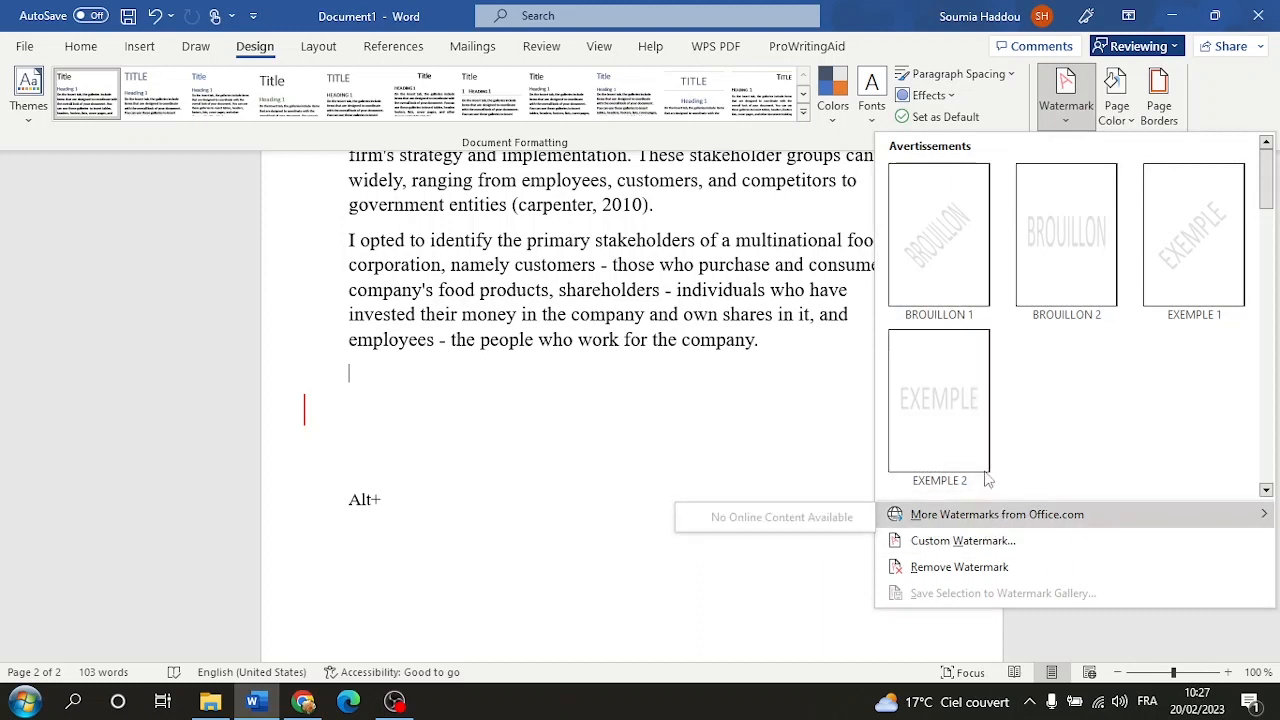
click(980, 275)
click(1066, 100)
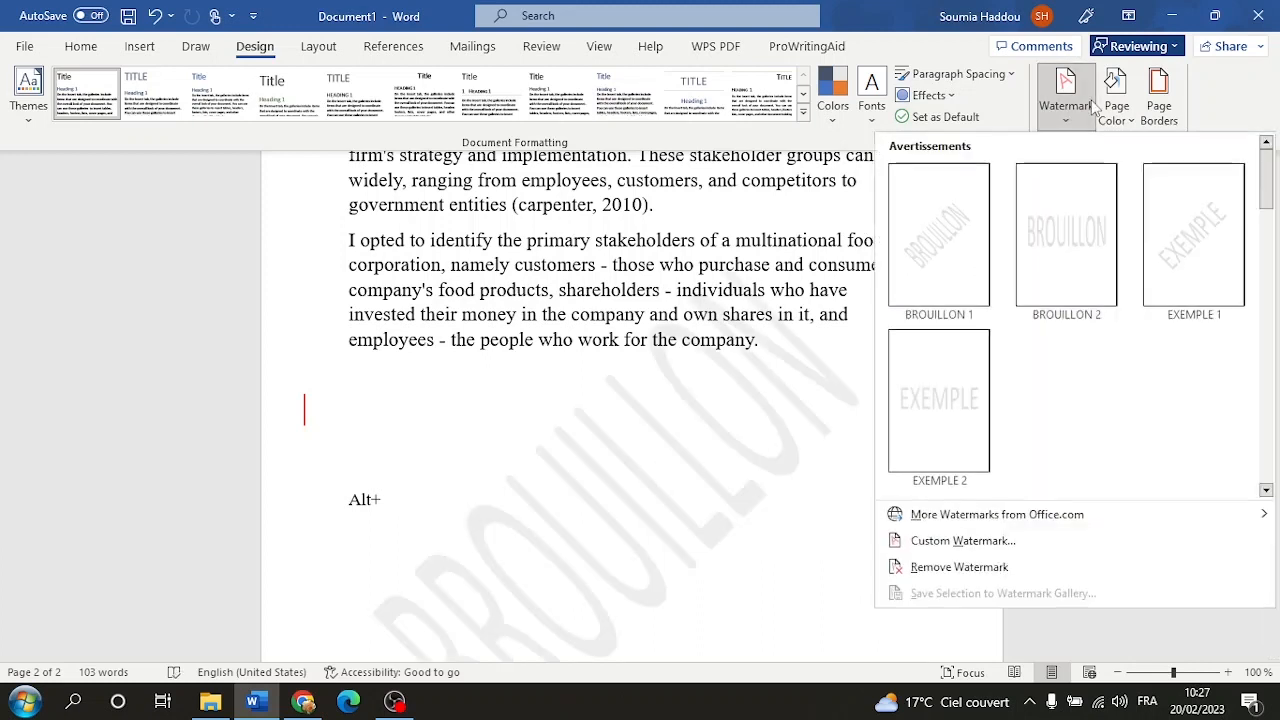
click(925, 400)
Set up a custom text watermark in English (United States) with the text Programmer TUTS.
click(1066, 105)
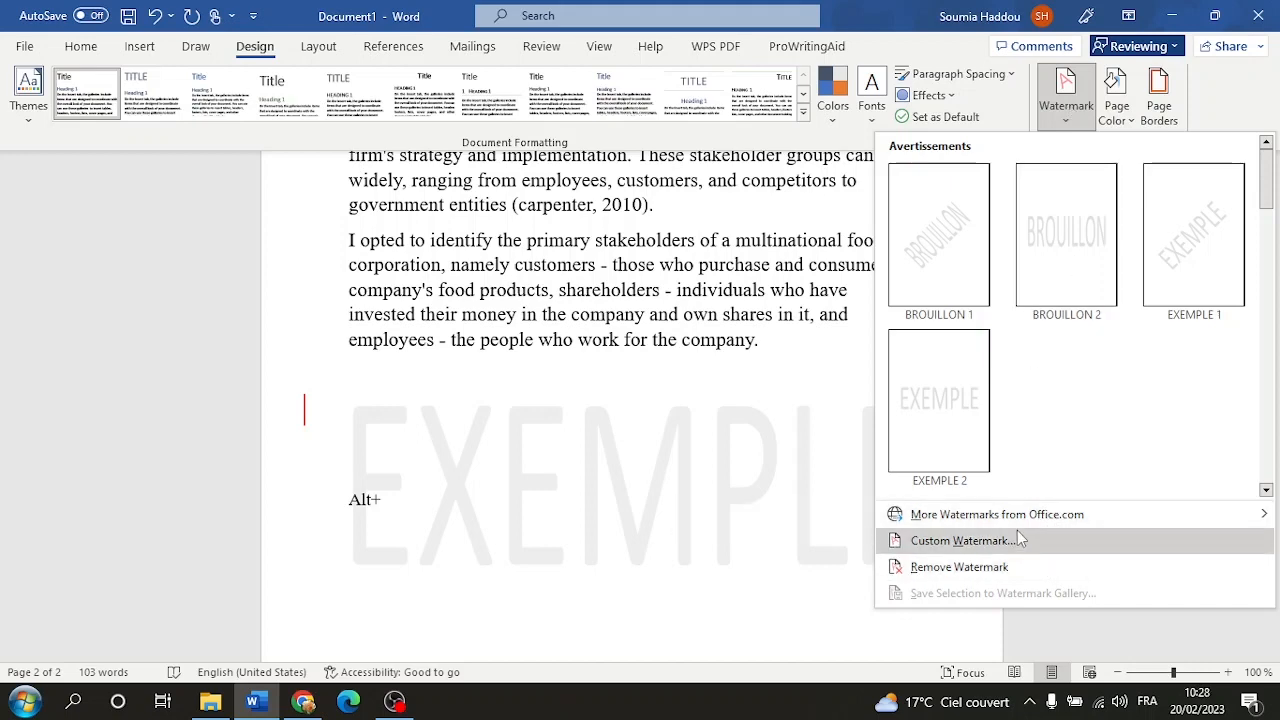
mouse_move(1016, 526)
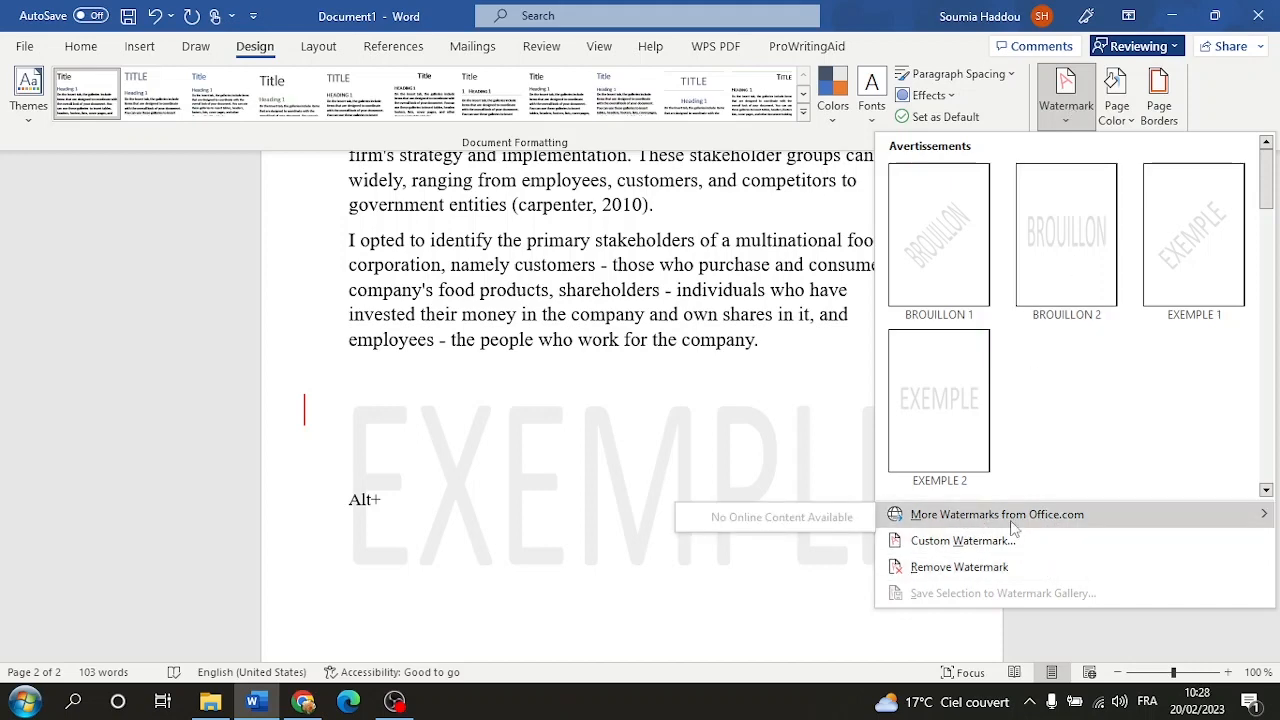
click(1005, 546)
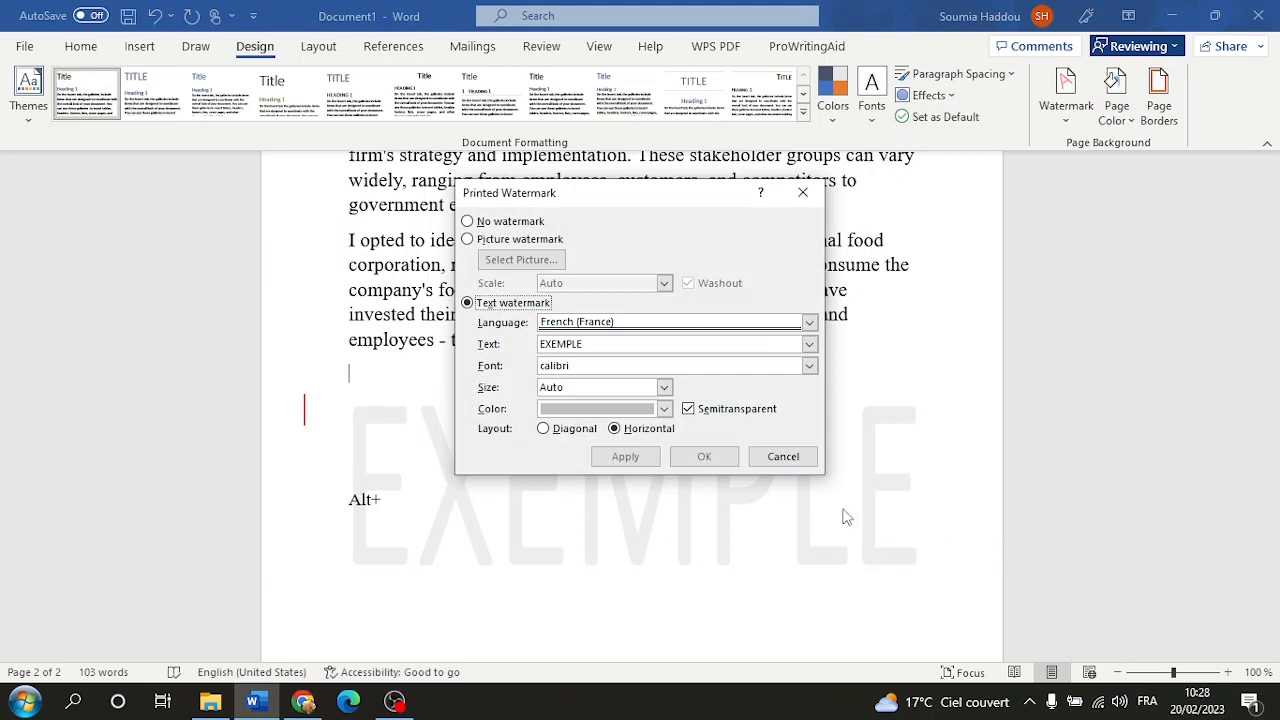
click(489, 239)
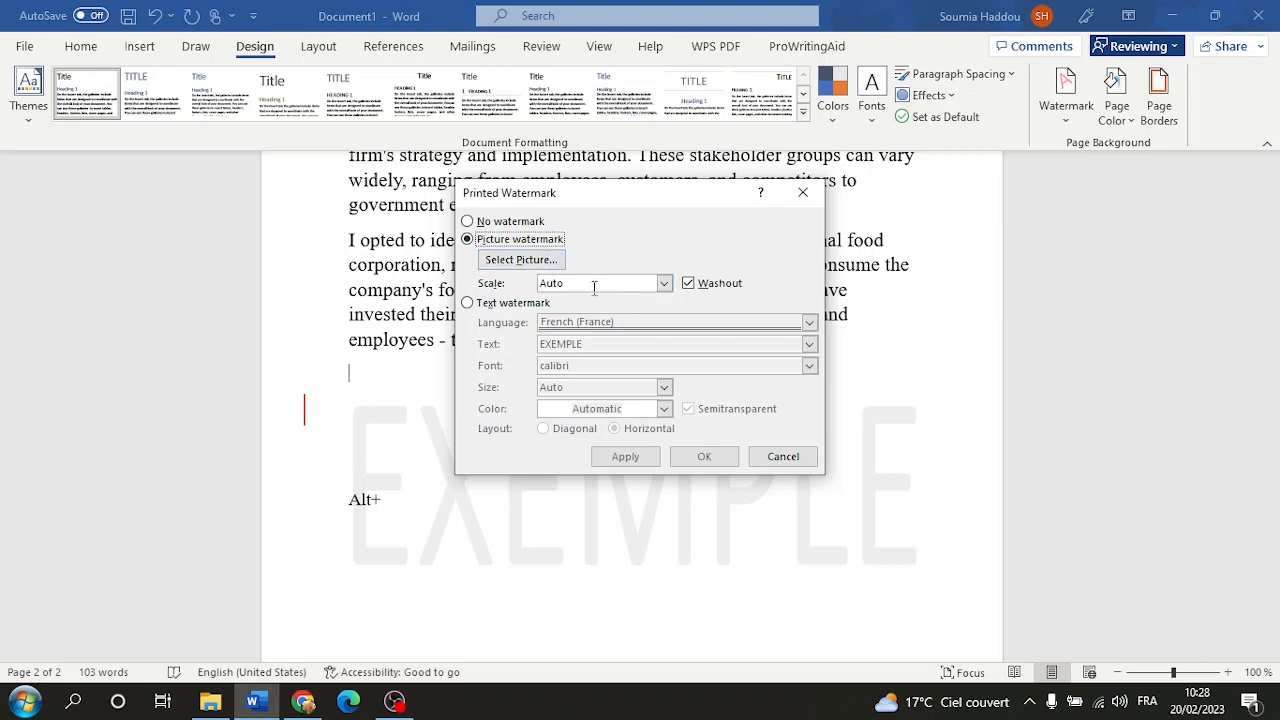
click(495, 303)
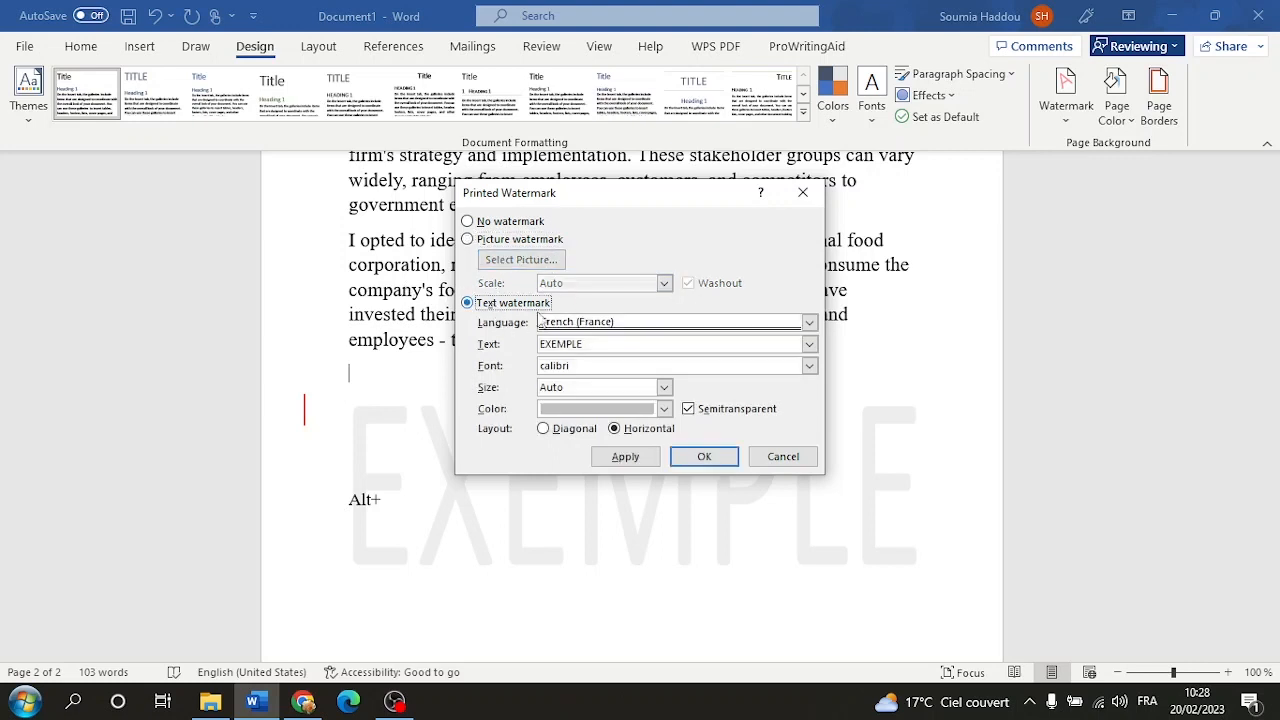
click(582, 323)
click(593, 353)
key(Tab)
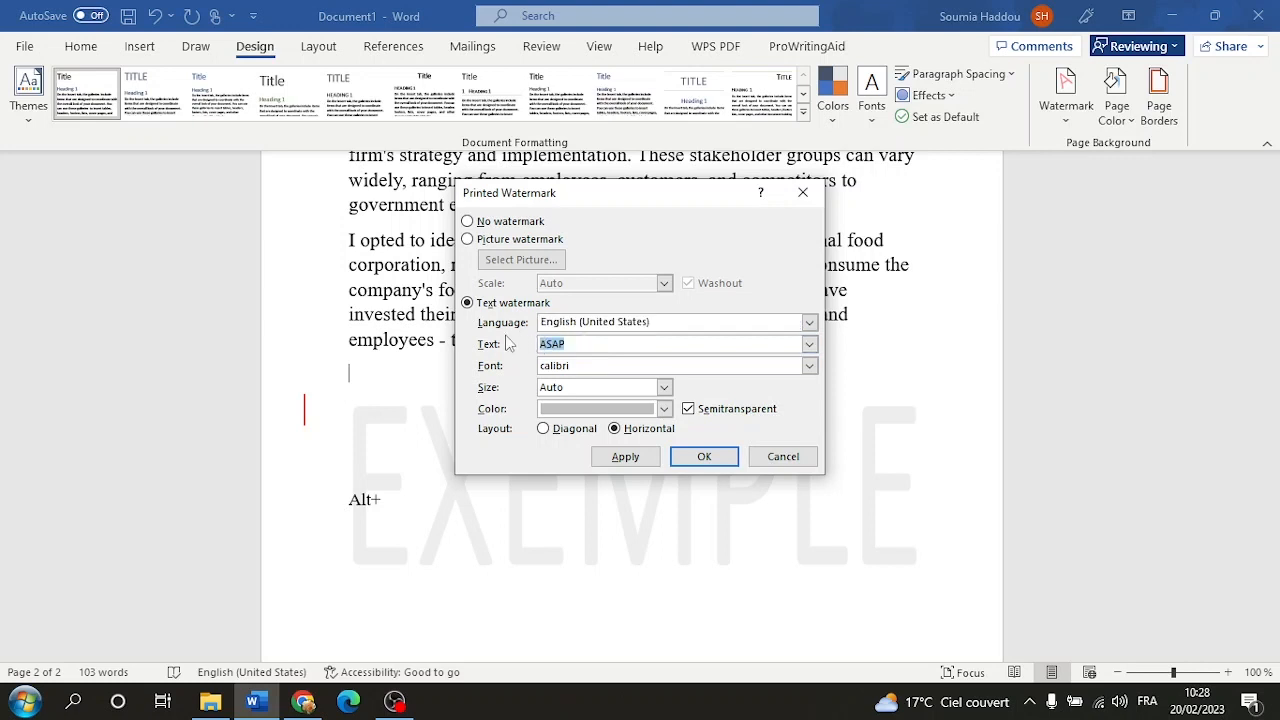
text(Programmer TUTS)
Set the custom watermark's font to Forte, keep its grey semitransparent colour, and apply it to the document.
click(809, 366)
scroll(680, 410, down, 9)
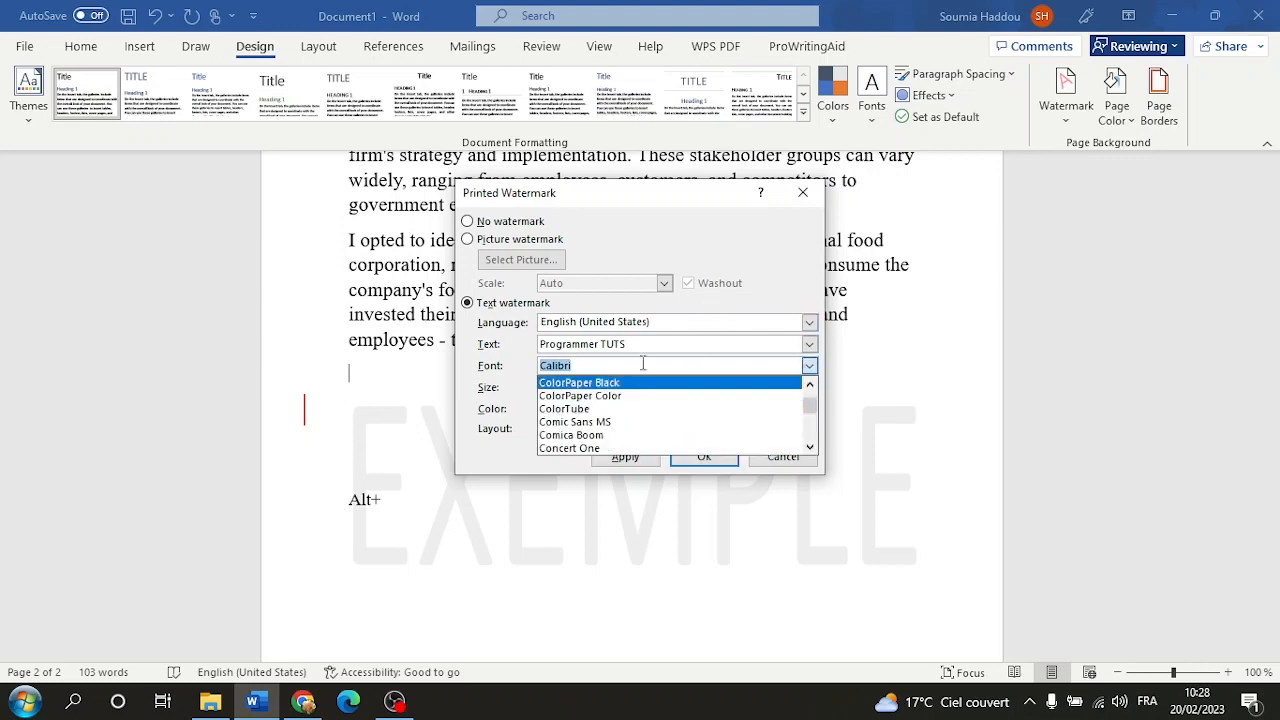
text(fo)
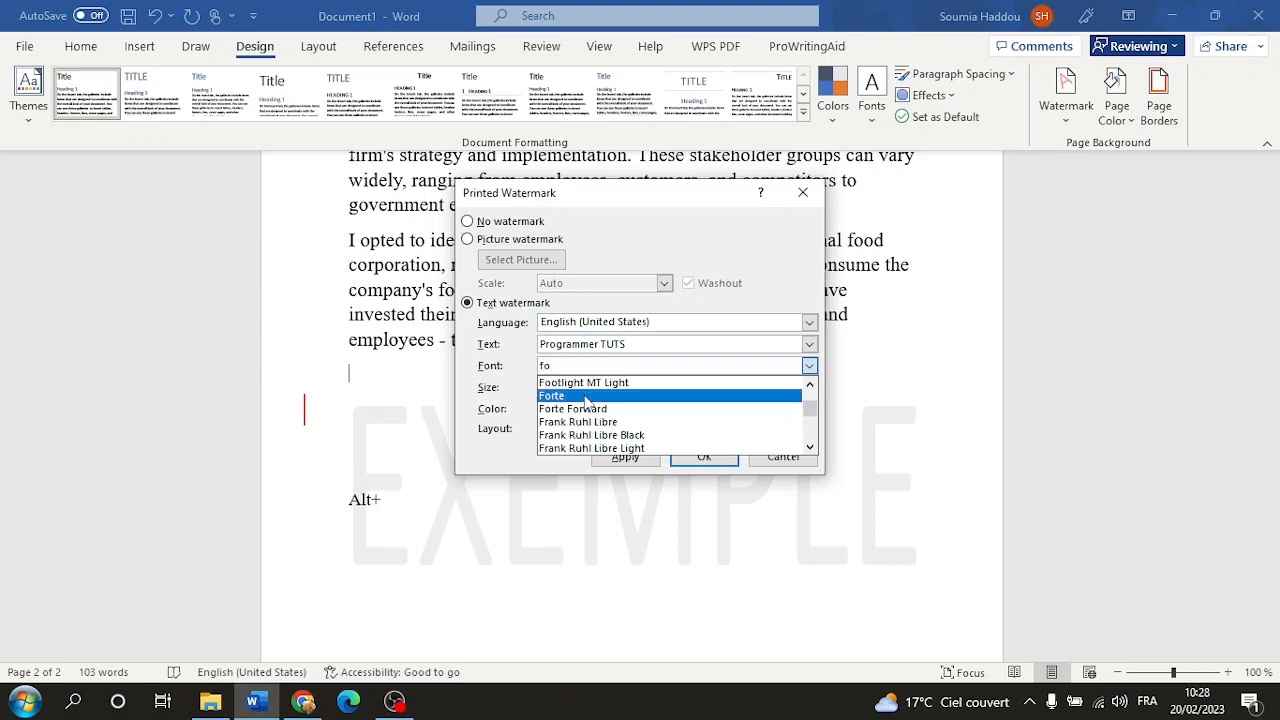
click(588, 398)
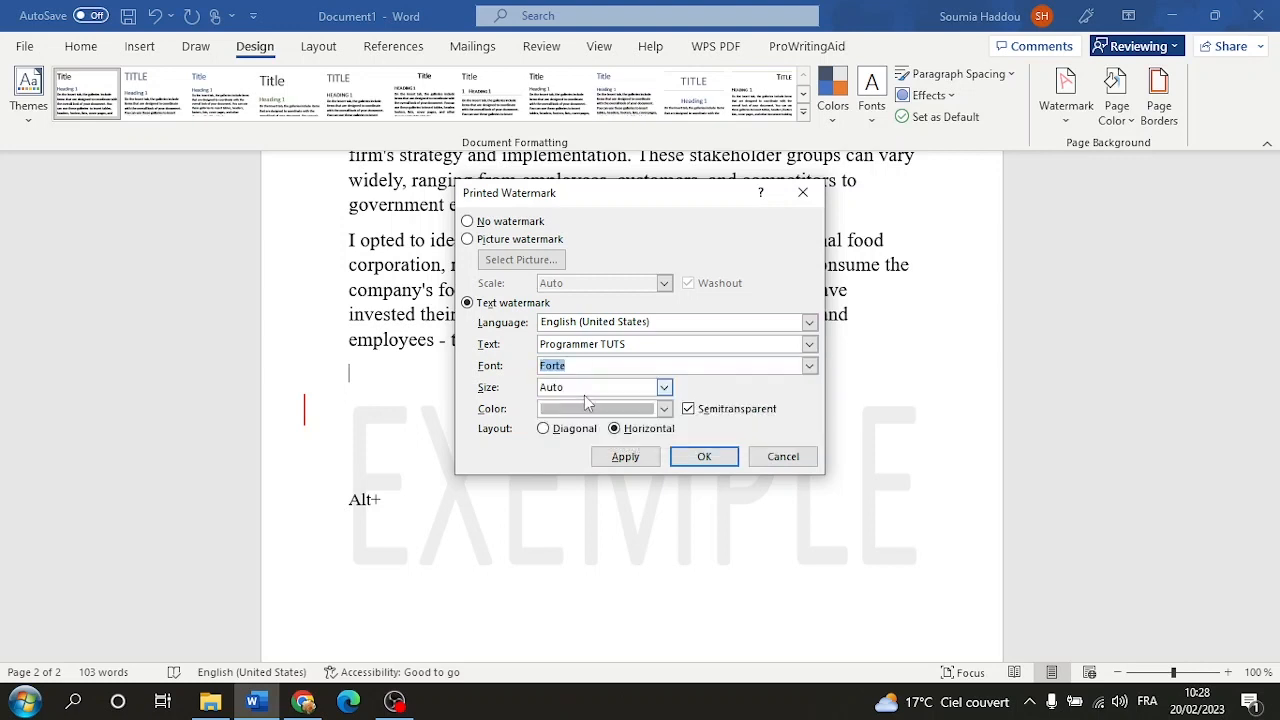
click(664, 410)
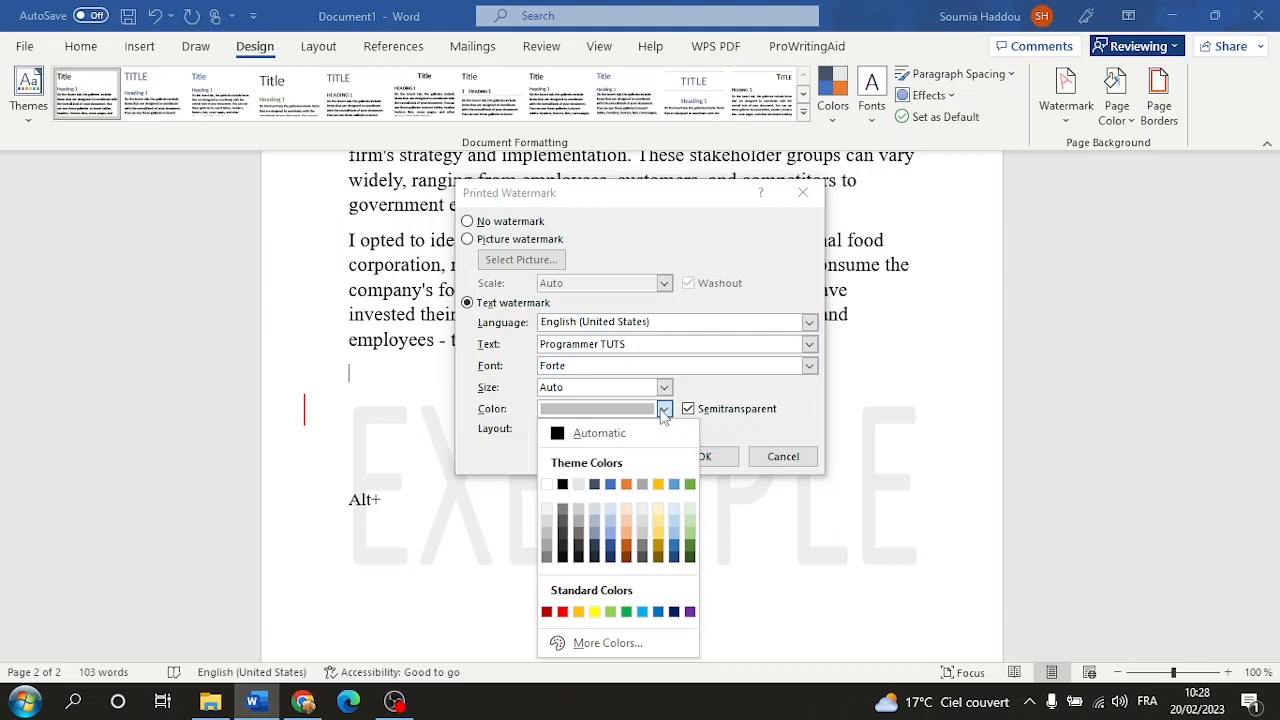
click(663, 414)
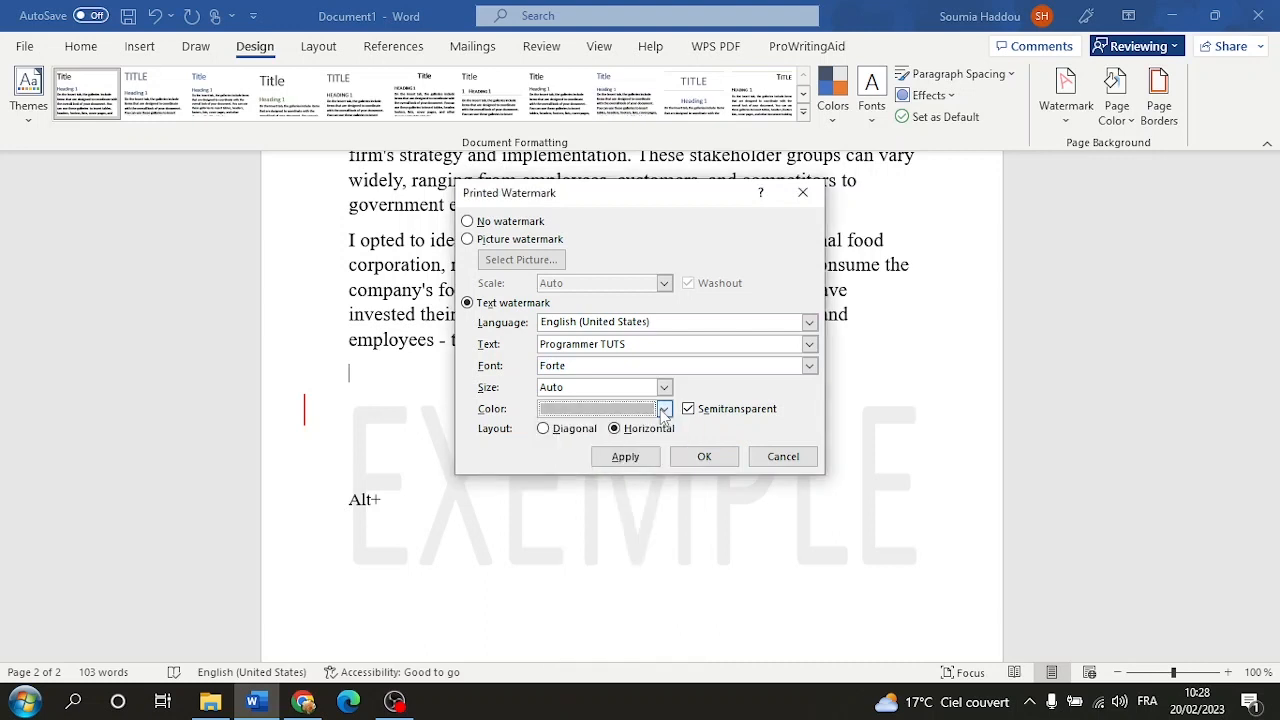
click(663, 412)
click(663, 412)
click(704, 457)
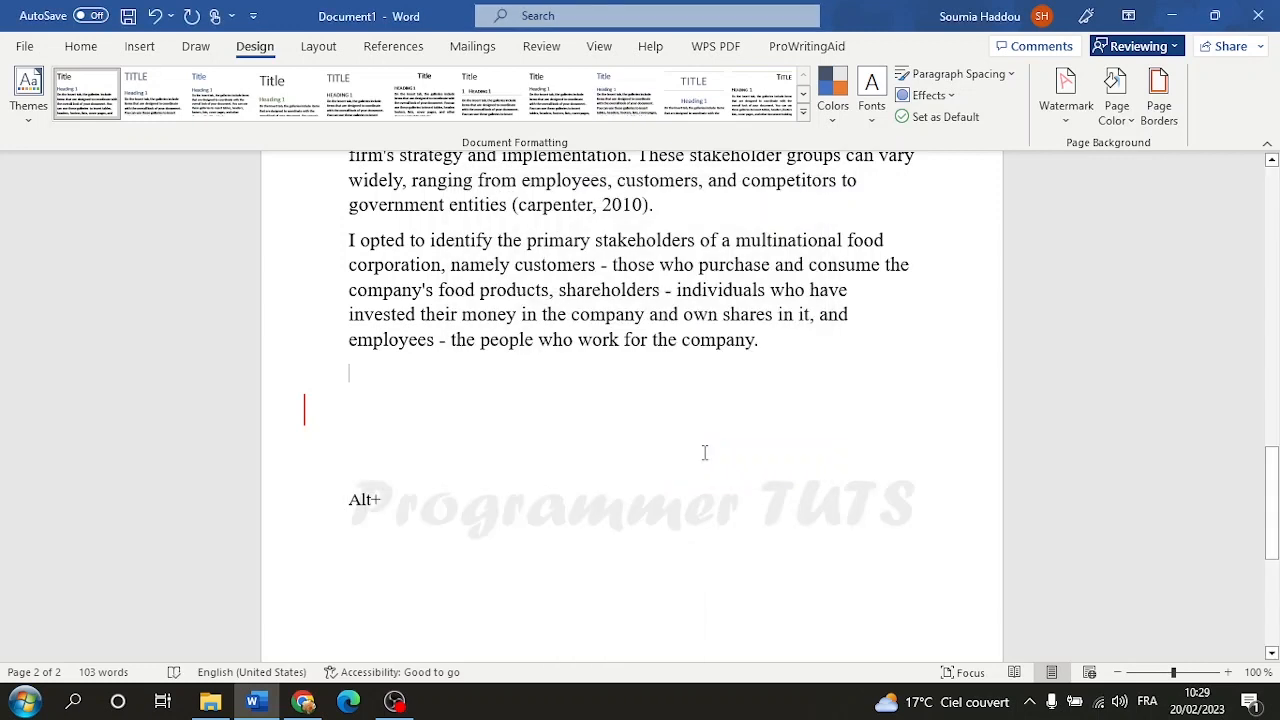
Replace the custom watermark with the preset BROUILLON 2 and switch it to BROUILLON 1.
scroll(704, 453, down, 2)
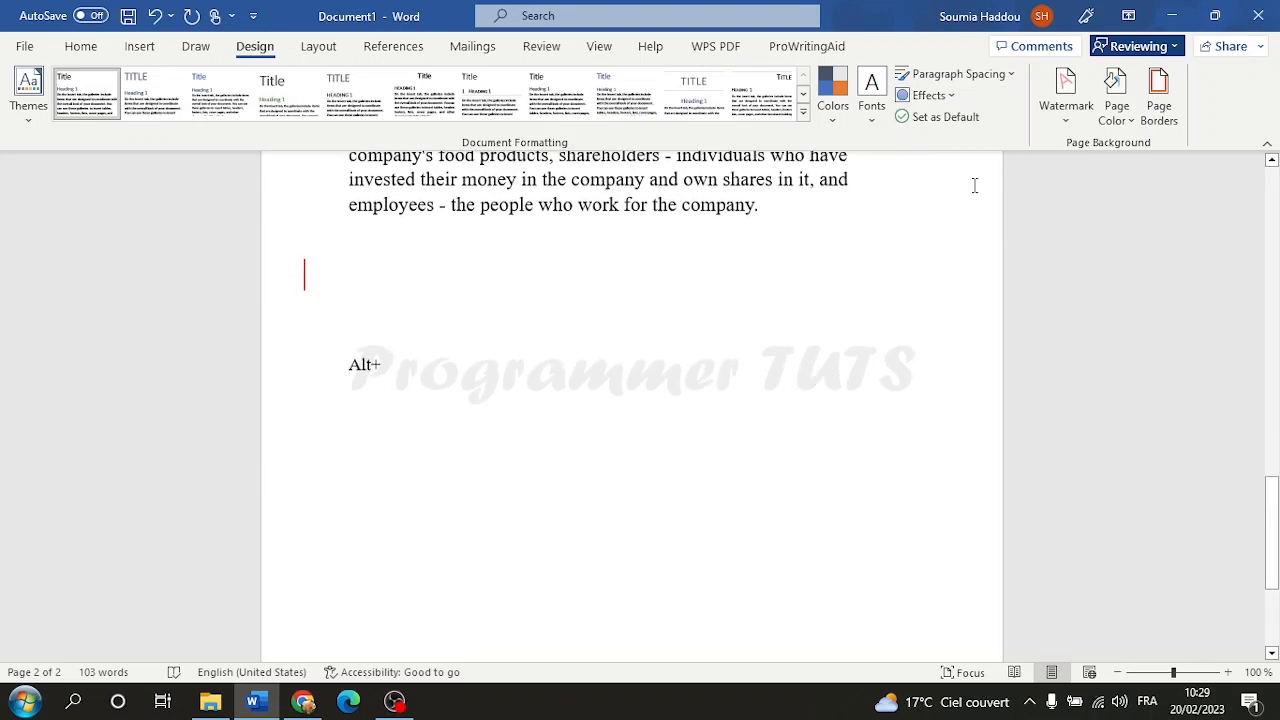
click(1064, 112)
click(1068, 245)
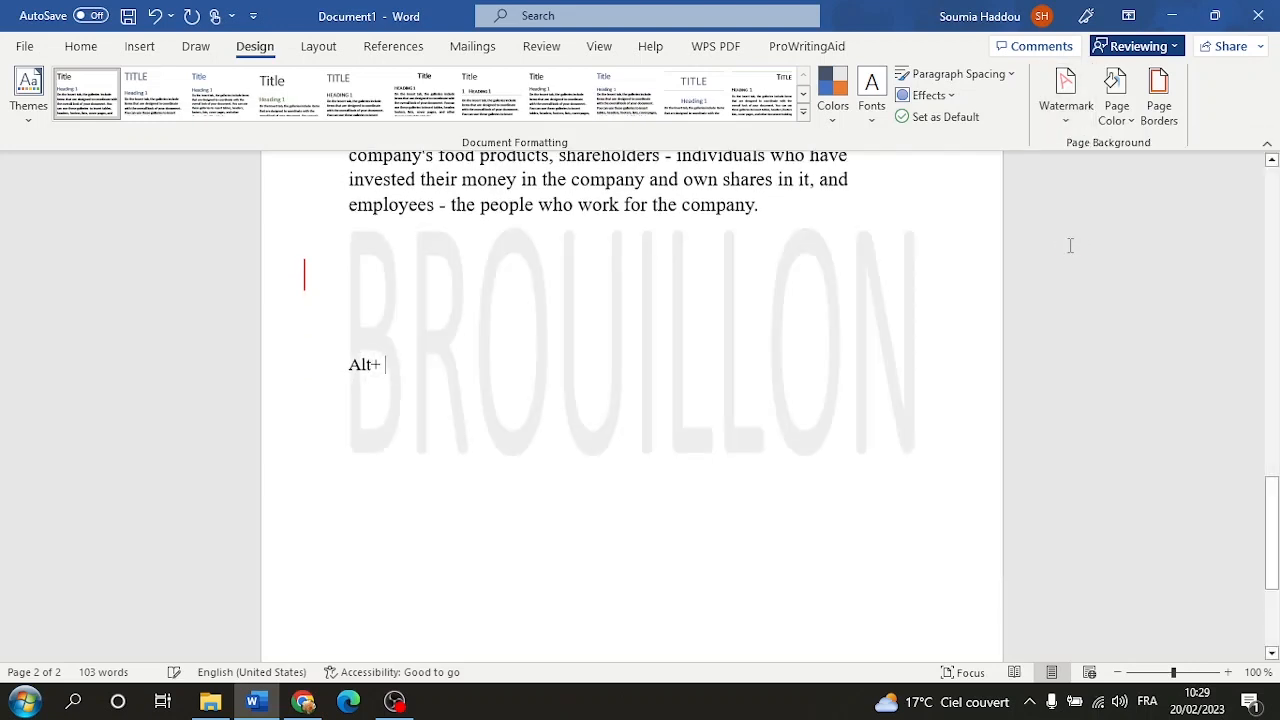
click(1066, 92)
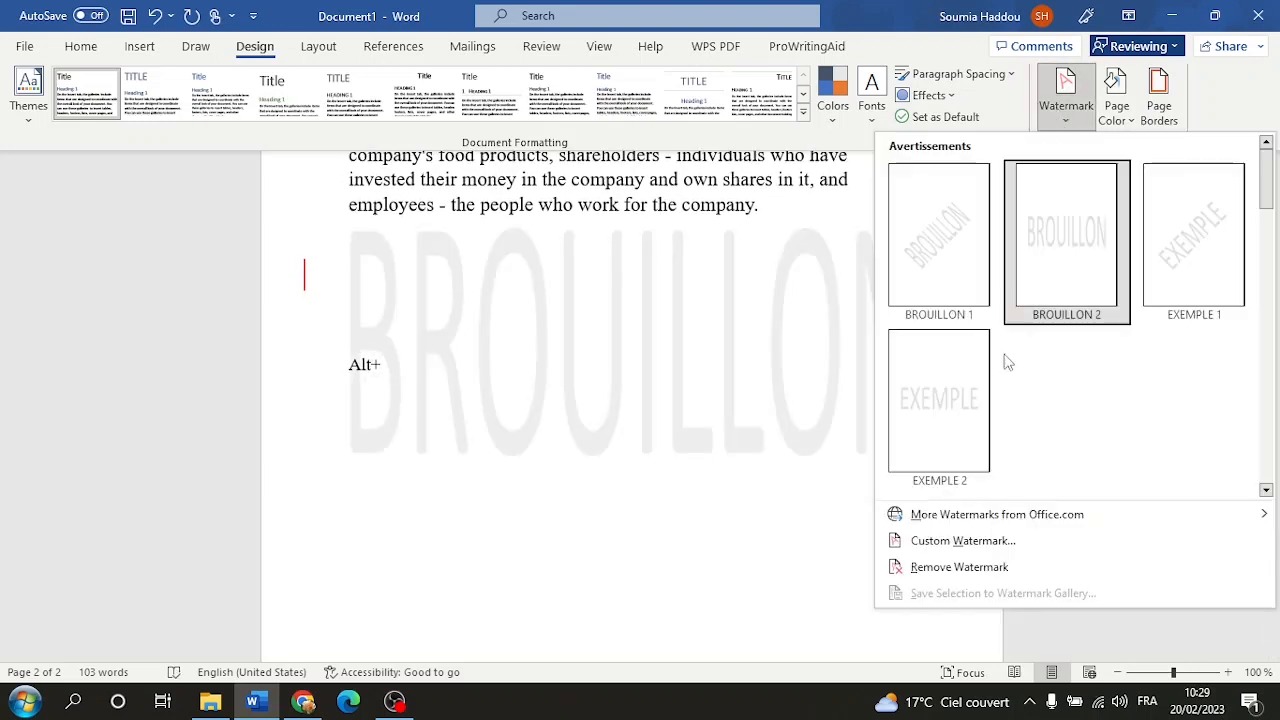
click(930, 250)
Change the BROUILLON watermark's layout to horizontal in the custom watermark settings, apply it, and leave the settings.
click(1066, 100)
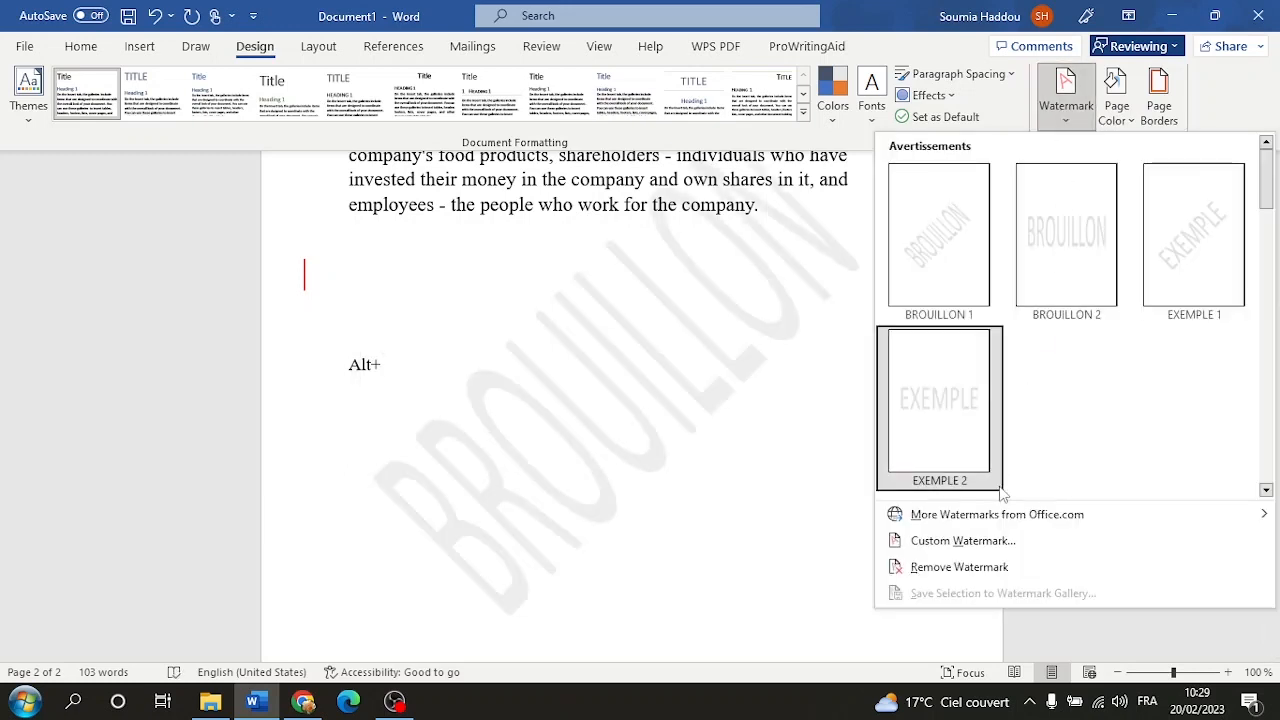
click(984, 545)
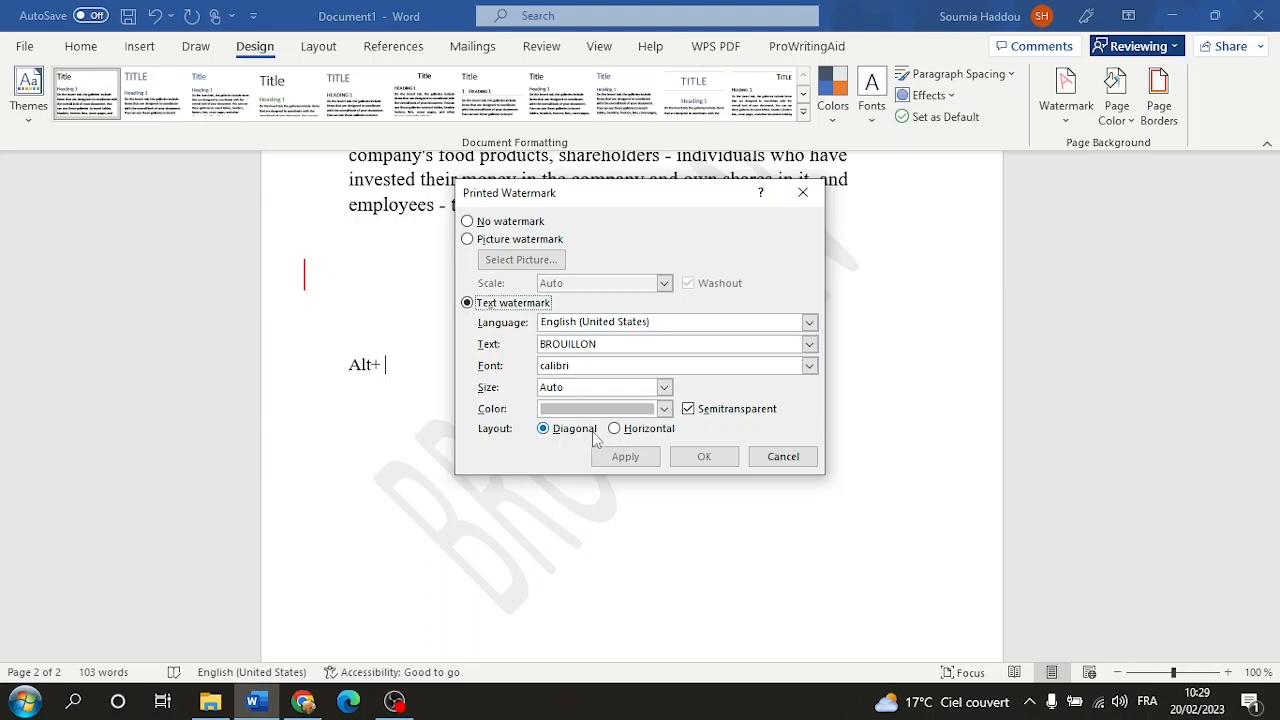
click(626, 436)
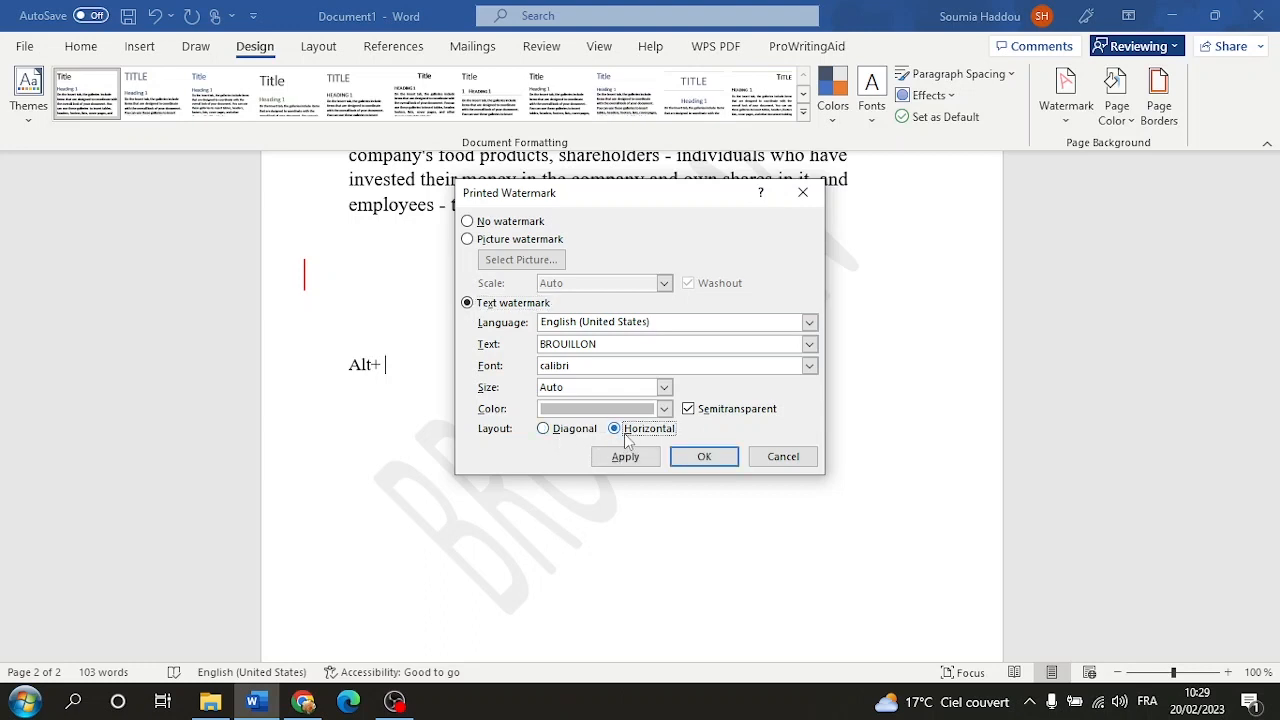
click(636, 343)
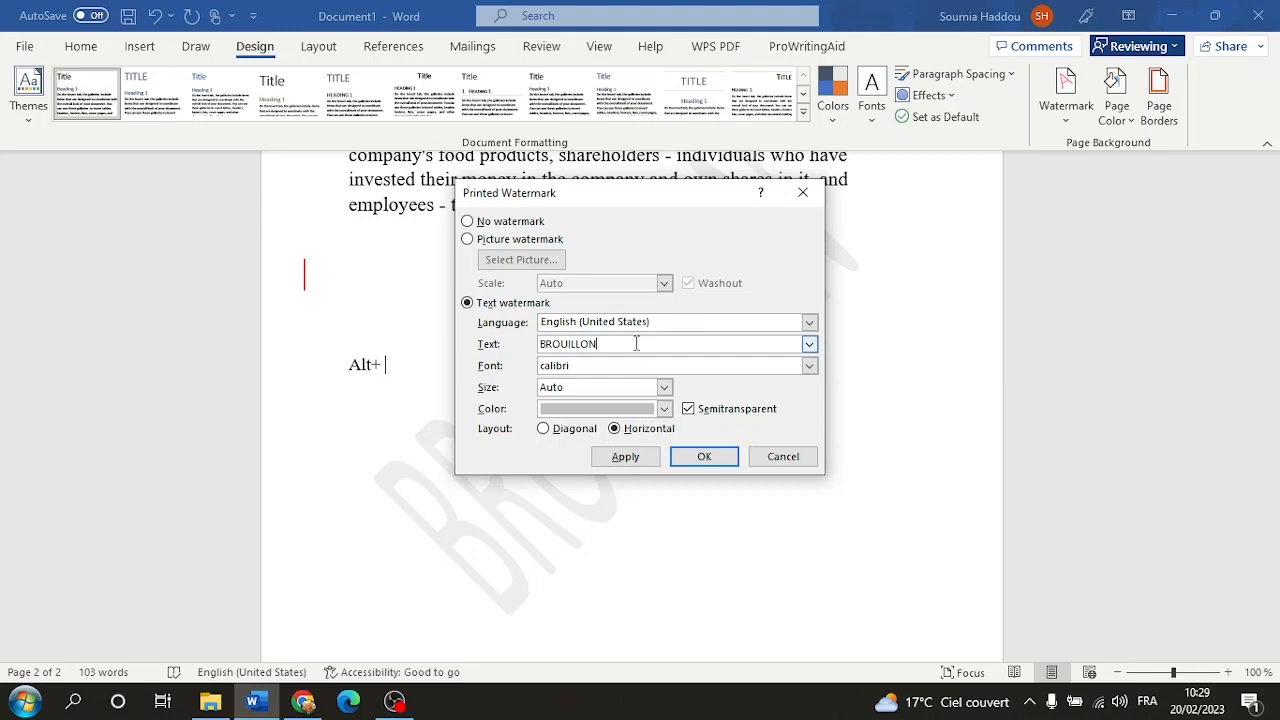
click(638, 460)
click(543, 428)
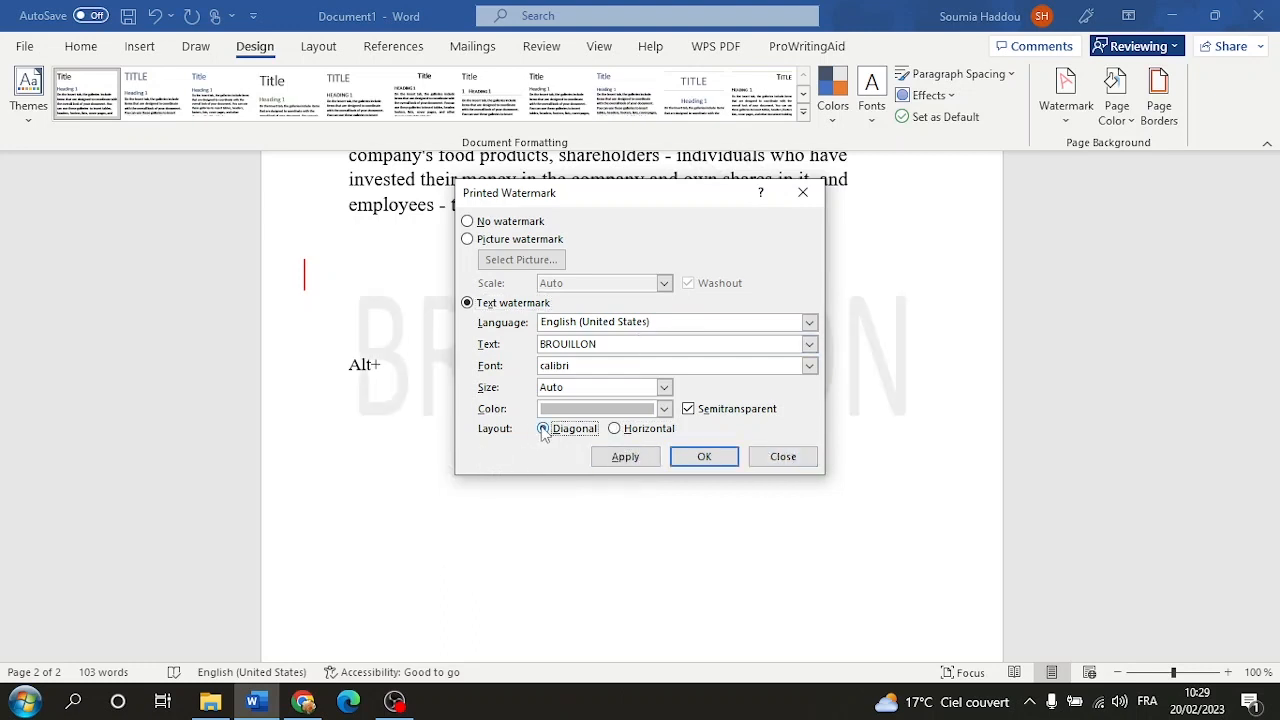
click(780, 456)
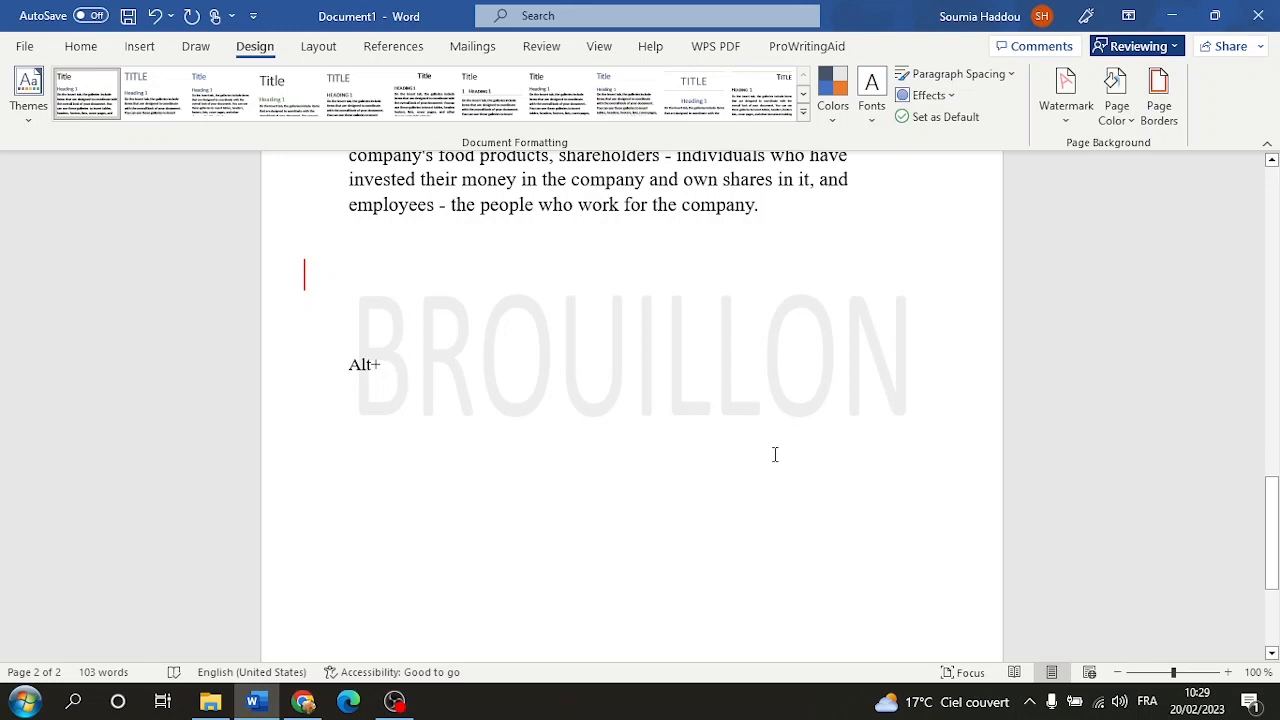
Remove the watermark from the document.
click(1043, 118)
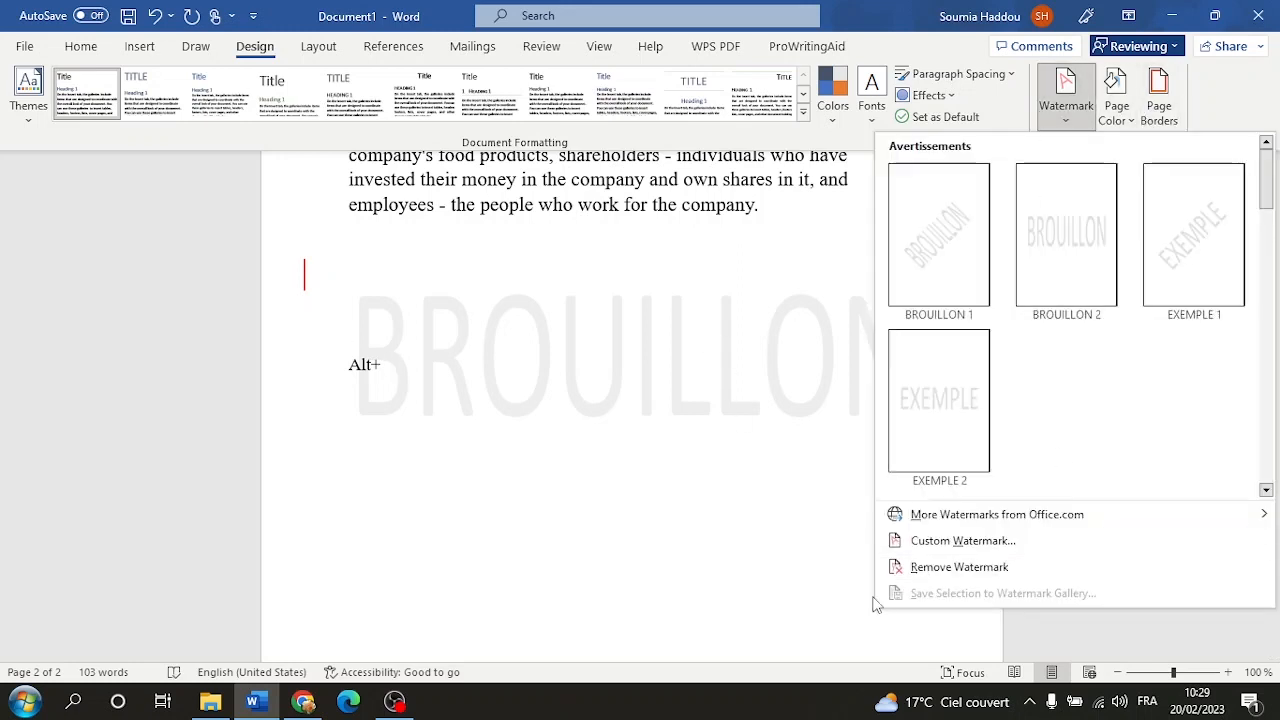
click(926, 567)
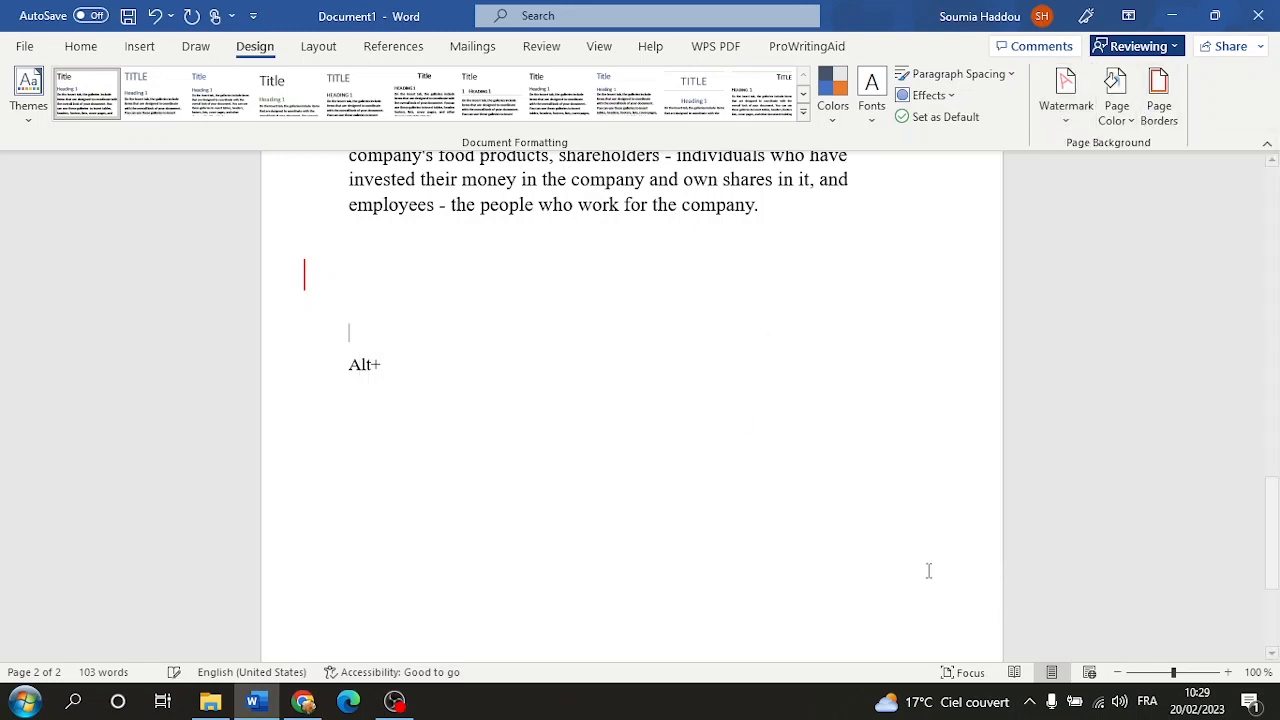
Set the page colour to a bright pink chosen from the standard colour palette.
click(1118, 112)
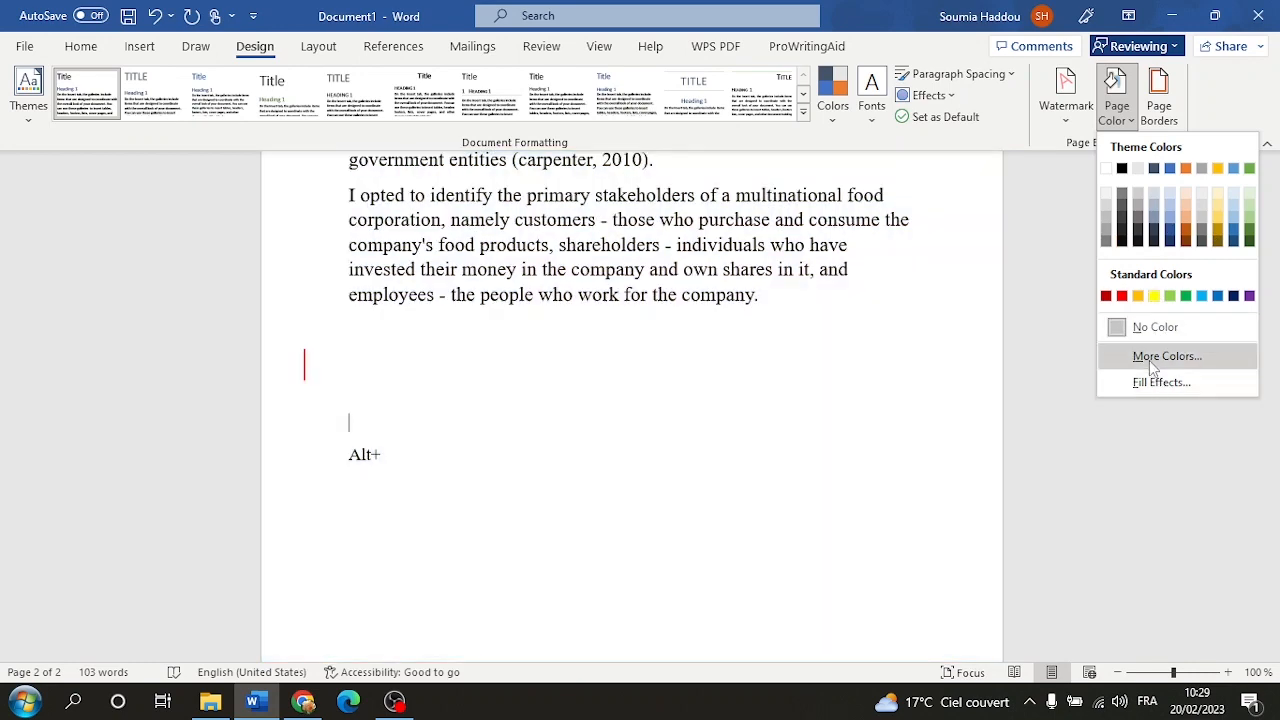
click(1152, 357)
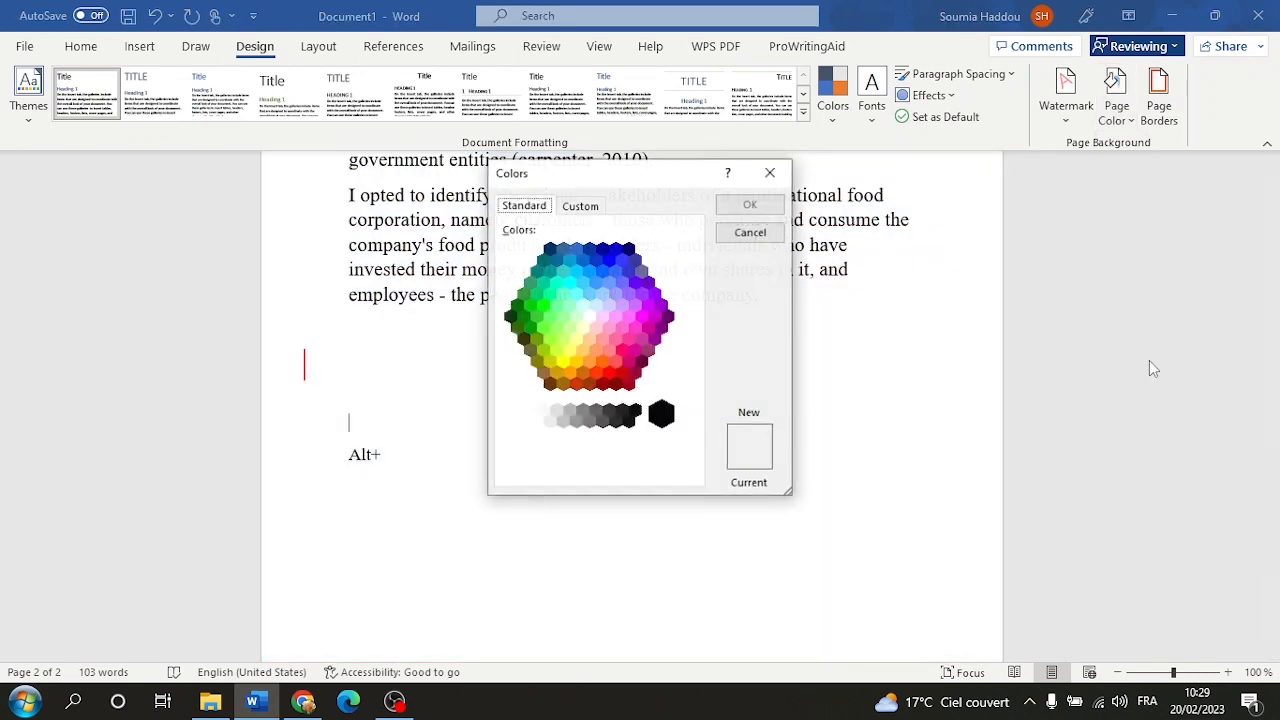
click(569, 304)
click(606, 349)
click(622, 350)
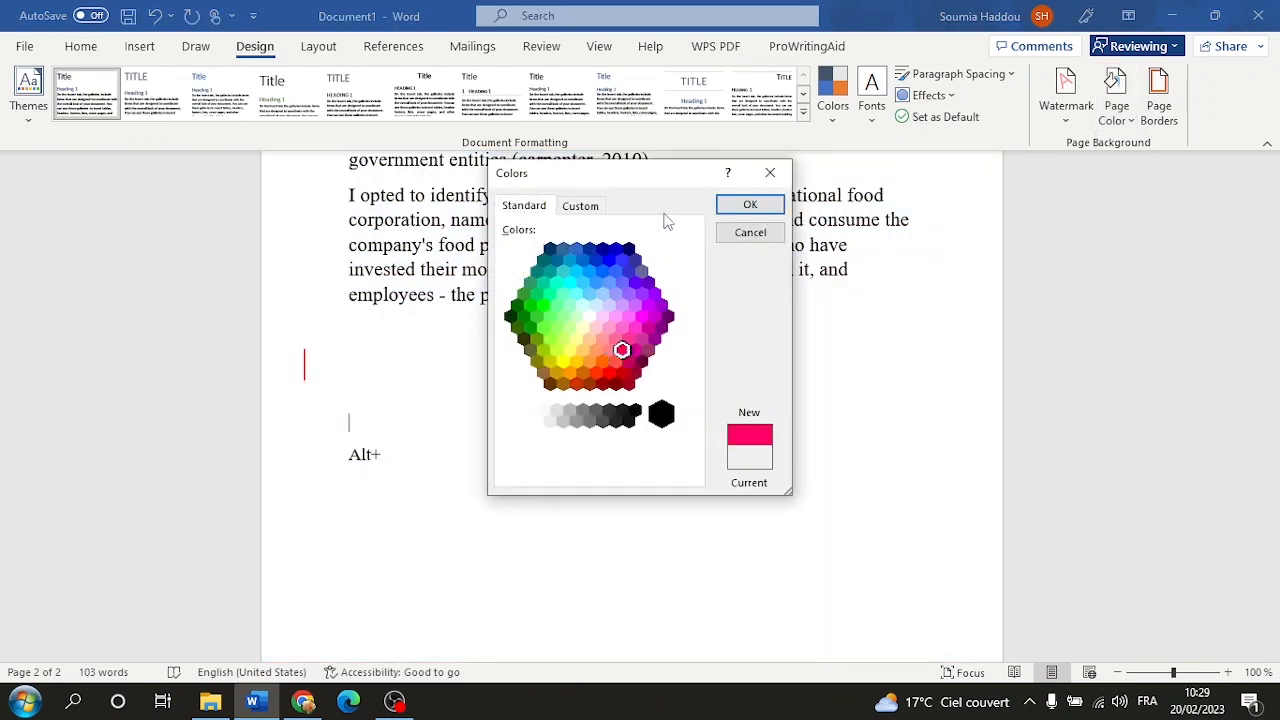
click(737, 208)
Fill the page background with the Green marble texture from the fill effects.
click(1116, 100)
click(1135, 437)
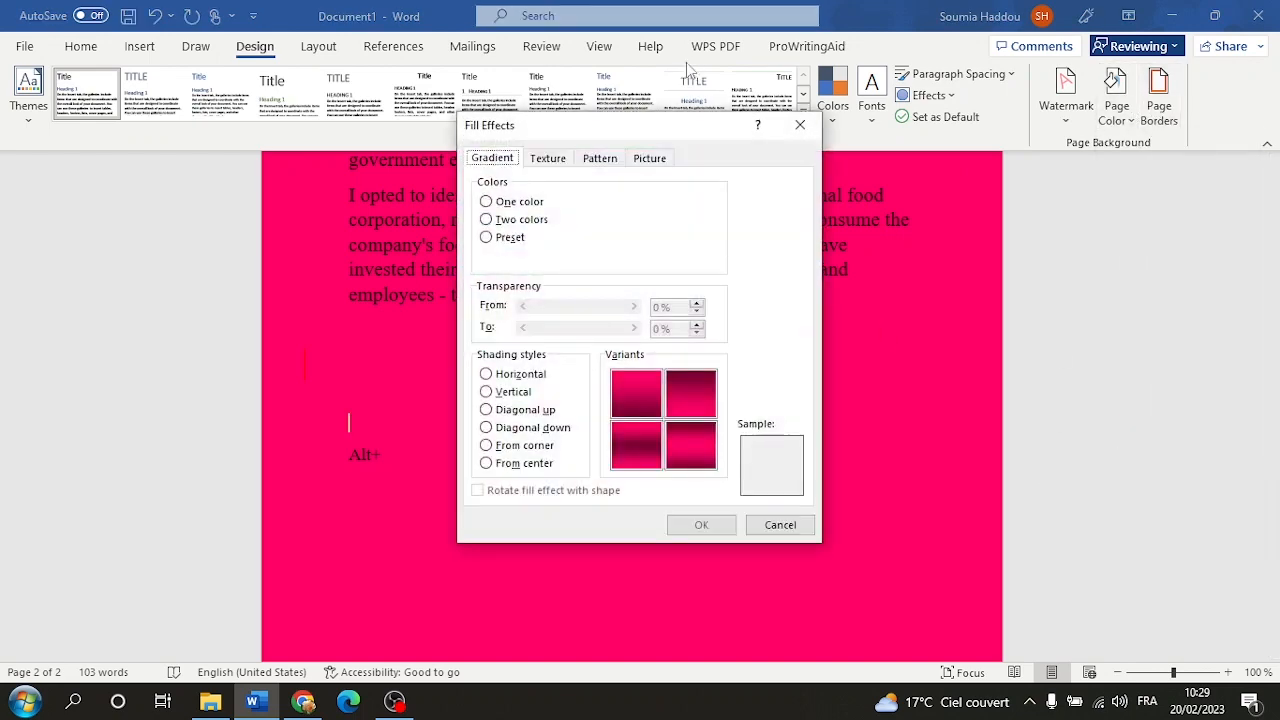
click(548, 158)
click(608, 214)
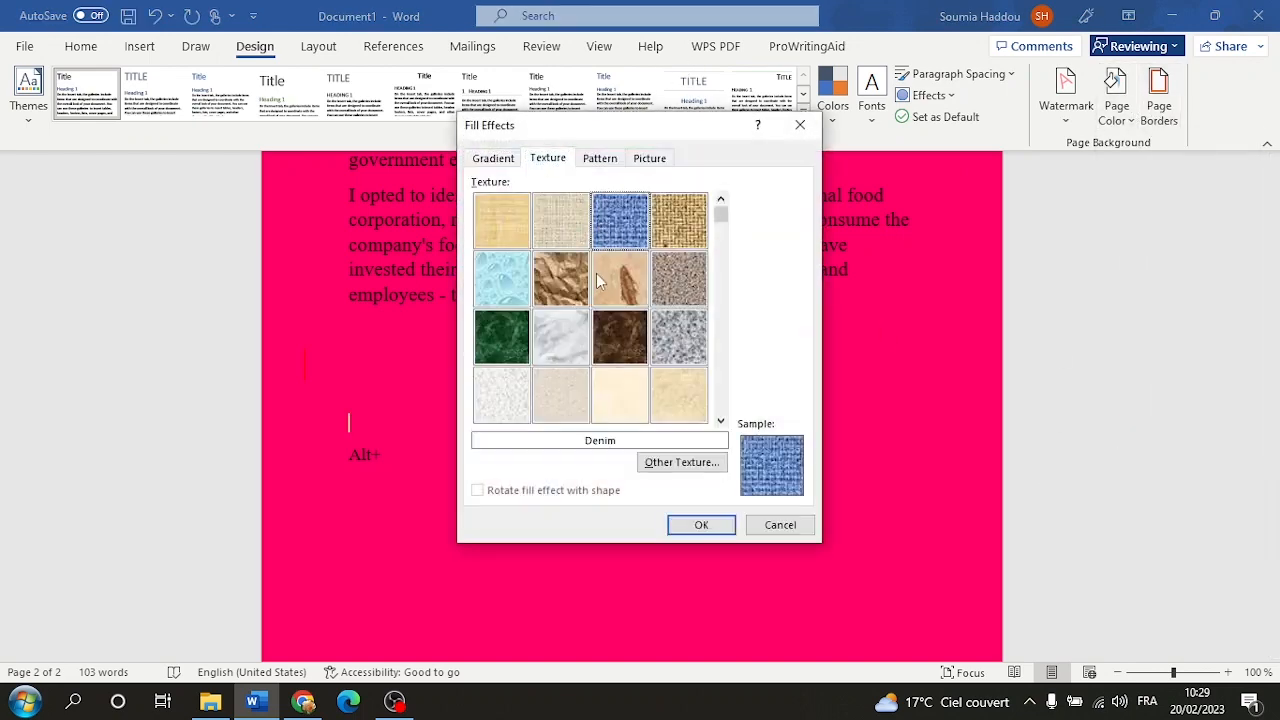
click(512, 342)
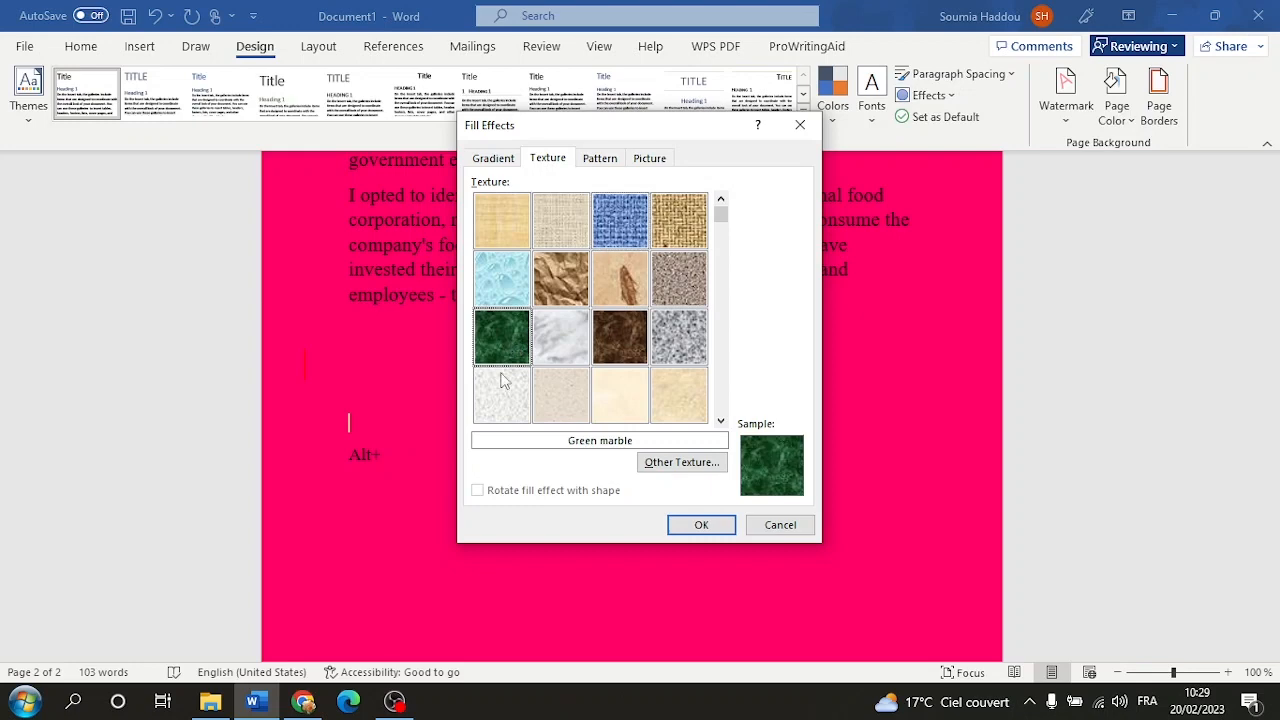
click(701, 525)
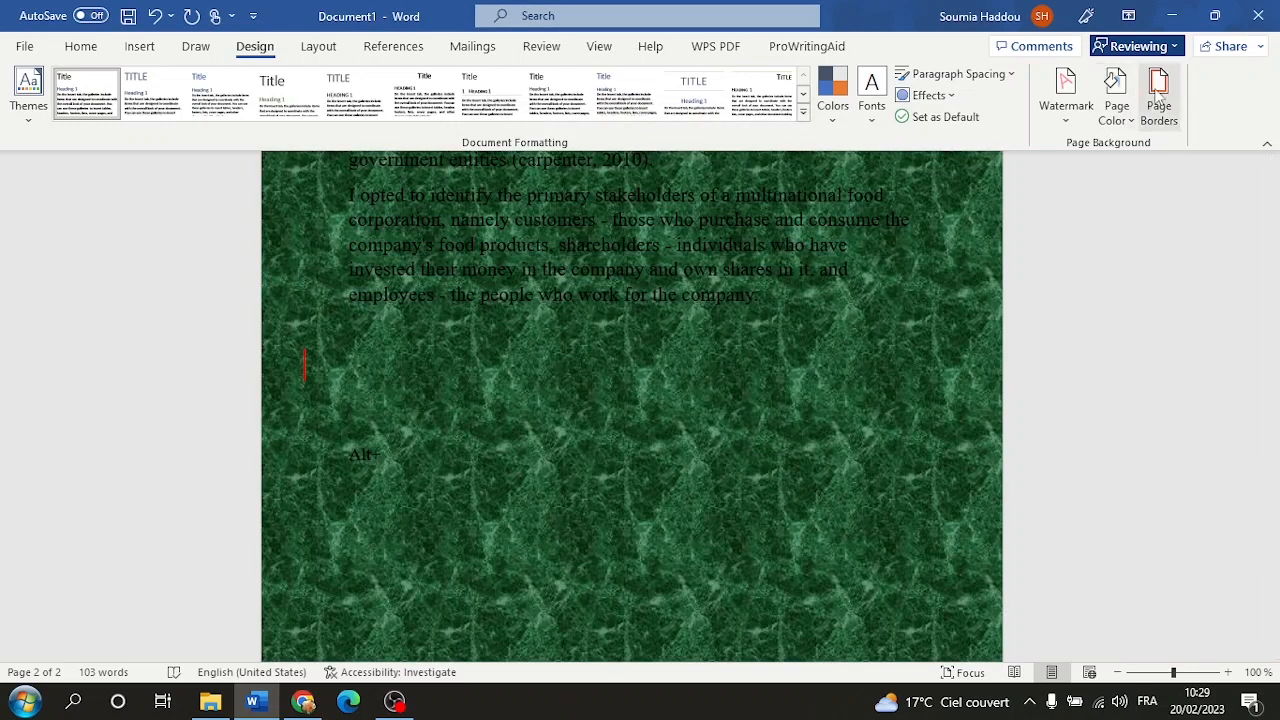
Replace the page background with the Dotted: 80% pattern fill using a black foreground.
click(1112, 104)
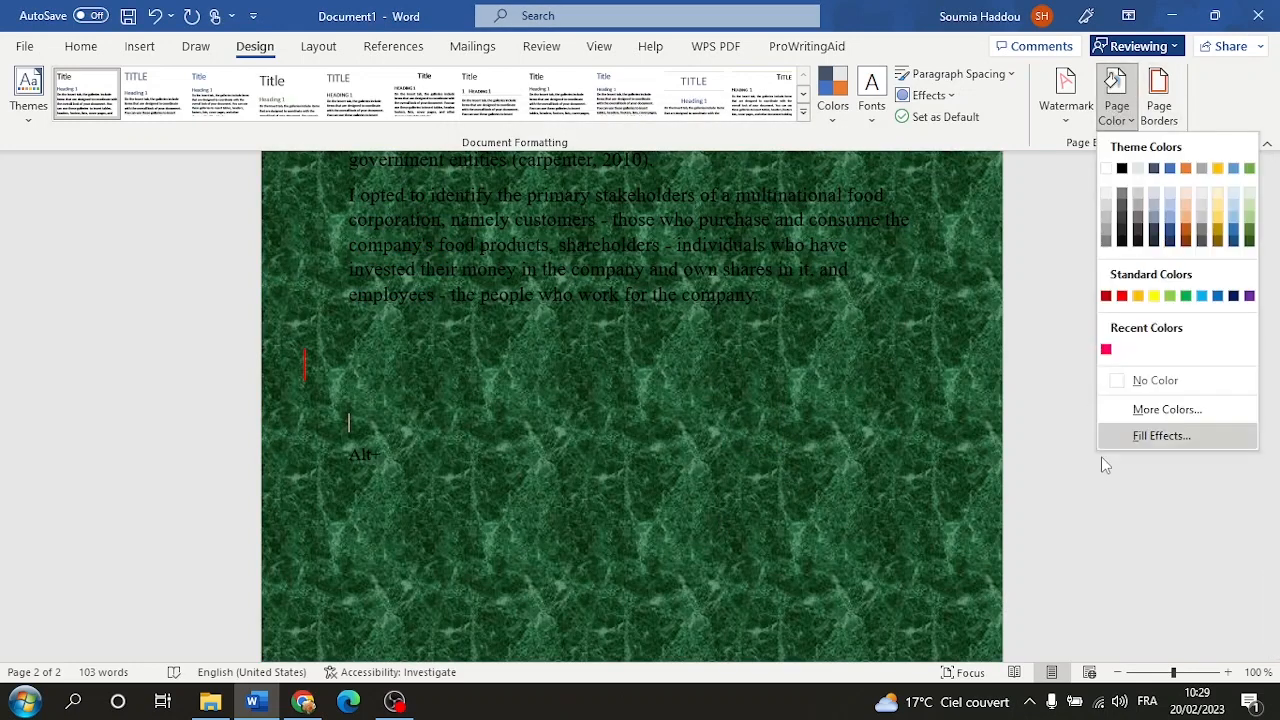
click(1127, 437)
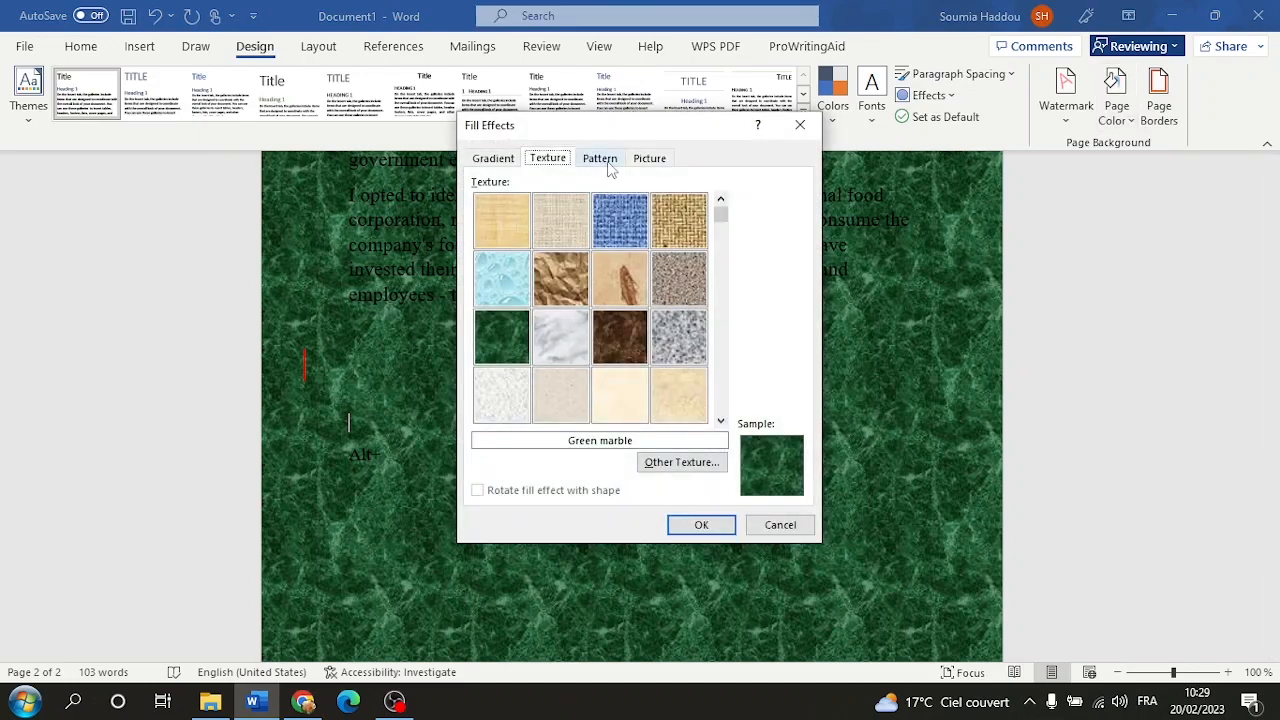
click(605, 162)
click(519, 319)
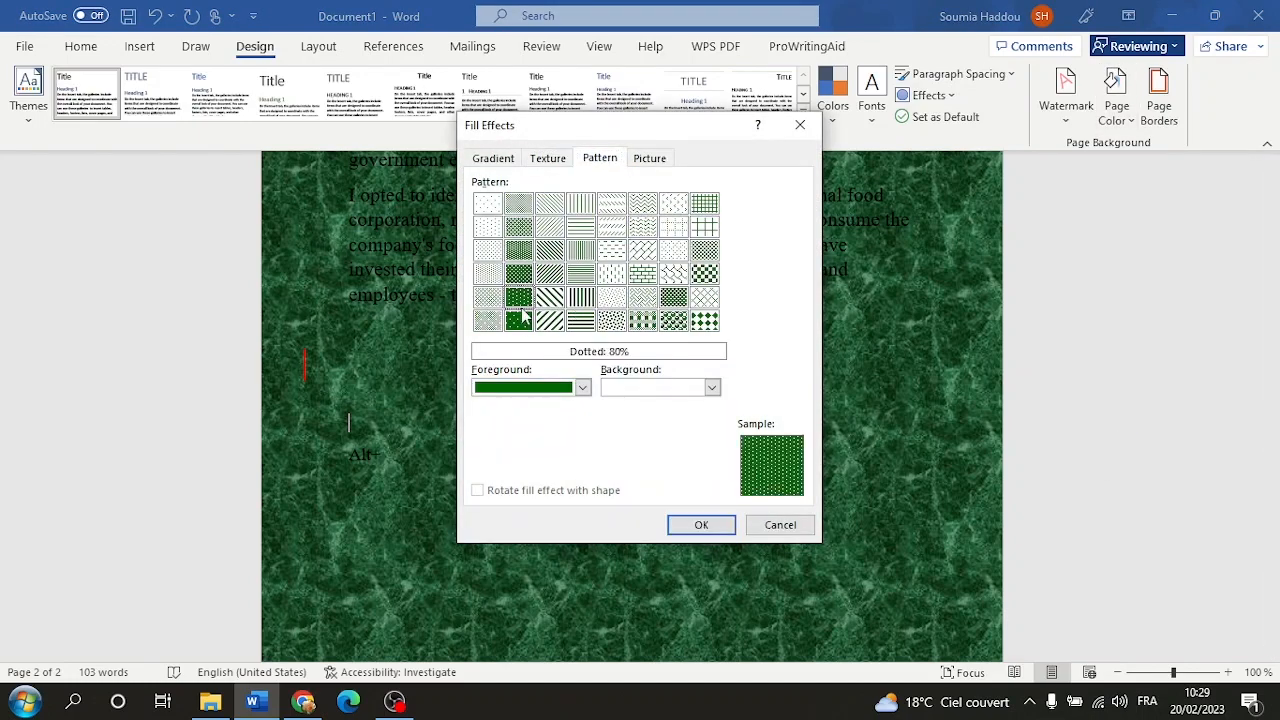
click(582, 387)
click(496, 434)
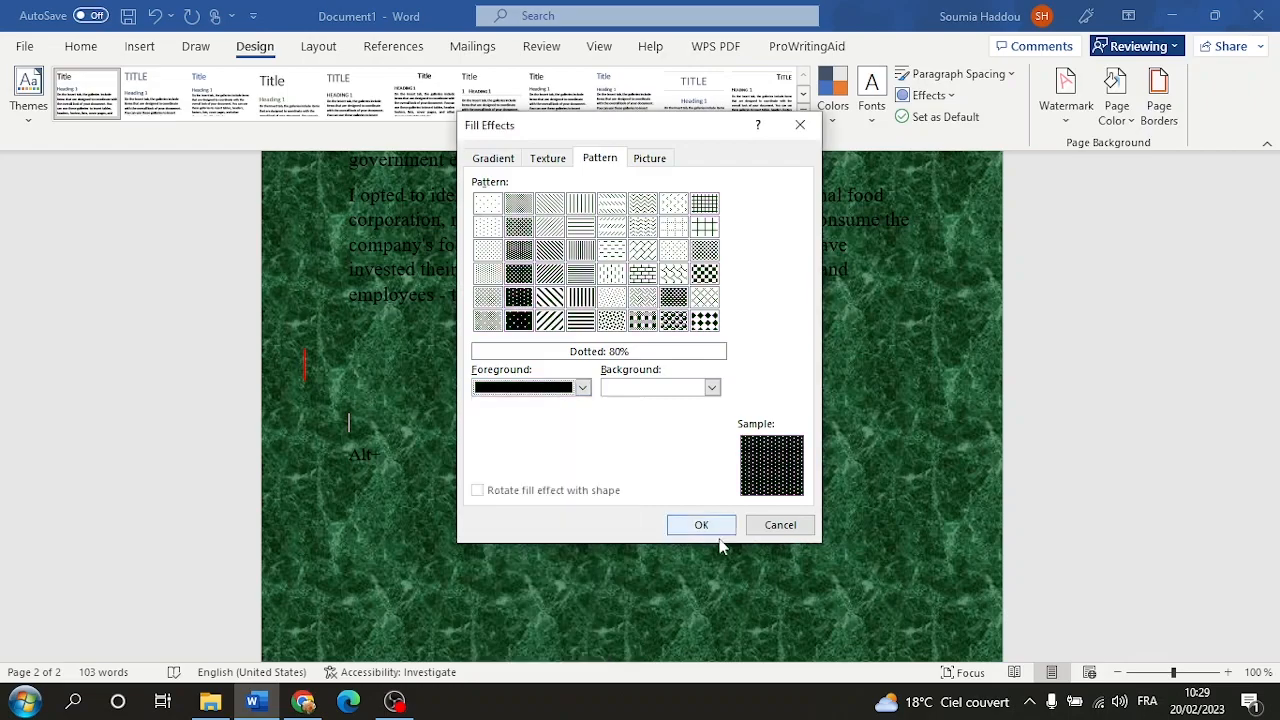
click(708, 526)
Change the page colour to a solid dark grey from the theme colours.
scroll(743, 509, up, 6)
scroll(743, 509, up, 1)
click(1122, 105)
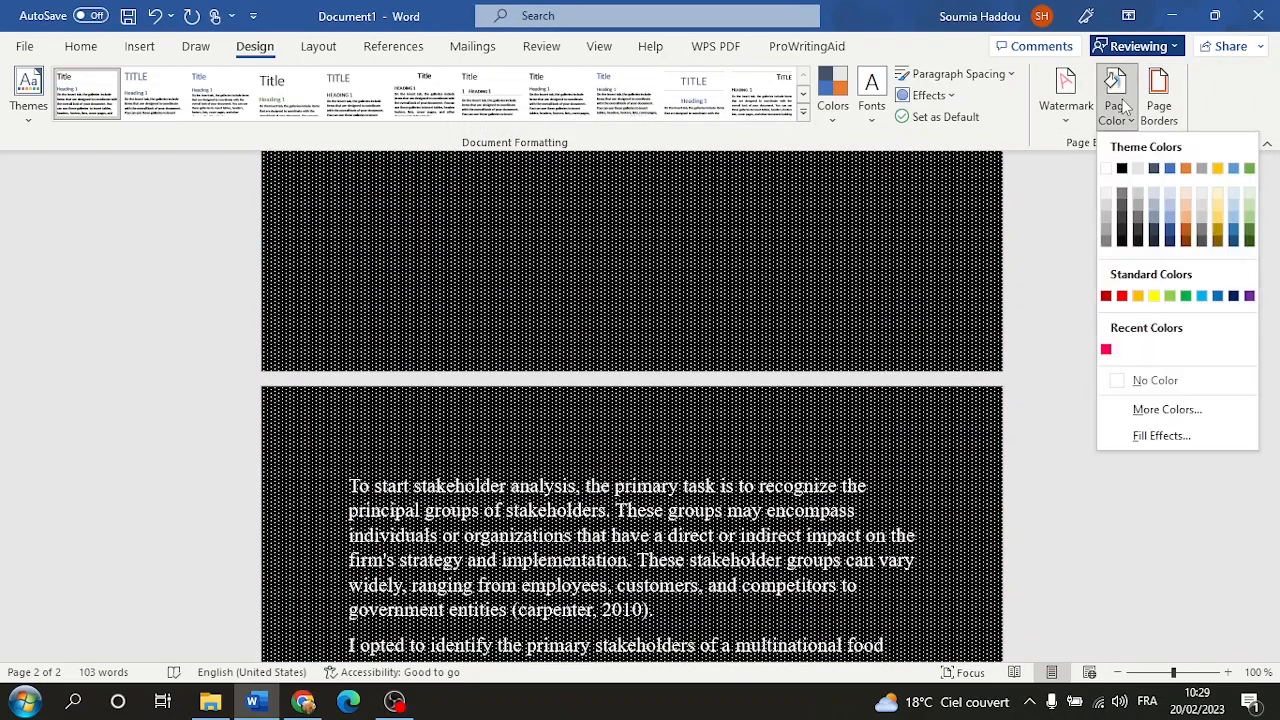
click(1137, 217)
Start a picture fill for the page background and browse for an image file stored on the computer.
click(1117, 105)
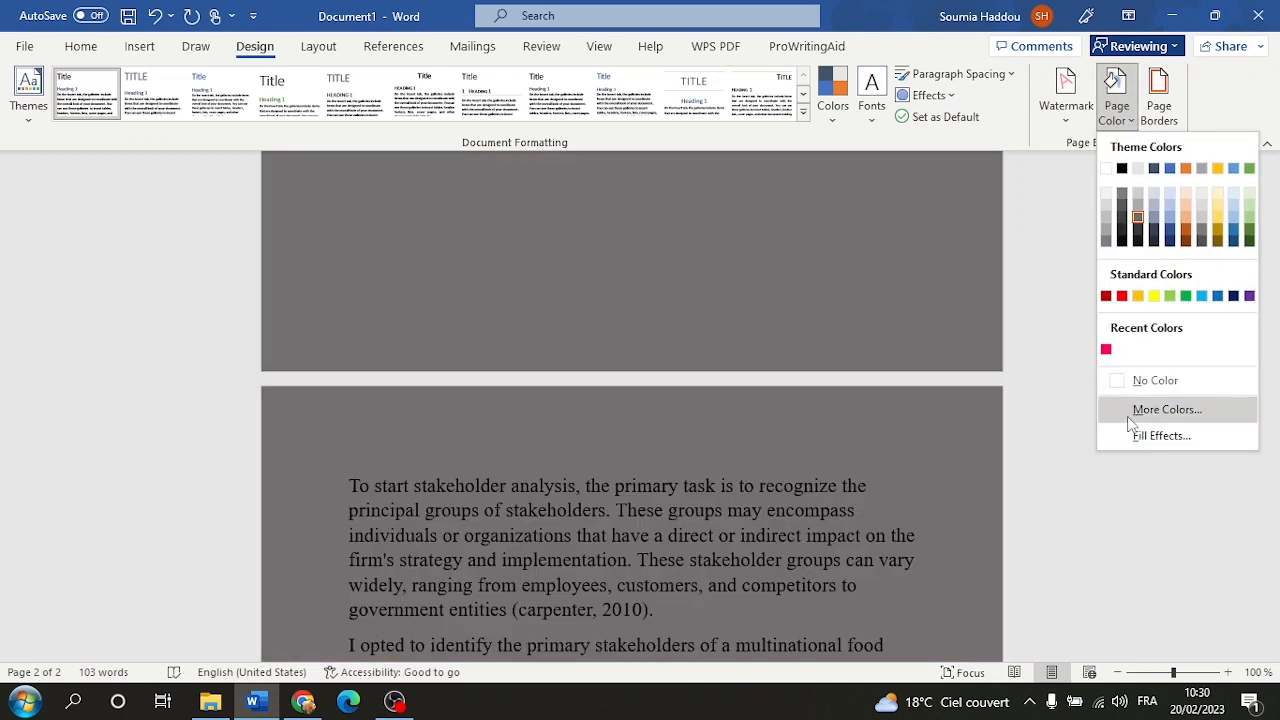
click(1133, 436)
click(601, 162)
click(646, 158)
click(669, 388)
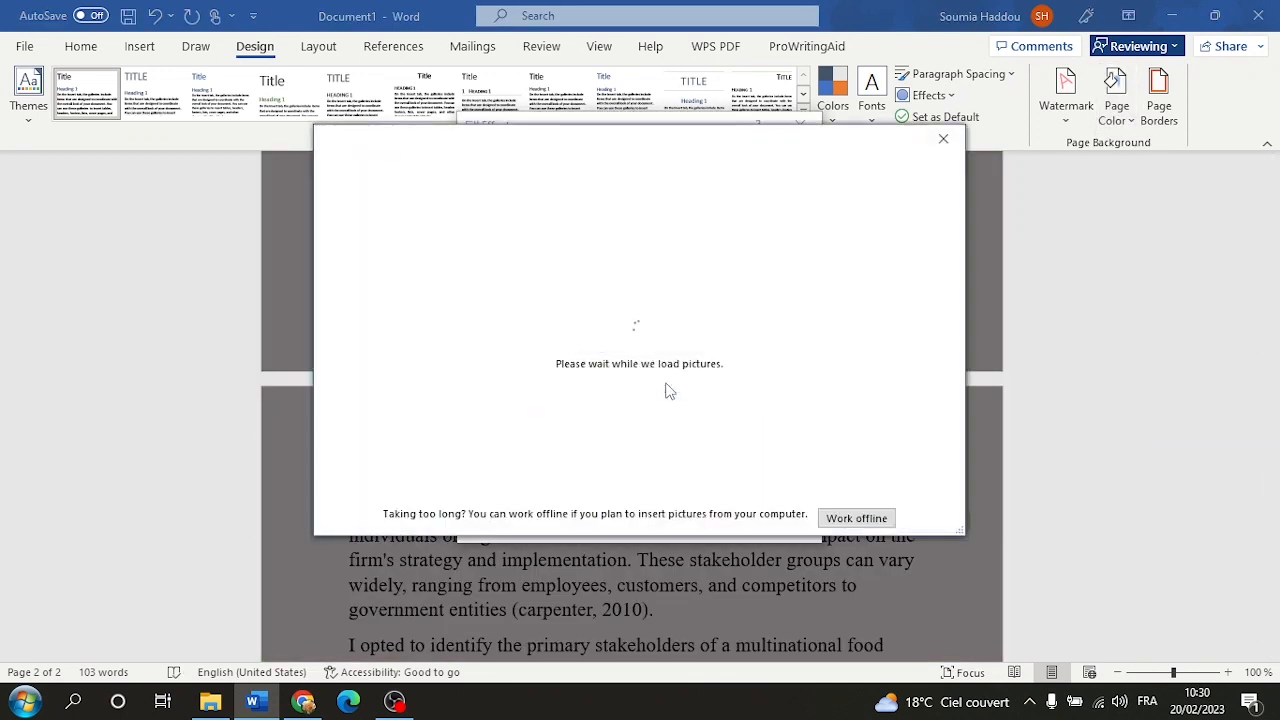
click(448, 244)
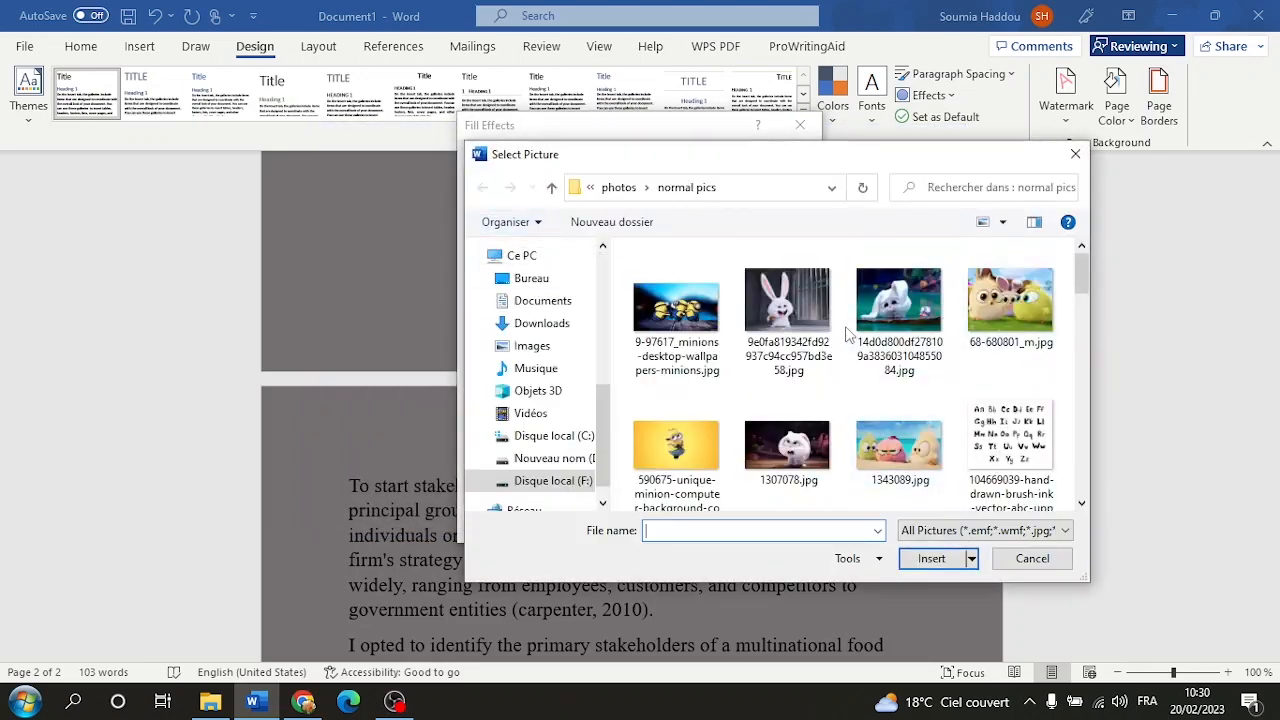
Choose the "Loved Forever" blue bottle picture from the normal pics folder and apply it as the page background.
scroll(845, 335, down, 5)
scroll(845, 335, down, 8)
scroll(880, 390, up, 3)
click(918, 435)
scroll(880, 420, down, 2)
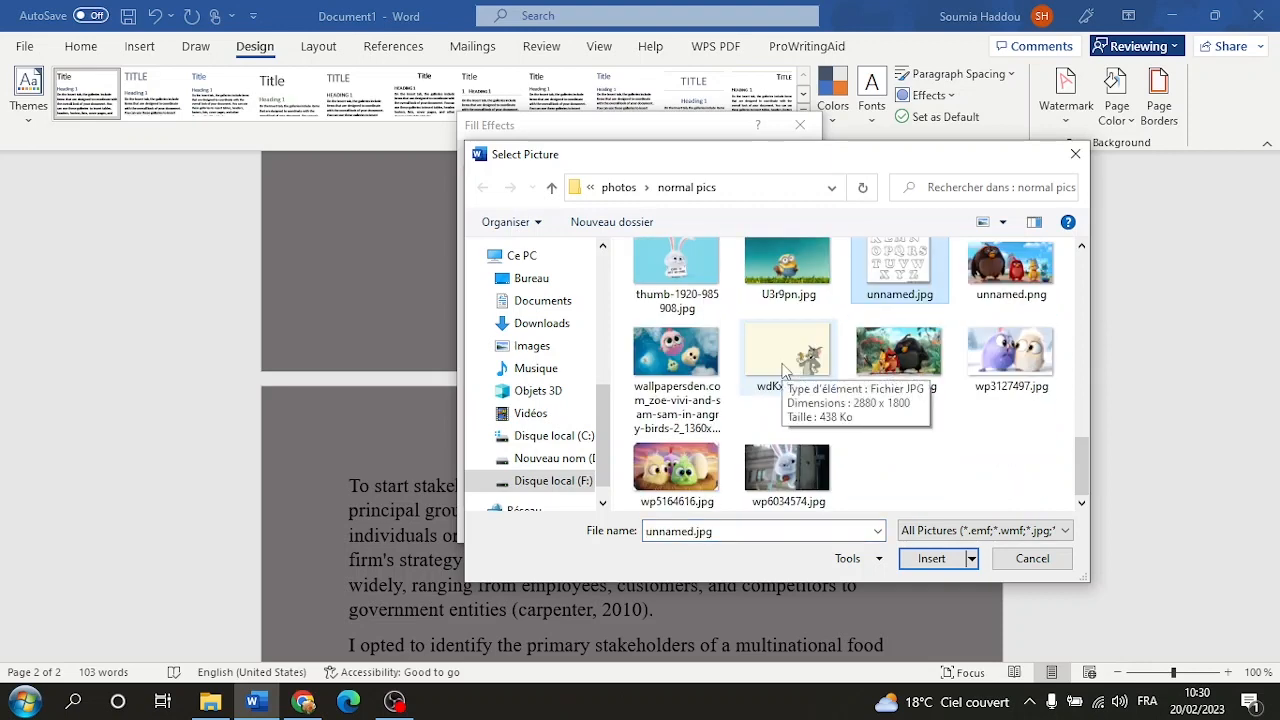
scroll(760, 400, up, 4)
scroll(785, 370, up, 3)
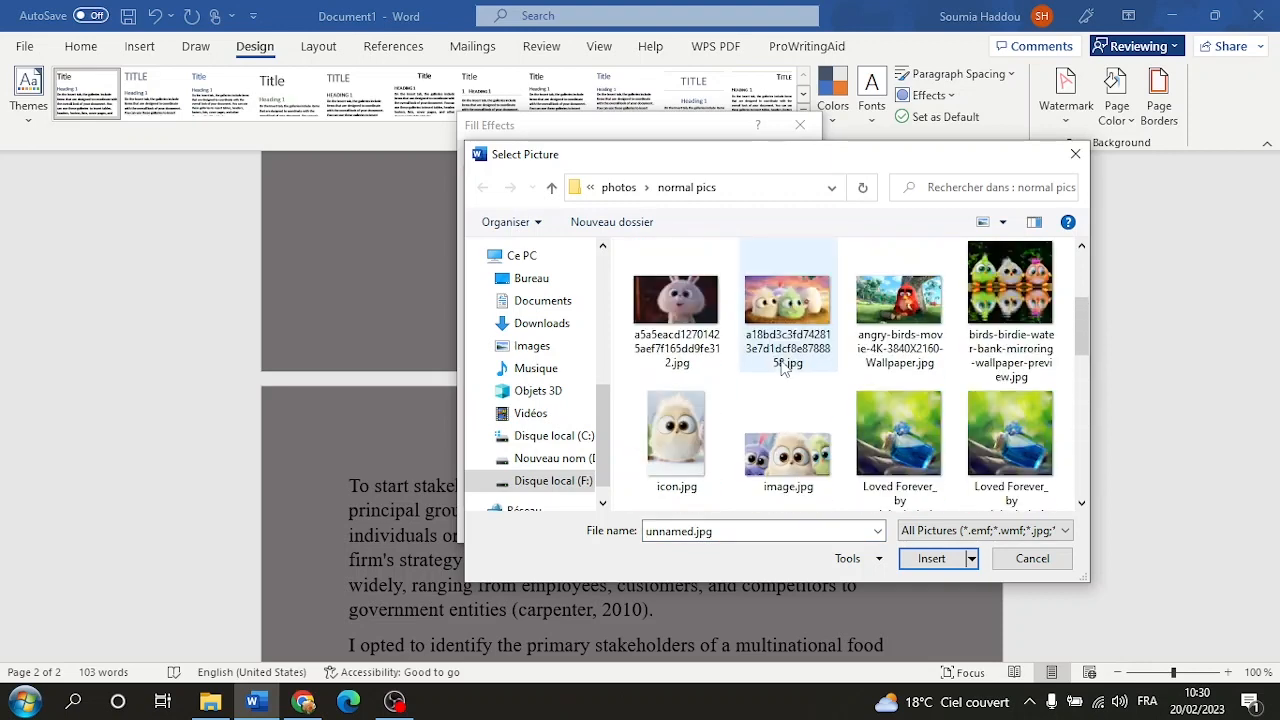
click(898, 435)
click(930, 558)
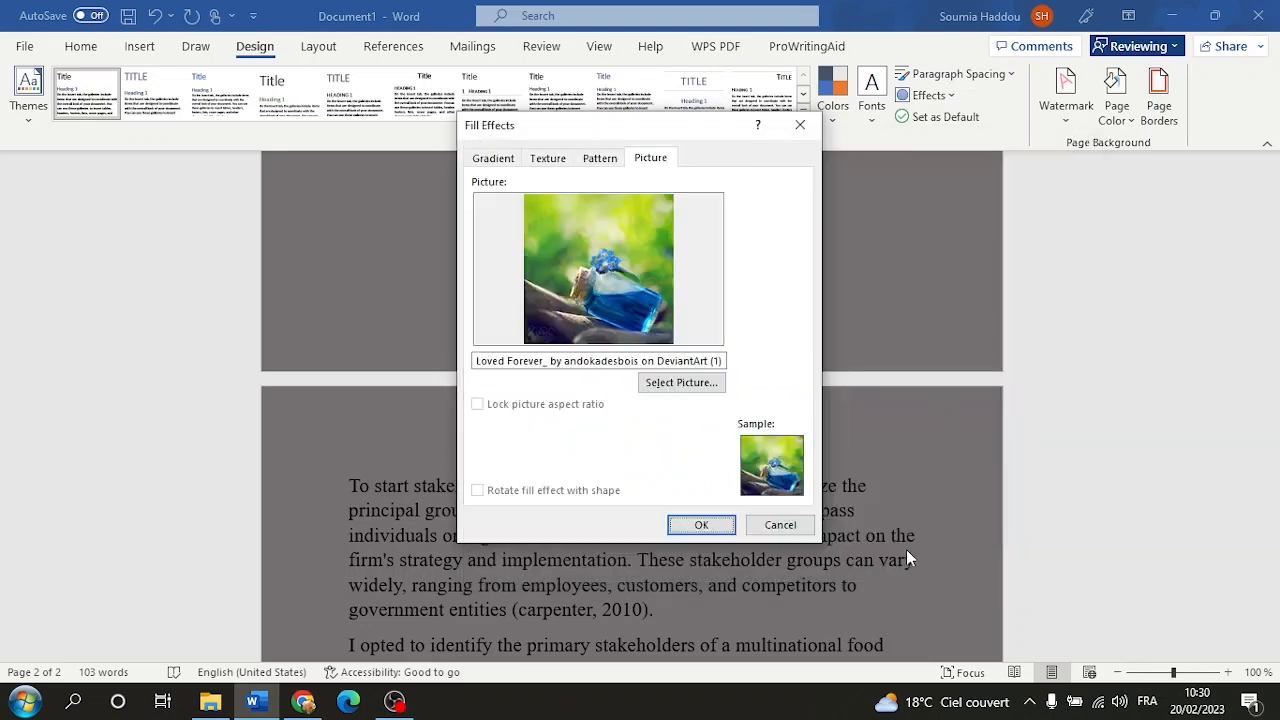
click(701, 524)
Look over the picture background on both pages and remove it by setting the page colour to No Color.
scroll(737, 505, up, 10)
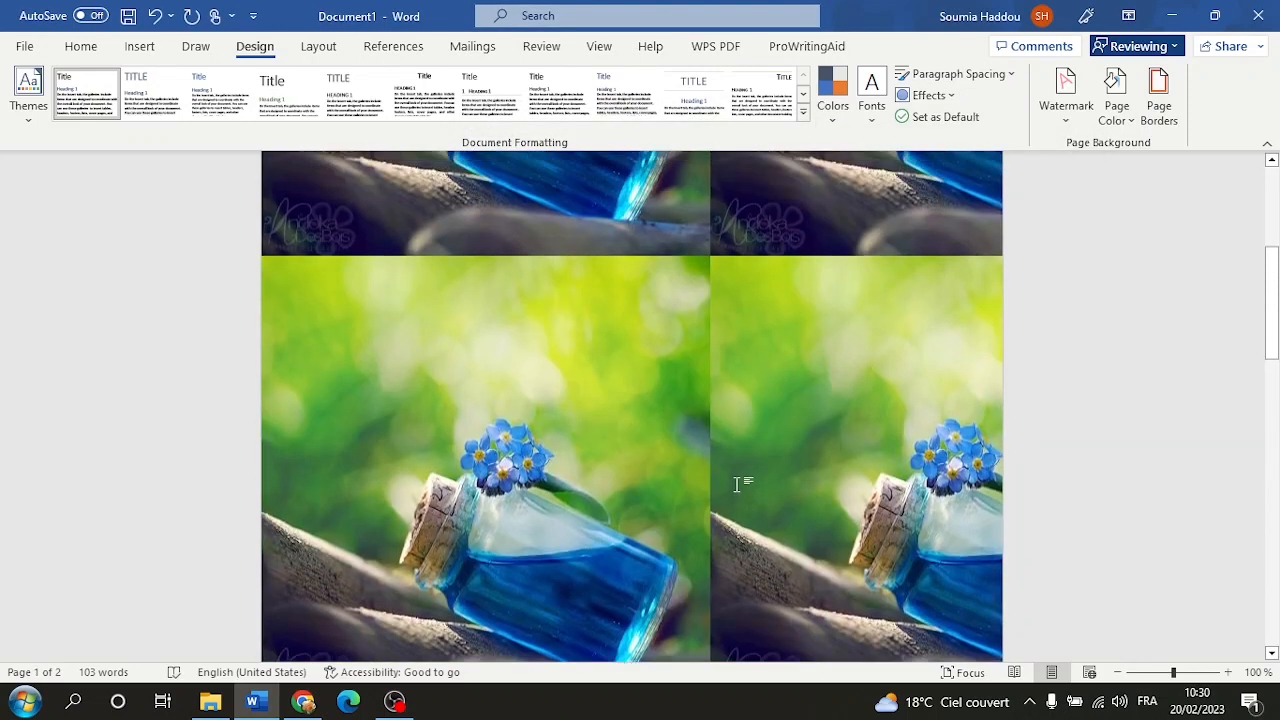
scroll(737, 484, down, 5)
scroll(606, 416, up, 4)
scroll(584, 360, down, 12)
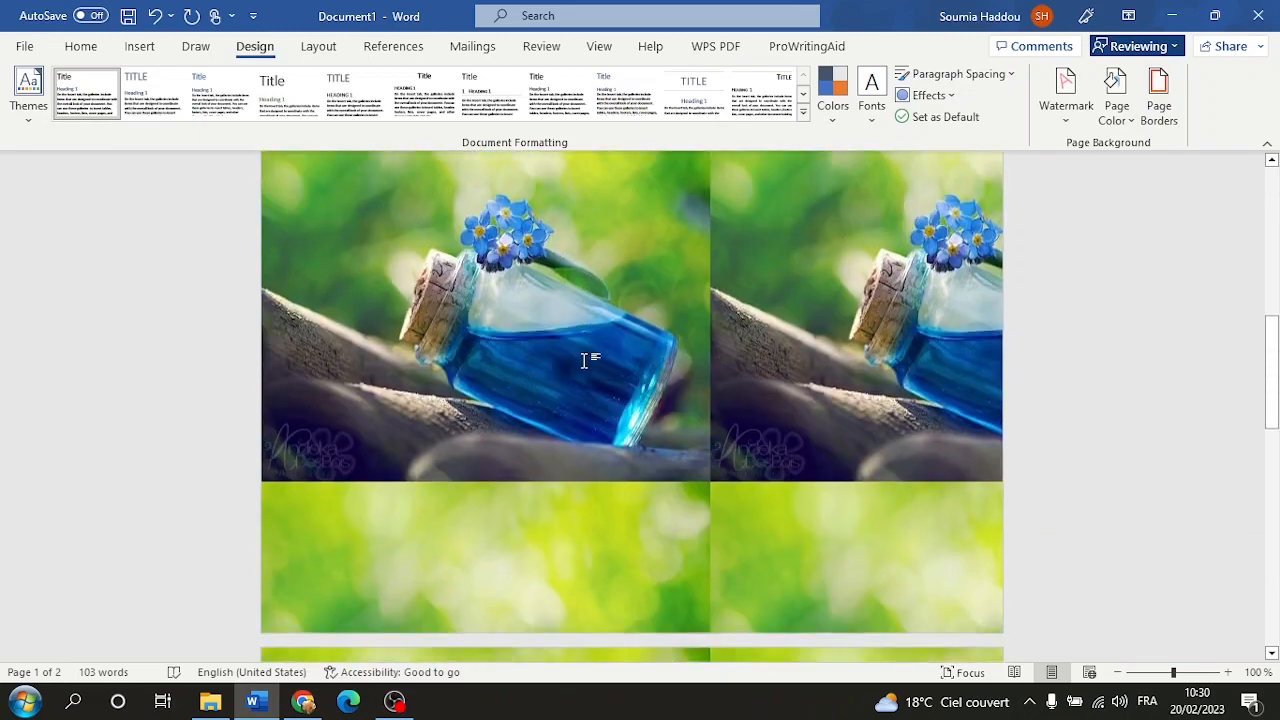
scroll(588, 358, up, 4)
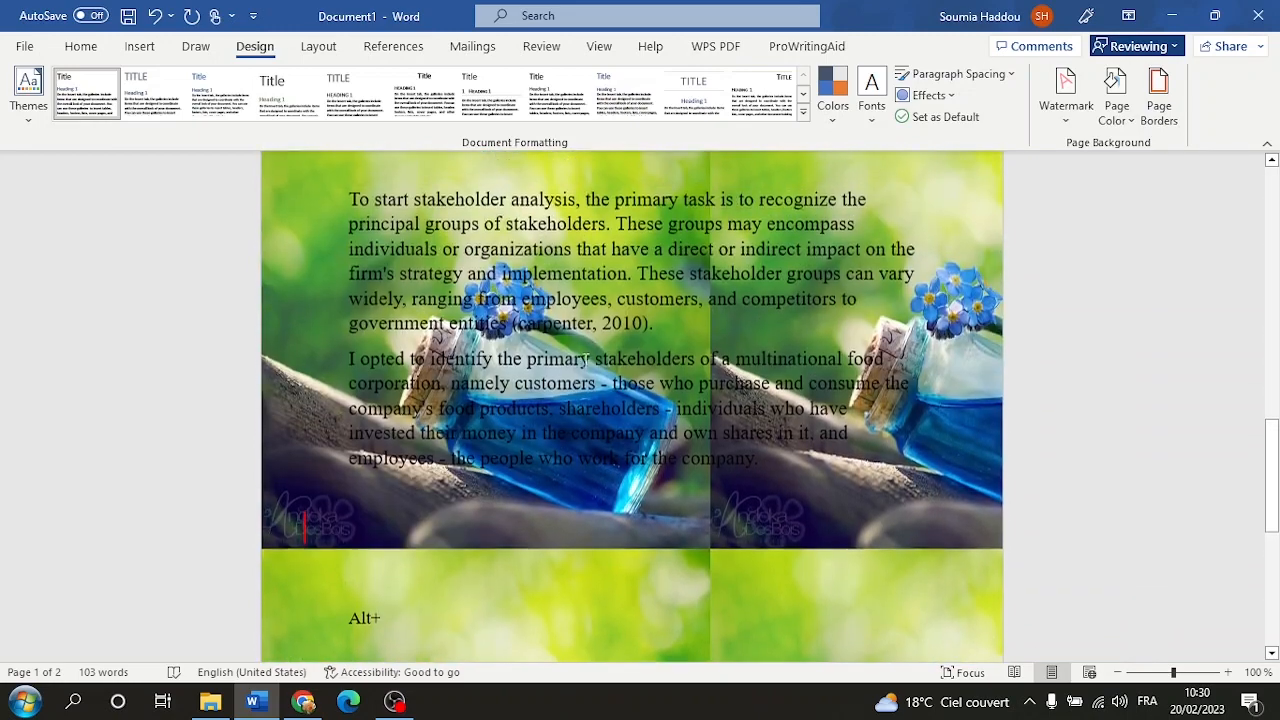
scroll(922, 408, down, 4)
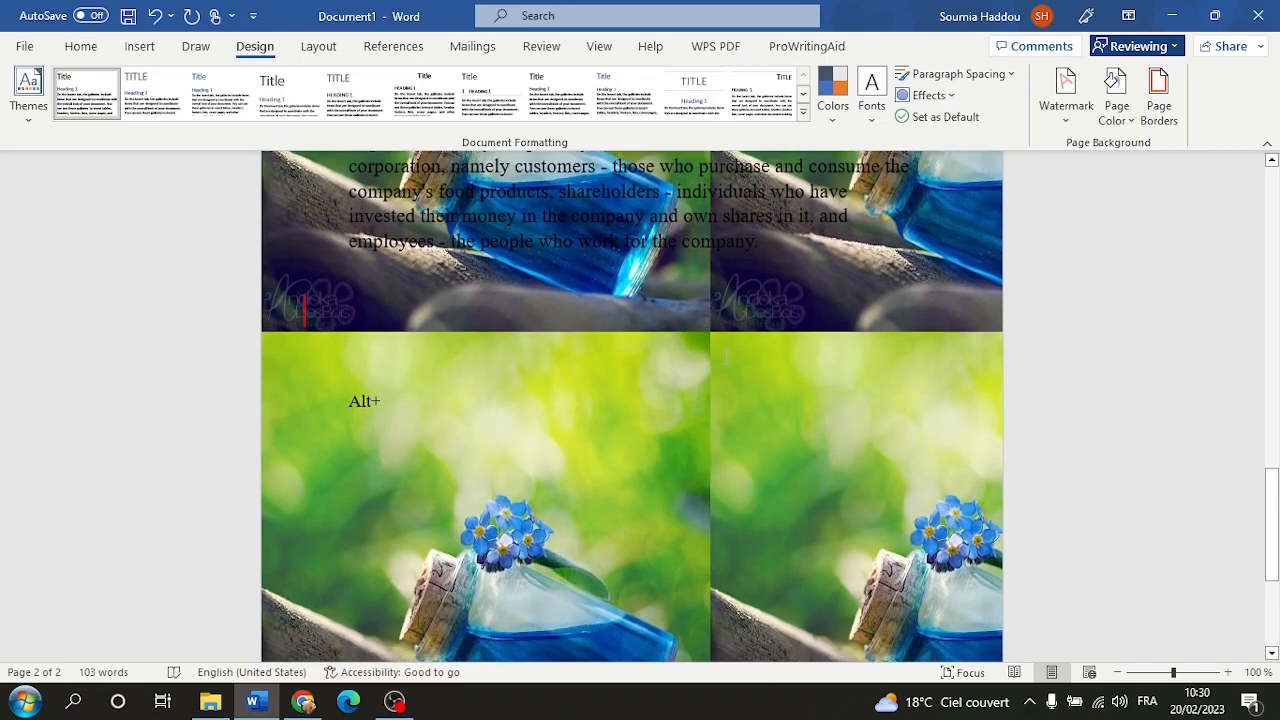
click(1126, 113)
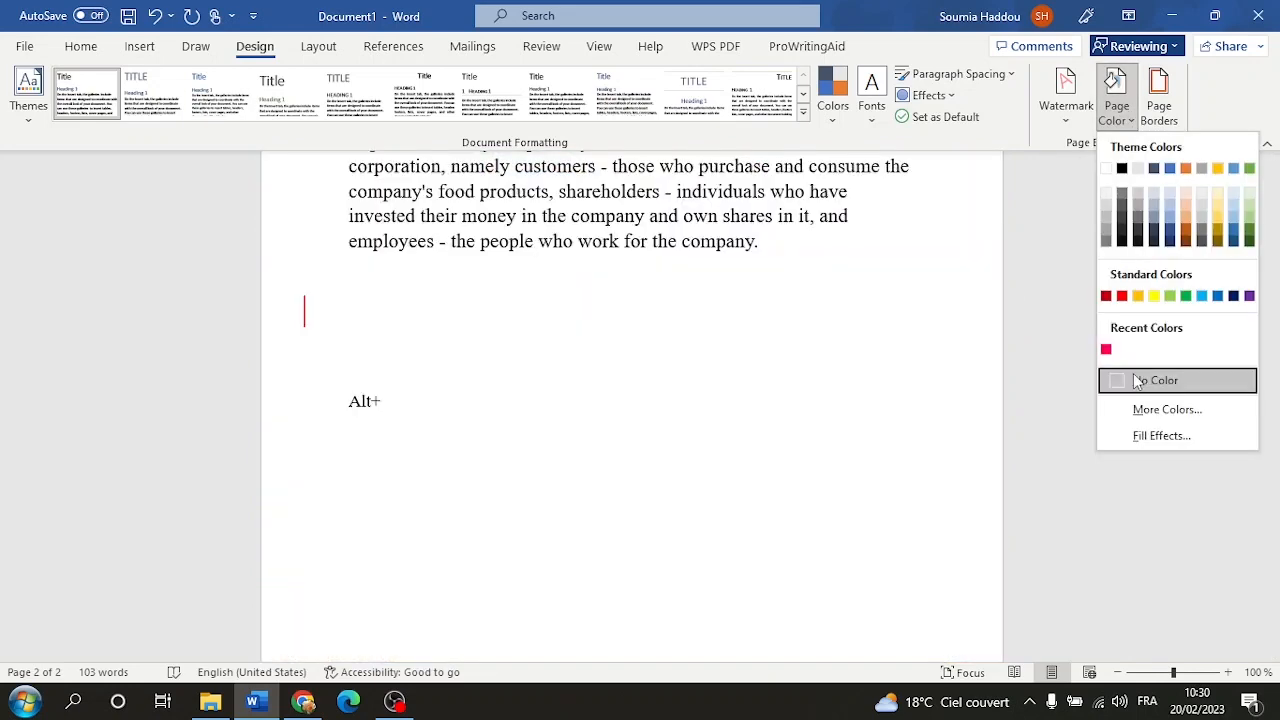
click(1138, 381)
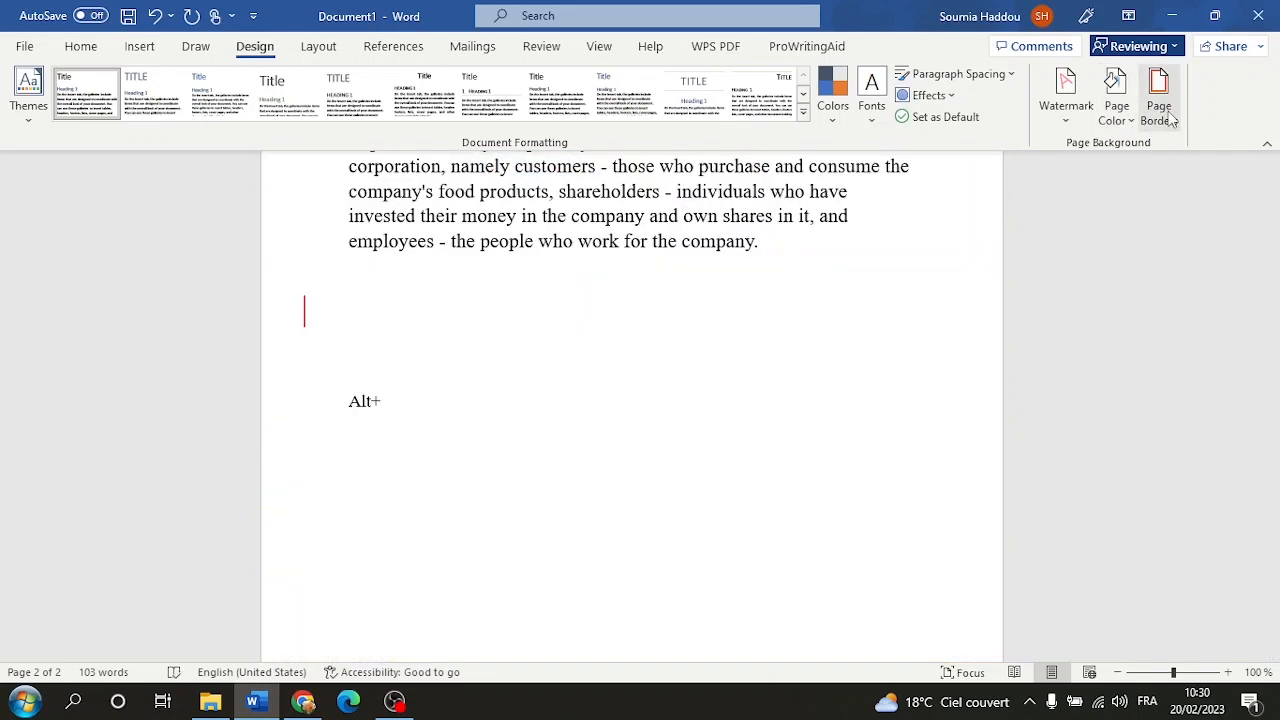
click(1160, 100)
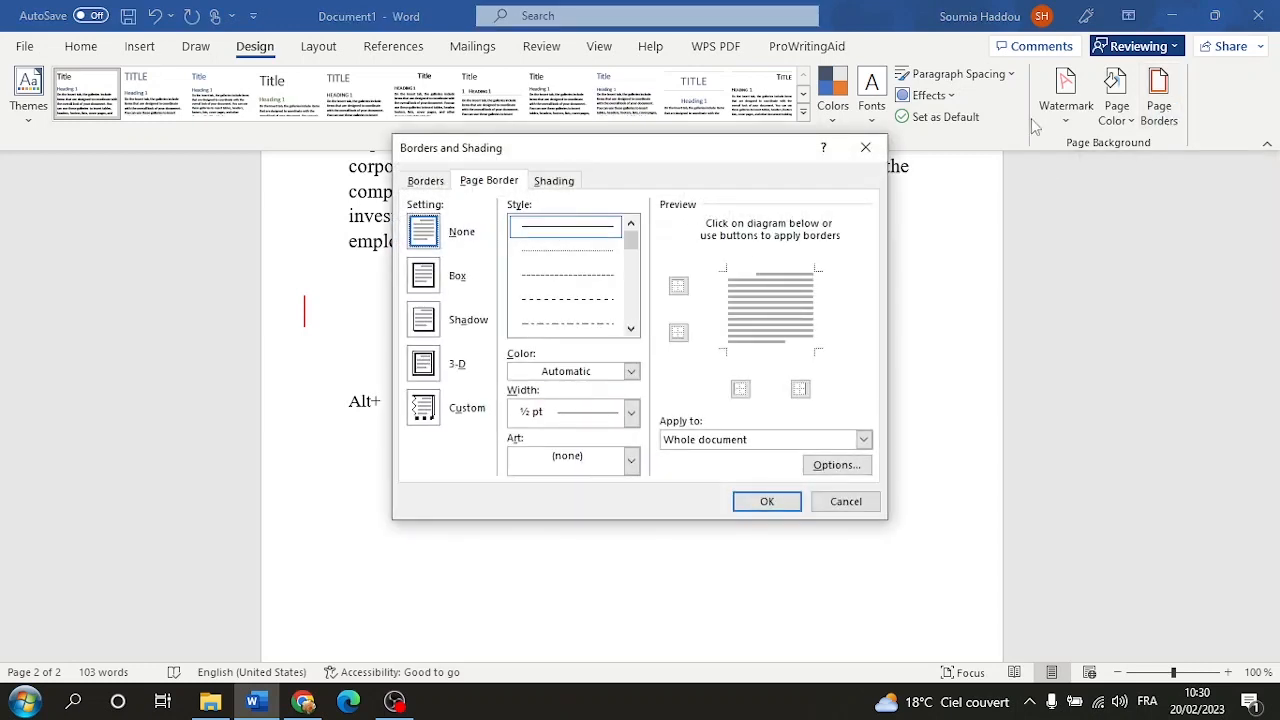
click(866, 147)
scroll(795, 333, up, 4)
scroll(790, 328, up, 2)
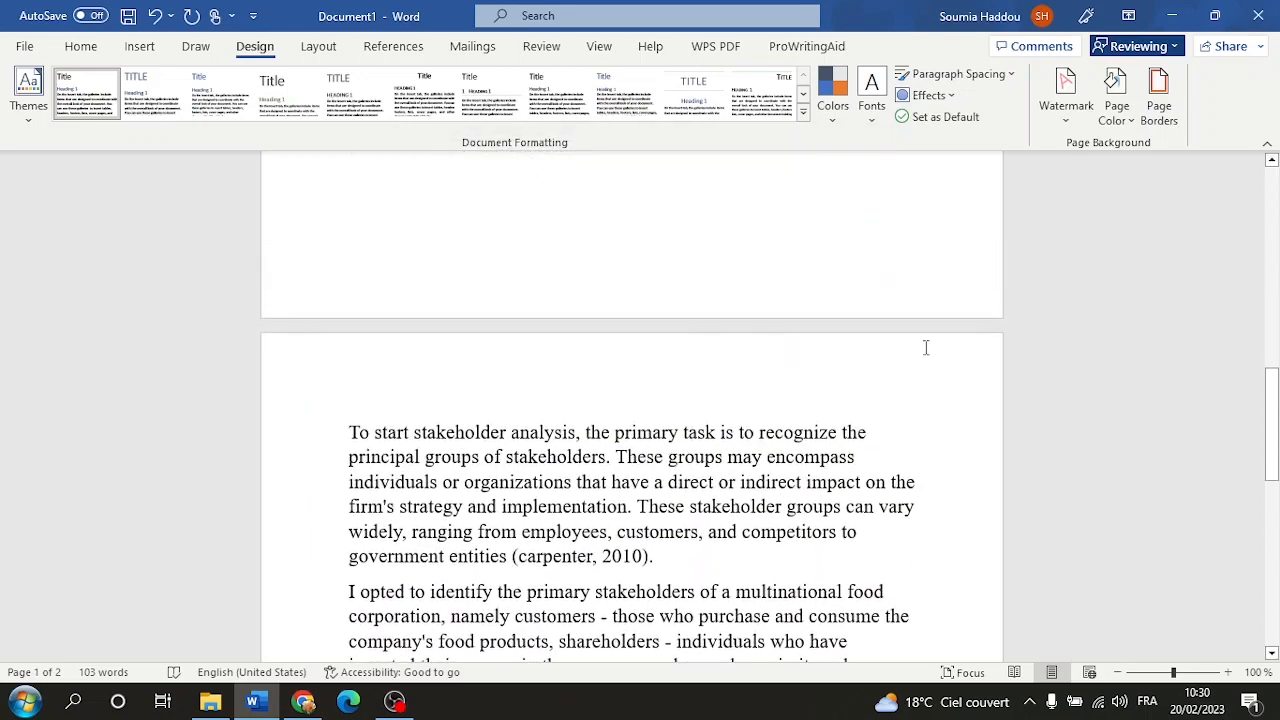
scroll(925, 355, down, 3)
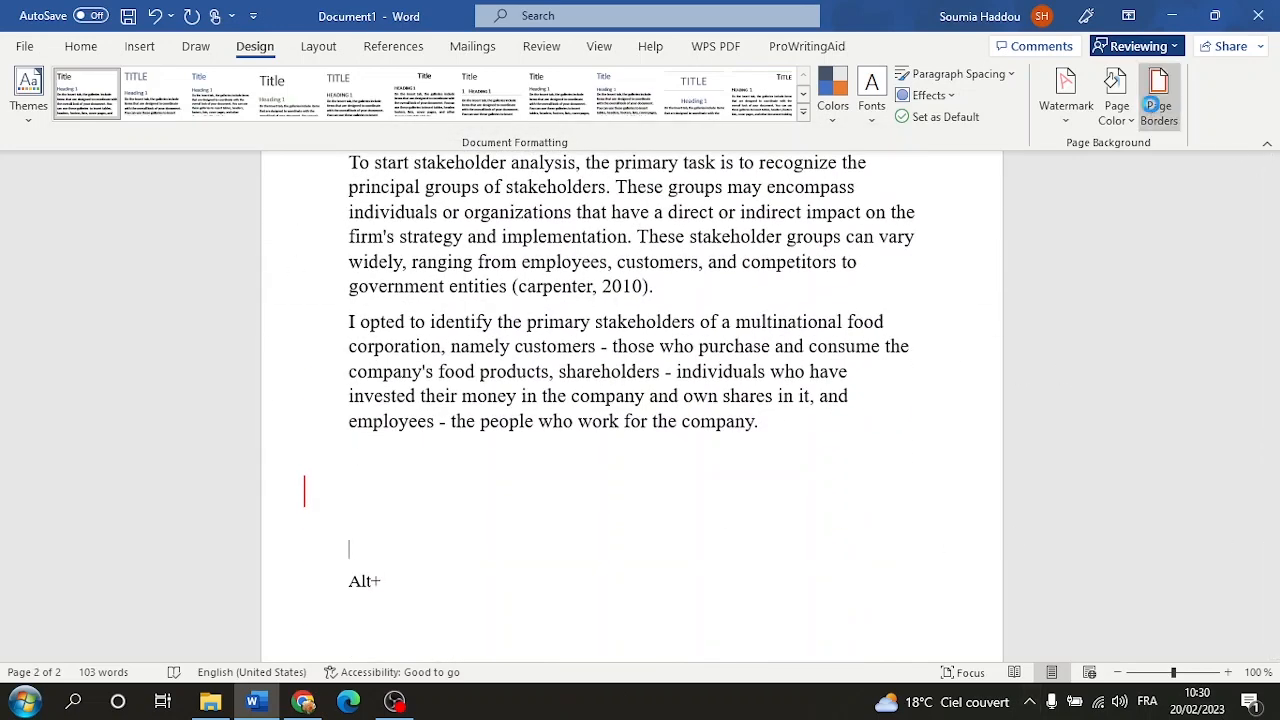
Apply a box page border in a thick-and-thin line style, 6 pt wide, to the whole document.
click(1158, 105)
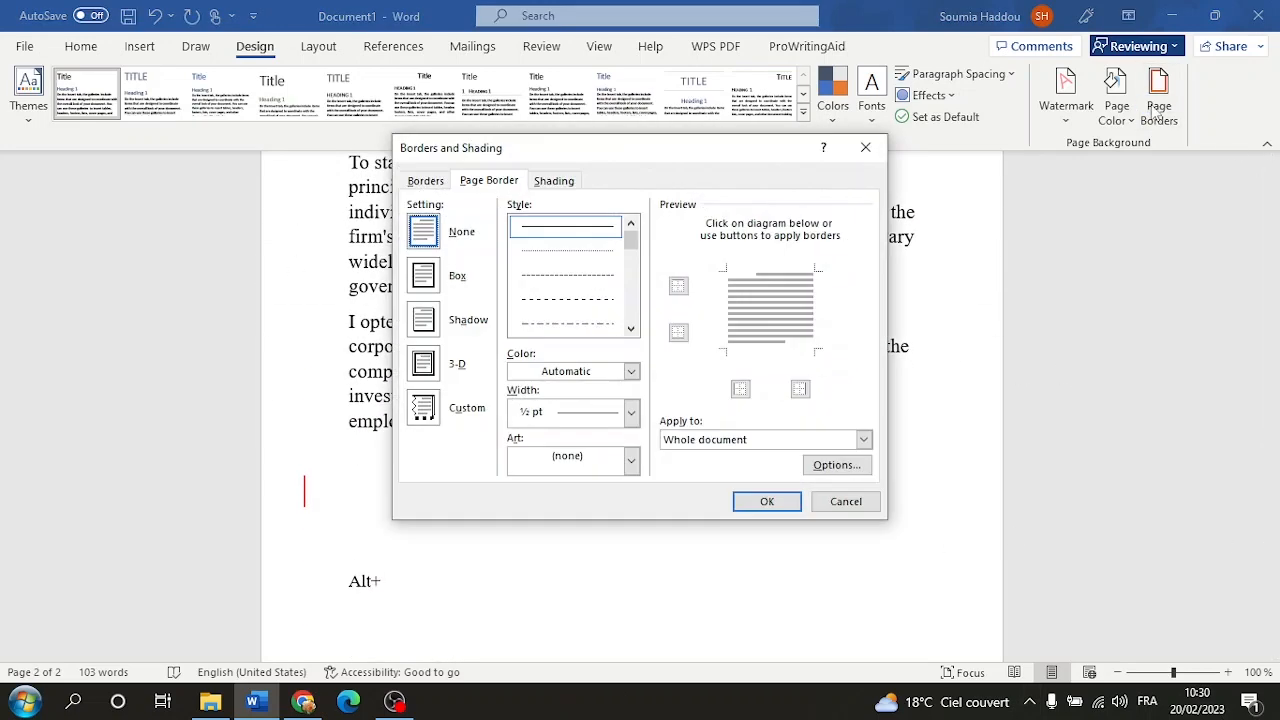
click(630, 328)
click(630, 328)
click(592, 254)
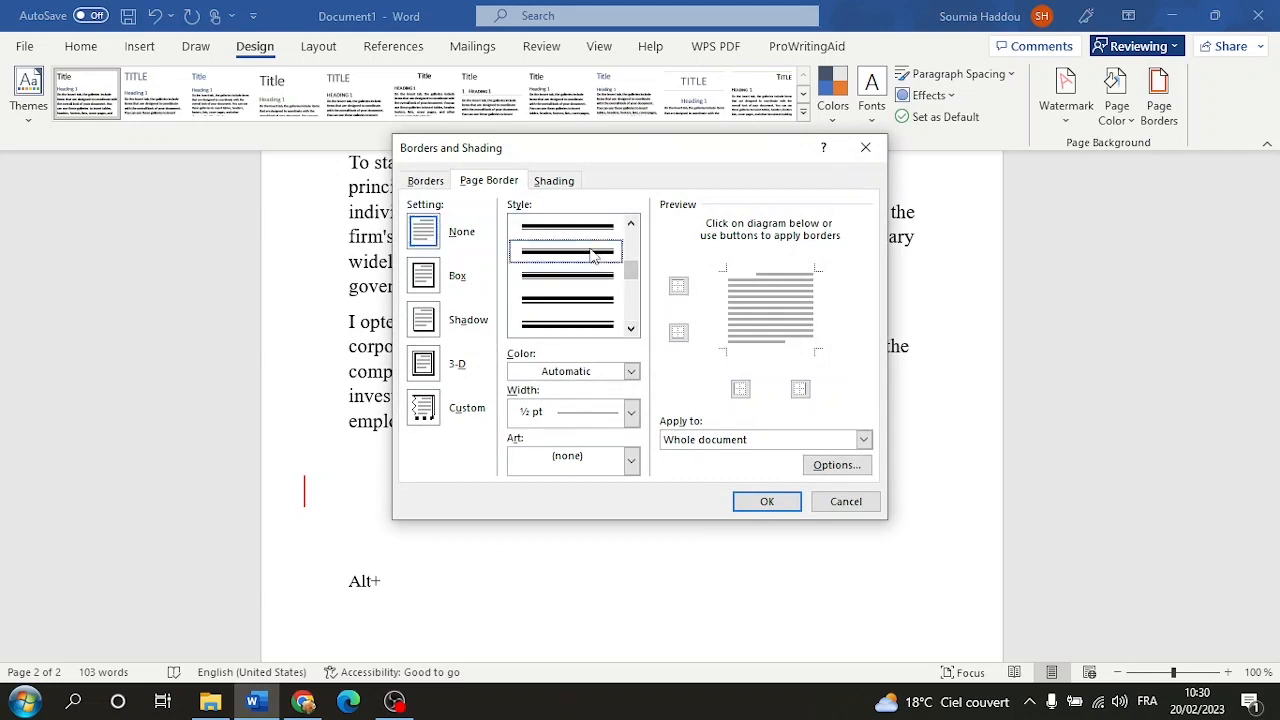
click(631, 413)
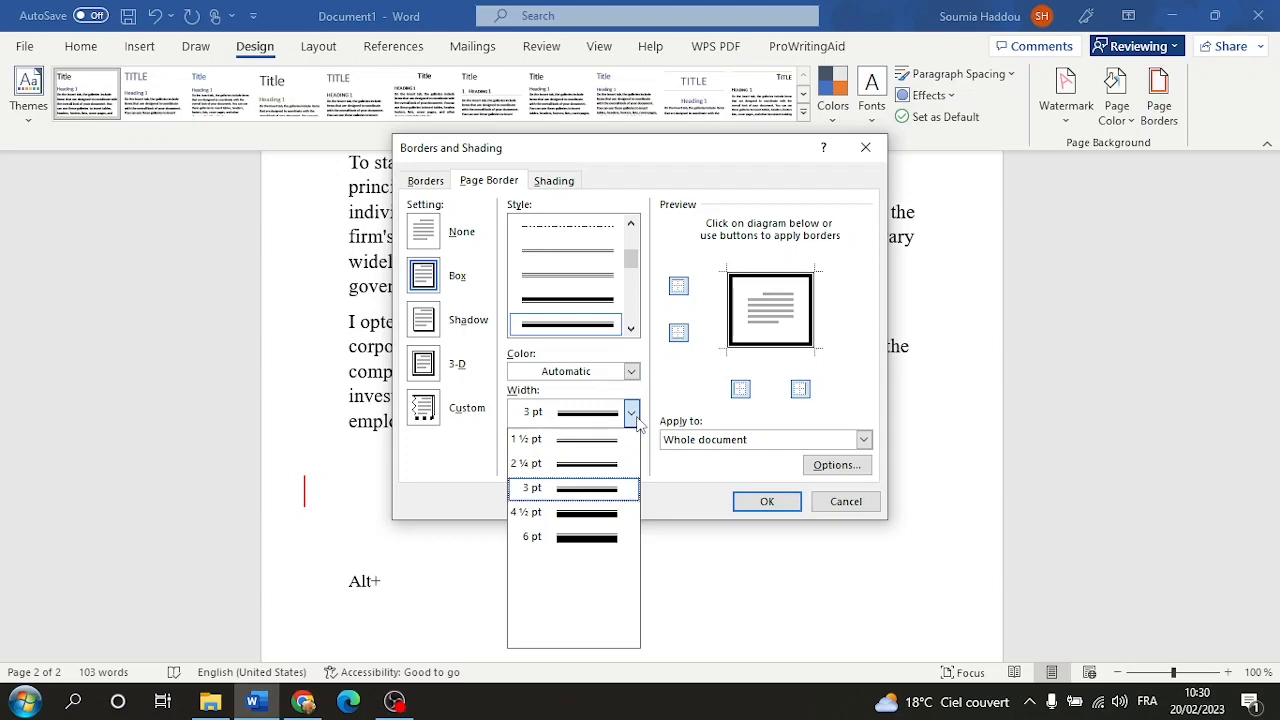
click(588, 540)
click(767, 501)
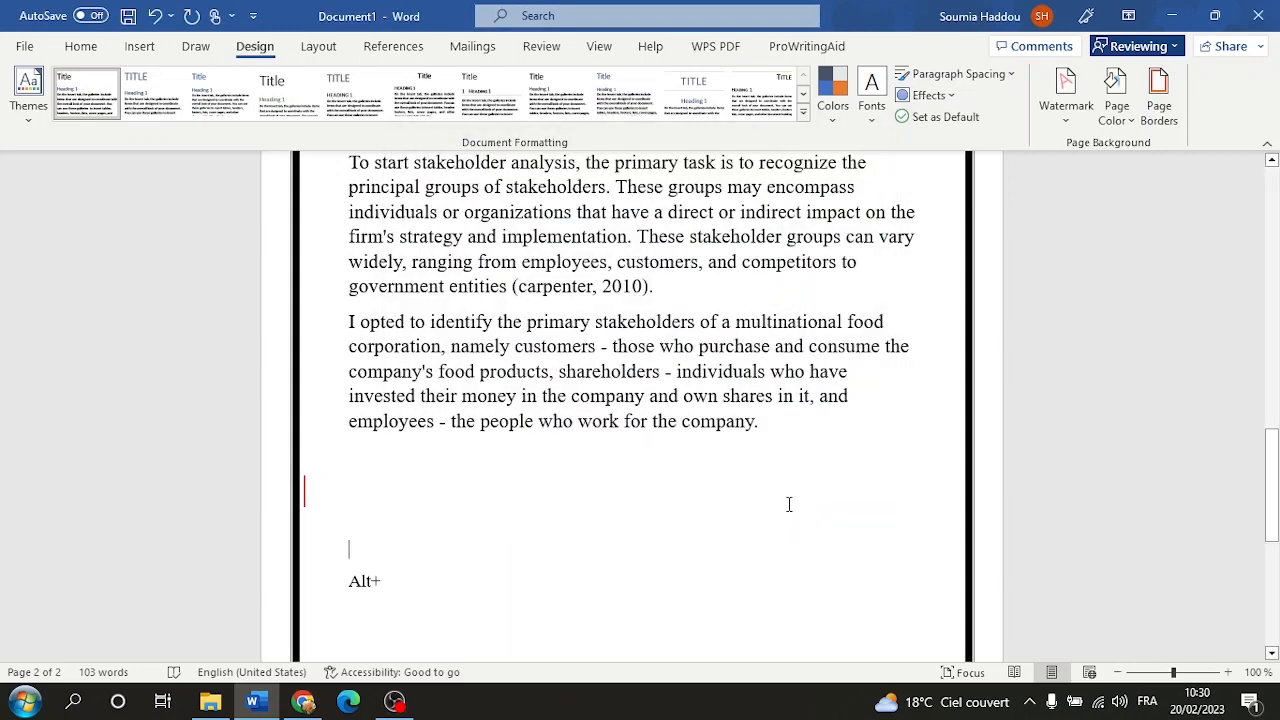
Change the page border's colour to blue and apply it to the whole document.
click(1159, 115)
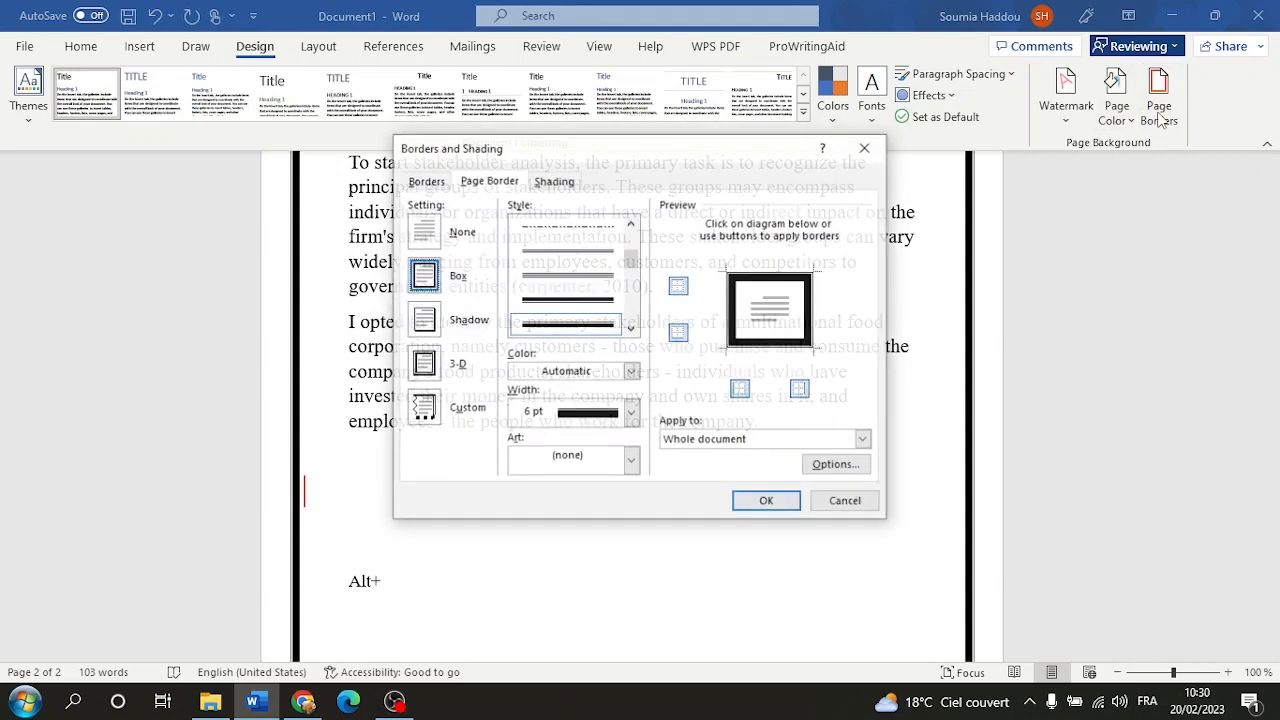
click(632, 371)
click(569, 449)
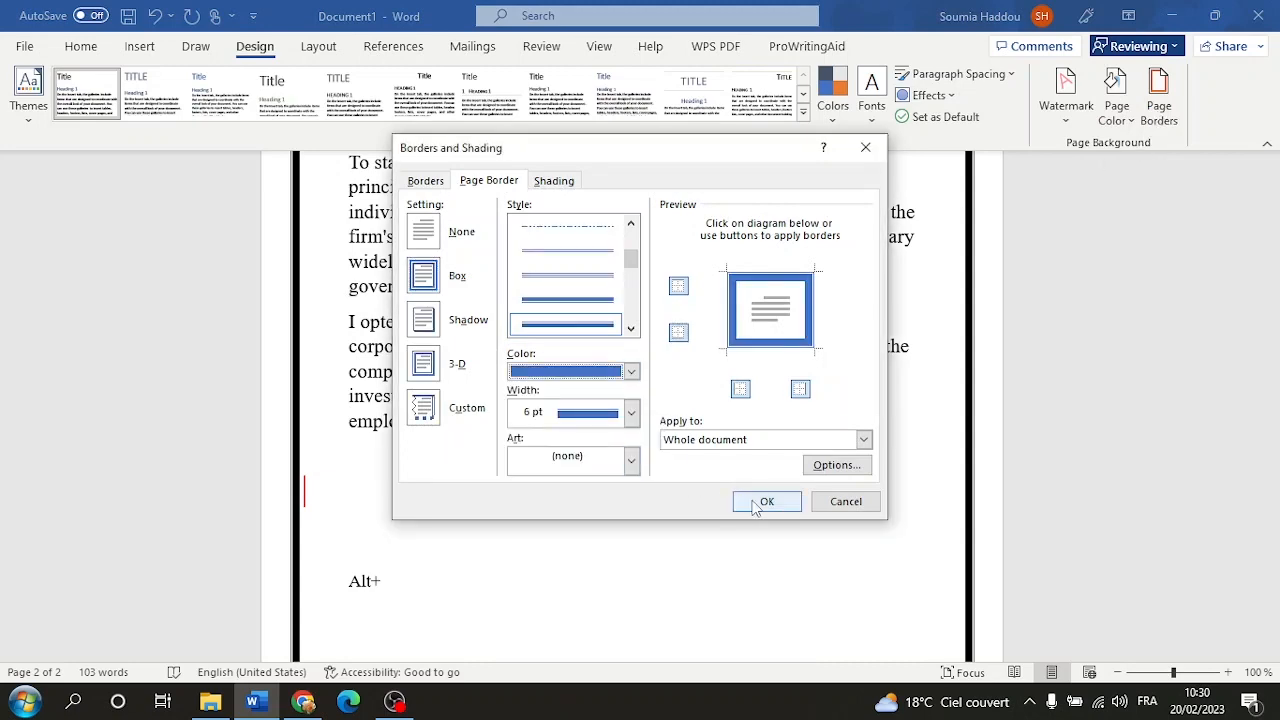
click(767, 501)
Apply an interlocking geometric art page border in black, 13 pt wide, to the whole document and look it over on both pages.
click(1117, 108)
click(1157, 112)
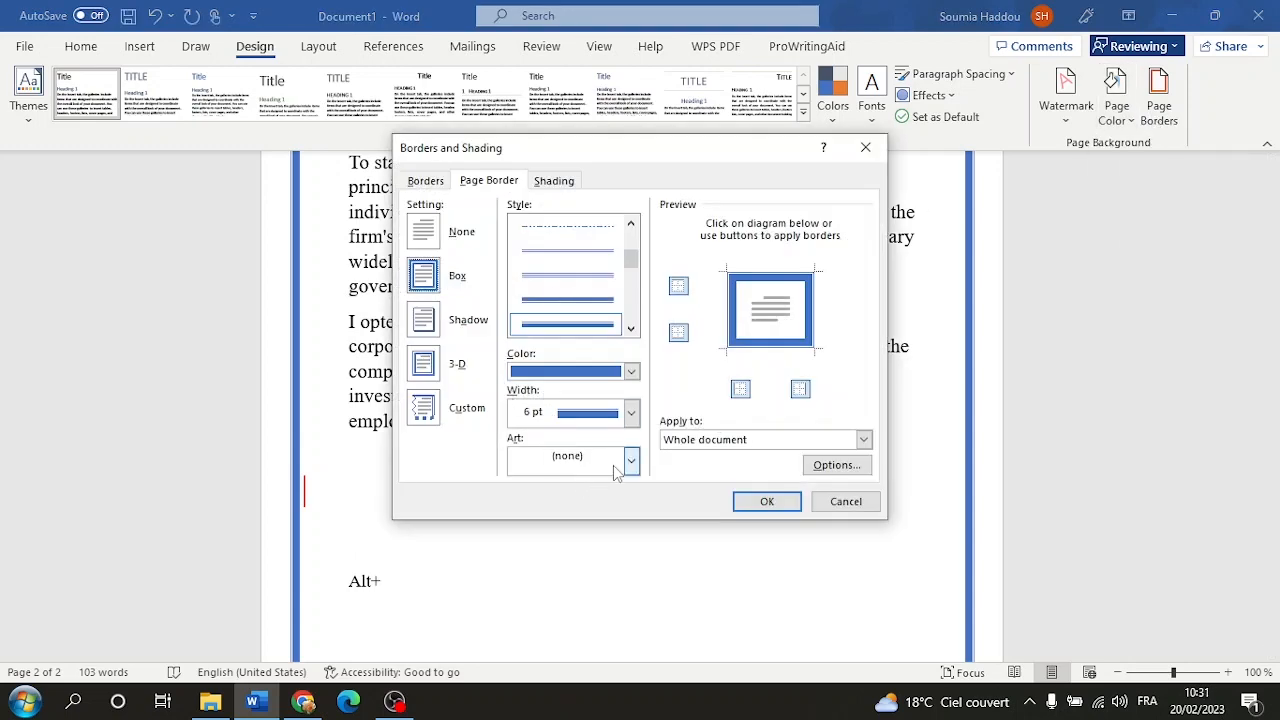
click(630, 462)
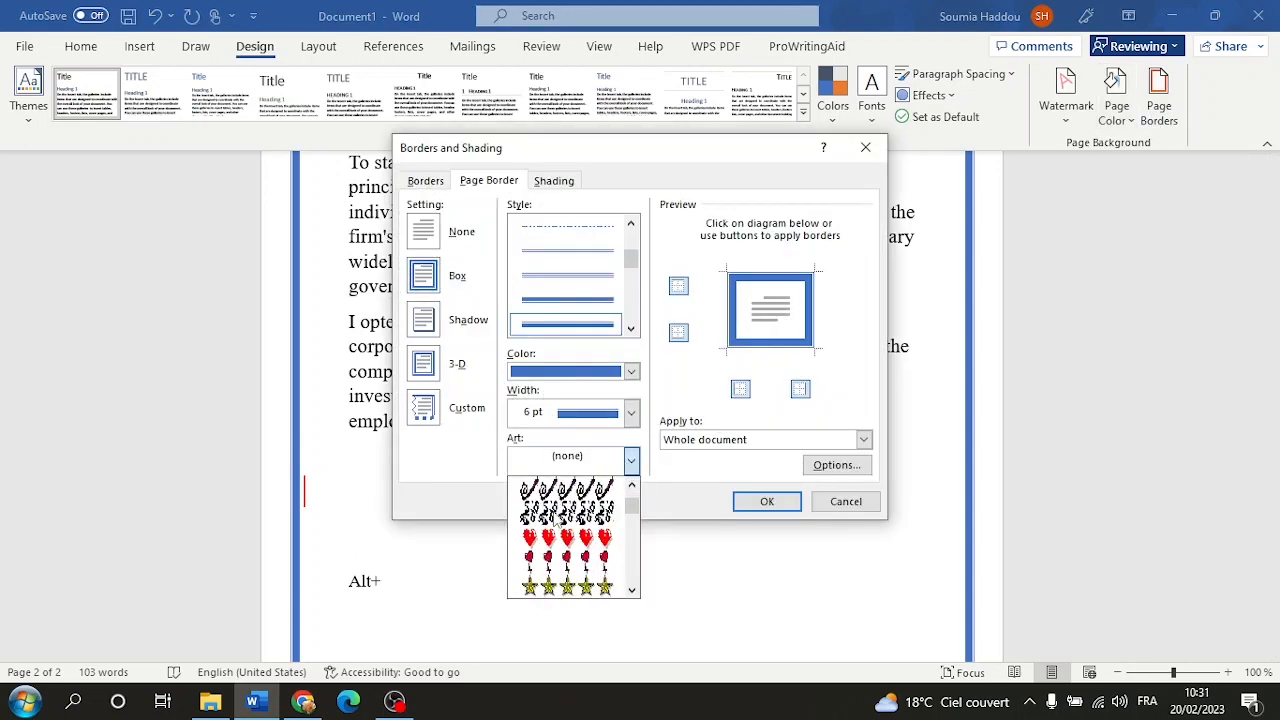
scroll(556, 518, down, 5)
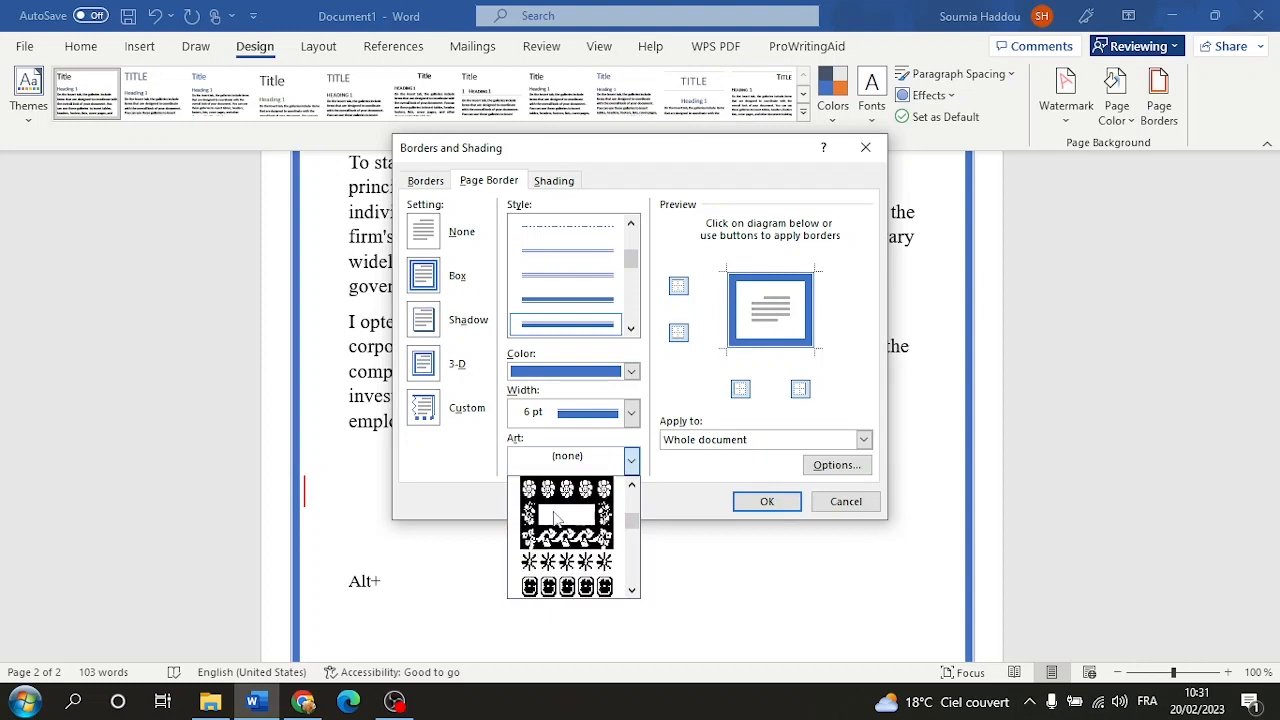
scroll(556, 518, down, 5)
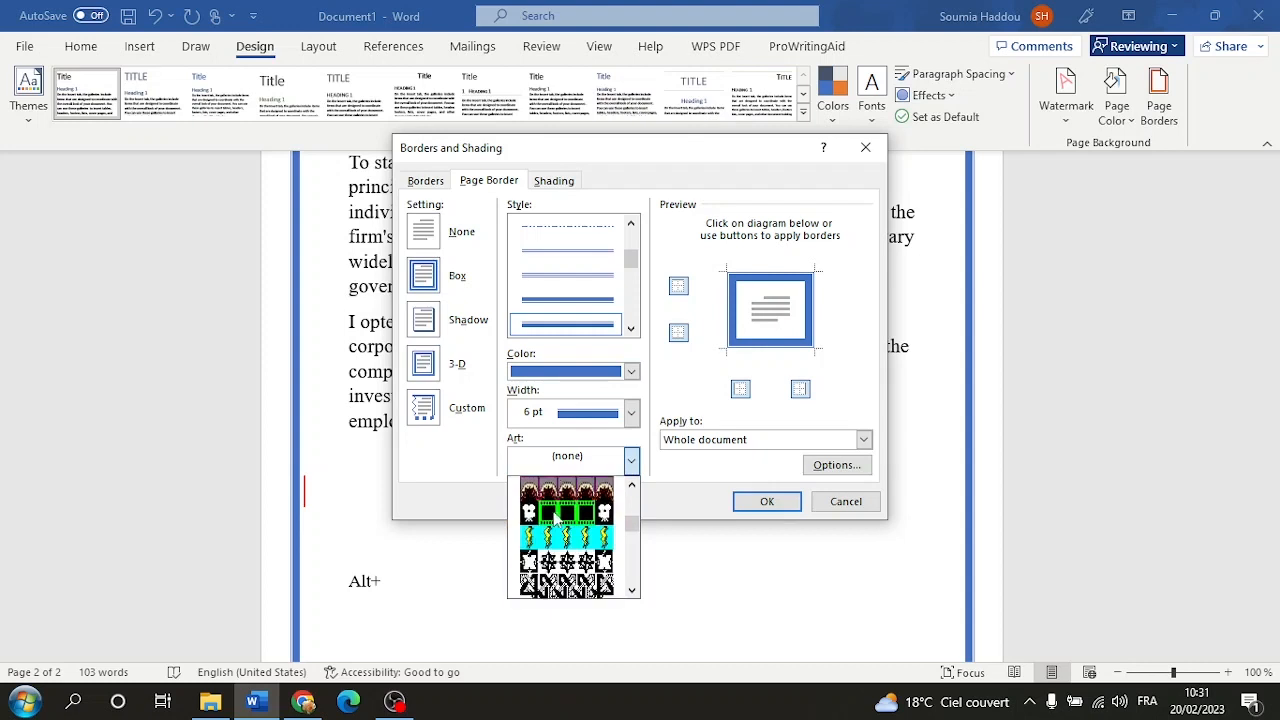
click(565, 538)
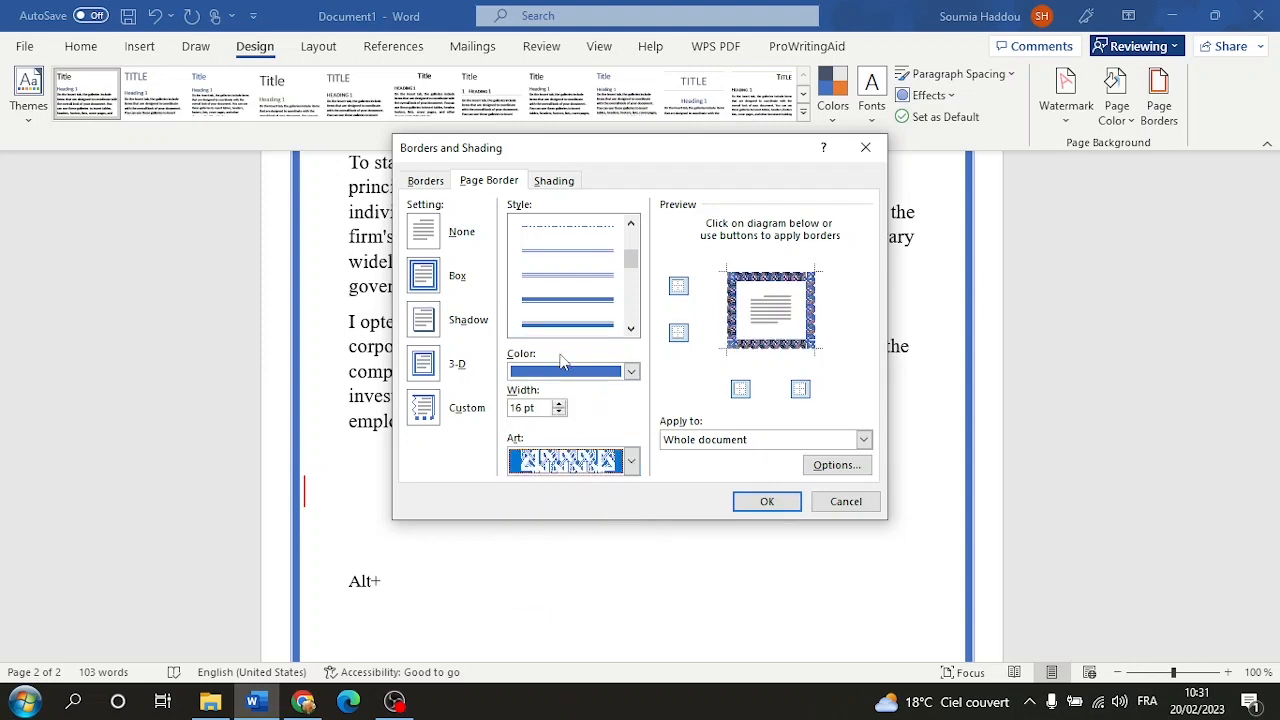
click(630, 371)
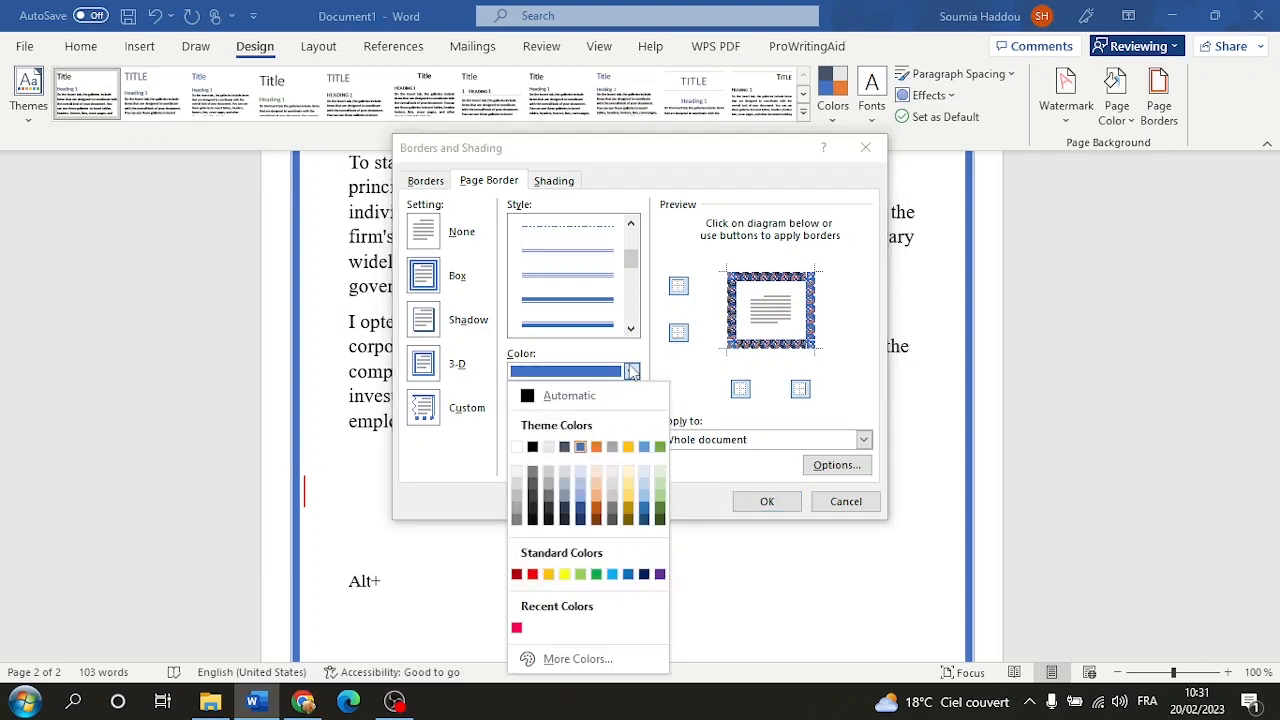
click(532, 446)
click(560, 413)
click(560, 413)
click(560, 413)
click(766, 501)
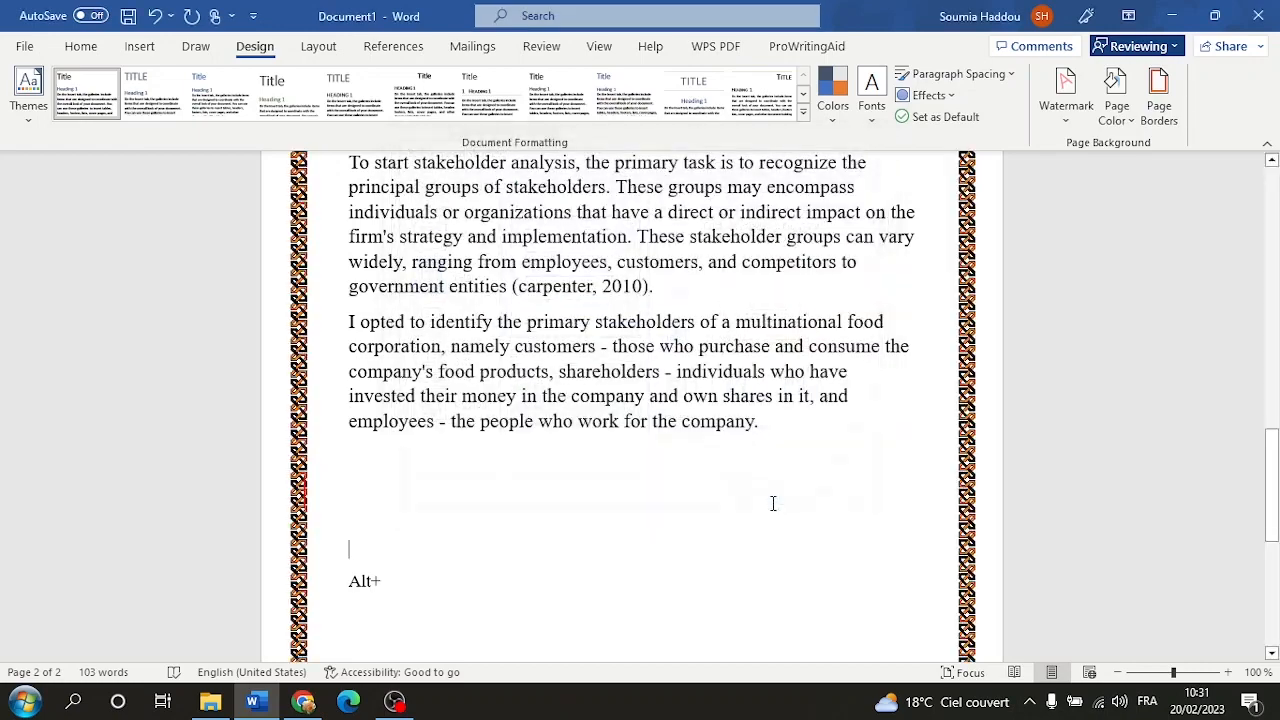
scroll(934, 420, up, 5)
scroll(394, 503, down, 8)
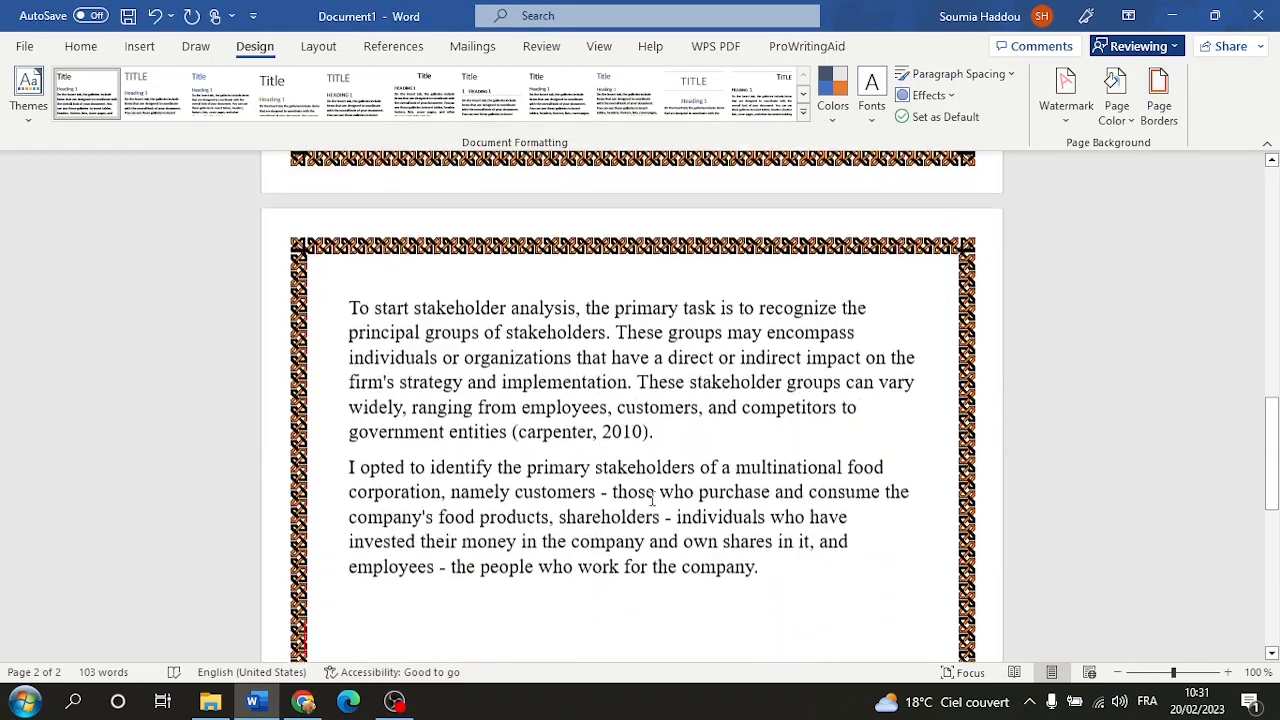
Replace the page border art with black music notes, 16 pt wide, on the whole document.
click(1158, 100)
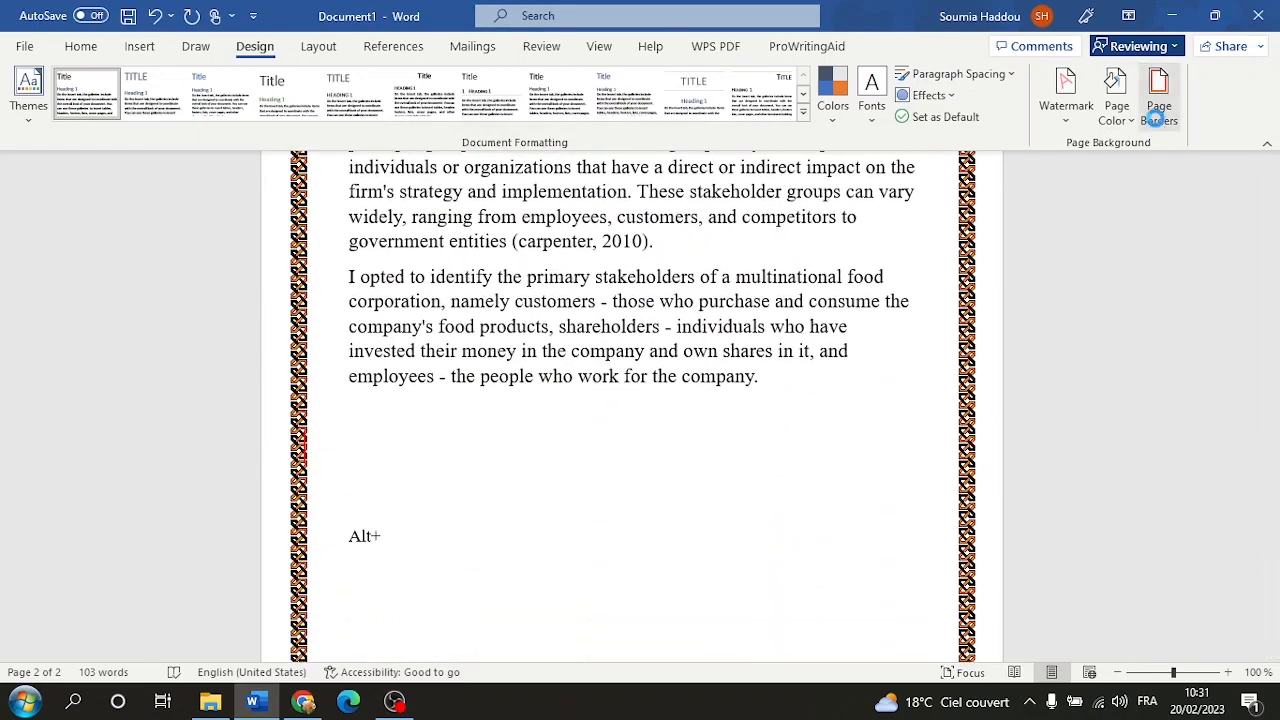
click(631, 461)
scroll(580, 548, down, 5)
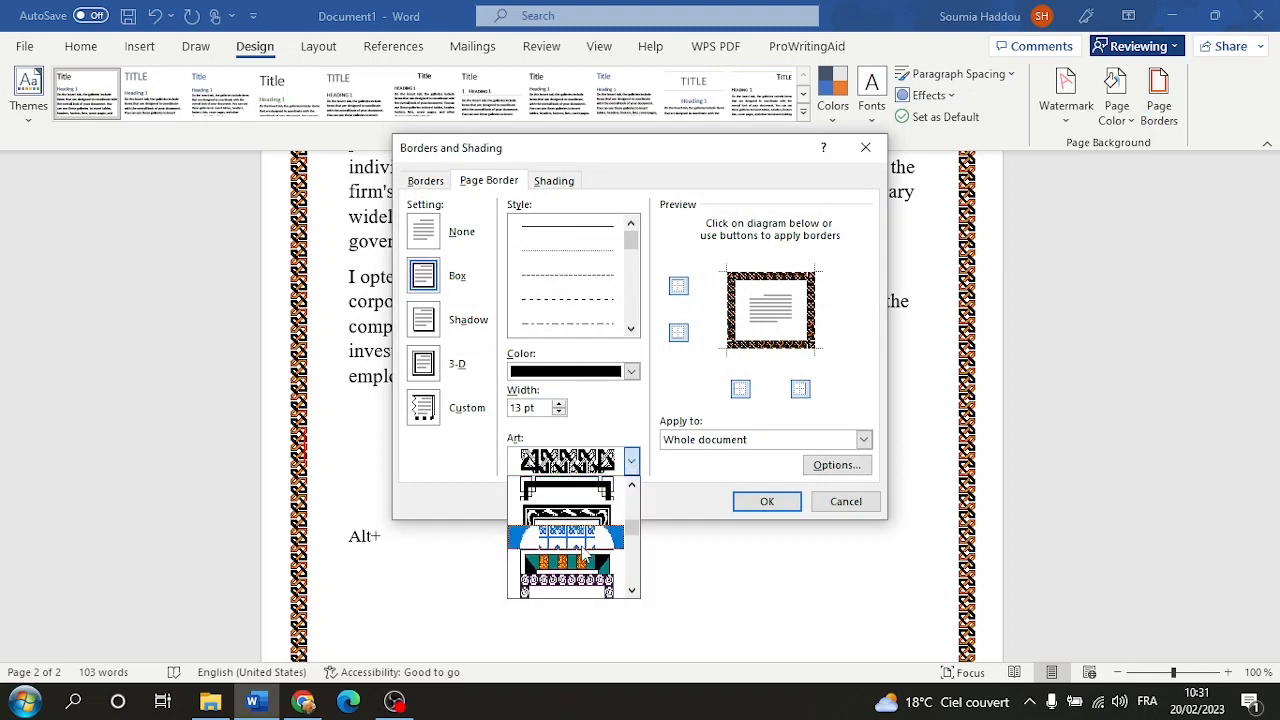
scroll(582, 550, down, 4)
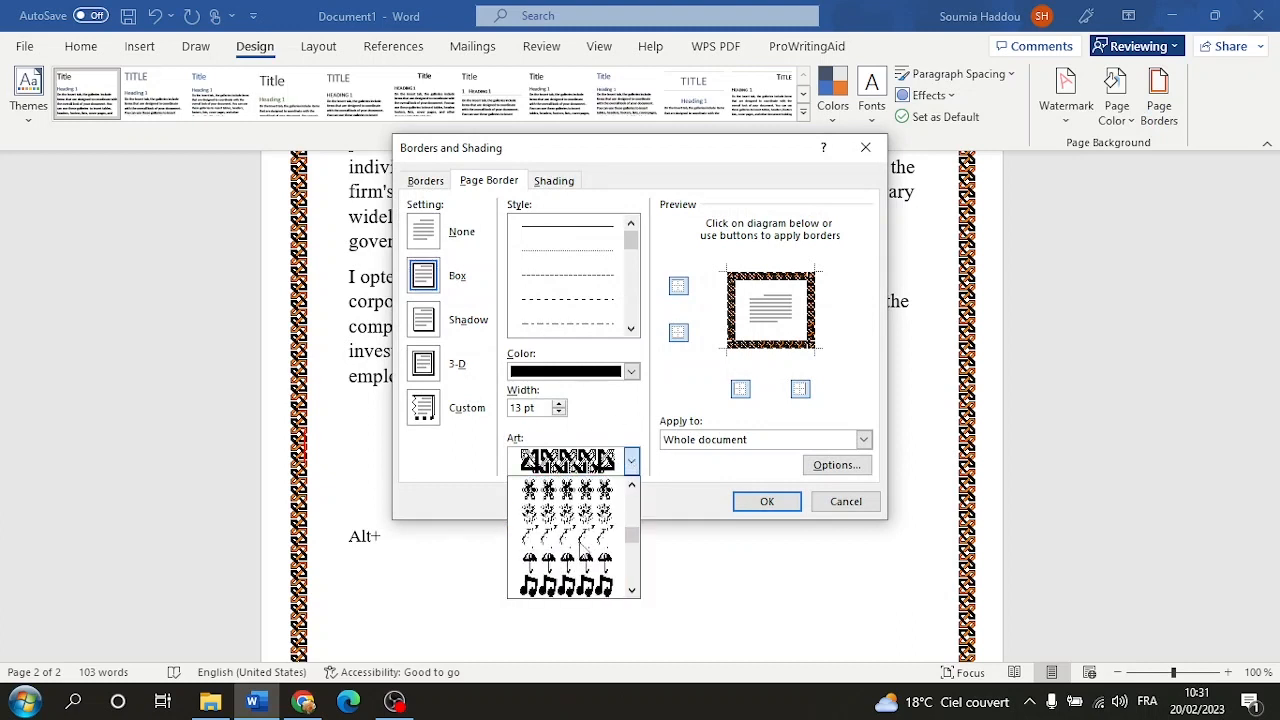
click(531, 565)
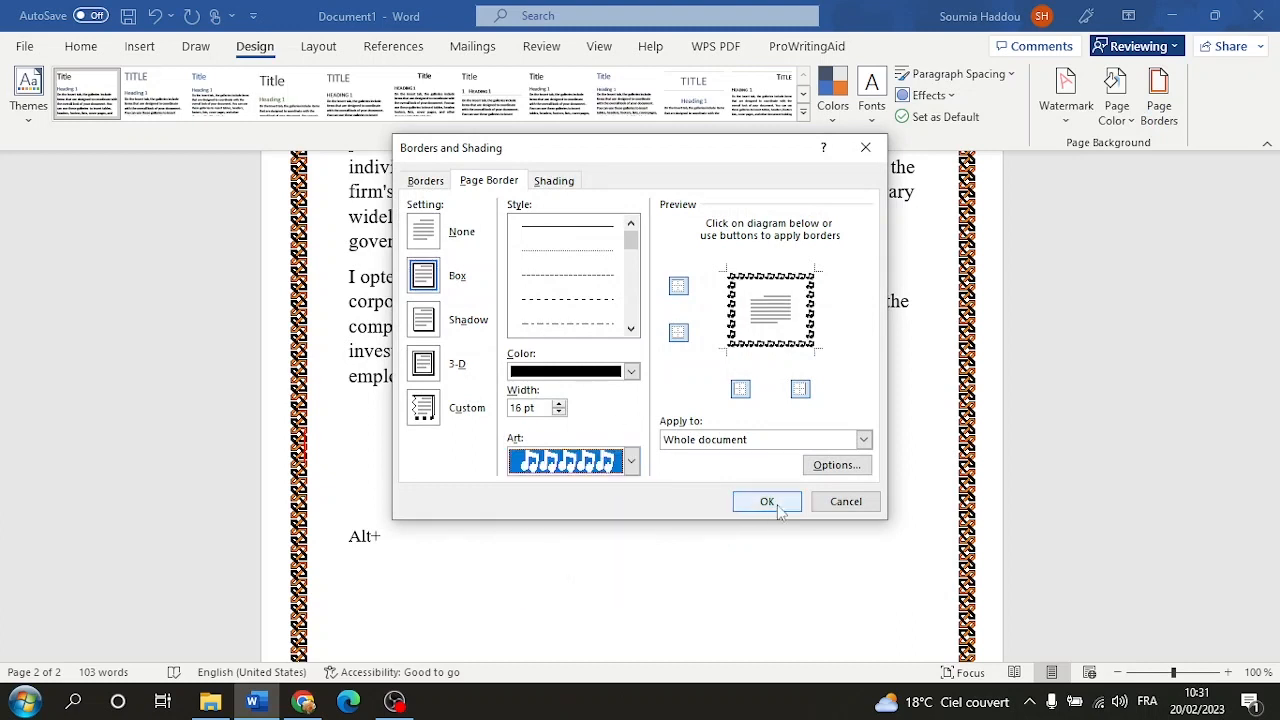
click(767, 502)
scroll(771, 506, up, 4)
scroll(771, 506, down, 3)
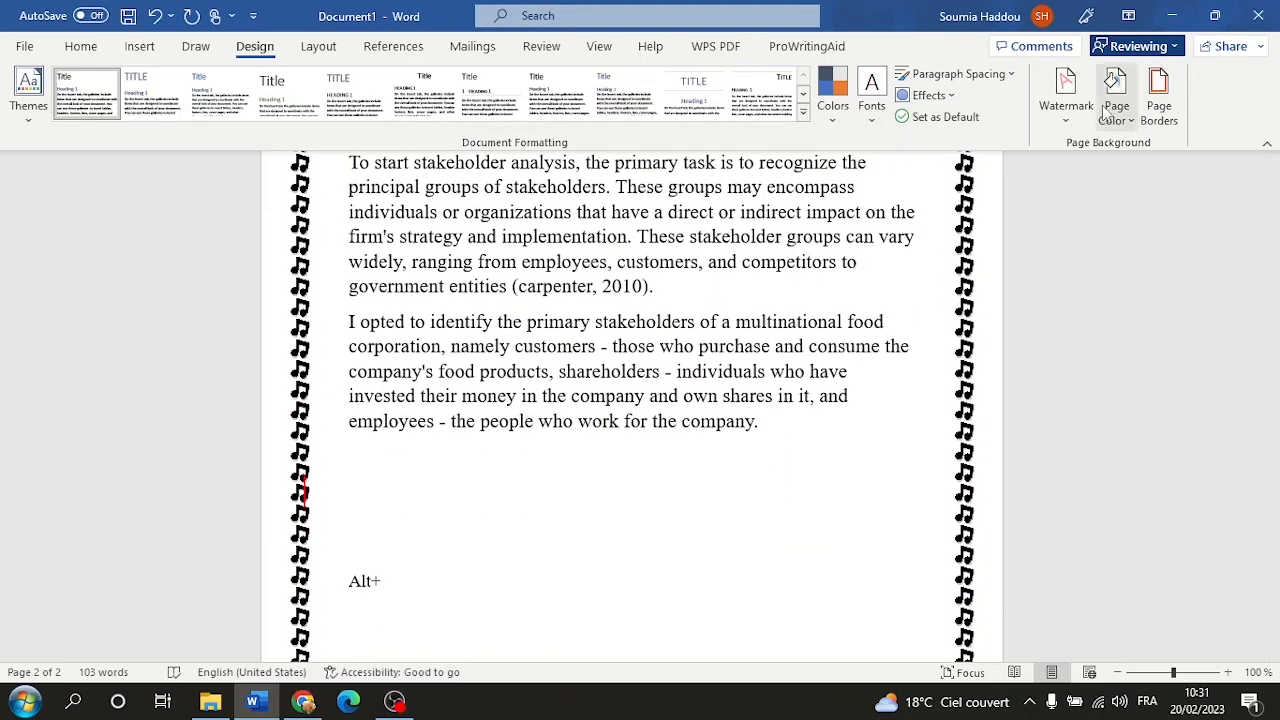
click(1153, 121)
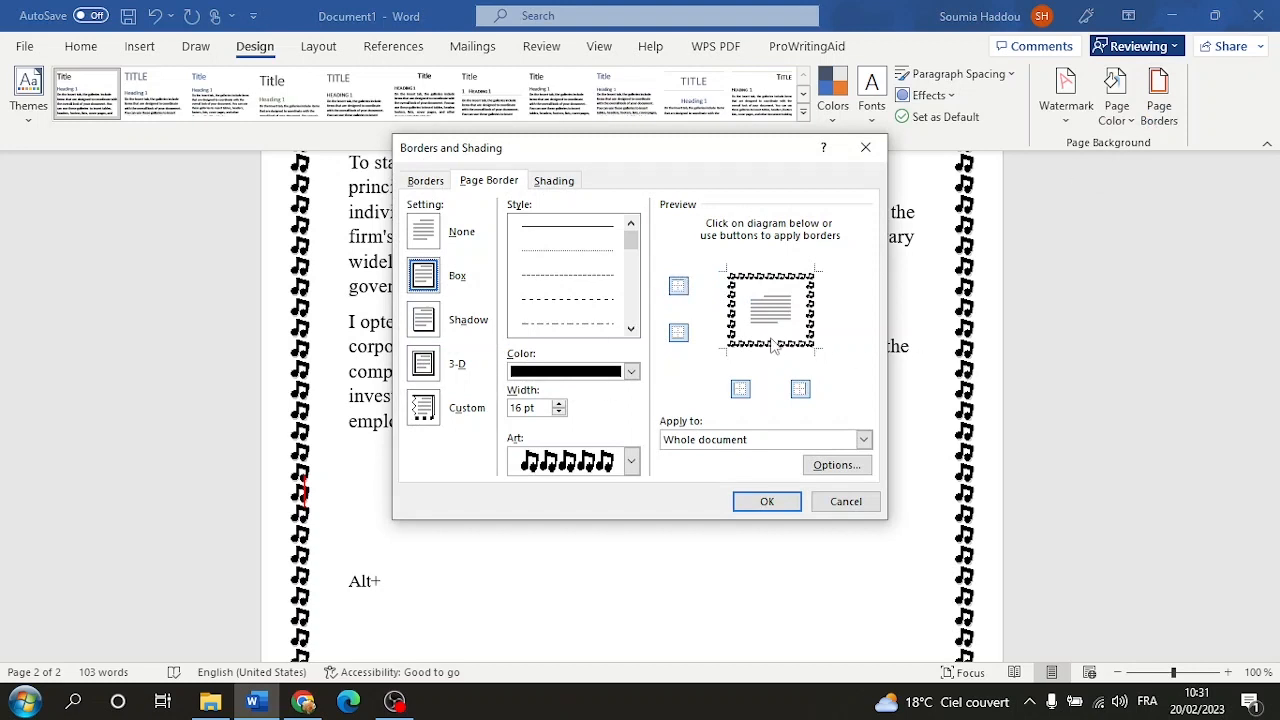
click(426, 181)
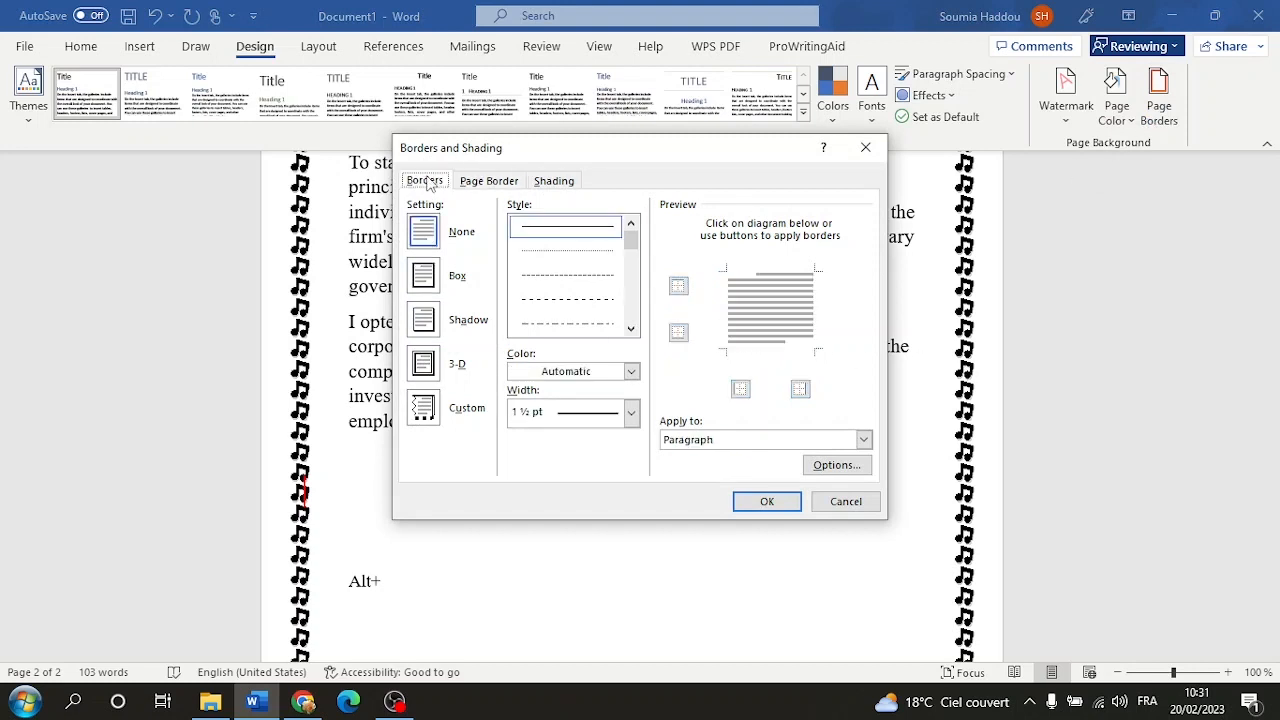
click(766, 501)
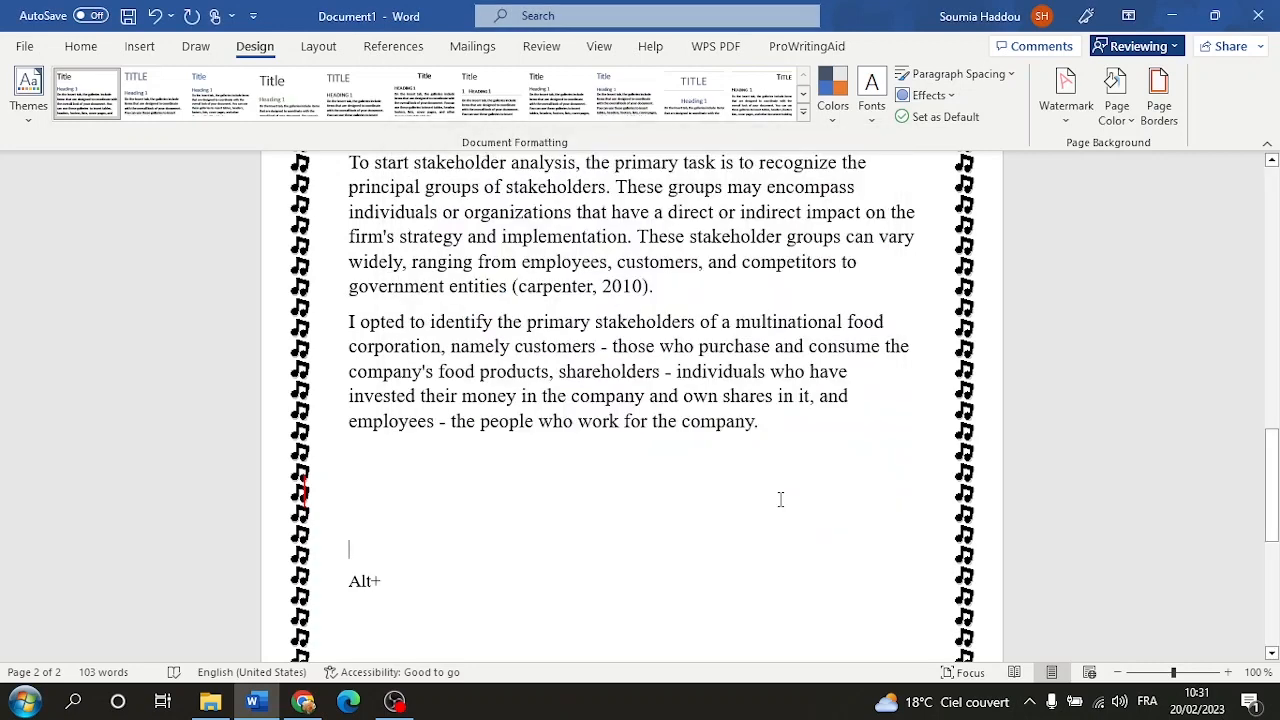
Select the two stakeholder paragraphs on the second page and enclose them in a box paragraph border with a triple-line style.
scroll(778, 499, up, 3)
scroll(774, 497, up, 1)
drag(349, 388, 809, 575)
click(1172, 90)
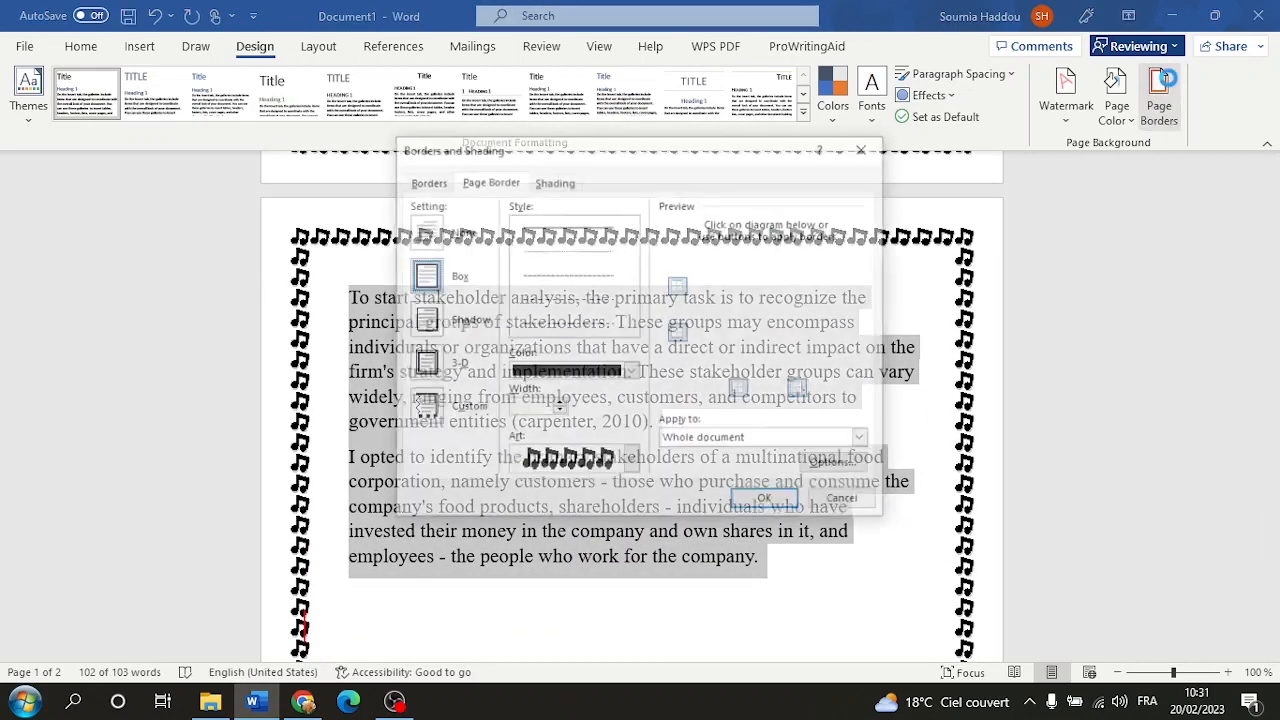
click(426, 182)
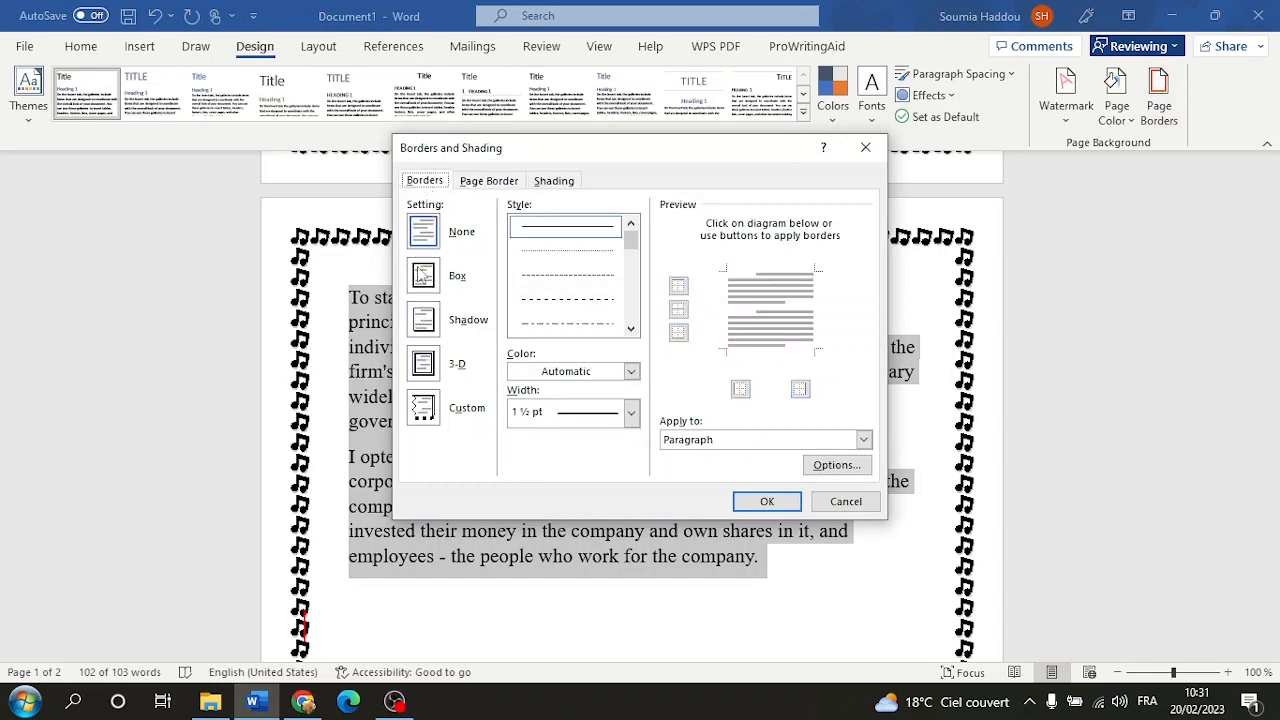
click(425, 322)
click(426, 278)
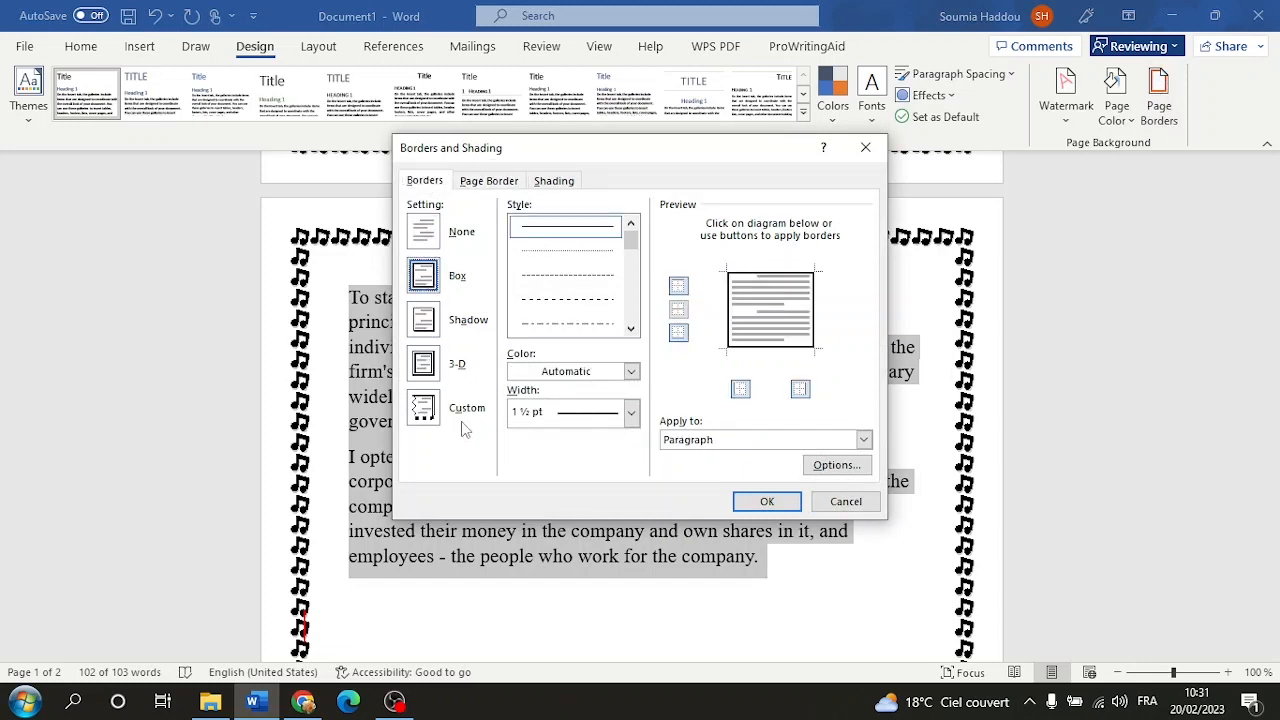
scroll(613, 308, down, 3)
scroll(573, 270, up, 1)
click(575, 255)
click(766, 502)
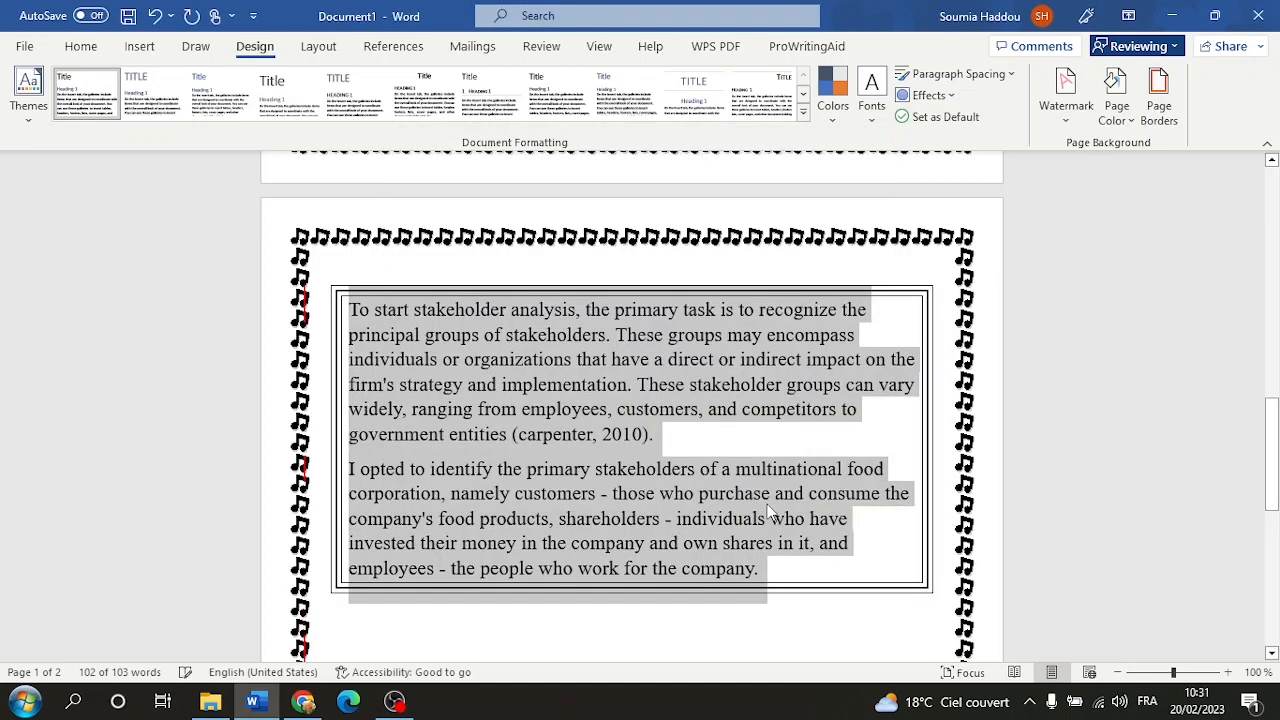
click(709, 614)
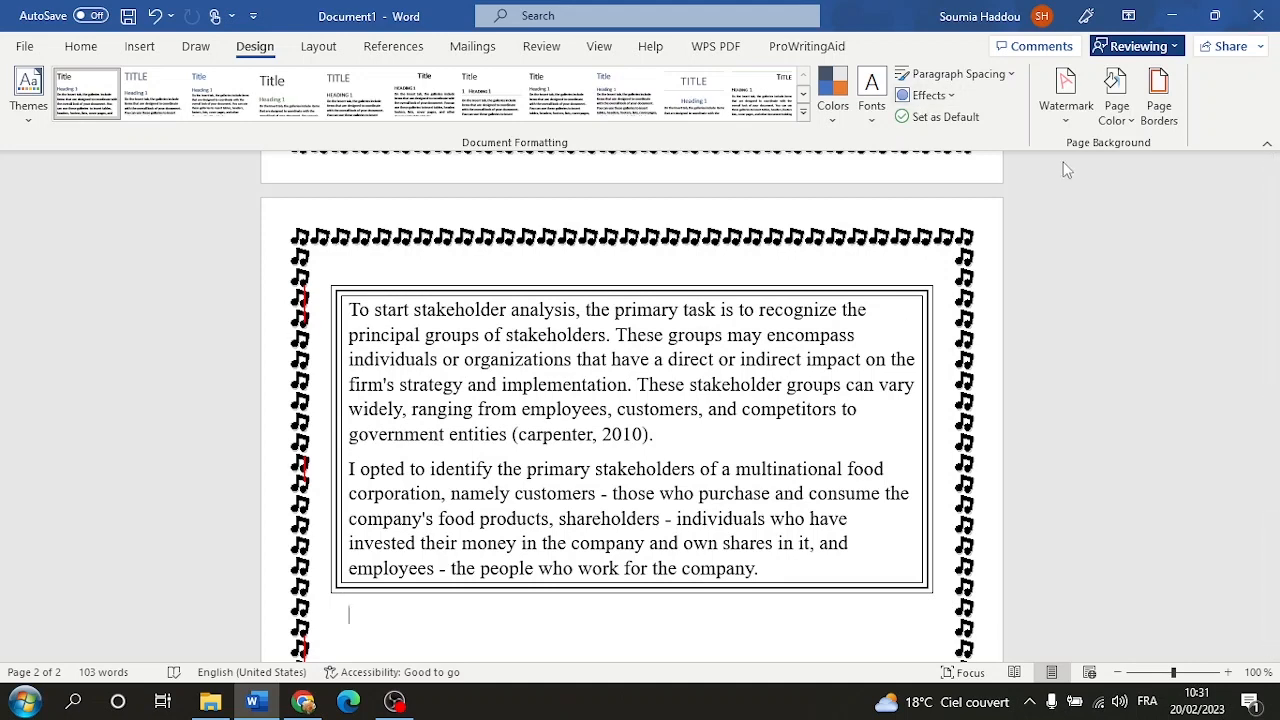
Undo the paragraph border and all the page border changes until the document has no borders.
click(155, 16)
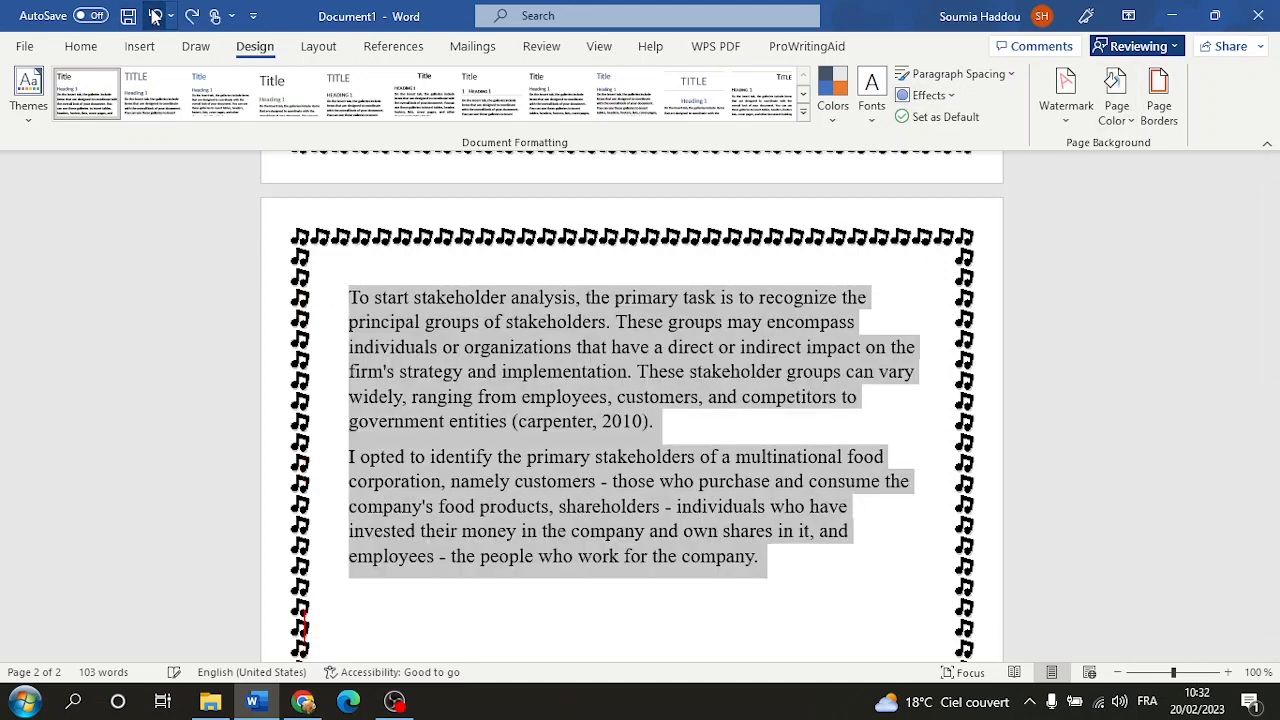
click(155, 16)
click(155, 16)
click(155, 16)
click(155, 16)
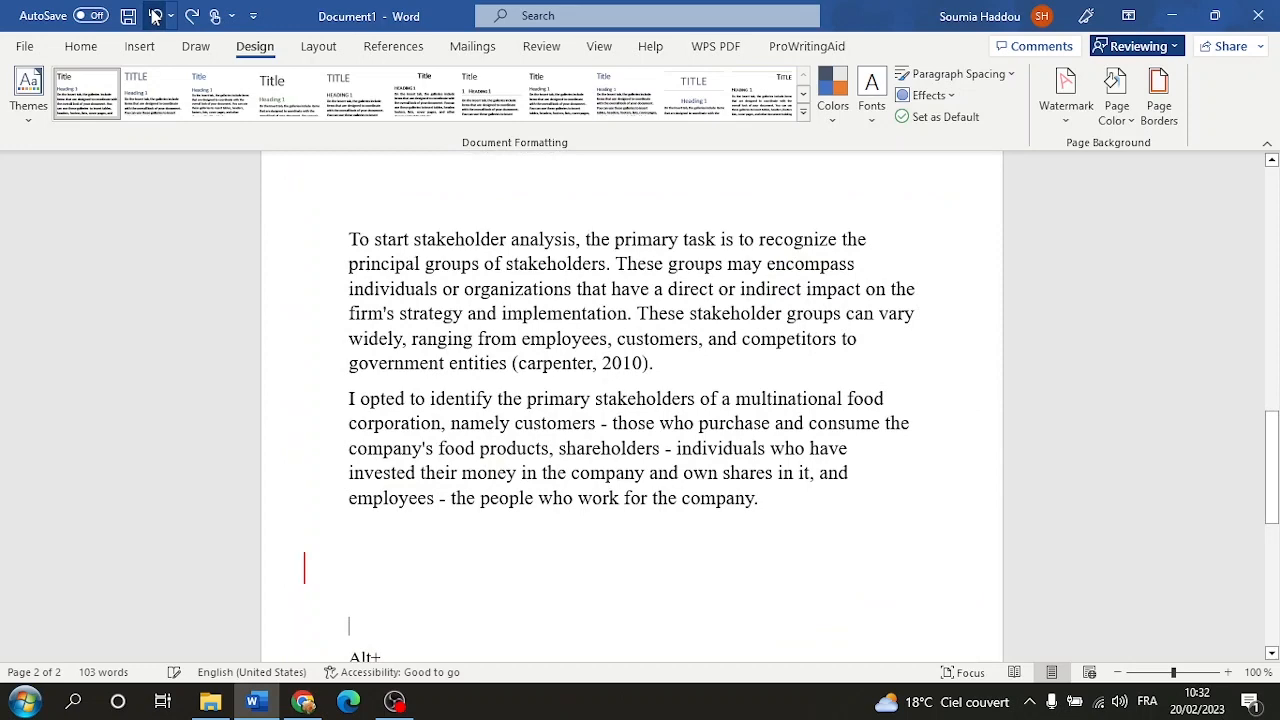
scroll(419, 305, up, 3)
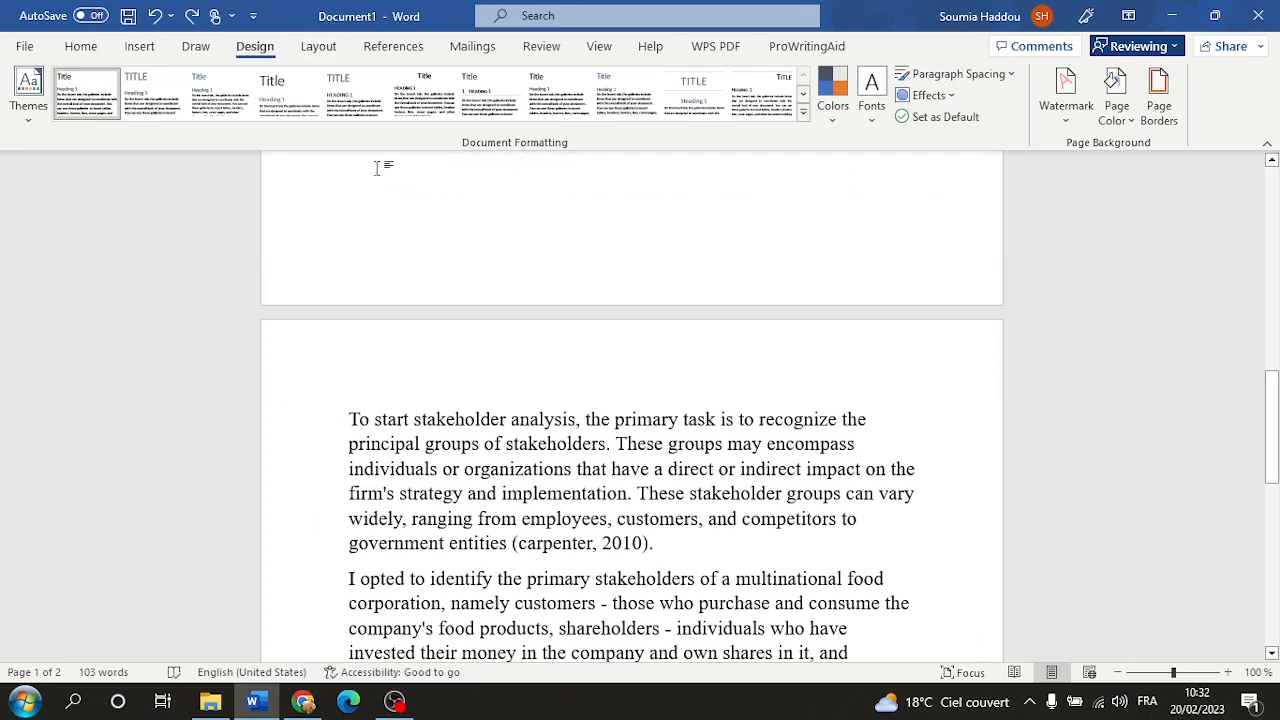
Look over the available Layout commands and the References commands.
click(330, 46)
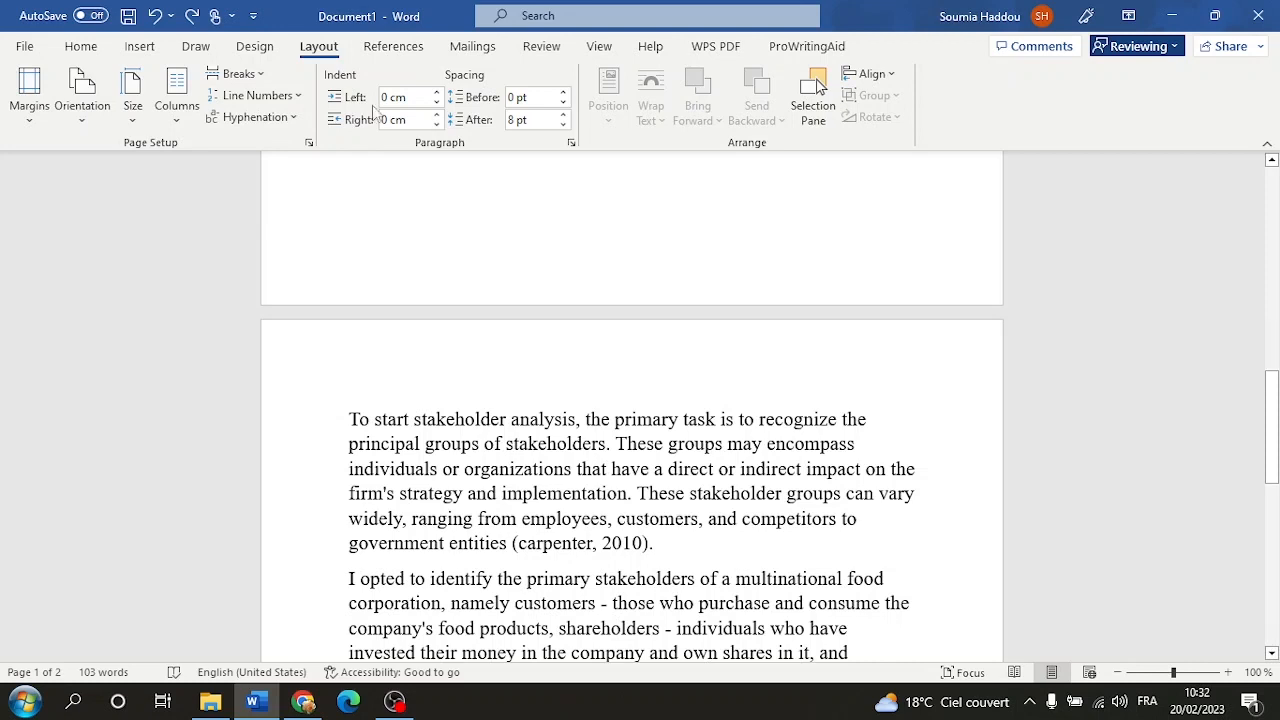
click(391, 47)
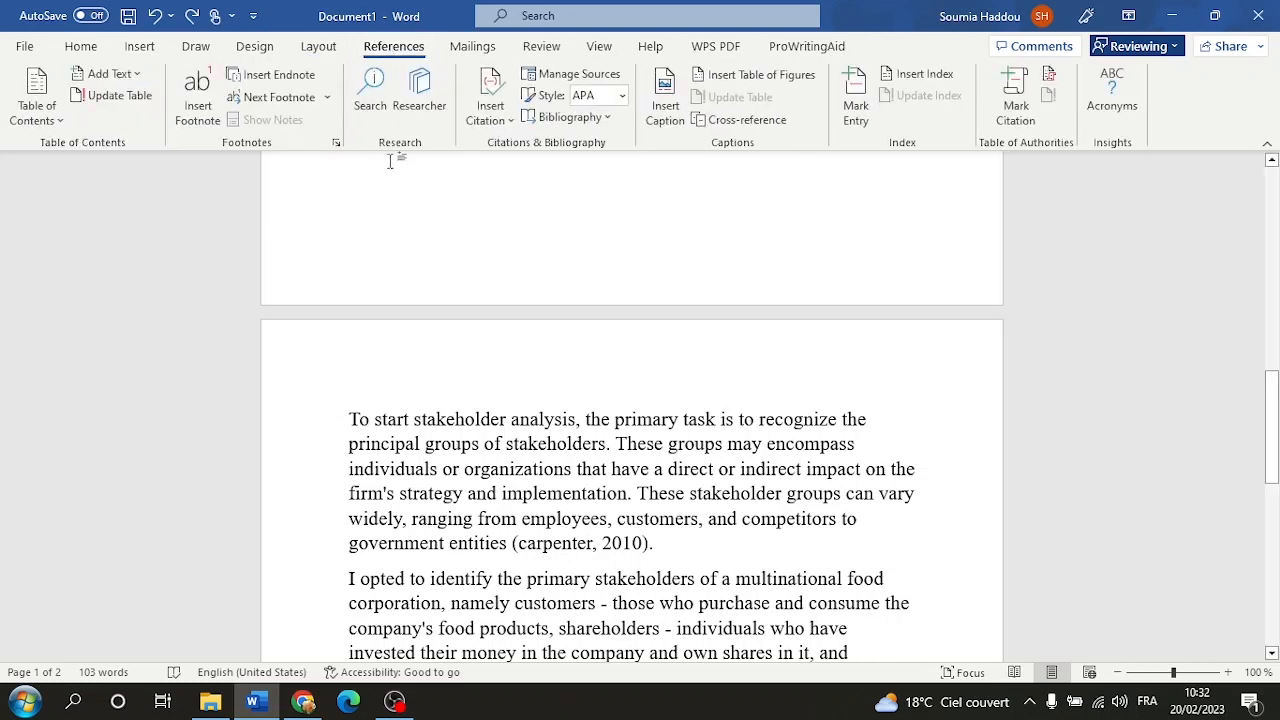
Delete the stray "Alt+" text below the last paragraph on the second page.
scroll(296, 392, down, 5)
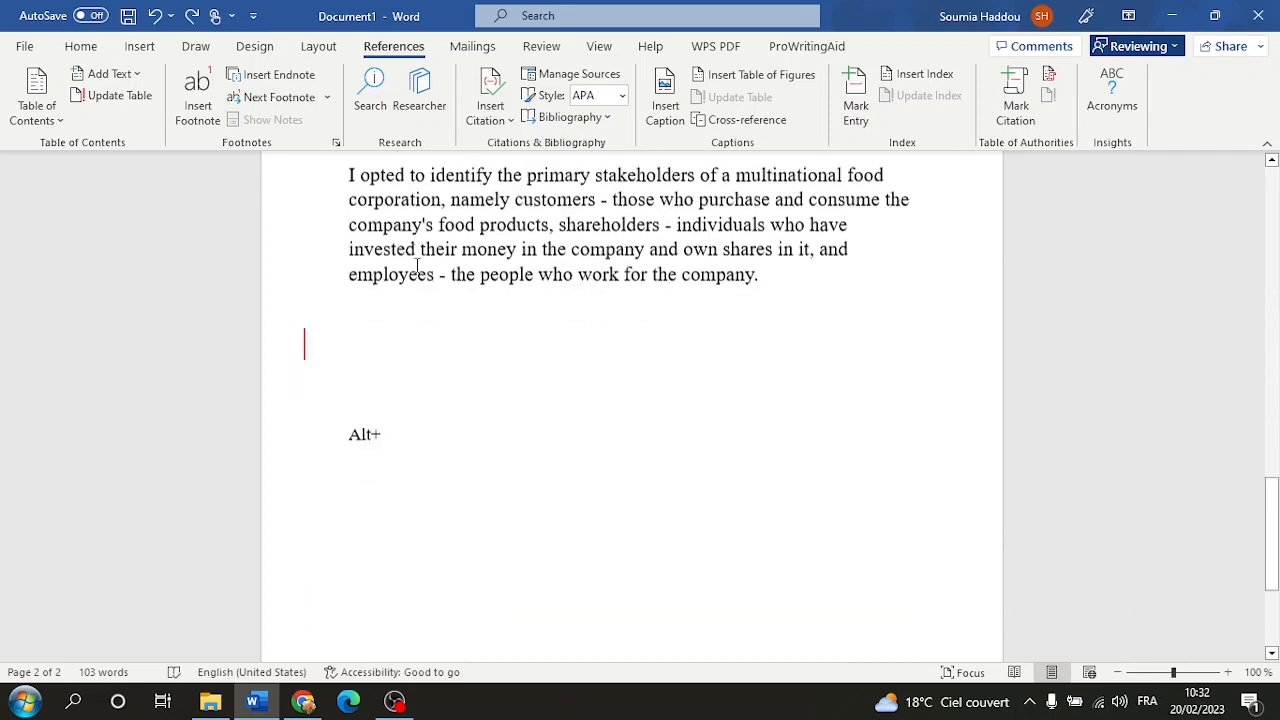
double_click(364, 338)
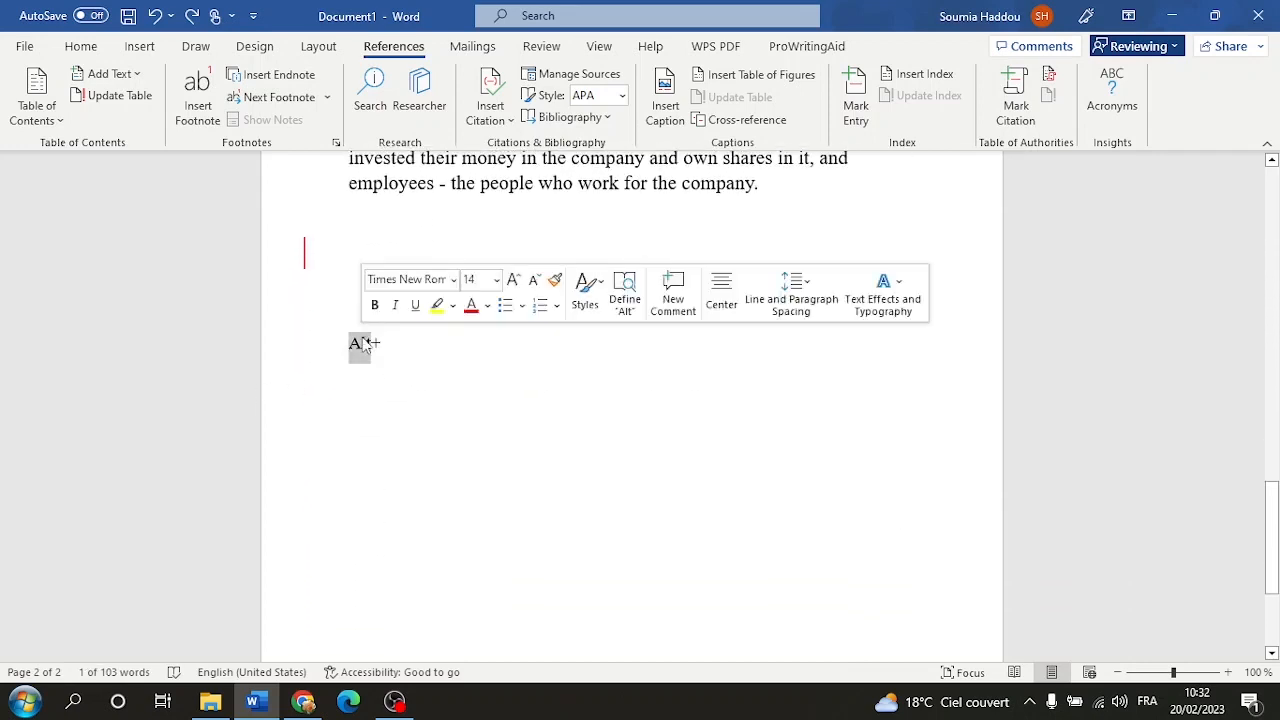
key(Return)
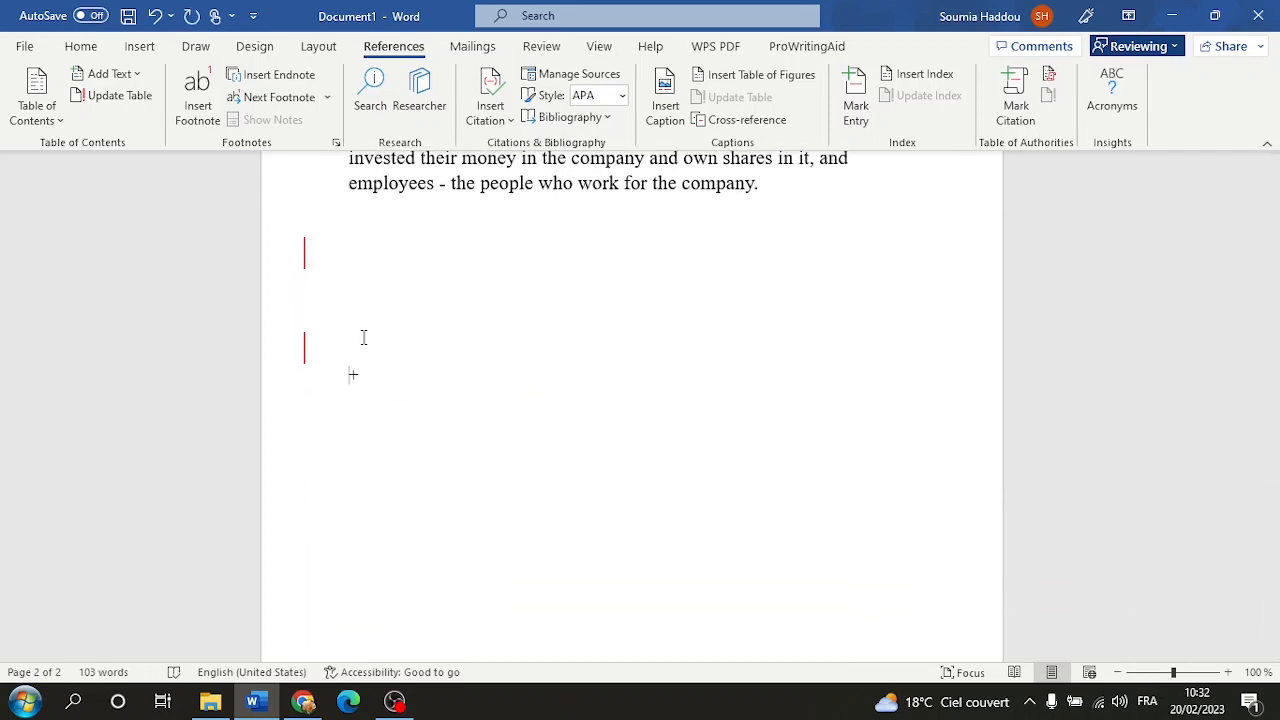
double_click(343, 381)
key(BackSpace)
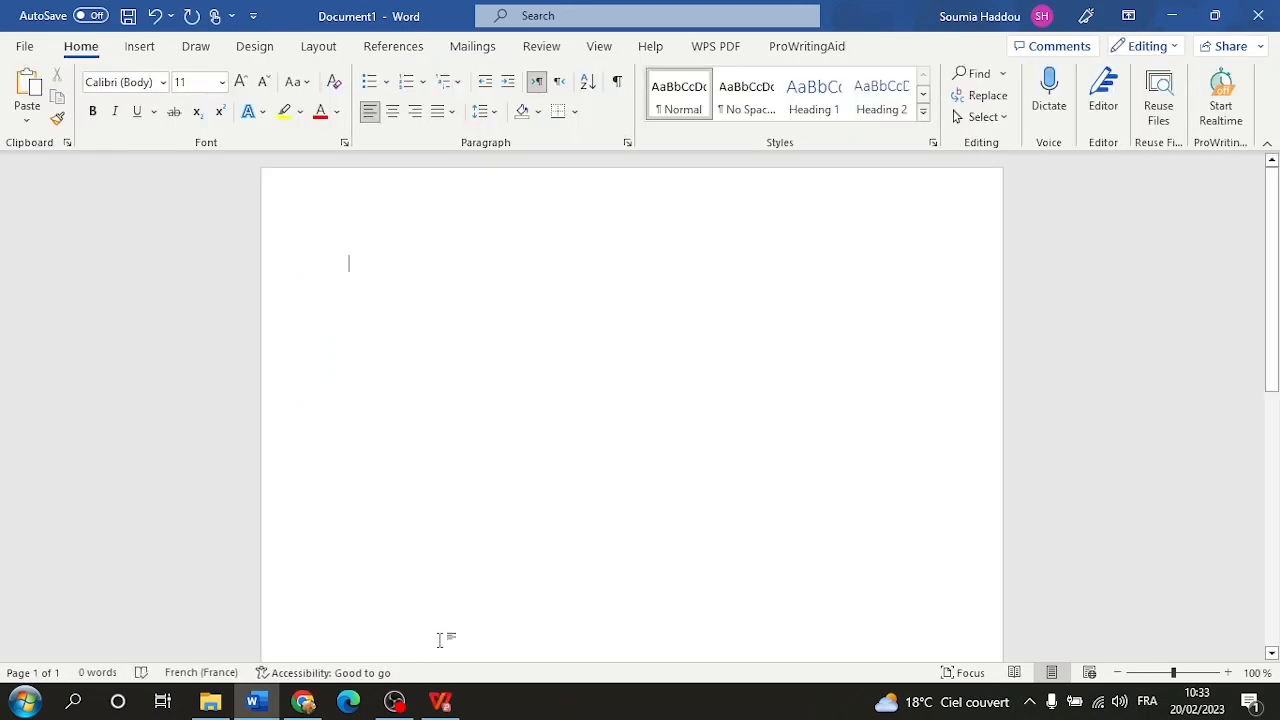
Examine the available citation styles and the other referencing tools in the blank document.
click(404, 50)
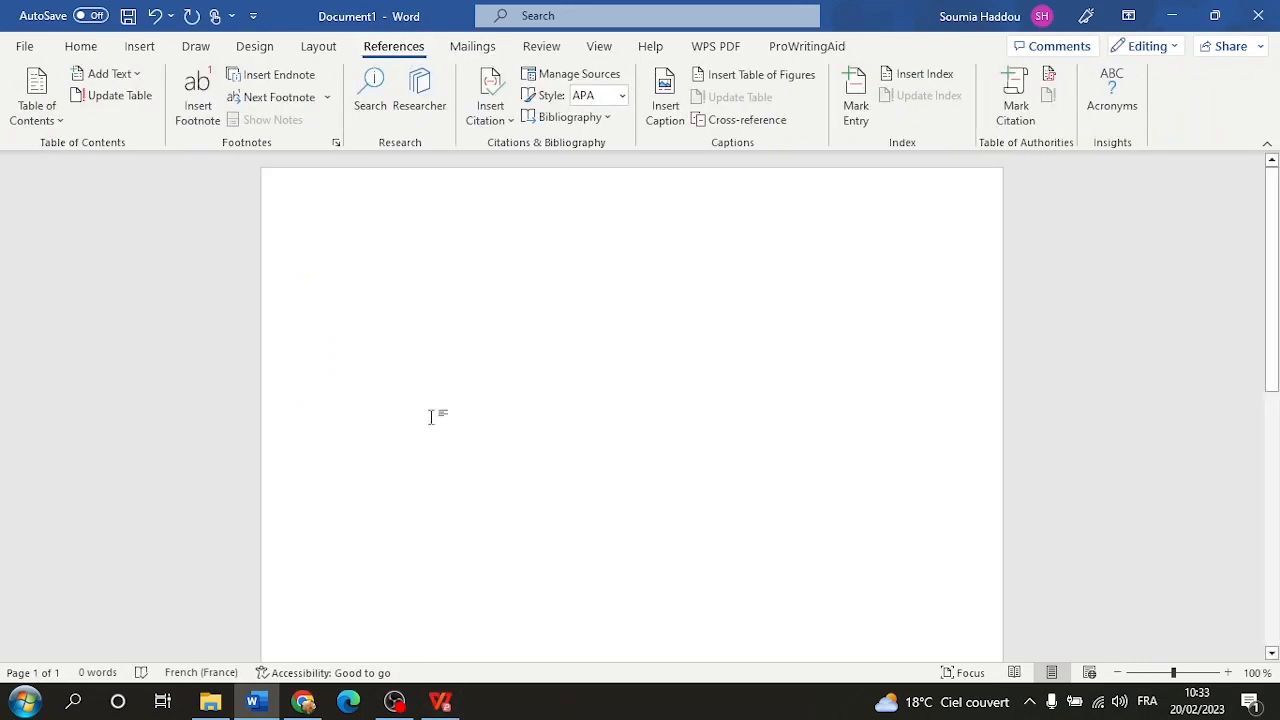
click(622, 95)
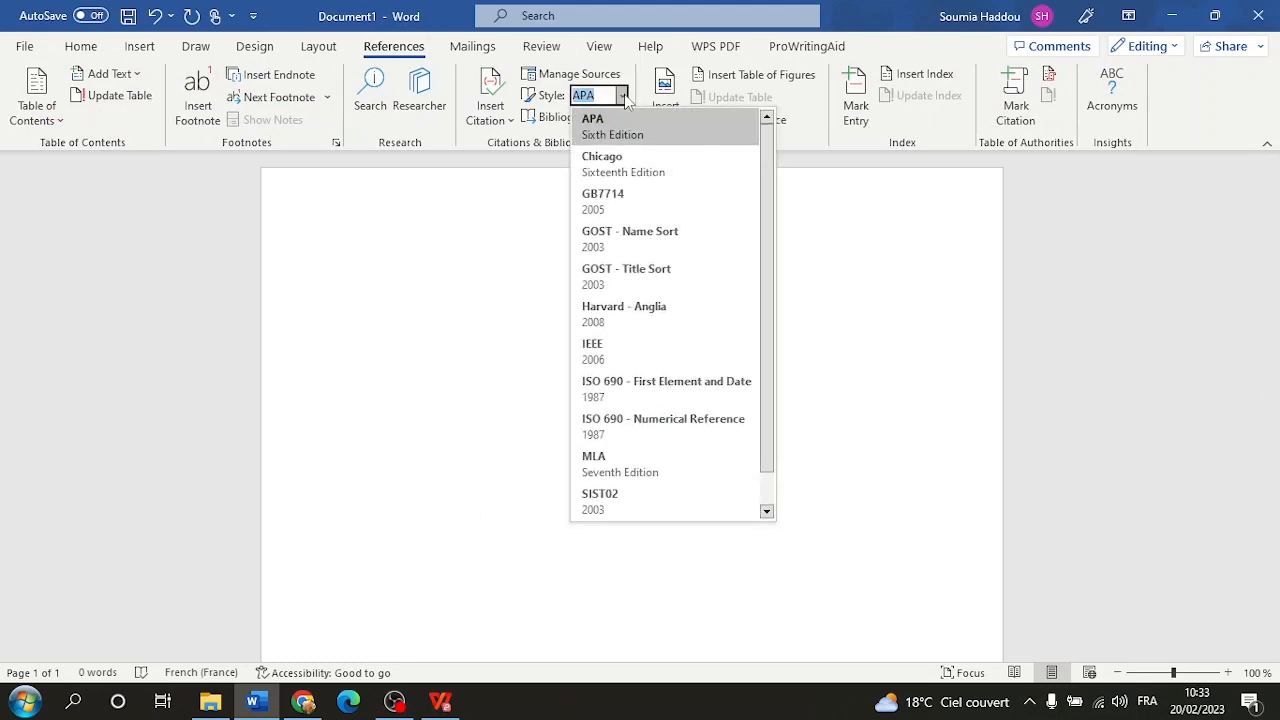
click(624, 97)
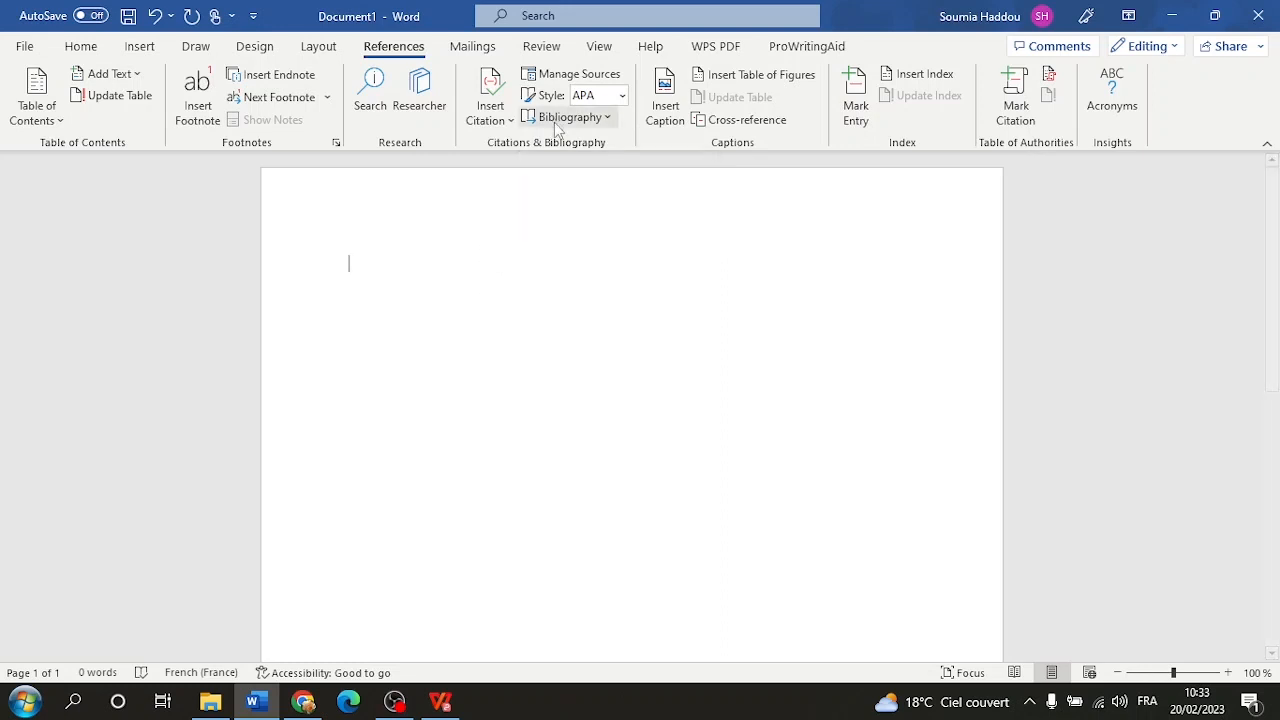
click(560, 76)
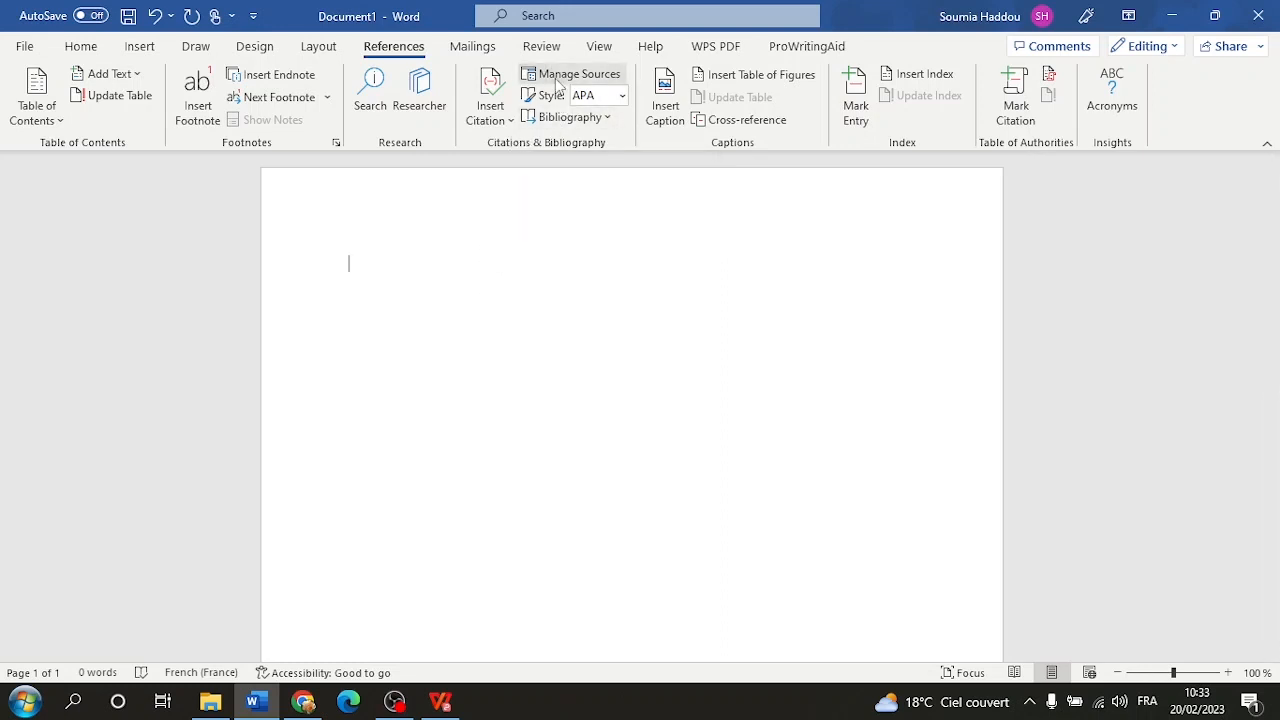
click(1038, 118)
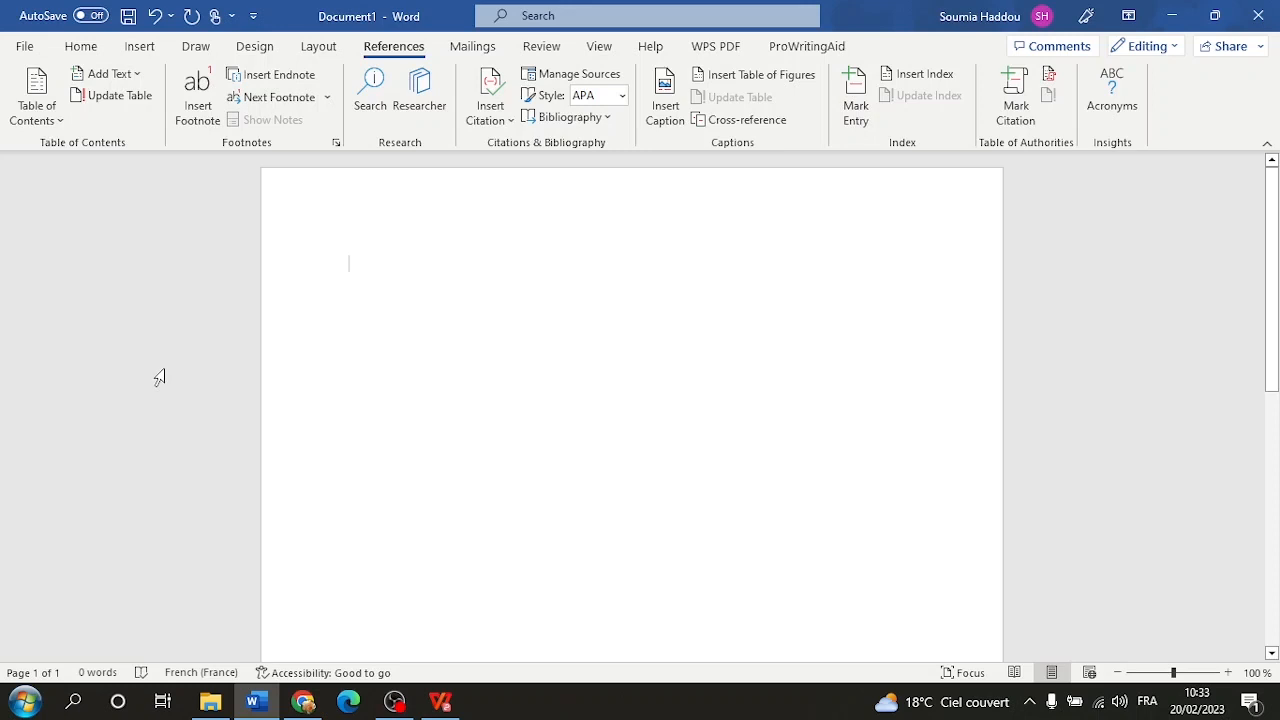
Start creating a new citation source in the blank document, keeping Book as the type of source.
click(490, 105)
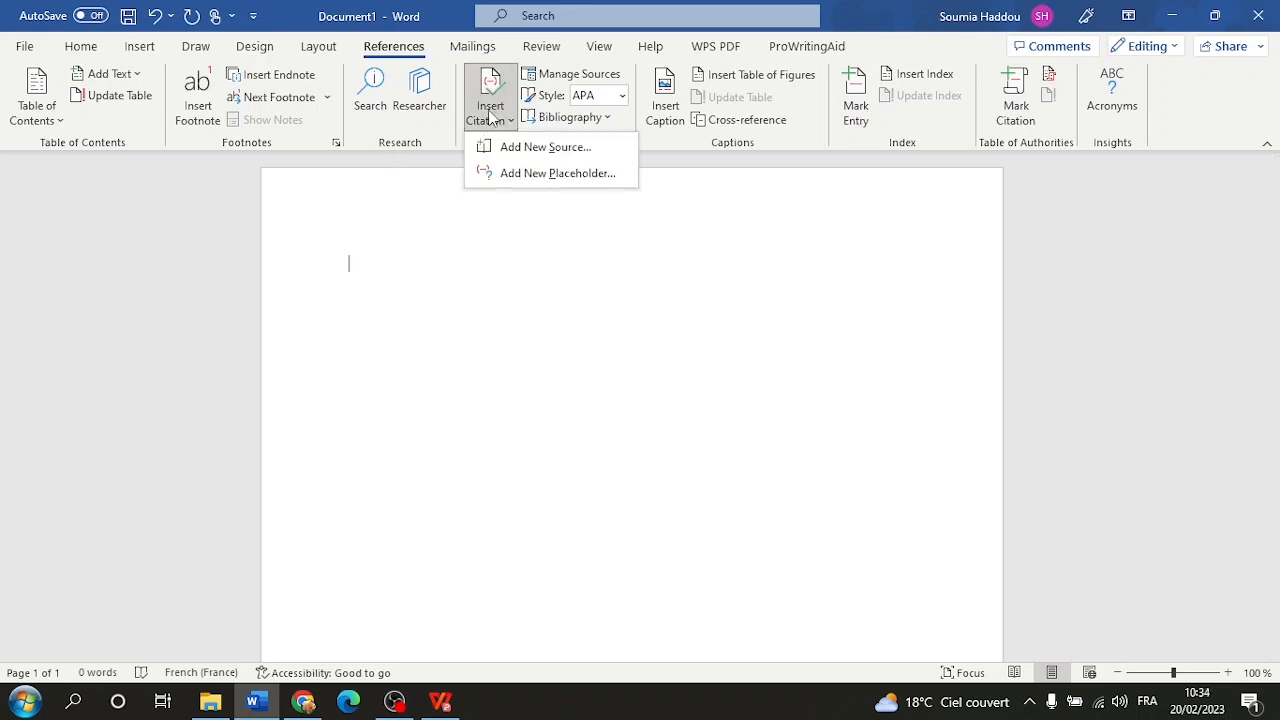
click(540, 147)
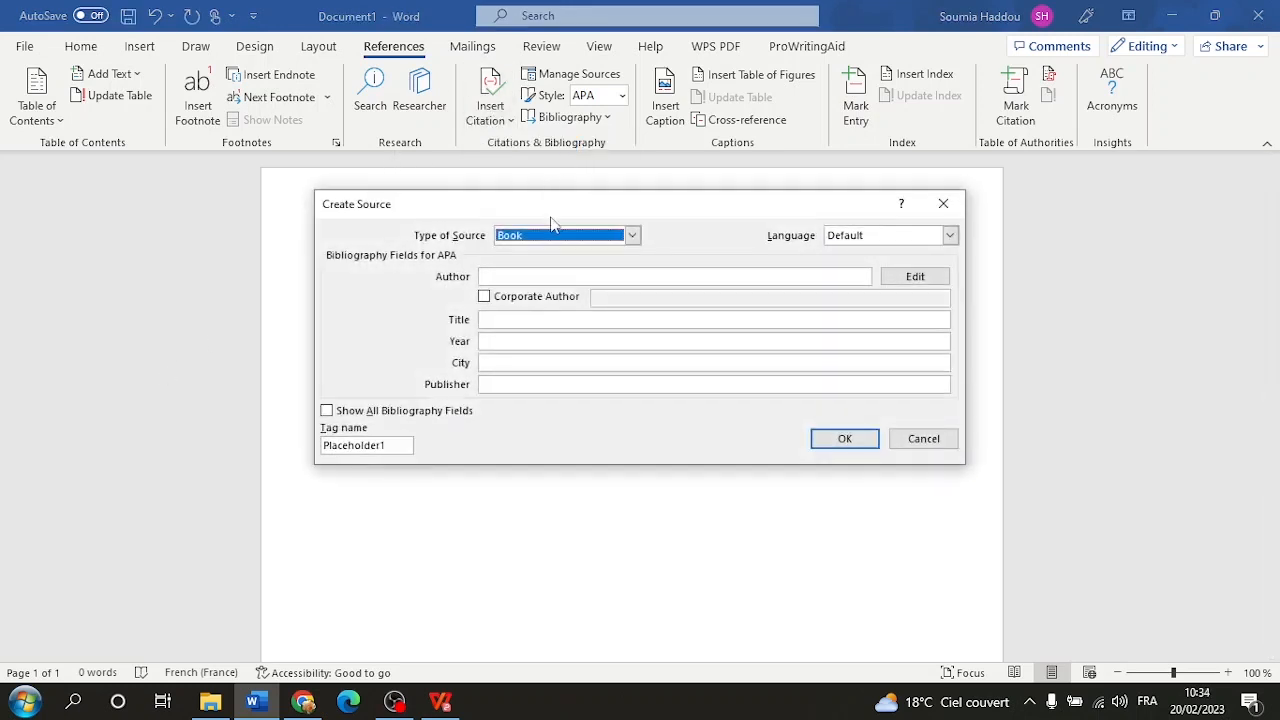
click(632, 237)
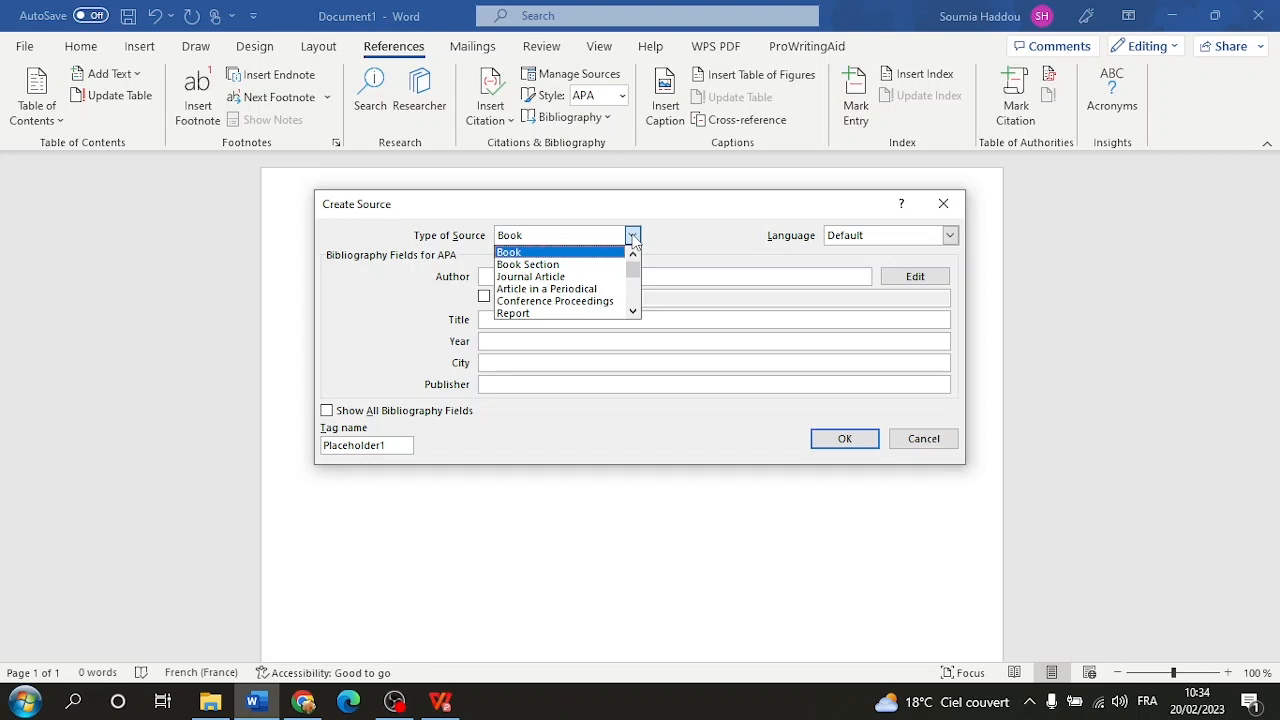
click(632, 237)
Switch to management-principles-v1.1.pdf in WPS Office and copy the cover title "Management Principles".
click(440, 701)
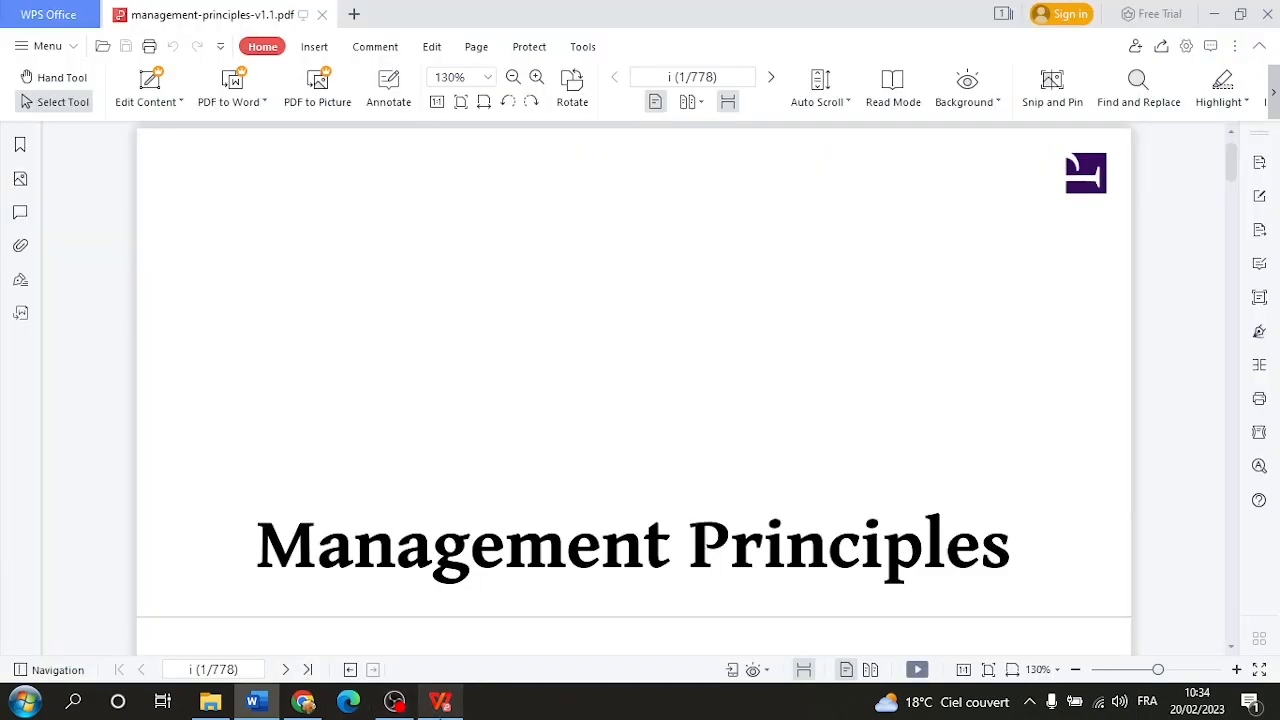
scroll(597, 417, down, 3)
drag(235, 395, 1012, 378)
right_click(916, 381)
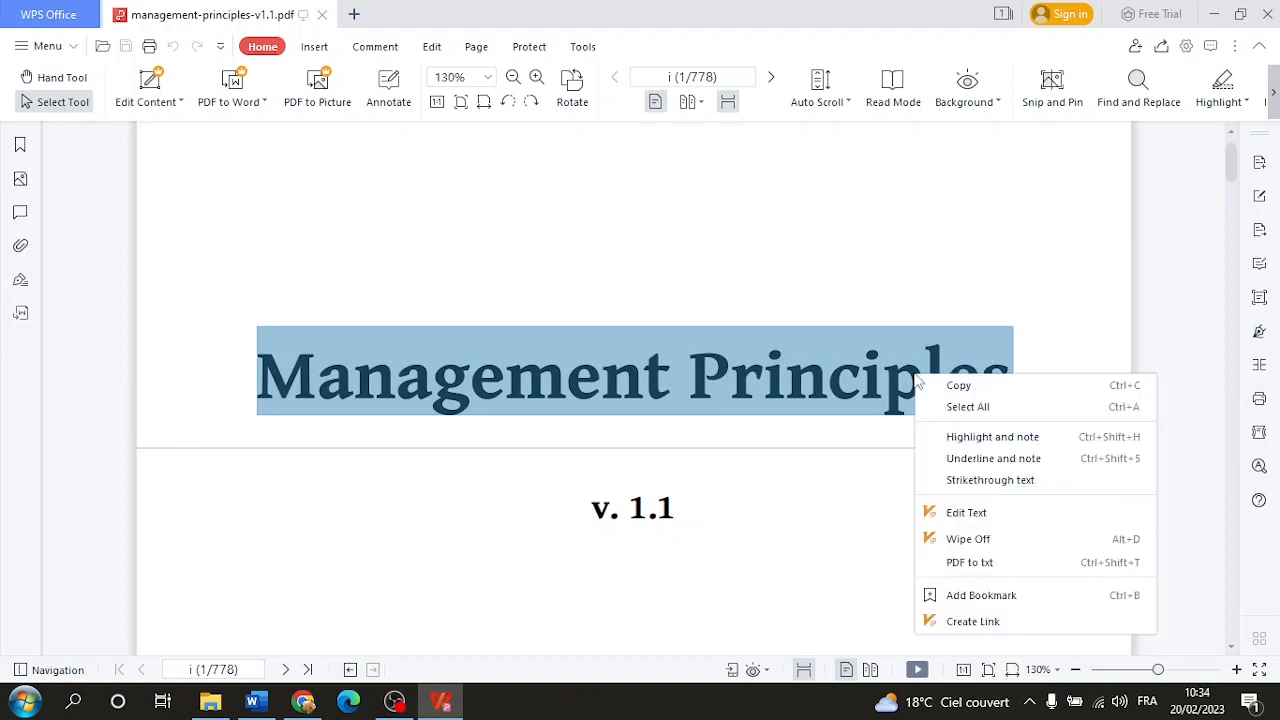
click(930, 386)
Return to Word and set the new source's language to English (United States).
click(303, 701)
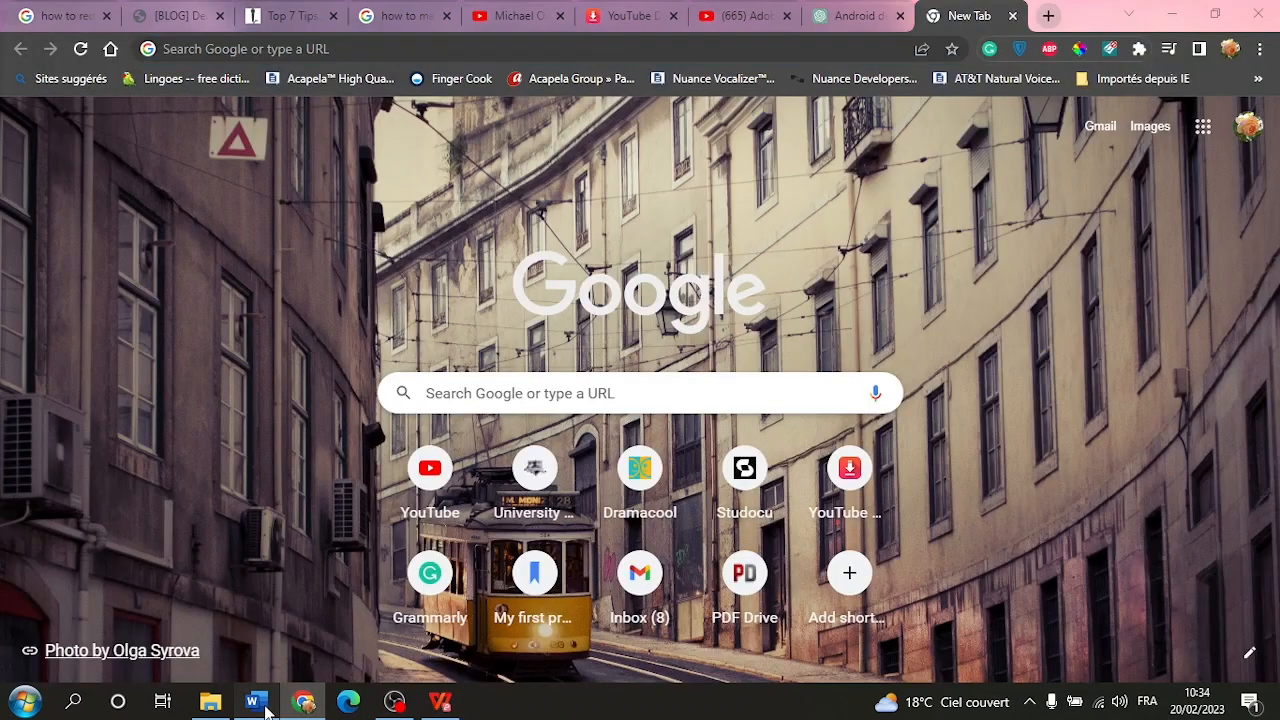
click(262, 705)
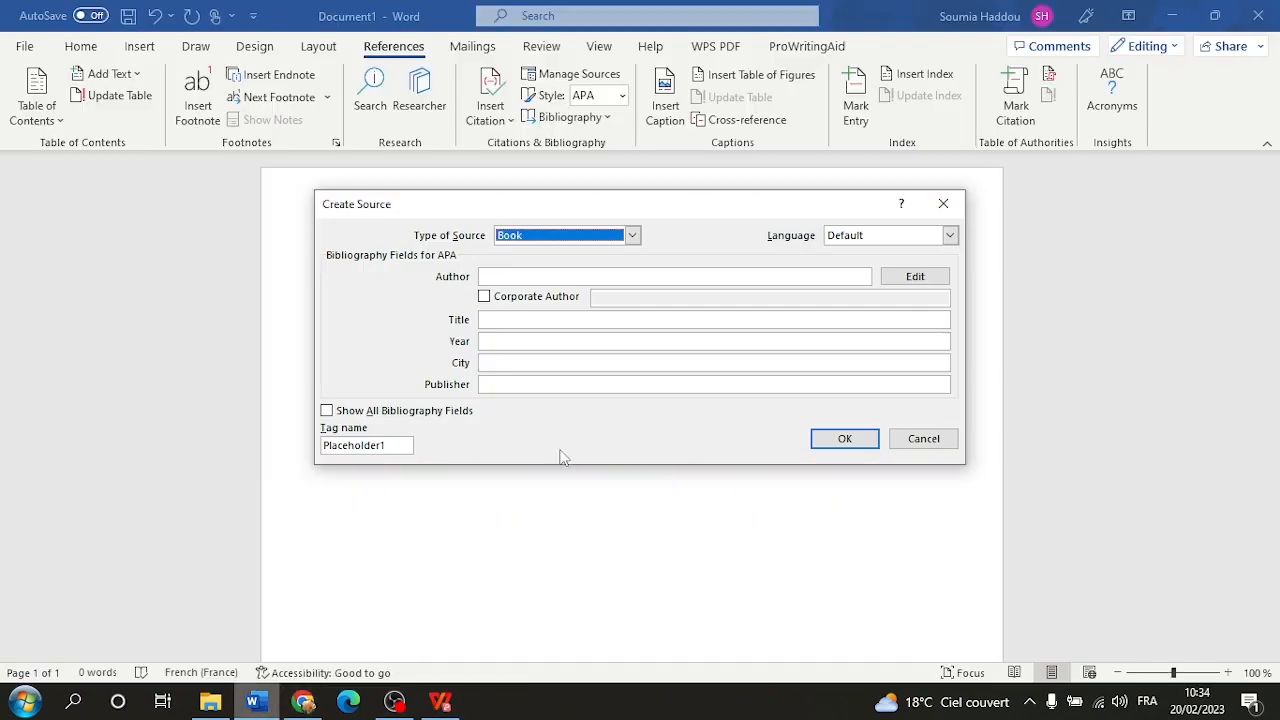
click(950, 235)
click(920, 262)
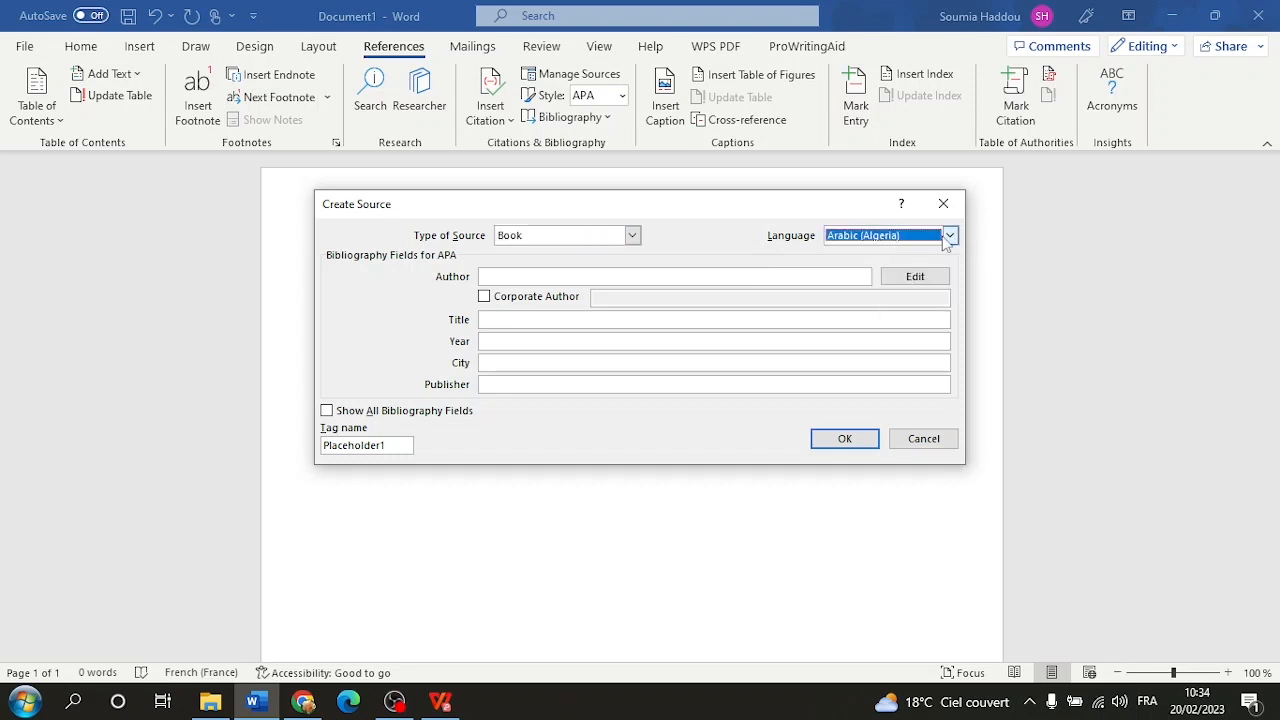
click(950, 235)
click(856, 278)
Paste "Management Principles" as the title of the new book source.
click(518, 276)
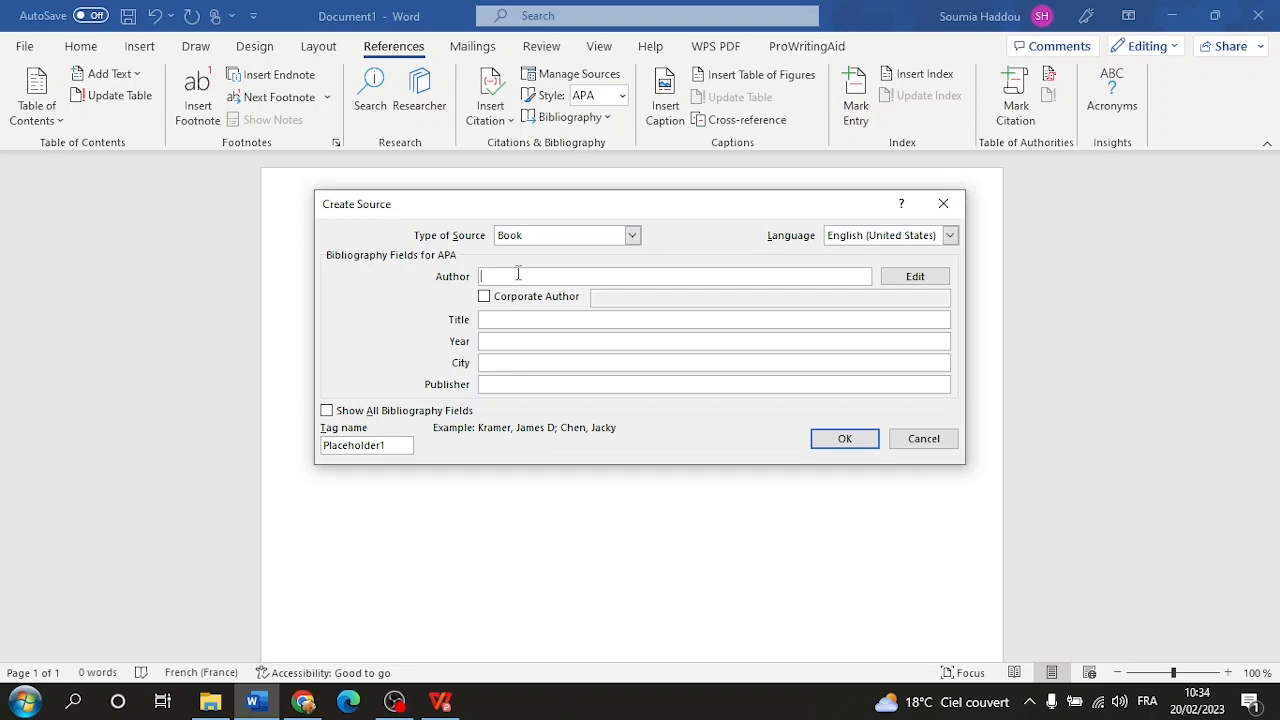
right_click(508, 320)
click(541, 378)
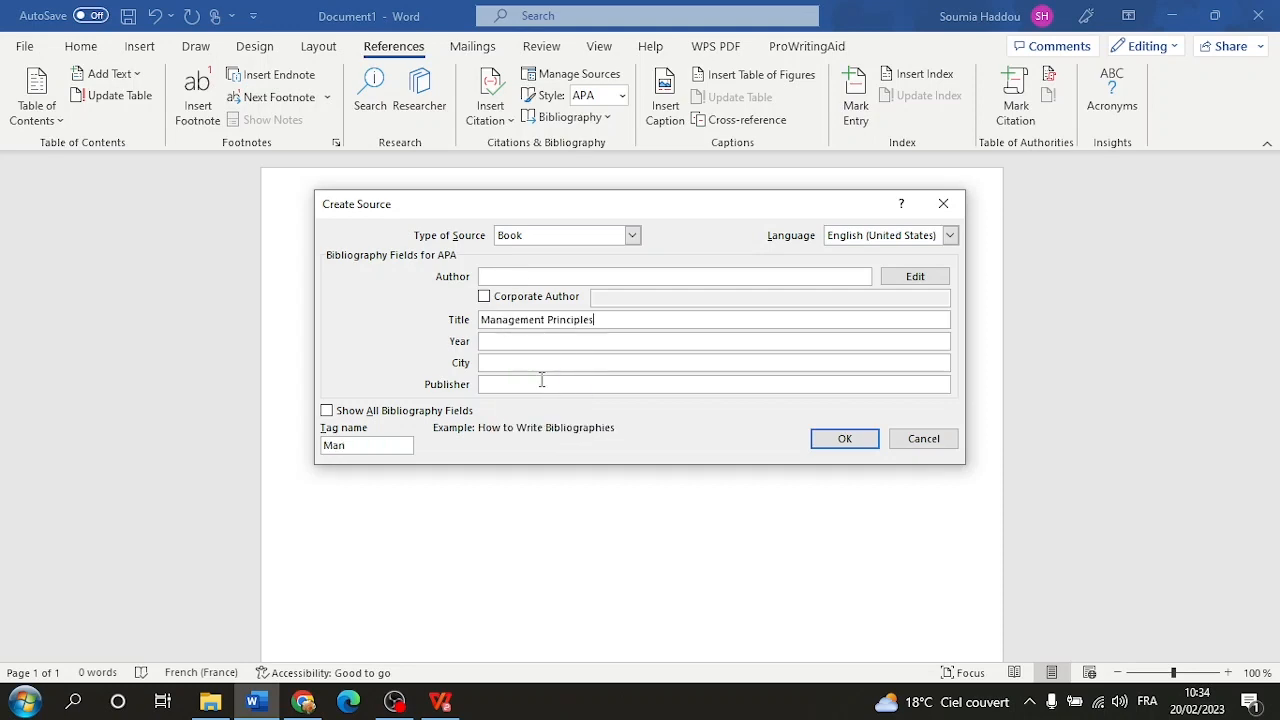
Switch back to the PDF in WPS Office and copy the first author's name from the About the Authors page.
click(441, 701)
scroll(727, 372, down, 5)
scroll(727, 370, down, 20)
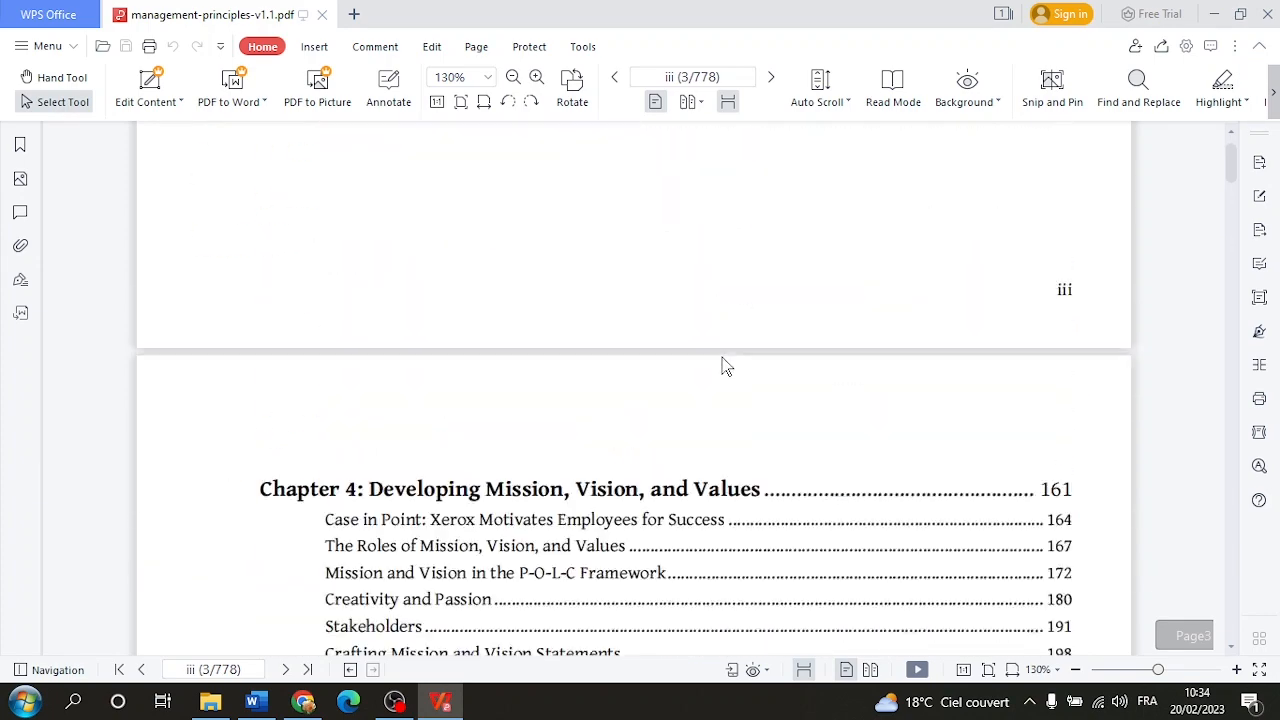
scroll(720, 357, down, 20)
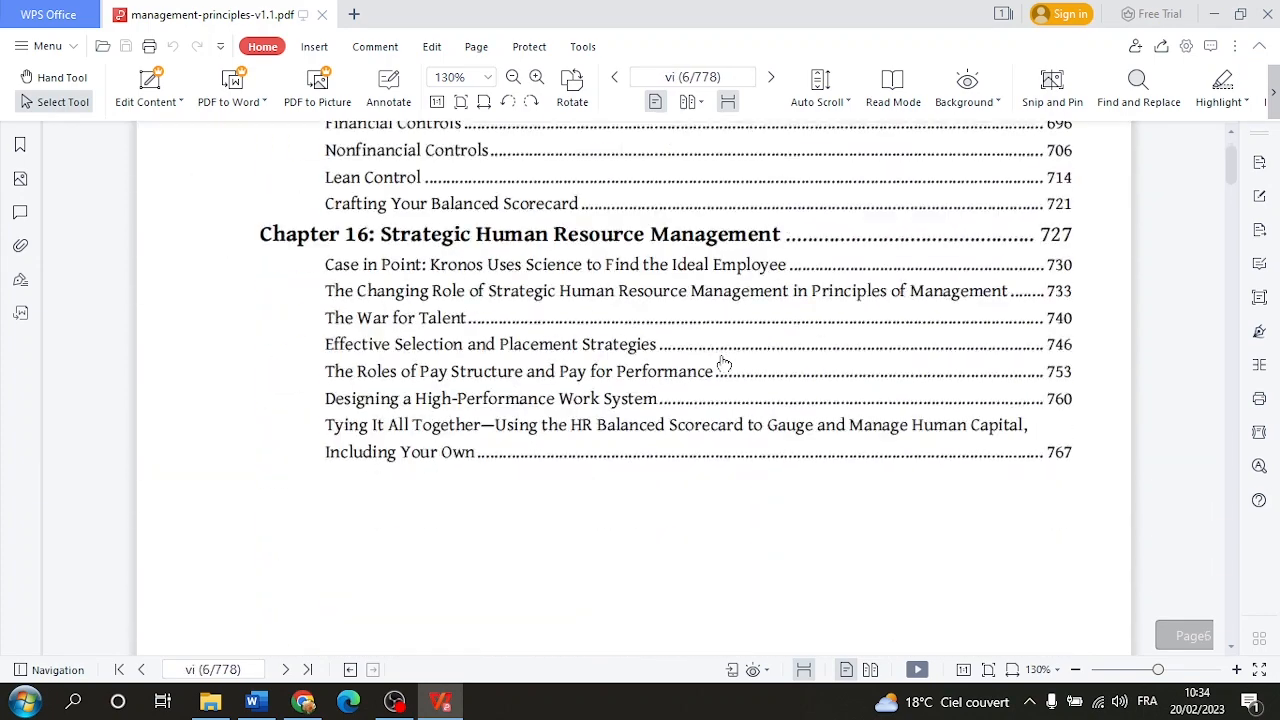
scroll(720, 360, down, 6)
drag(650, 317, 848, 312)
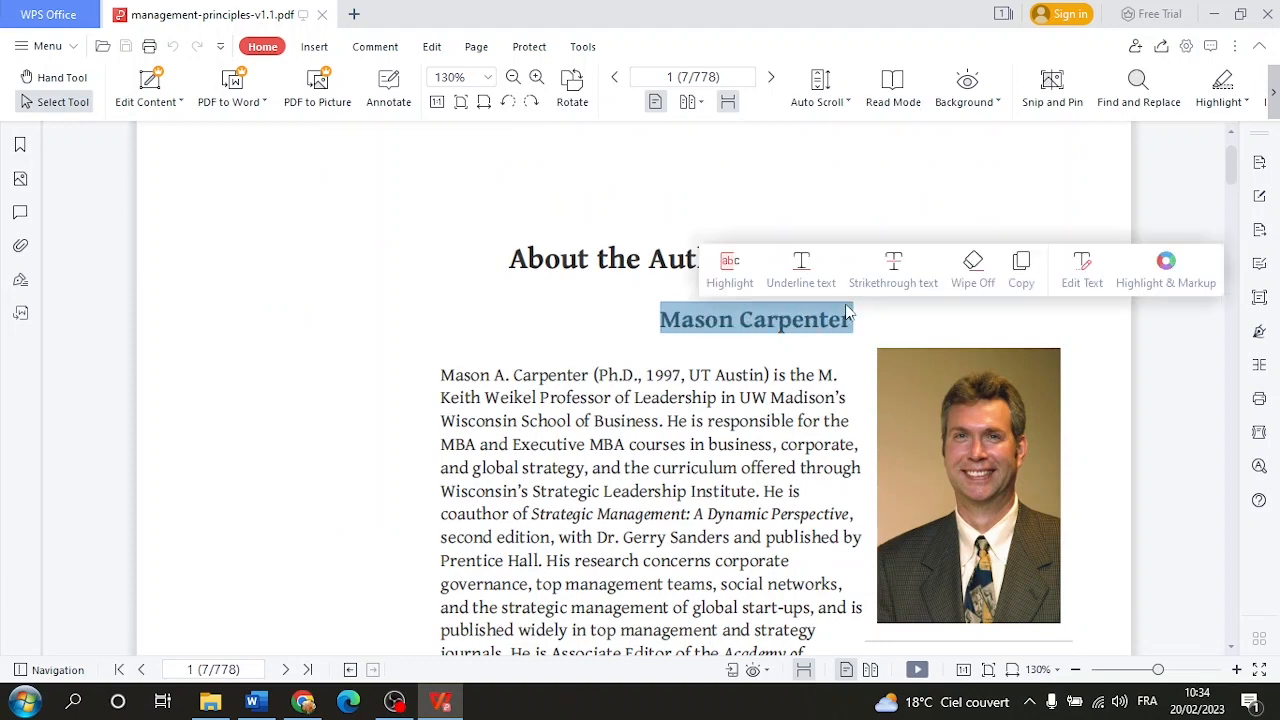
click(1020, 266)
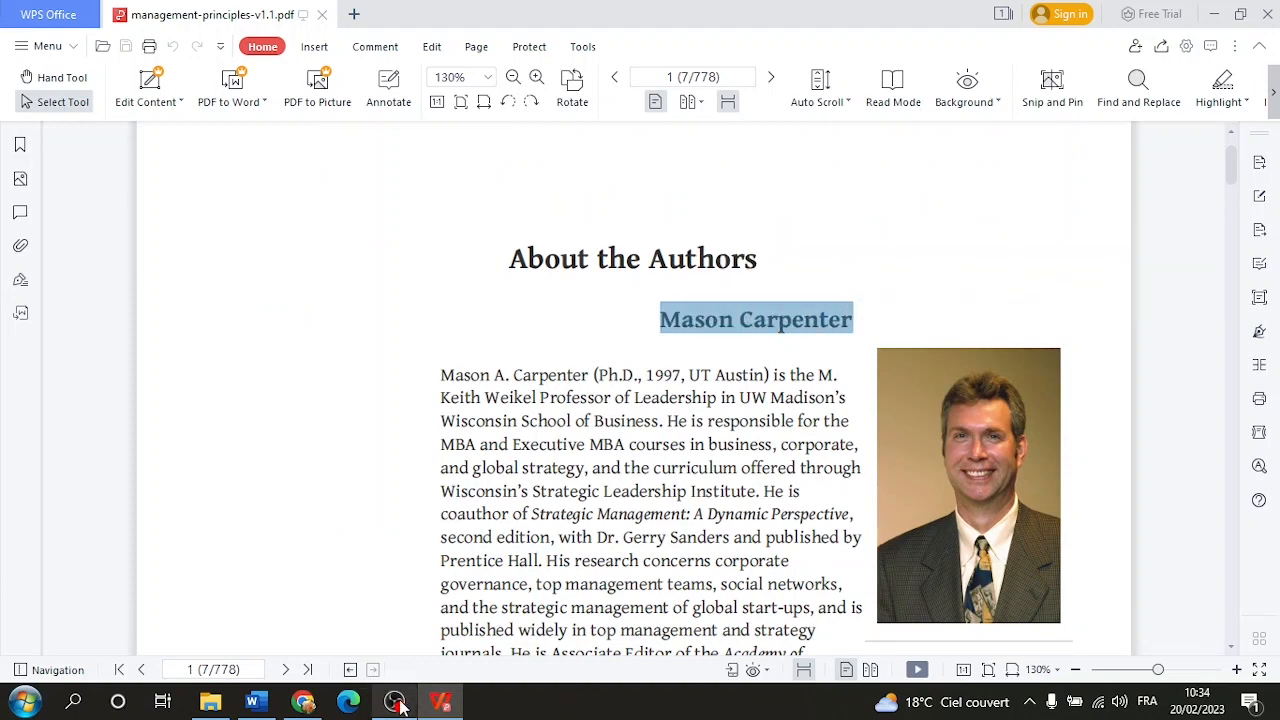
Return to Word and paste the copied name as the author of the book source.
click(255, 702)
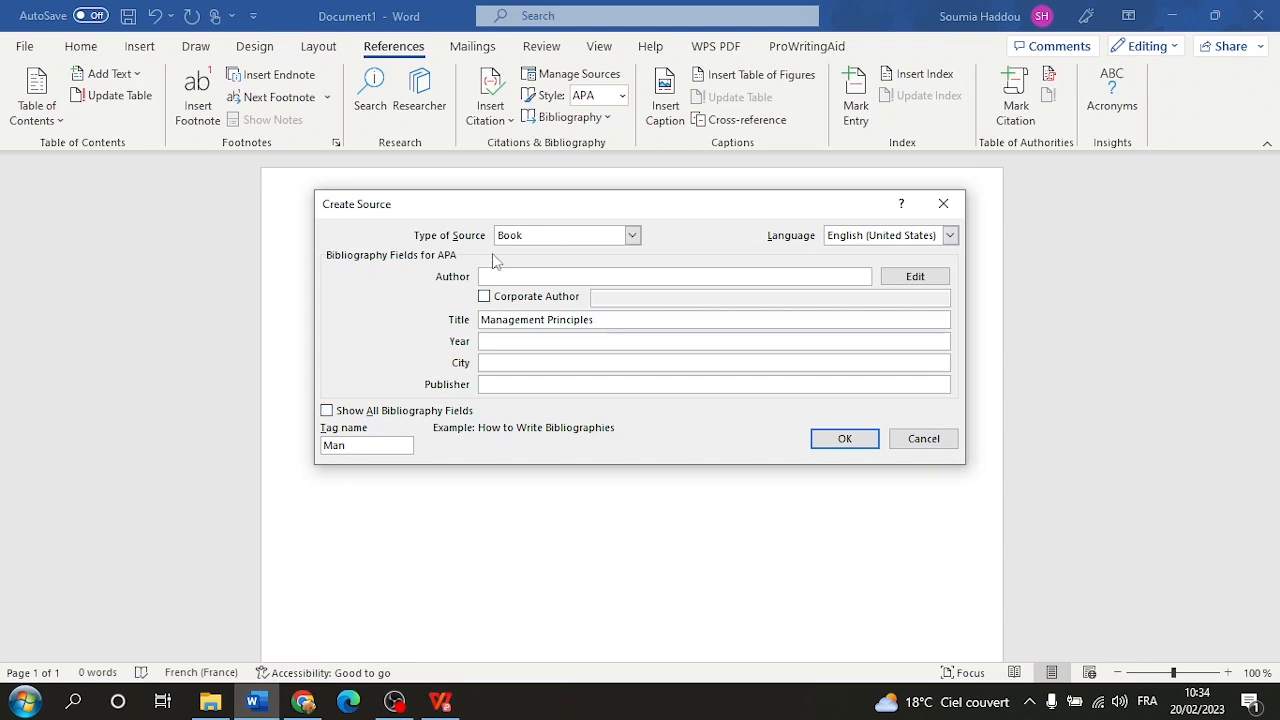
click(496, 276)
right_click(496, 276)
click(515, 332)
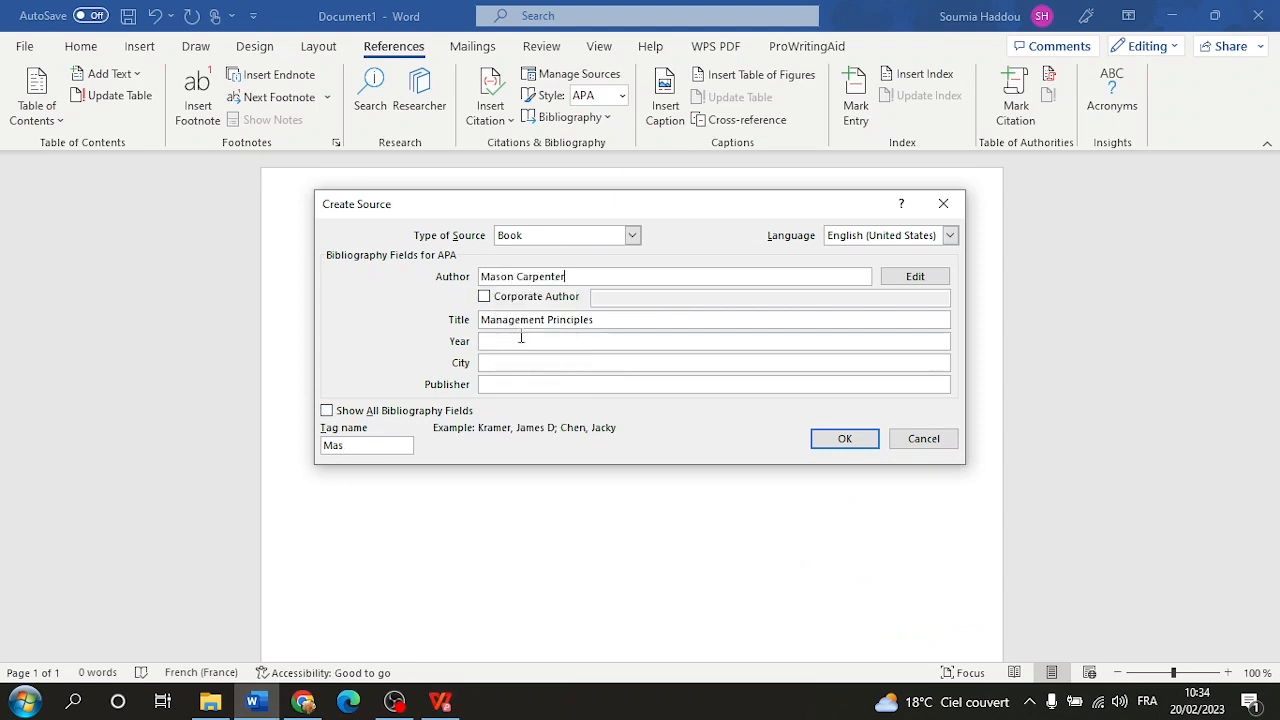
Switch to the PDF in WPS Office and look through its front matter for the book's publication year.
click(441, 702)
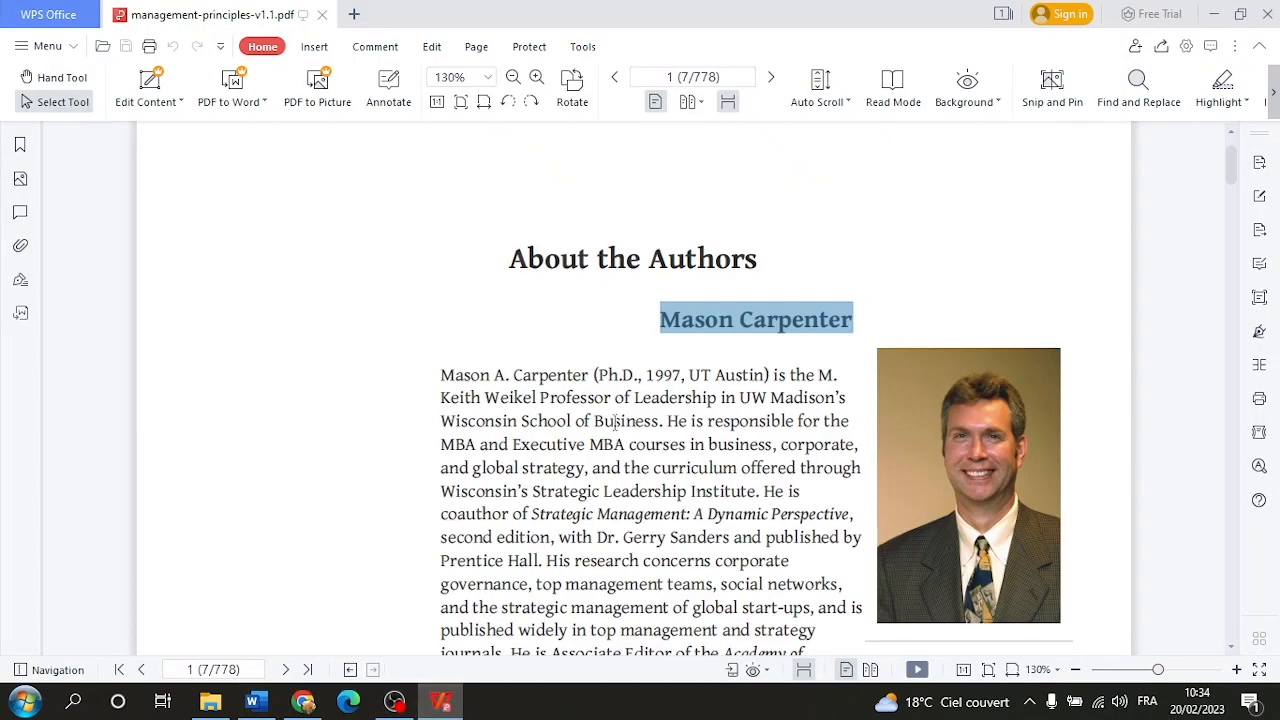
scroll(612, 435, down, 20)
scroll(617, 435, down, 10)
scroll(615, 421, down, 15)
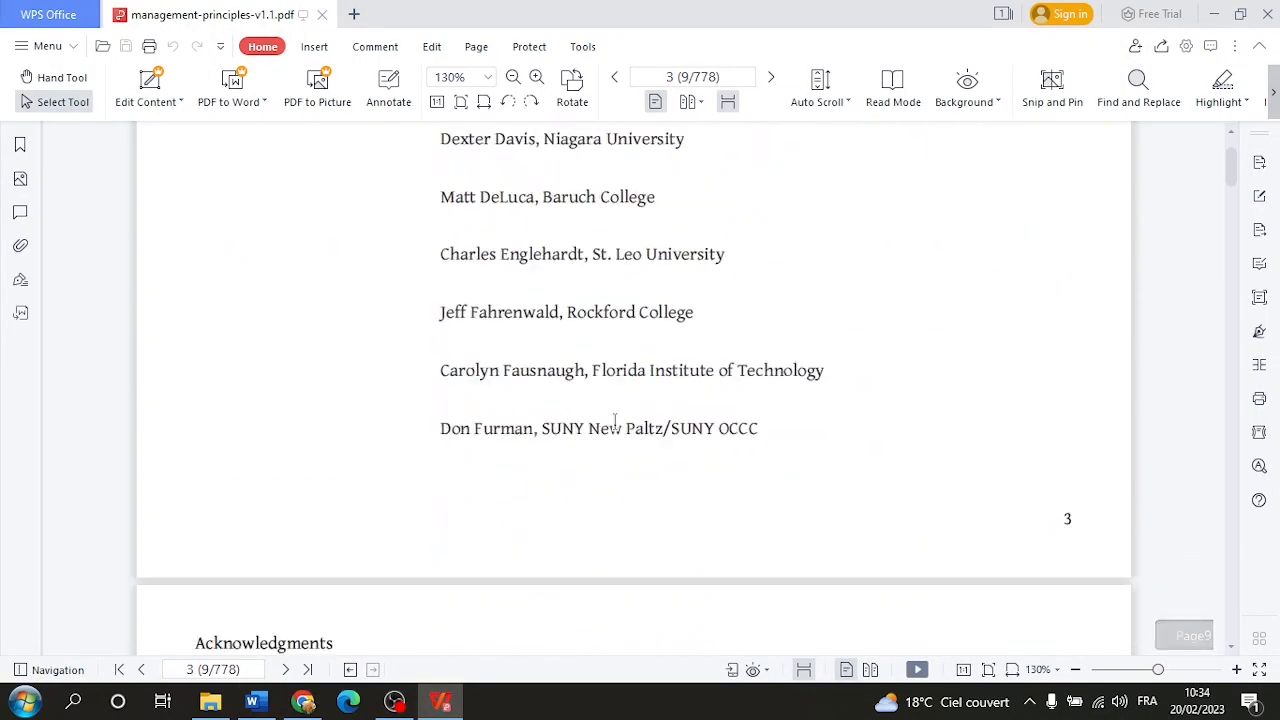
scroll(615, 422, down, 20)
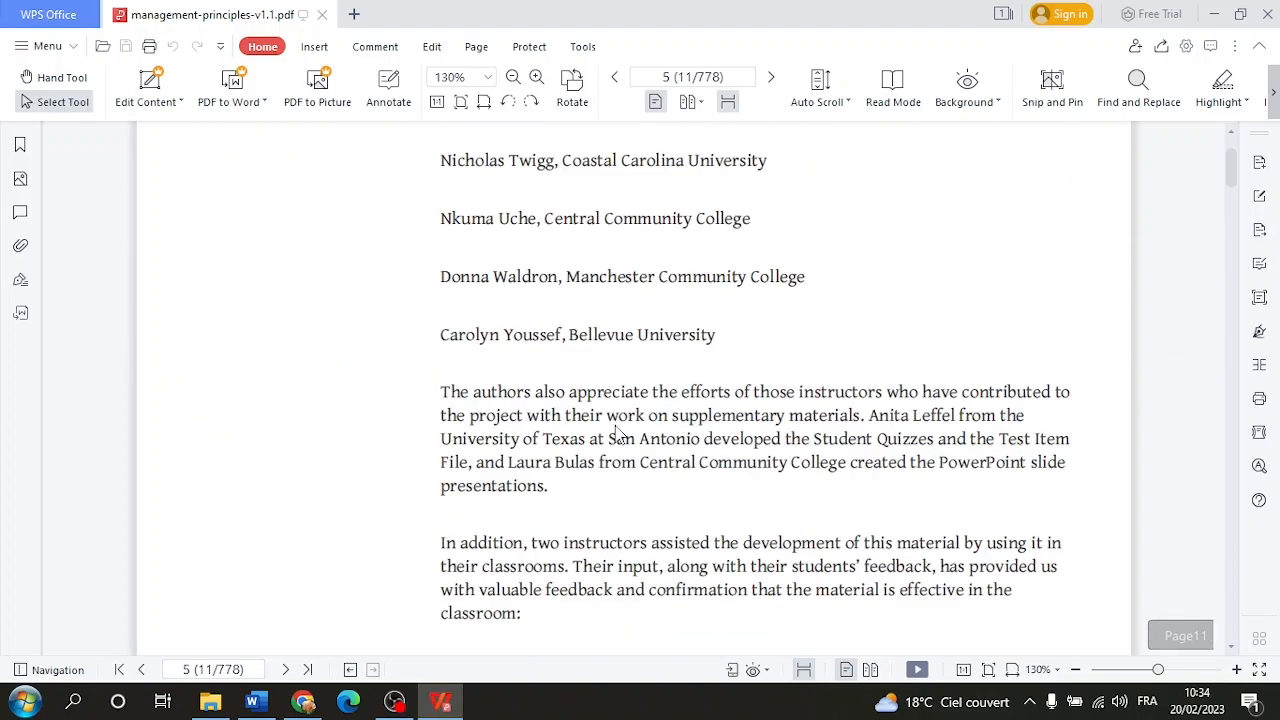
scroll(617, 435, down, 20)
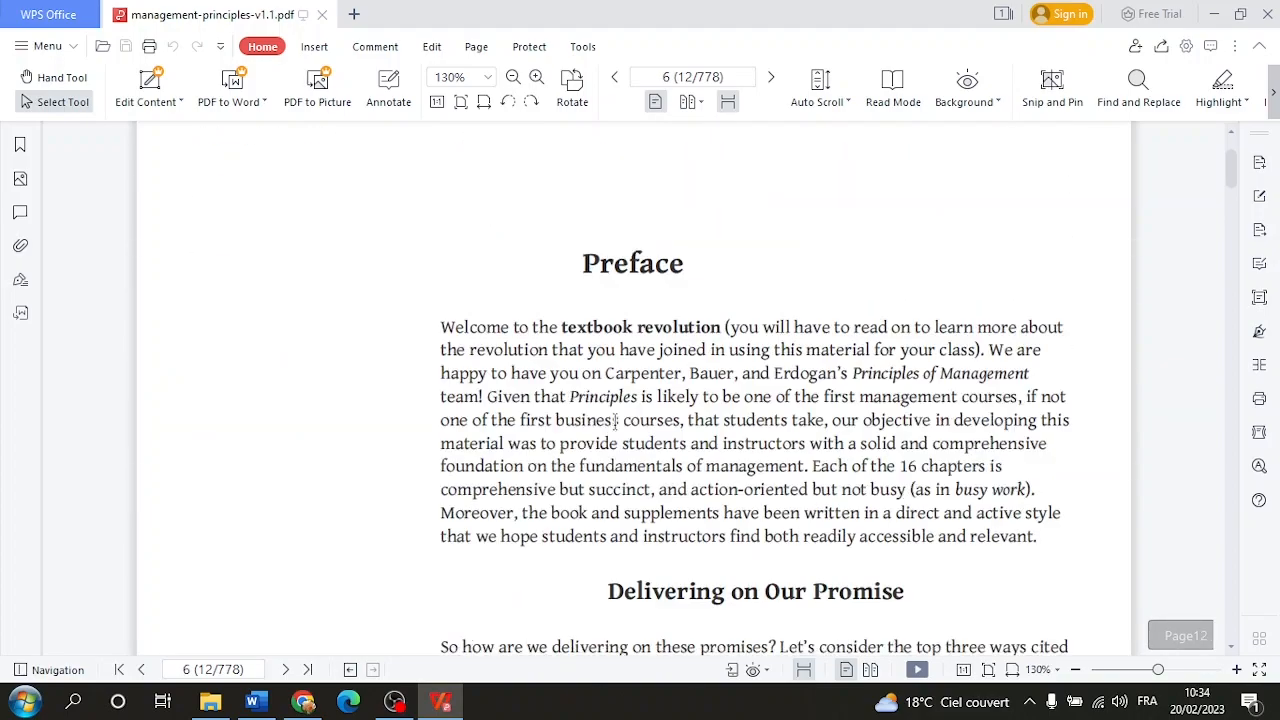
drag(1231, 178, 1236, 150)
scroll(868, 334, down, 4)
scroll(866, 334, down, 8)
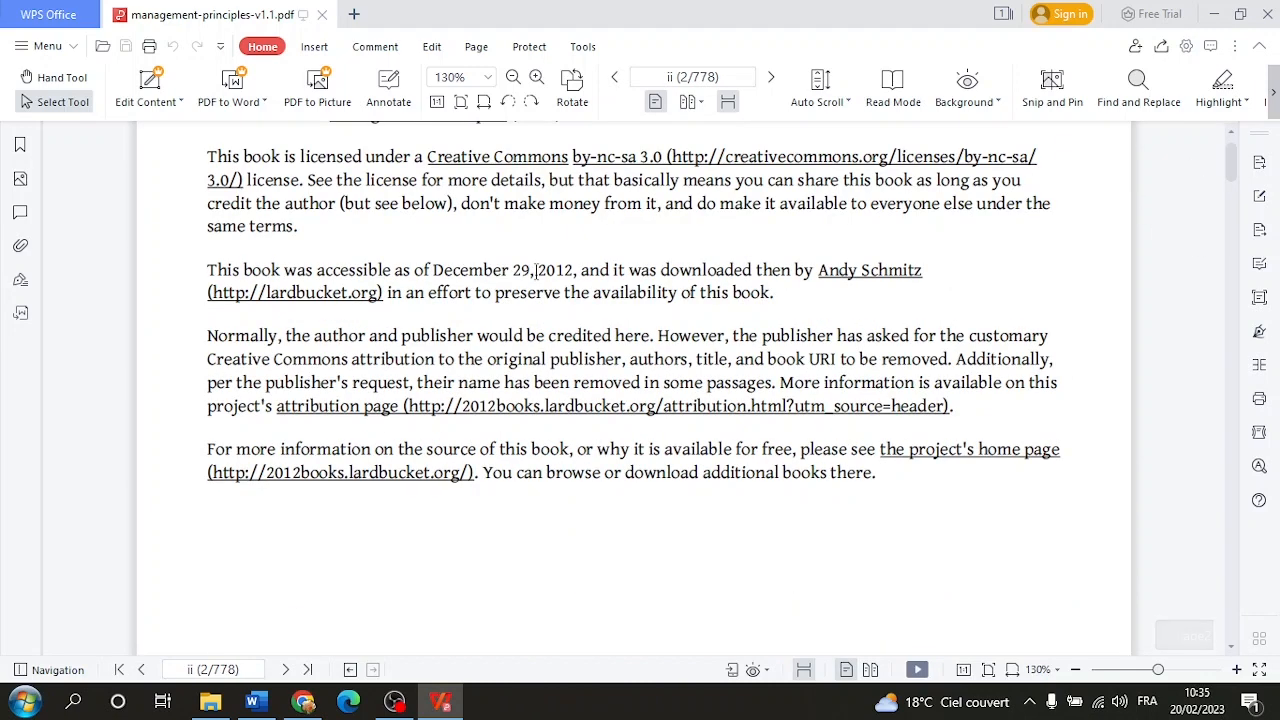
Copy the year 2012 from the PDF's licence page and enter it as the book source's year in Word.
double_click(545, 270)
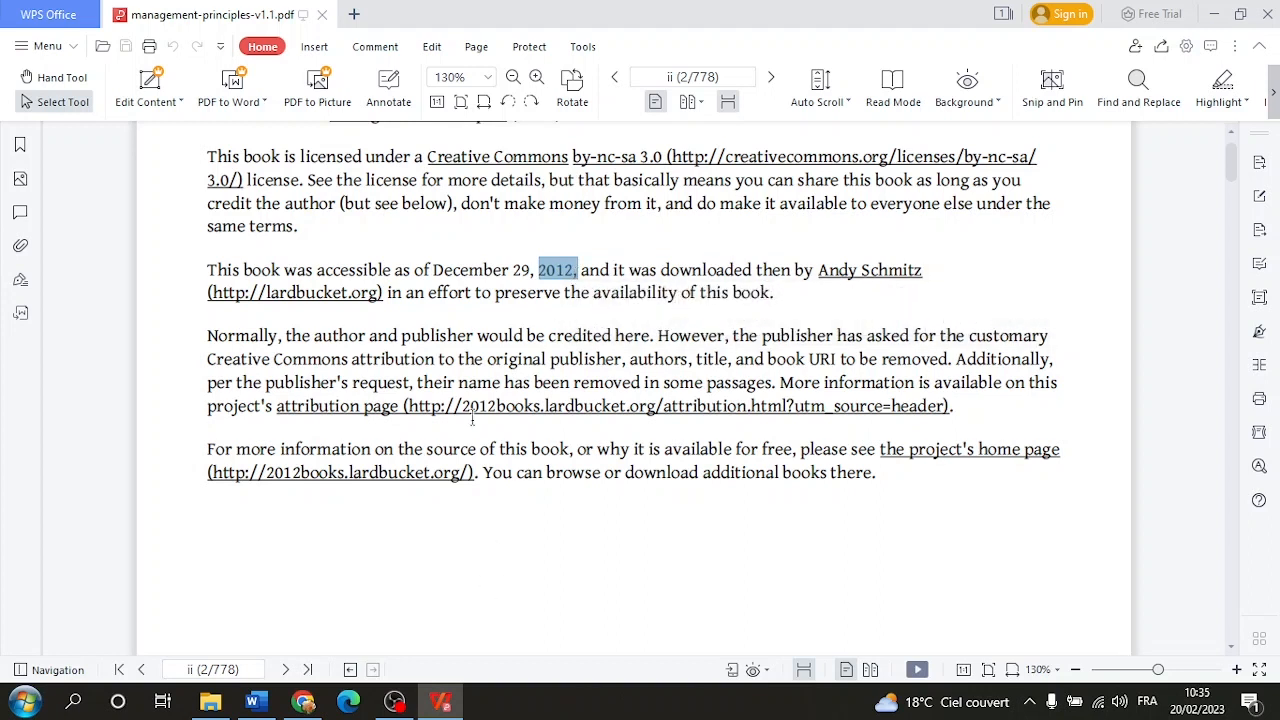
click(544, 264)
drag(540, 264, 581, 270)
click(896, 300)
click(444, 703)
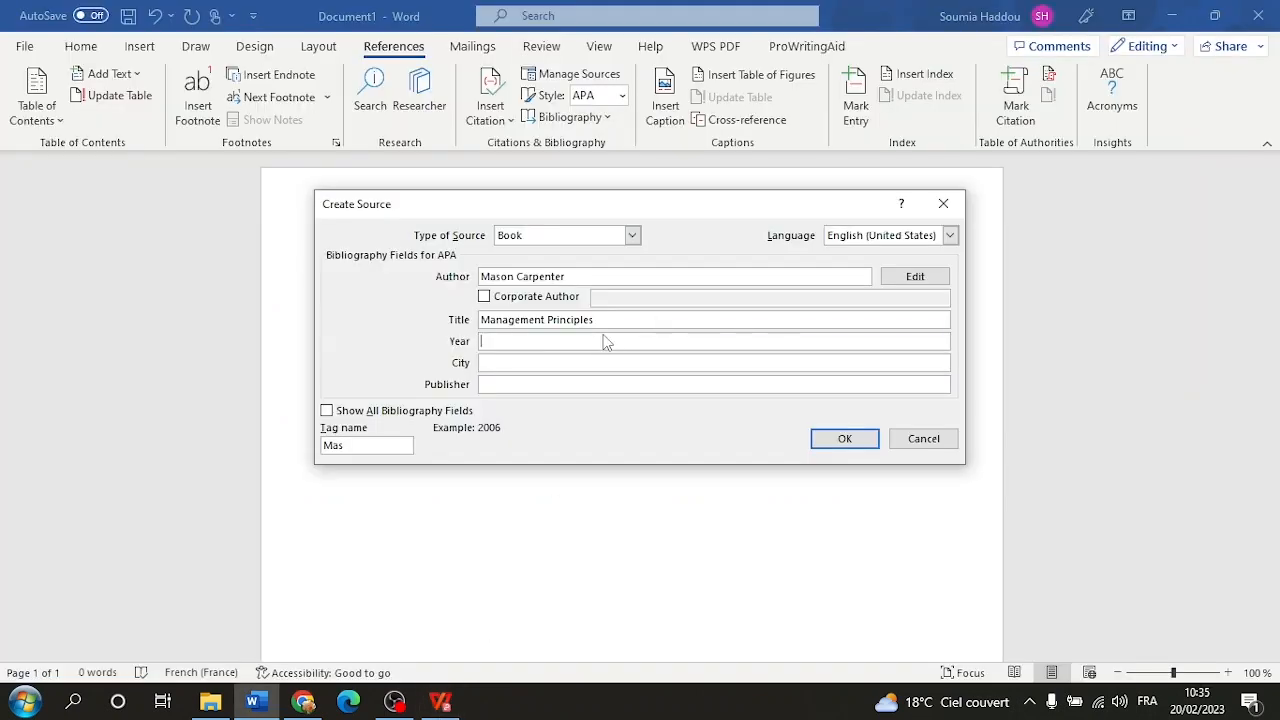
key(ctrl+v)
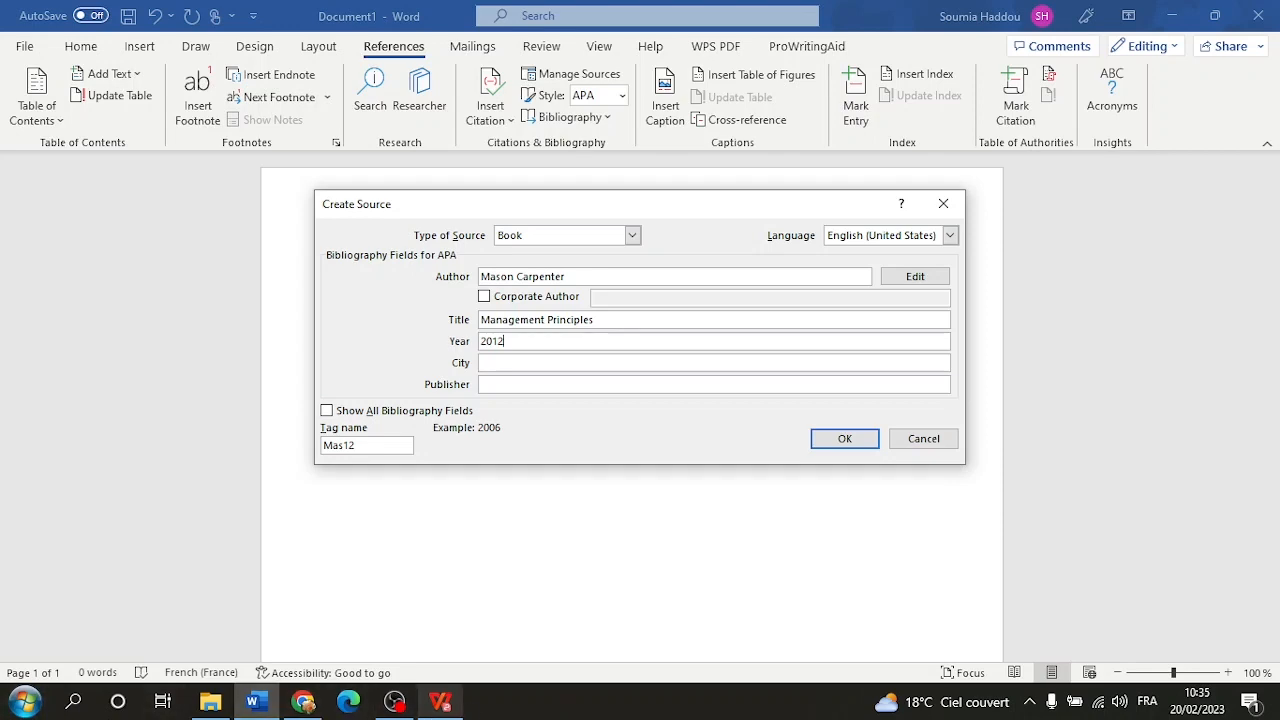
Switch to the Management Principles PDF in WPS Office and look through its opening pages for the publisher details.
click(441, 702)
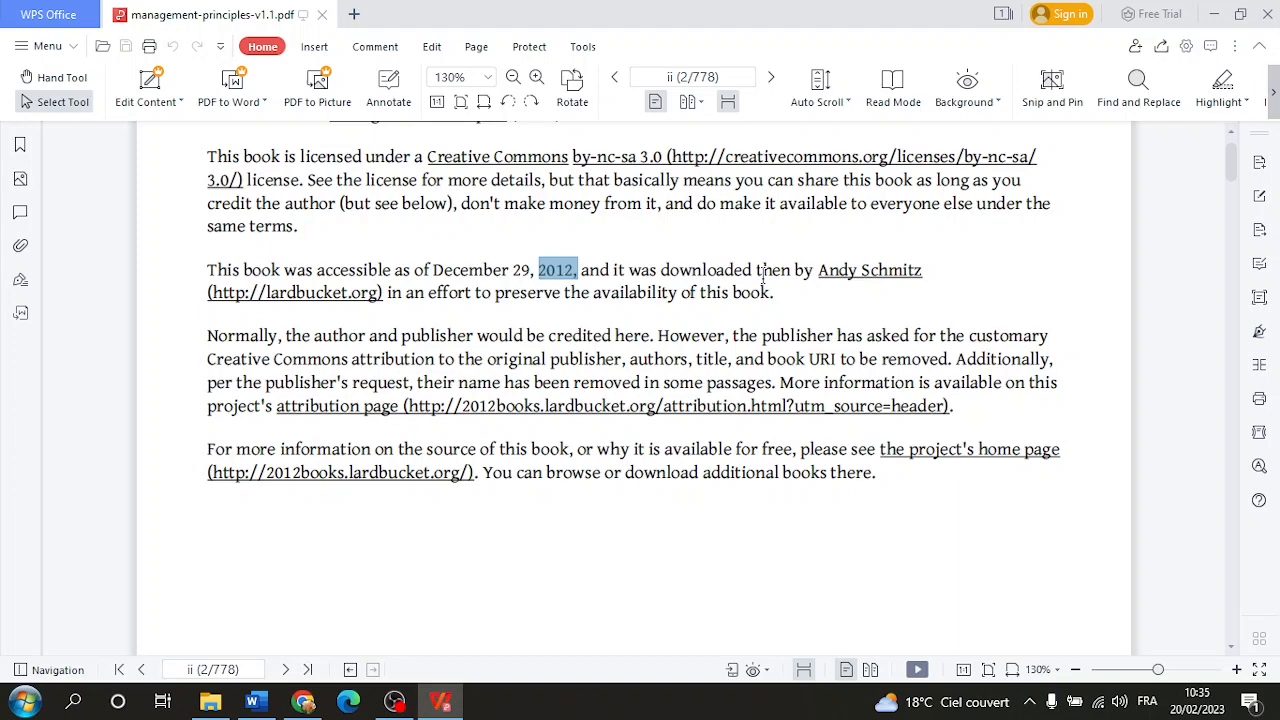
scroll(763, 279, up, 5)
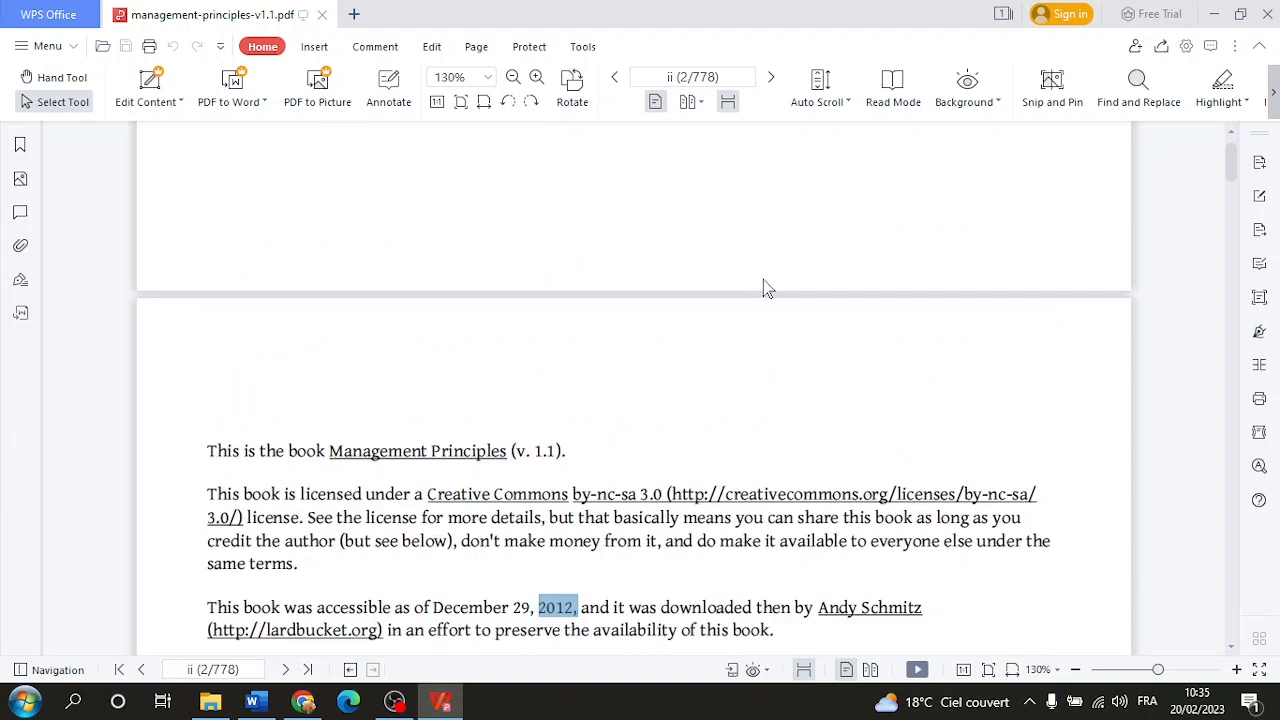
scroll(572, 540, up, 5)
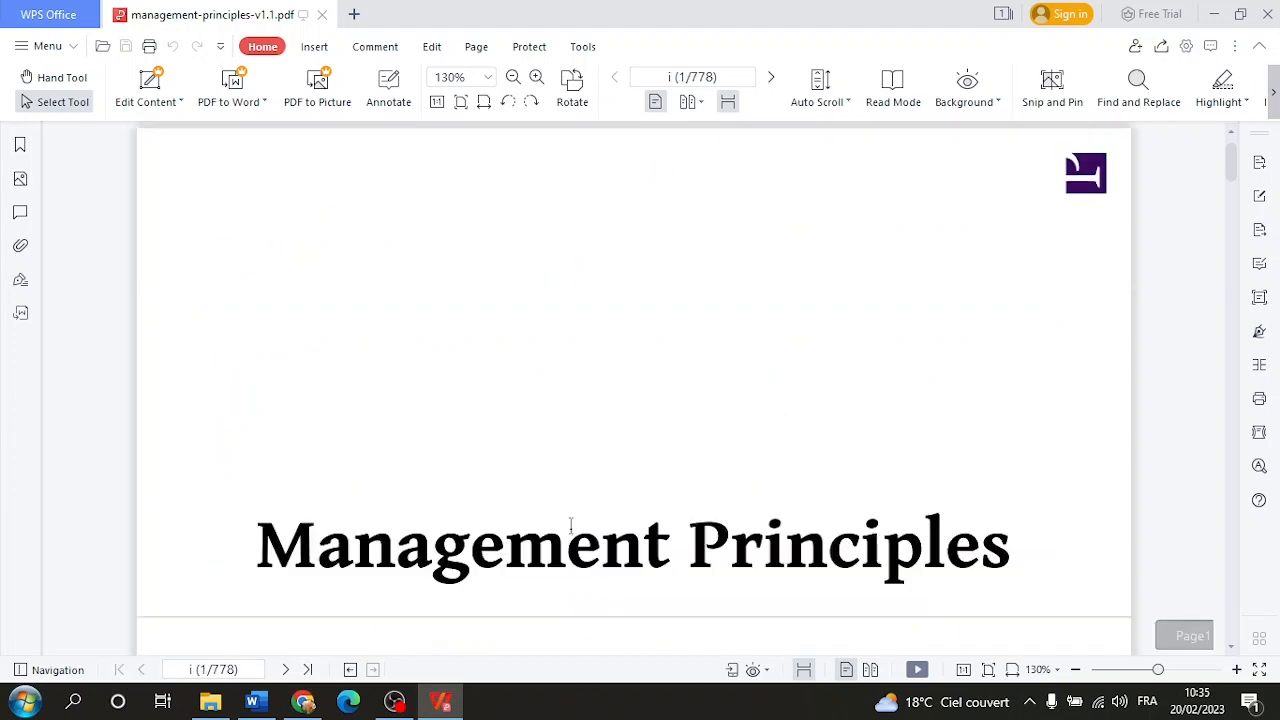
scroll(572, 535, up, 10)
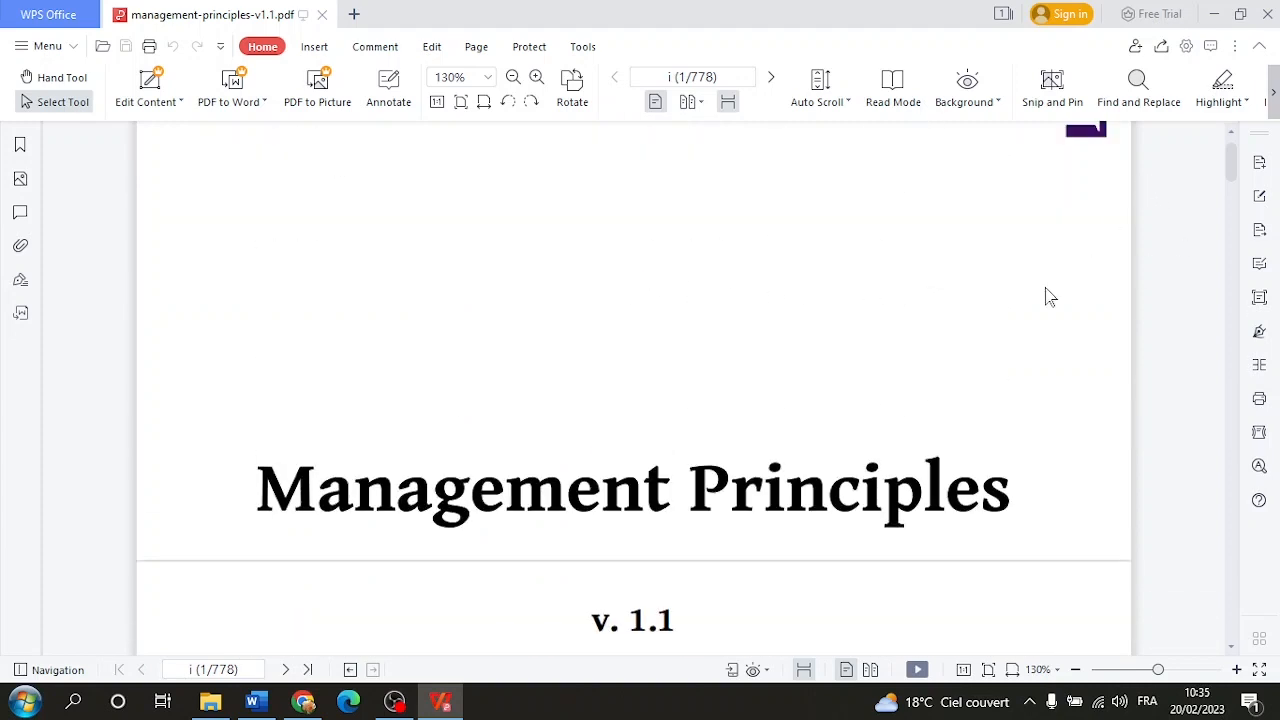
mouse_move(1084, 180)
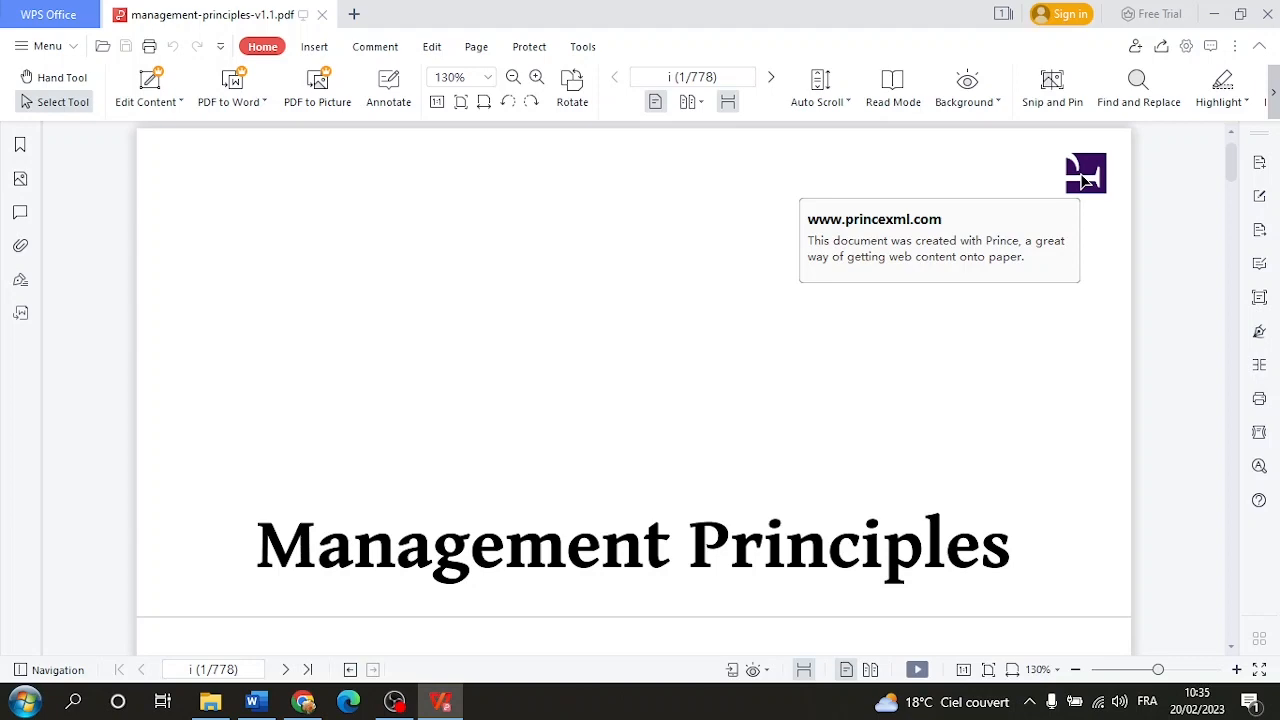
scroll(886, 254, down, 5)
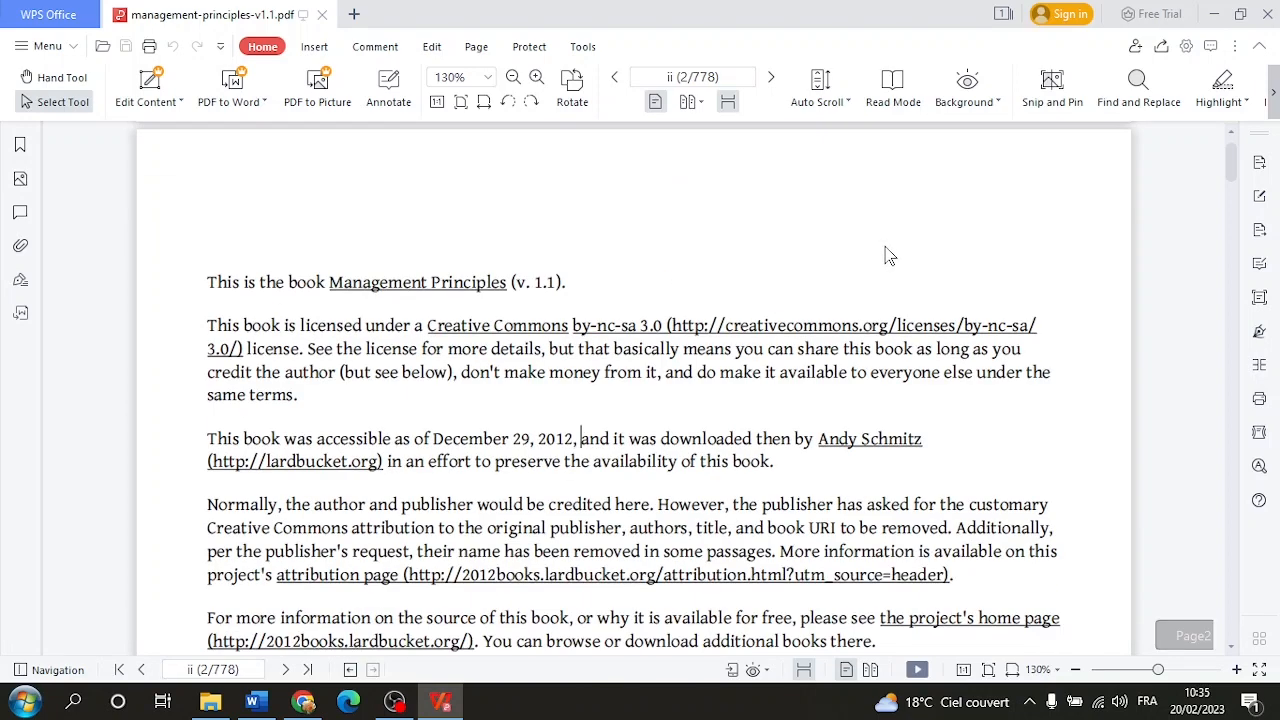
scroll(886, 254, down, 3)
scroll(886, 254, down, 3)
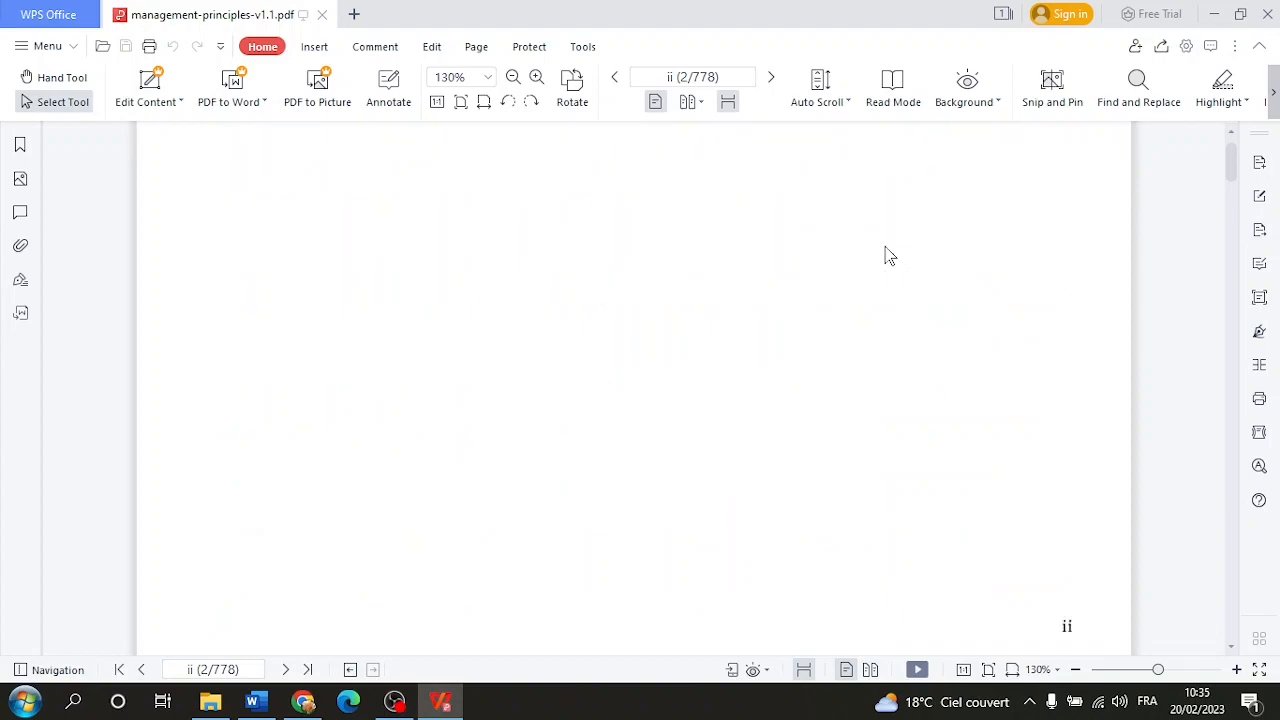
scroll(886, 254, down, 20)
scroll(886, 254, down, 20)
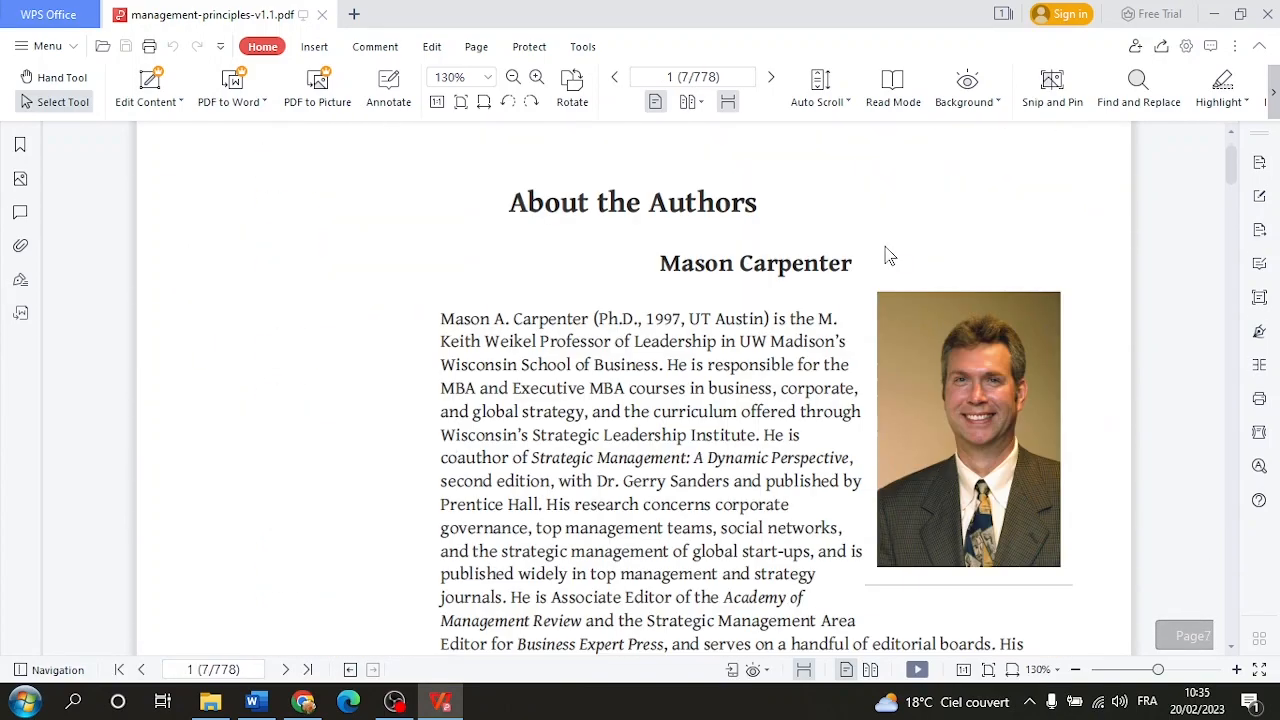
scroll(886, 254, down, 20)
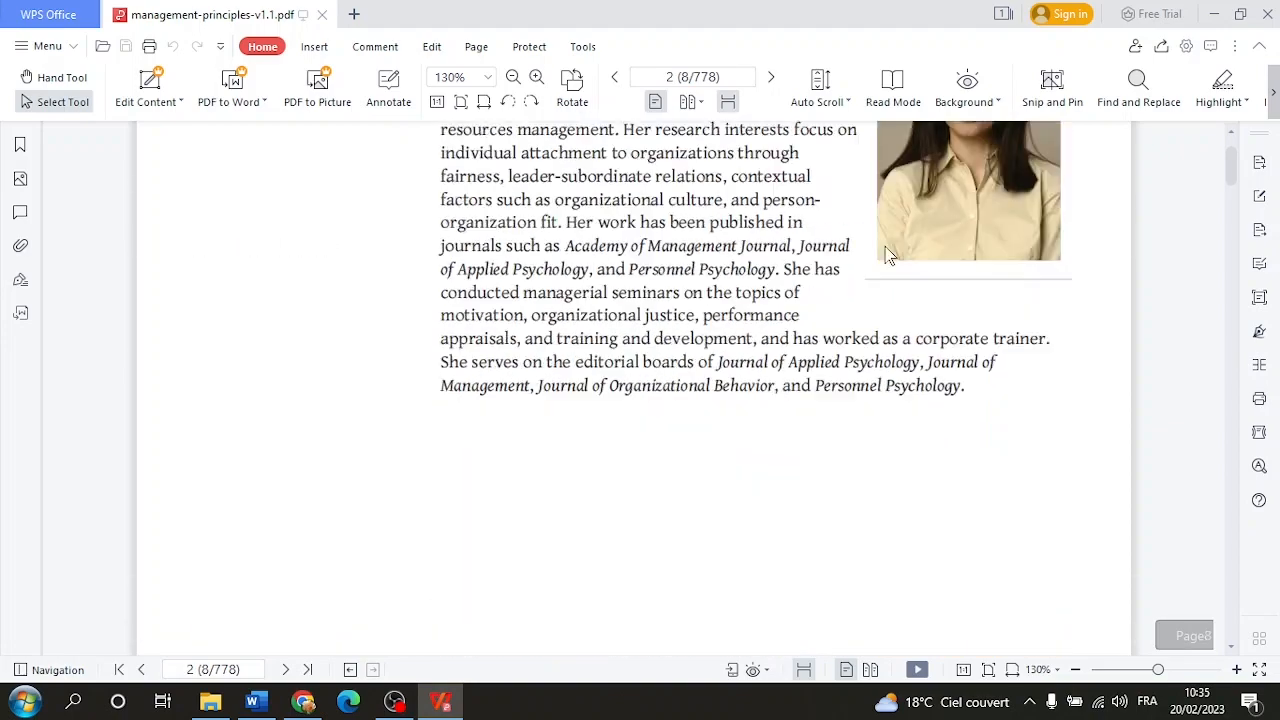
scroll(886, 254, down, 20)
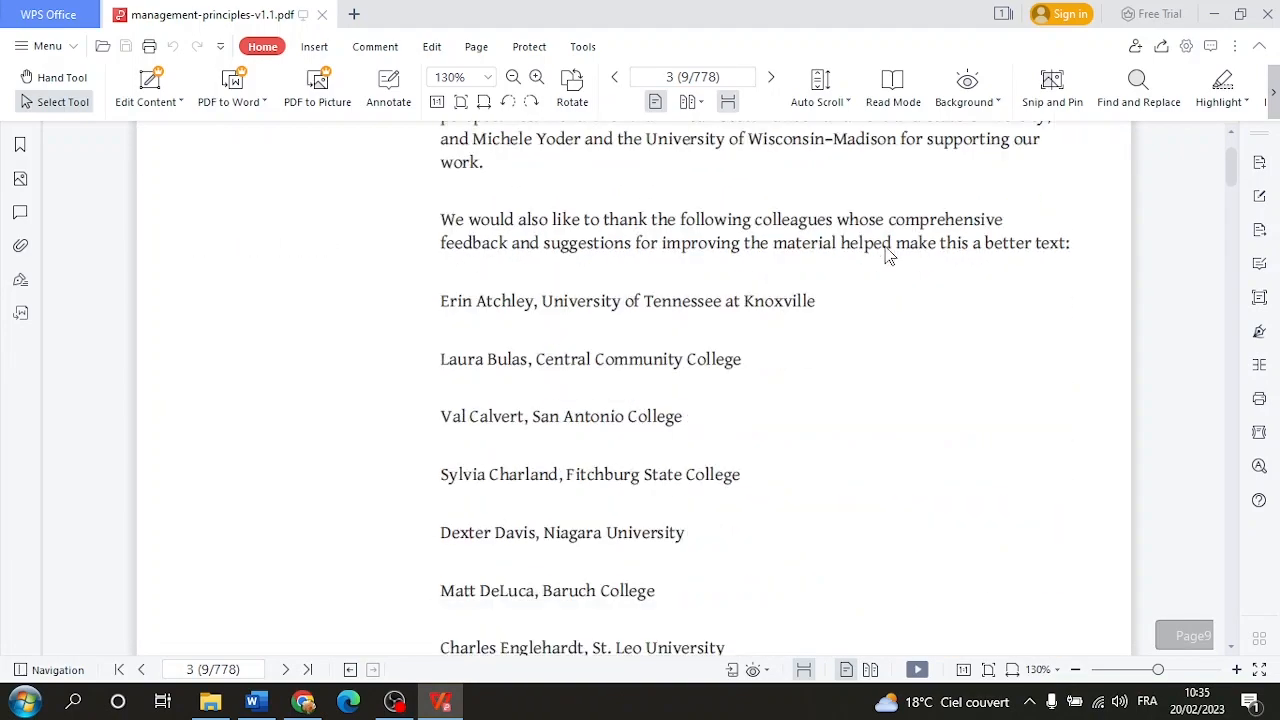
scroll(886, 254, down, 20)
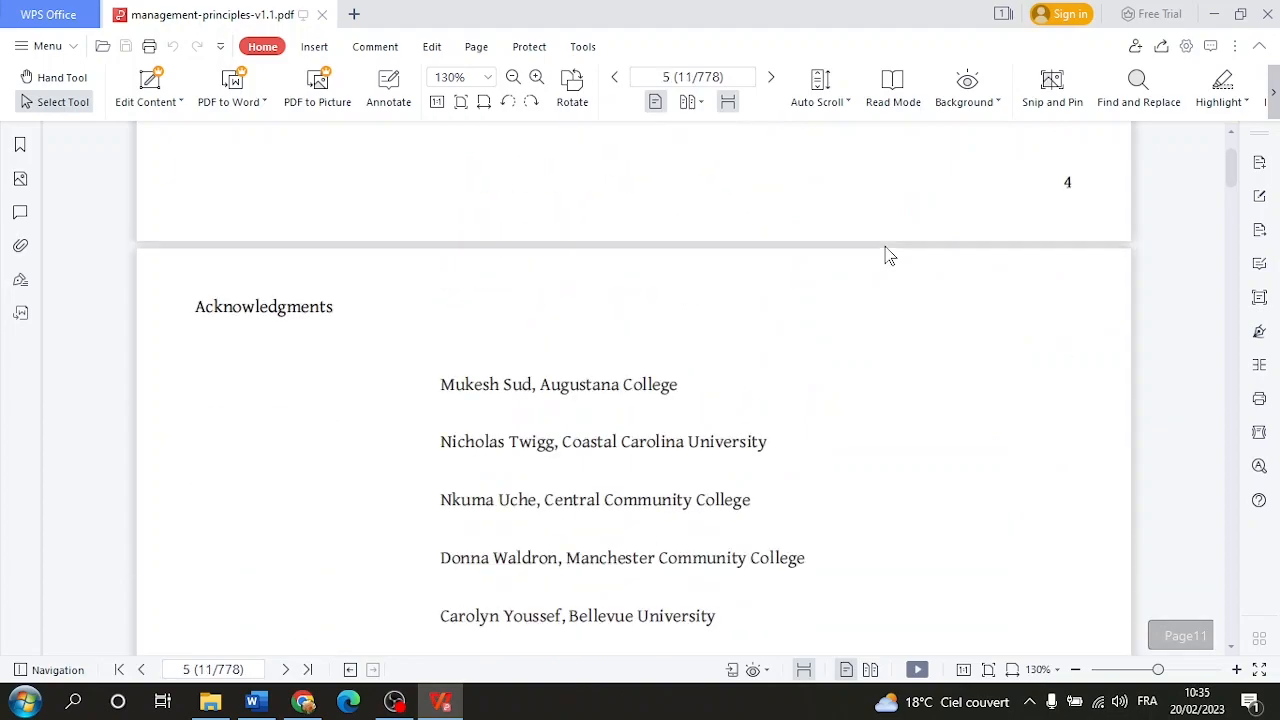
scroll(886, 254, down, 20)
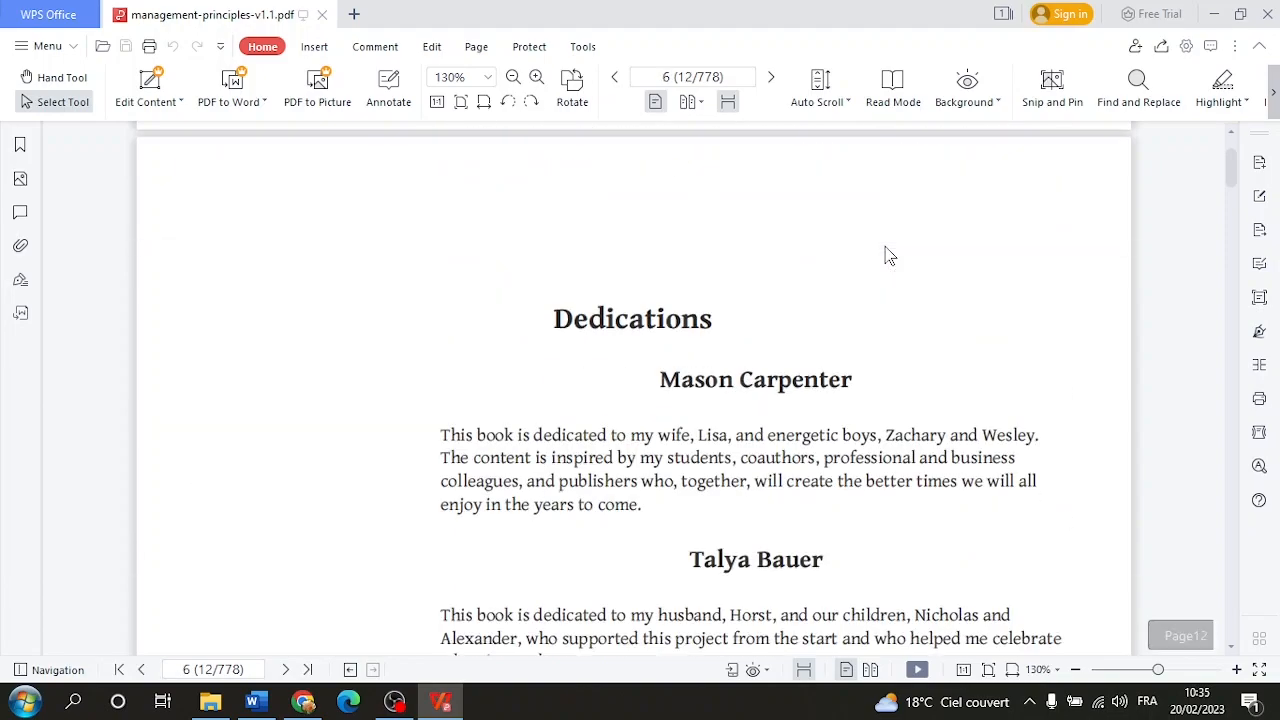
scroll(886, 254, down, 20)
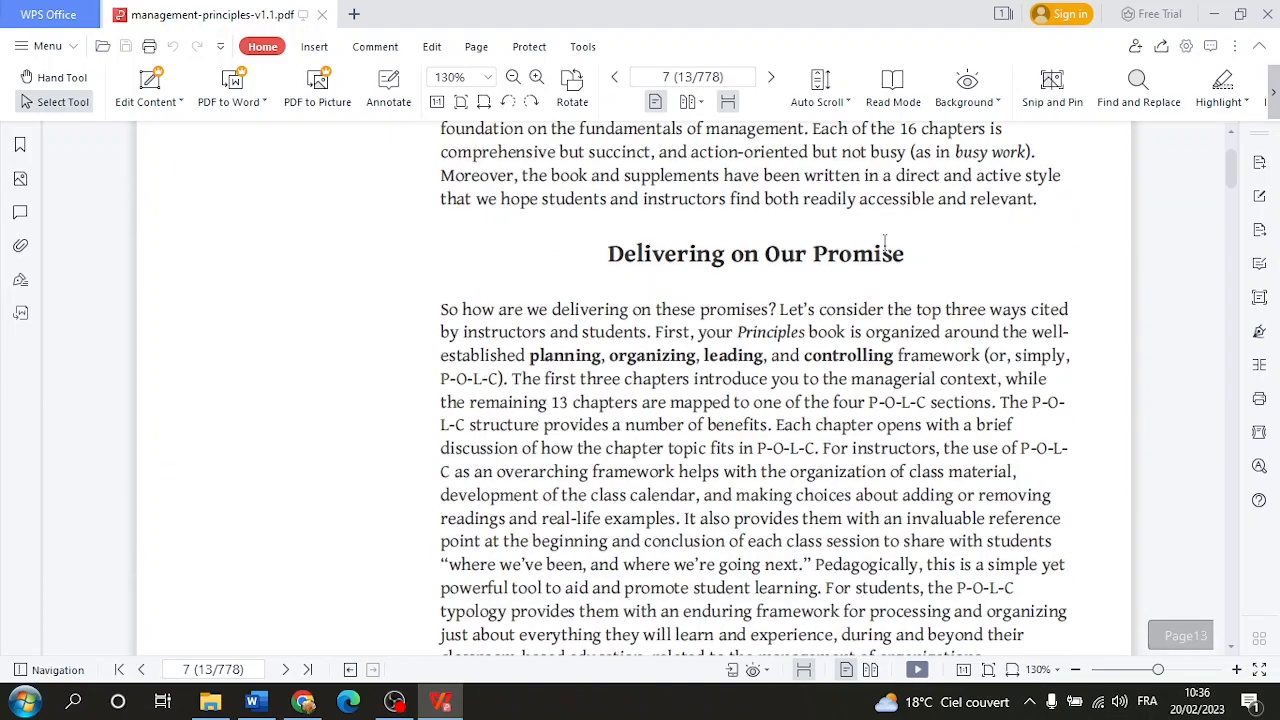
scroll(886, 254, down, 20)
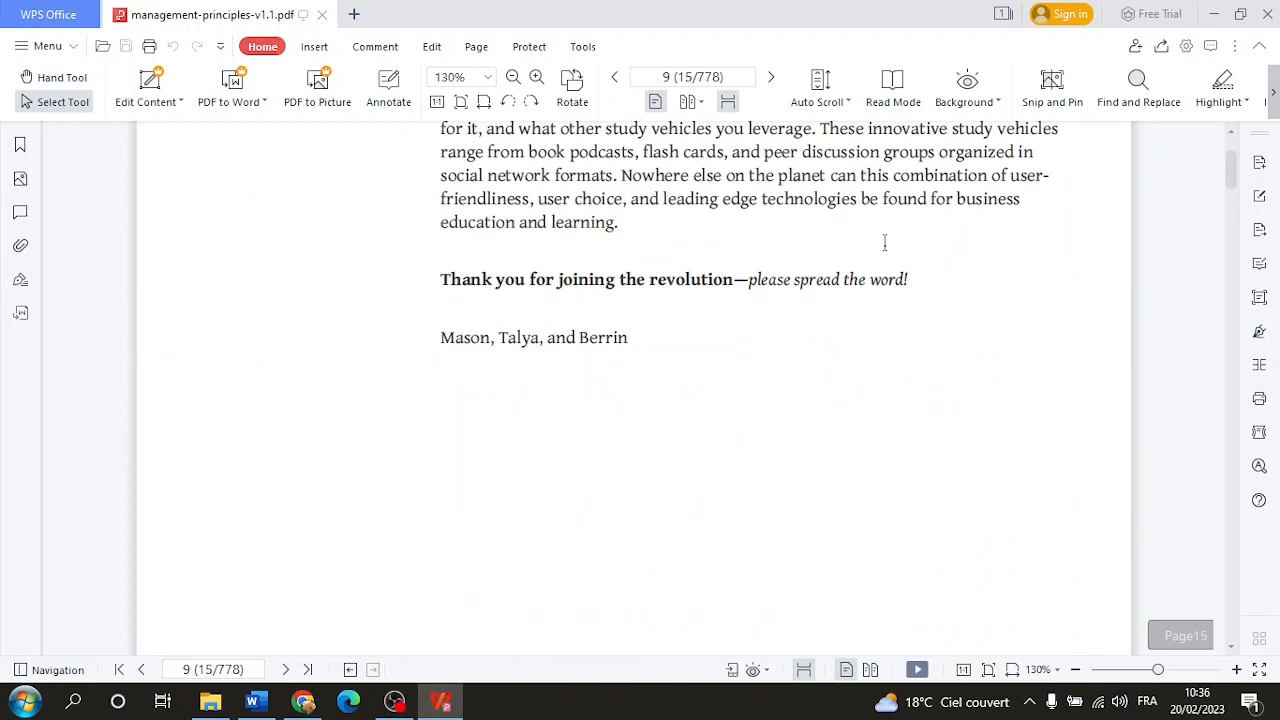
scroll(886, 254, down, 5)
scroll(886, 254, down, 5)
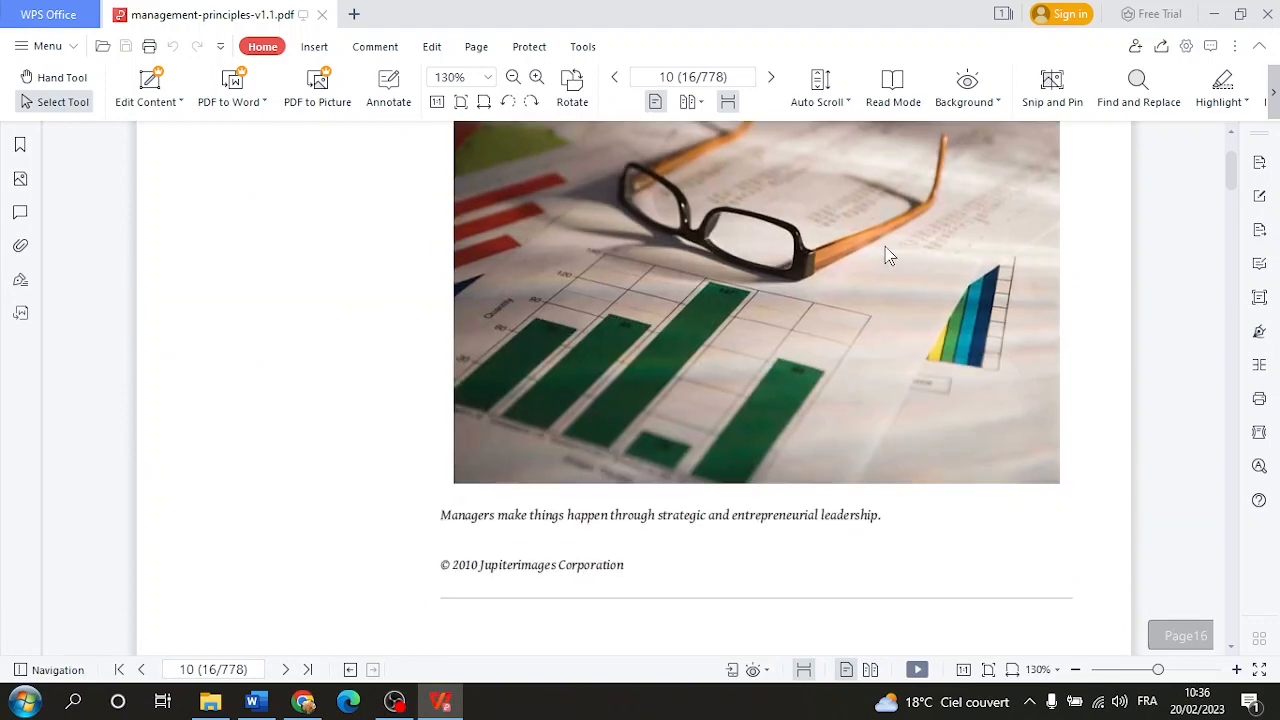
Return to Word, enter Pearson as the book source's publisher and New York as its city, and save the source.
click(256, 703)
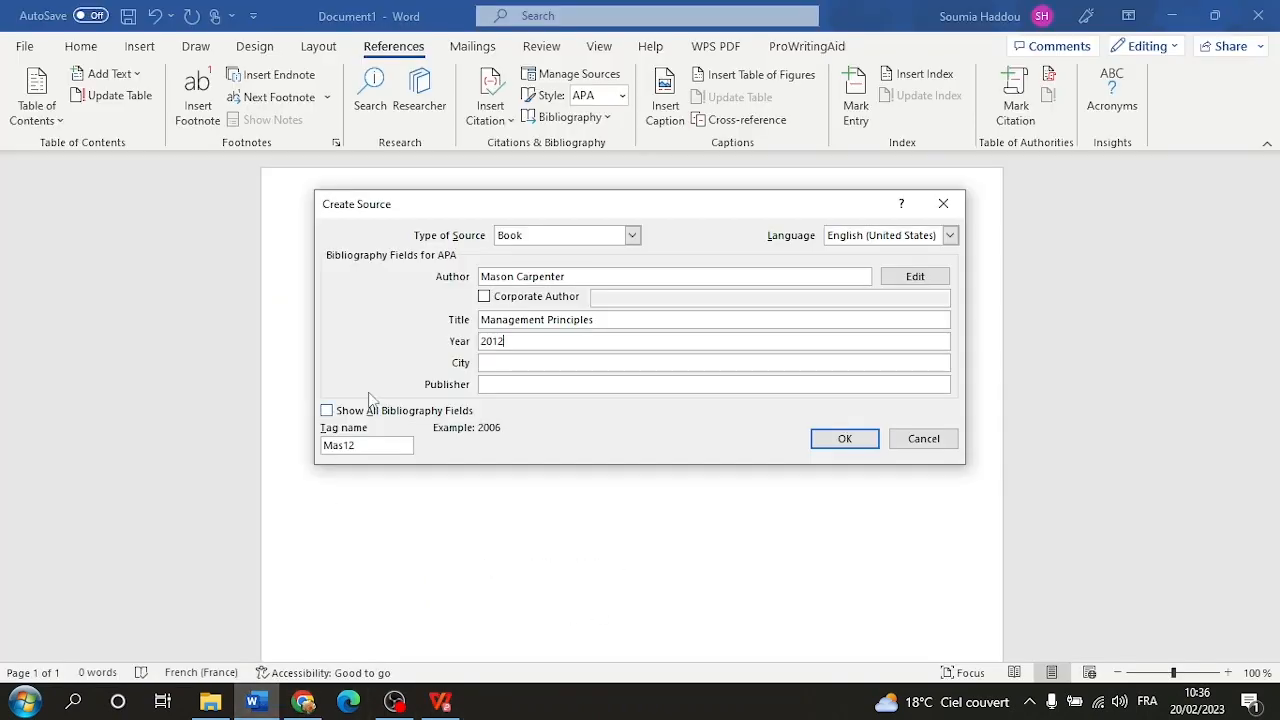
click(499, 381)
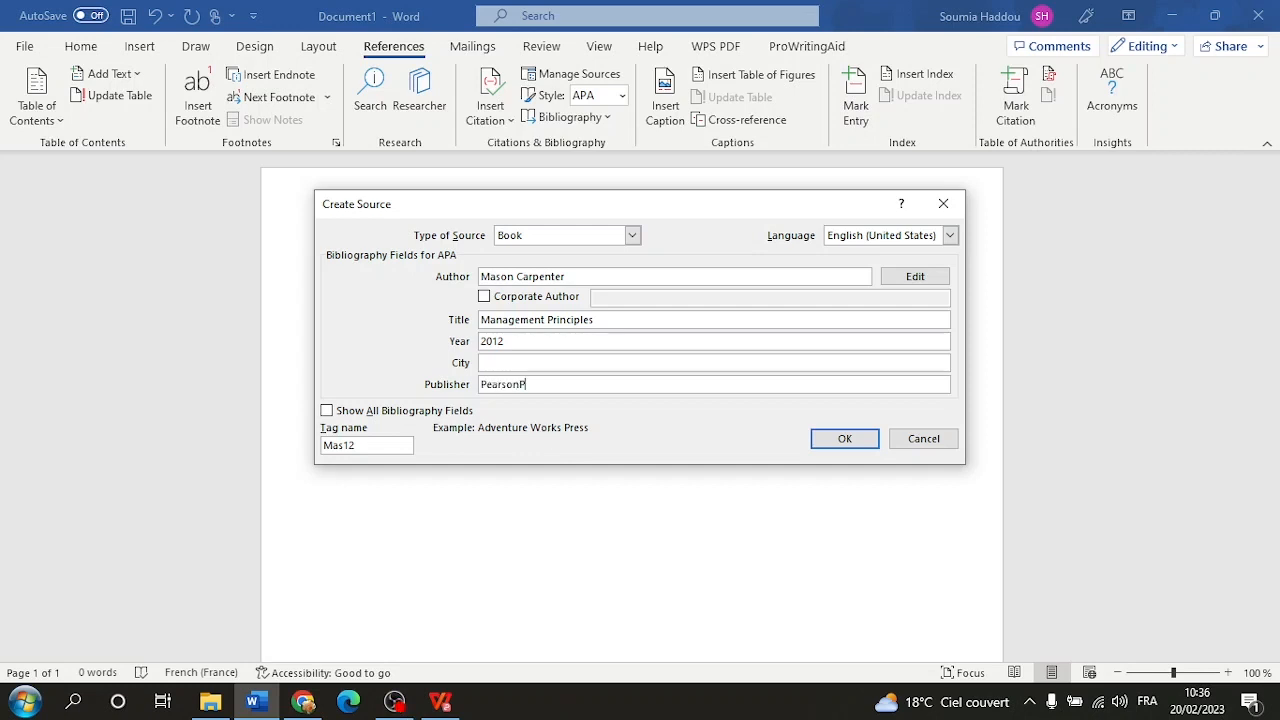
click(504, 362)
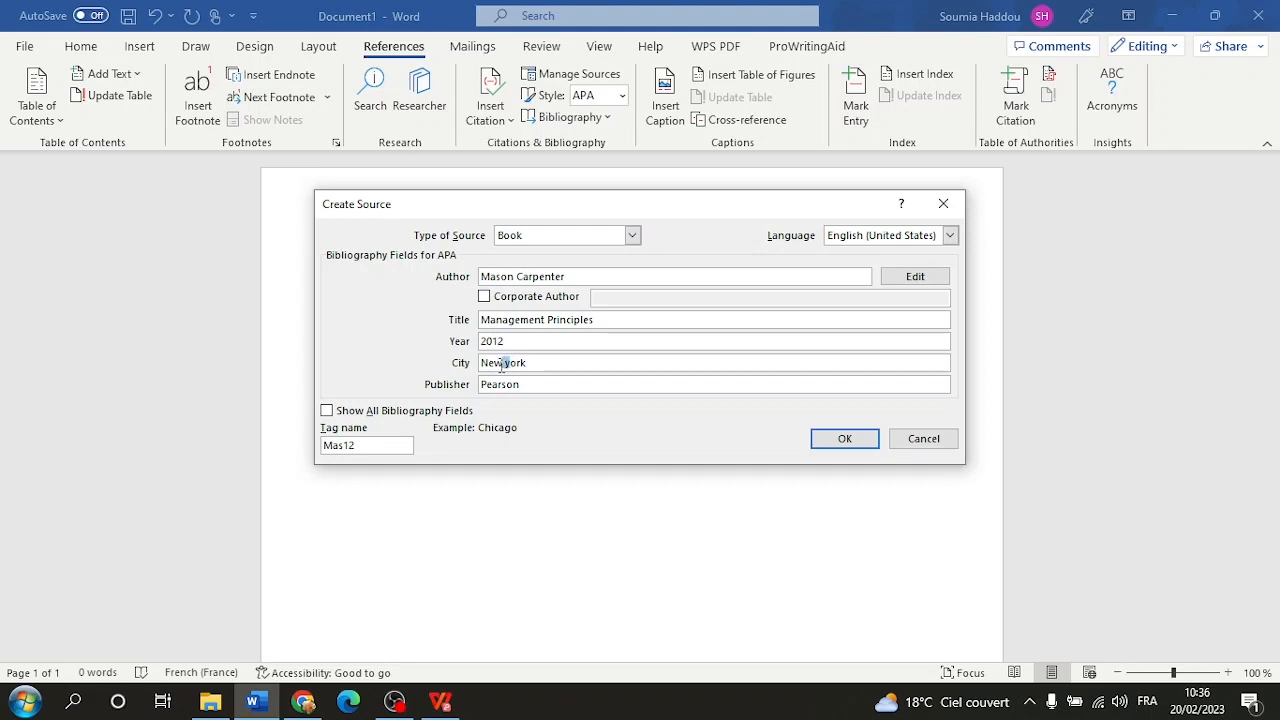
text(Y)
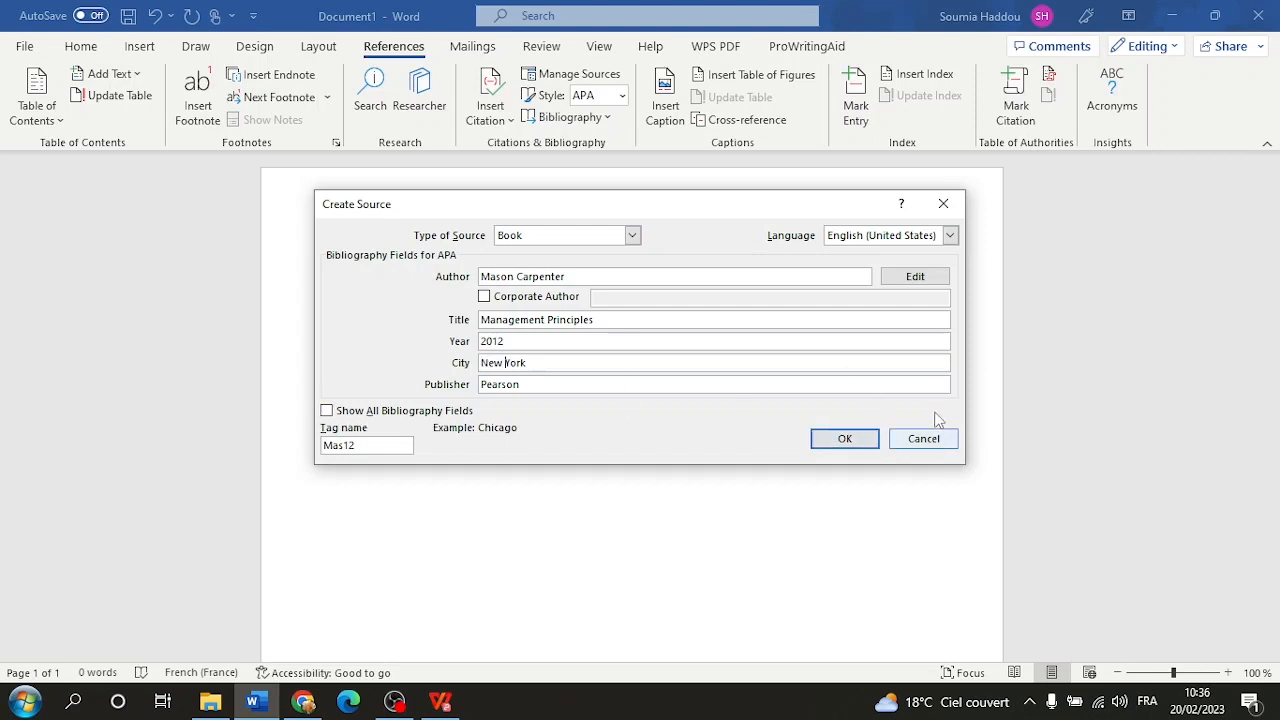
click(840, 440)
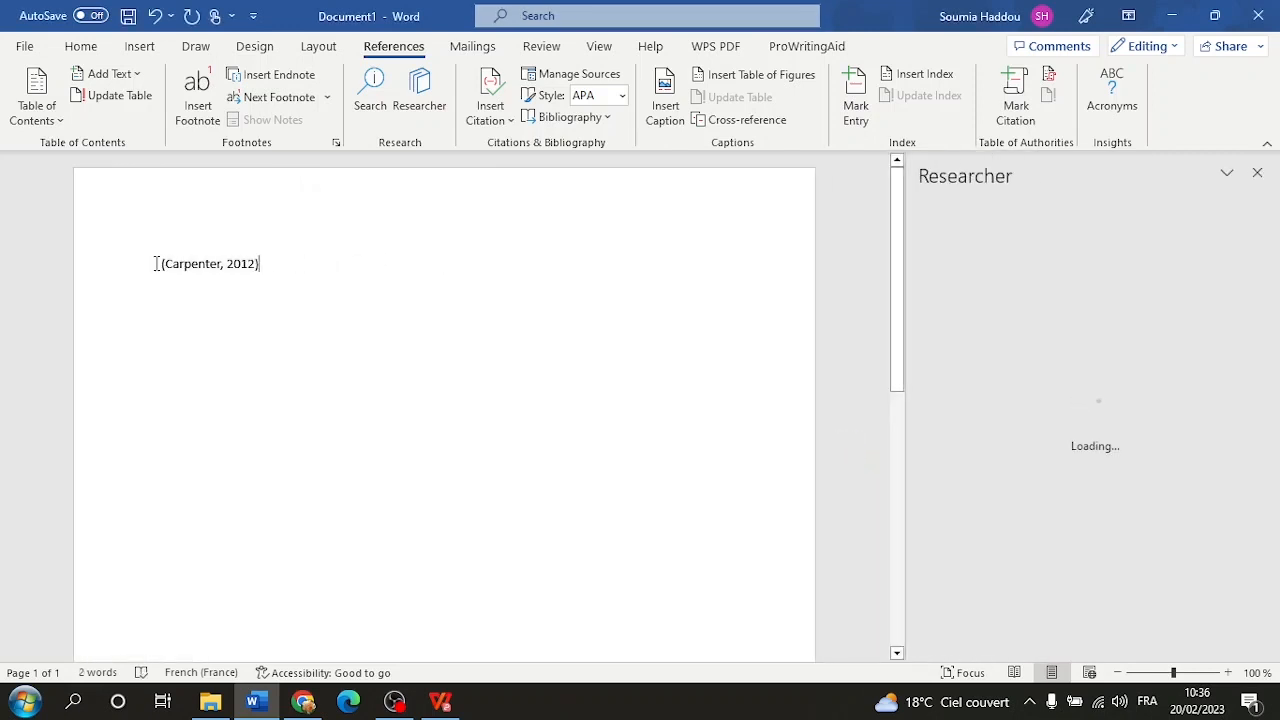
Close the Researcher pane and add several blank lines below the inserted citation.
click(1257, 172)
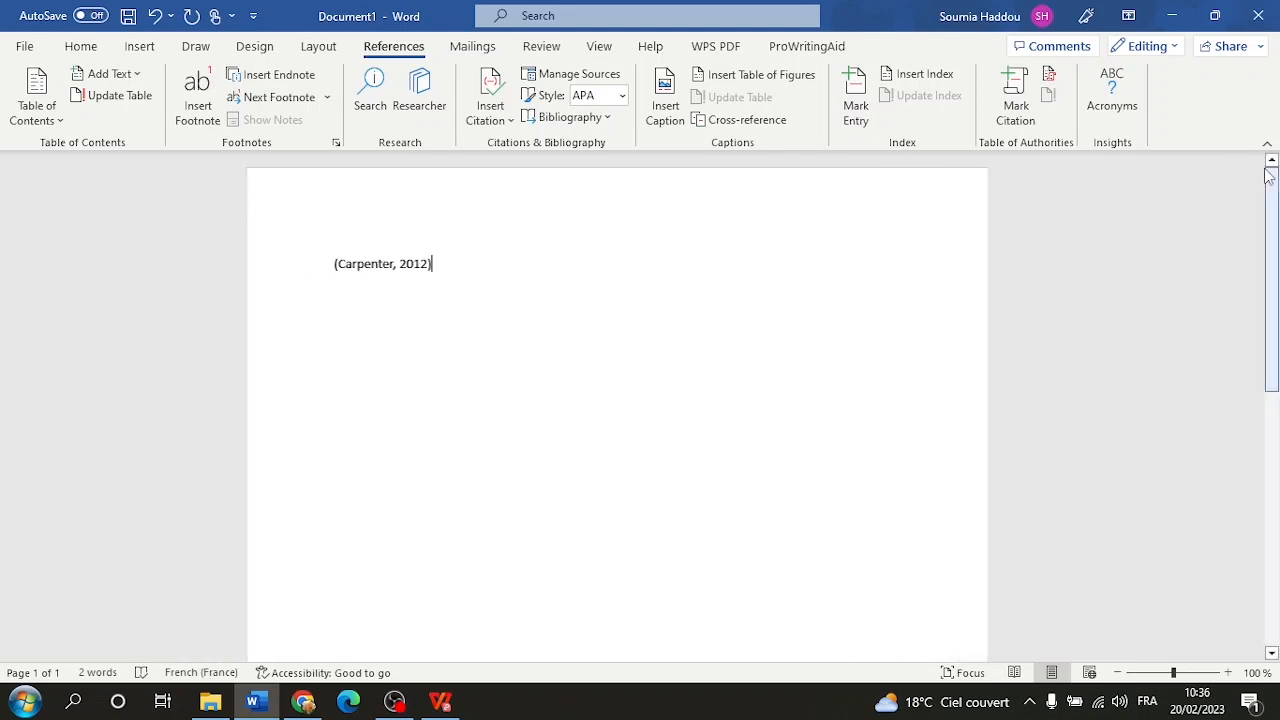
click(355, 263)
click(636, 400)
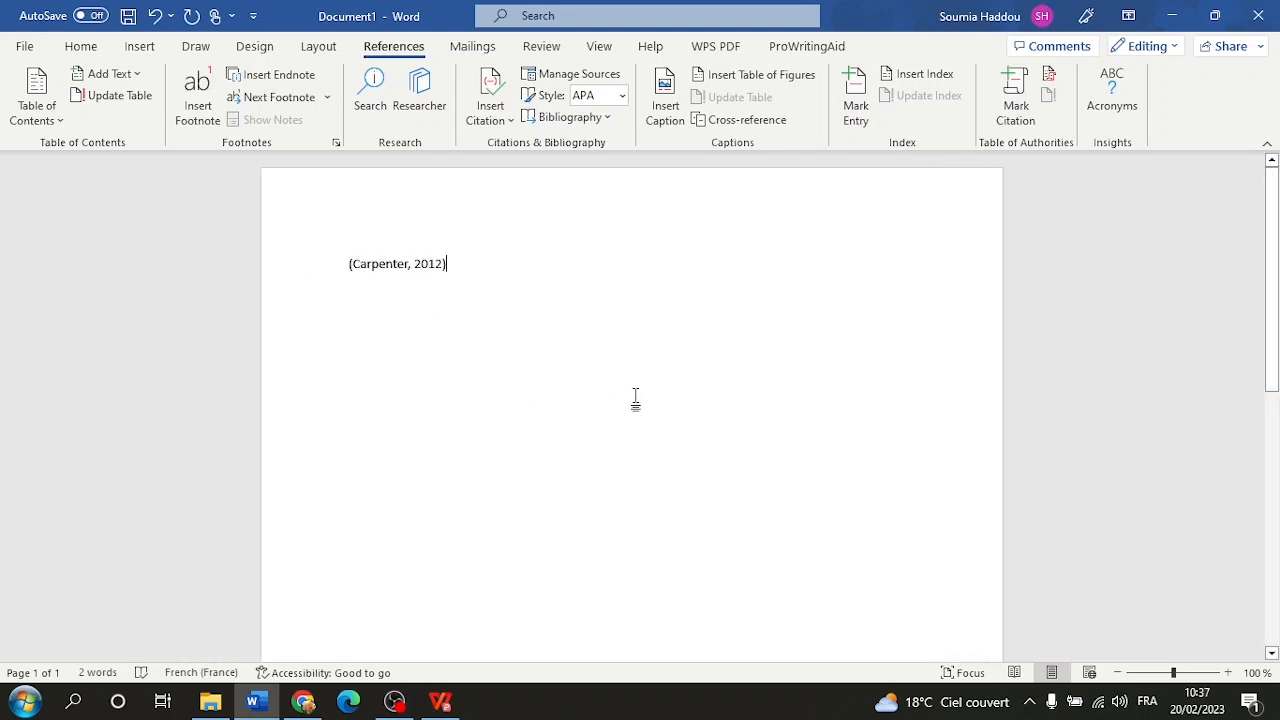
key(Return)
key(Return)
key(Return)
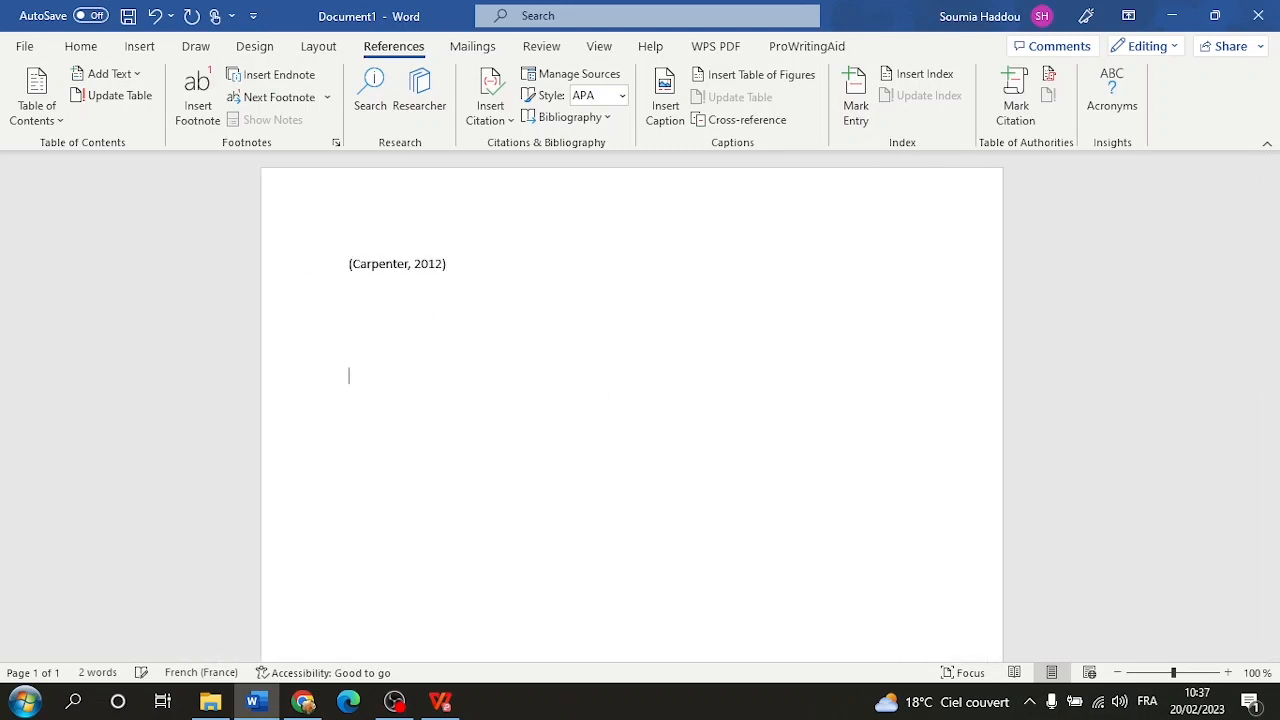
Try out the built-in References list below the citation and undo its insertion.
click(607, 117)
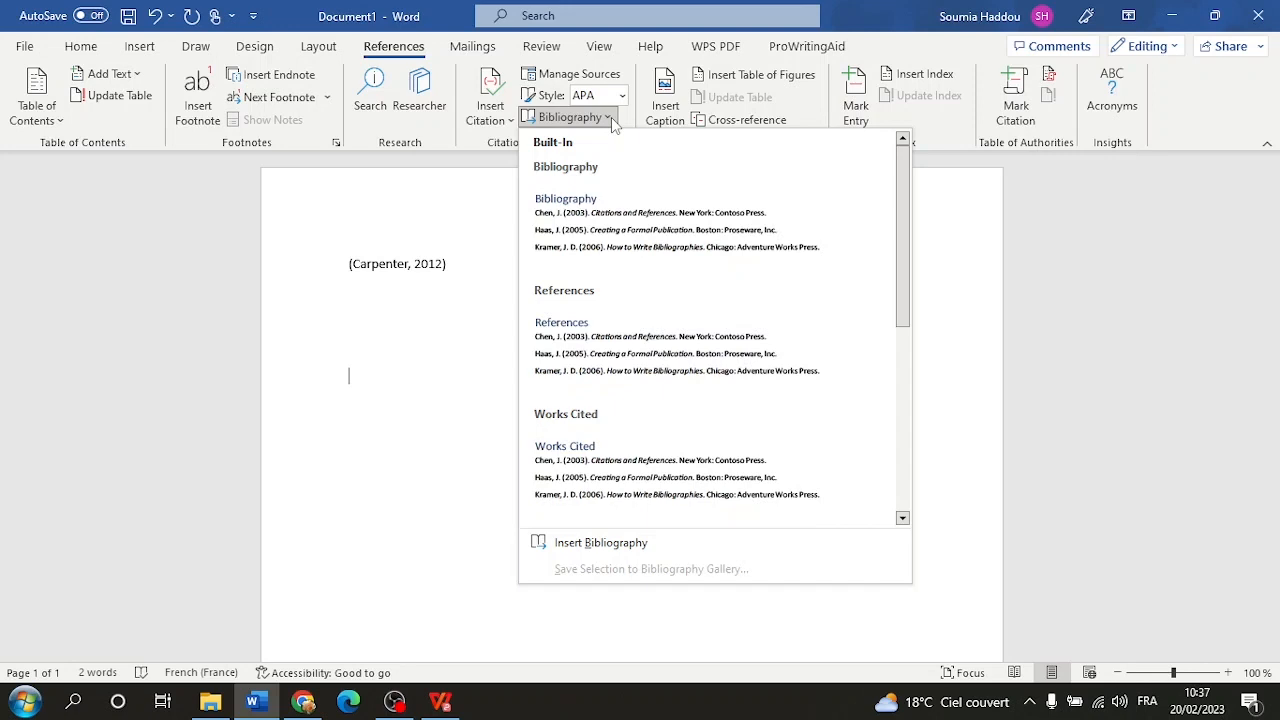
click(627, 370)
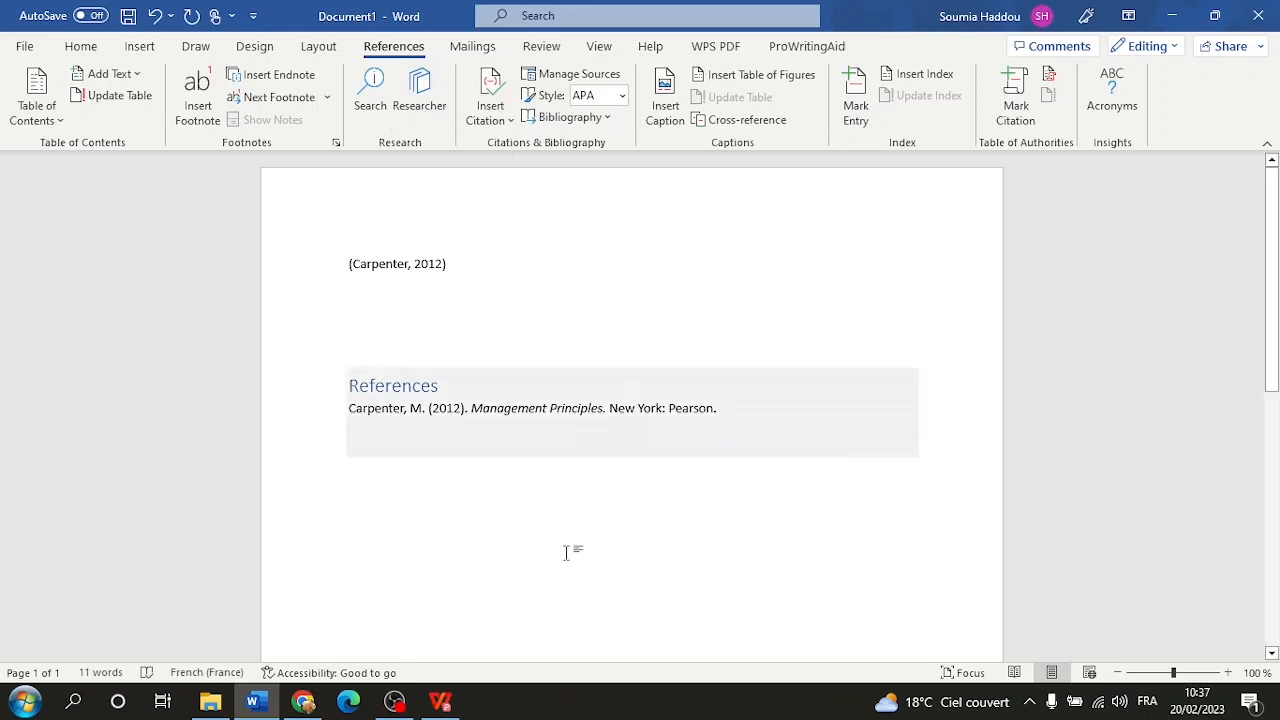
click(490, 112)
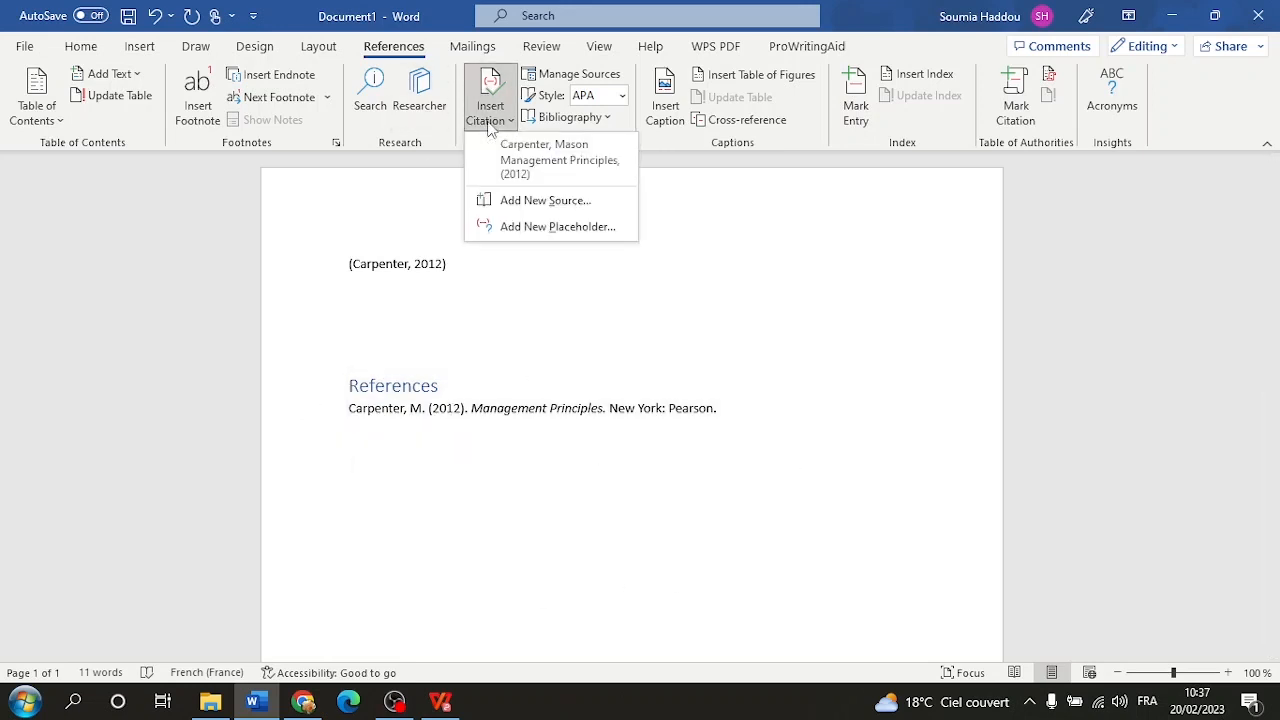
click(510, 200)
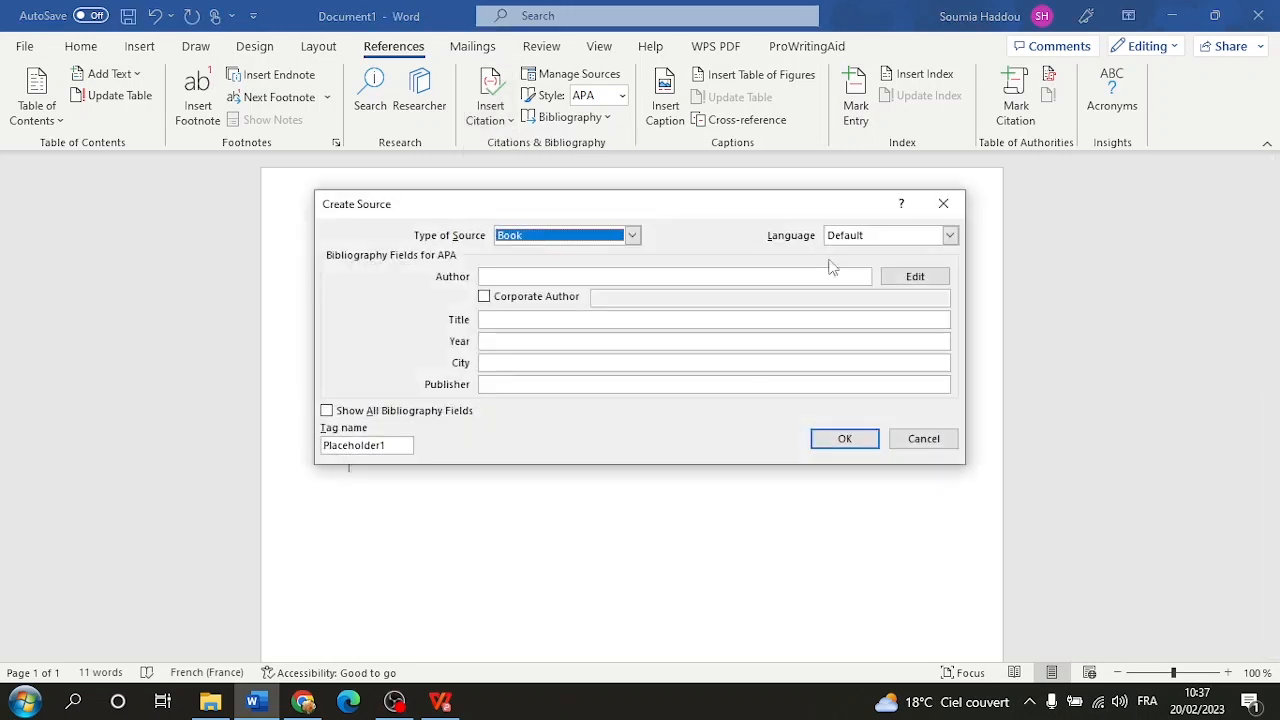
click(924, 441)
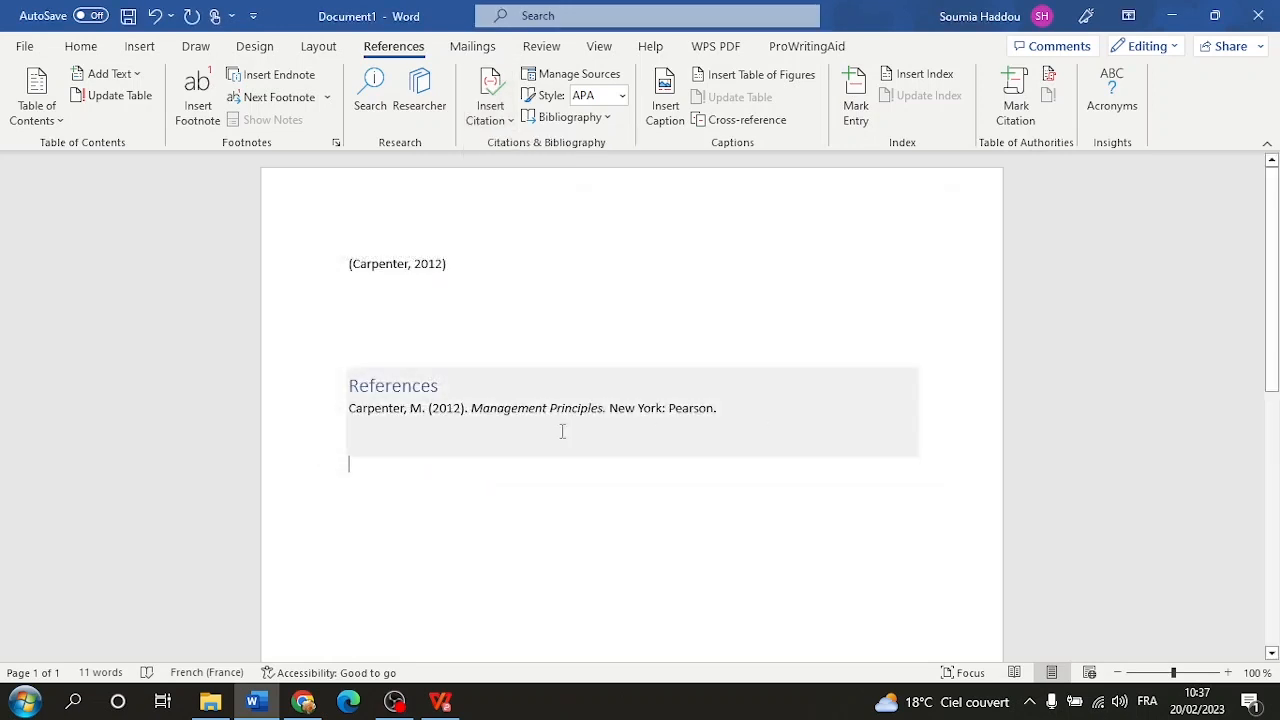
click(482, 408)
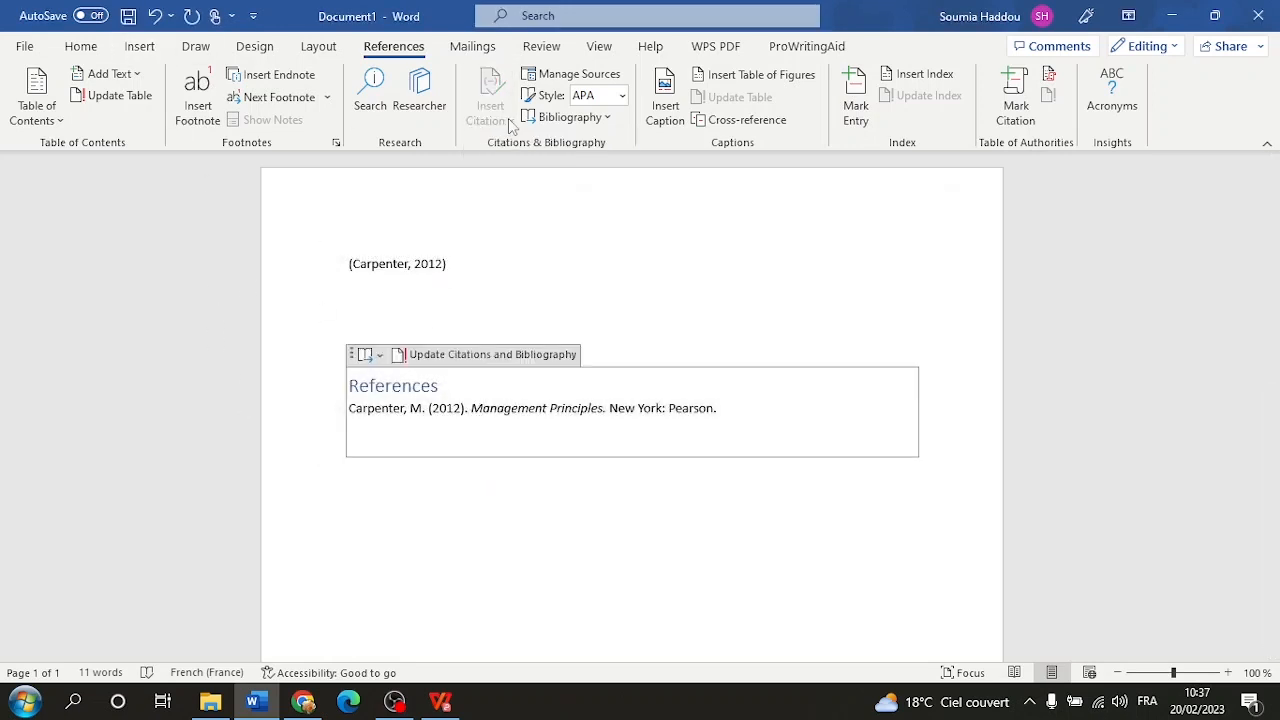
click(156, 16)
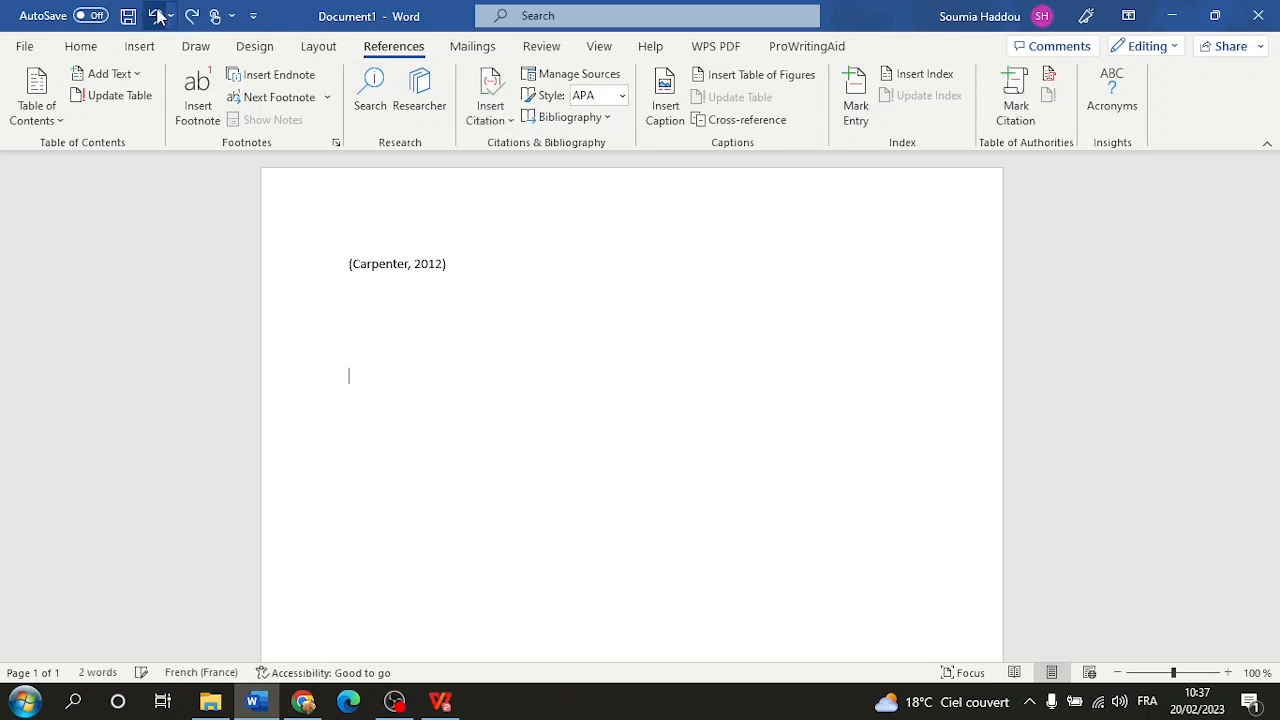
Insert the built-in References bibliography below the citation and check its book entry.
click(570, 117)
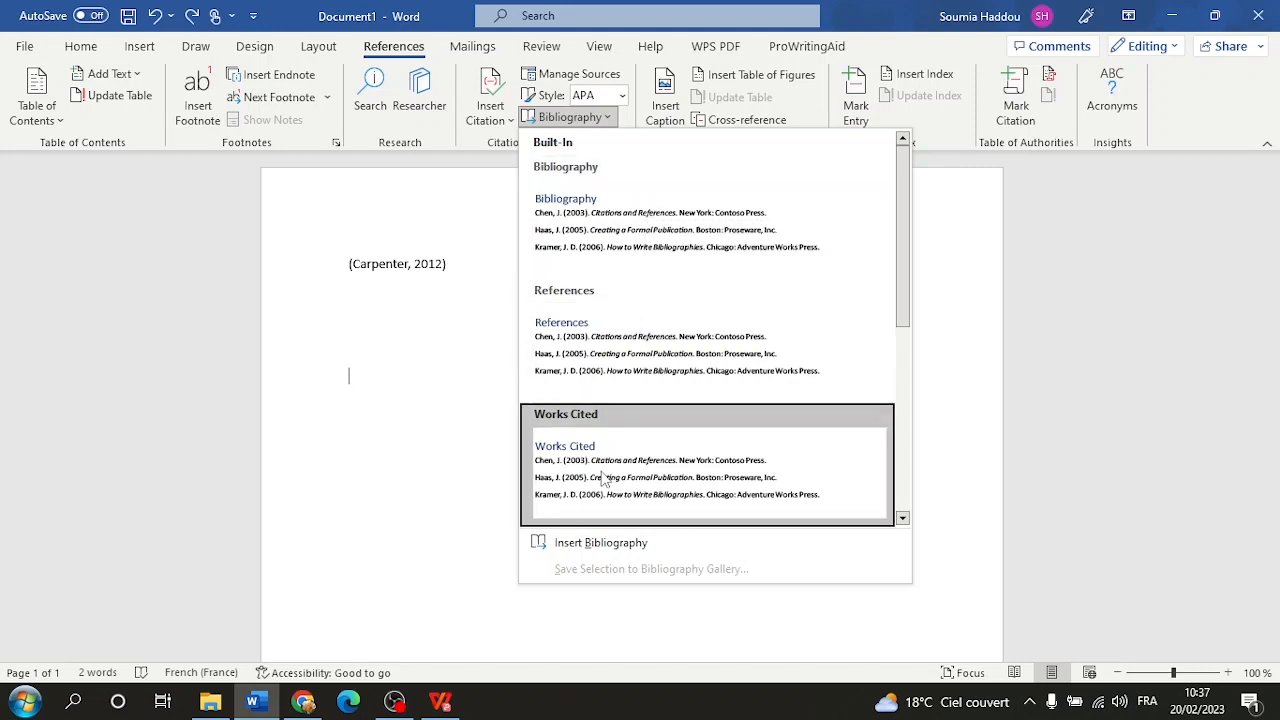
click(660, 358)
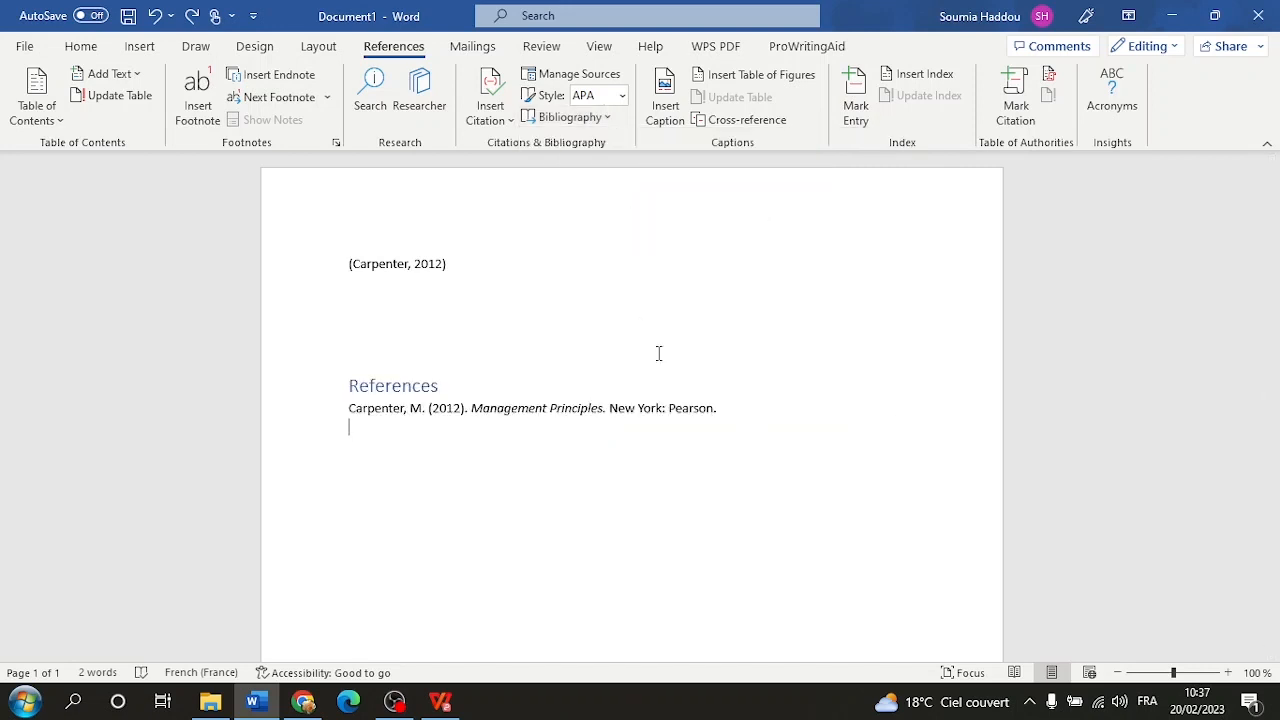
scroll(659, 353, down, 2)
click(728, 318)
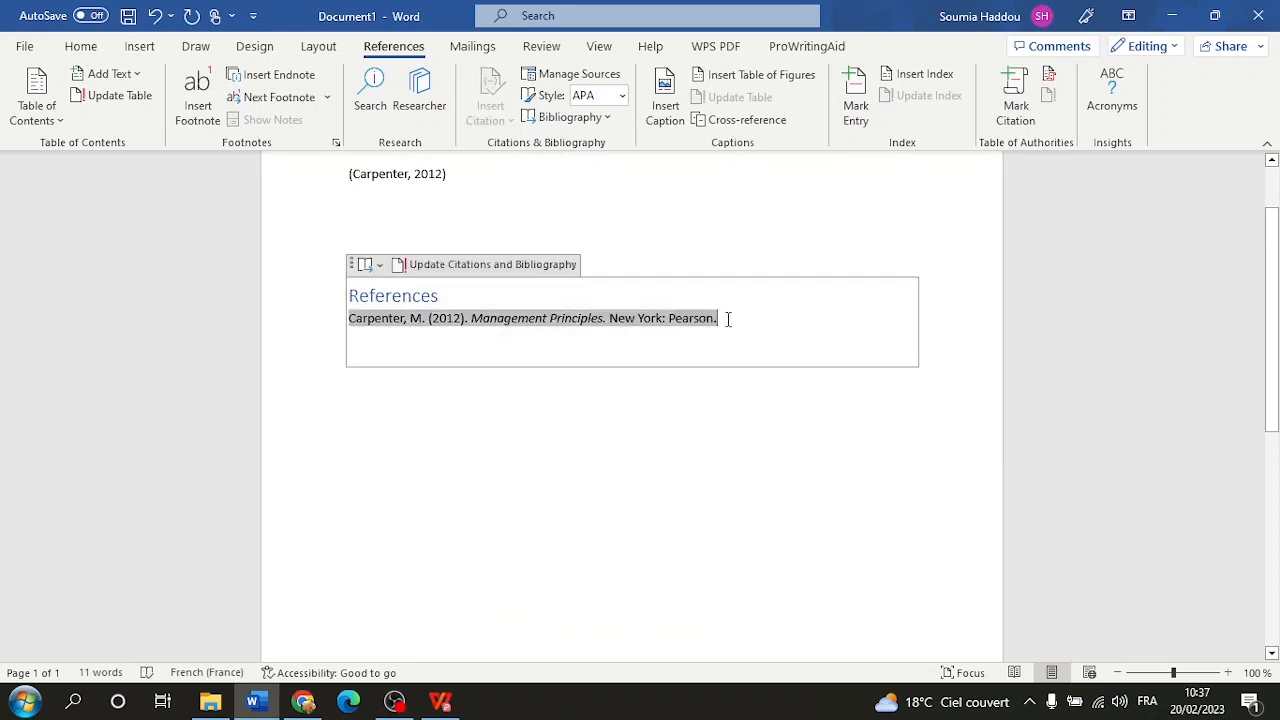
click(640, 434)
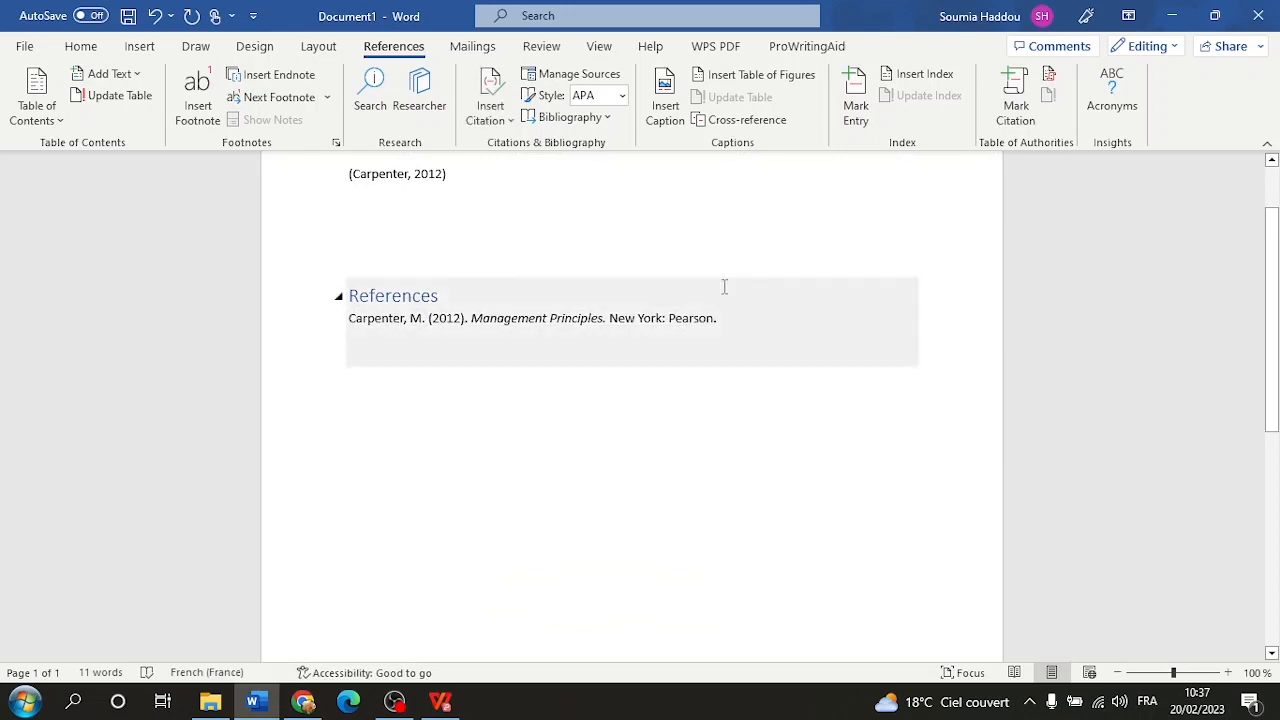
scroll(724, 287, up, 1)
scroll(724, 287, up, 1)
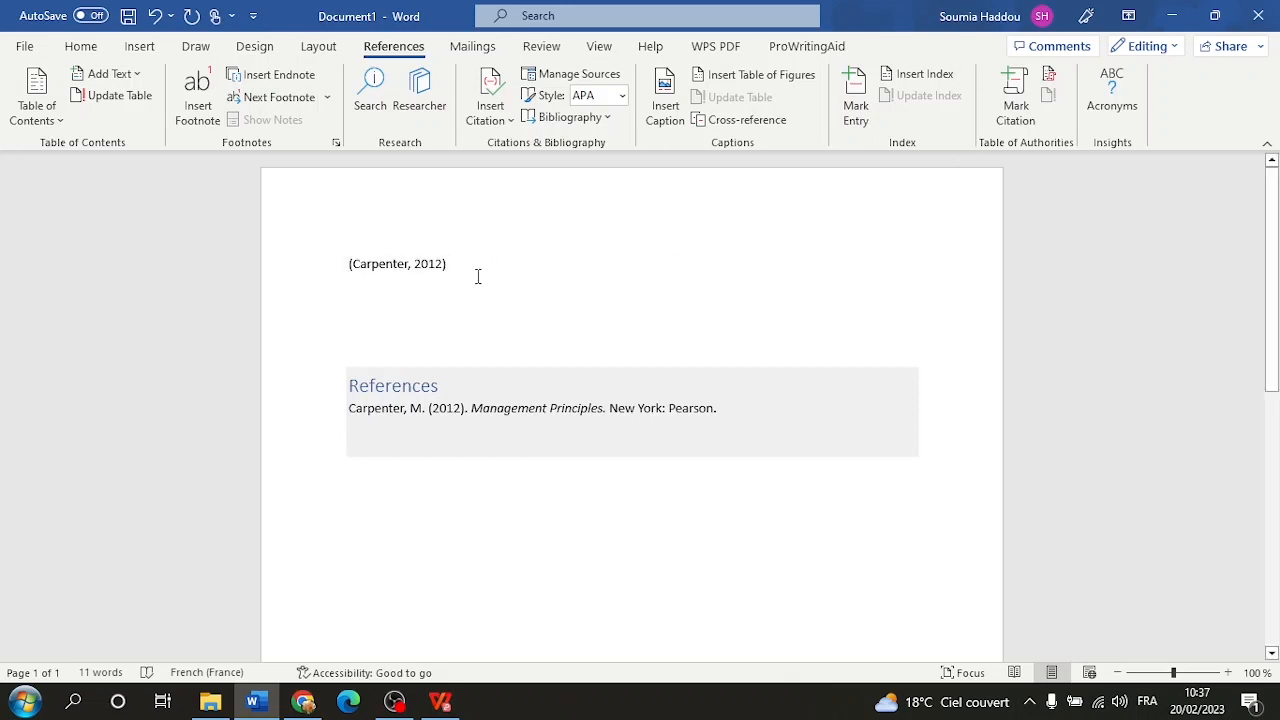
Delete the citation and its References list from the page, and look over the mail merge and review commands.
drag(350, 268, 1014, 520)
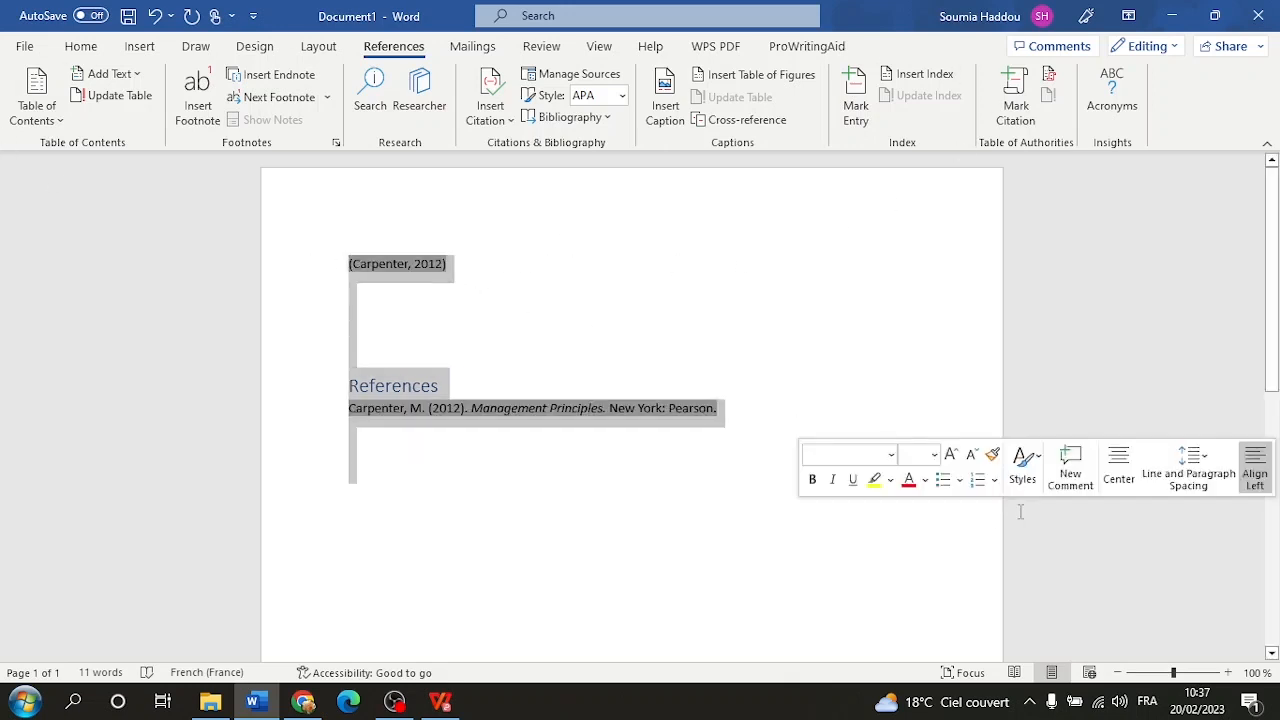
key(Delete)
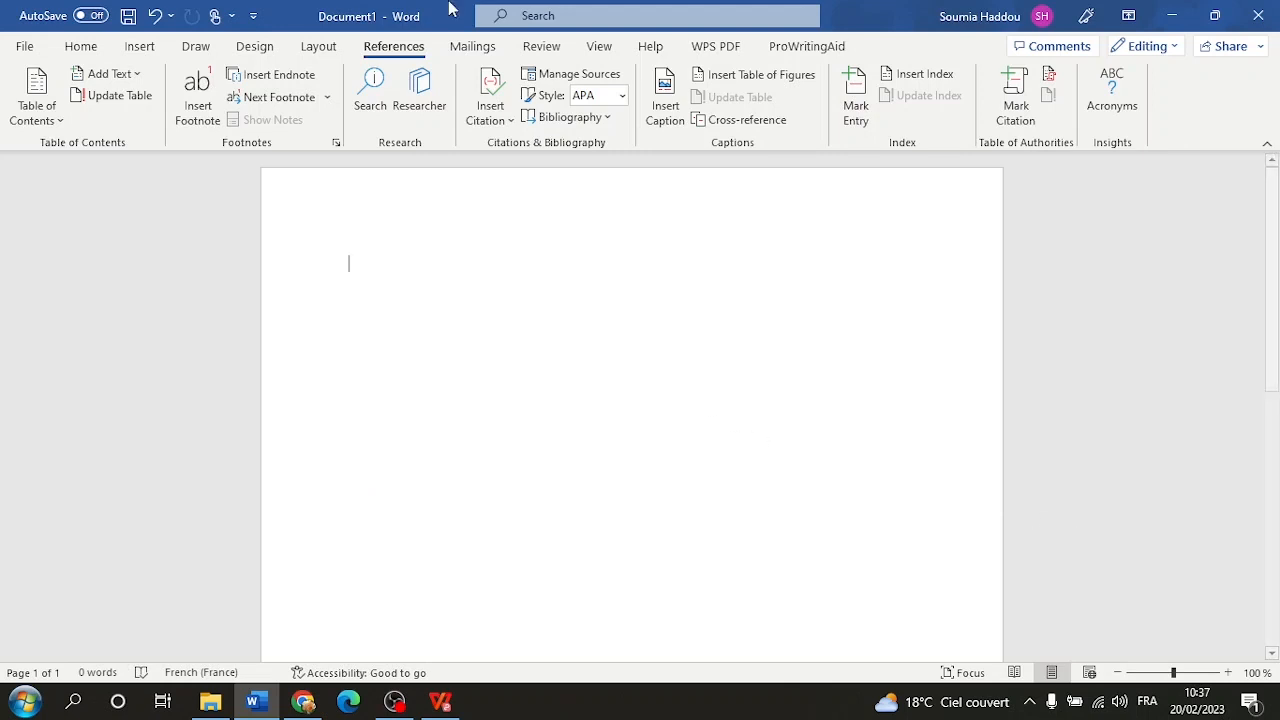
click(470, 48)
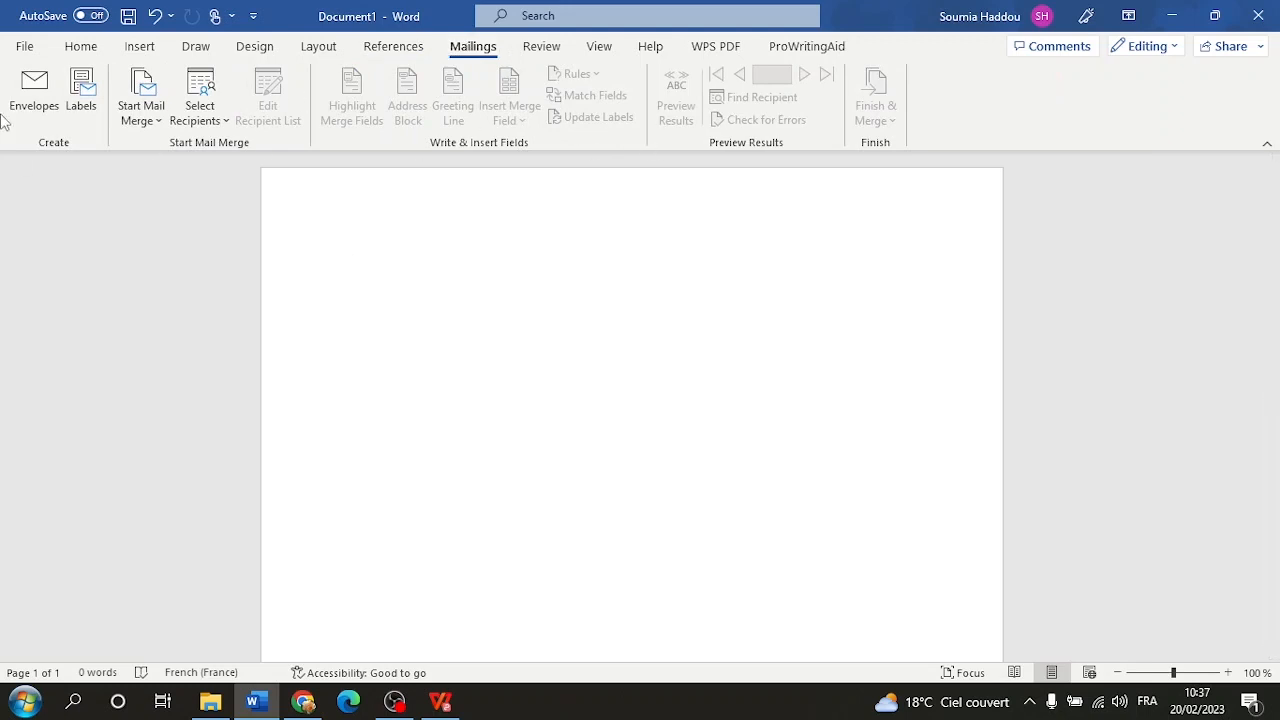
click(540, 48)
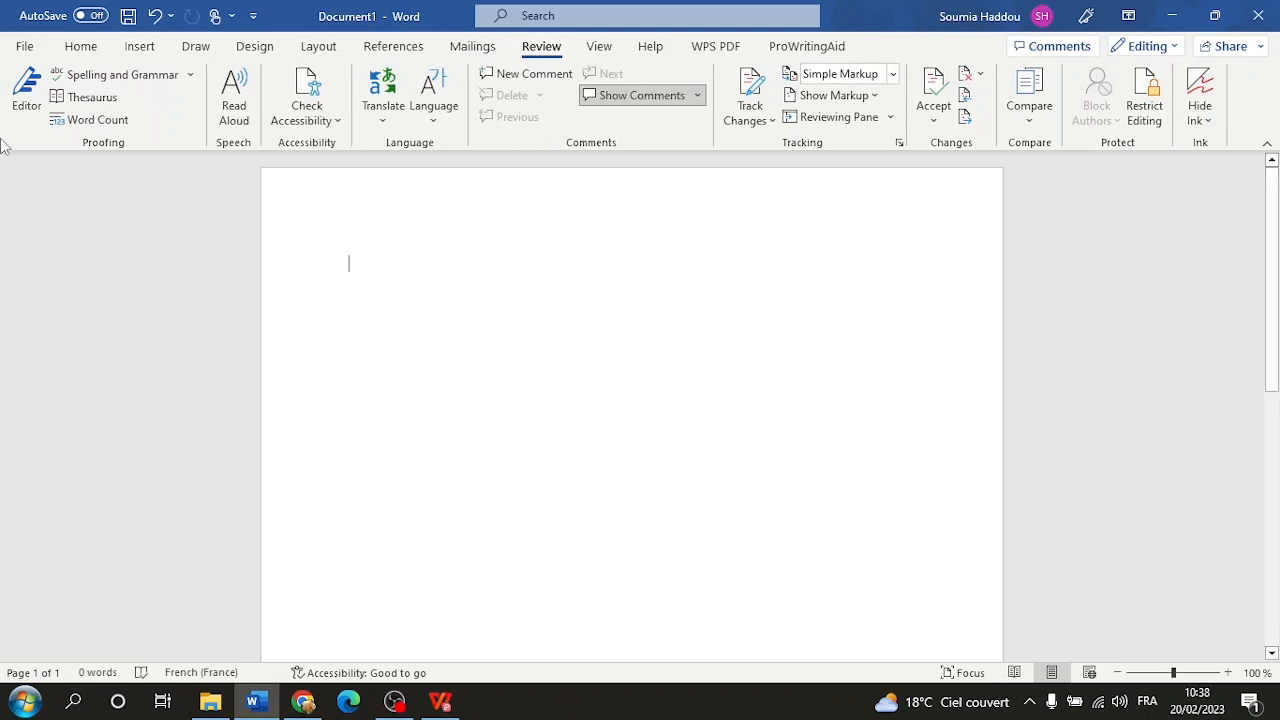
Open the recent document unit 4 discussion.edited.docx and skim through its text.
click(22, 46)
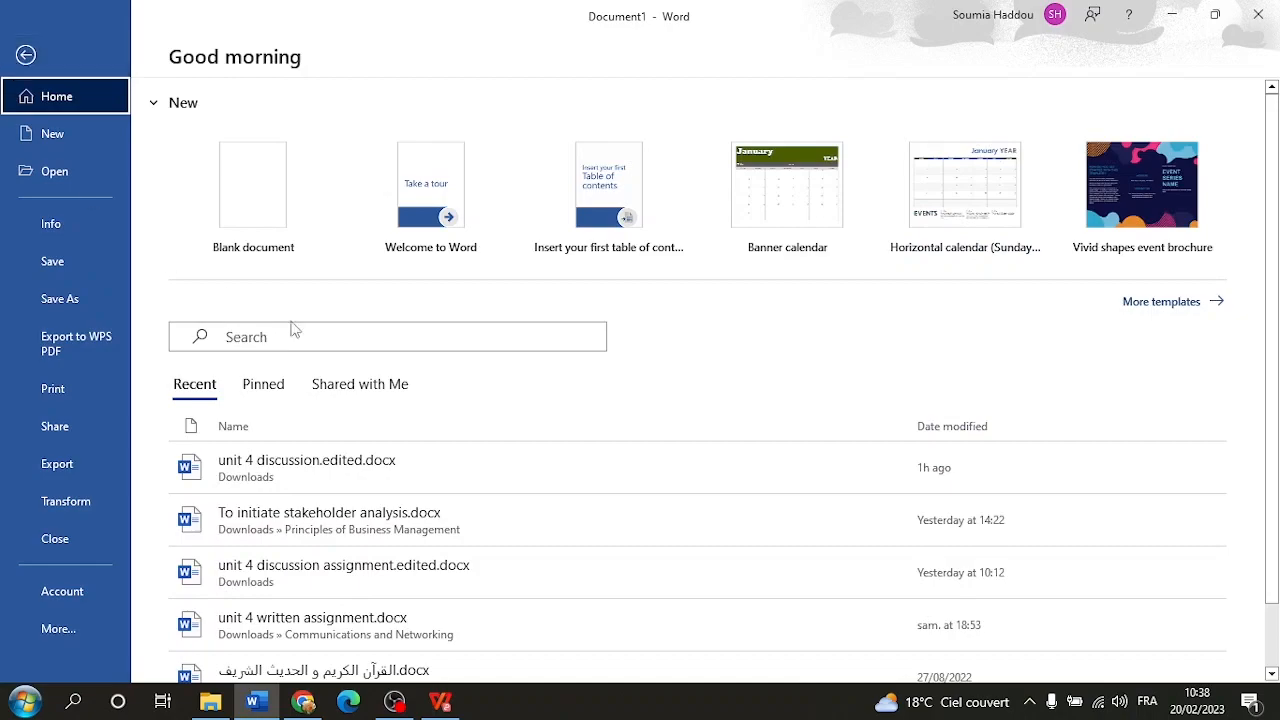
scroll(300, 390, down, 1)
click(290, 398)
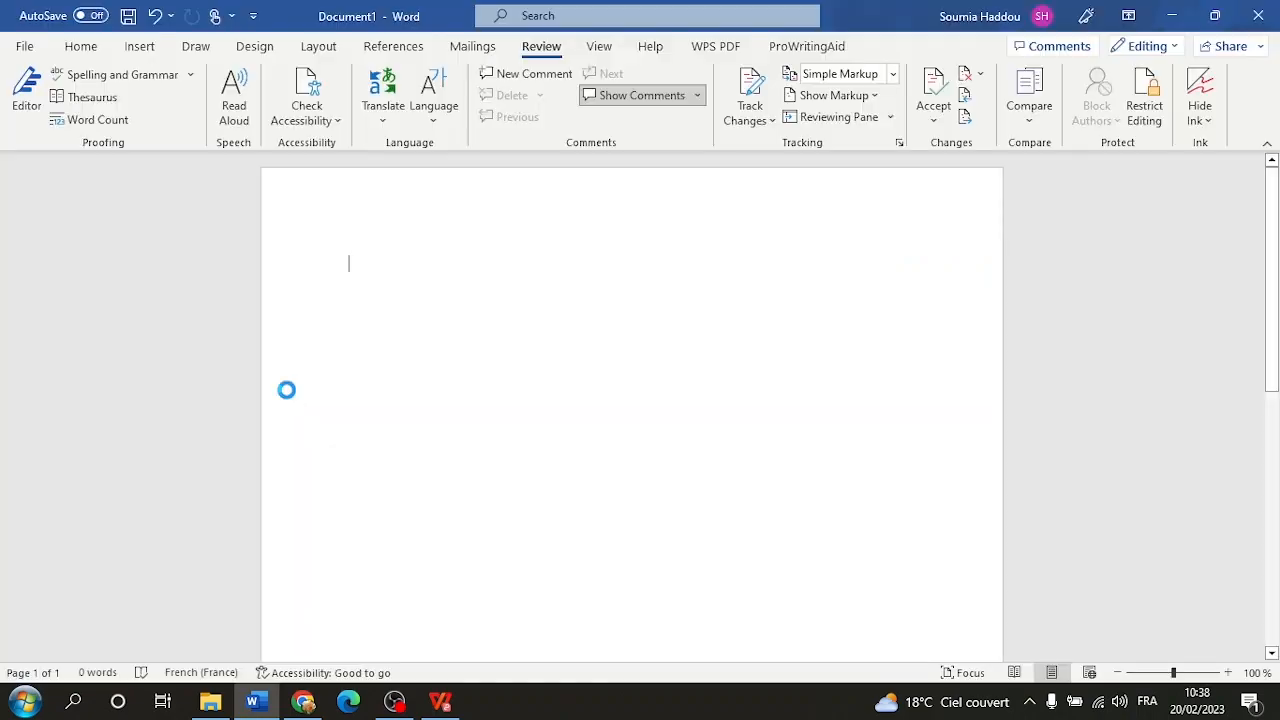
scroll(502, 373, down, 10)
scroll(502, 373, down, 1)
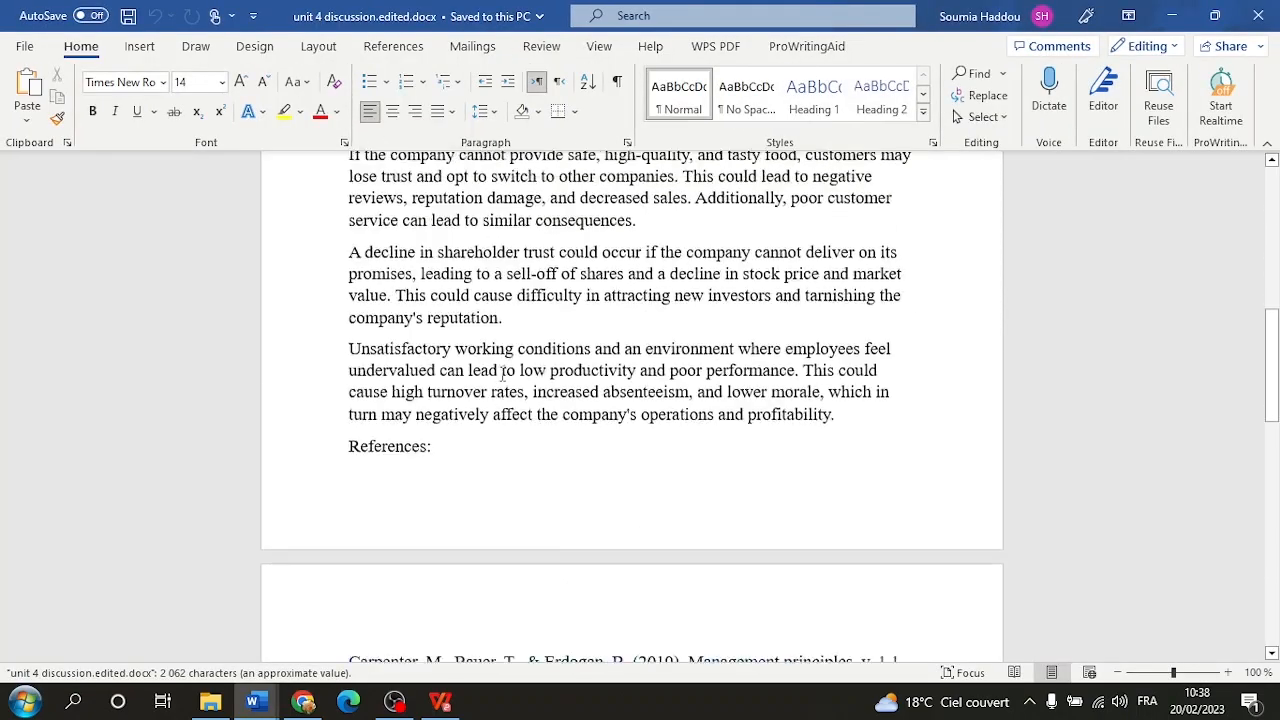
scroll(502, 373, up, 12)
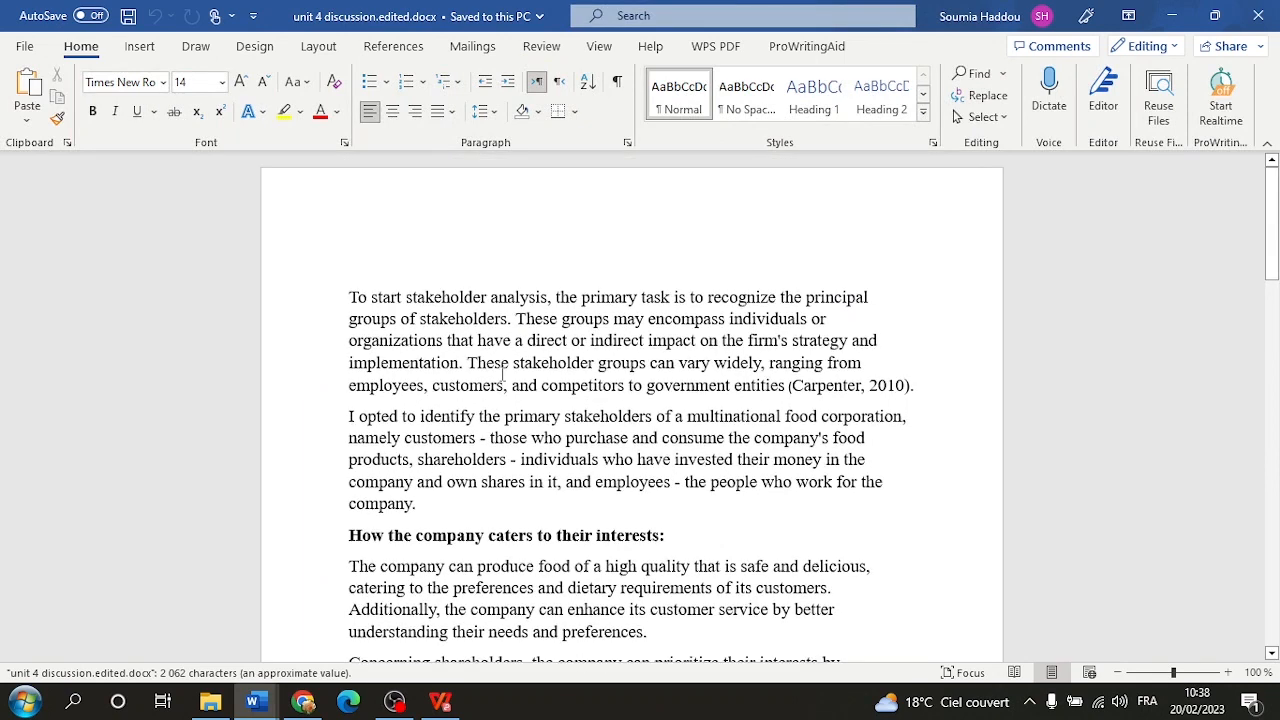
Run the Editor check on the document, try the Professional writing level and set it back to Formal.
click(541, 47)
click(27, 115)
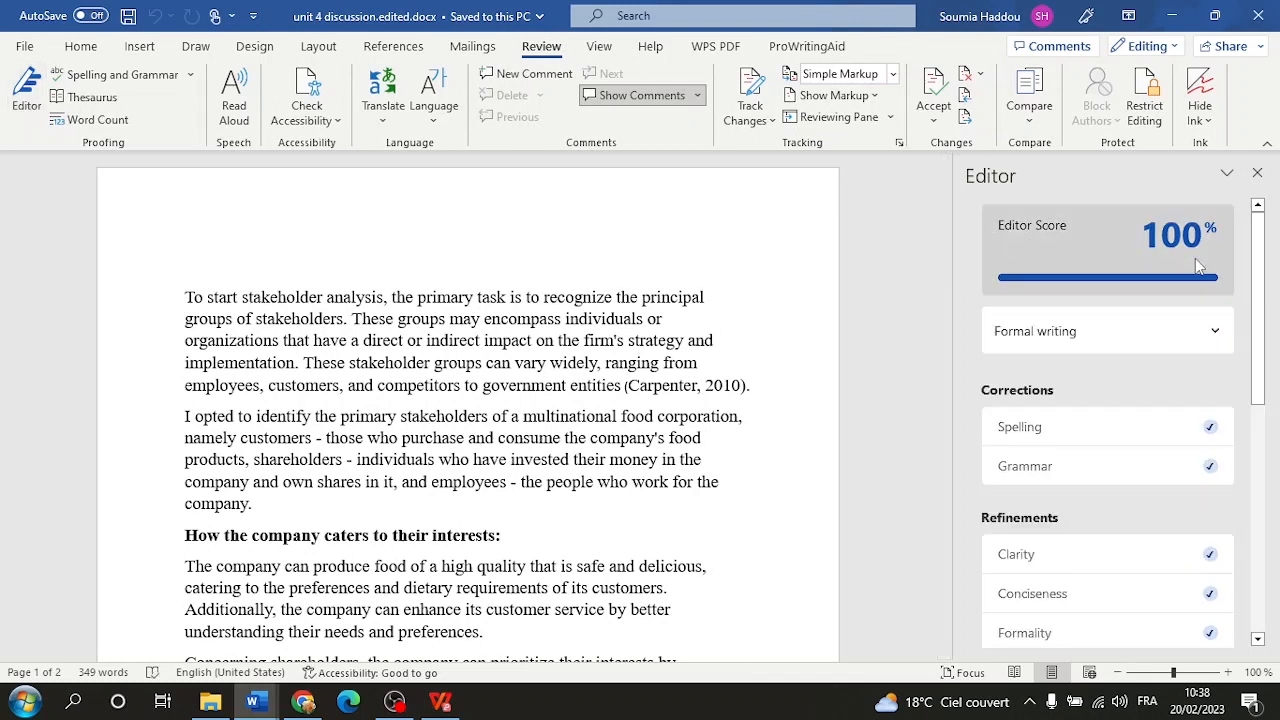
click(1164, 339)
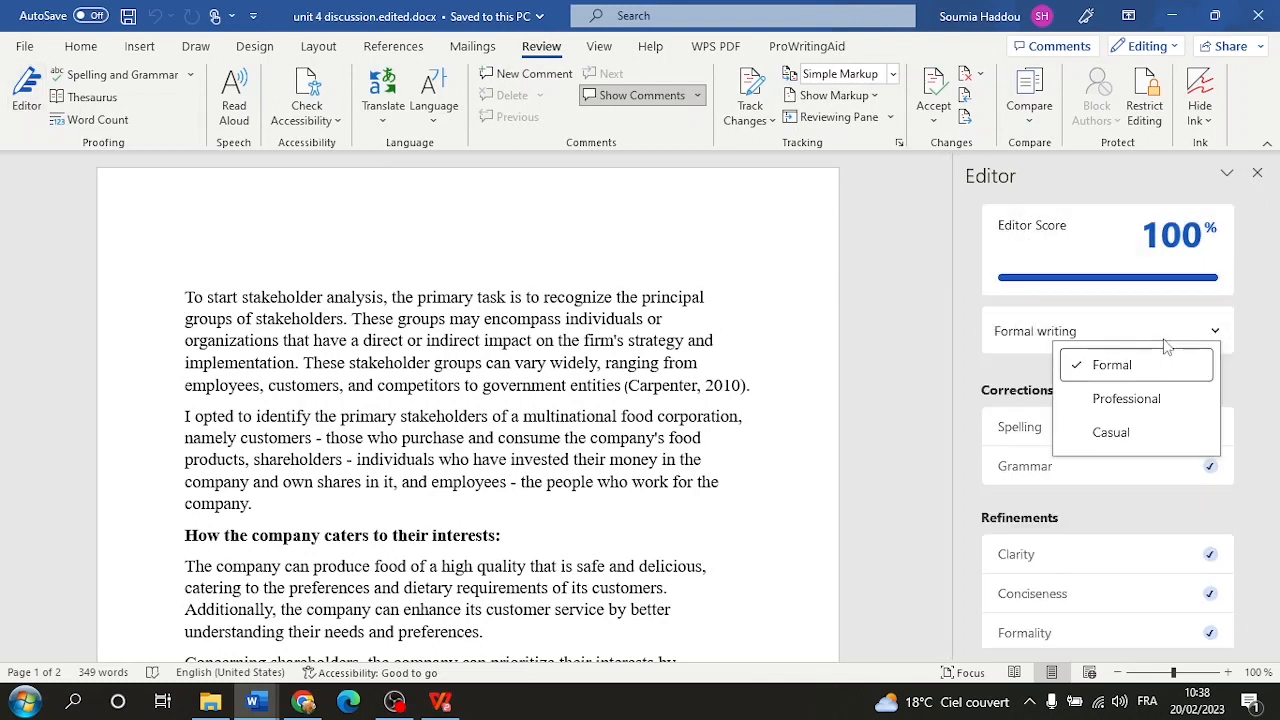
click(1130, 402)
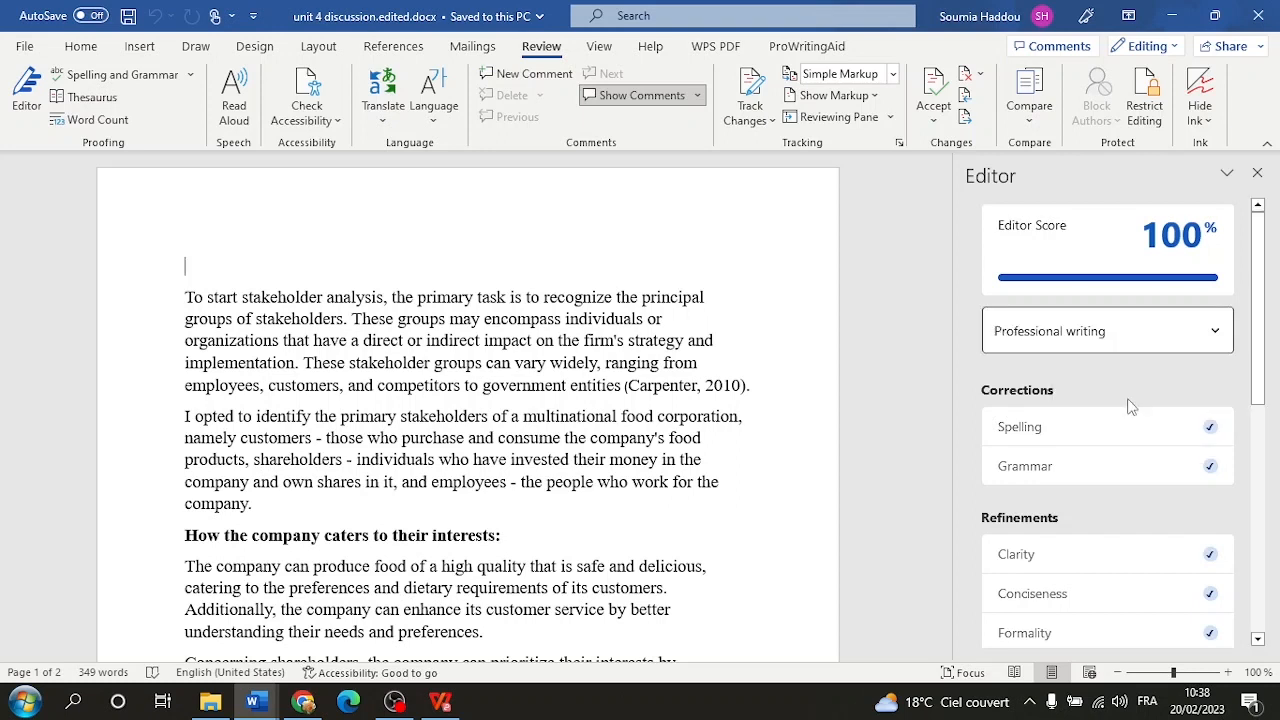
click(1129, 329)
click(1138, 366)
Look through the Editor's corrections and refinements, and check the document for similarity to online sources.
scroll(1141, 370, down, 2)
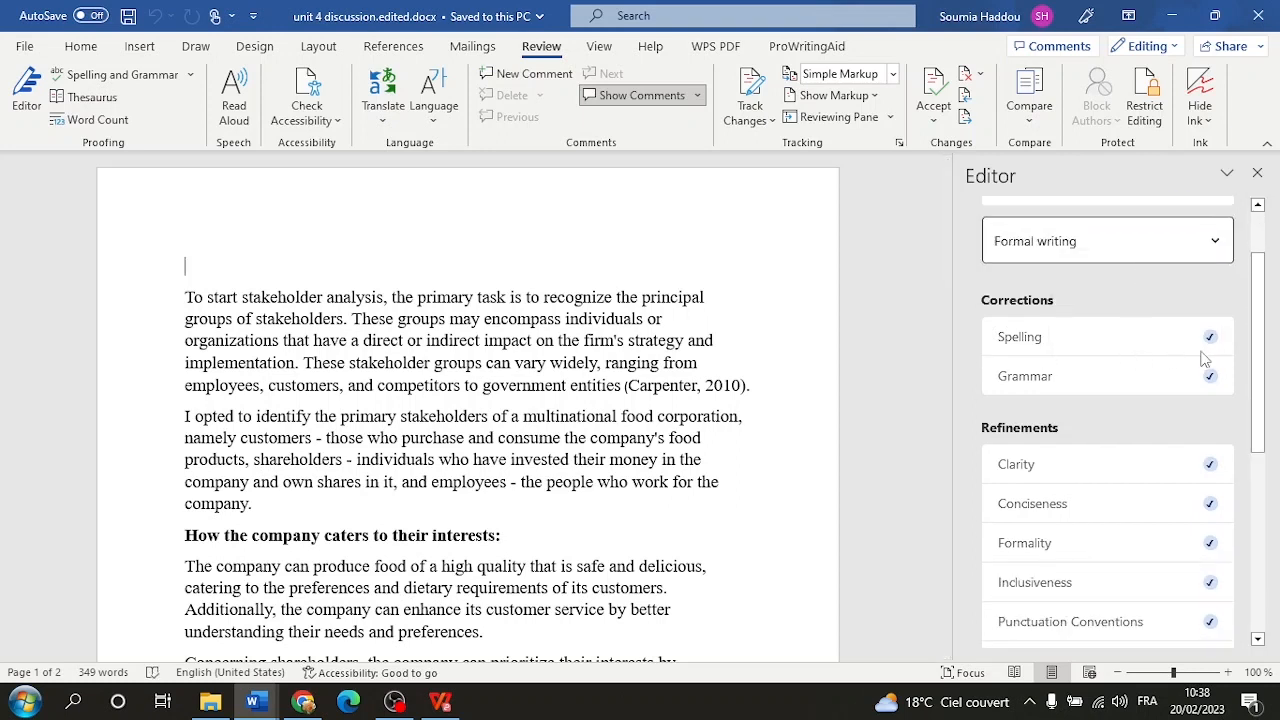
scroll(1191, 391, down, 3)
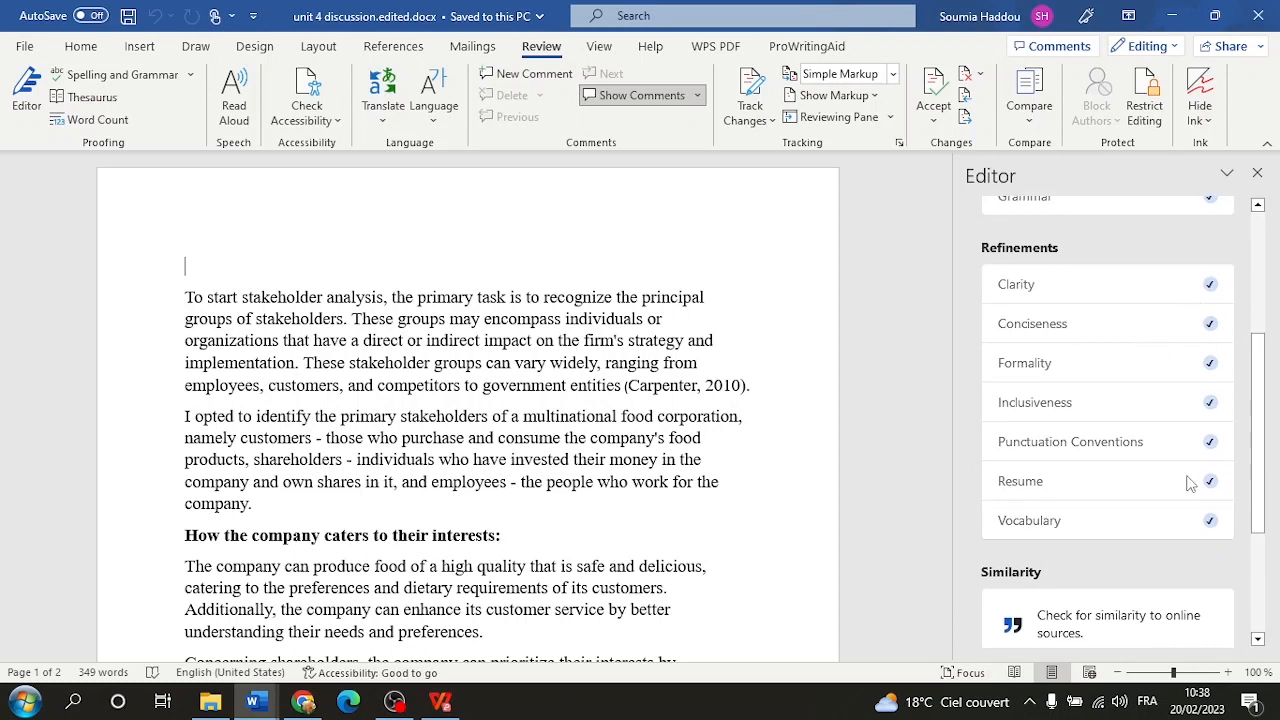
scroll(1174, 424, down, 4)
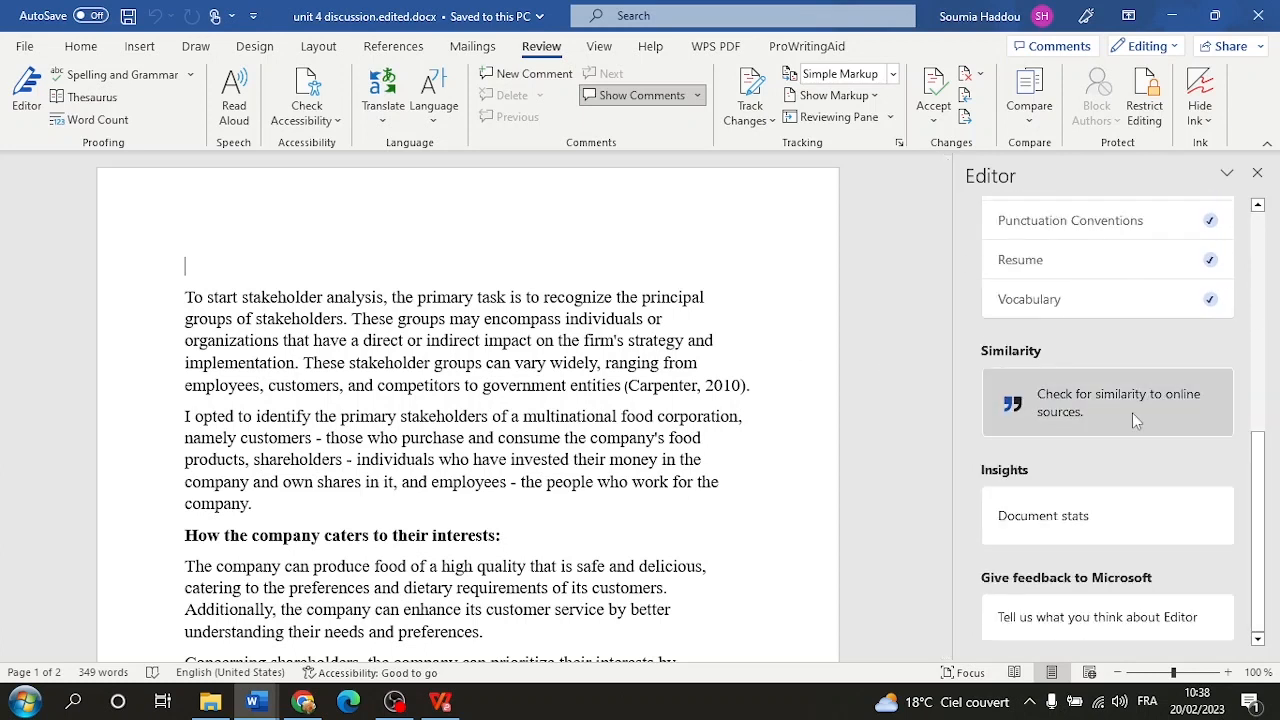
click(1113, 385)
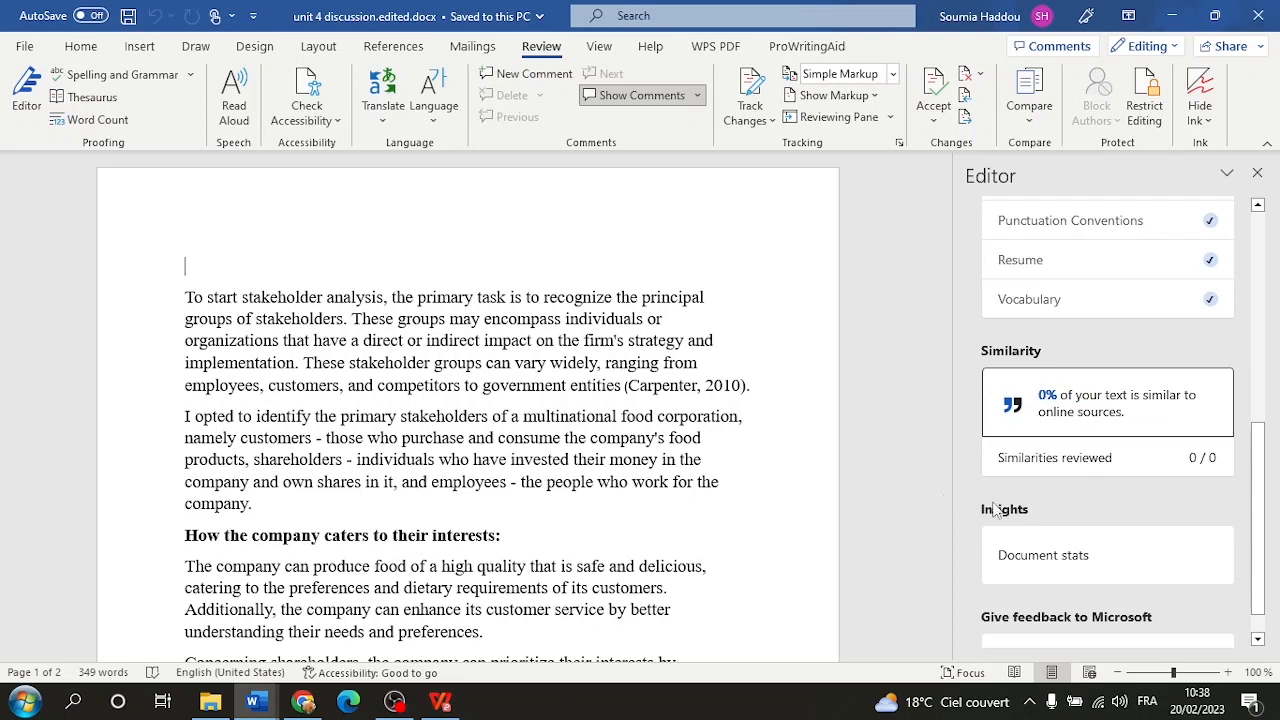
Calculate the document stats in the Editor, view the readability statistics and dismiss them.
scroll(1225, 503, down, 1)
click(1063, 518)
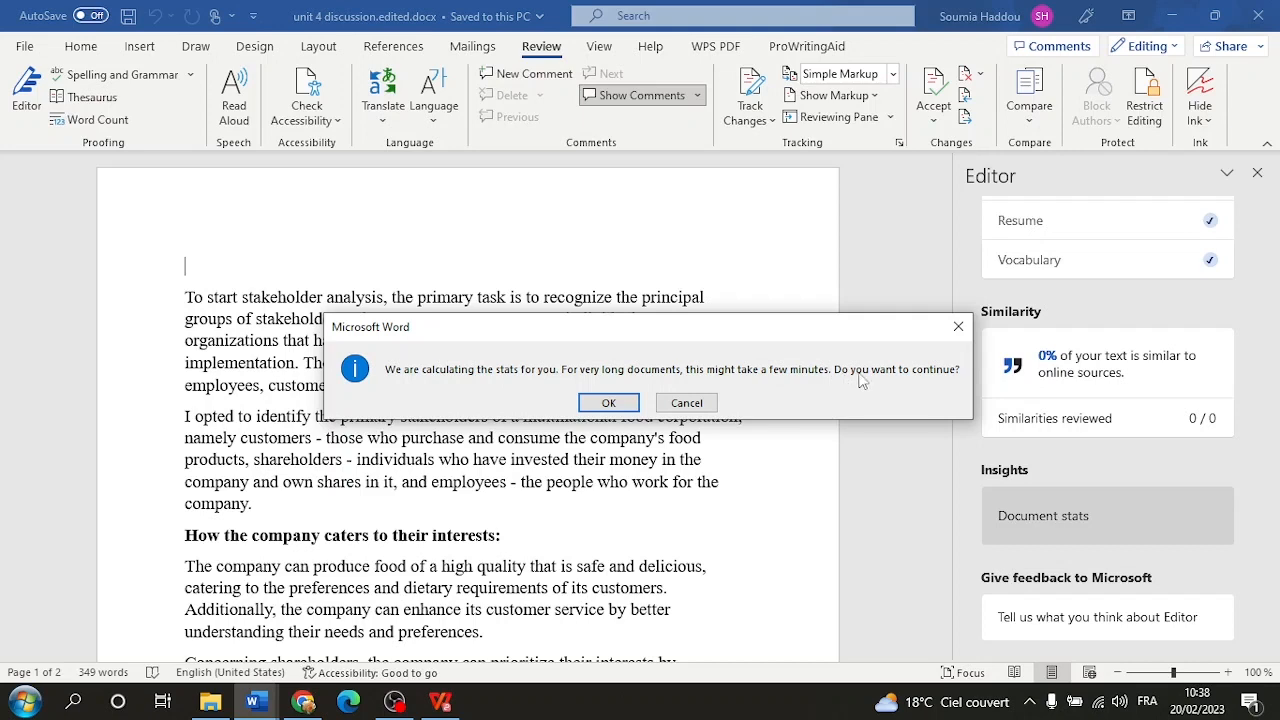
click(607, 403)
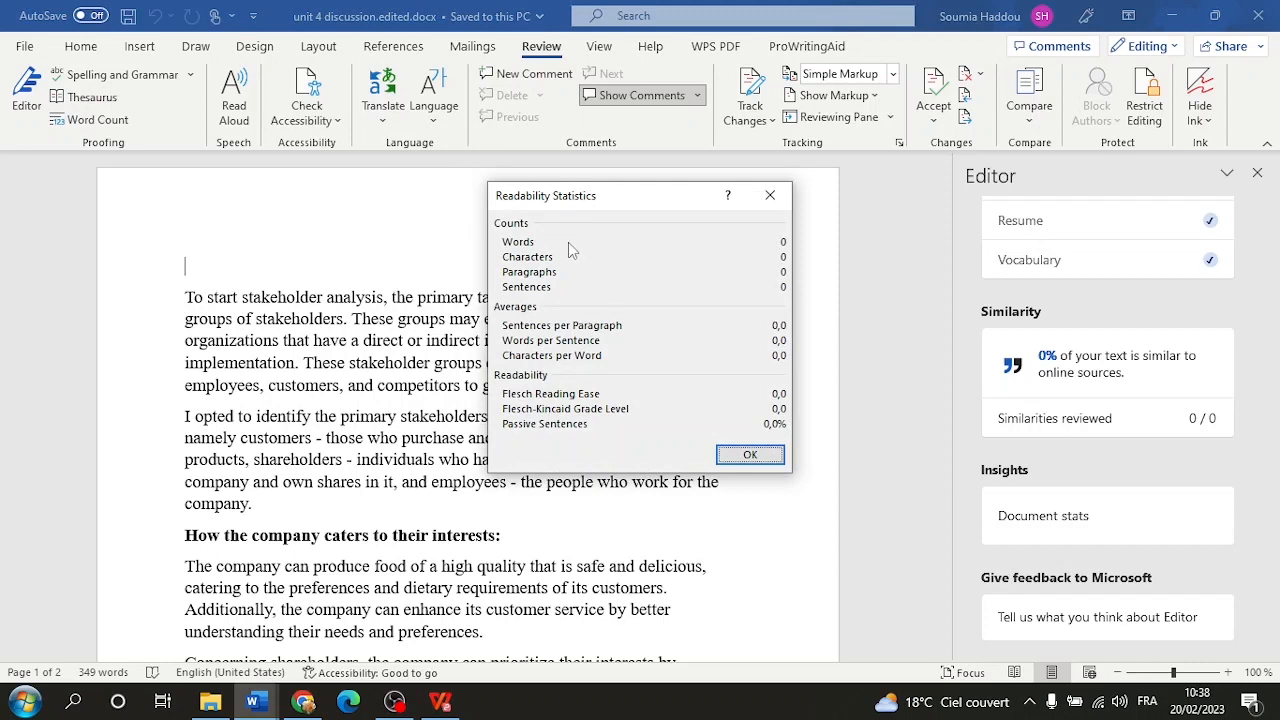
click(752, 453)
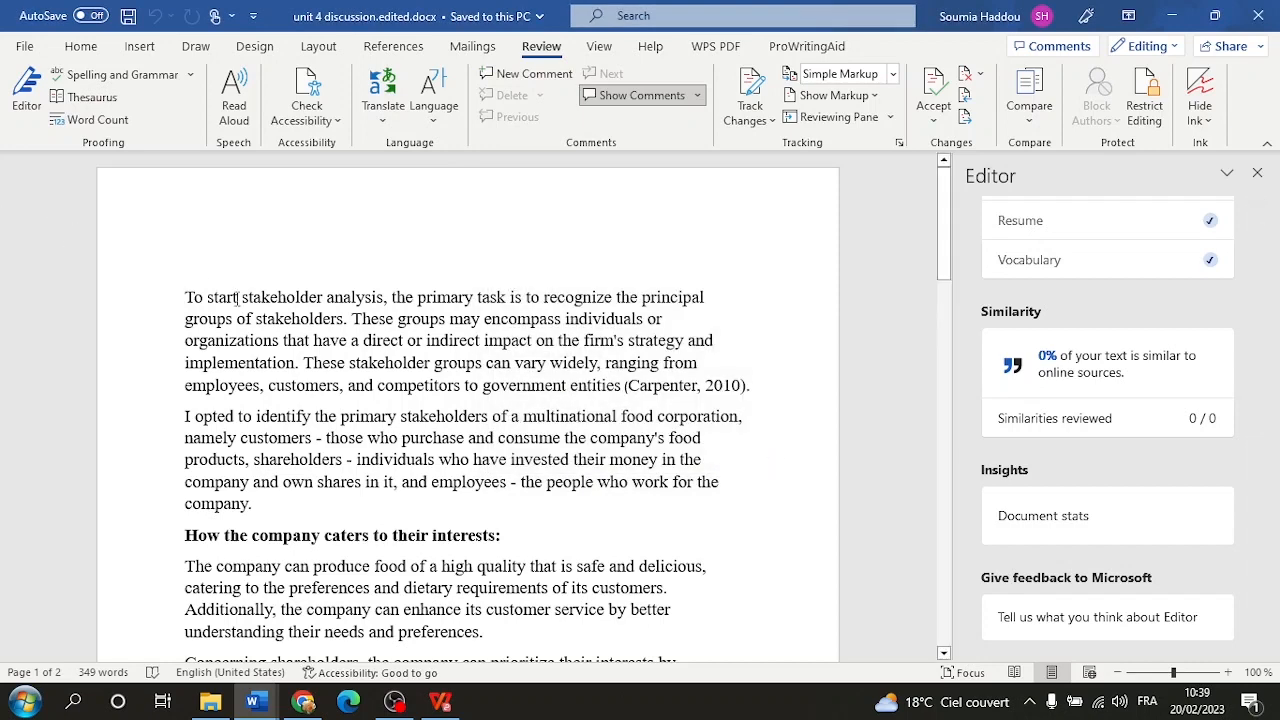
Select the document's entire text, recalculate its readability statistics and dismiss them.
scroll(509, 374, down, 13)
drag(186, 298, 531, 417)
click(1076, 520)
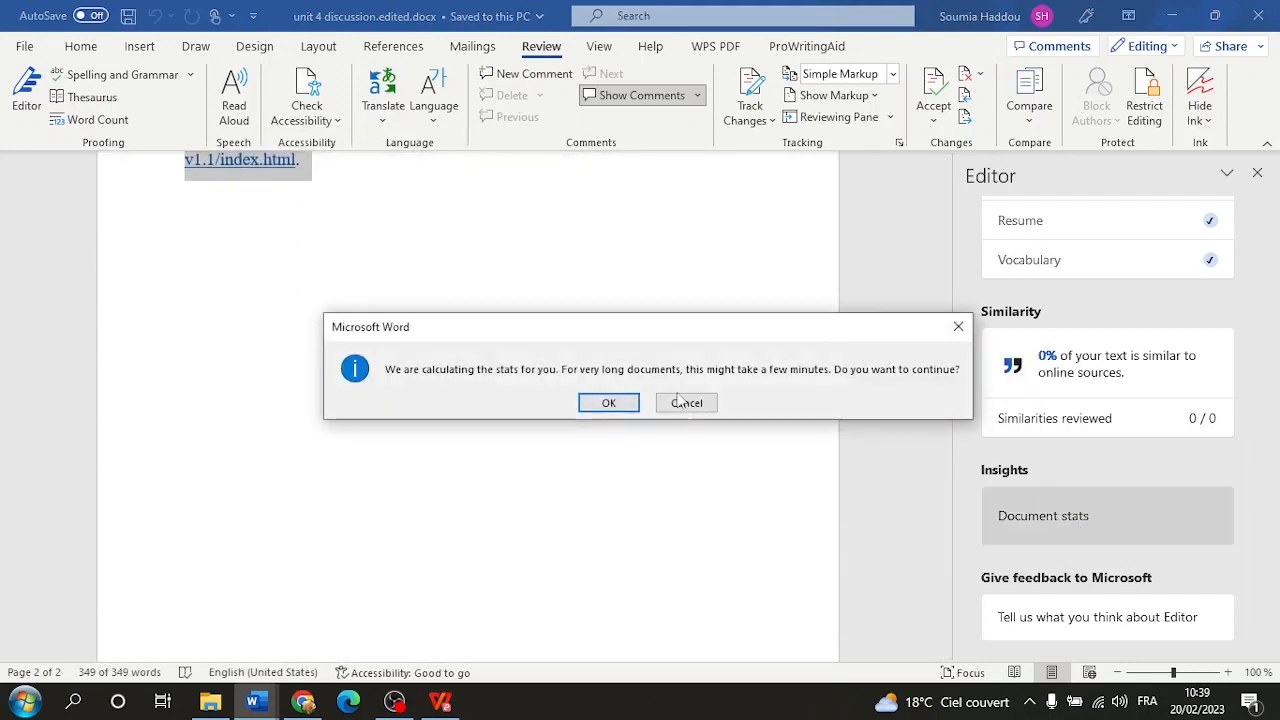
click(600, 398)
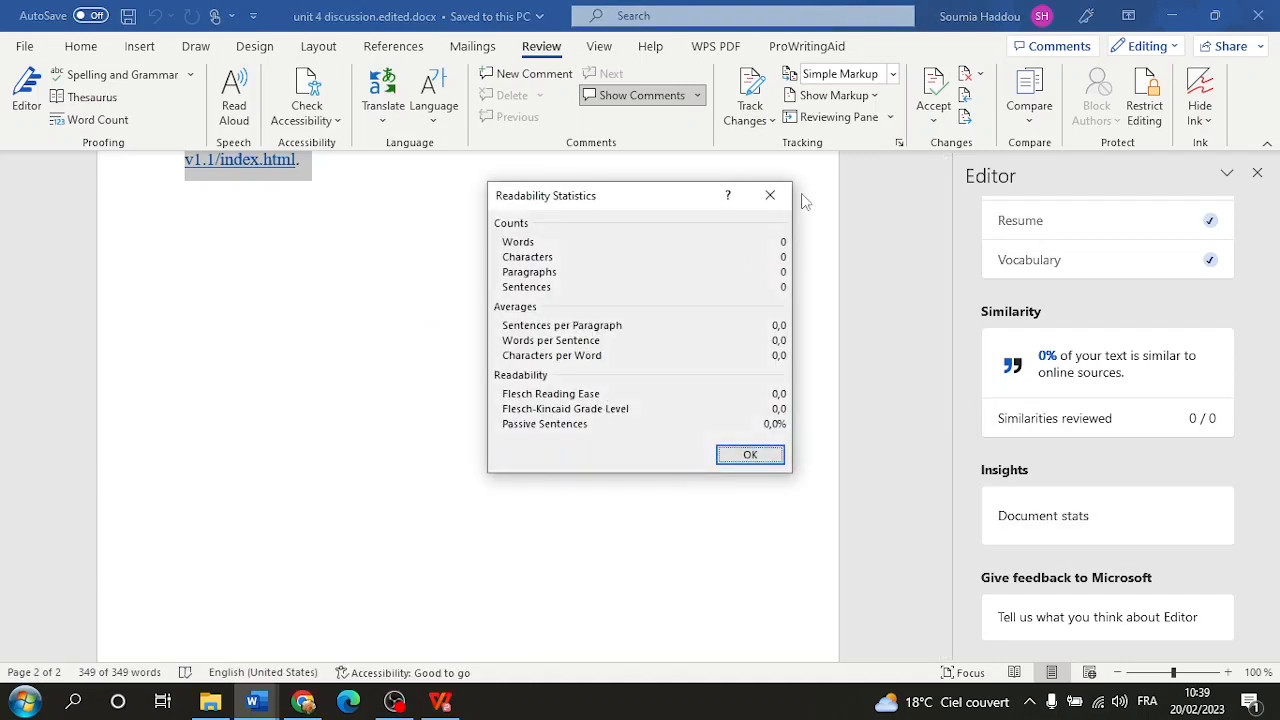
click(770, 195)
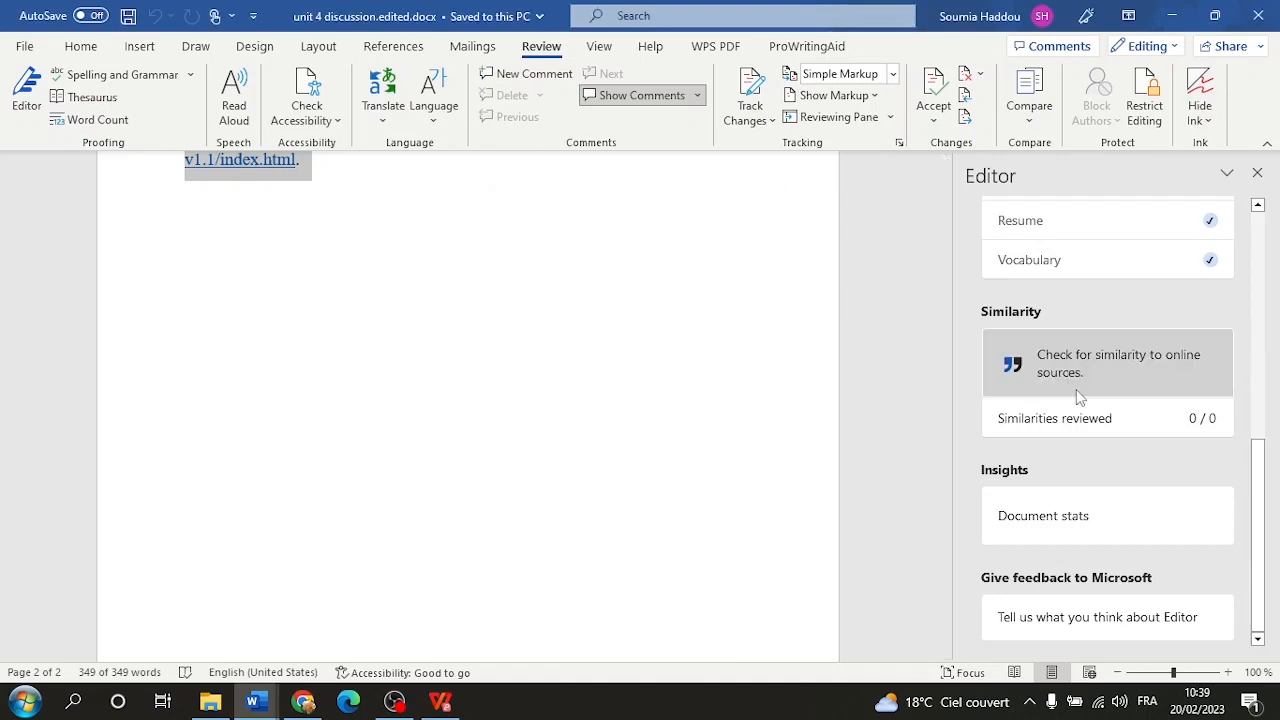
Recheck the overall Editor score, close the Editor and clear the text selection.
scroll(1077, 400, up, 10)
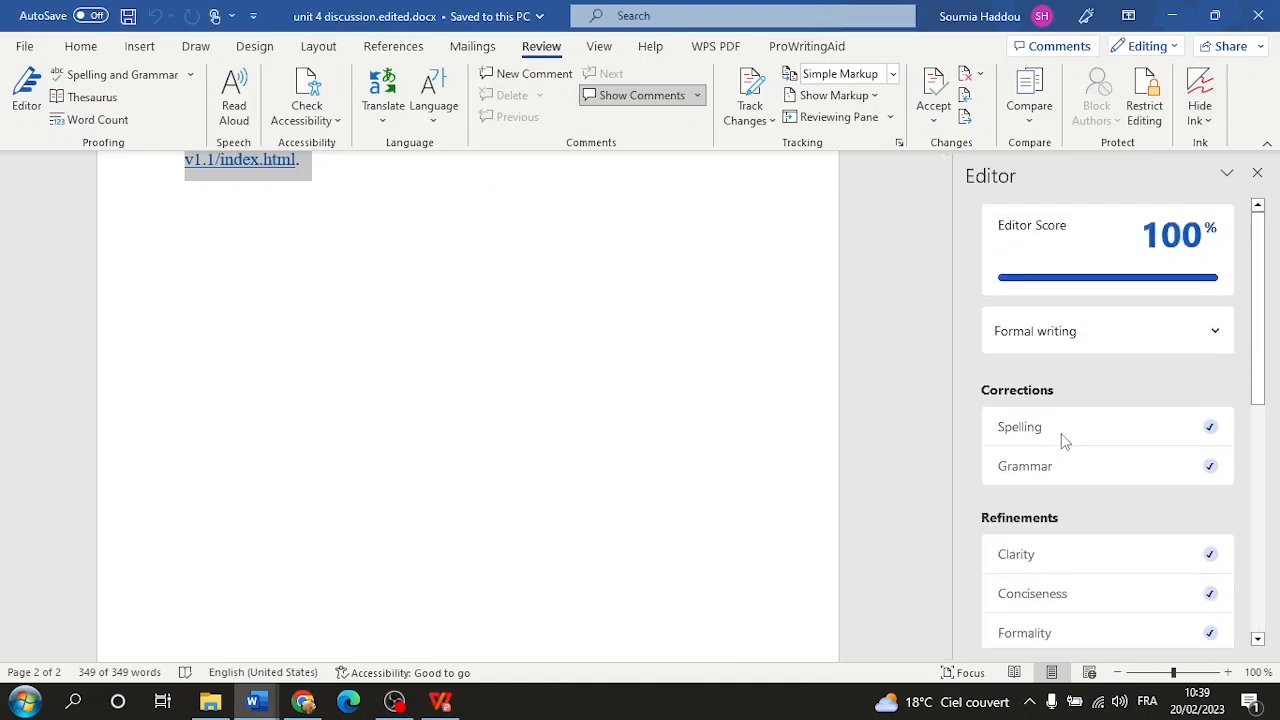
scroll(494, 434, up, 10)
scroll(494, 434, up, 3)
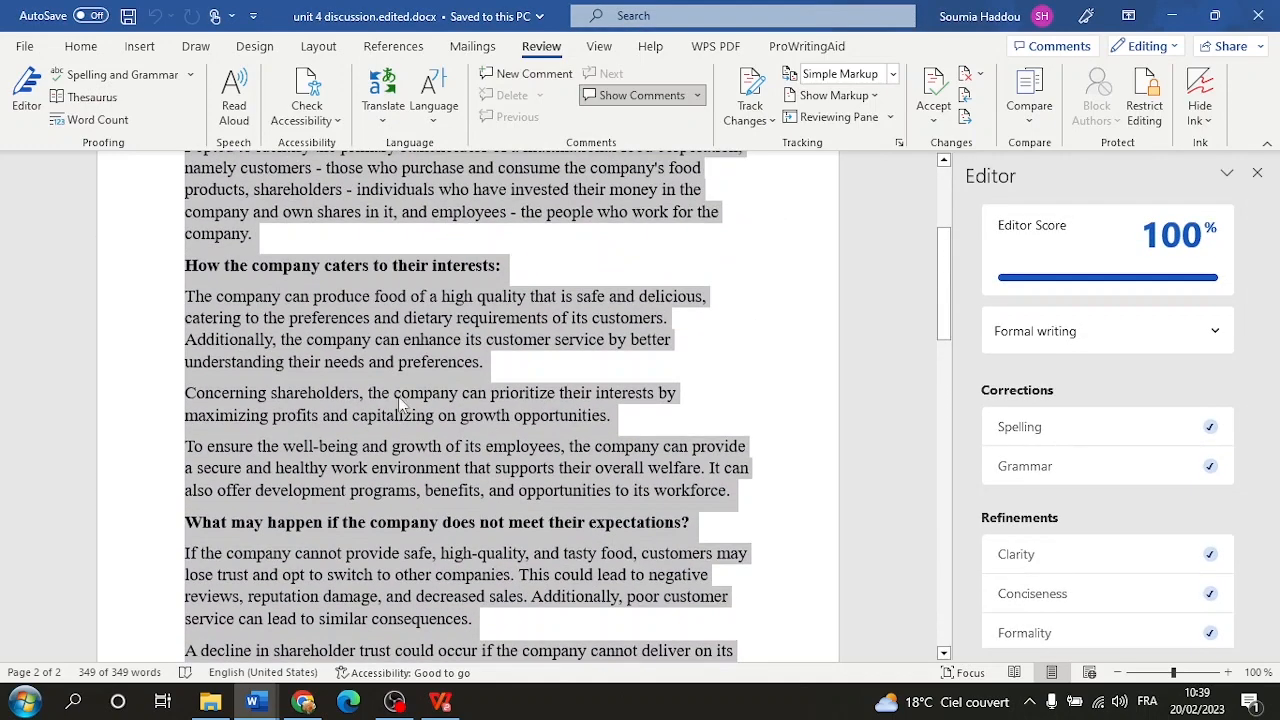
click(1257, 174)
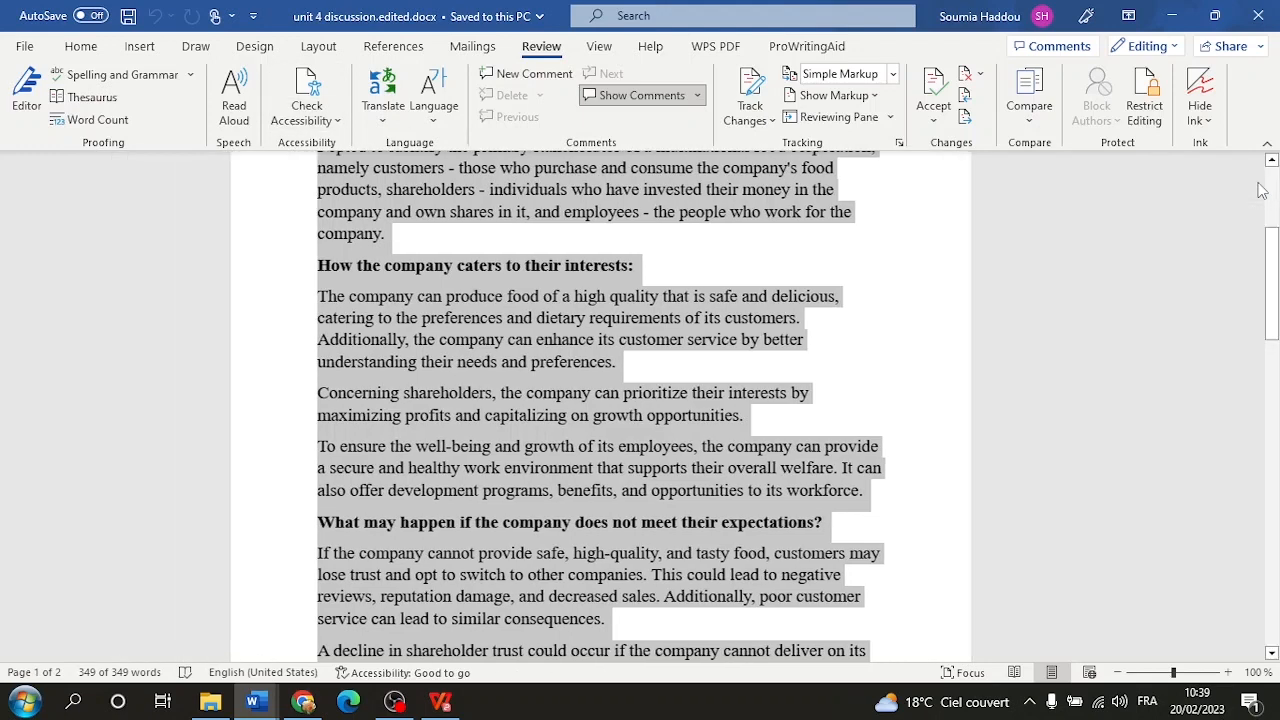
click(512, 338)
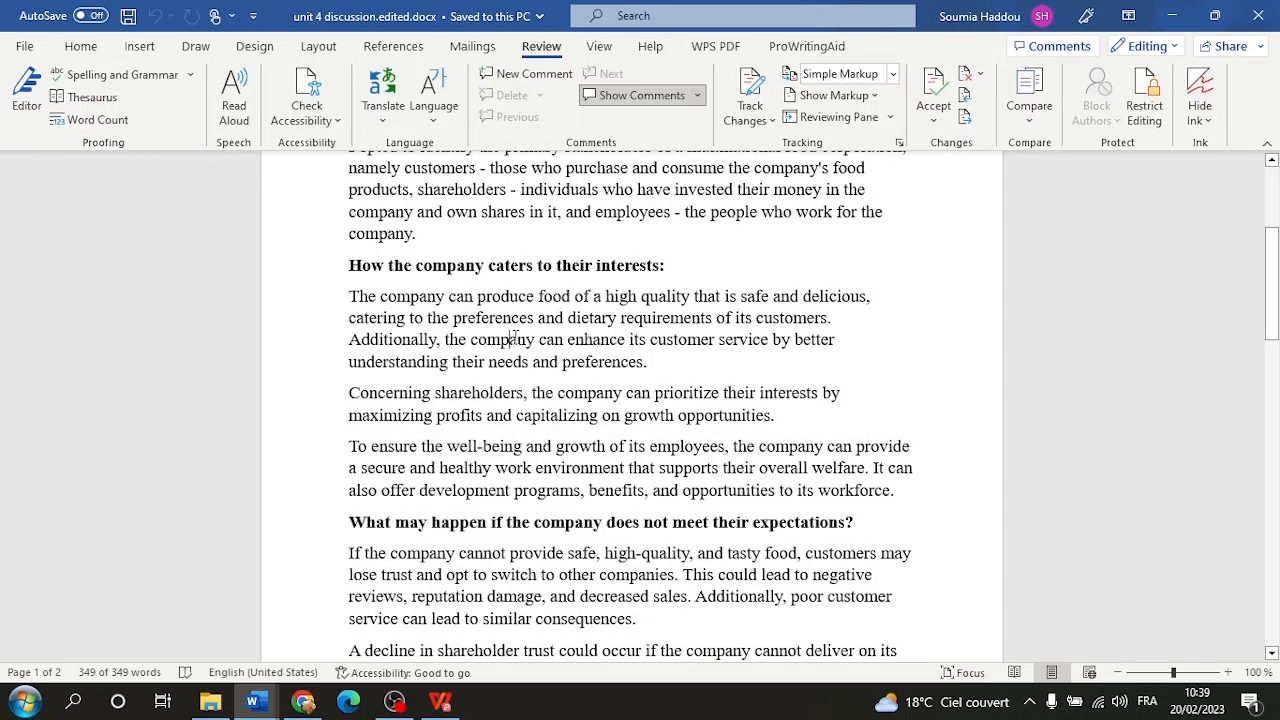
Have the first two paragraphs read aloud, and stop the reading at their end.
scroll(512, 338, up, 5)
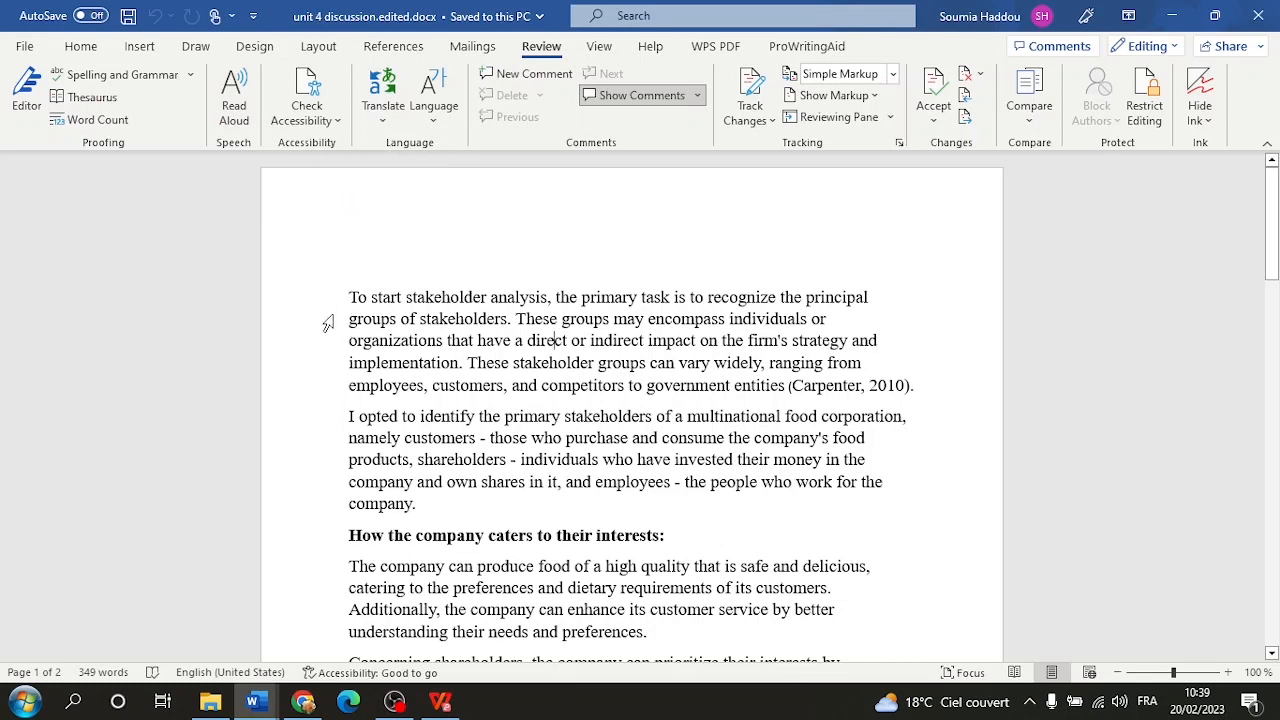
drag(343, 290, 926, 506)
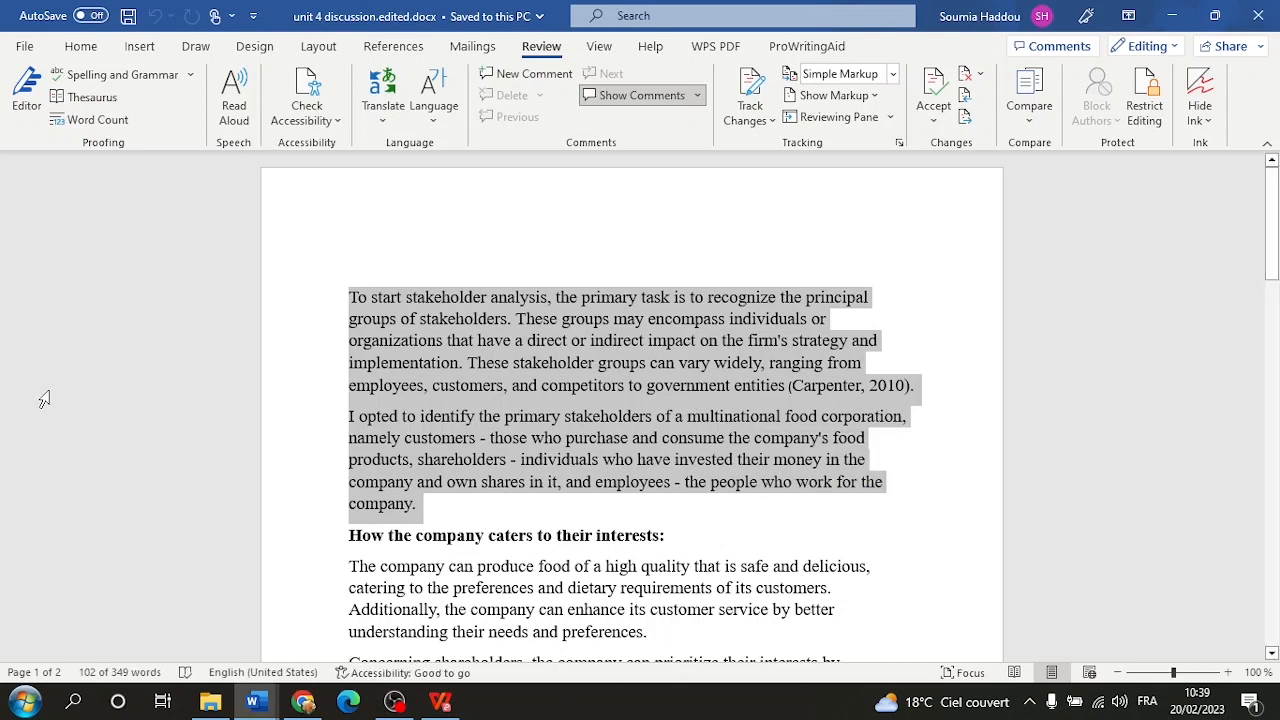
click(235, 110)
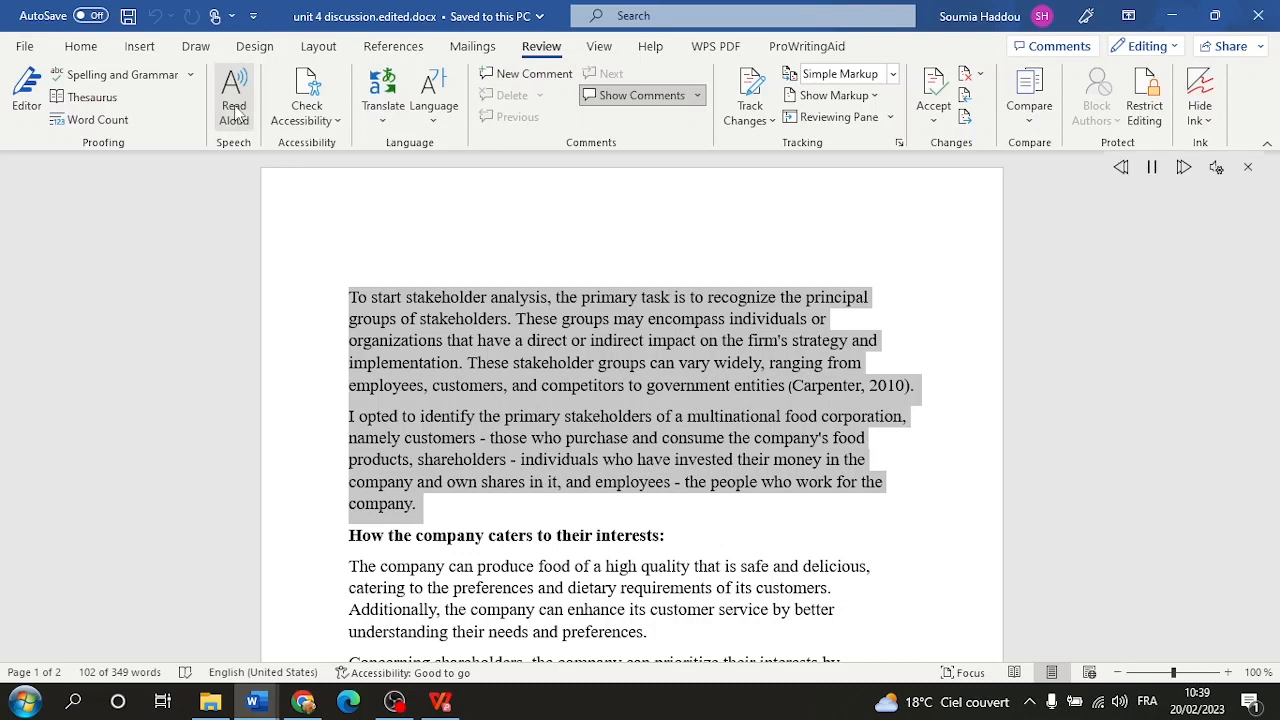
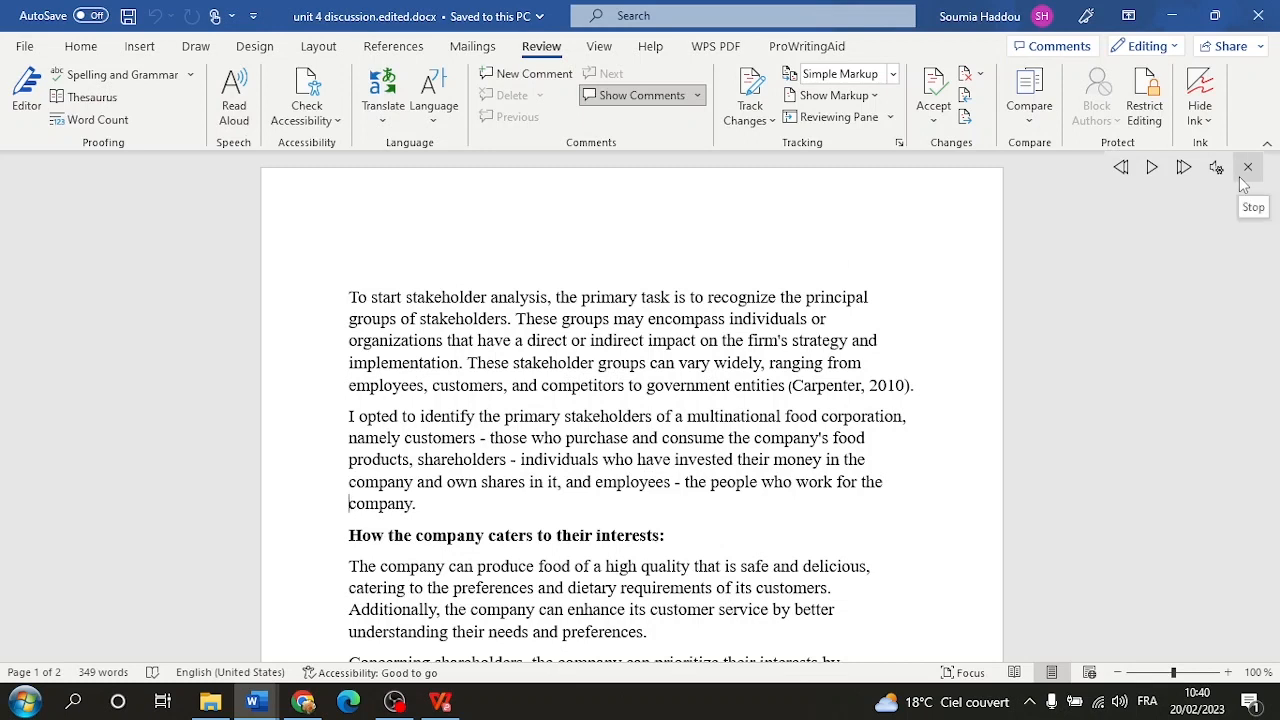
click(1247, 168)
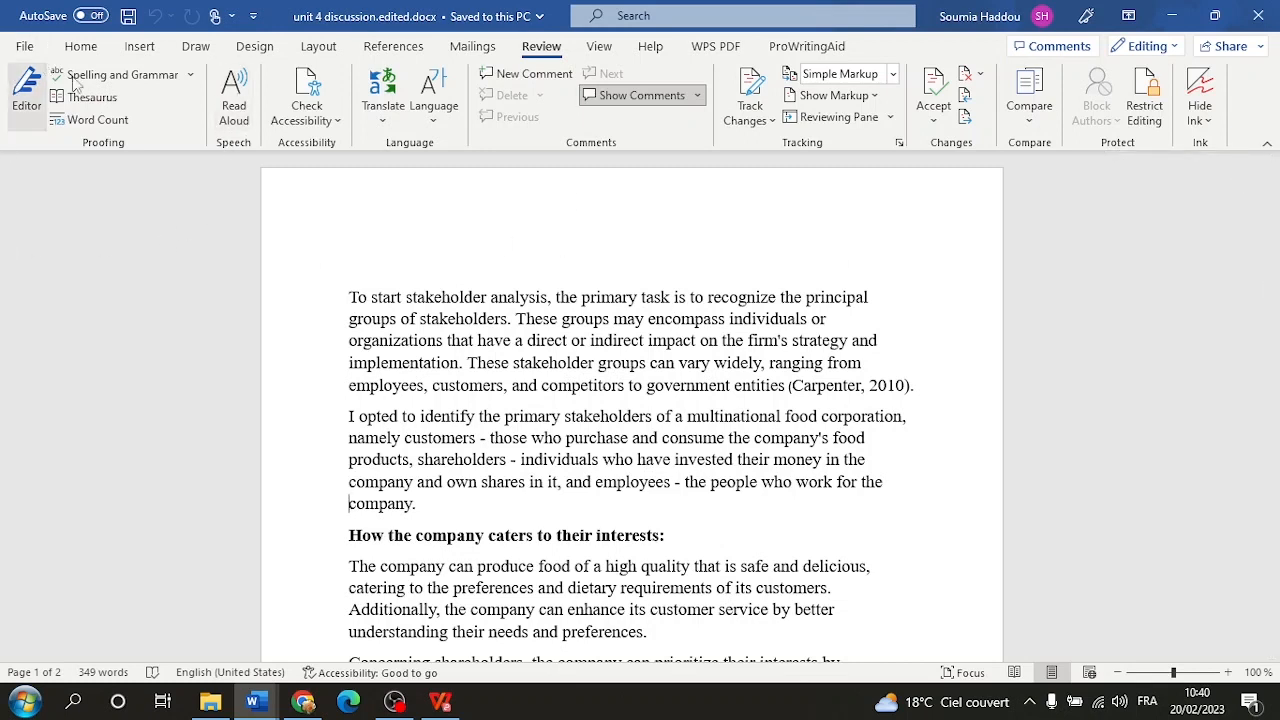
Briefly view the Editor overview again, and check the document's word count statistics.
click(24, 90)
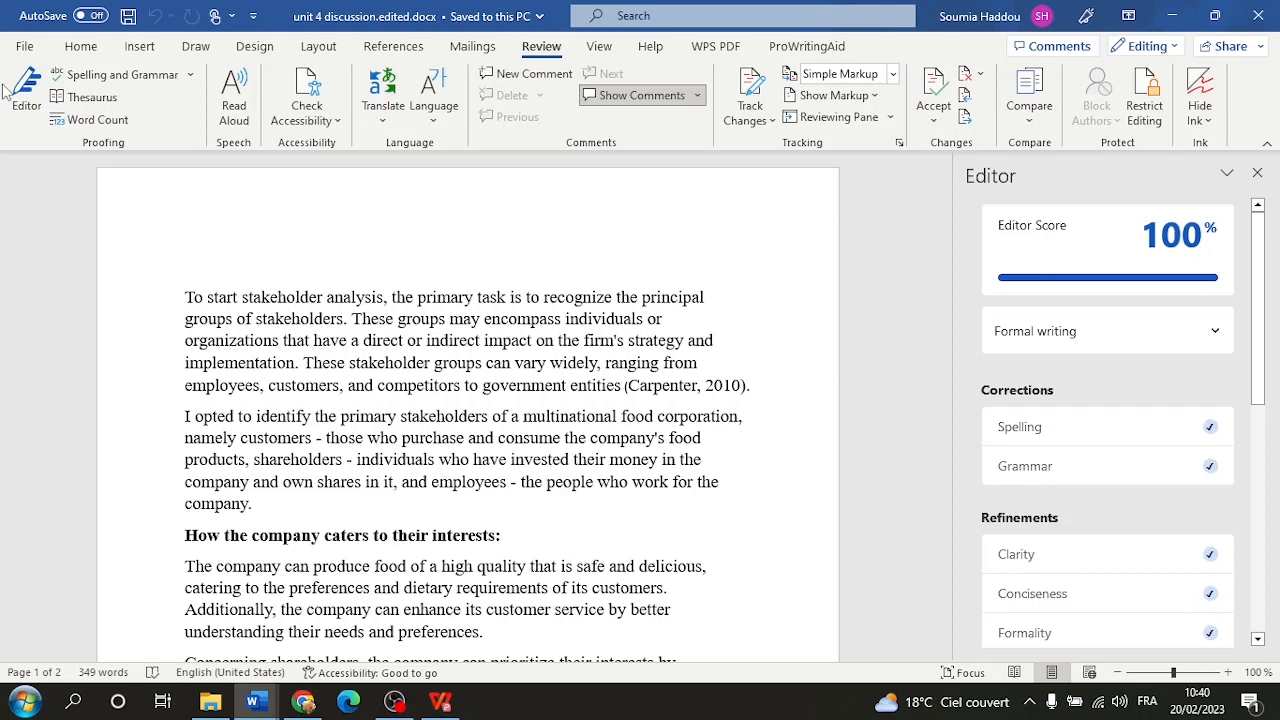
click(1257, 173)
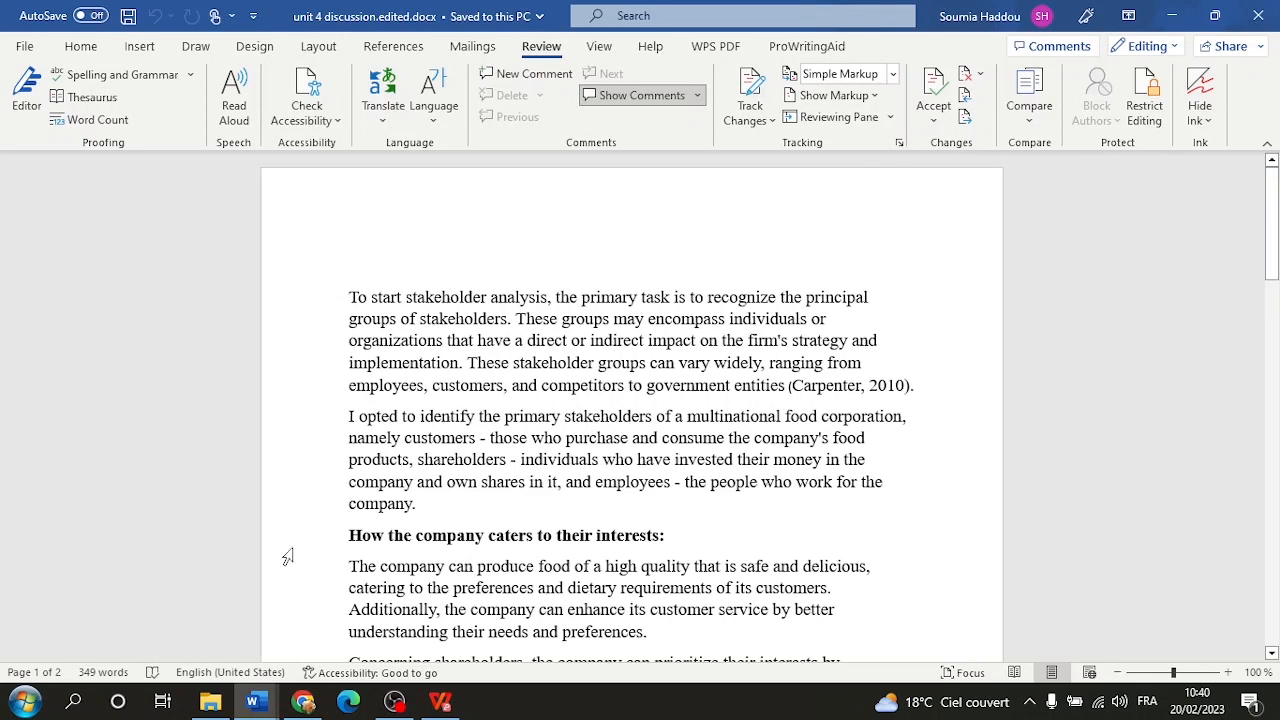
click(72, 118)
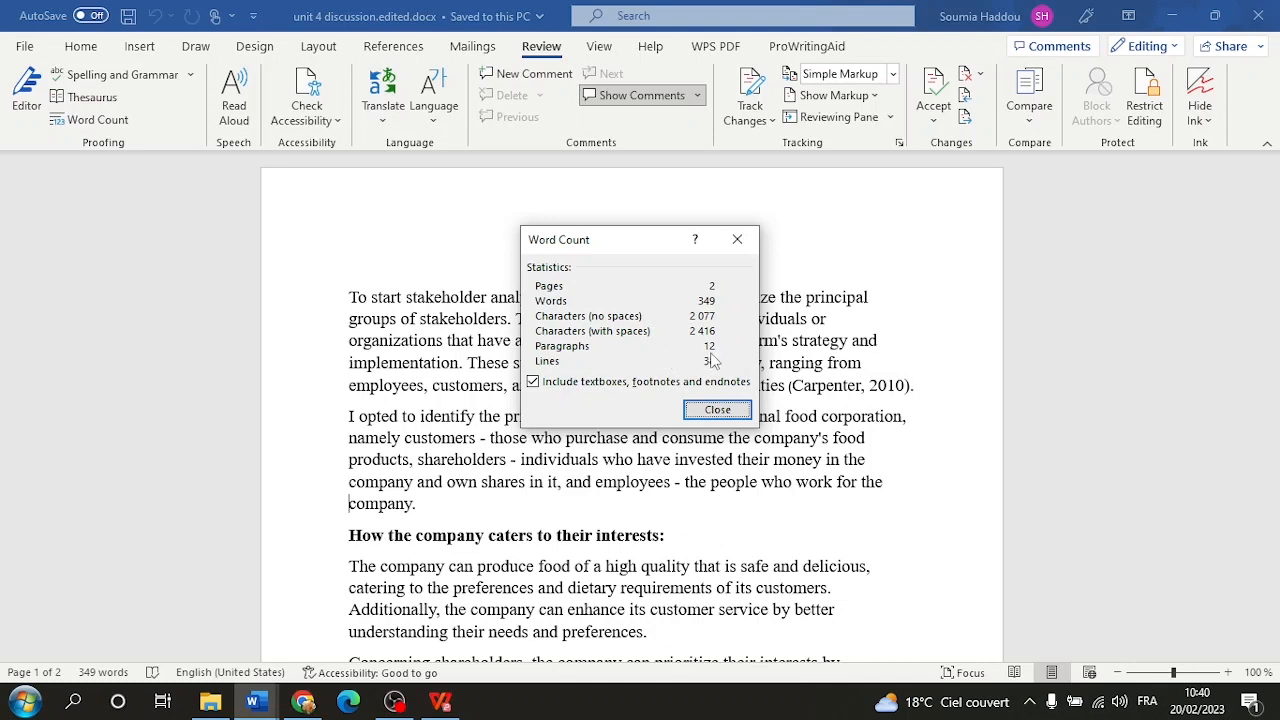
click(717, 410)
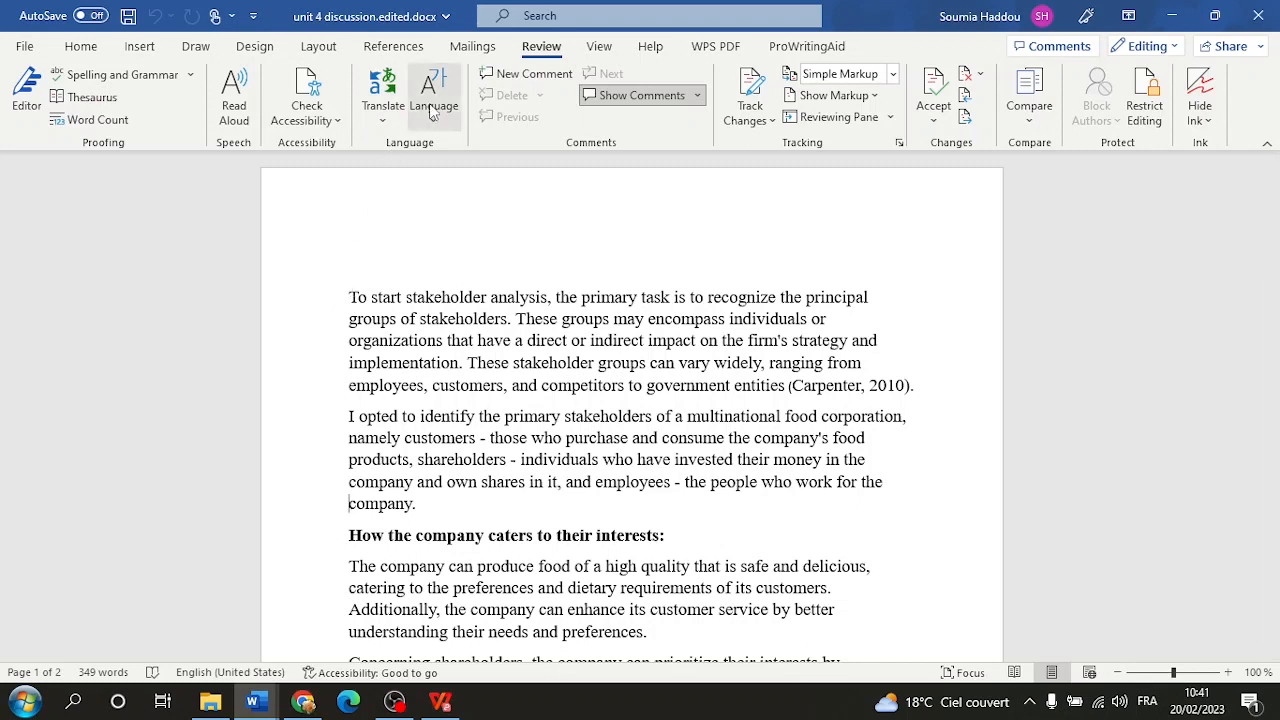
Select the first two paragraphs of the document and translate the selection with the Translator.
click(314, 320)
click(313, 366)
drag(349, 297, 637, 498)
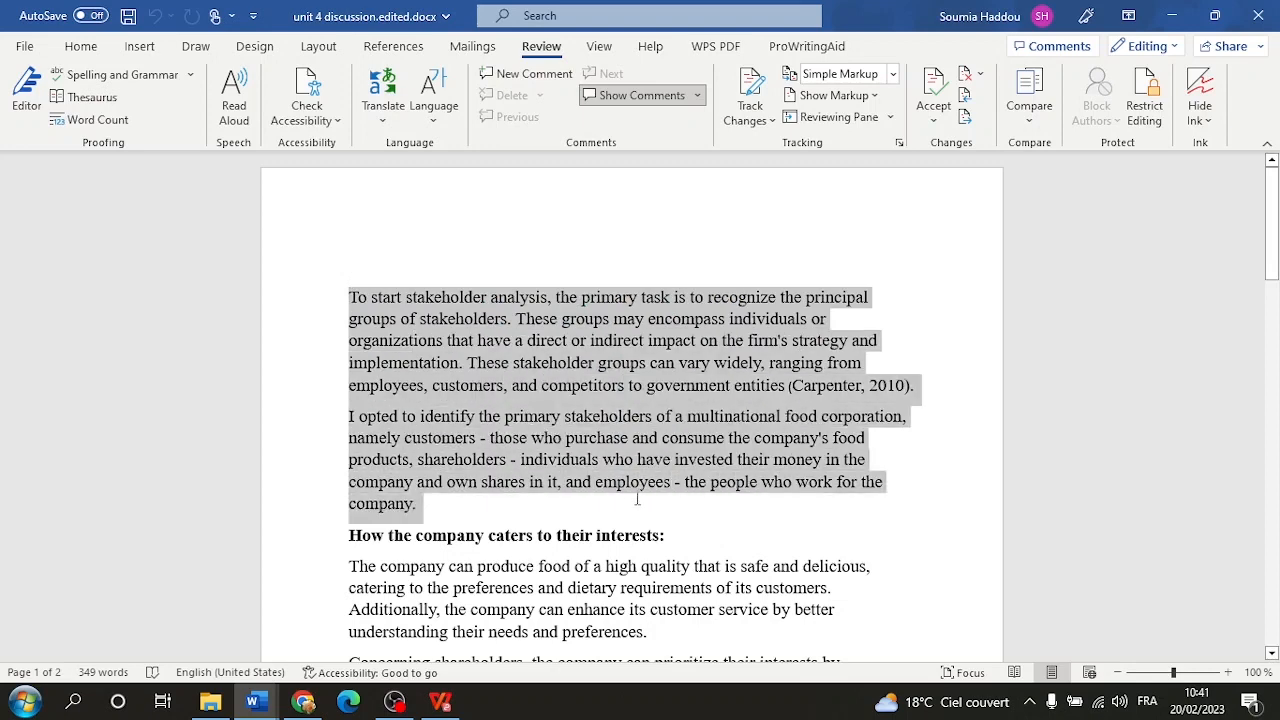
click(383, 105)
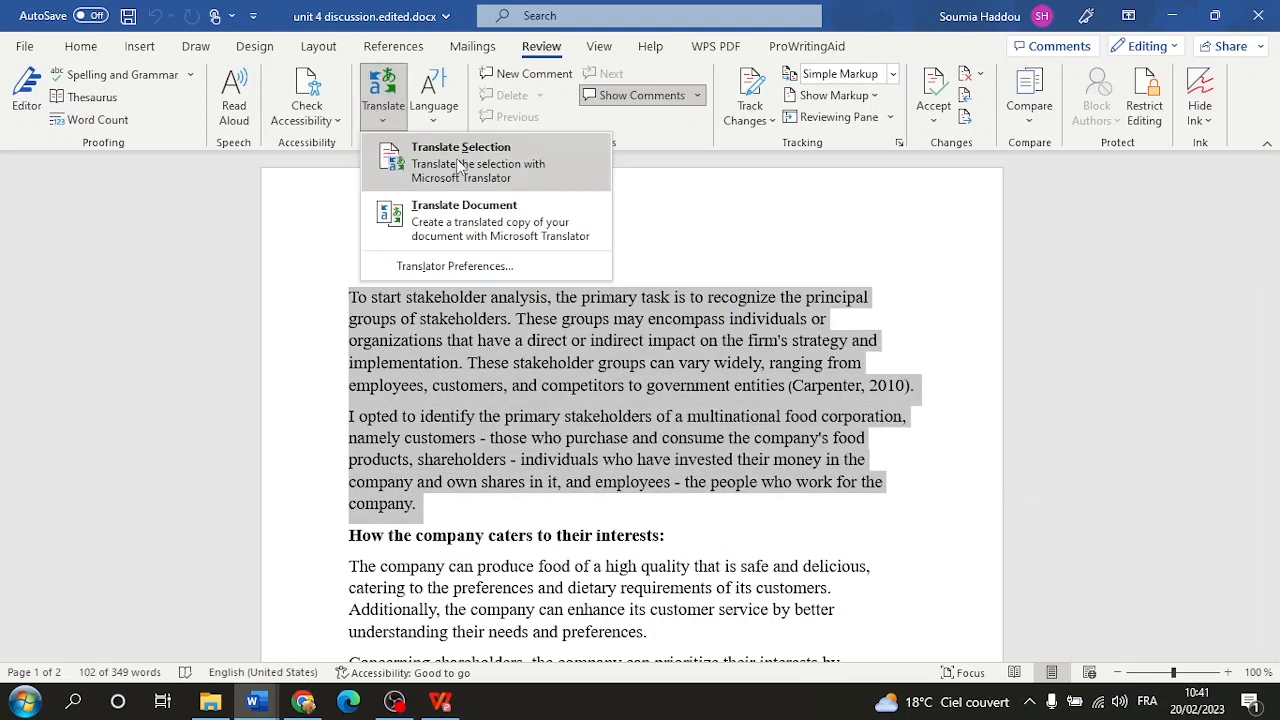
click(453, 162)
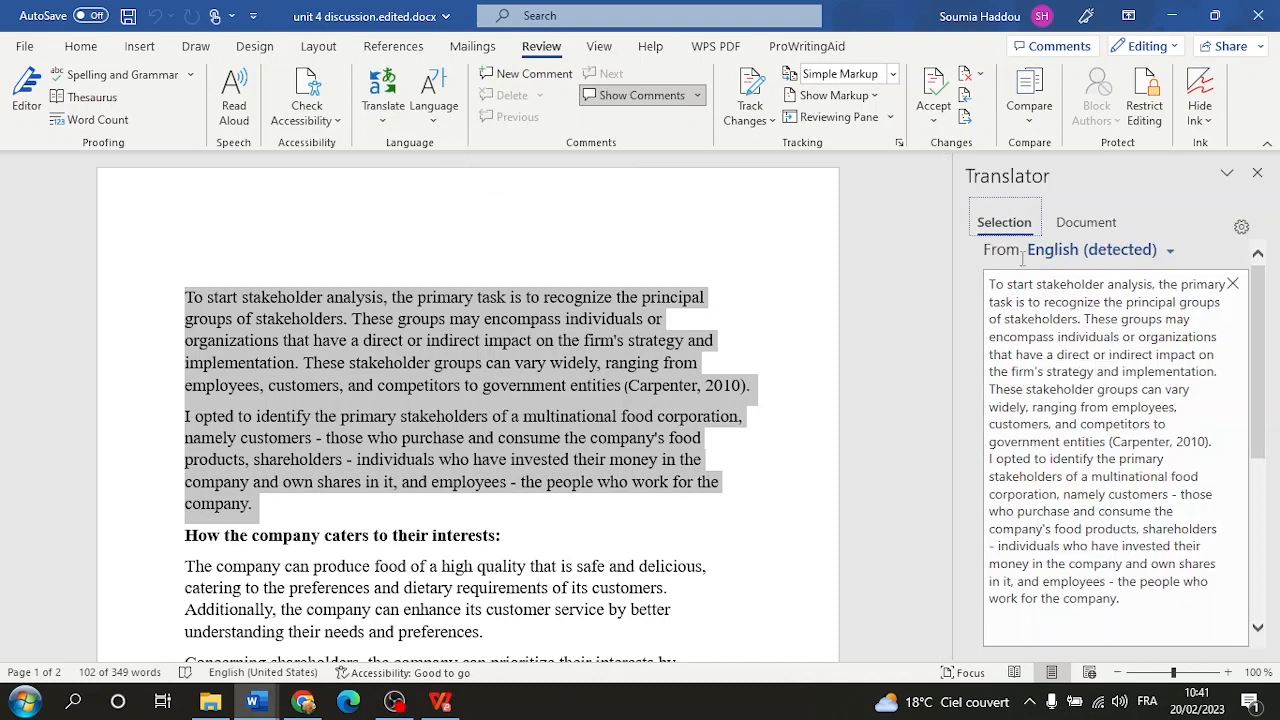
scroll(1145, 383, down, 5)
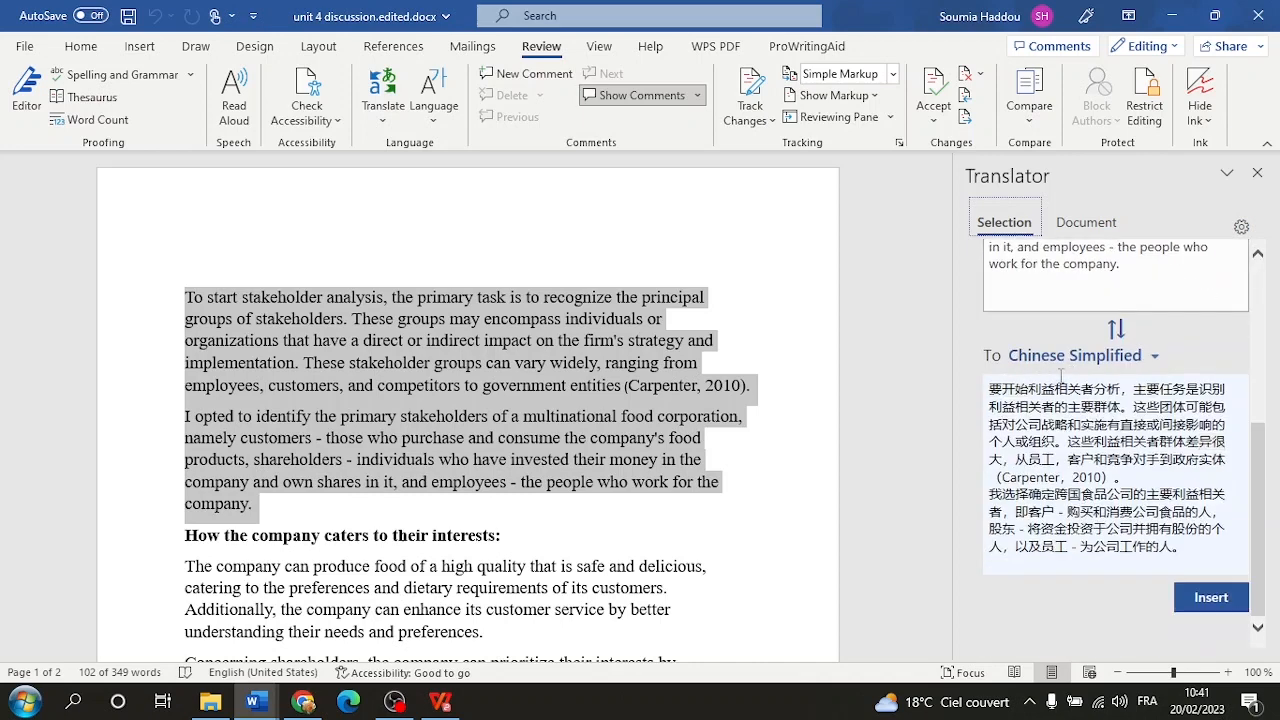
Set the translation's target language to French, close the Translator and clear the text selection.
click(1150, 357)
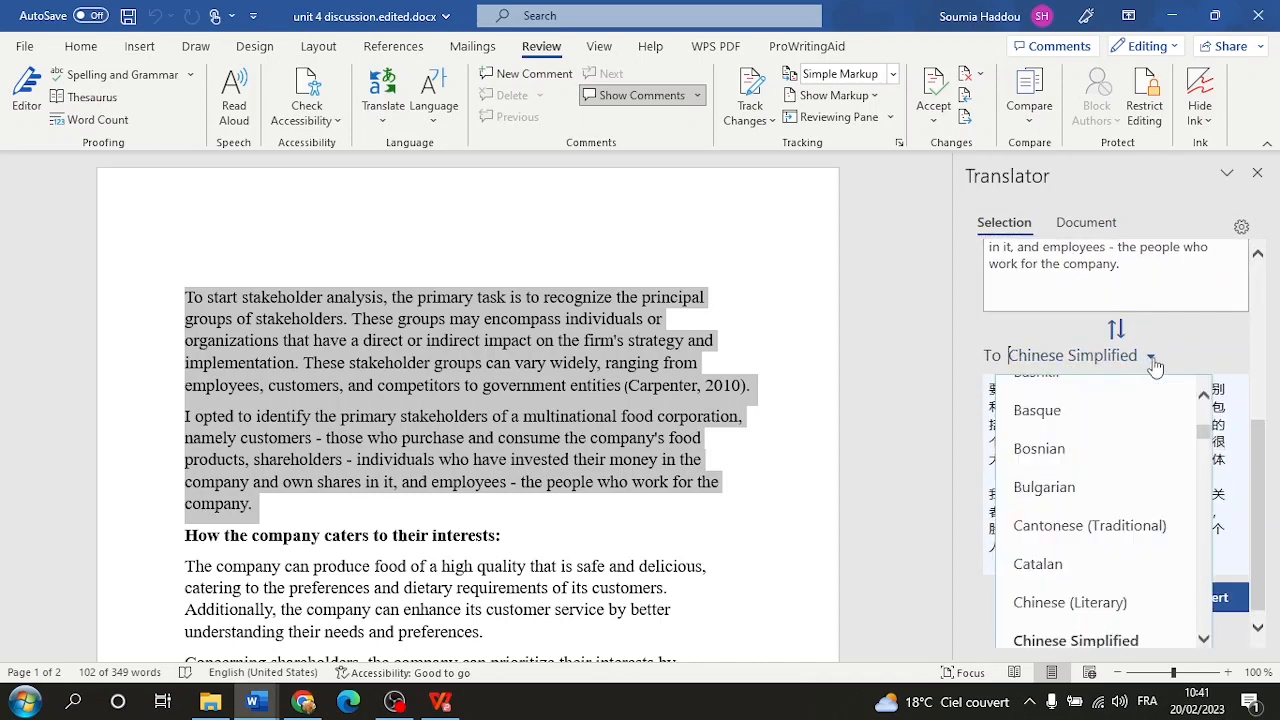
scroll(1135, 528, up, 3)
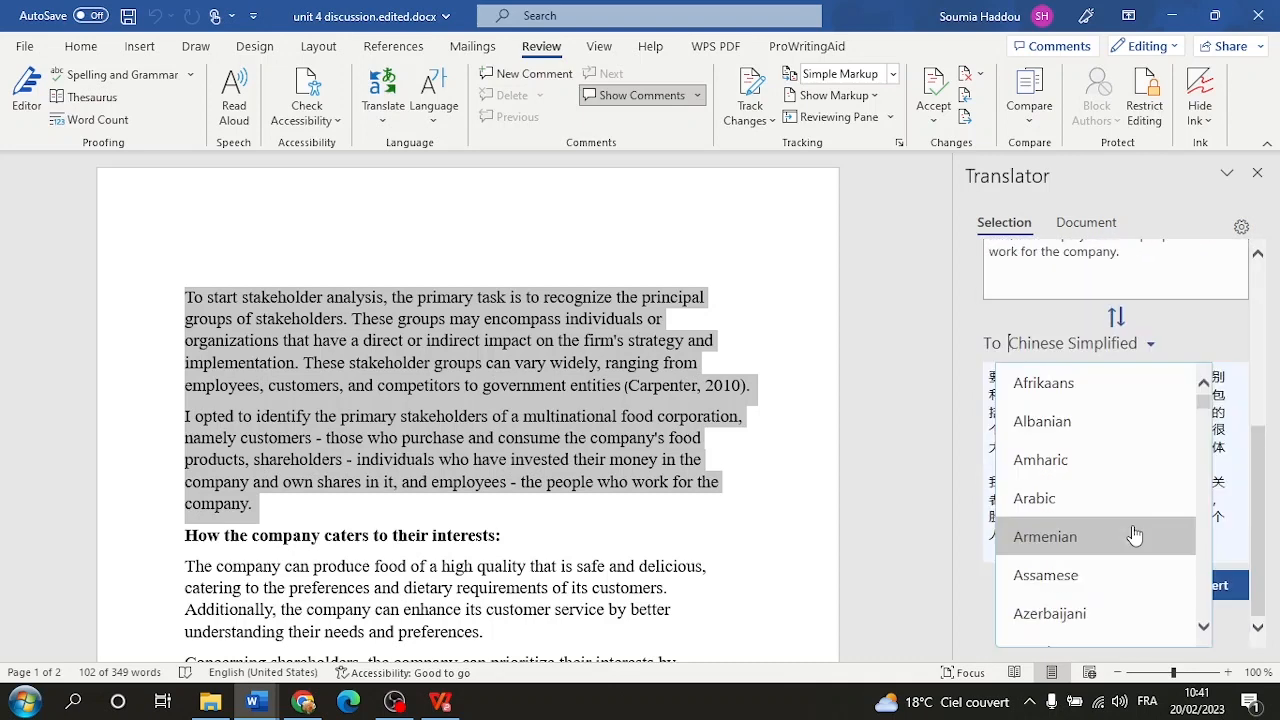
scroll(1107, 548, down, 1)
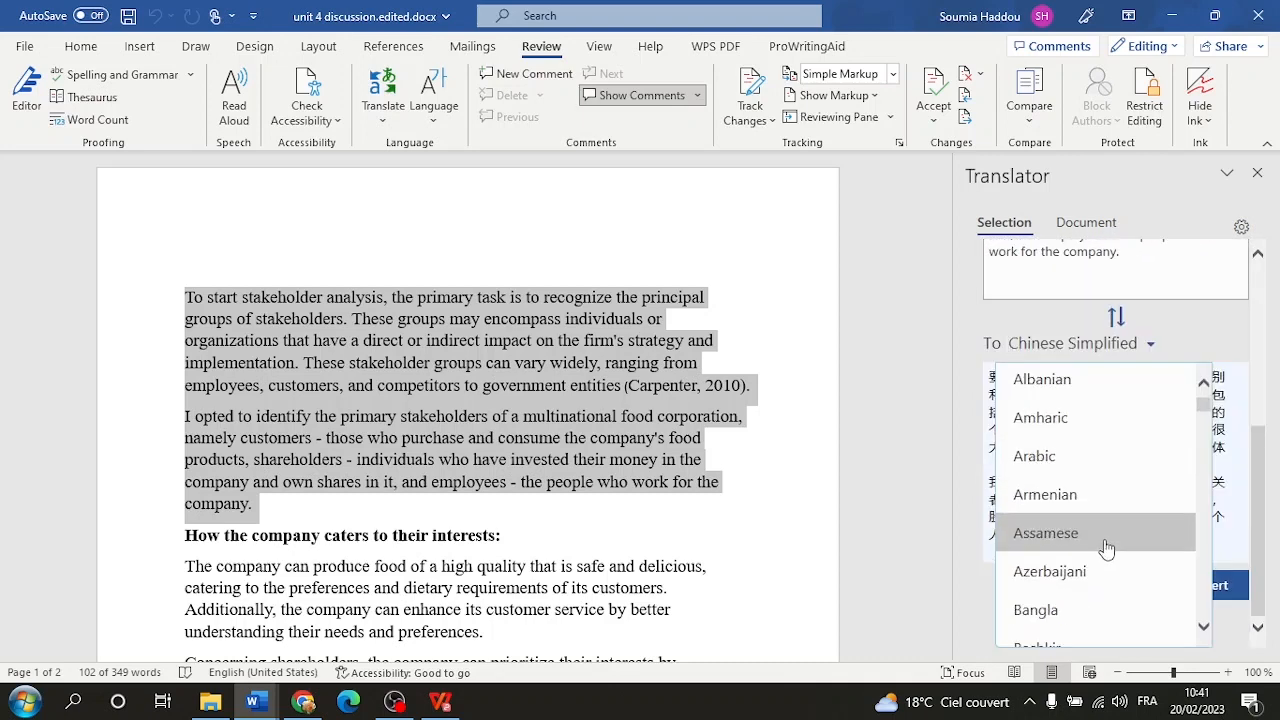
scroll(1106, 548, up, 3)
scroll(1103, 543, down, 3)
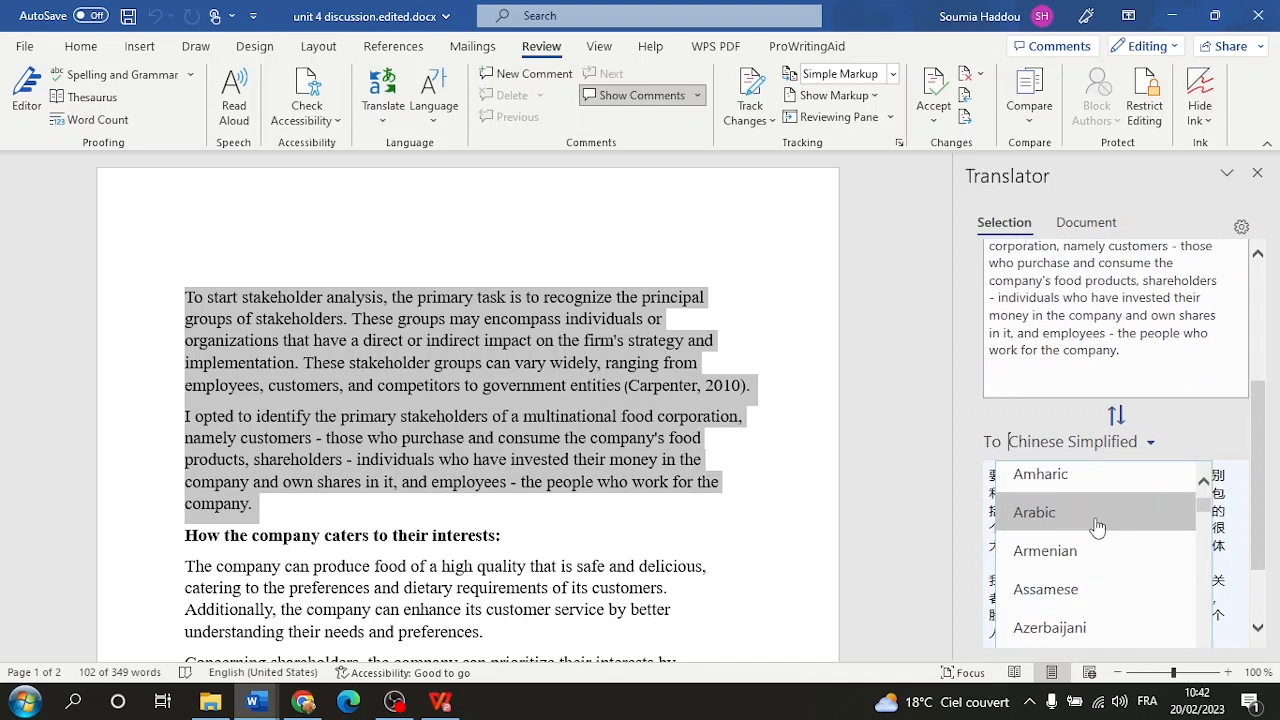
scroll(1097, 530, down, 10)
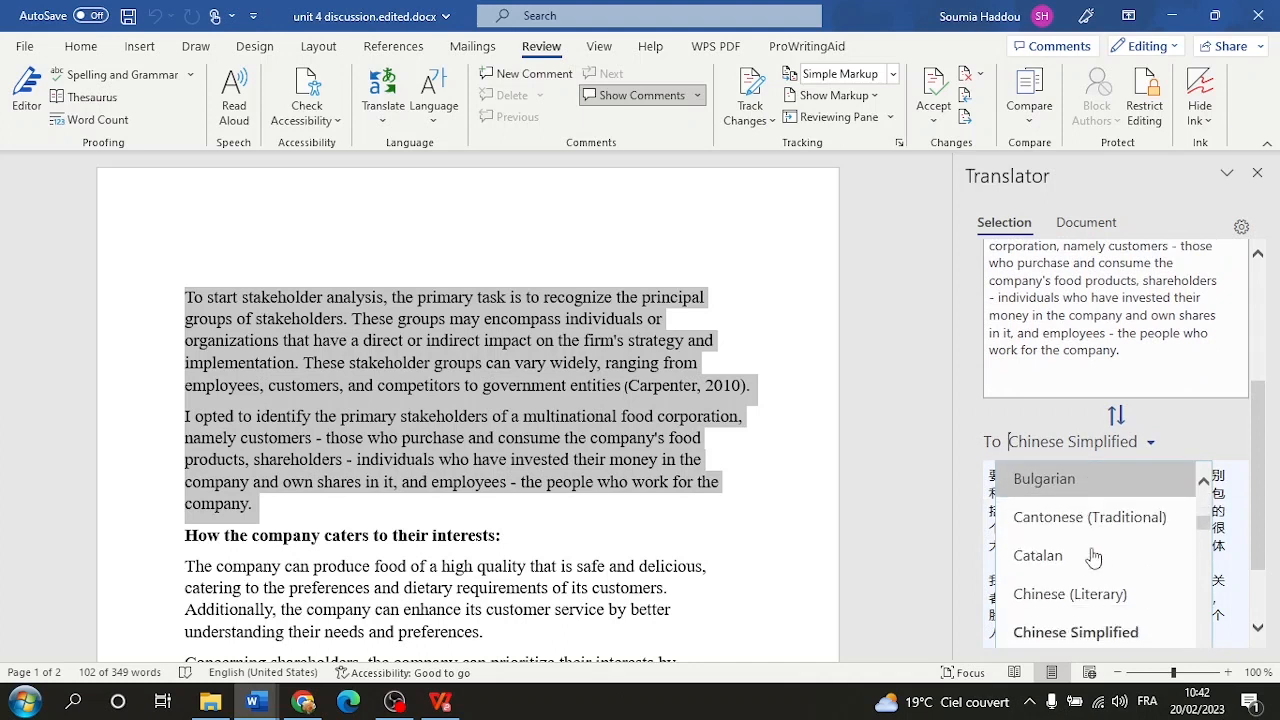
scroll(1094, 558, down, 7)
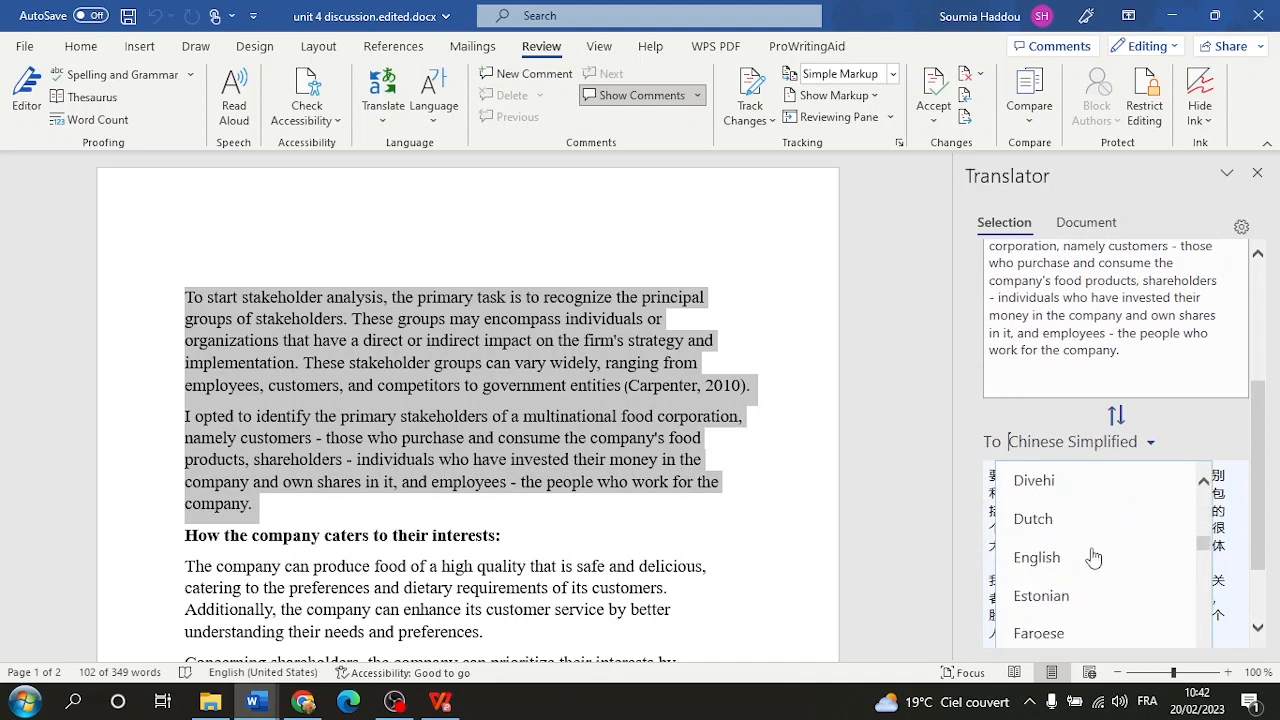
scroll(1092, 556, down, 7)
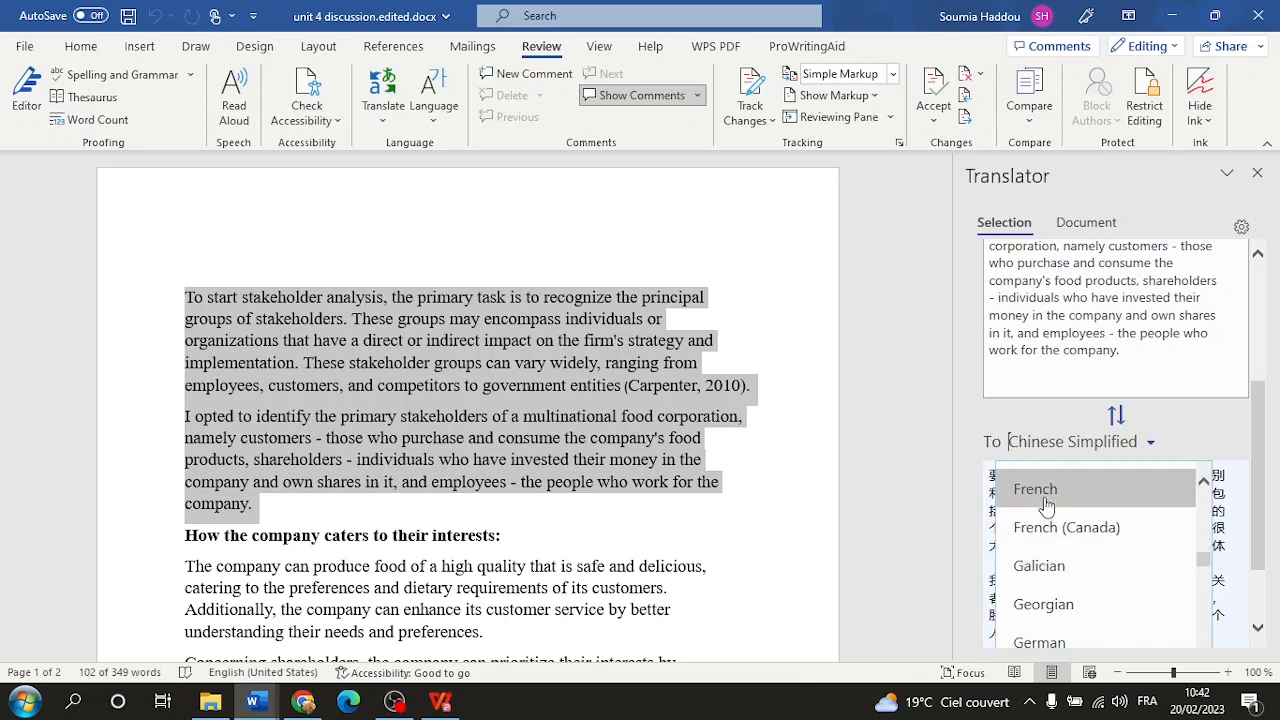
click(1045, 495)
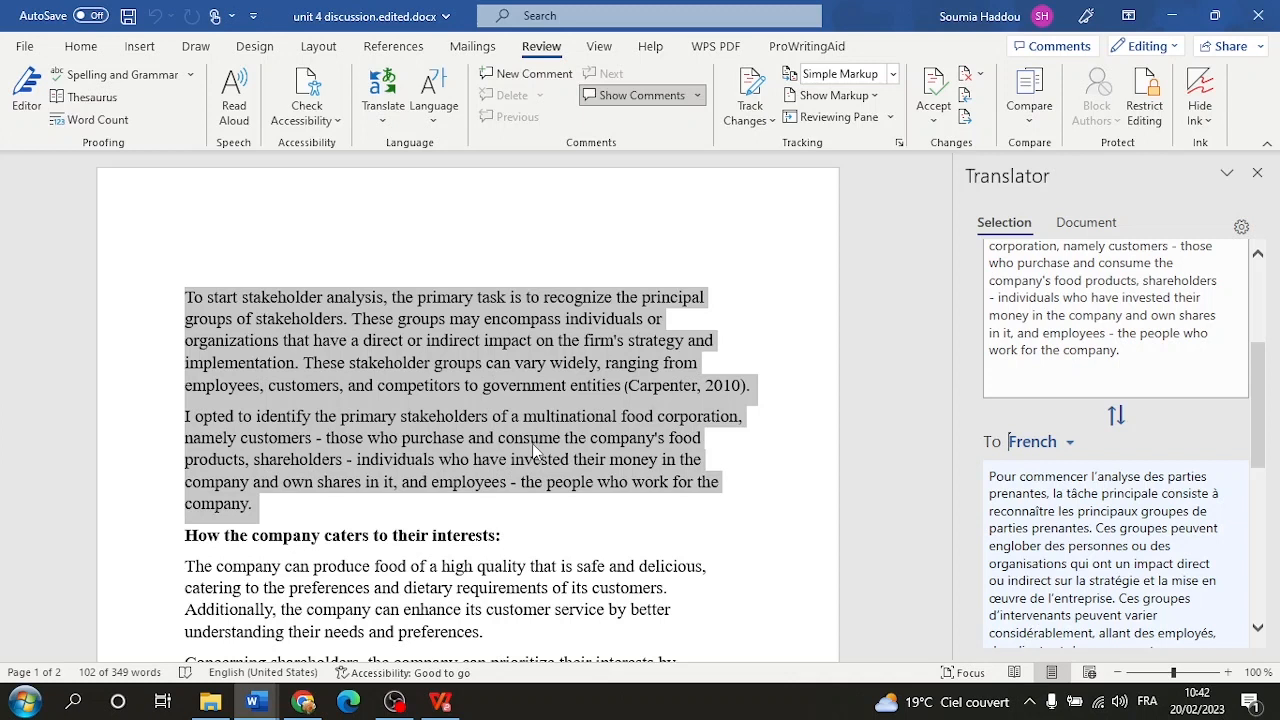
click(1257, 172)
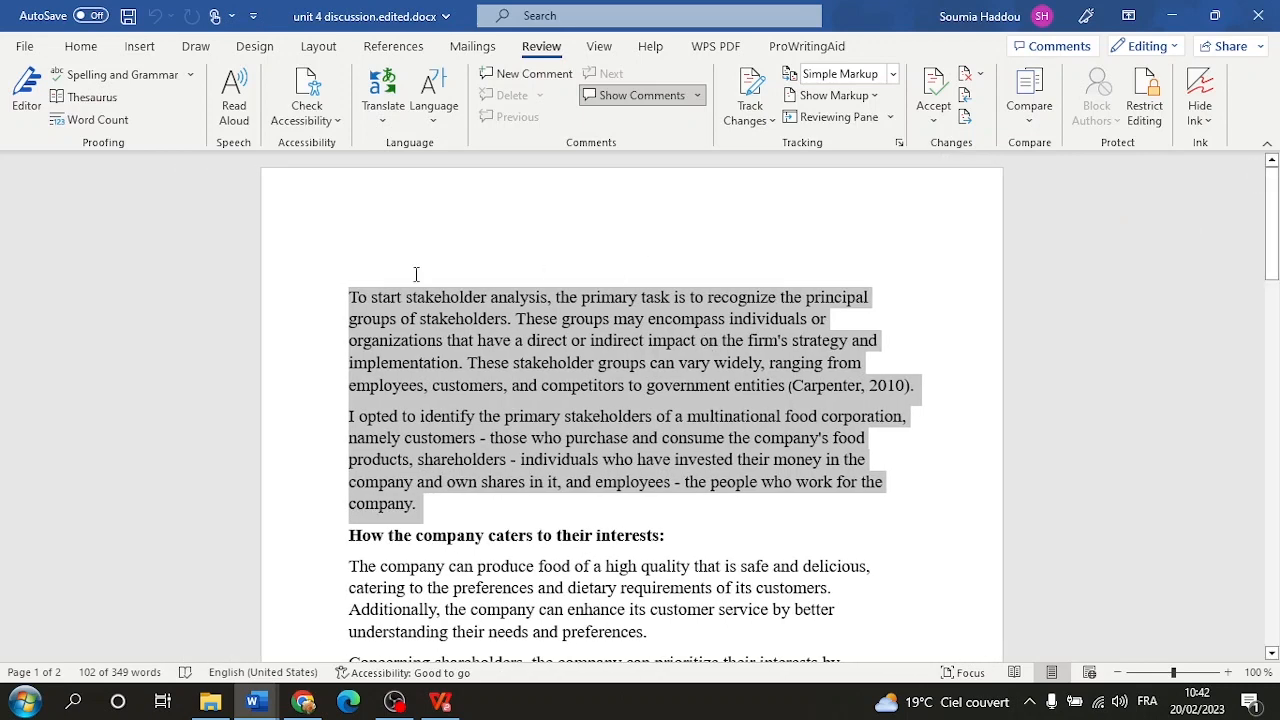
click(871, 362)
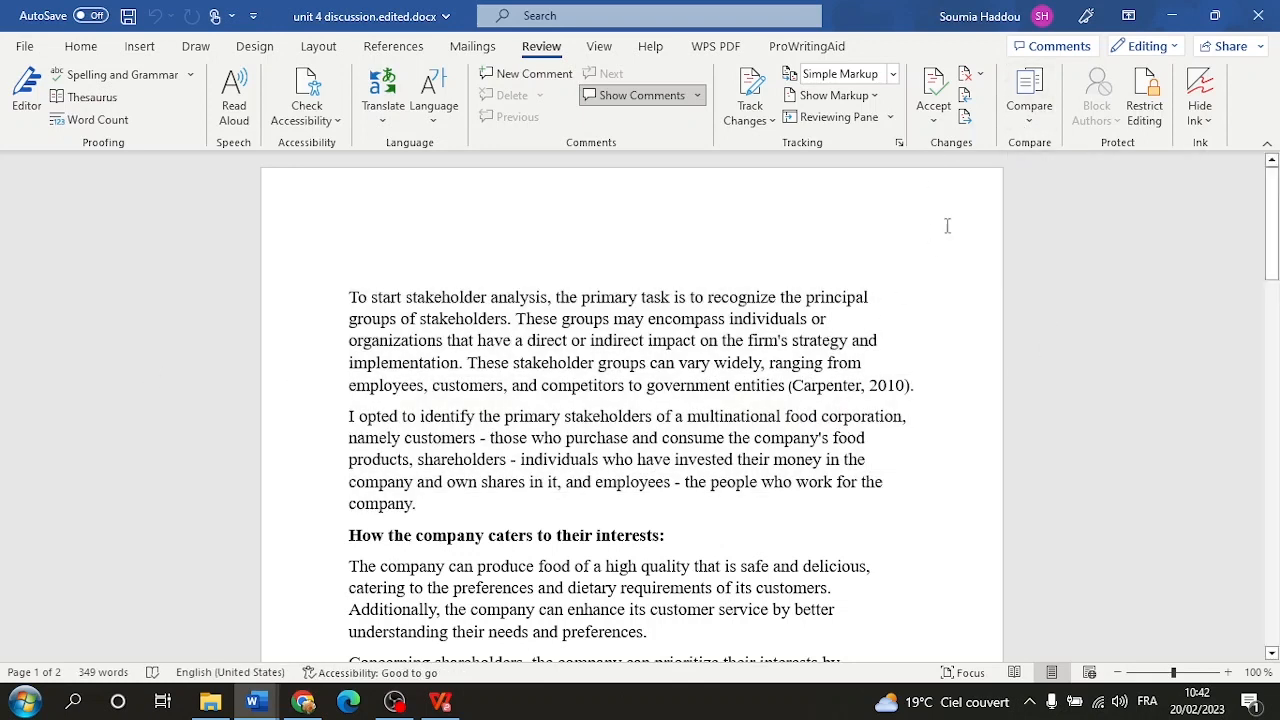
Start a document comparison with "unit 4 discussion.docx" from the Principles of Business Management folder as the original.
click(1029, 110)
click(1120, 176)
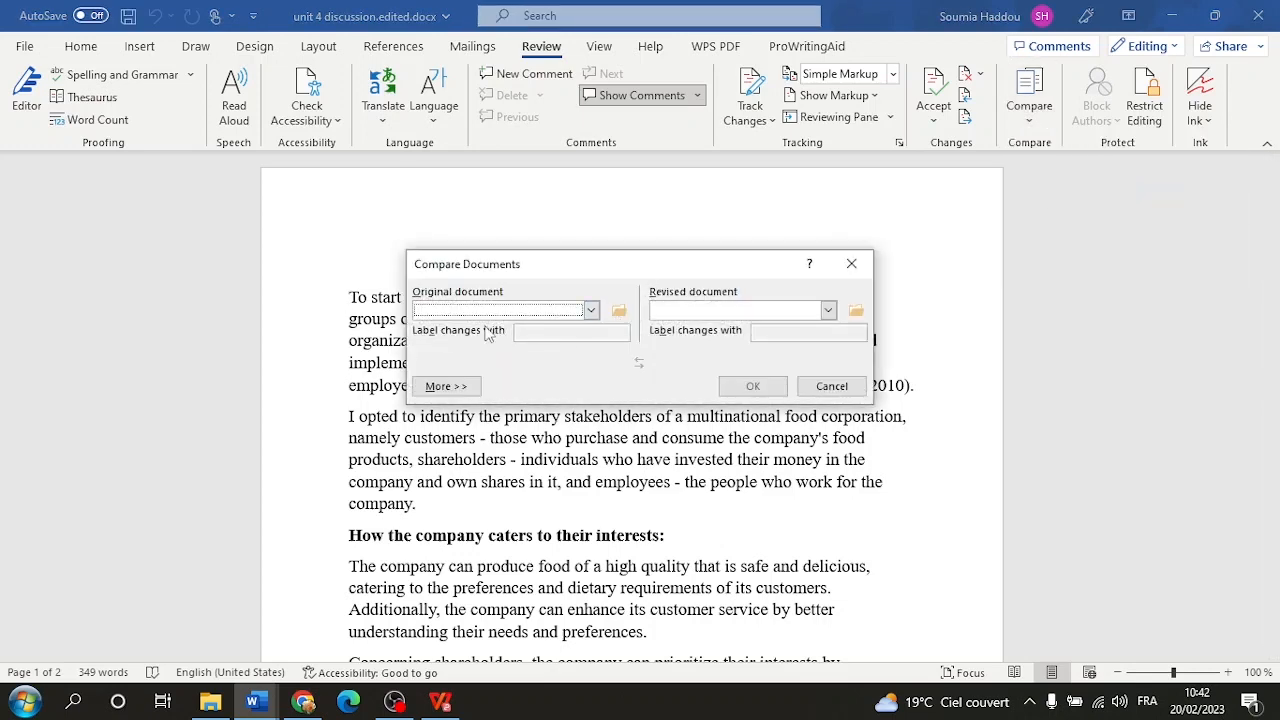
click(591, 310)
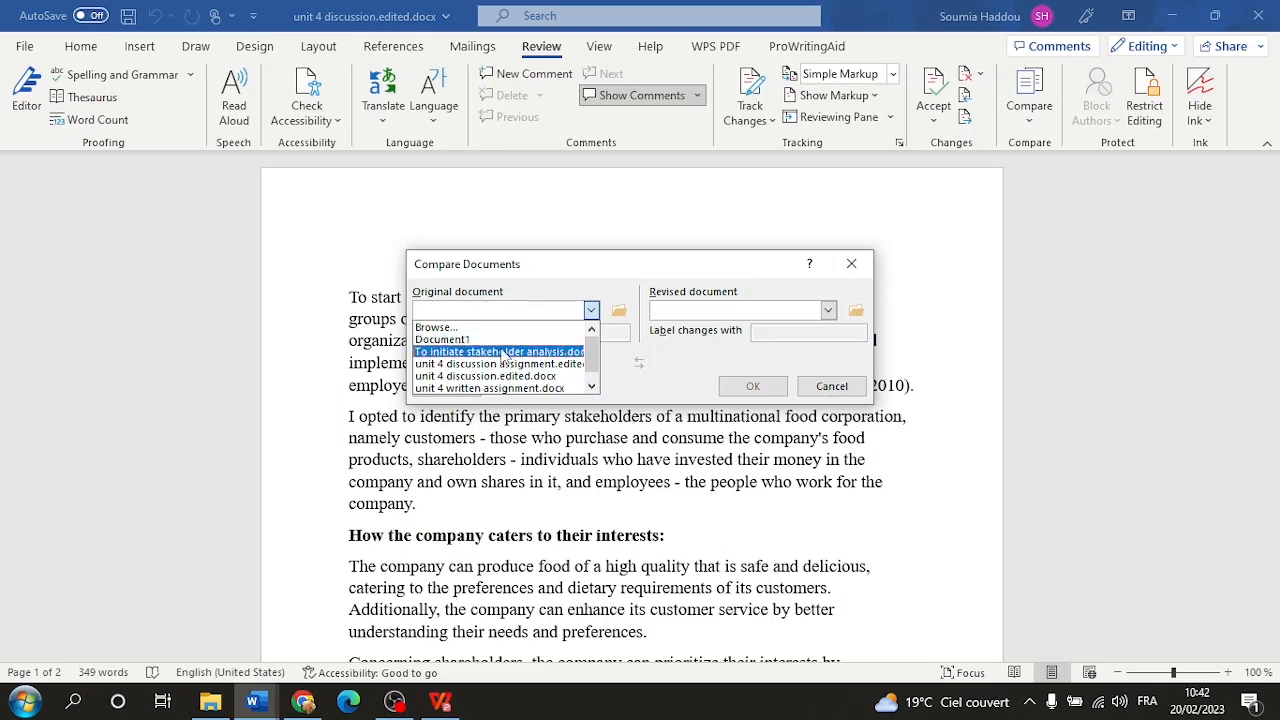
click(478, 328)
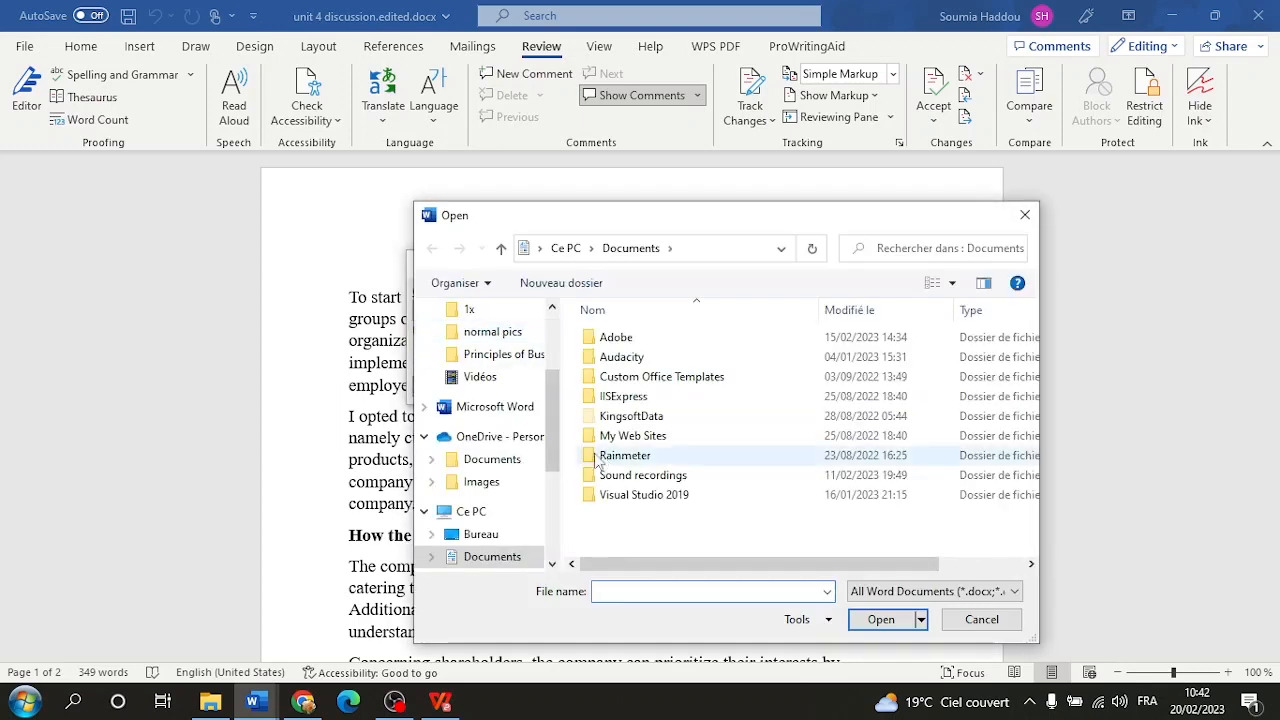
scroll(490, 440, up, 2)
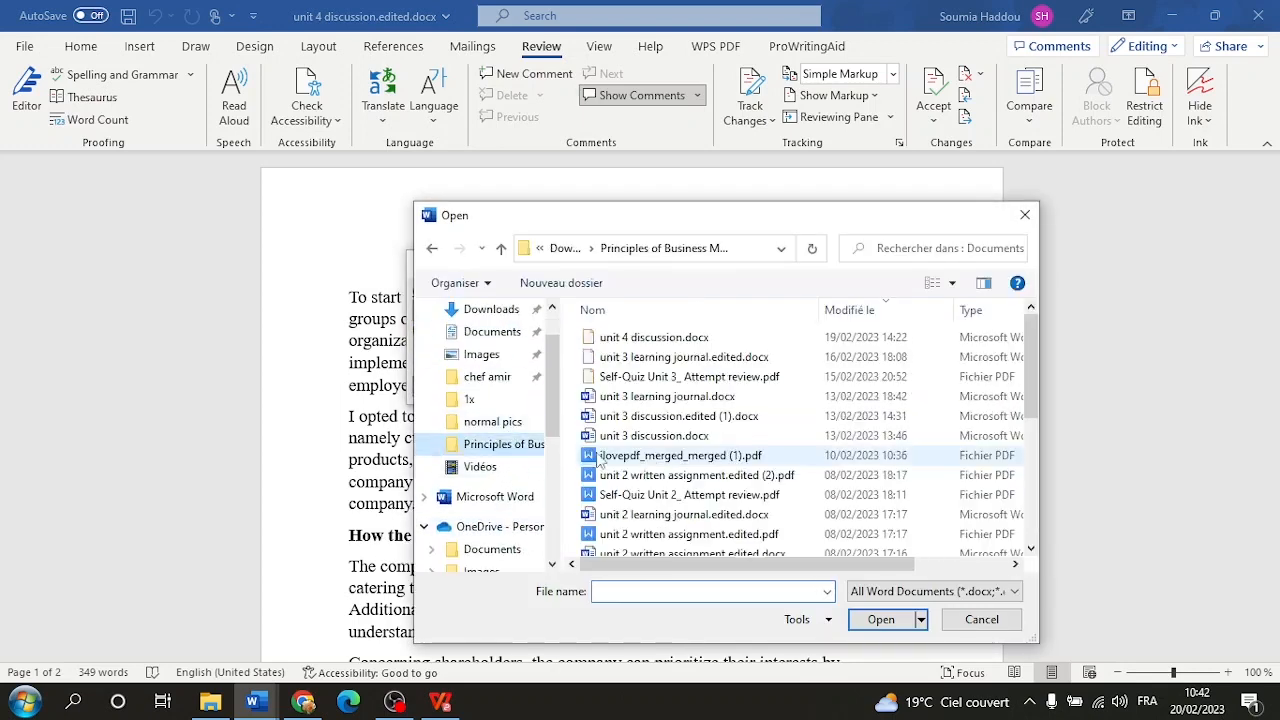
click(632, 360)
click(640, 338)
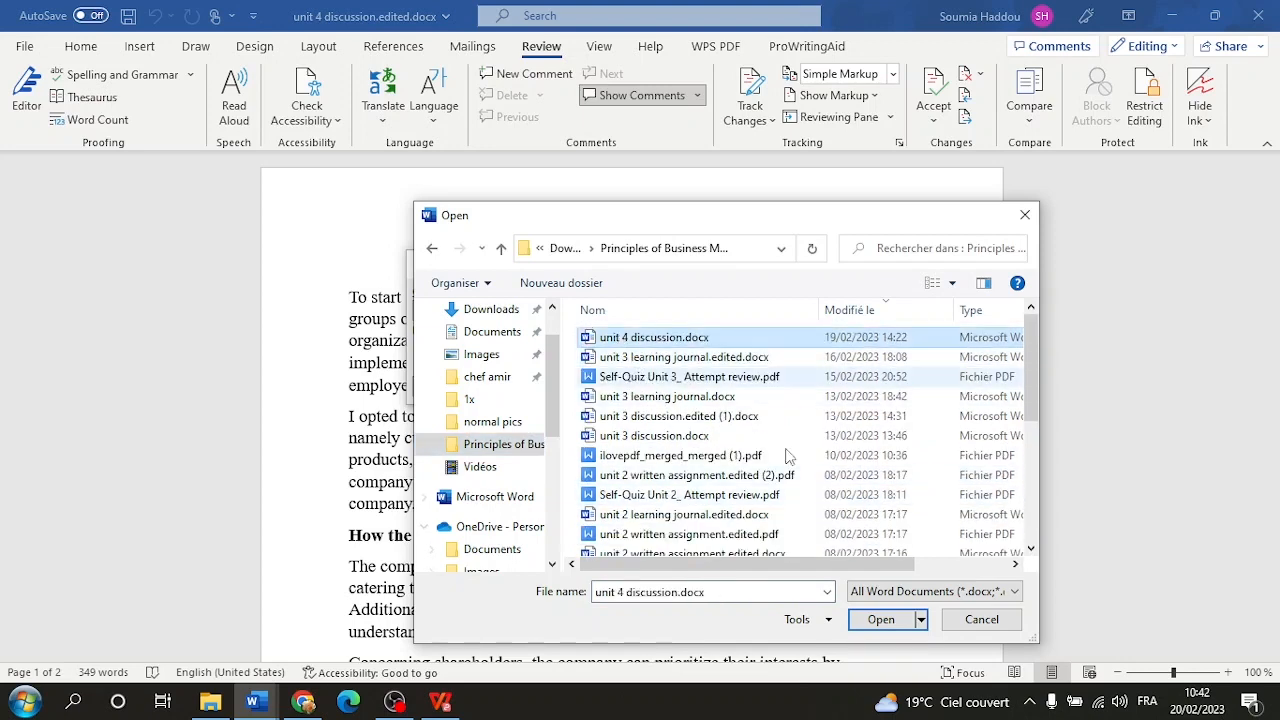
click(882, 624)
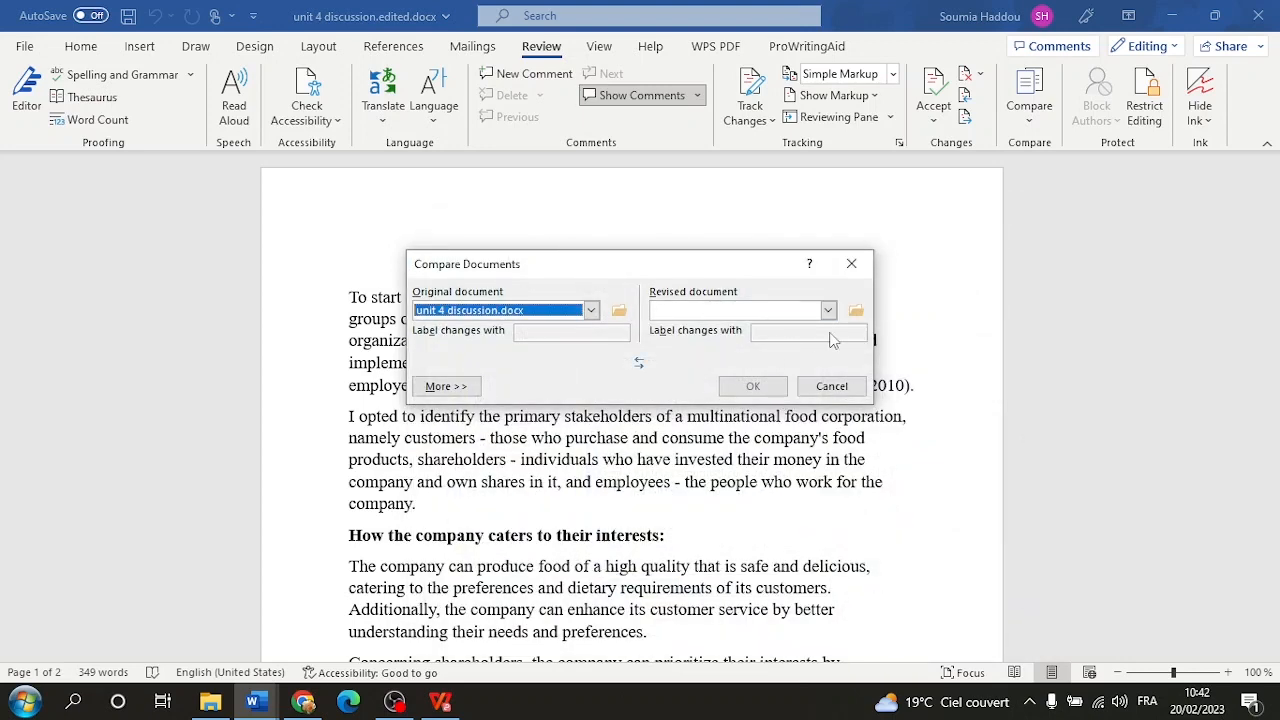
Choose "unit 4 discussion.edited.docx" from Downloads as the revised document and run the comparison.
click(856, 310)
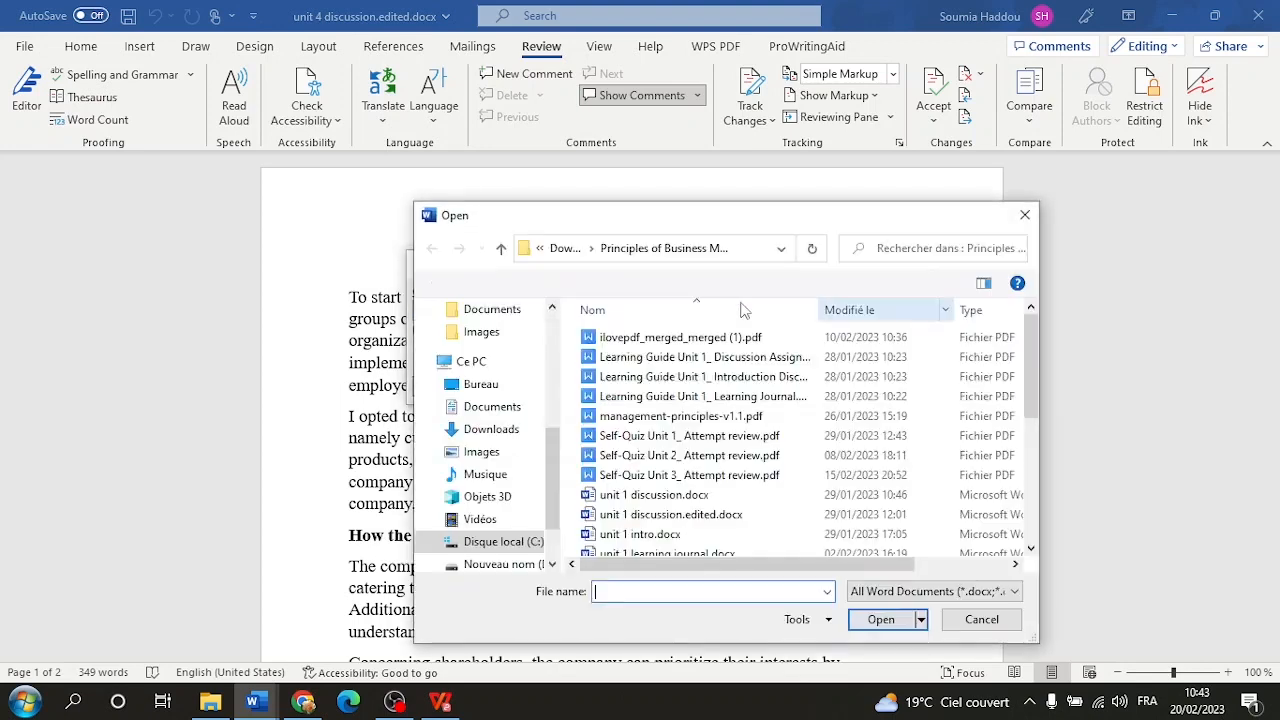
scroll(457, 409, up, 5)
click(480, 369)
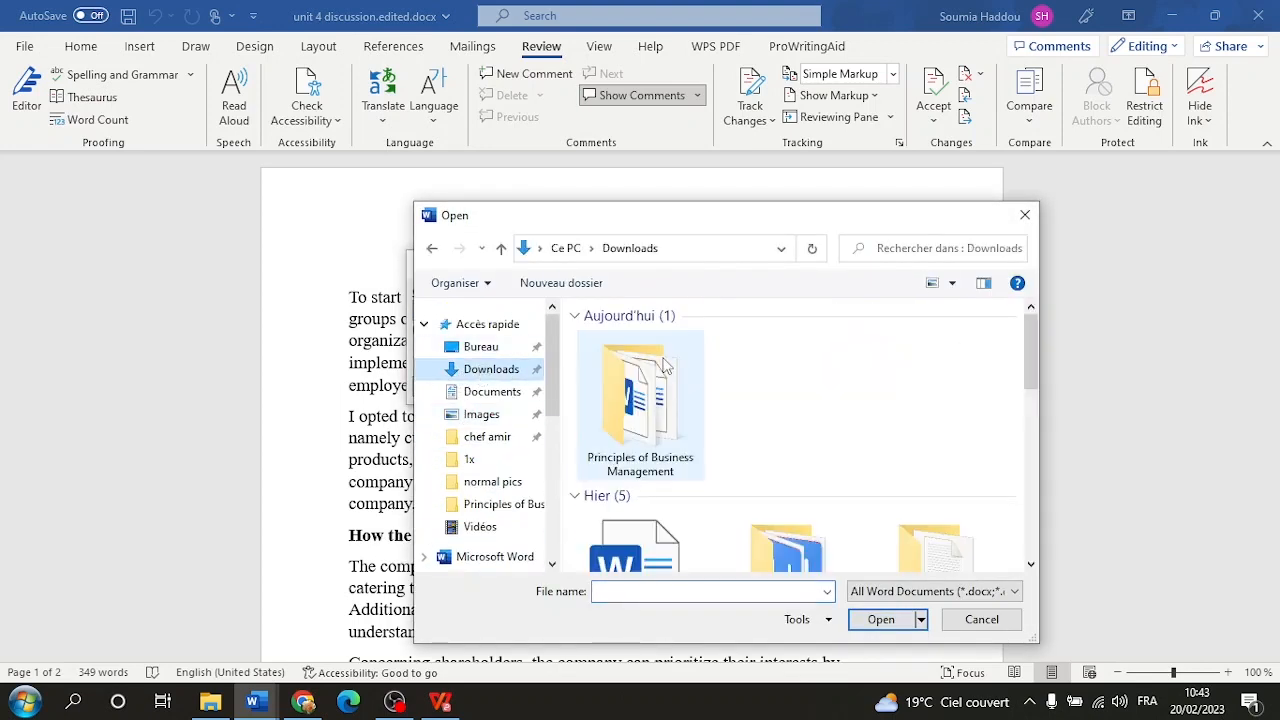
scroll(660, 420, down, 1)
click(640, 490)
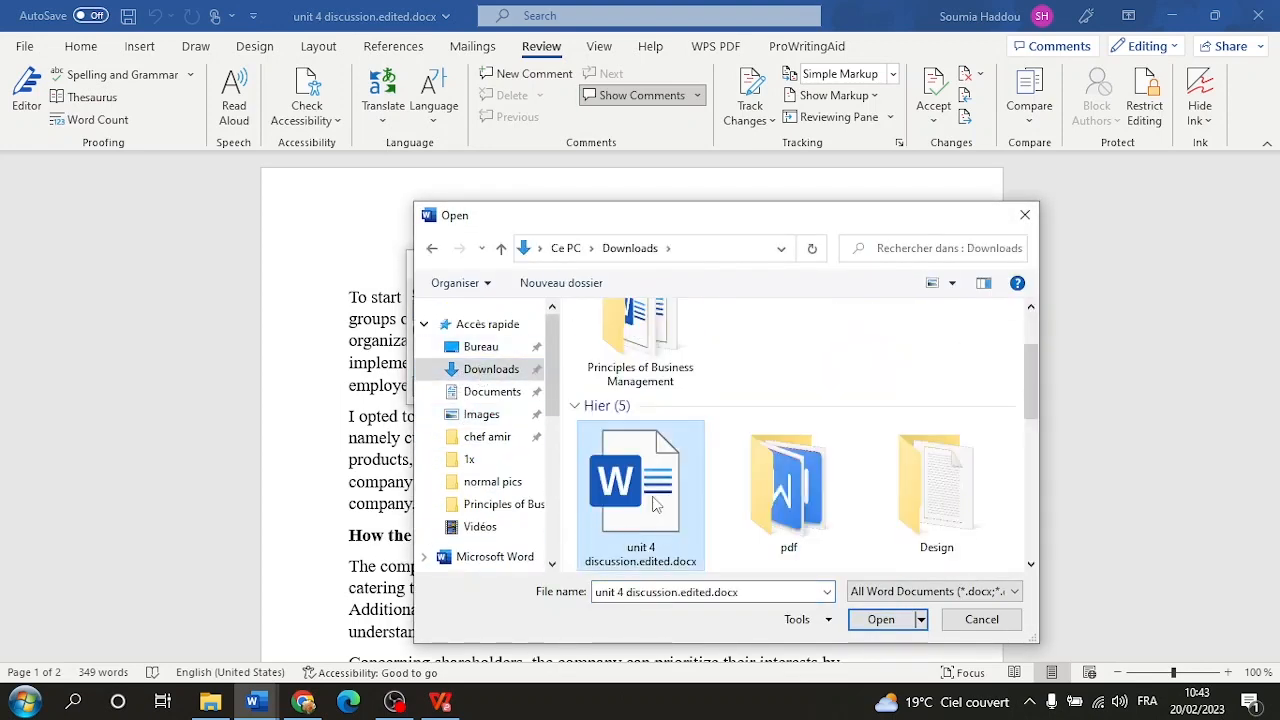
click(880, 620)
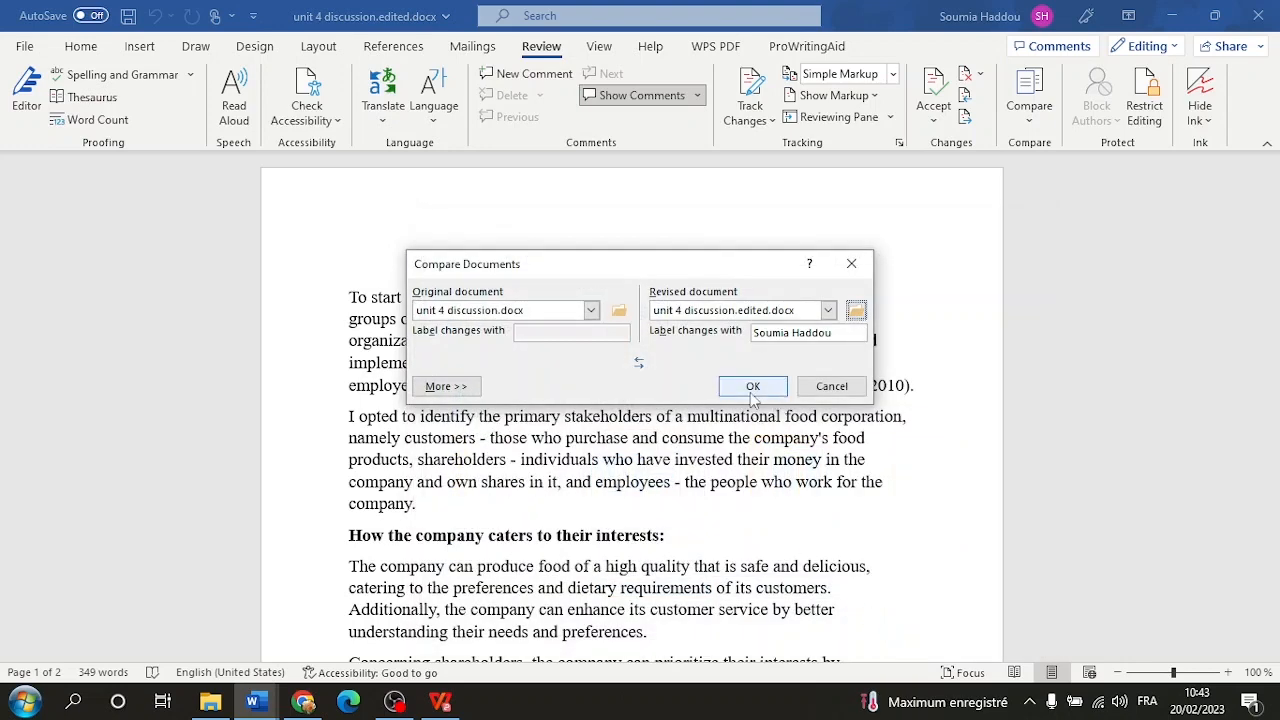
click(753, 388)
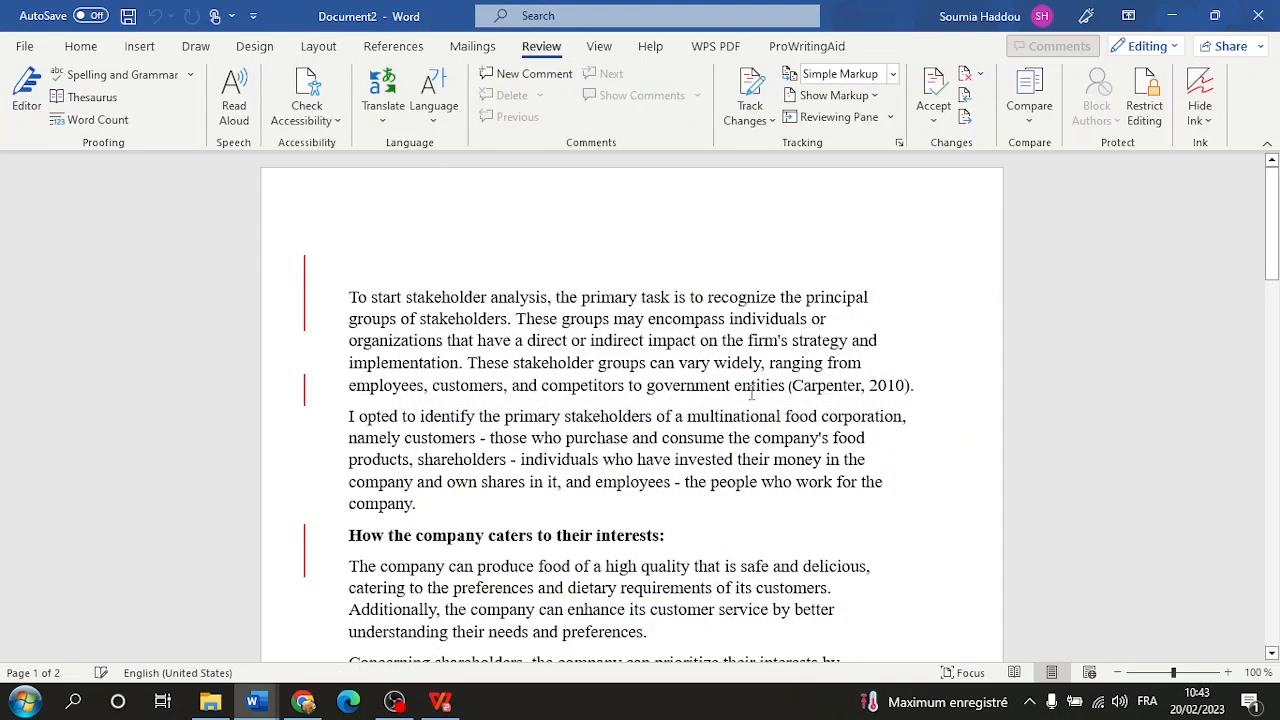
Look through the change marks in the comparison document, check the other open Word documents and return to the comparison.
scroll(646, 391, down, 14)
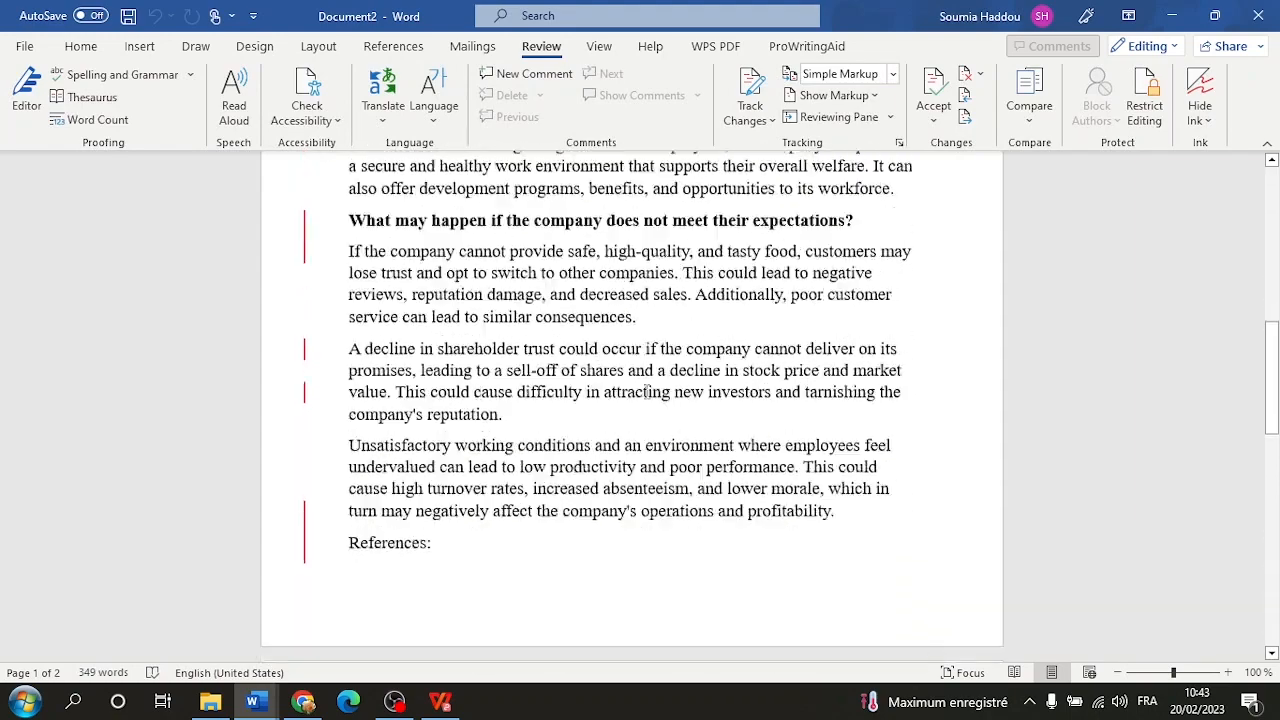
scroll(646, 391, up, 6)
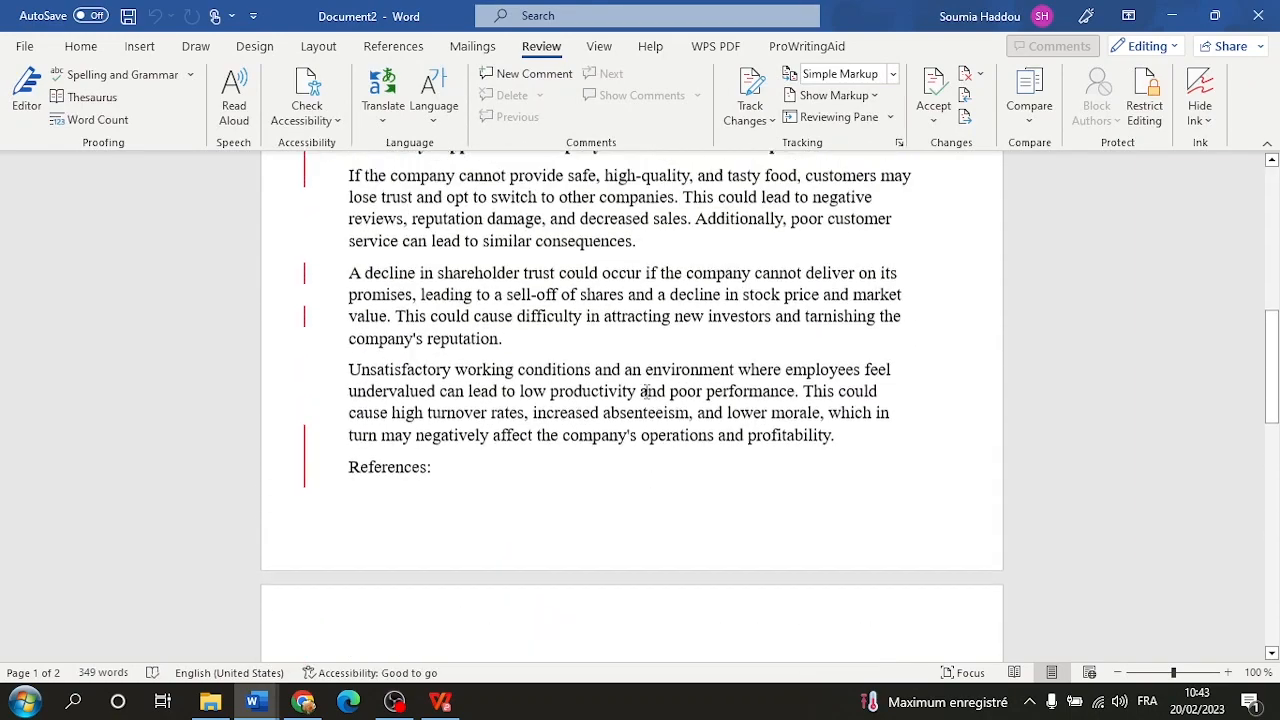
scroll(646, 391, up, 6)
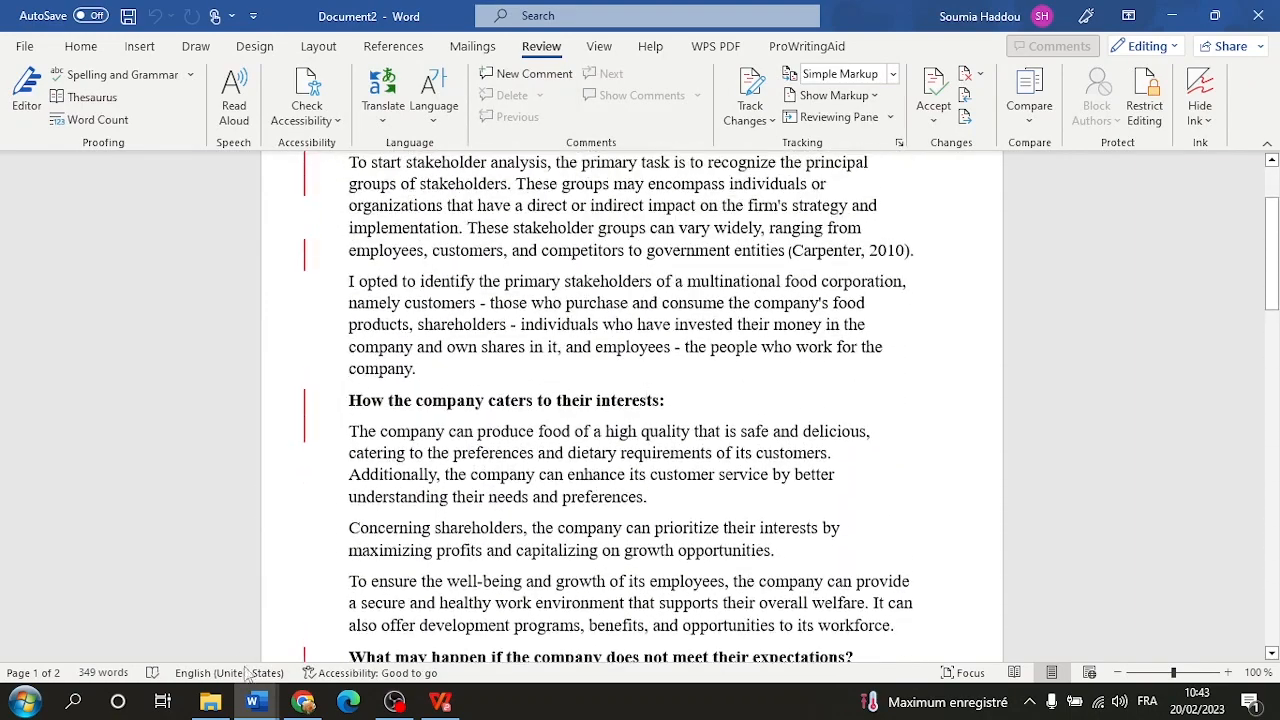
mouse_move(252, 712)
mouse_move(238, 610)
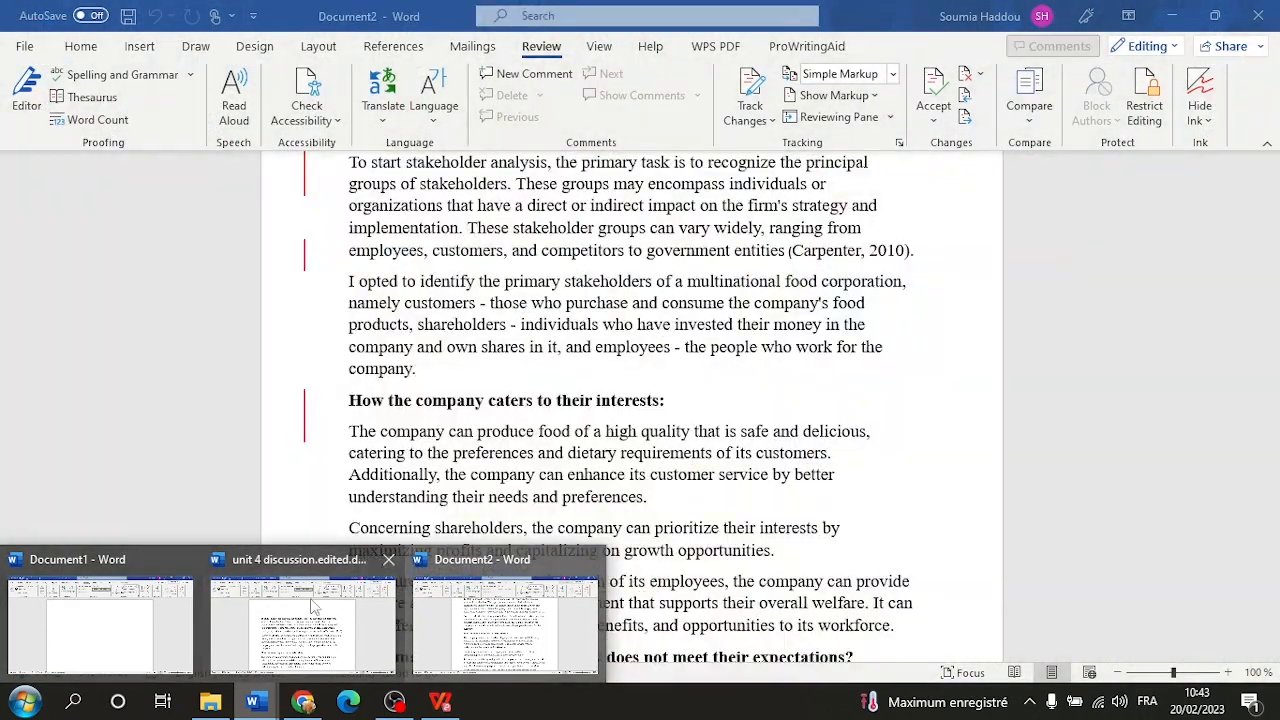
click(130, 612)
mouse_move(255, 700)
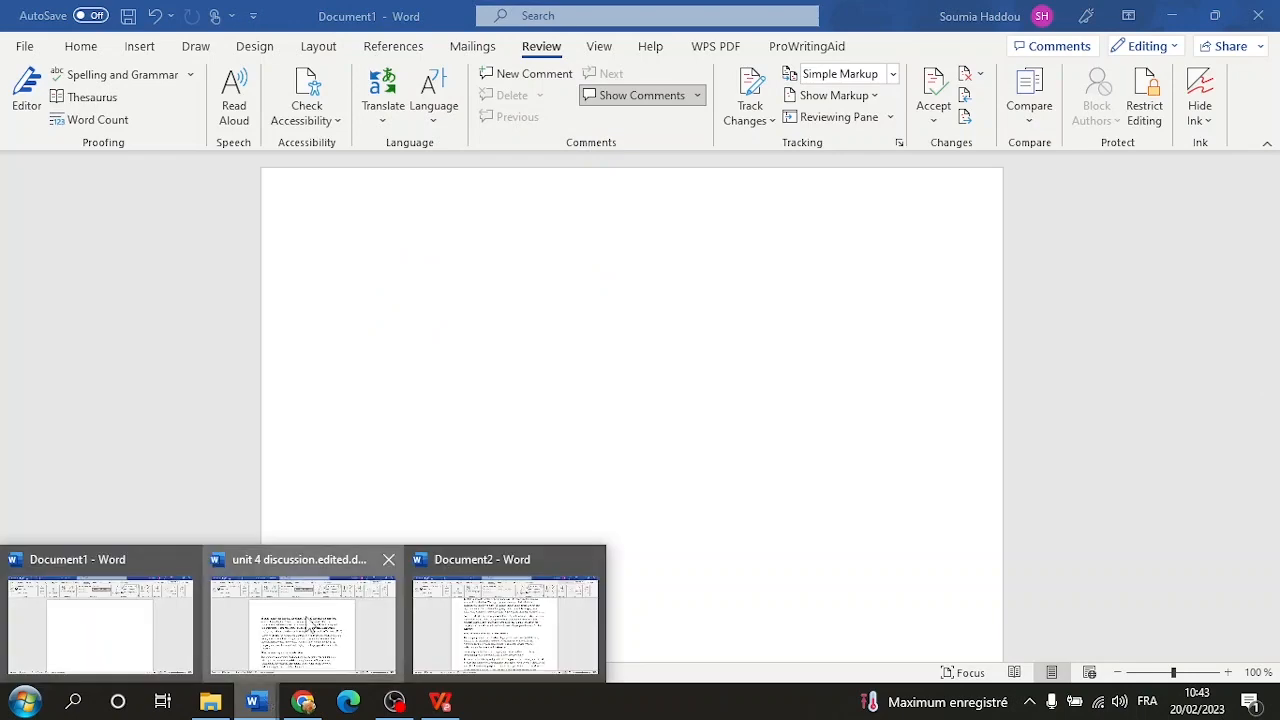
click(305, 625)
click(495, 572)
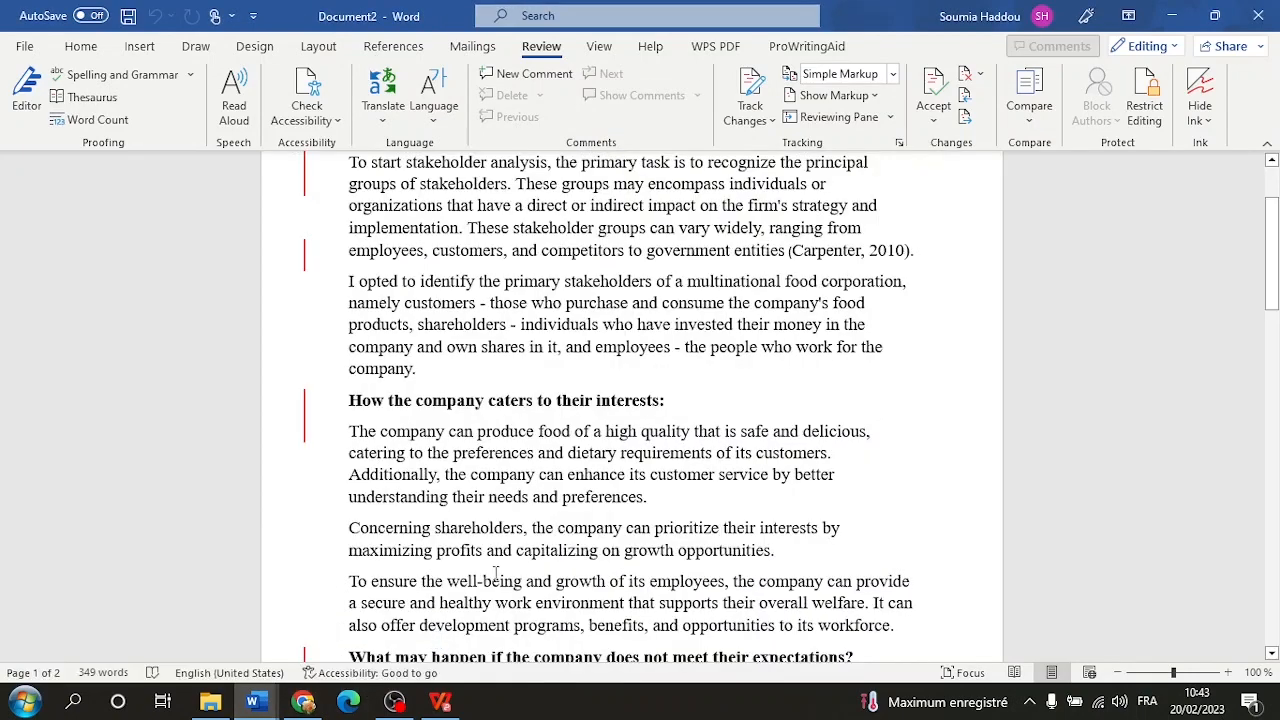
click(1029, 100)
click(1053, 187)
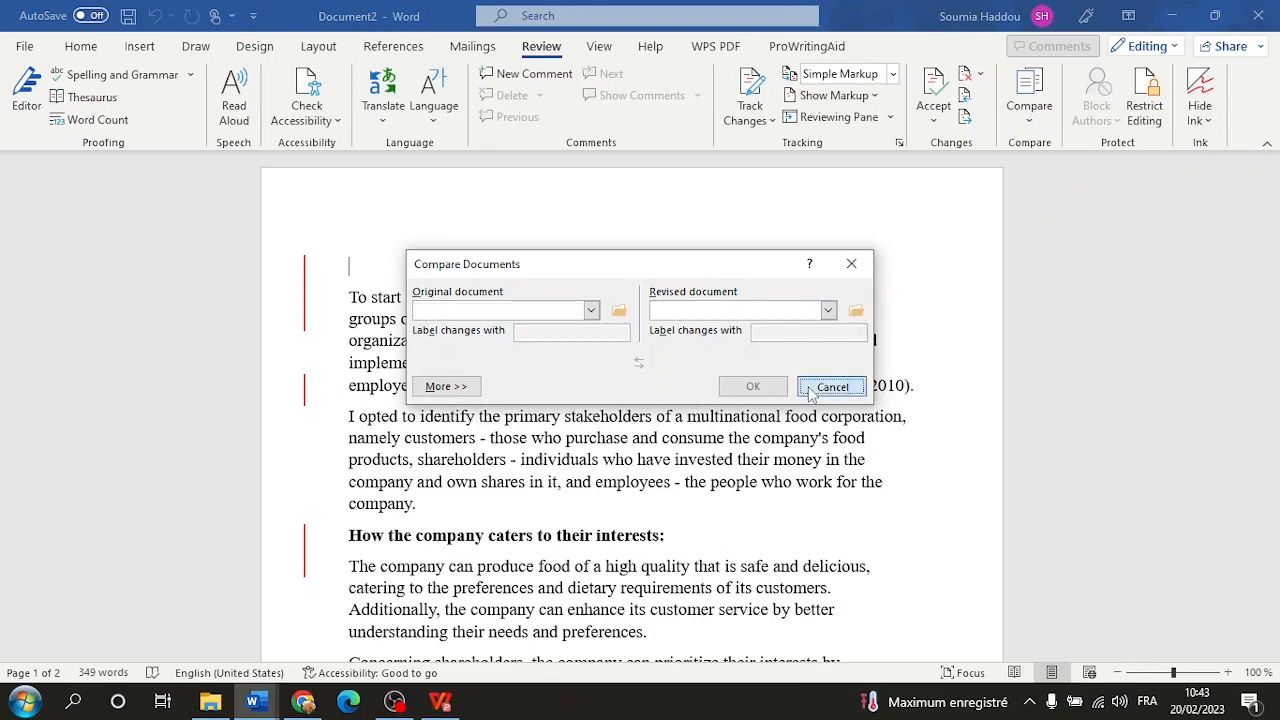
click(831, 383)
Examine the deletions and insertions marked in the comparison document, from the opening paragraph to the section on unmet expectations.
scroll(705, 405, down, 6)
click(662, 403)
scroll(662, 403, down, 3)
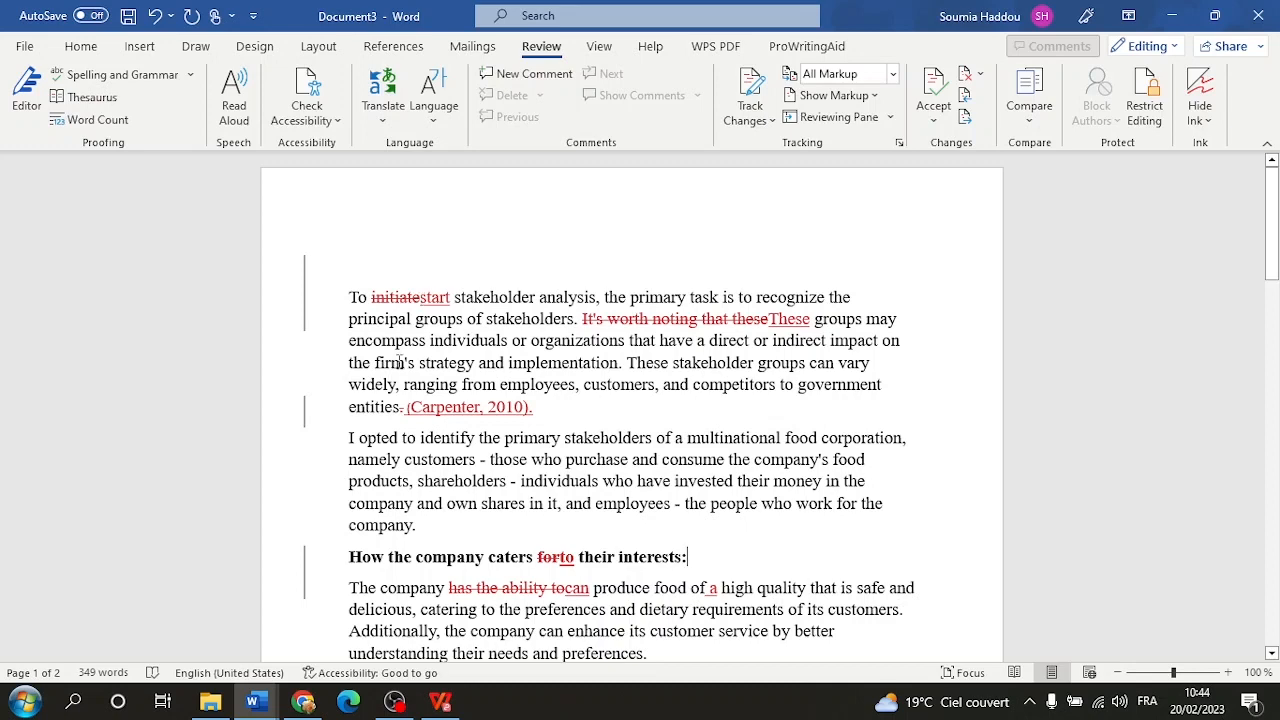
scroll(700, 345, down, 1)
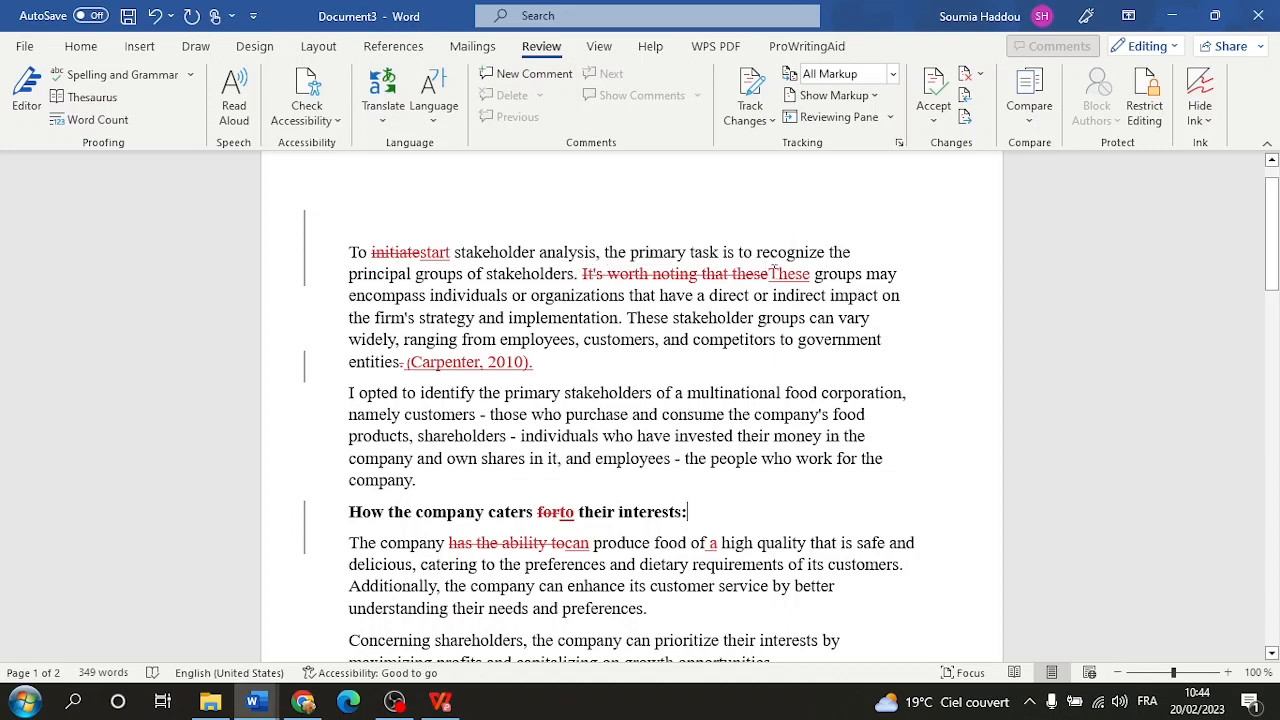
drag(770, 268, 806, 283)
click(783, 393)
scroll(790, 380, down, 2)
scroll(790, 369, down, 1)
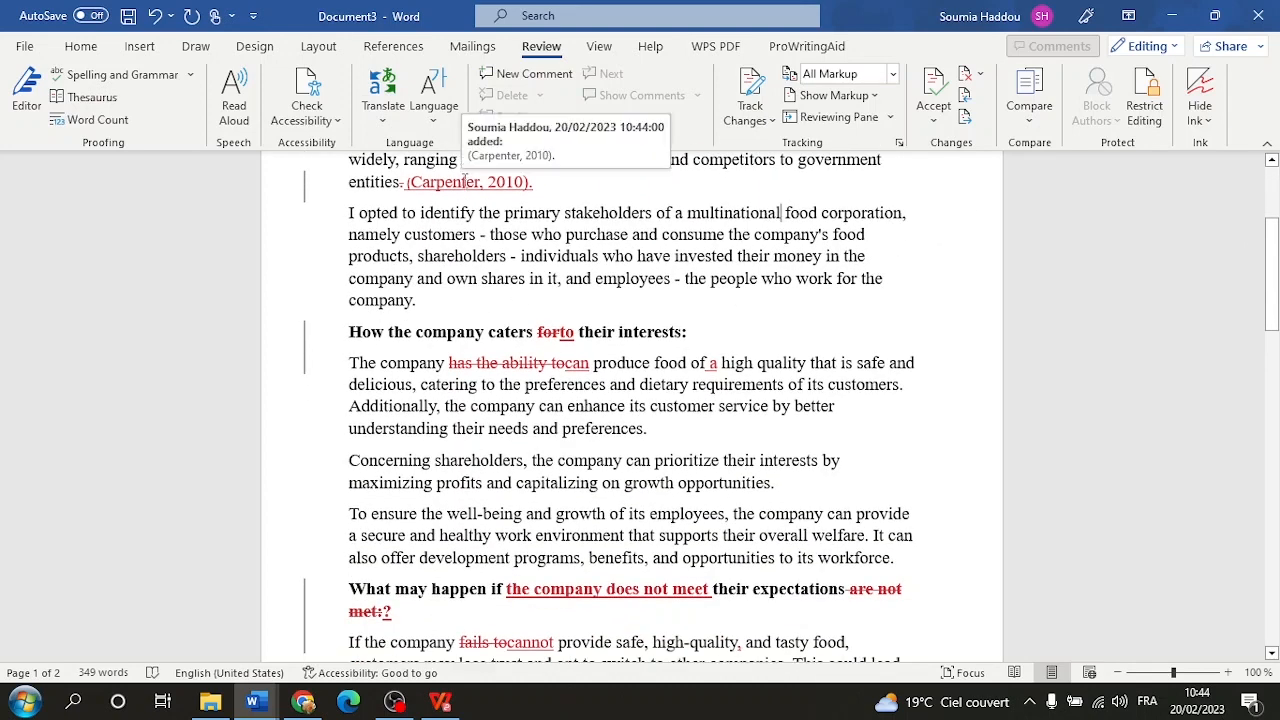
Examine the remaining marked changes in the comparison document down to the added references, then return to its start.
scroll(450, 240, down, 2)
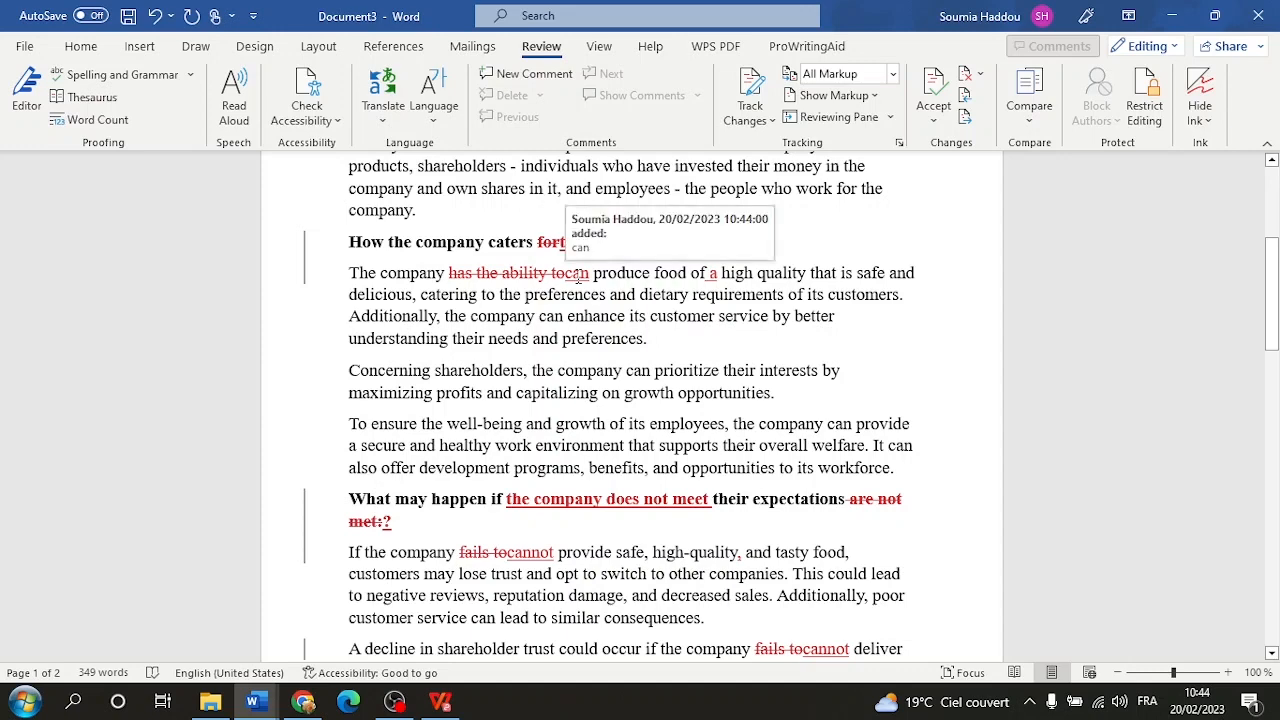
scroll(575, 300, down, 3)
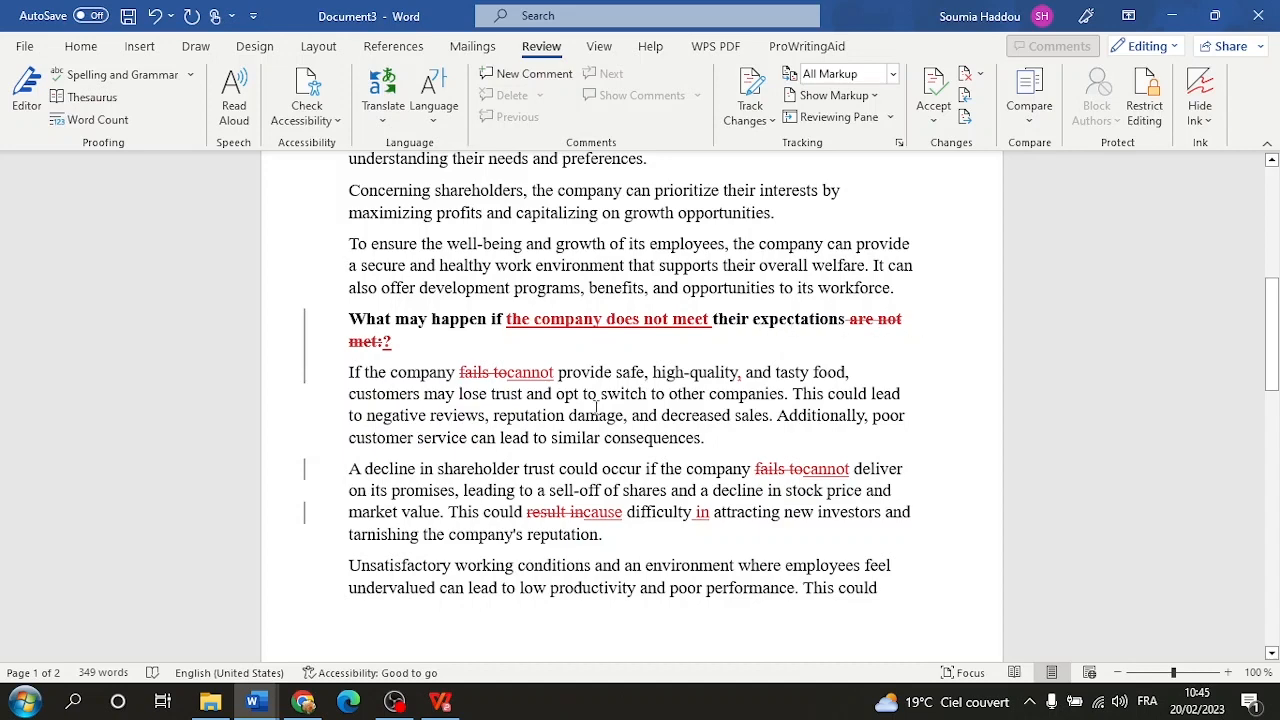
scroll(1000, 370, down, 2)
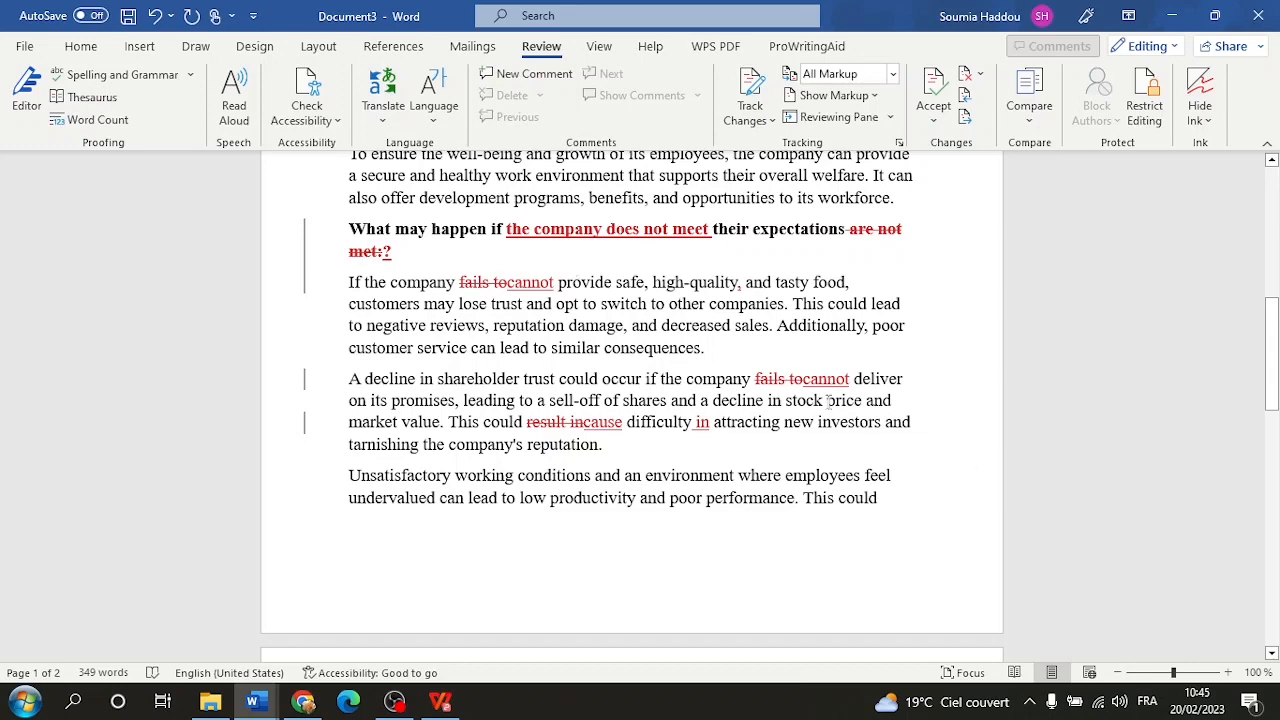
scroll(871, 411, down, 2)
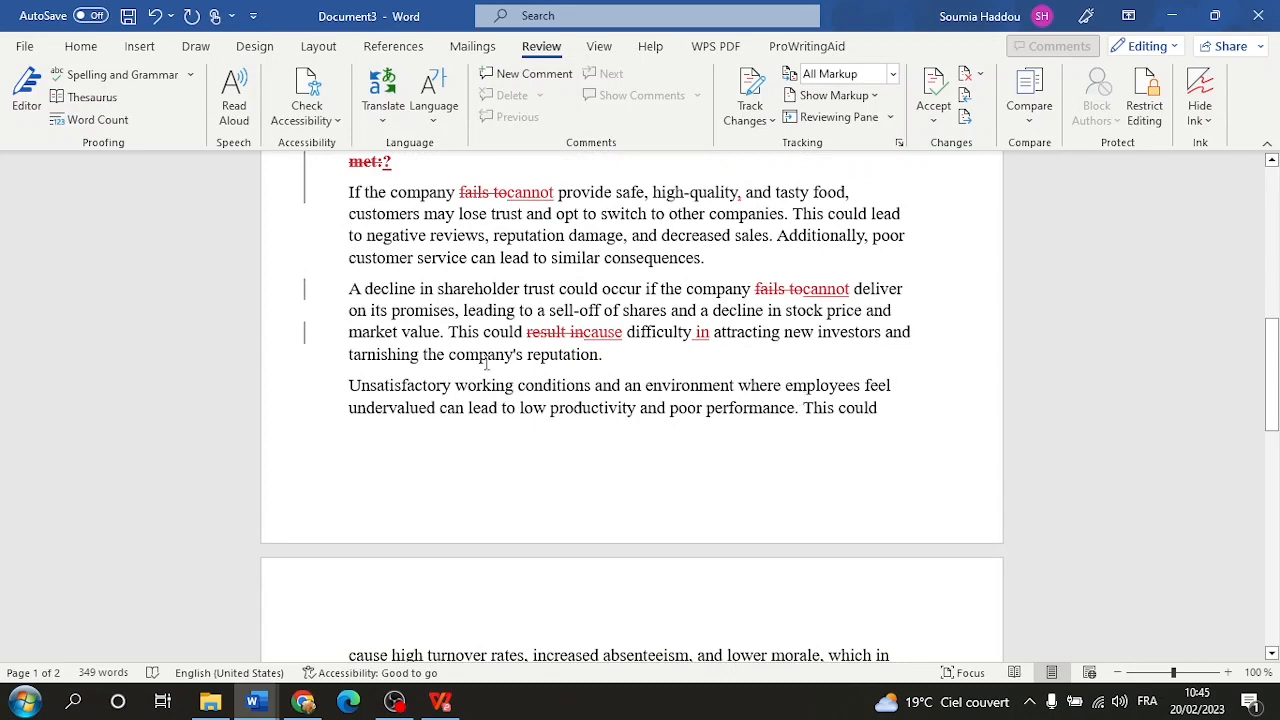
scroll(610, 340, down, 10)
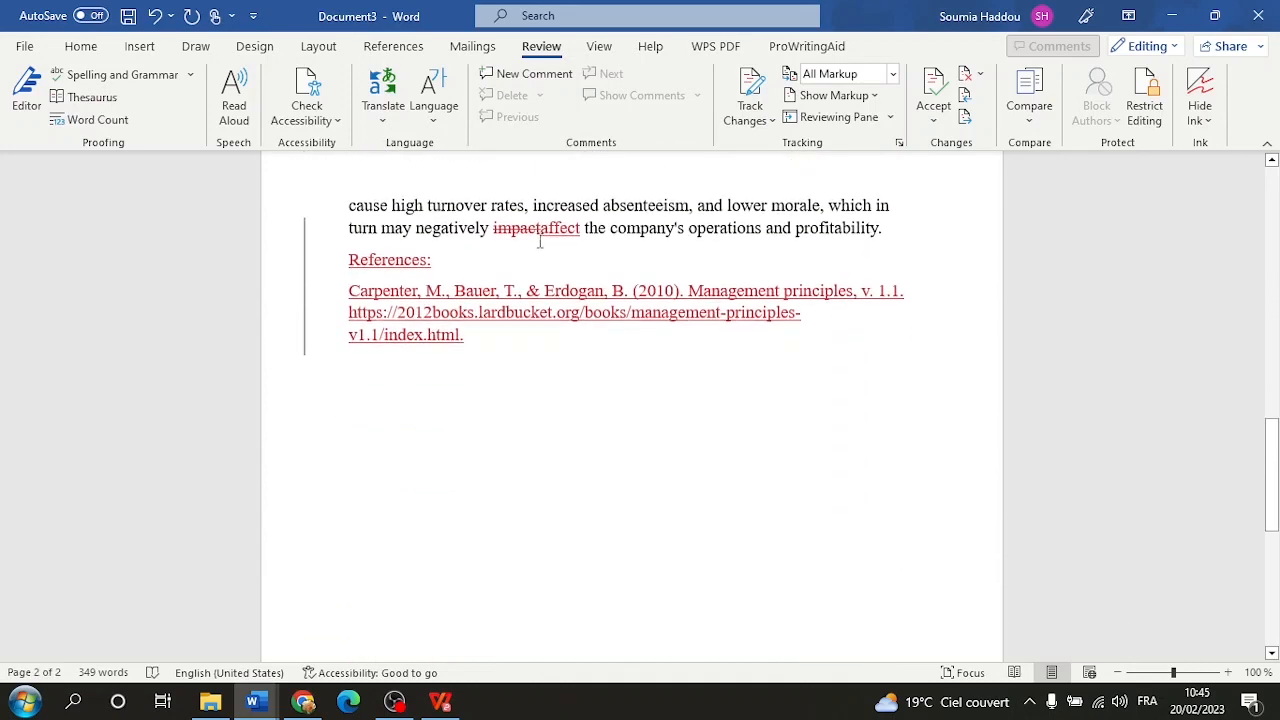
scroll(581, 241, up, 20)
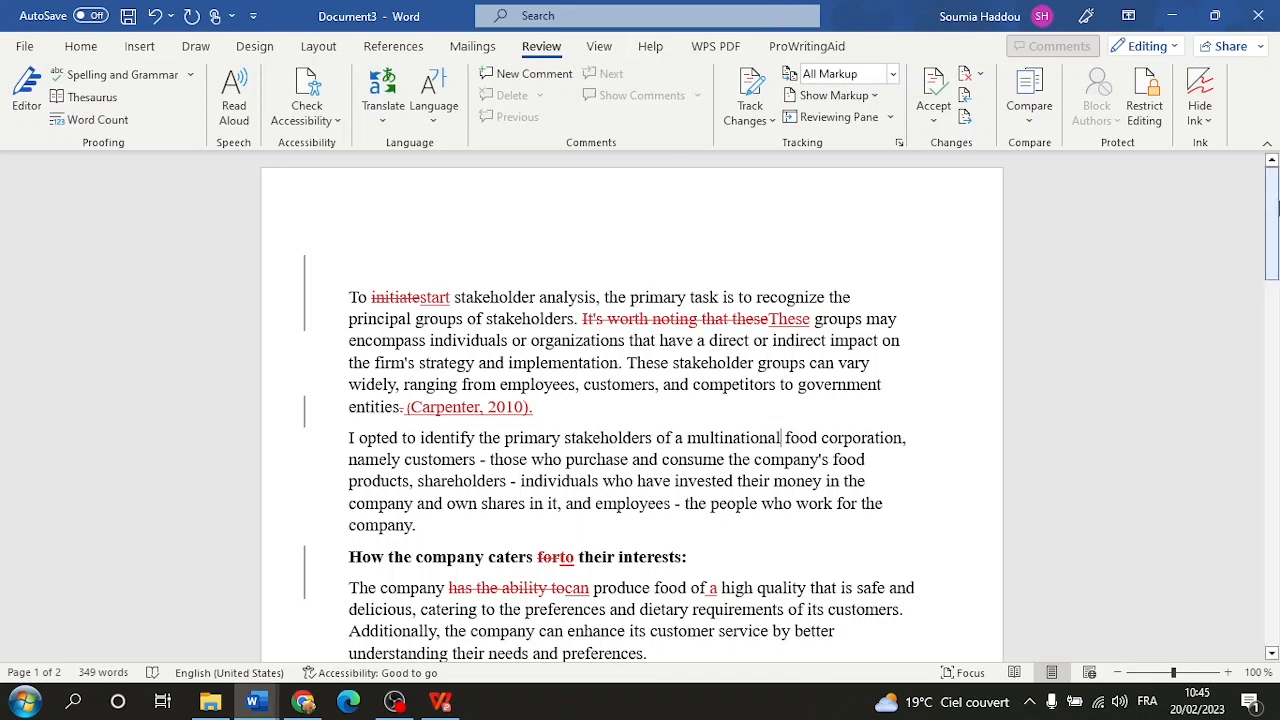
Switch to the open document "unit 4 discussion.edited.docx" and show its view options.
click(600, 46)
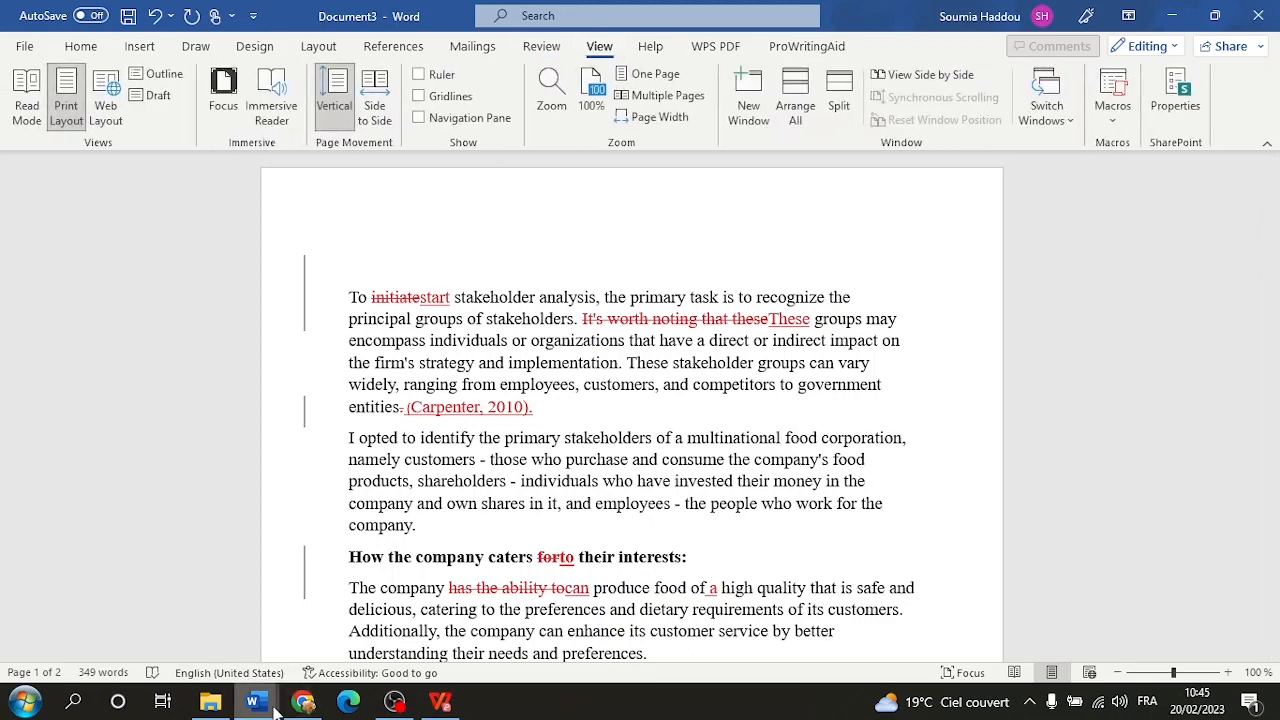
mouse_move(275, 705)
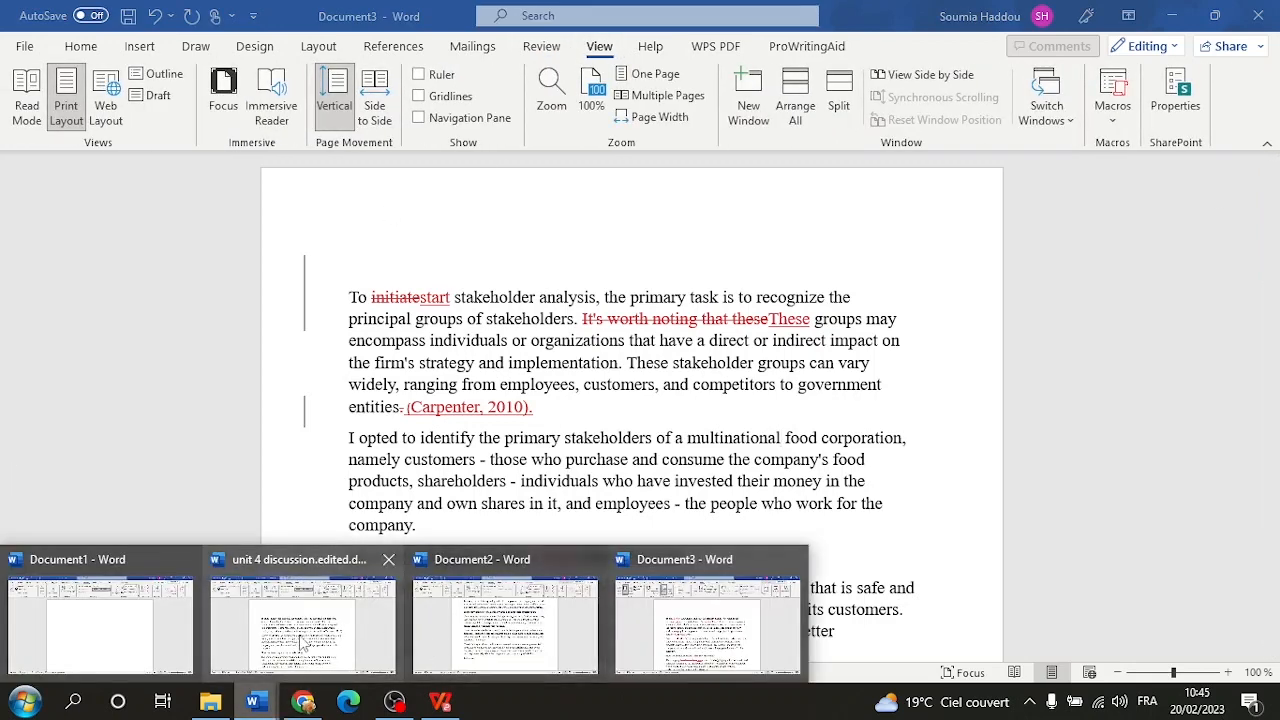
click(294, 643)
click(599, 47)
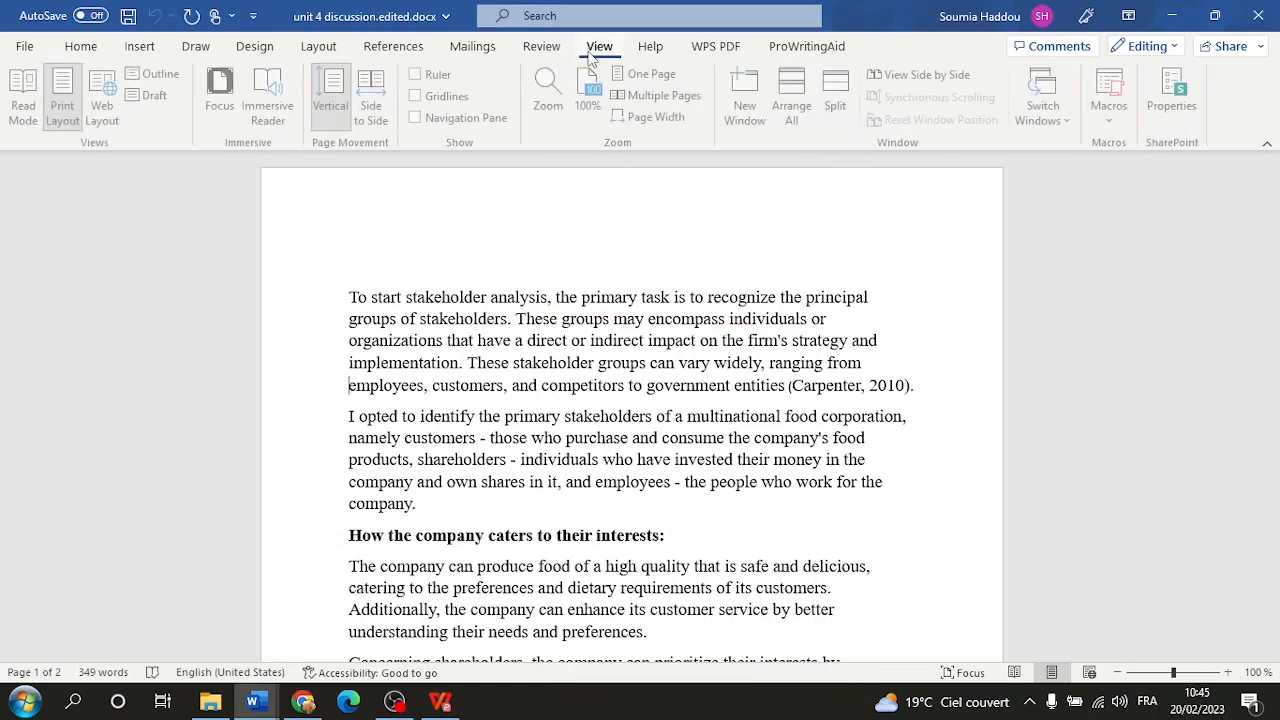
View the document in Read Mode, page to the references and back, and leave Read Mode.
click(19, 106)
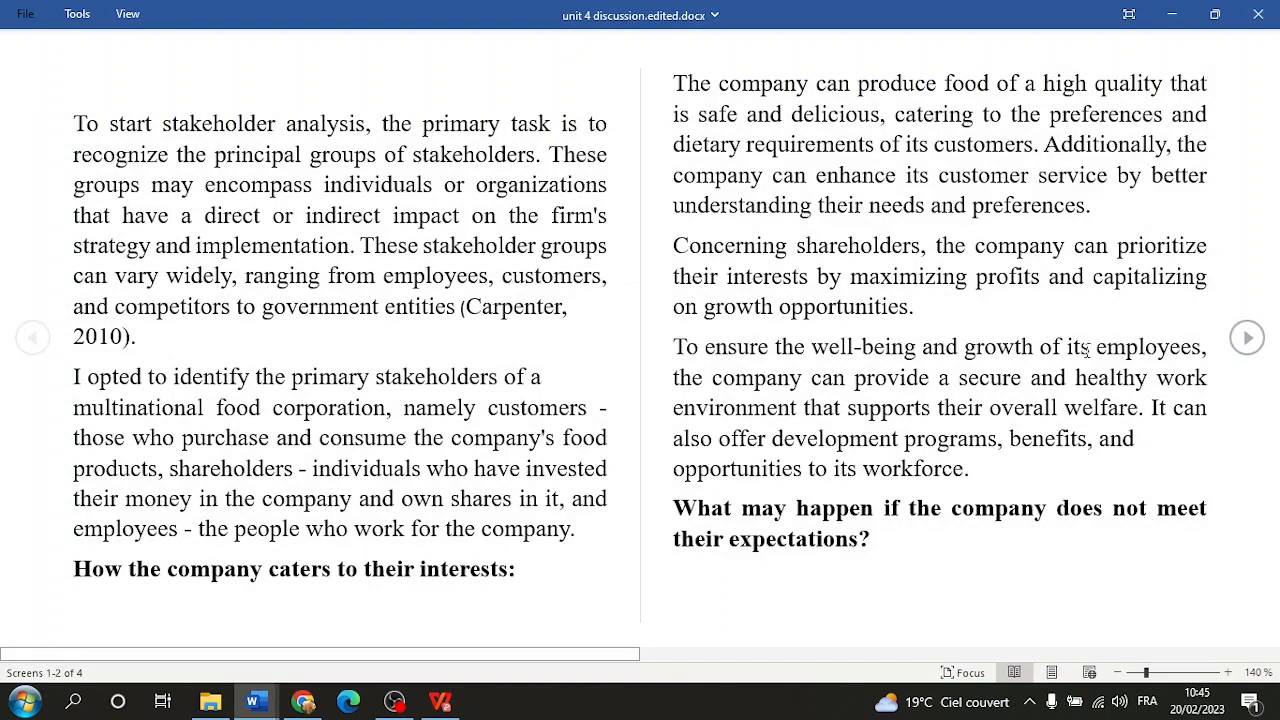
scroll(757, 480, down, 2)
scroll(510, 422, up, 1)
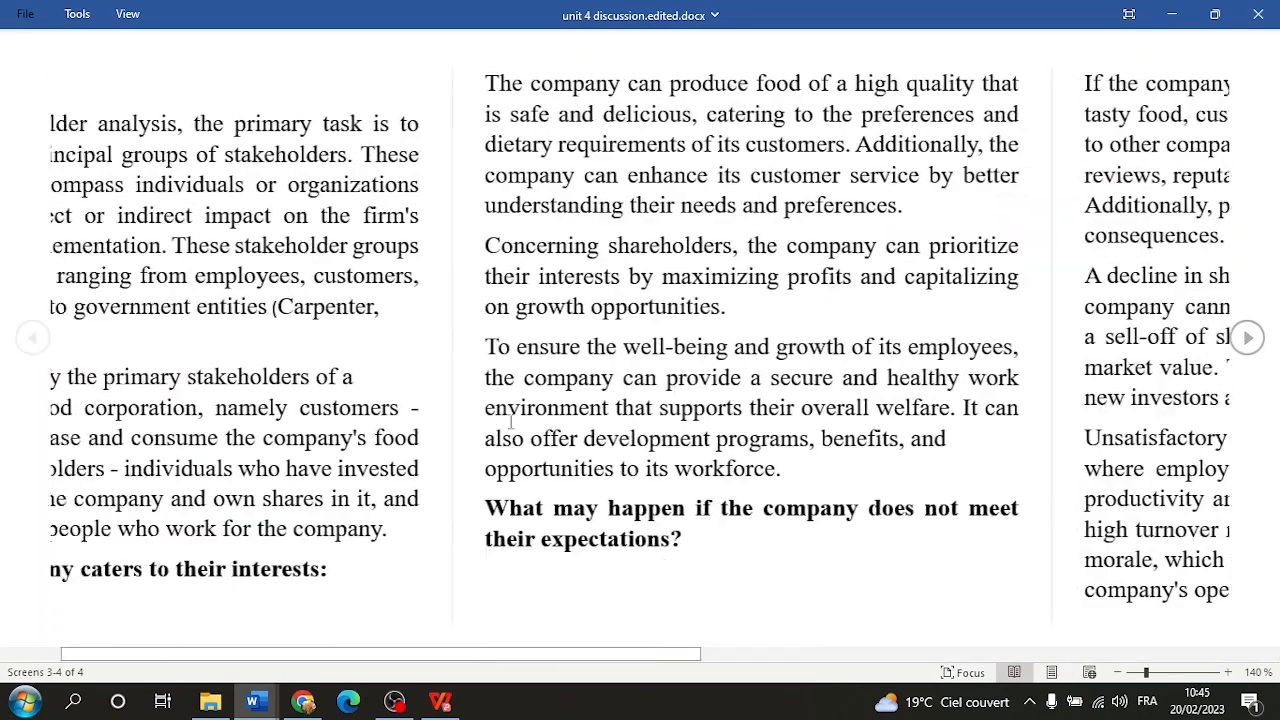
click(1250, 350)
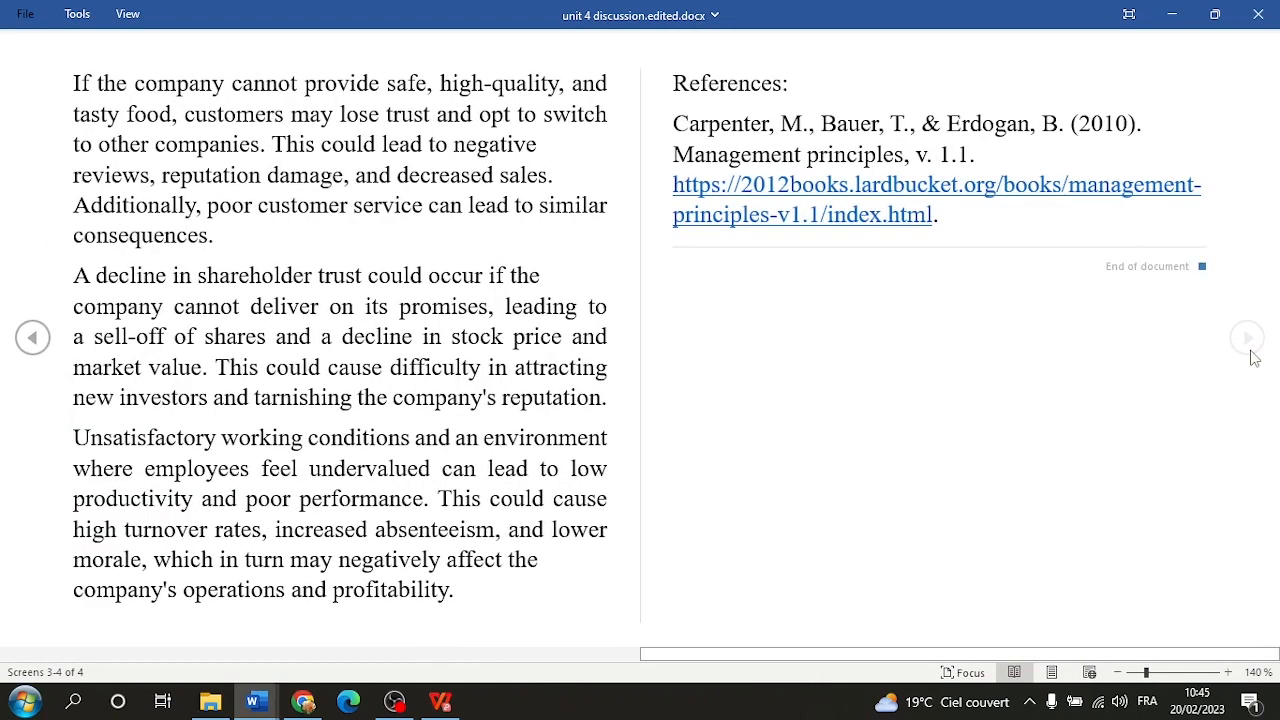
click(36, 342)
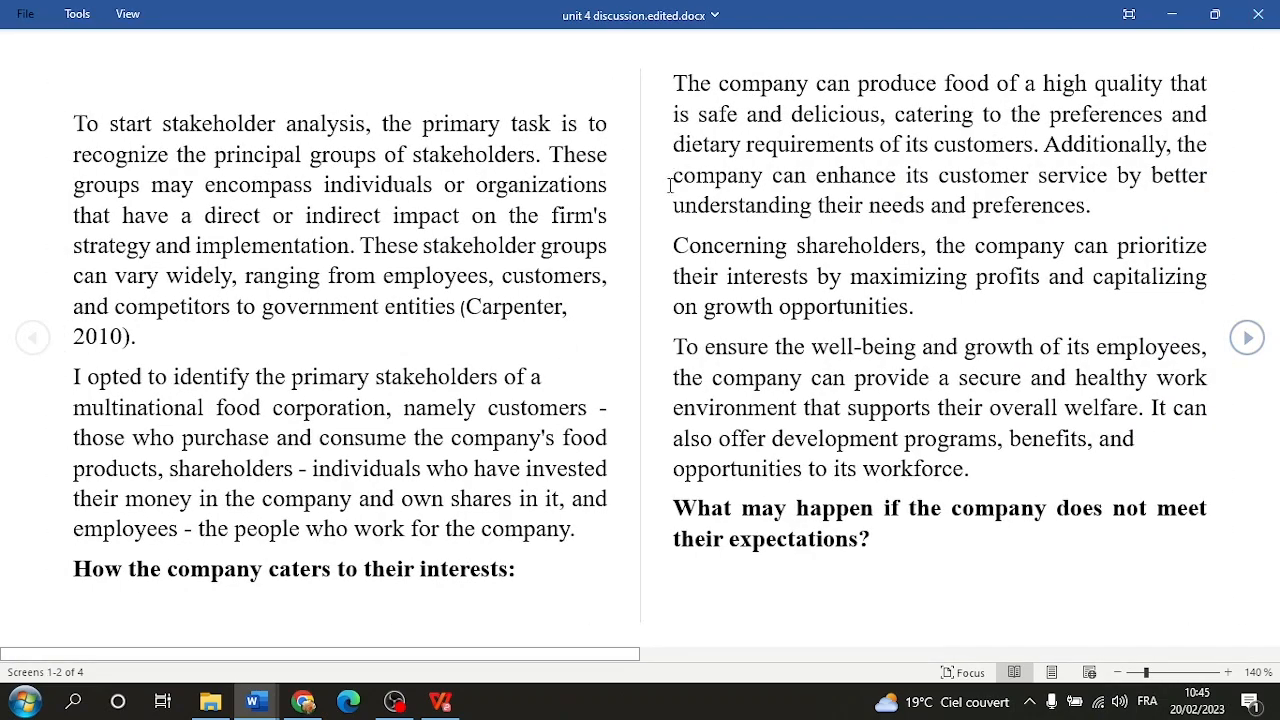
key(Escape)
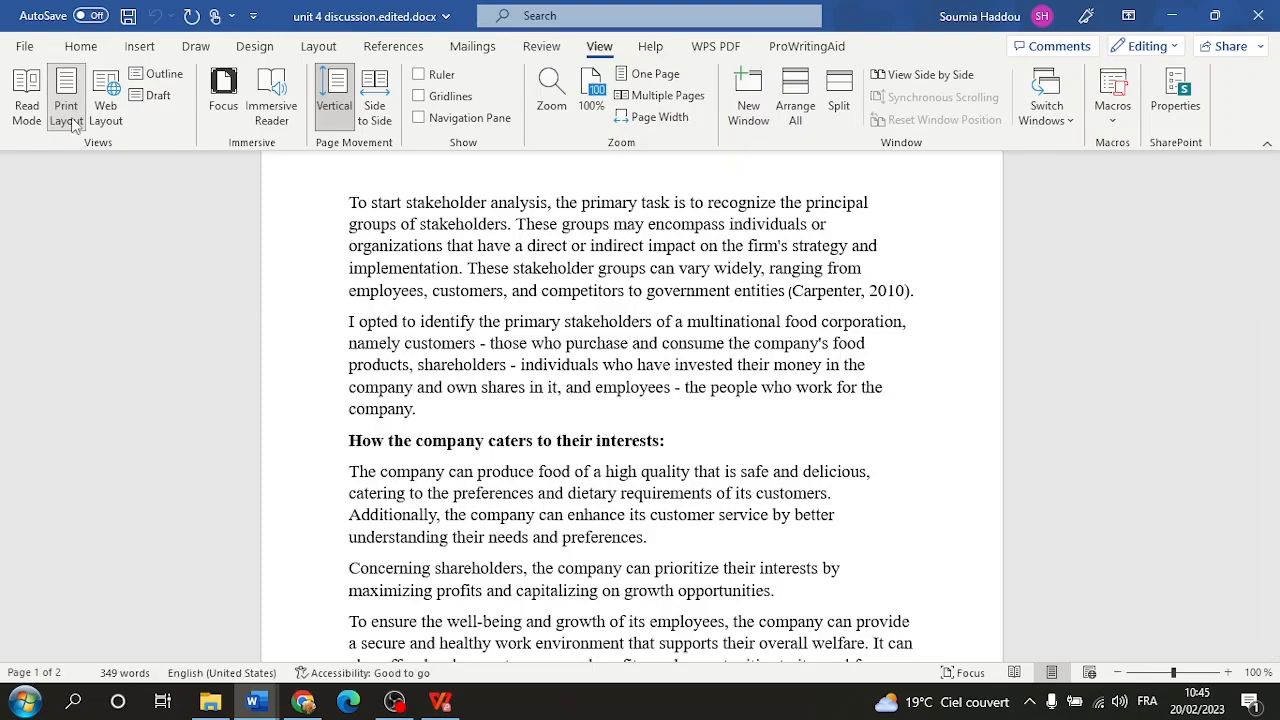
Change the document to Web Layout and look through its text down to the references.
click(105, 106)
scroll(255, 401, down, 2)
scroll(255, 401, up, 2)
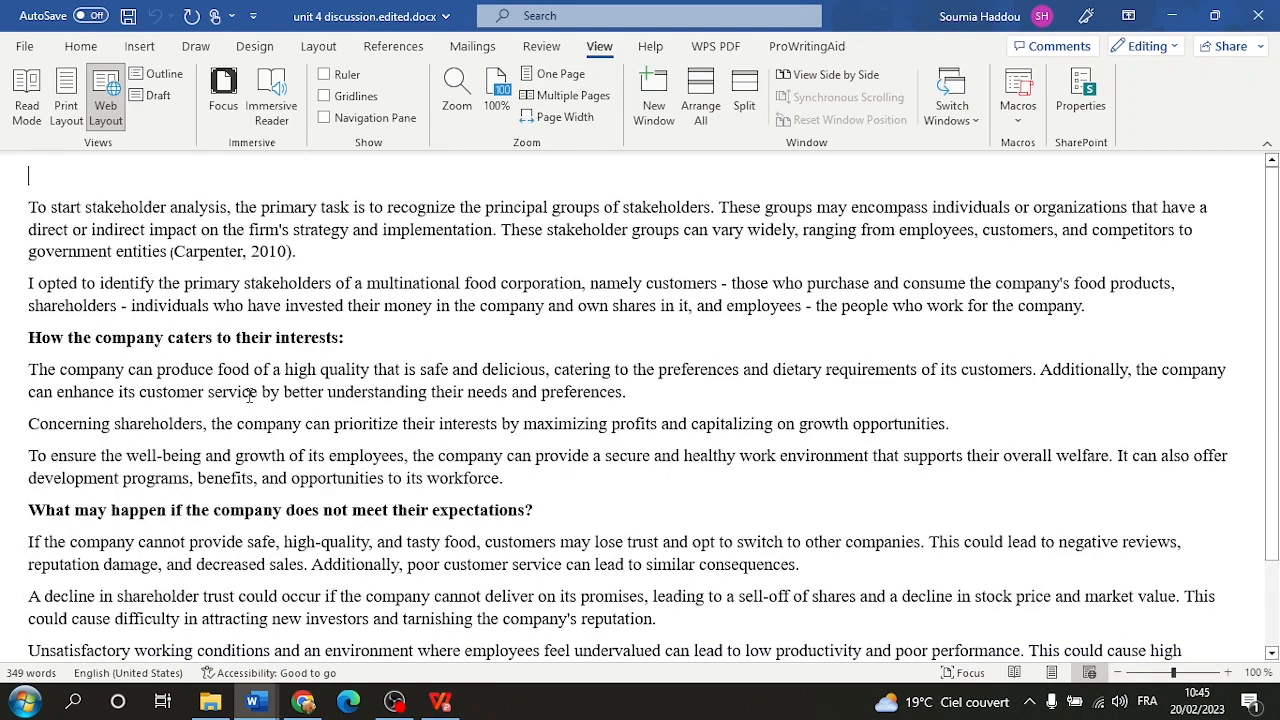
scroll(250, 395, down, 2)
scroll(250, 395, up, 2)
scroll(250, 395, down, 2)
scroll(250, 395, down, 1)
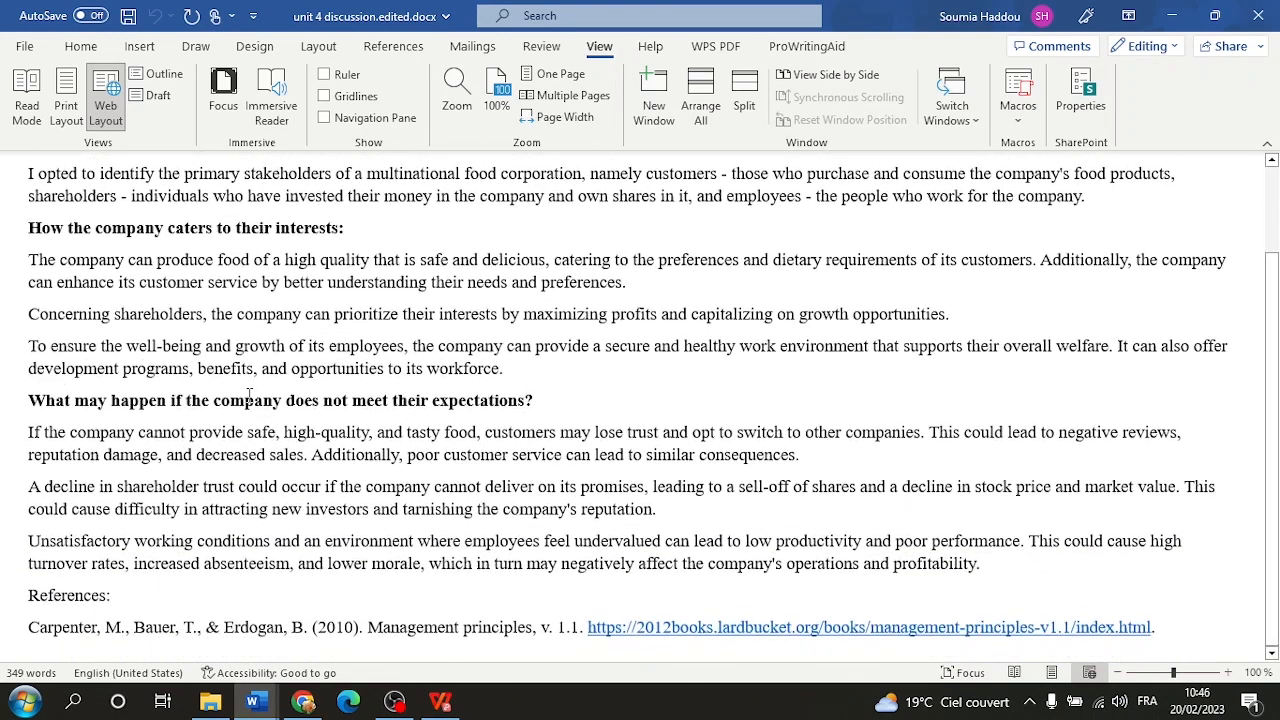
Preview the document in Focus mode and in Immersive Reader, leaving each view again.
click(228, 97)
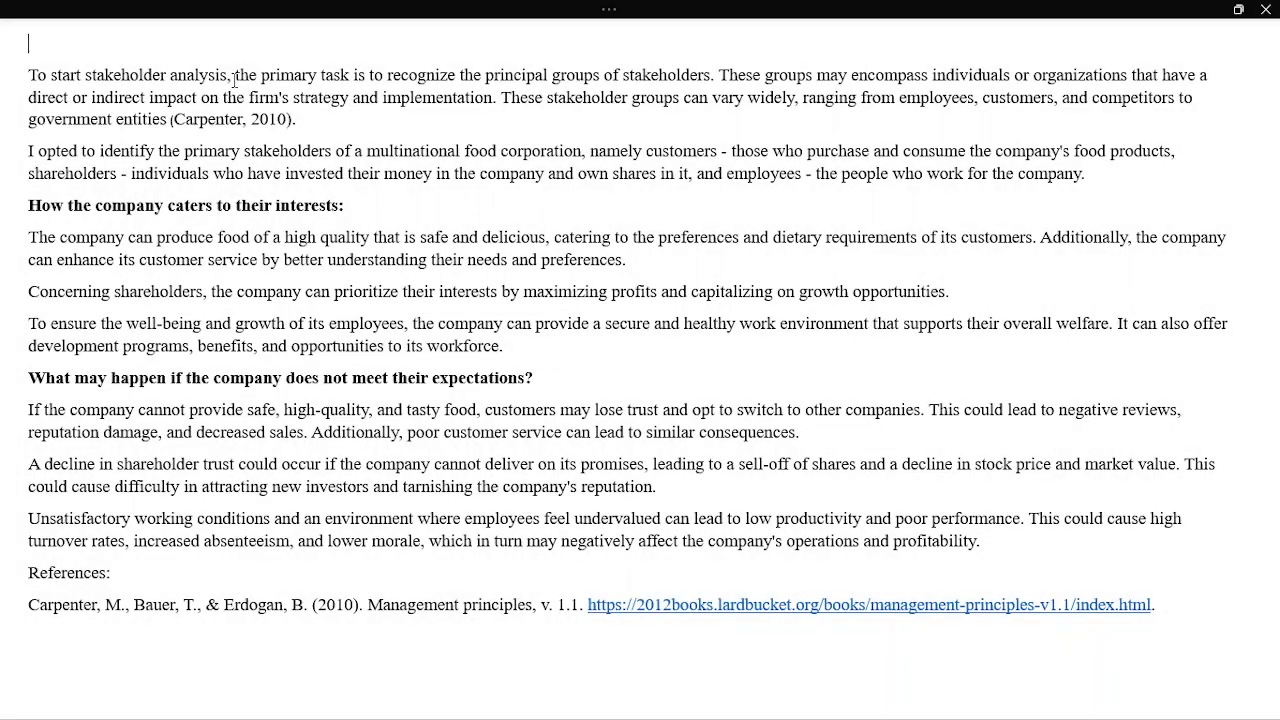
key(Escape)
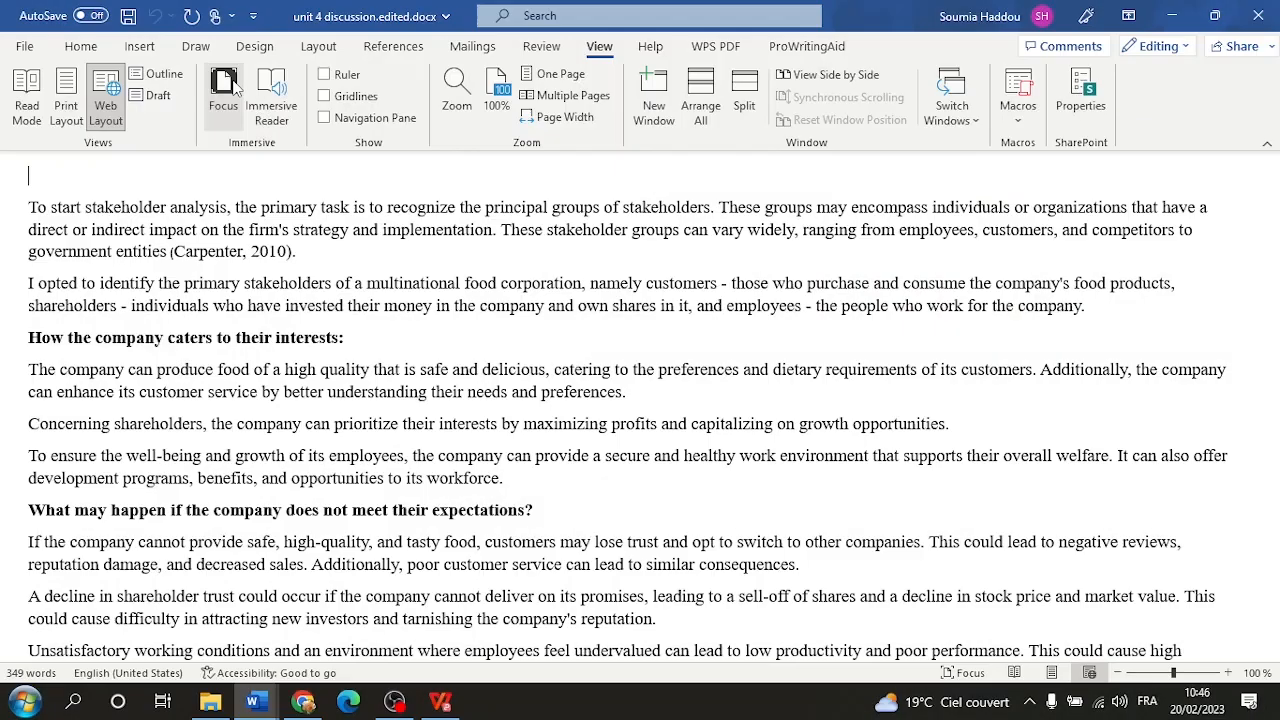
click(280, 125)
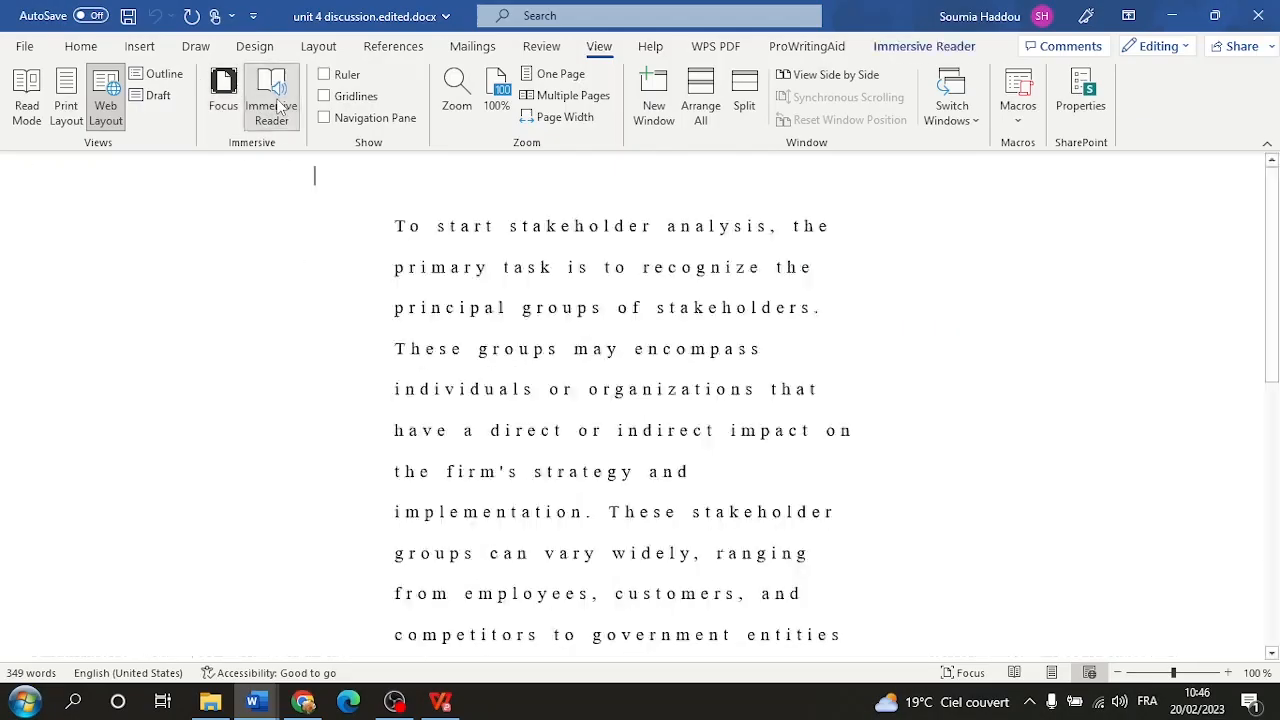
scroll(434, 361, down, 2)
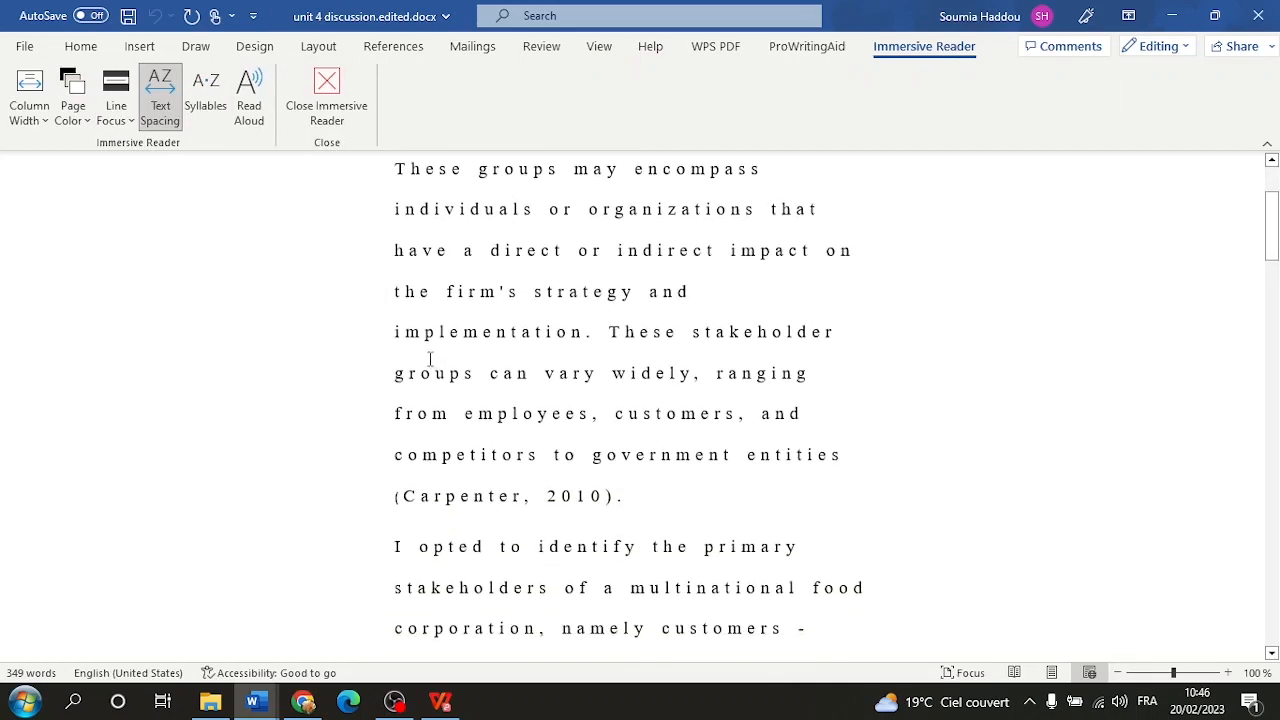
scroll(431, 360, up, 3)
scroll(431, 360, down, 14)
click(315, 92)
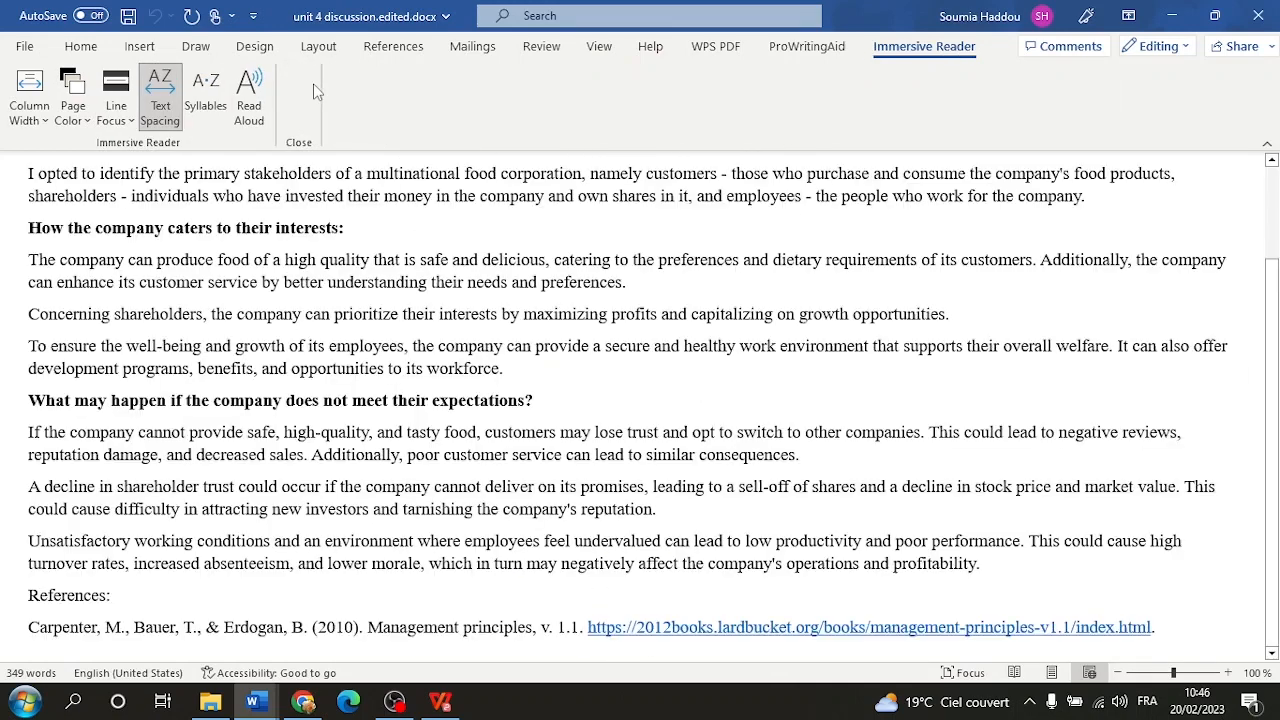
Show the ruler and gridlines on the page, and try the Navigation Pane on and off.
click(596, 48)
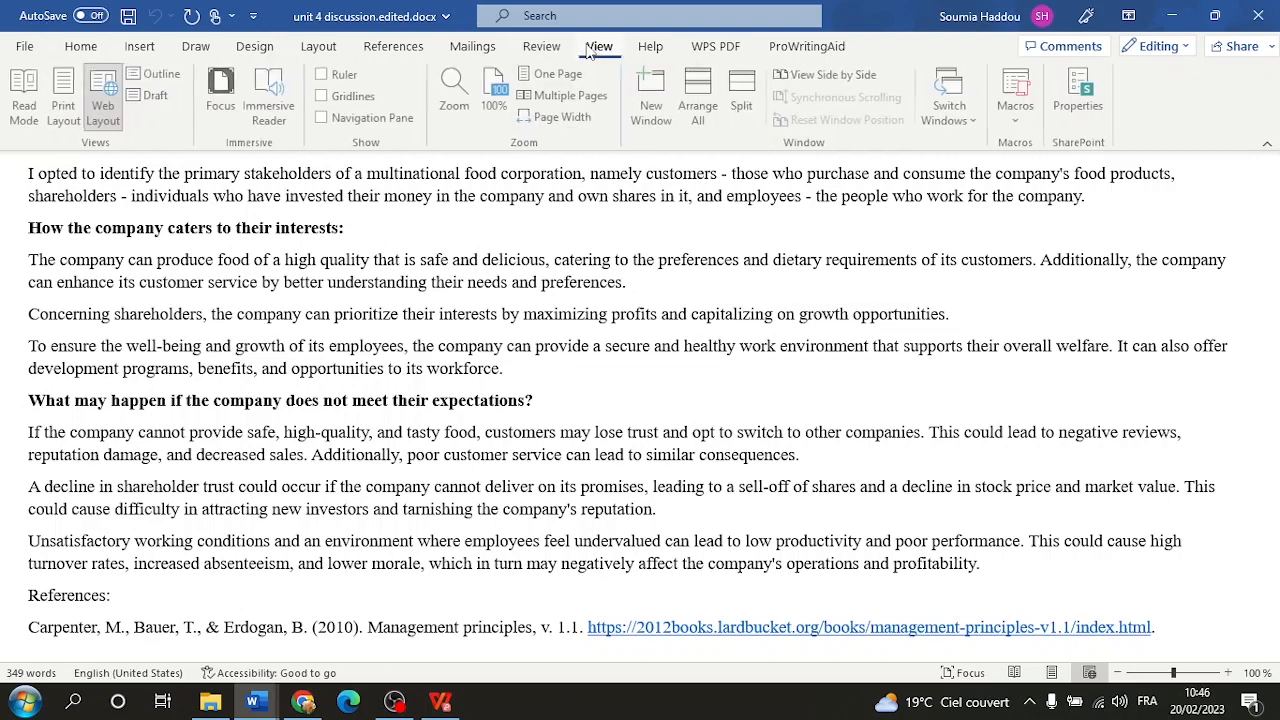
click(360, 78)
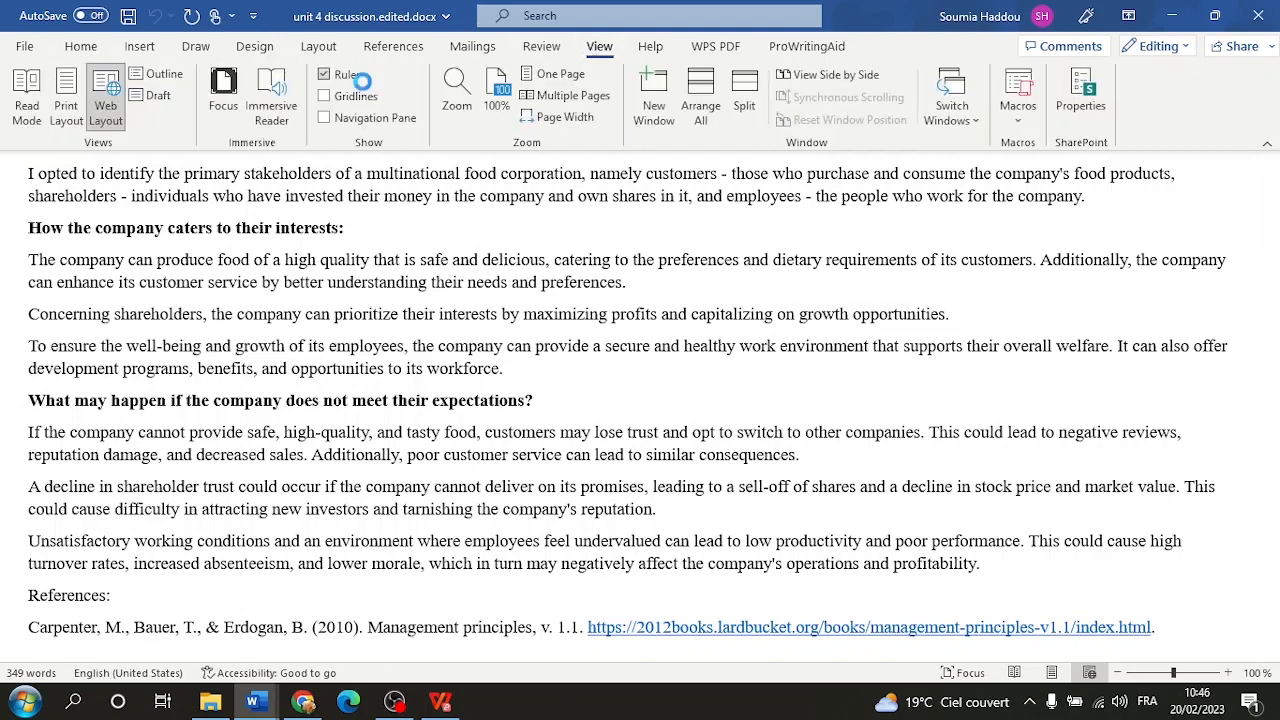
click(356, 96)
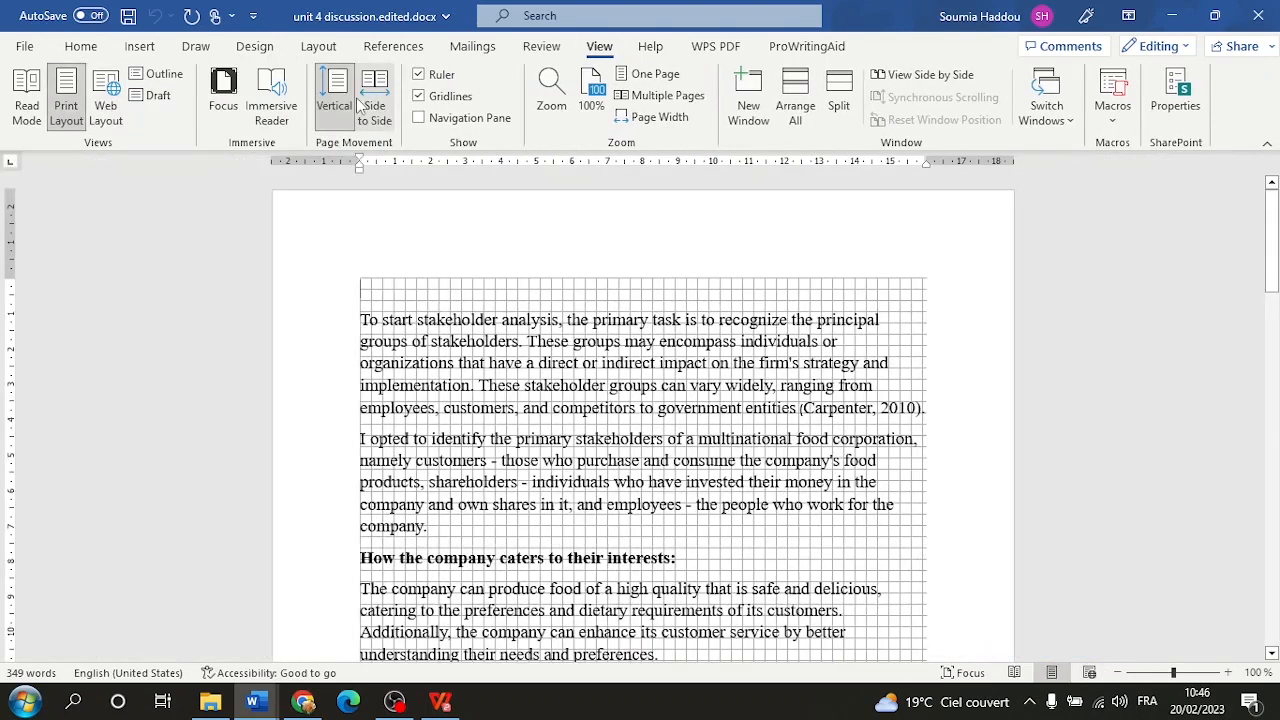
click(431, 121)
click(431, 121)
Hide the gridlines and the ruler.
click(419, 96)
click(410, 47)
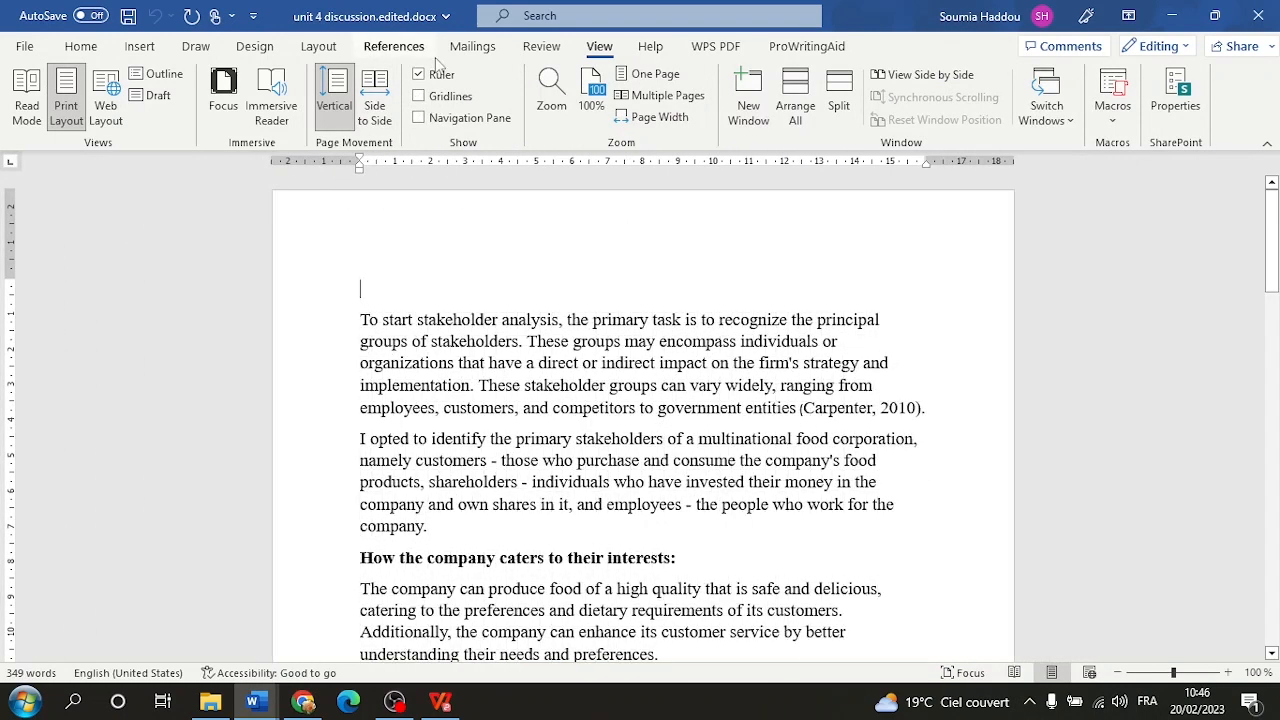
scroll(445, 68, down, 3)
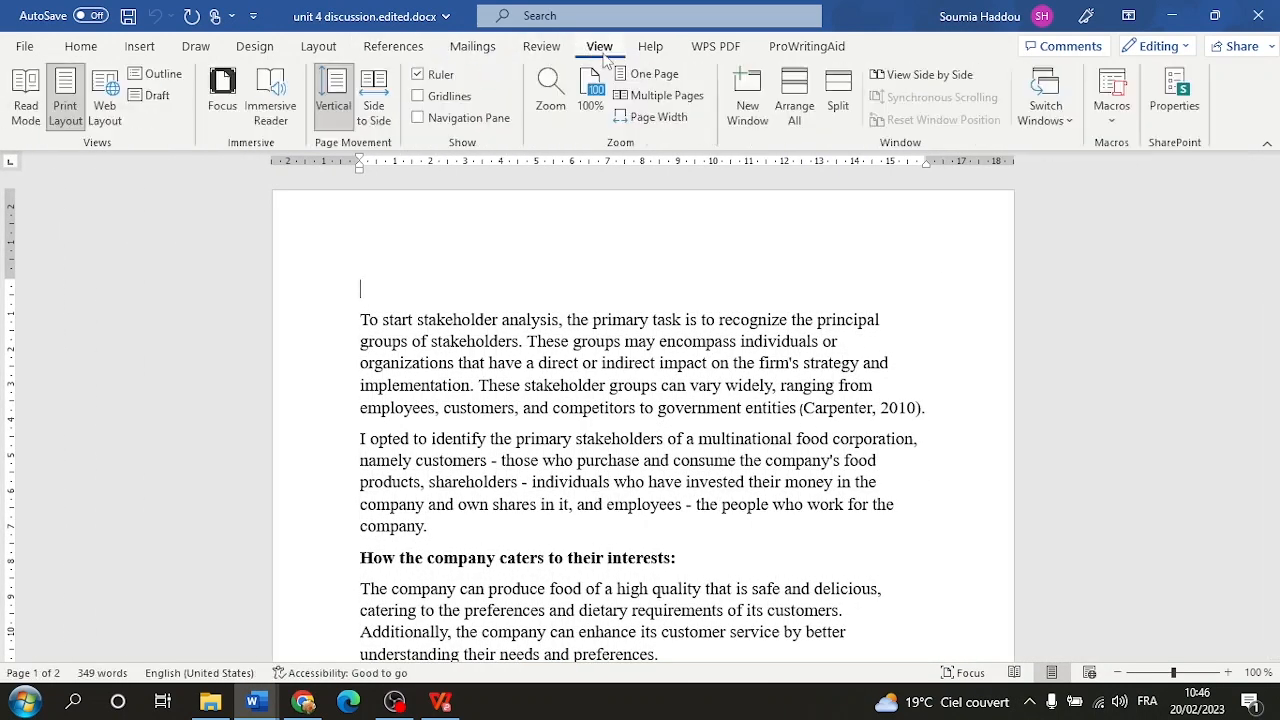
click(448, 76)
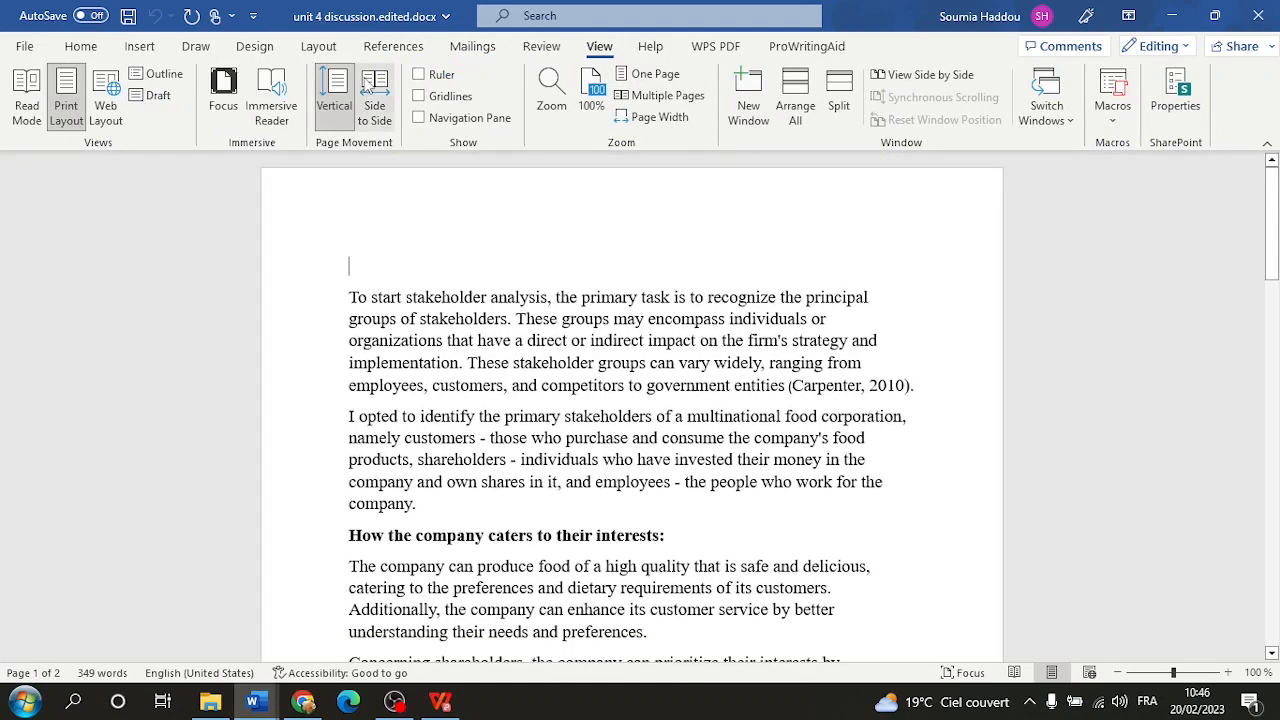
Try Side to Side page movement, return to Vertical, and reduce the zoom to 98%.
click(370, 92)
click(334, 97)
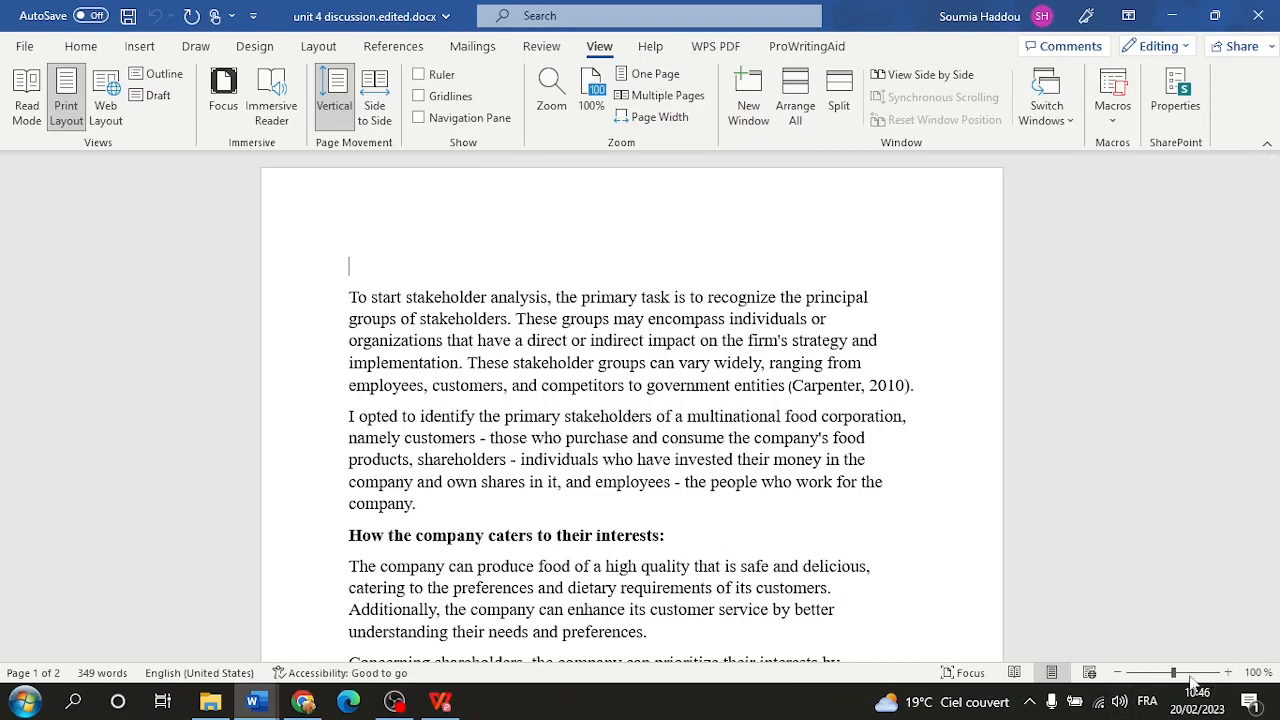
drag(1174, 673, 1172, 674)
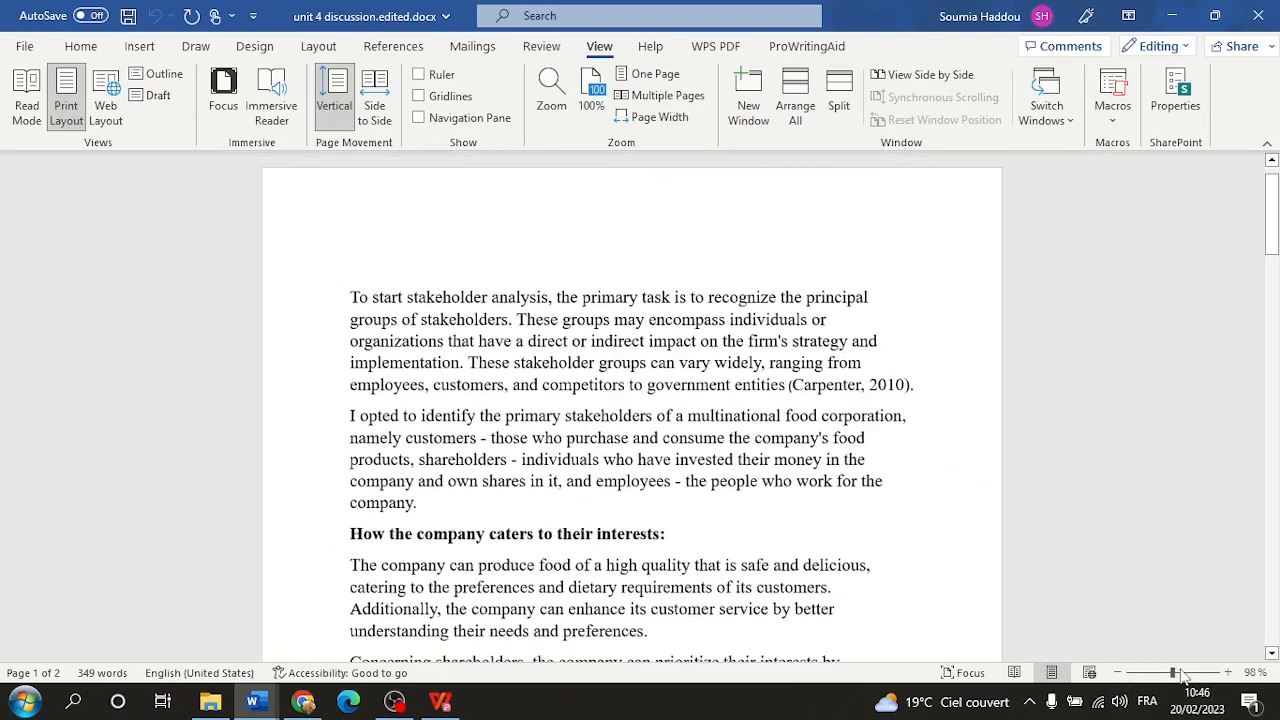
Zoom the document to 200% with the Zoom options, then bring the zoom down to 104%.
click(551, 95)
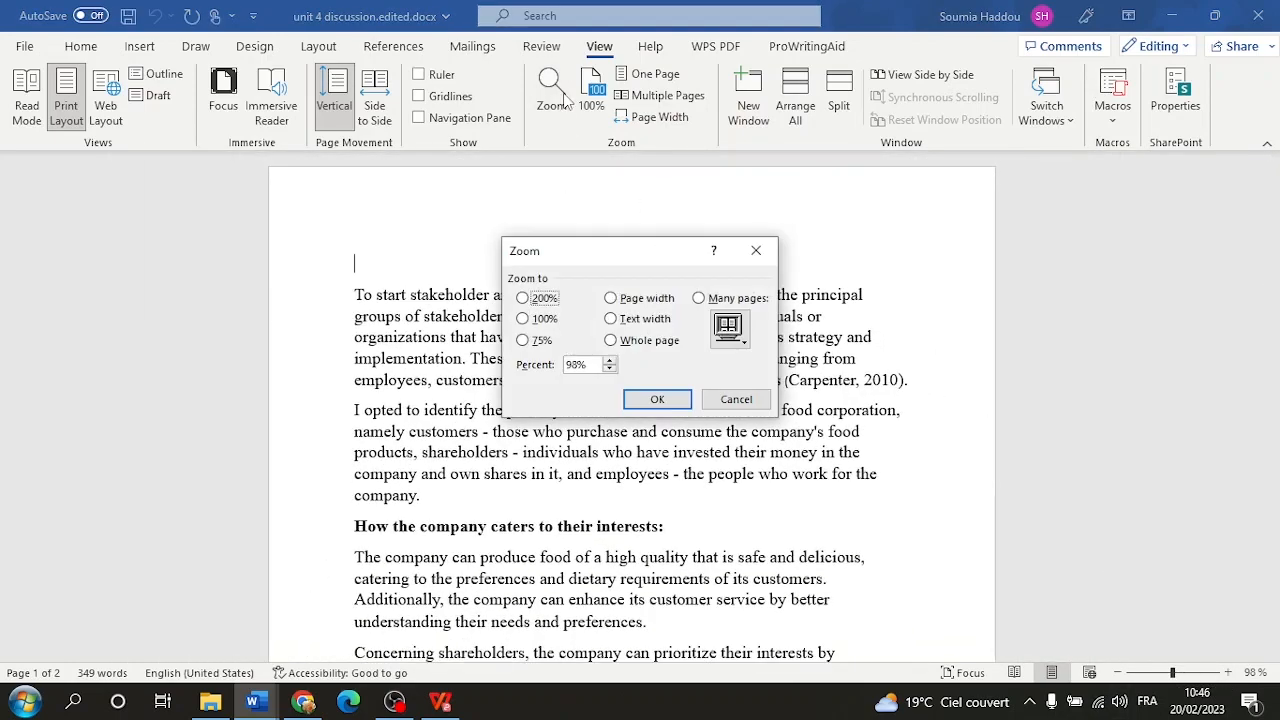
click(540, 300)
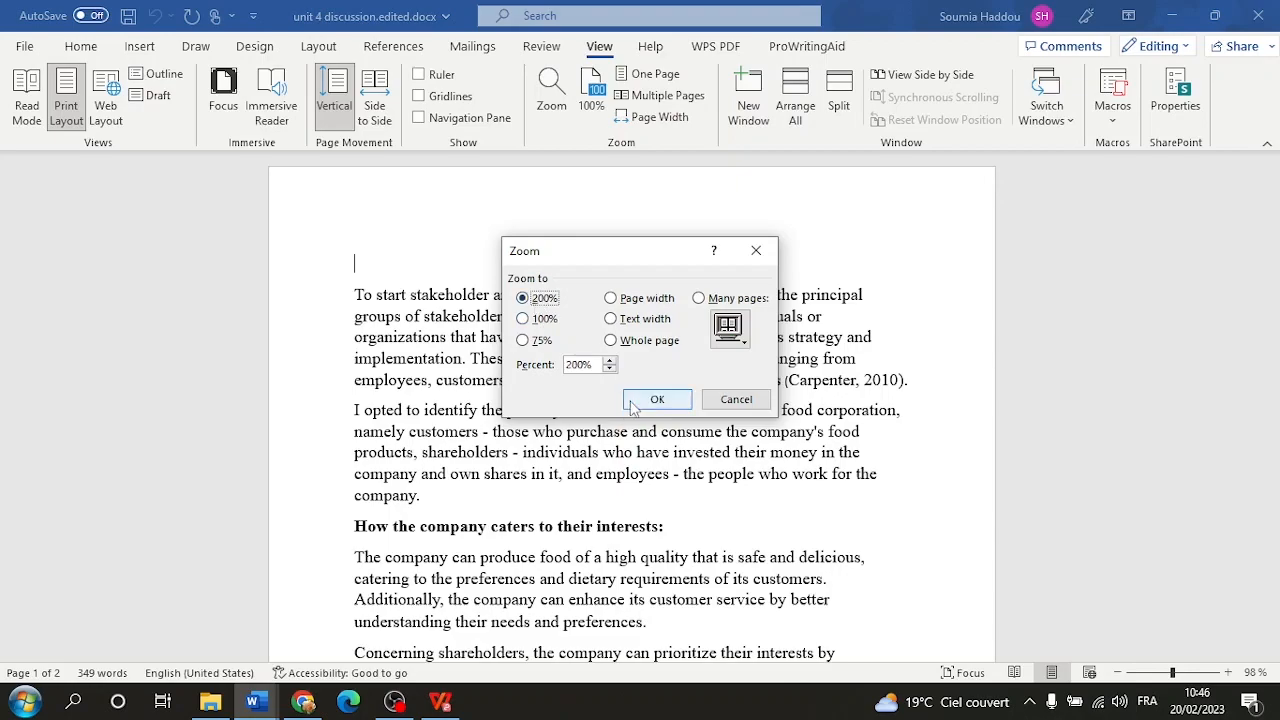
click(640, 401)
drag(1185, 673, 1174, 674)
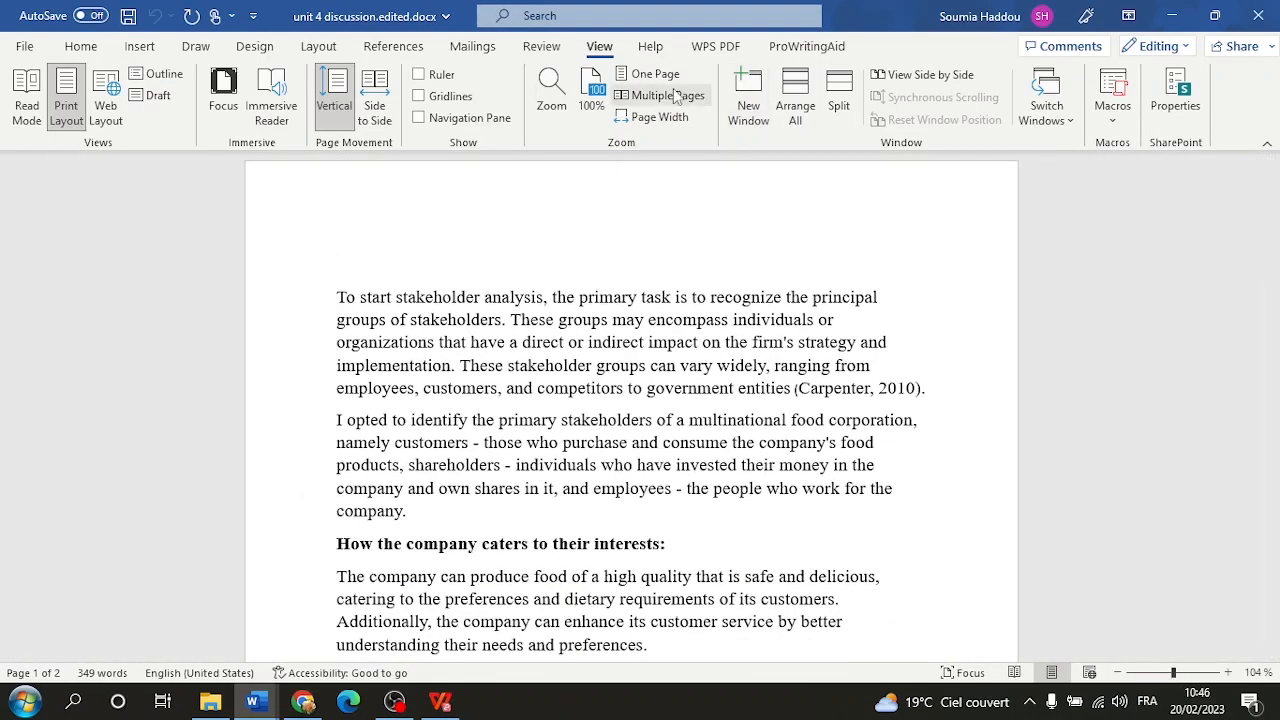
Display the document as multiple pages, then fit the zoom to the page width.
click(675, 95)
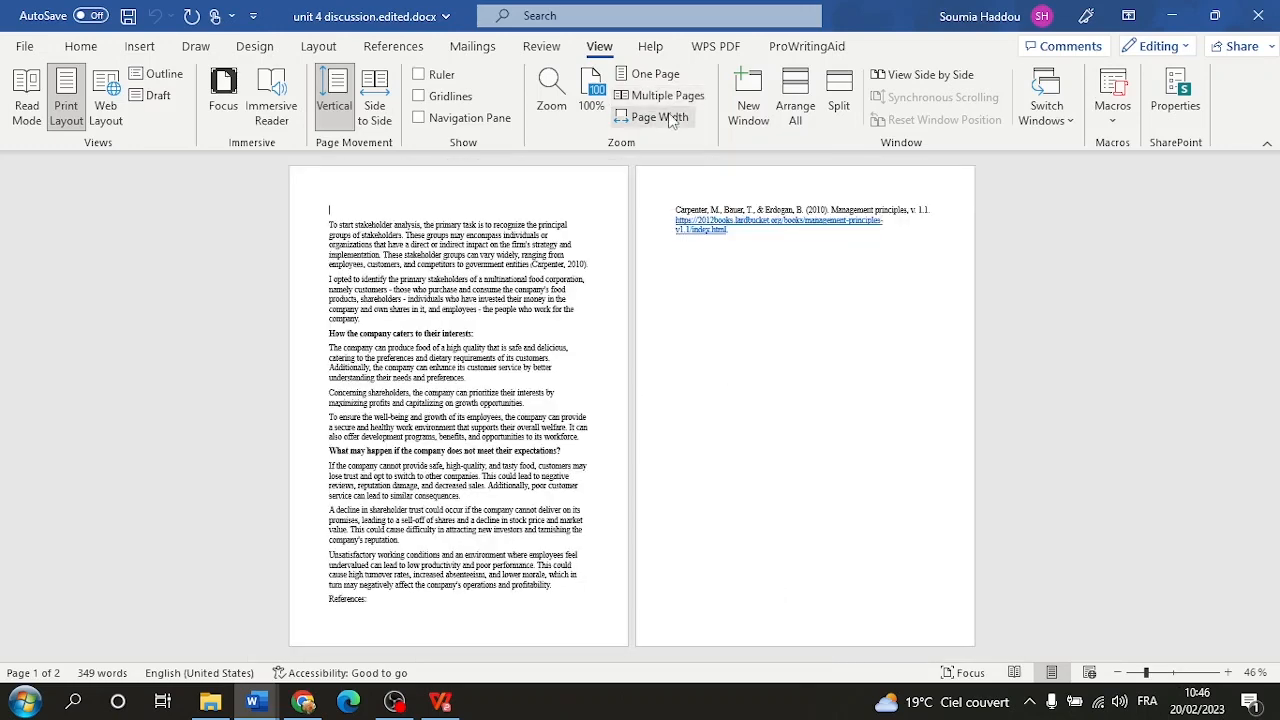
click(670, 117)
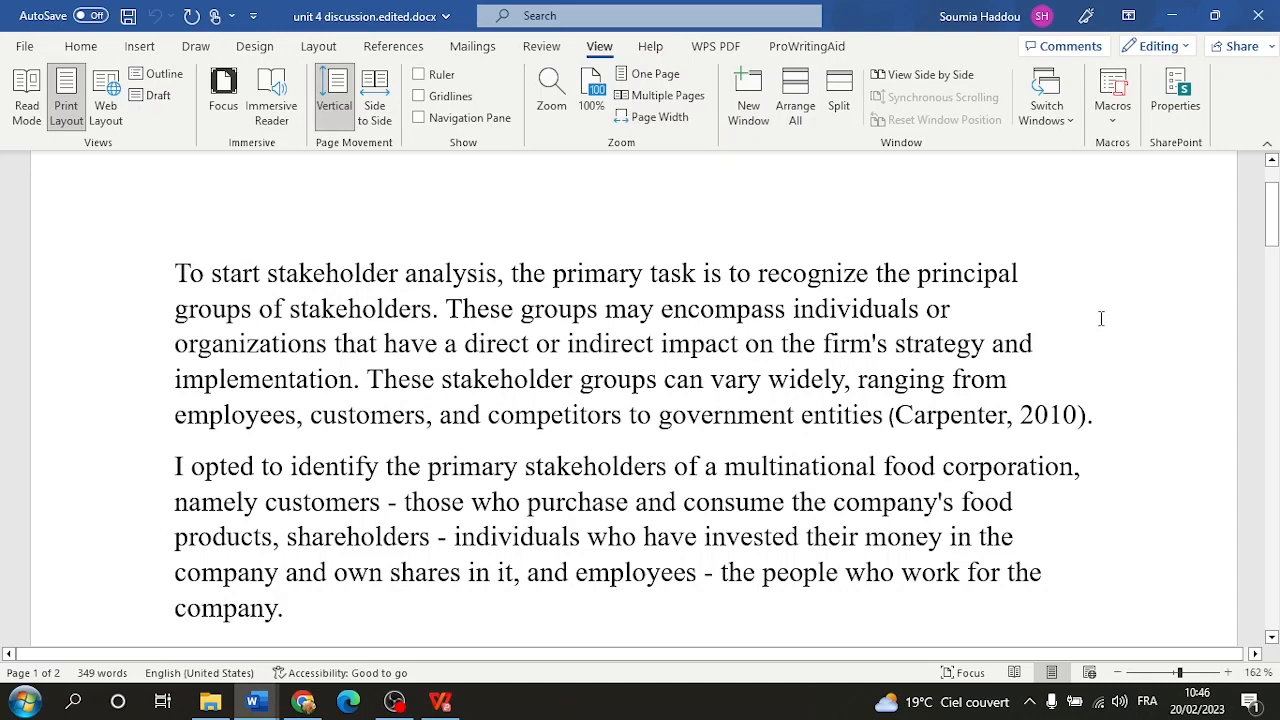
Display the Help commands, followed by the commands of the WPS PDF add-in.
click(655, 52)
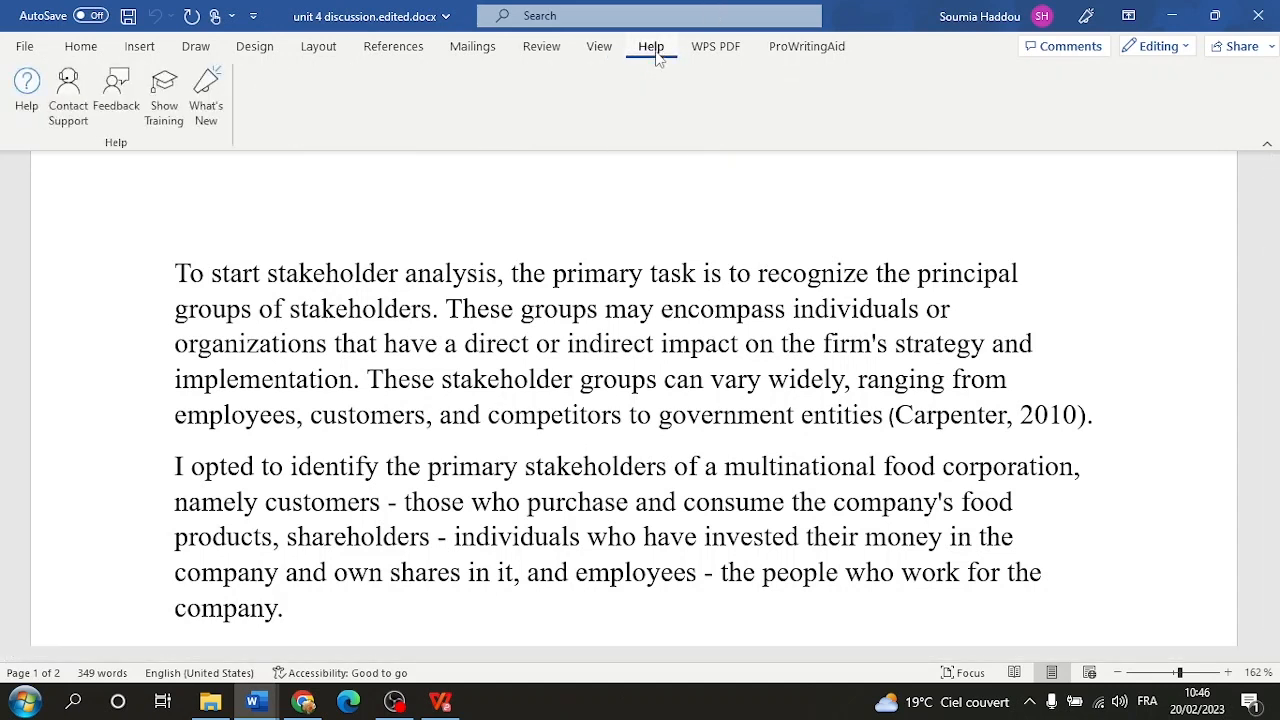
click(738, 47)
Move the WPS Office shortcut to an empty area of the Windows desktop, then return to the unit 4 discussion document in Word.
key(super+d)
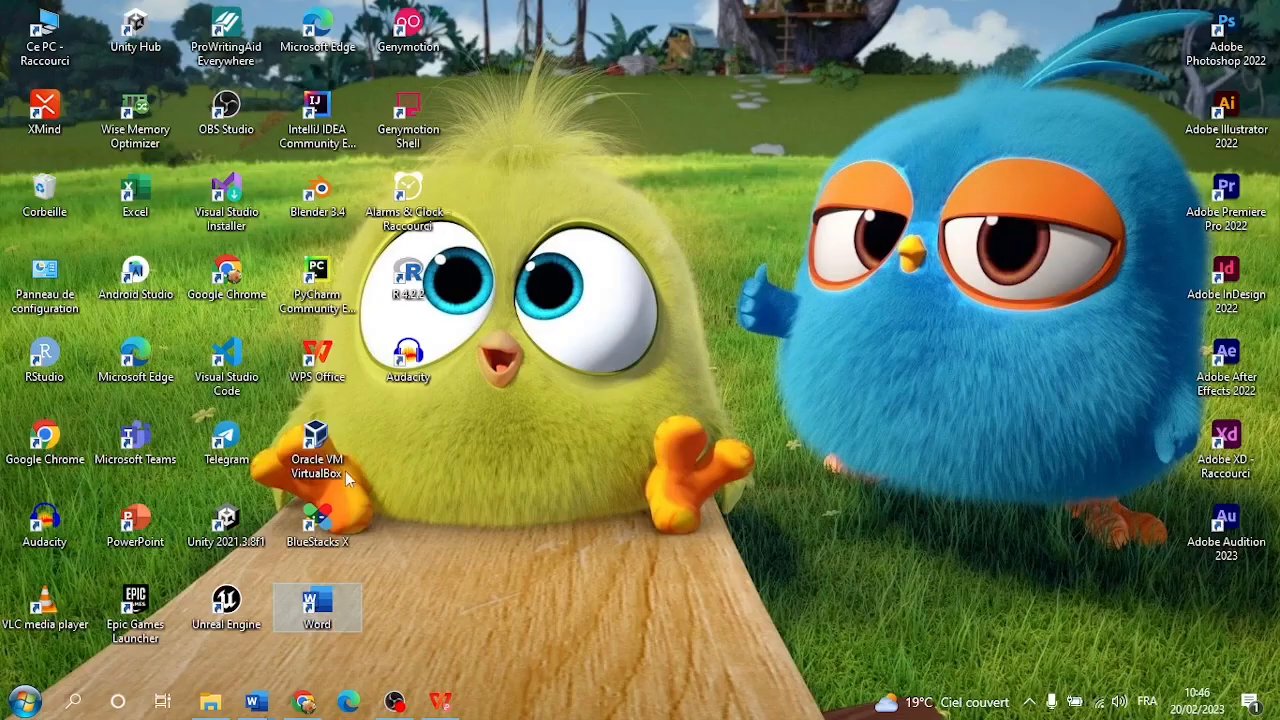
drag(303, 383, 757, 303)
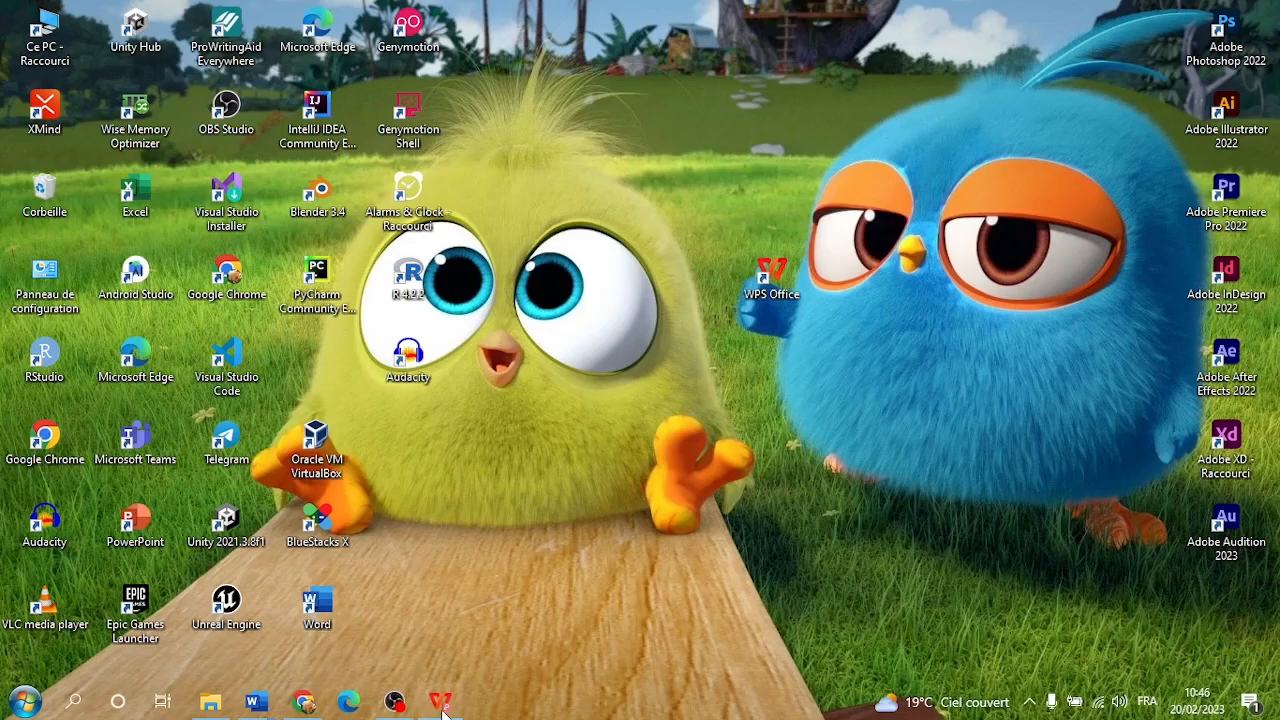
click(255, 703)
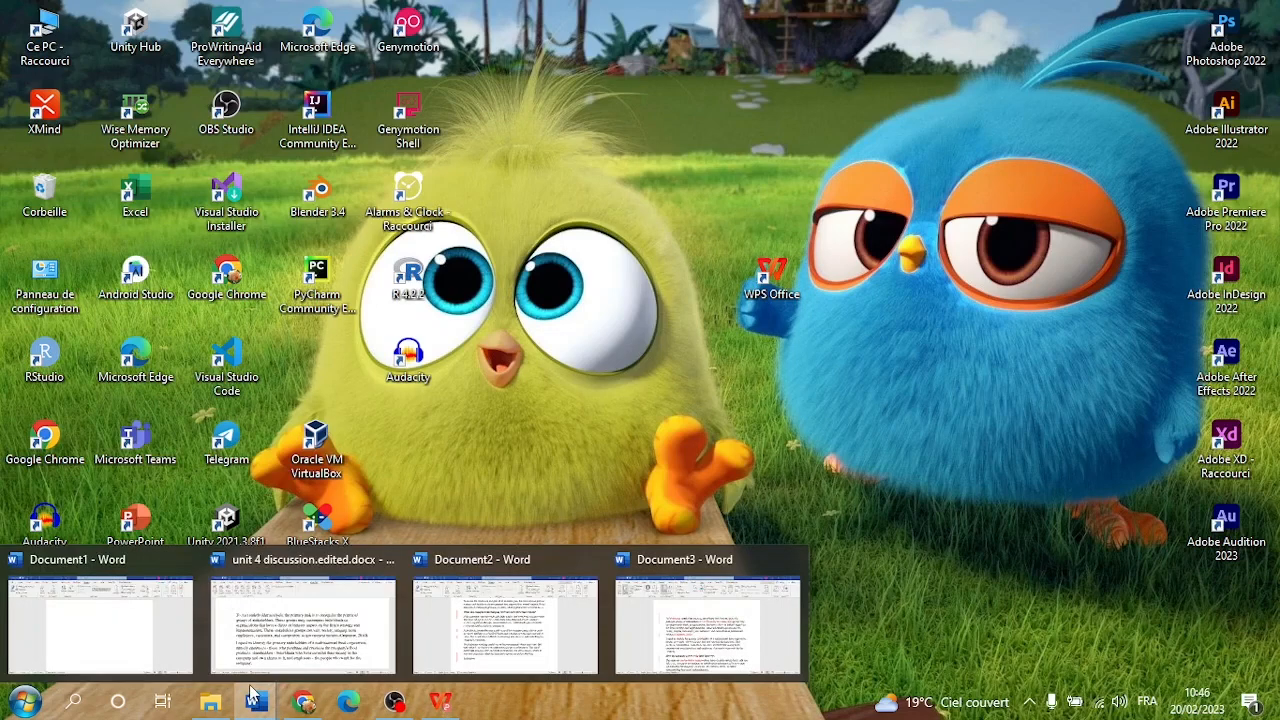
click(270, 640)
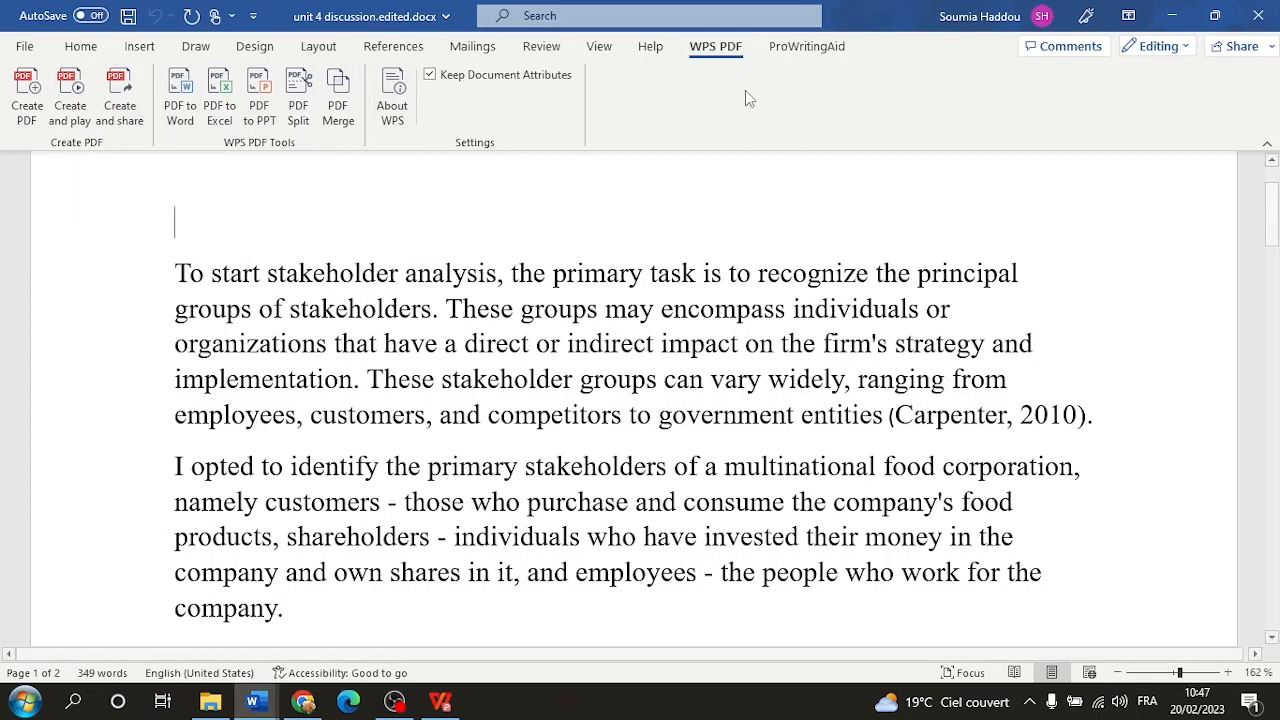
Display the ProWritingAid add-in's commands while keeping the document text unchanged.
click(805, 47)
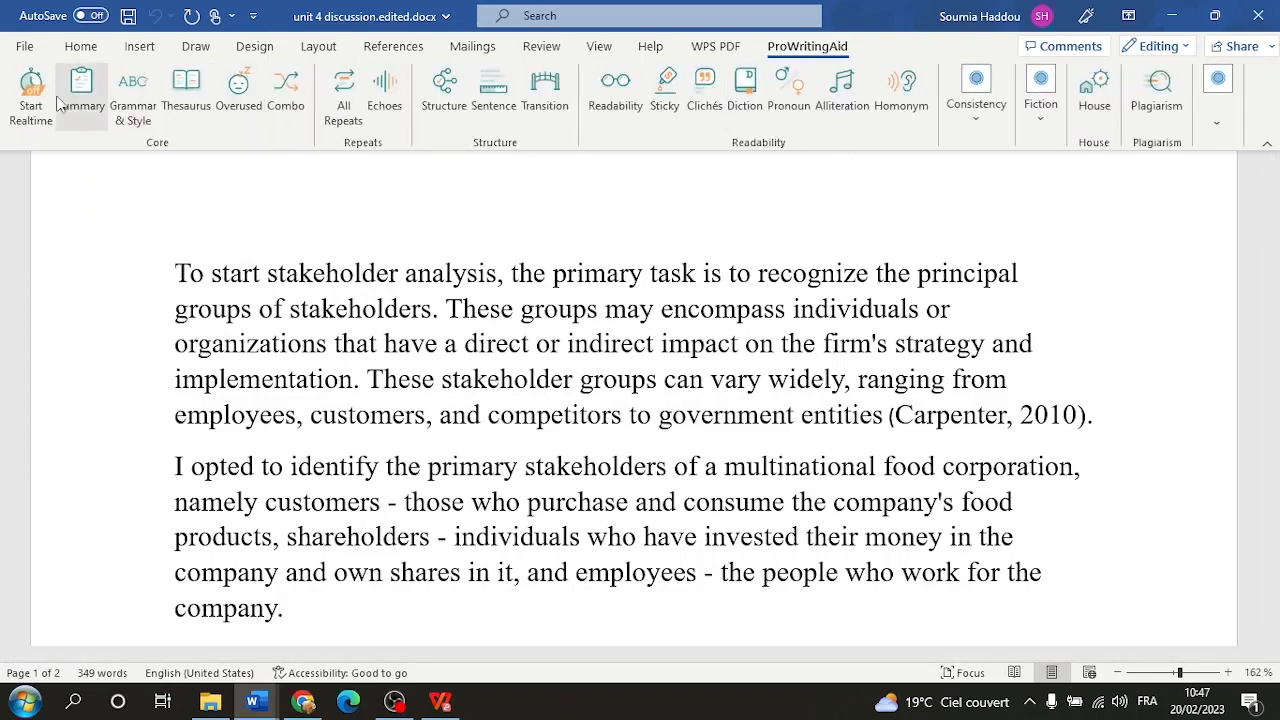
scroll(160, 282, down, 1)
scroll(190, 272, up, 1)
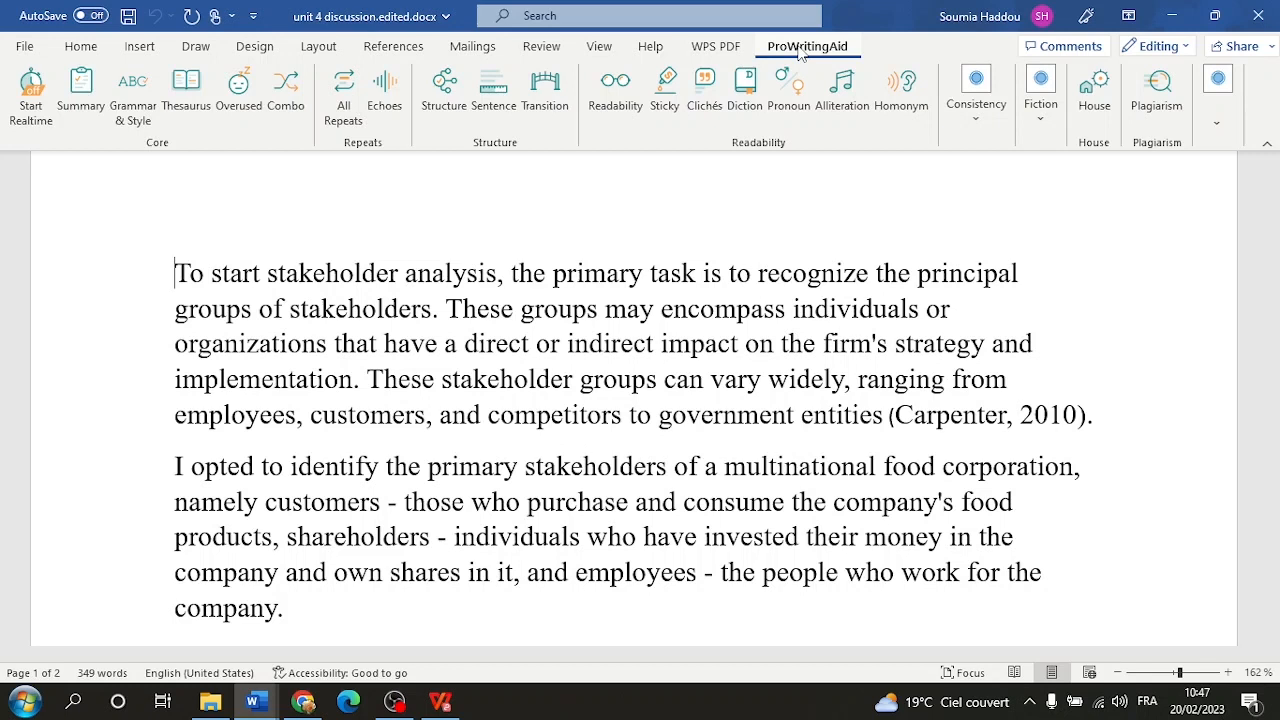
text(PP)
key(BackSpace)
key(BackSpace)
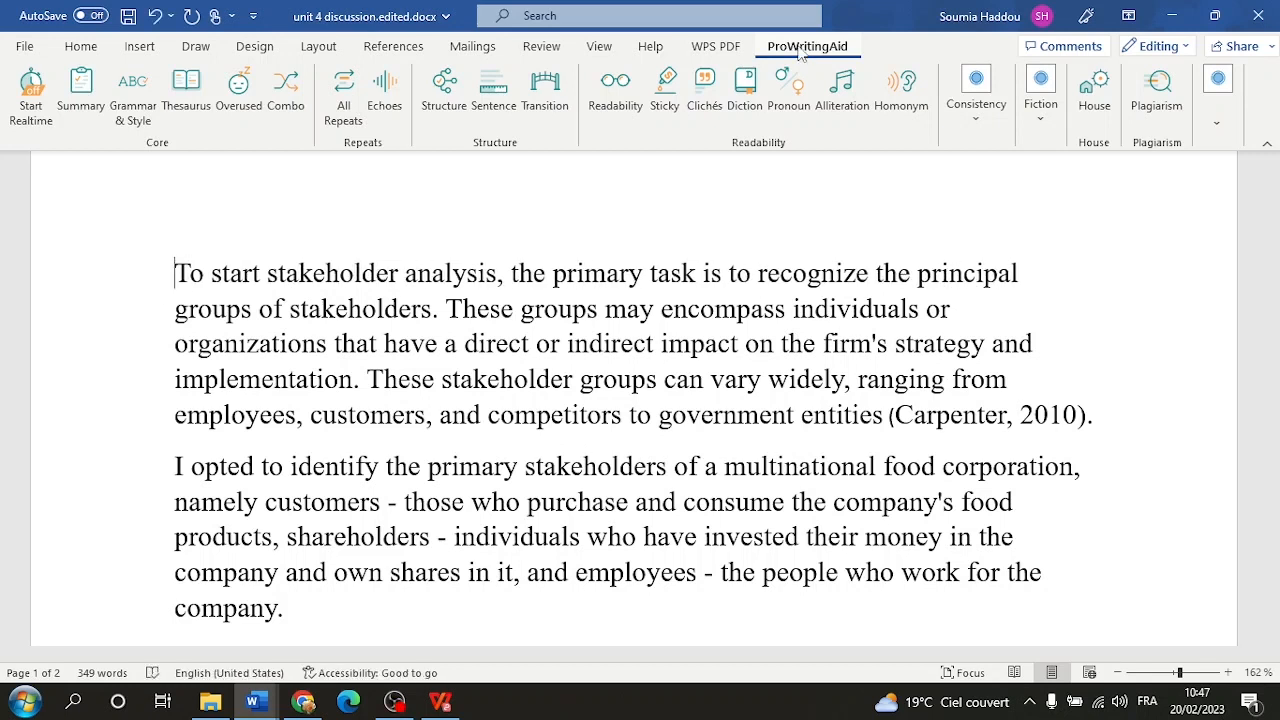
On the Windows desktop, put WPS Office in ProWritingAid Everywhere's place and ProWritingAid below Audacity, then return to the unit 4 discussion document in Word.
click(1172, 15)
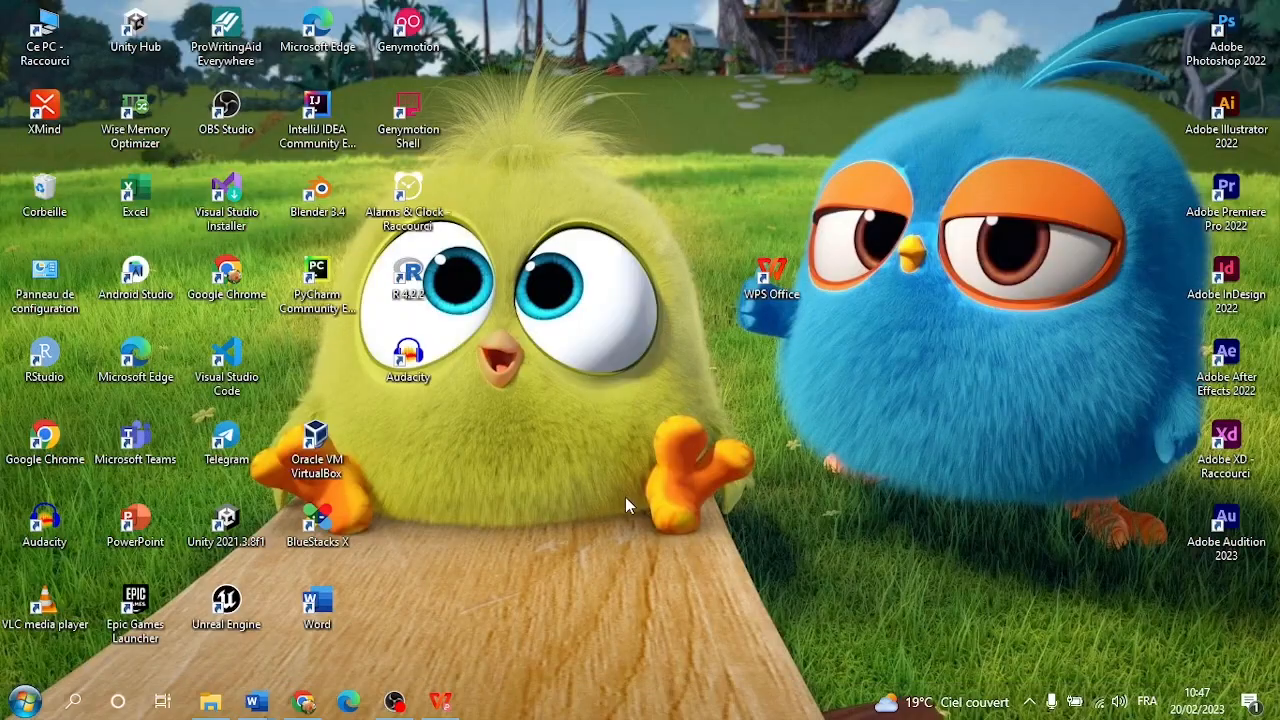
drag(260, 14, 770, 450)
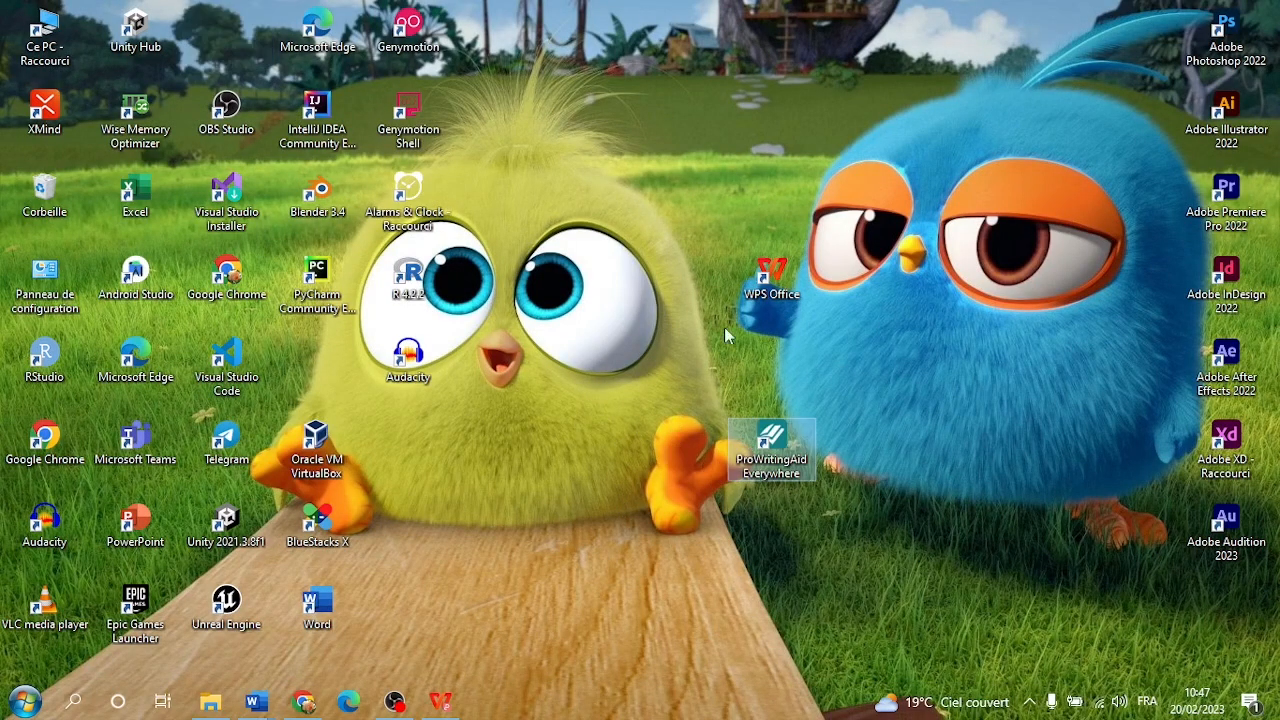
drag(757, 283, 215, 35)
drag(794, 442, 421, 446)
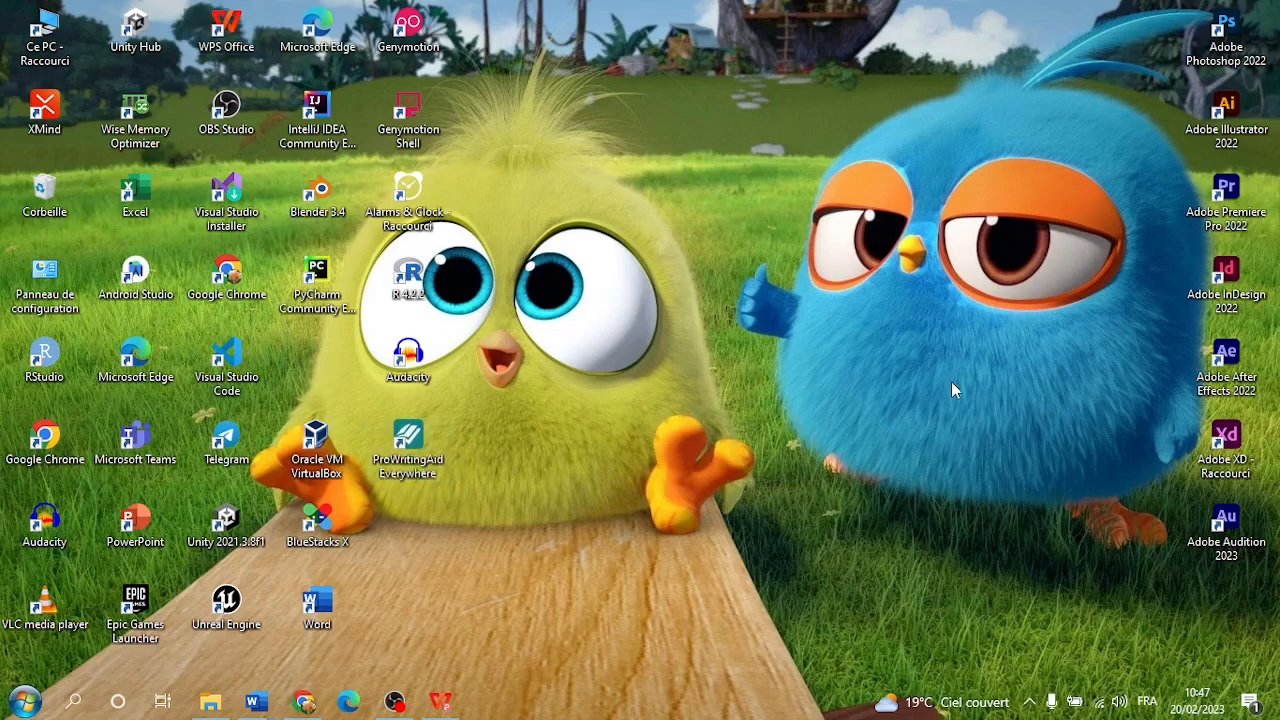
mouse_move(256, 702)
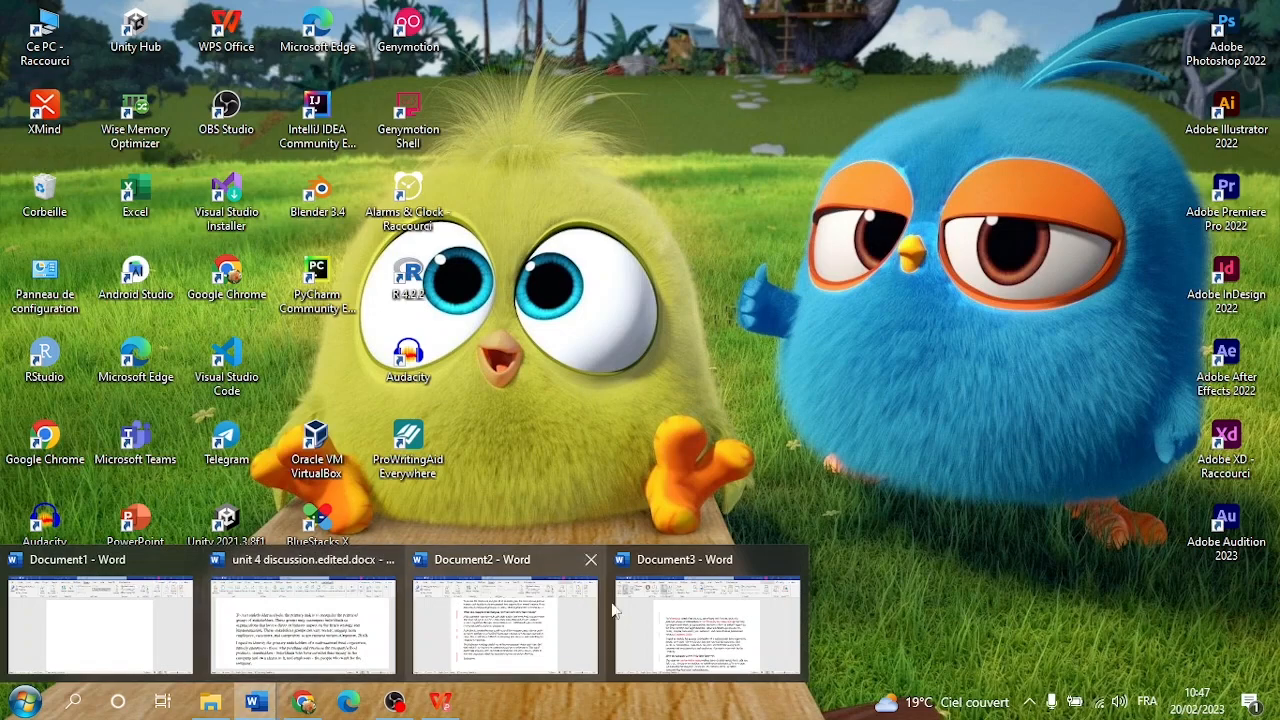
mouse_move(646, 610)
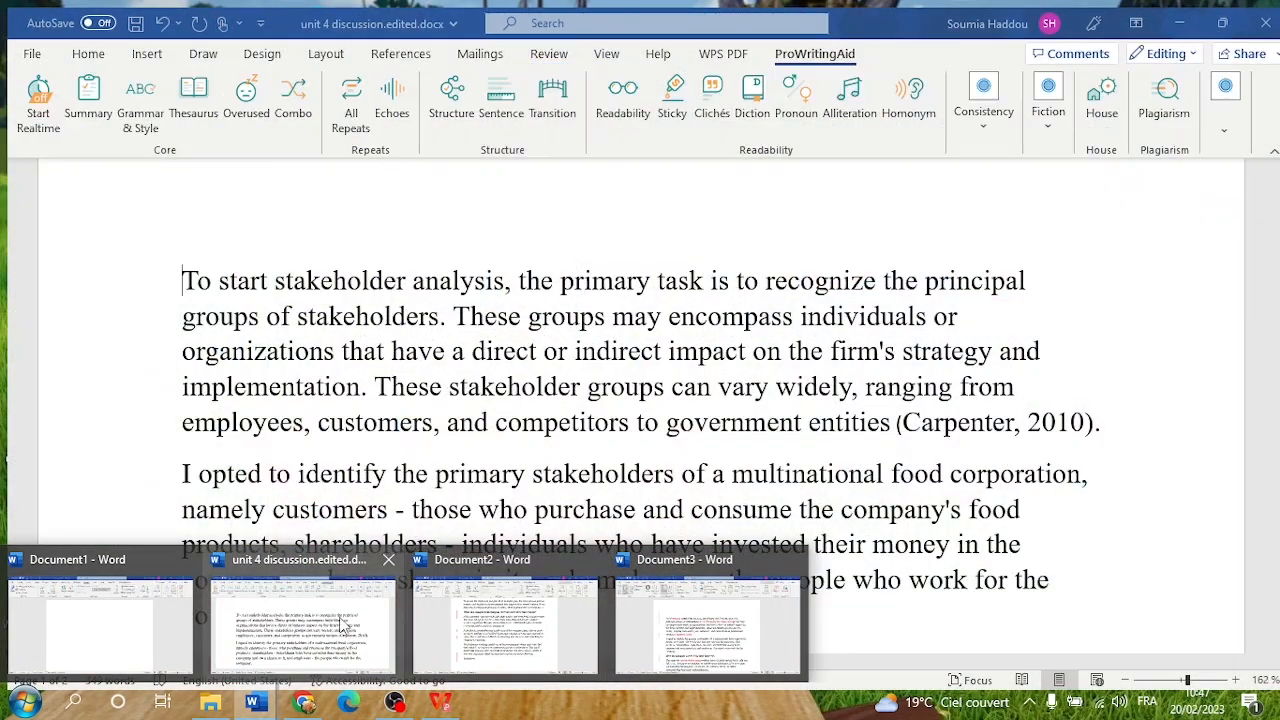
click(340, 625)
Run the ProWritingAid Summary report, agreeing to start real-time checking automatically, and review the key scores.
click(81, 112)
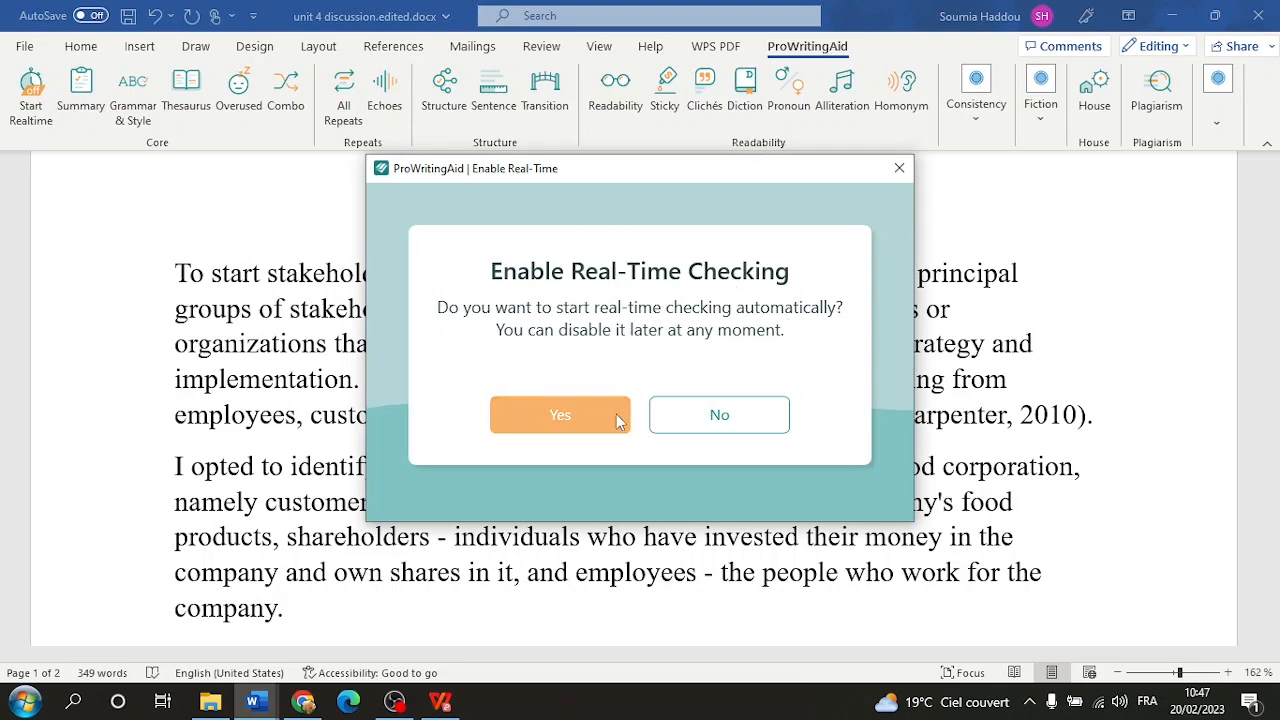
click(576, 426)
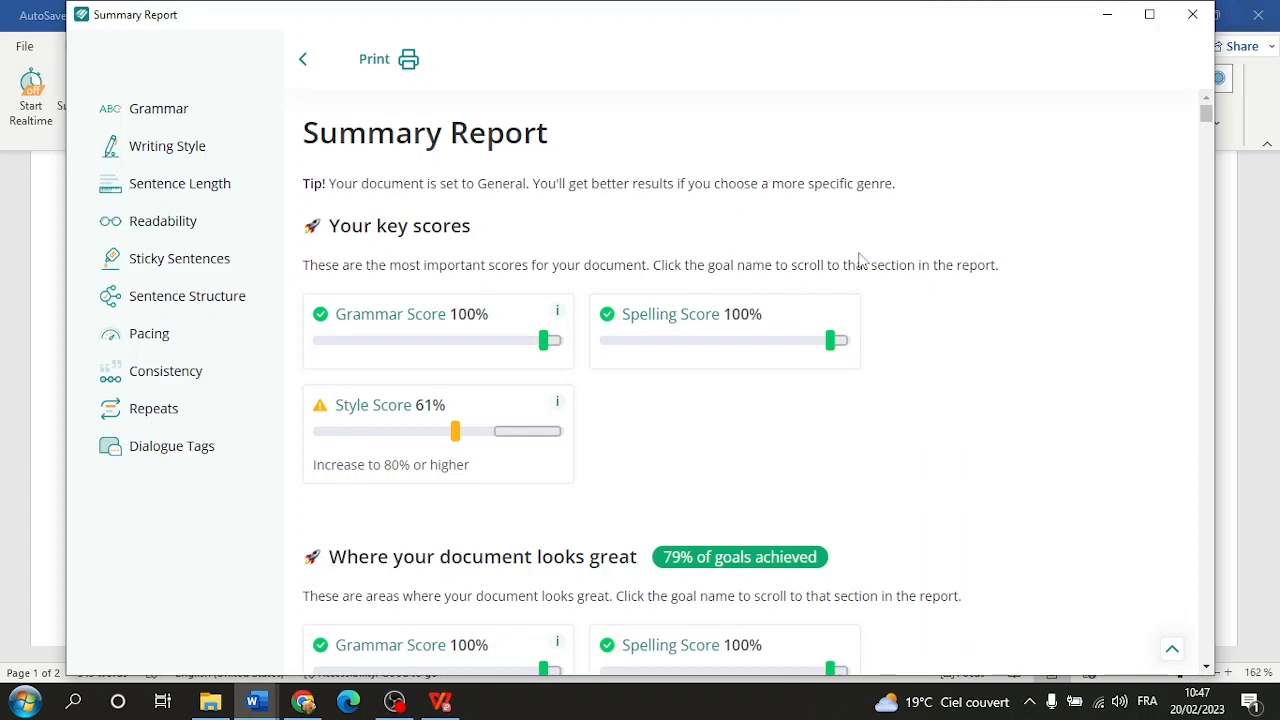
scroll(620, 250, down, 1)
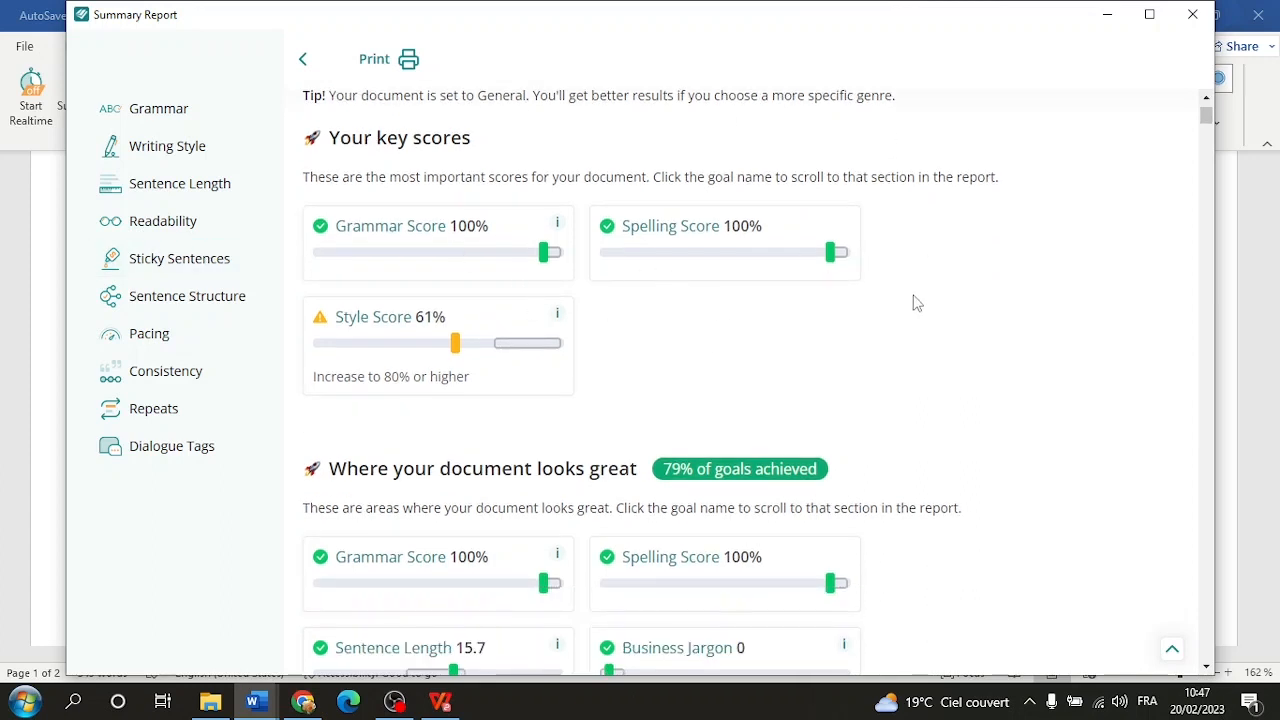
scroll(915, 300, down, 2)
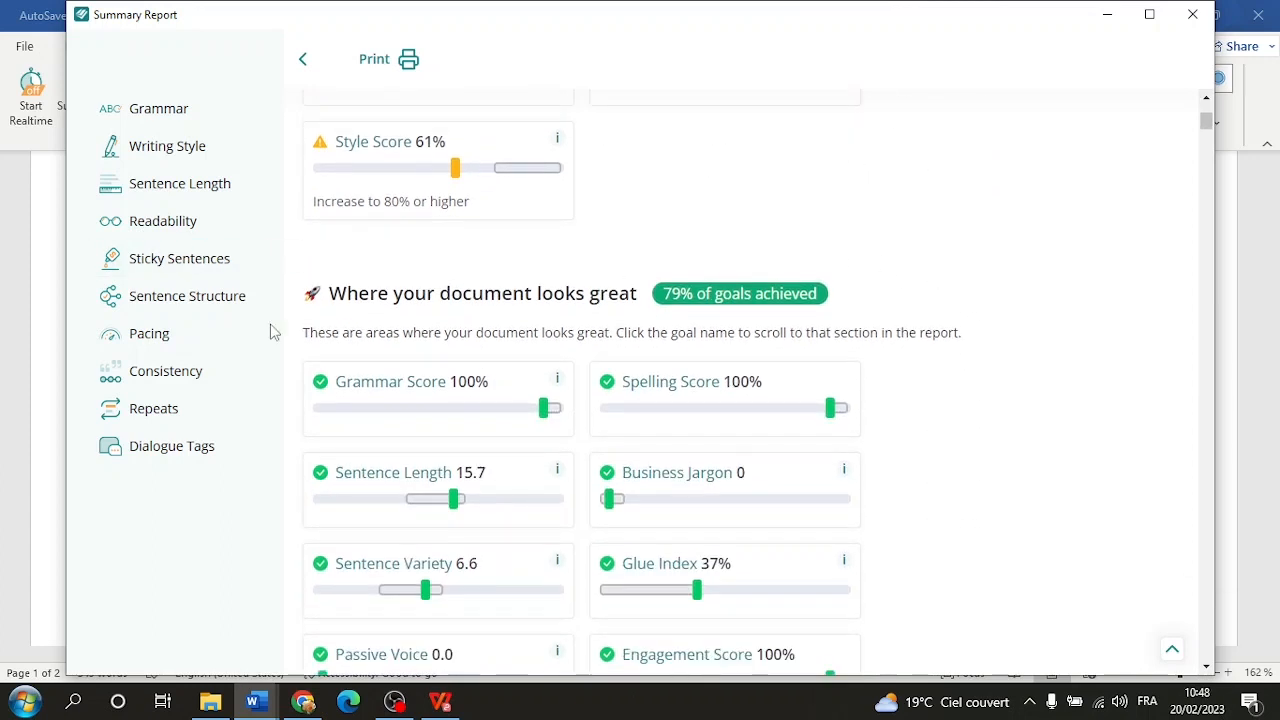
Examine the report from Writing Style through Readability, Sticky Sentences and Sentence Structure, then close it.
click(176, 160)
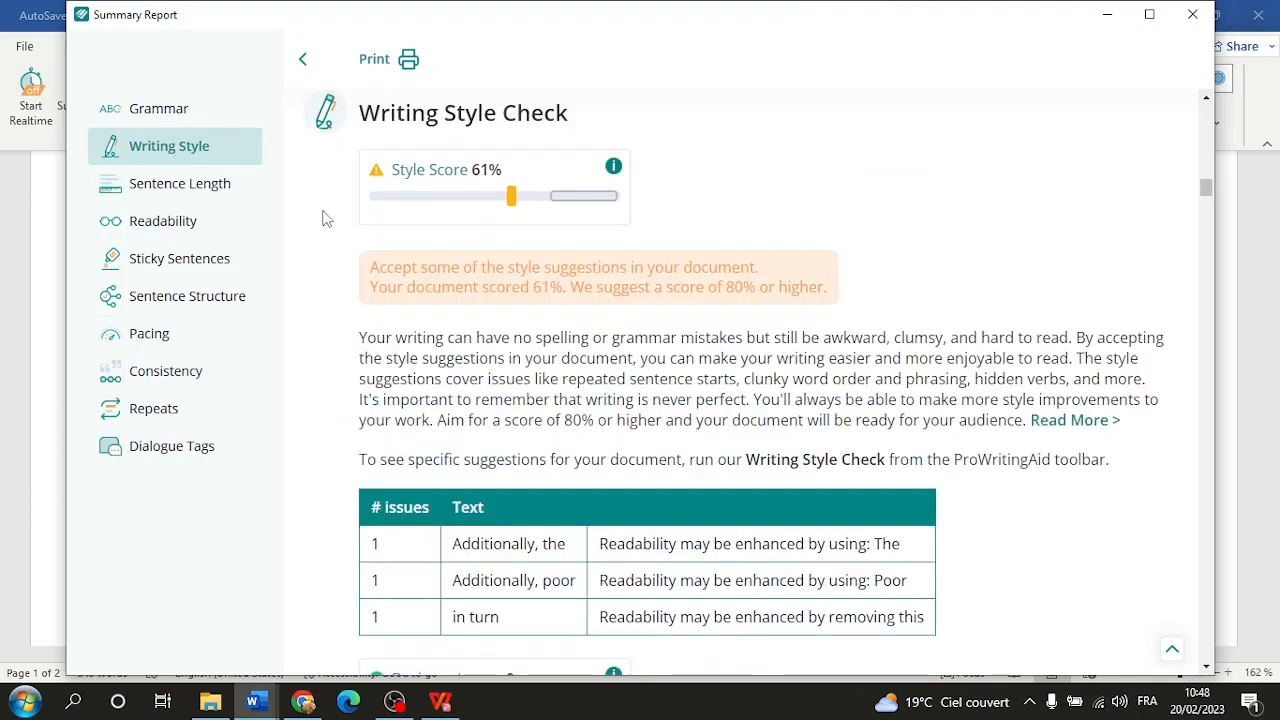
scroll(800, 332, down, 1)
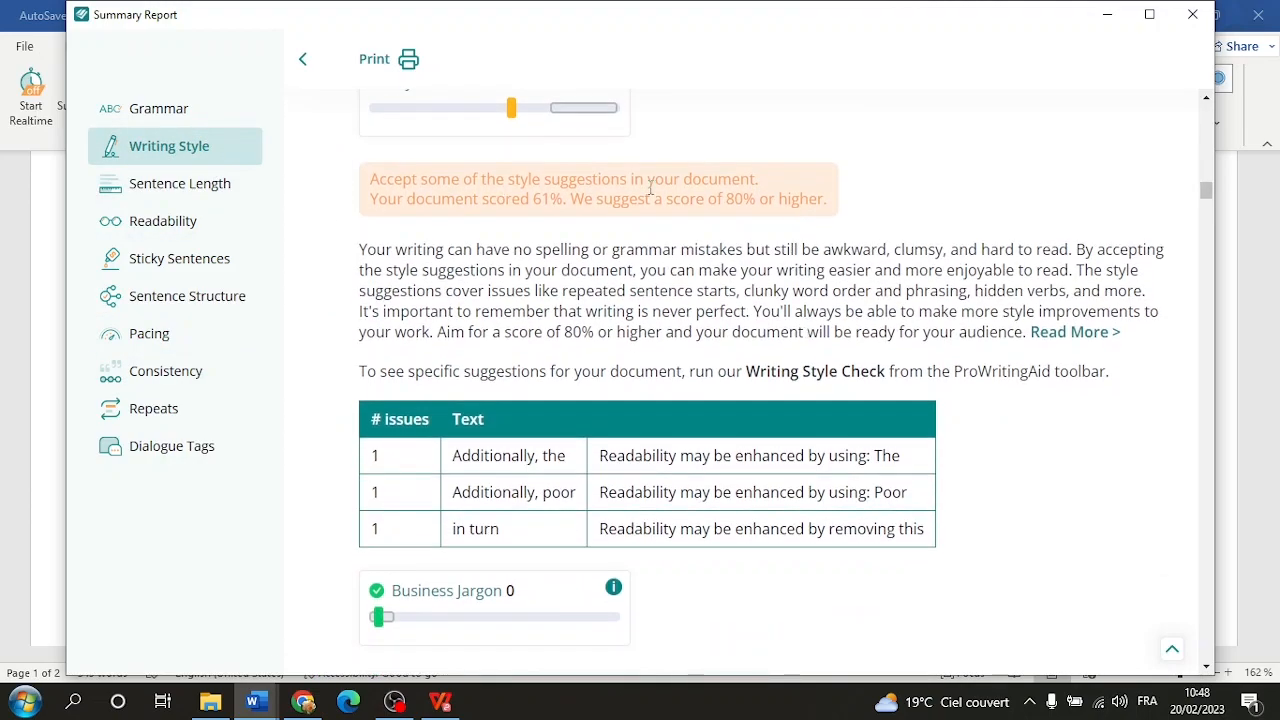
scroll(794, 277, down, 4)
scroll(632, 248, down, 5)
scroll(632, 248, down, 20)
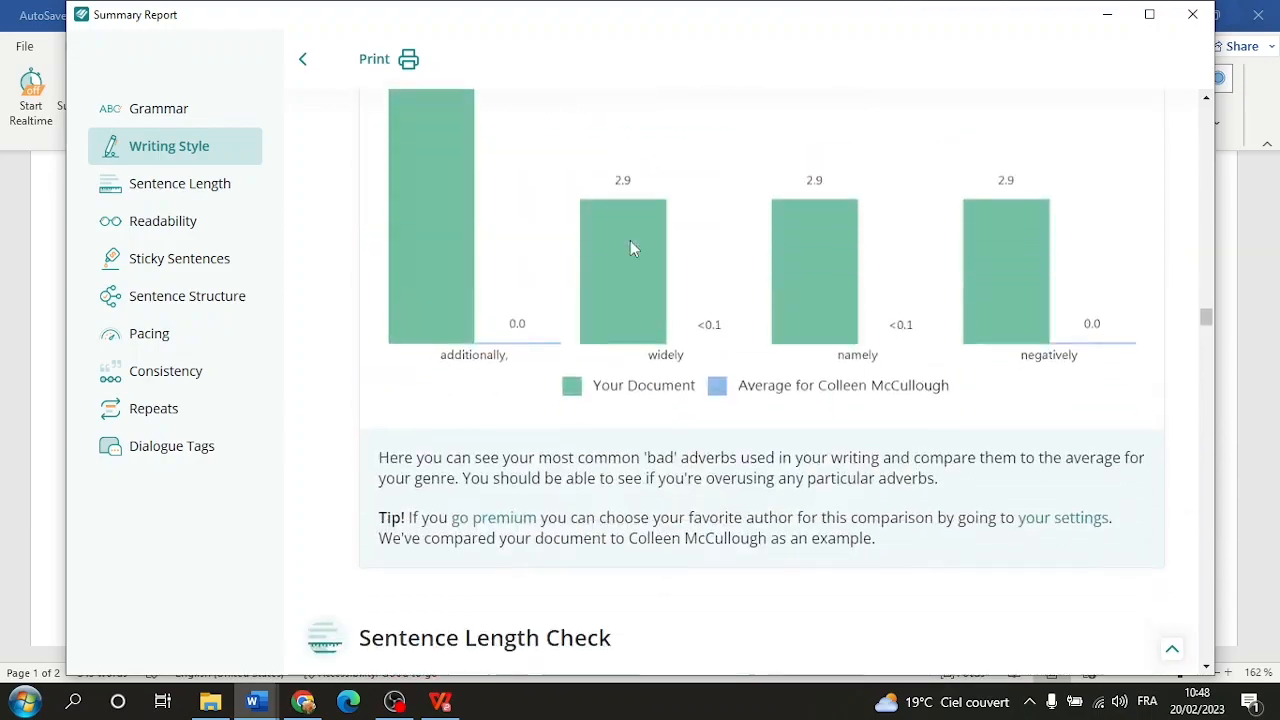
scroll(630, 241, down, 20)
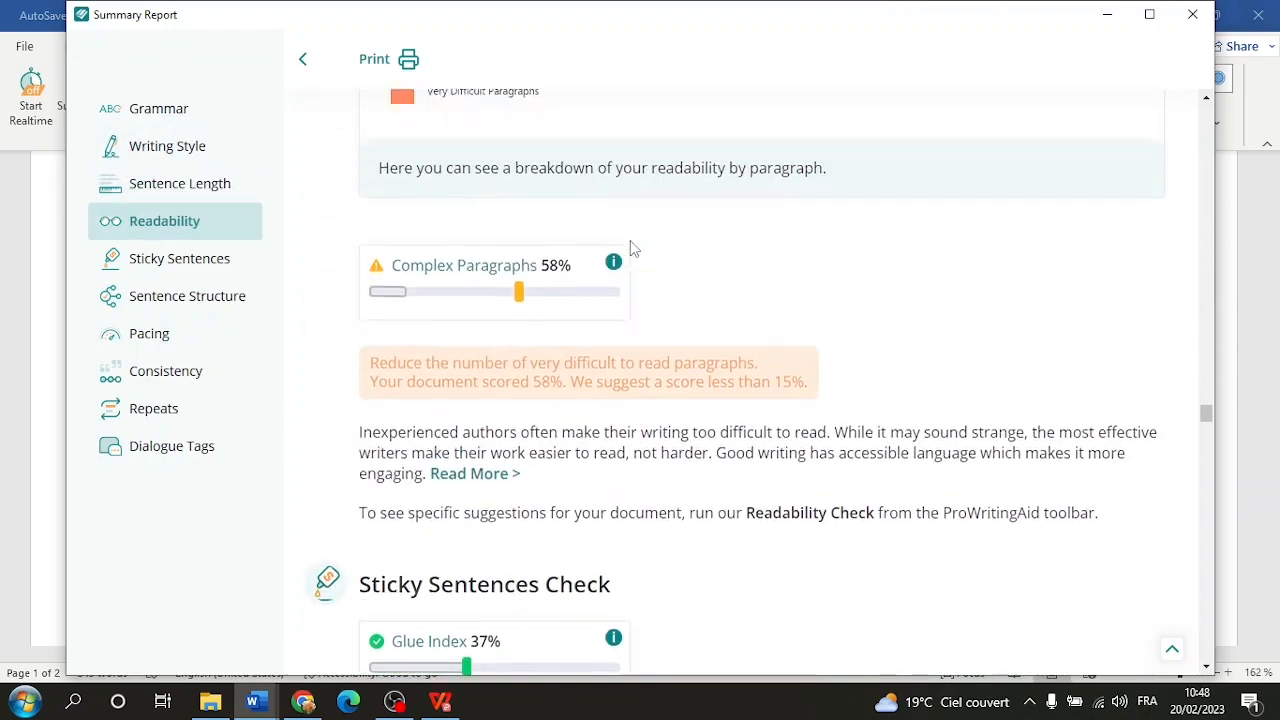
click(237, 263)
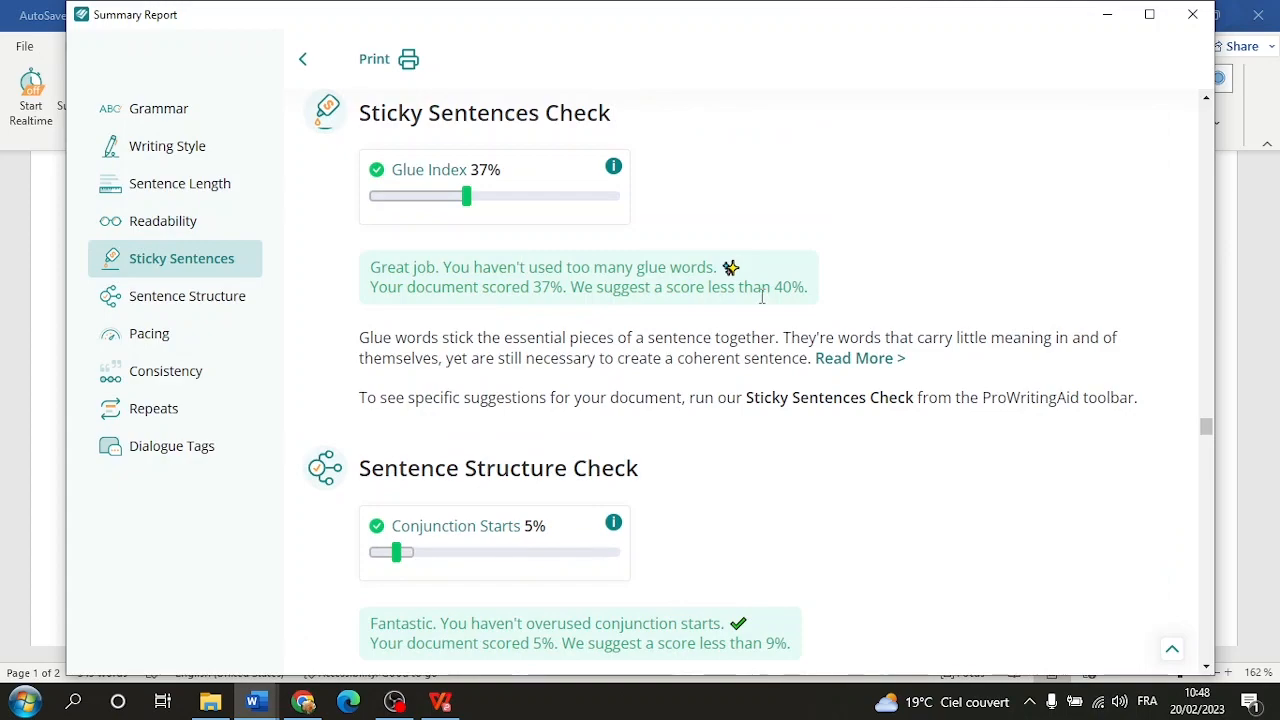
scroll(760, 294, down, 15)
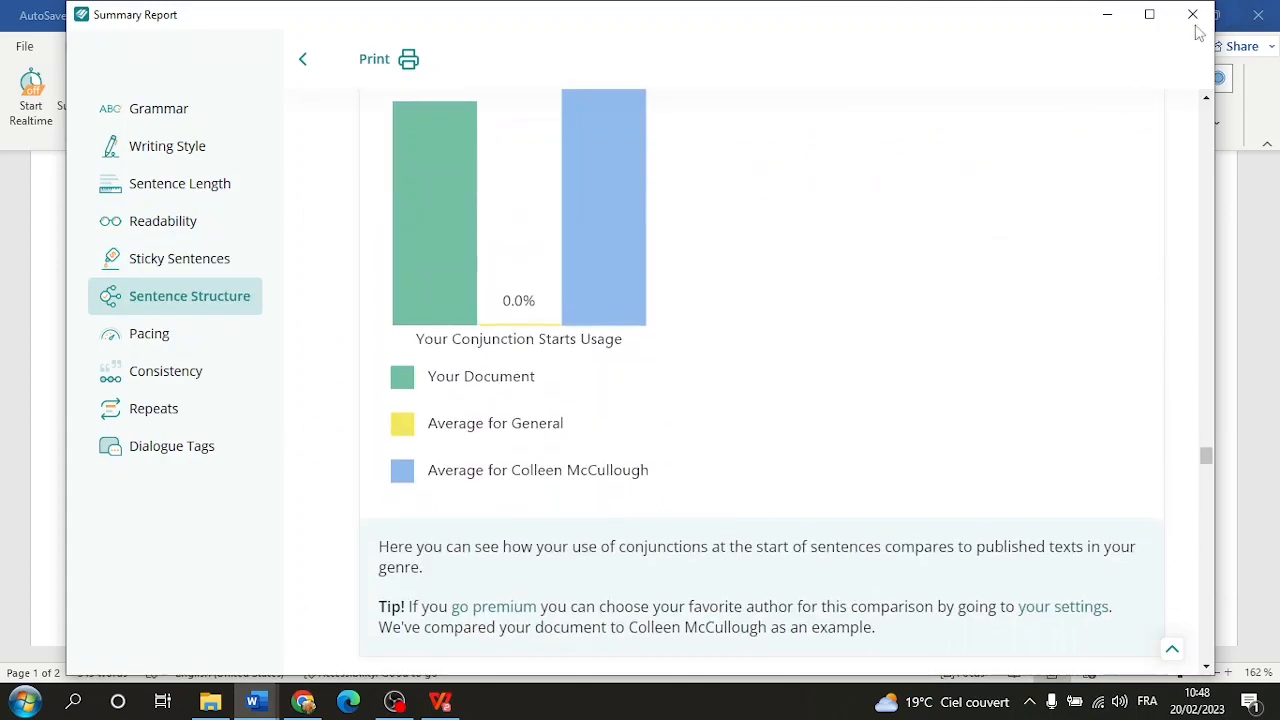
click(1192, 14)
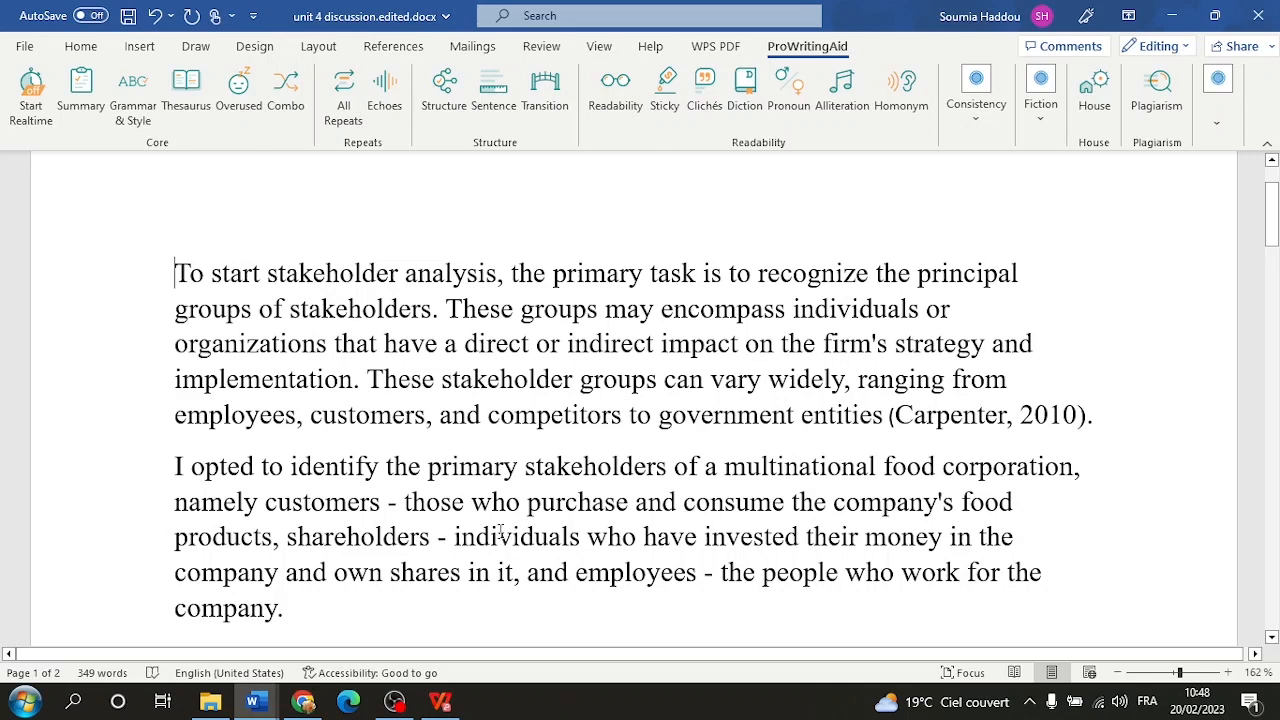
Run the ProWritingAid Structure check, inspect its note on the first paragraph's second sentence, and close the results.
click(428, 108)
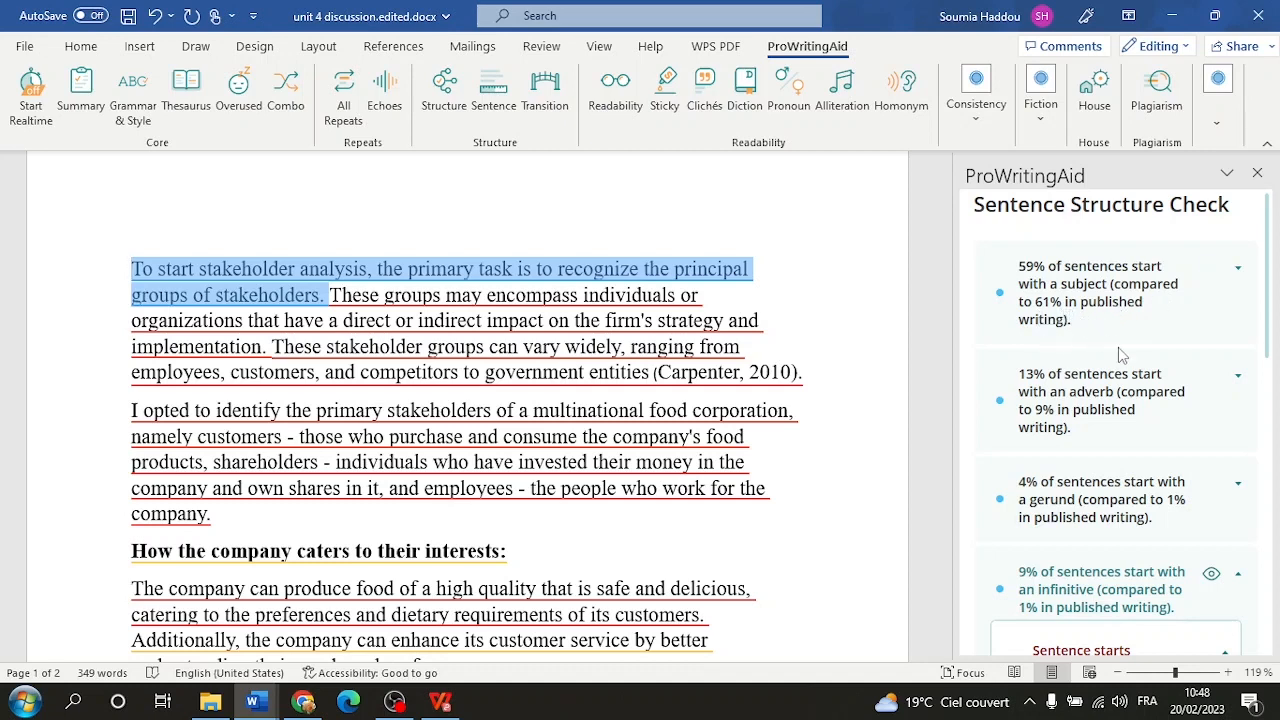
scroll(1120, 352, down, 2)
scroll(1120, 352, down, 3)
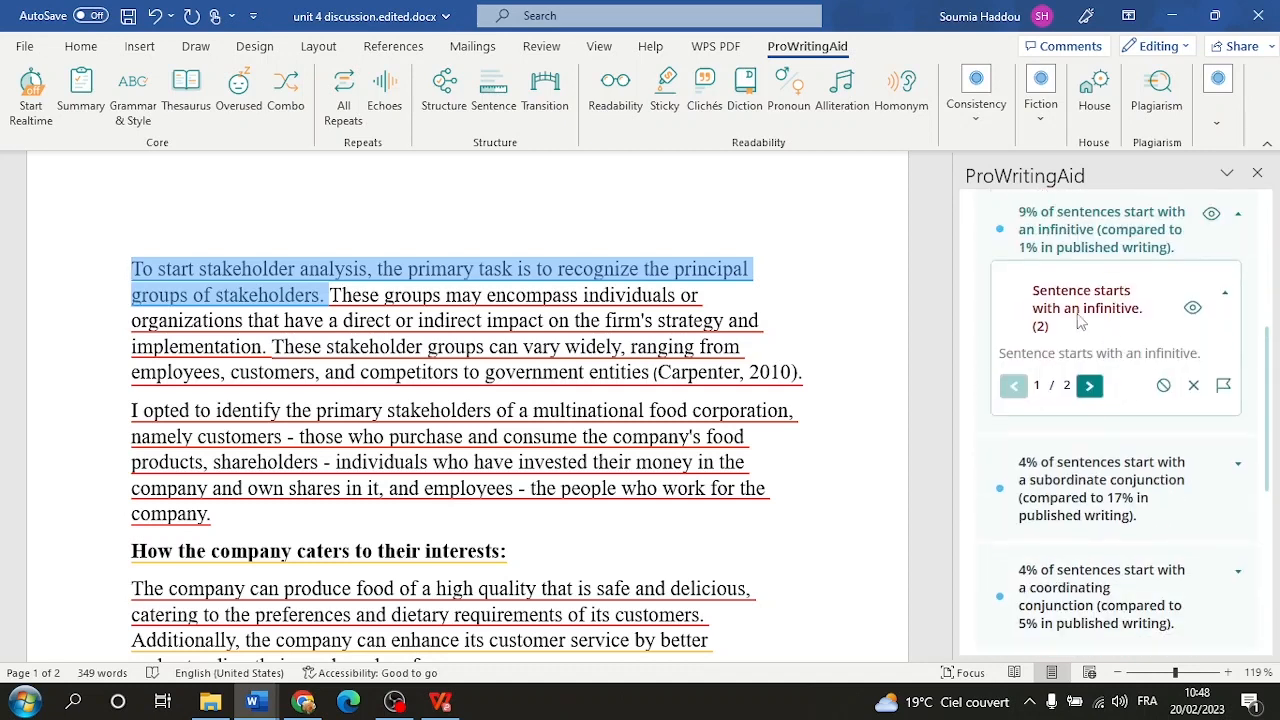
click(366, 291)
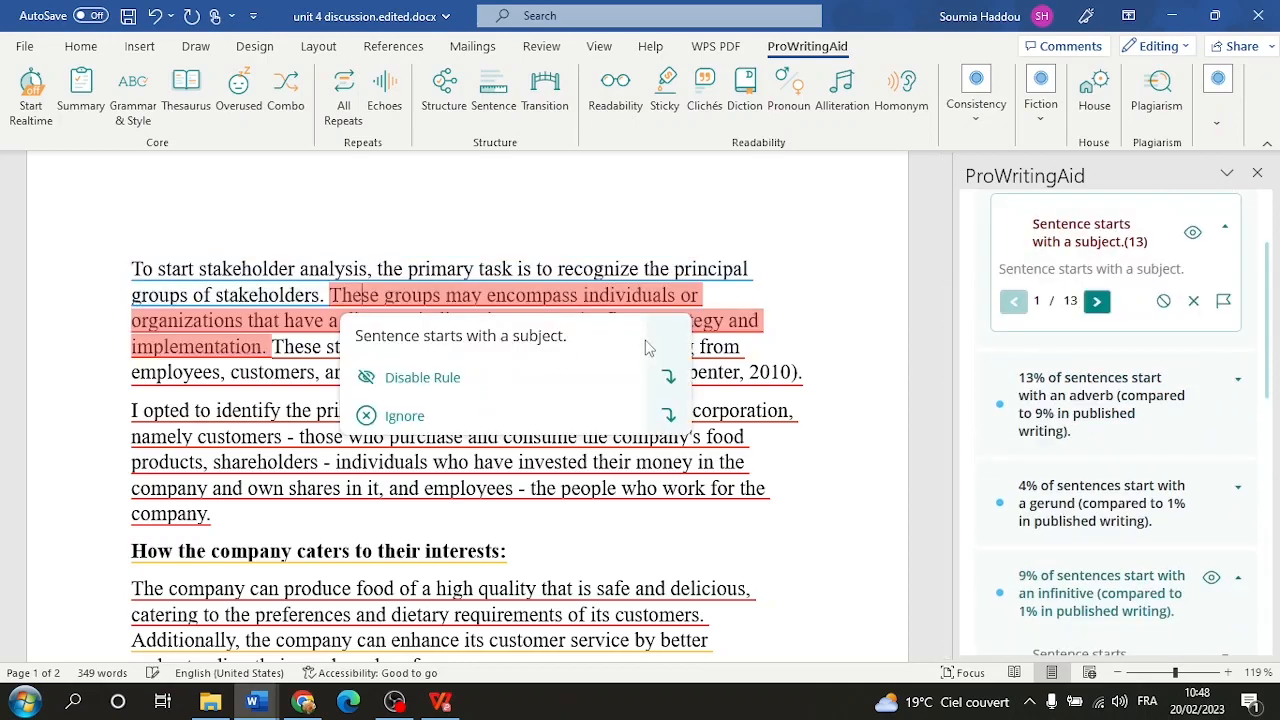
scroll(264, 384, down, 12)
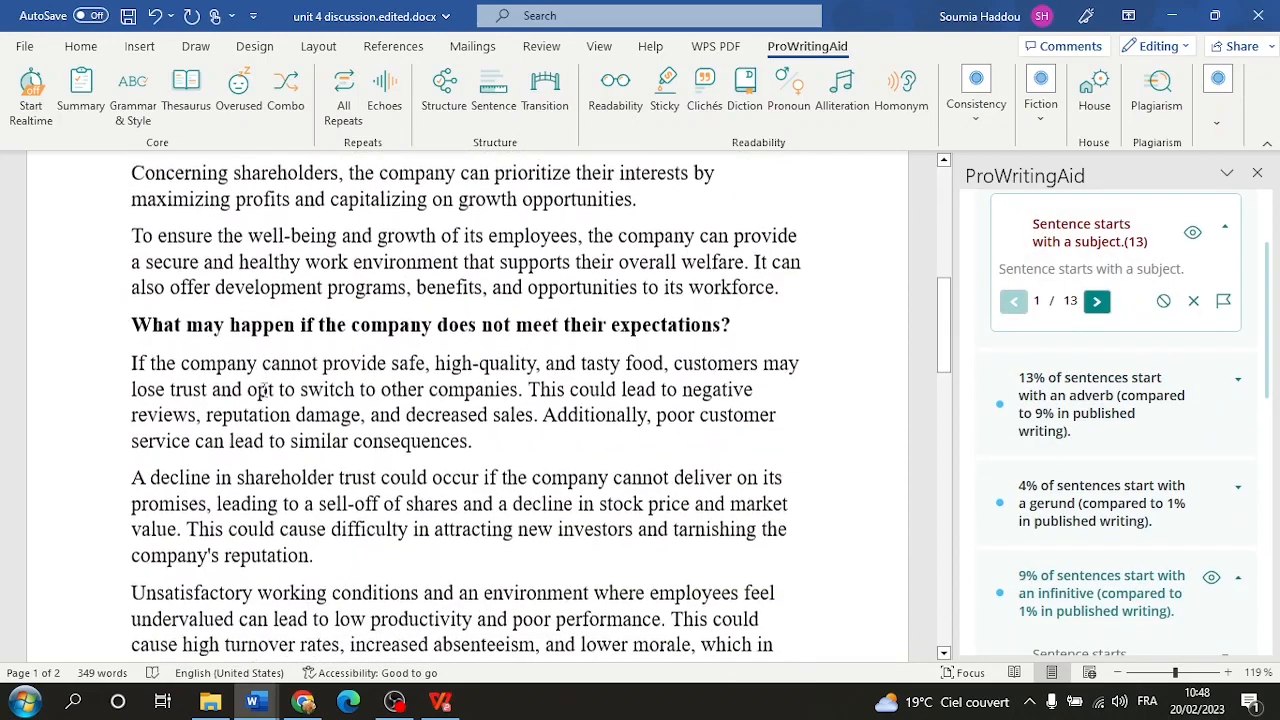
scroll(264, 384, up, 10)
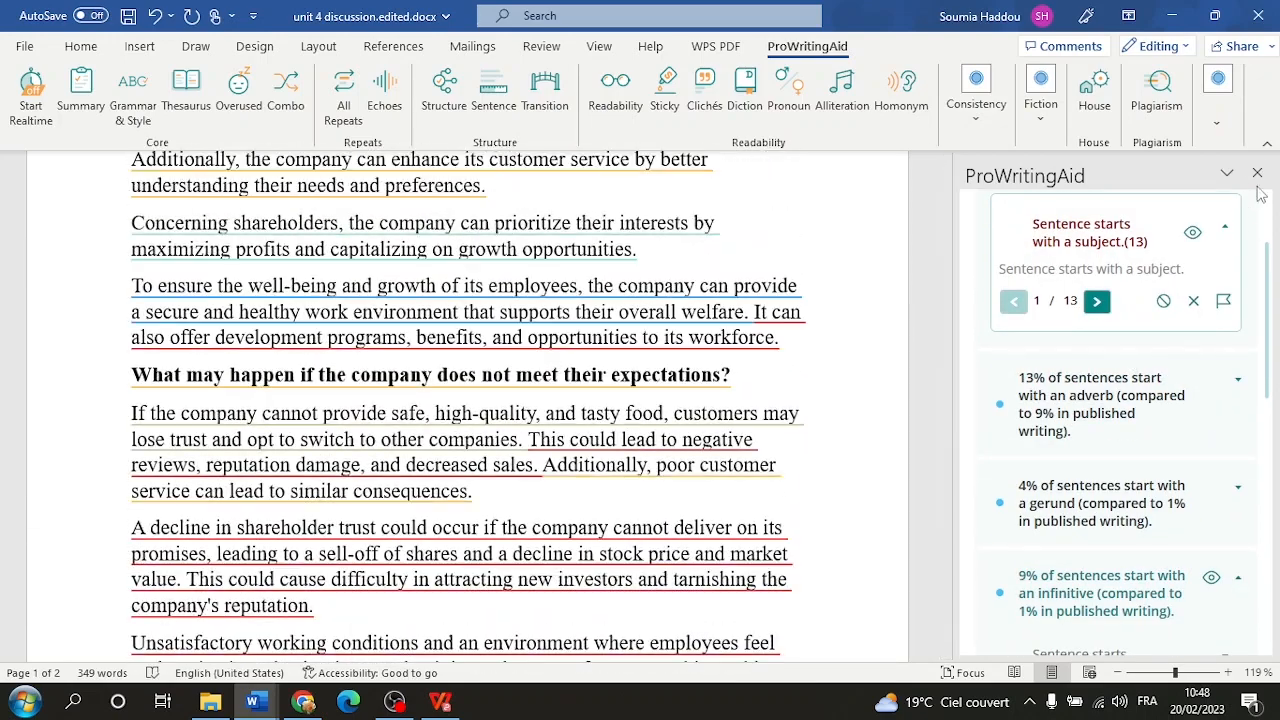
click(1257, 173)
scroll(836, 336, up, 6)
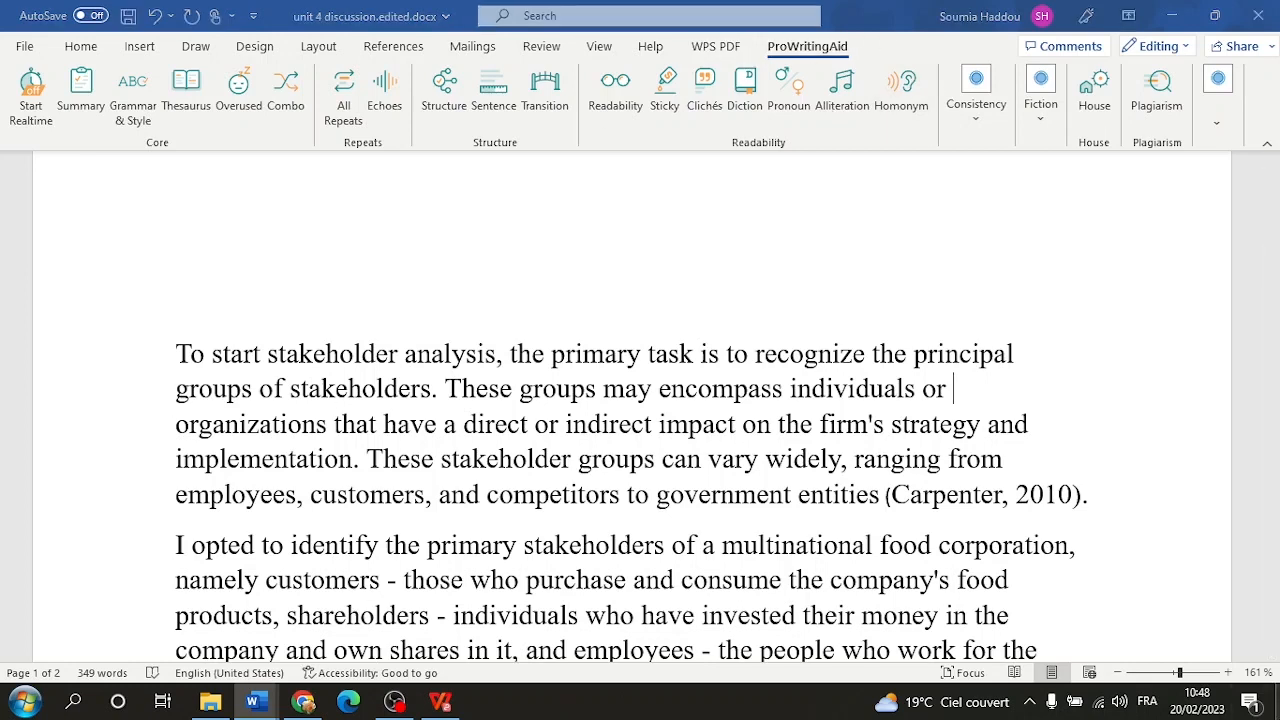
Move the ProWritingAid Everywhere shortcut to an empty area of the Windows desktop, then return to the unit 4 discussion document in Word.
click(1277, 705)
drag(406, 446, 758, 413)
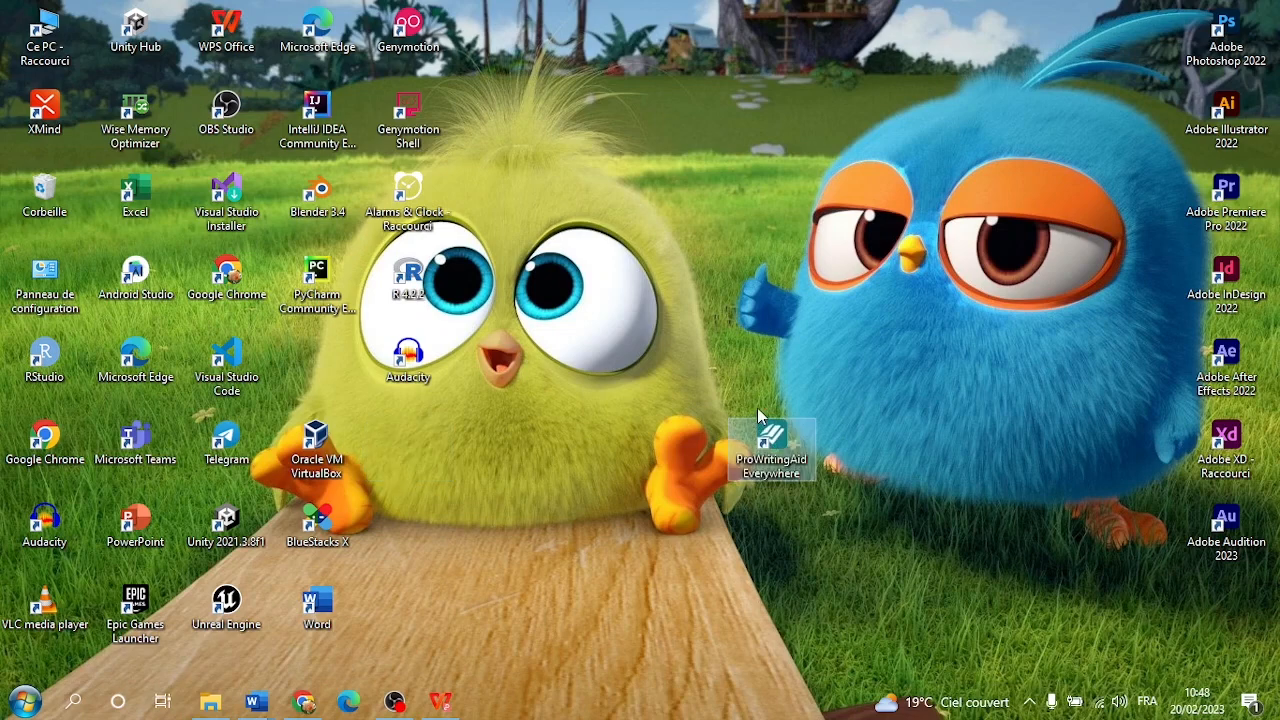
click(849, 366)
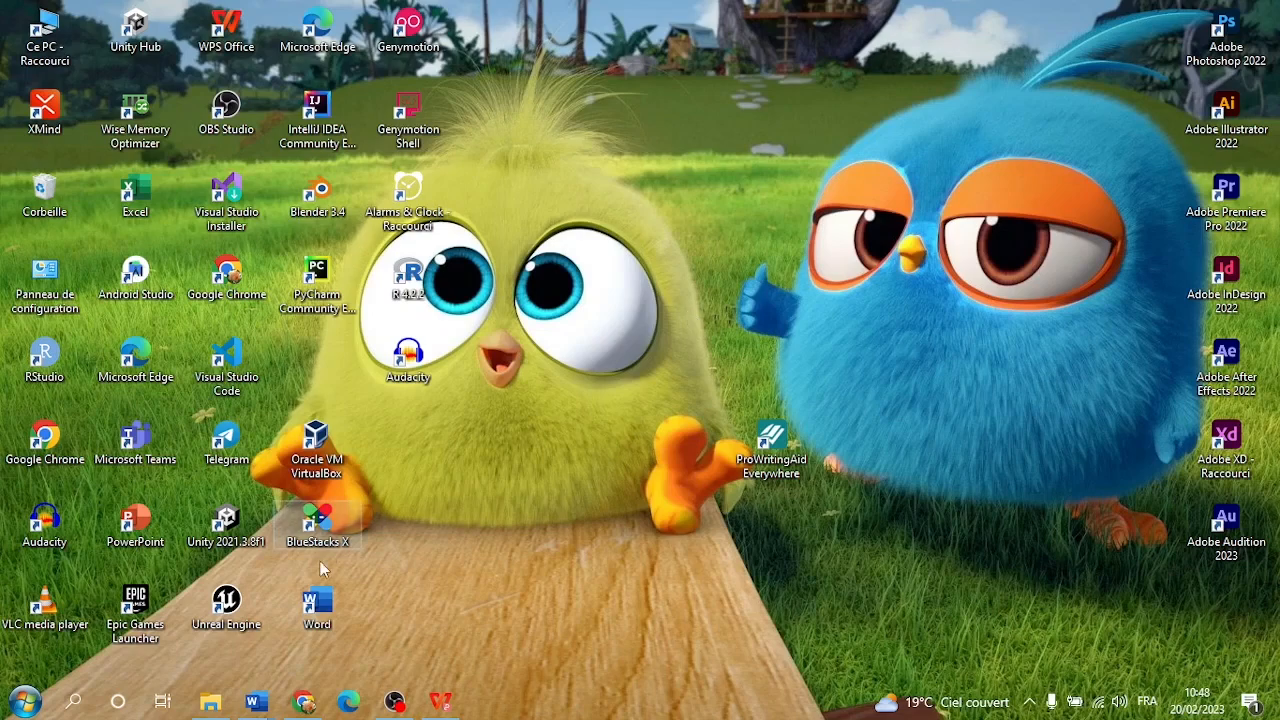
mouse_move(268, 700)
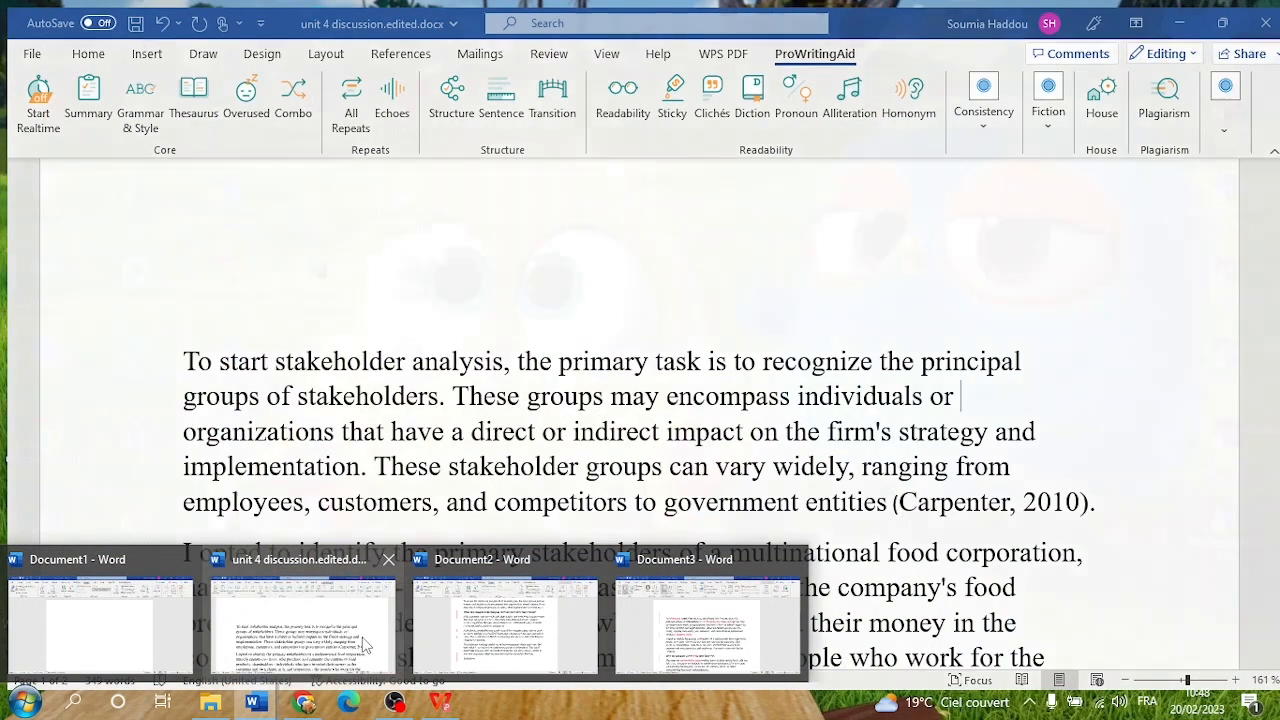
click(303, 625)
Examine the file formats offered when saving a copy of the document to the Downloads folder, then cancel the save.
click(12, 48)
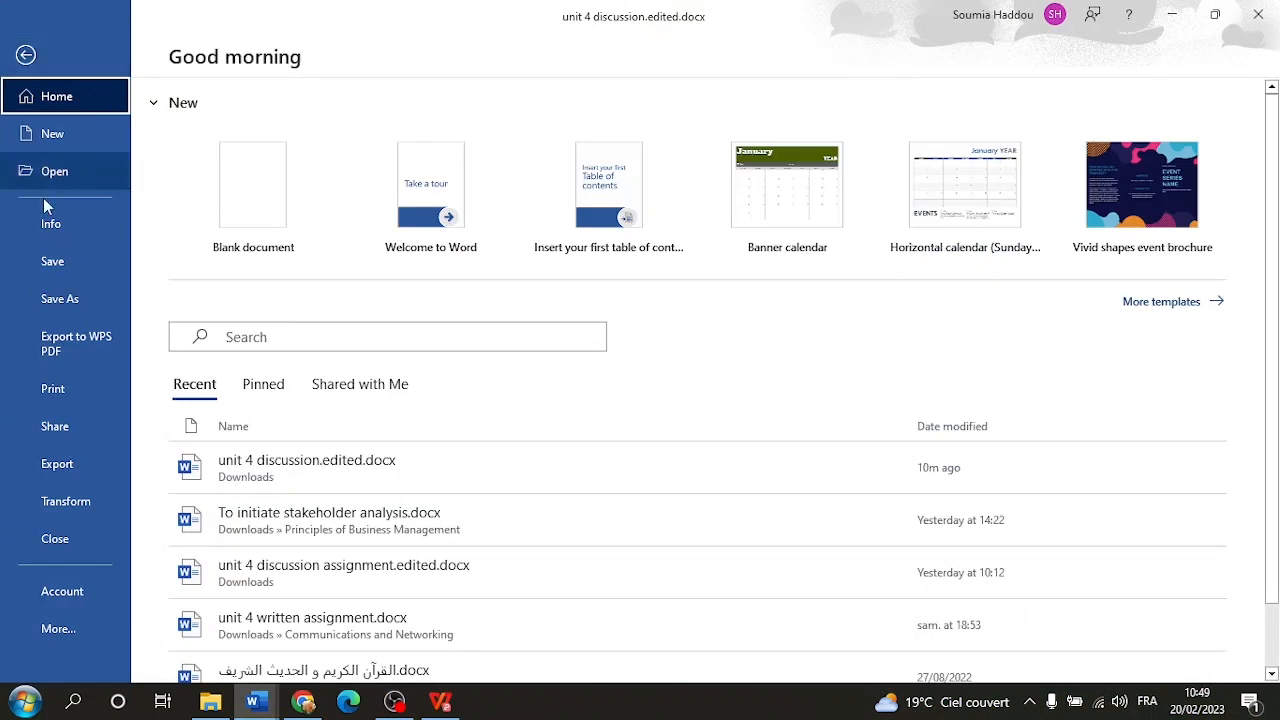
click(70, 300)
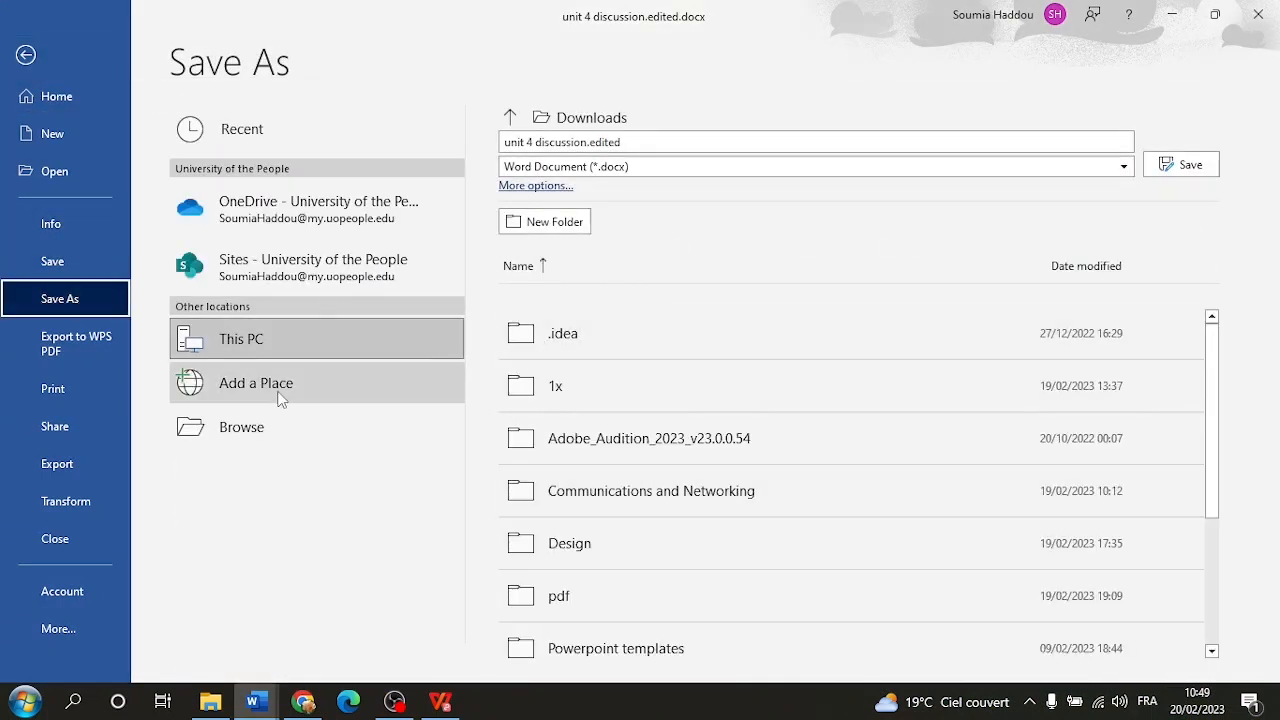
click(282, 421)
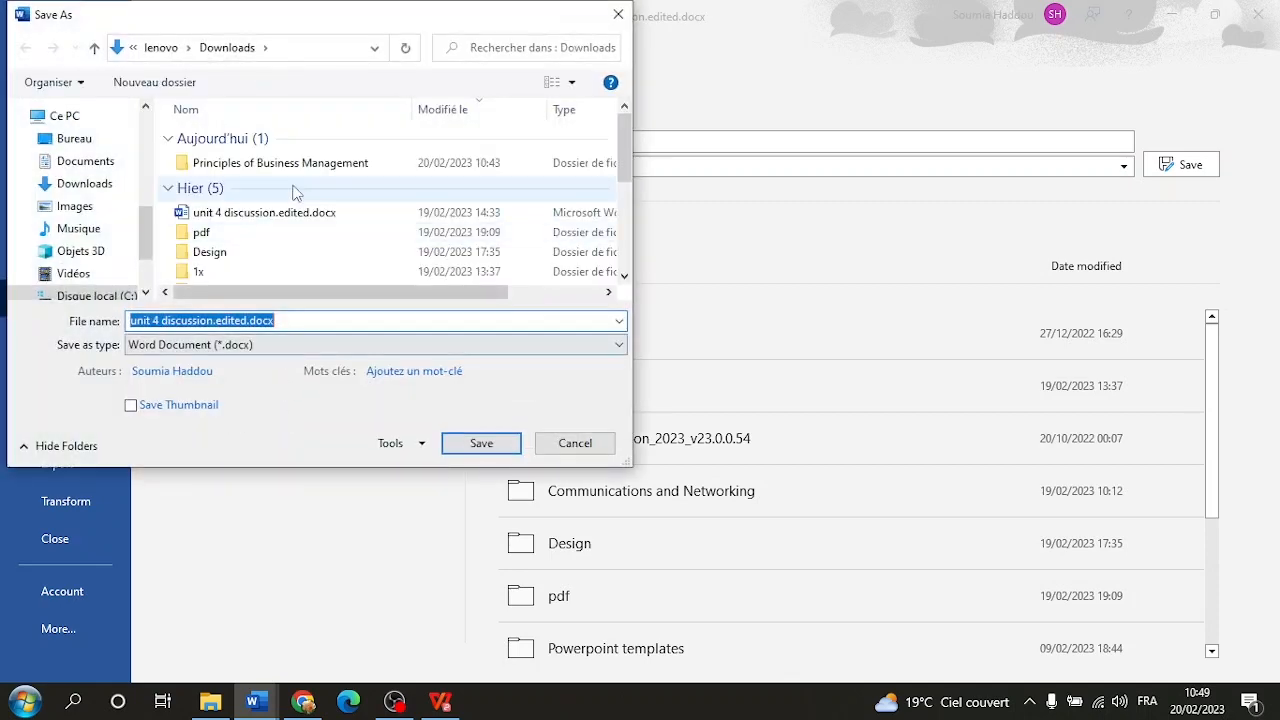
click(269, 345)
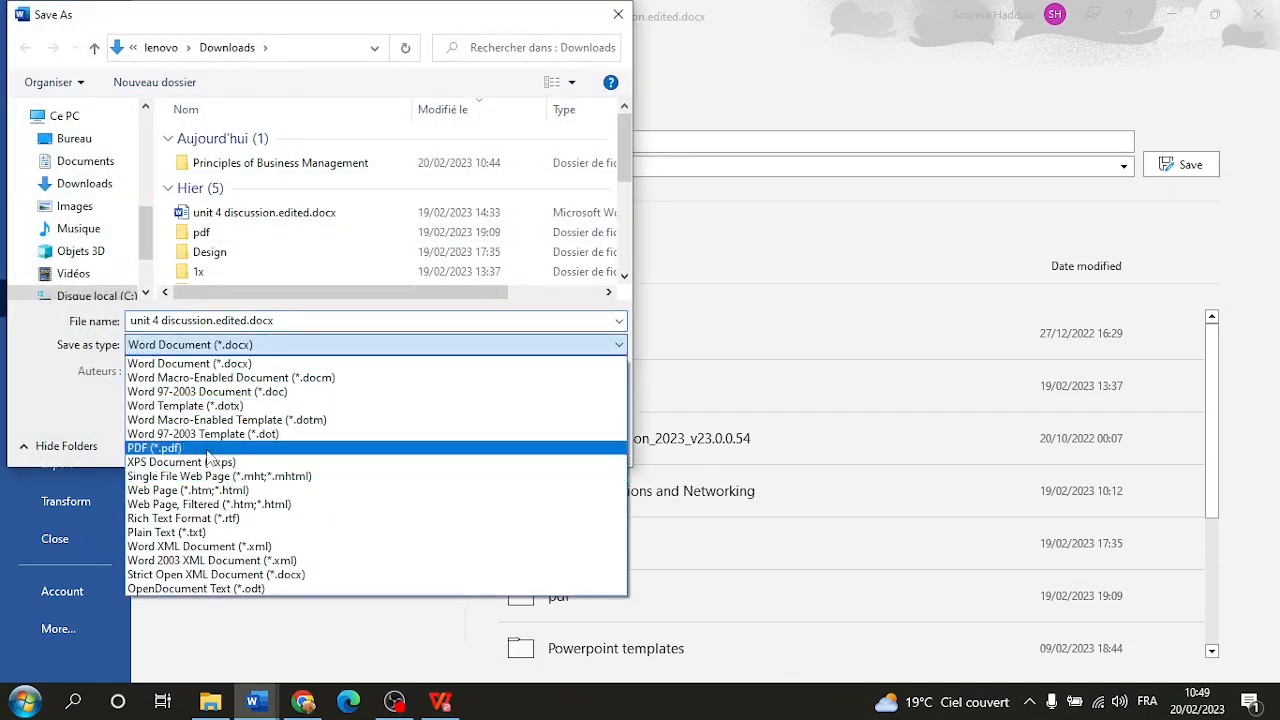
click(408, 342)
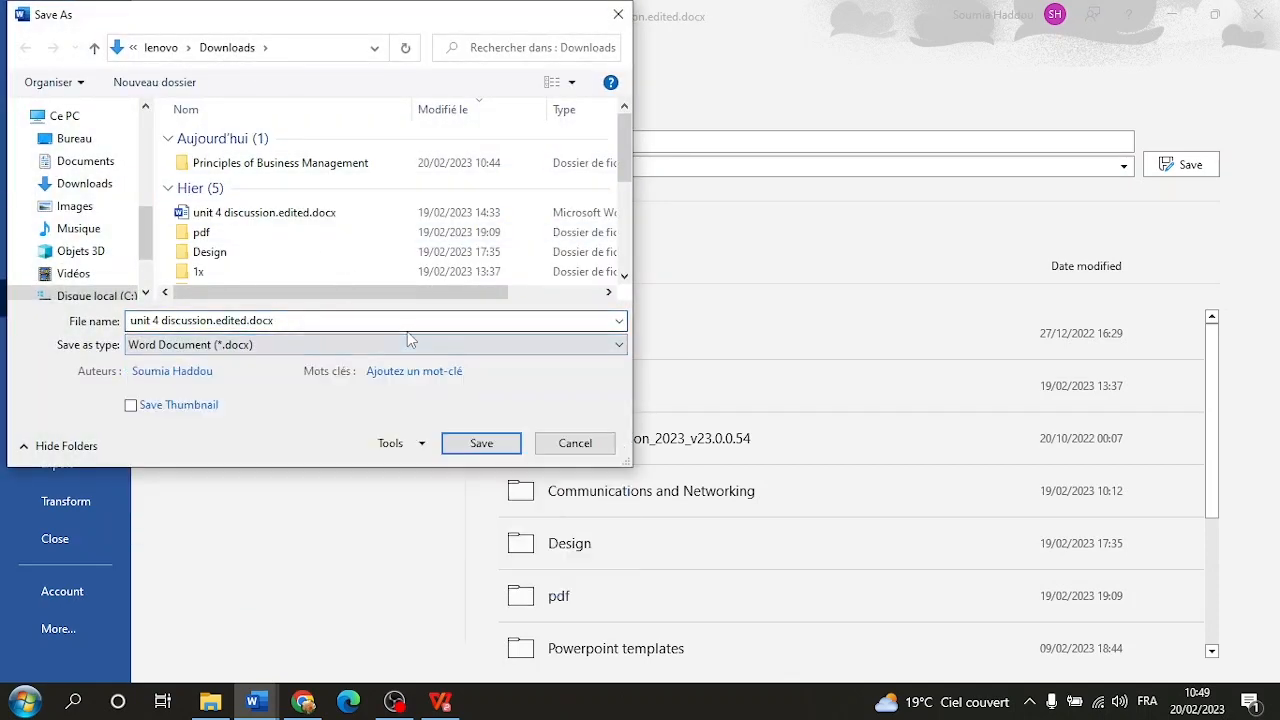
click(572, 445)
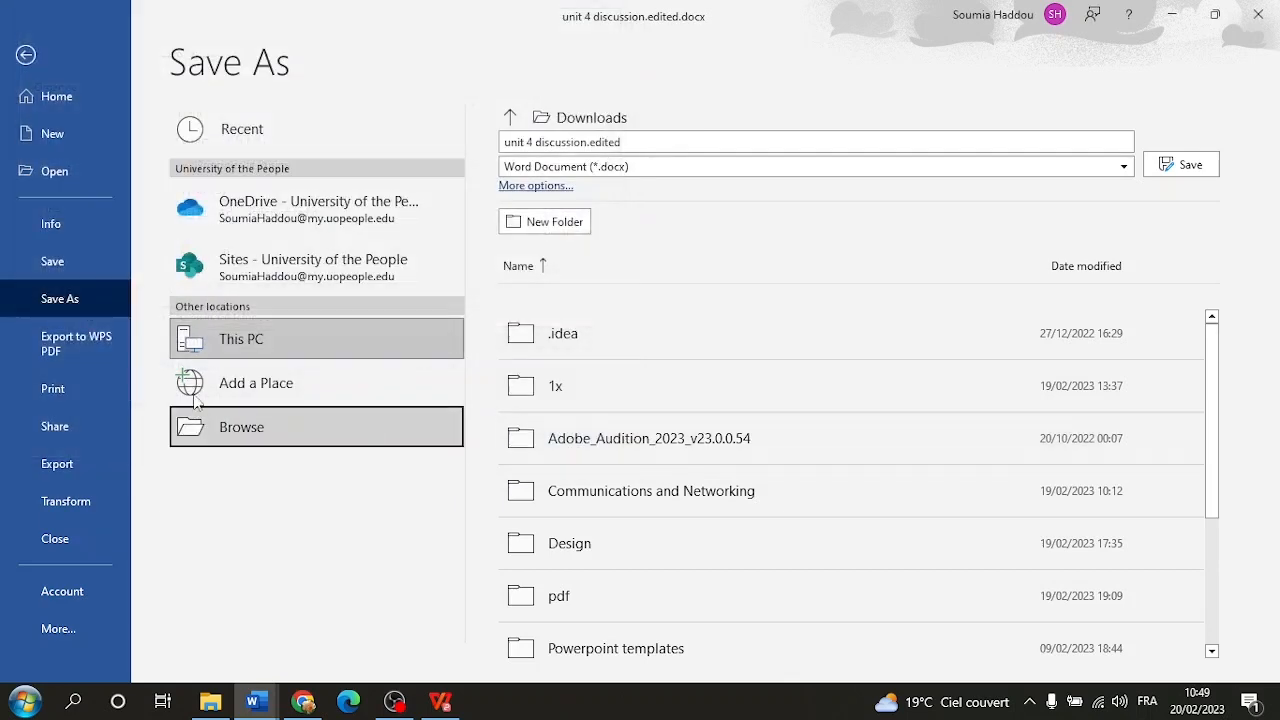
Check the document's print settings and preview, then close the document without saving its changes.
click(67, 392)
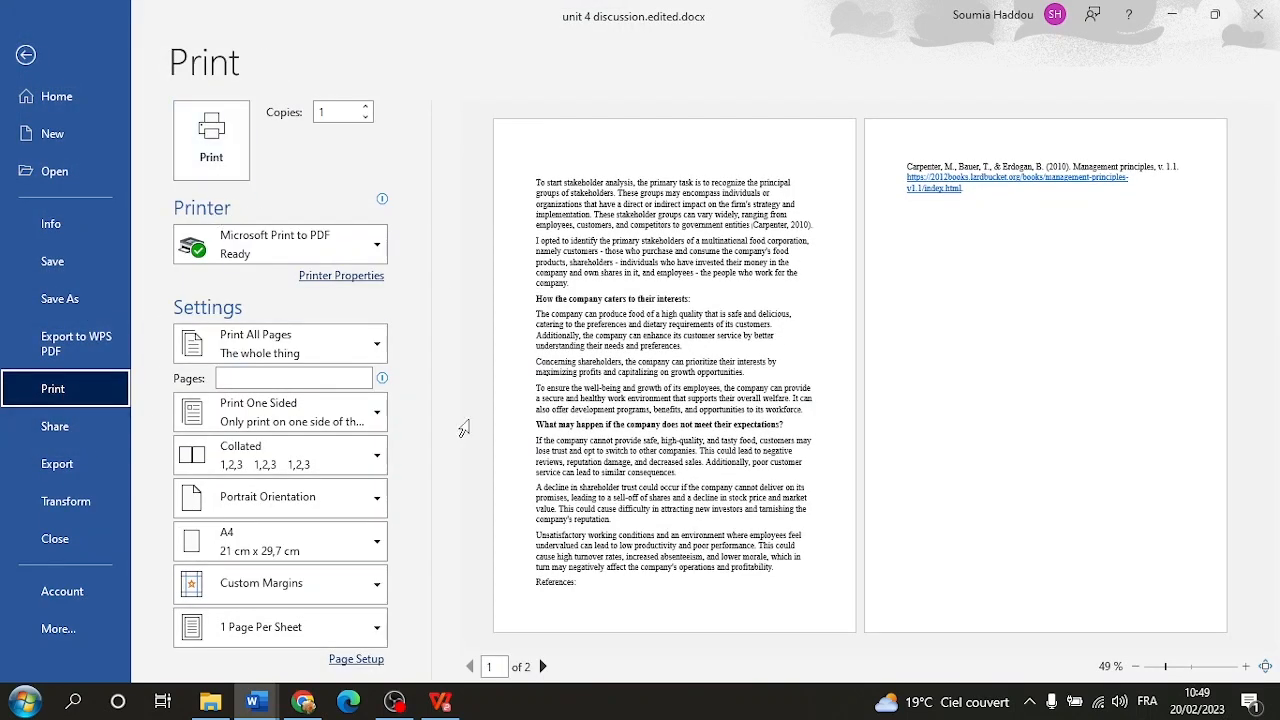
click(30, 540)
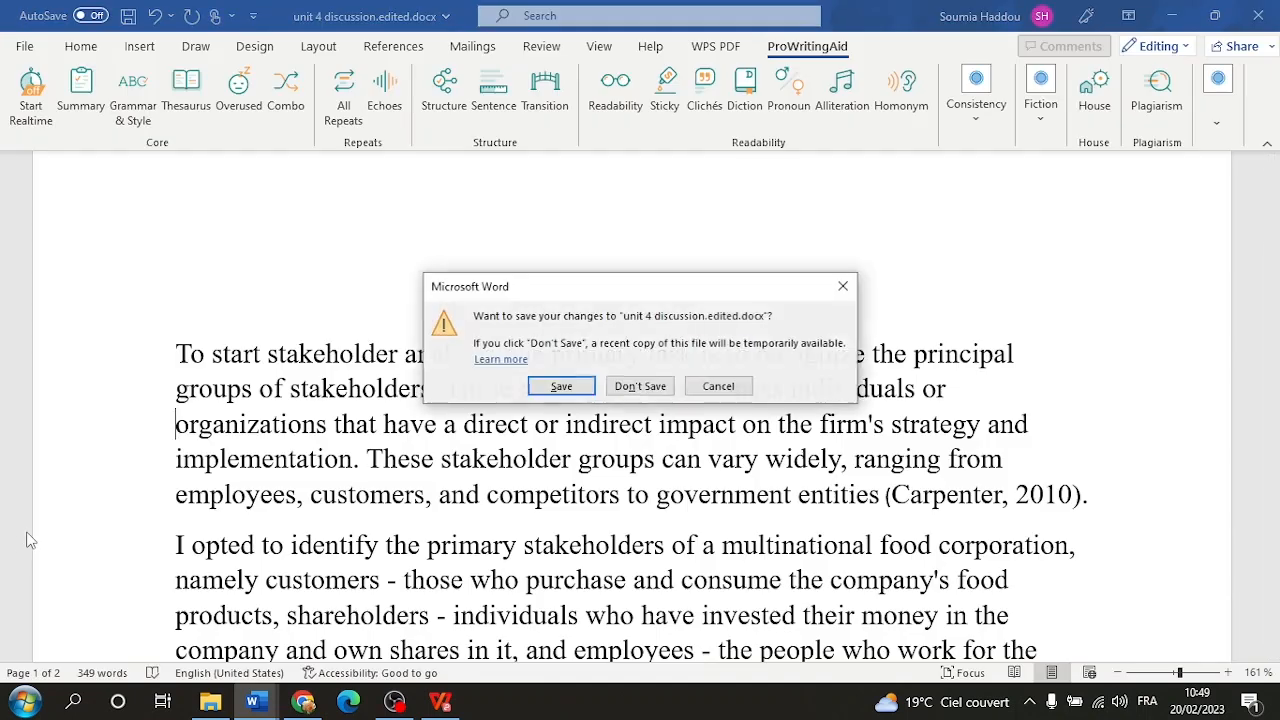
click(630, 385)
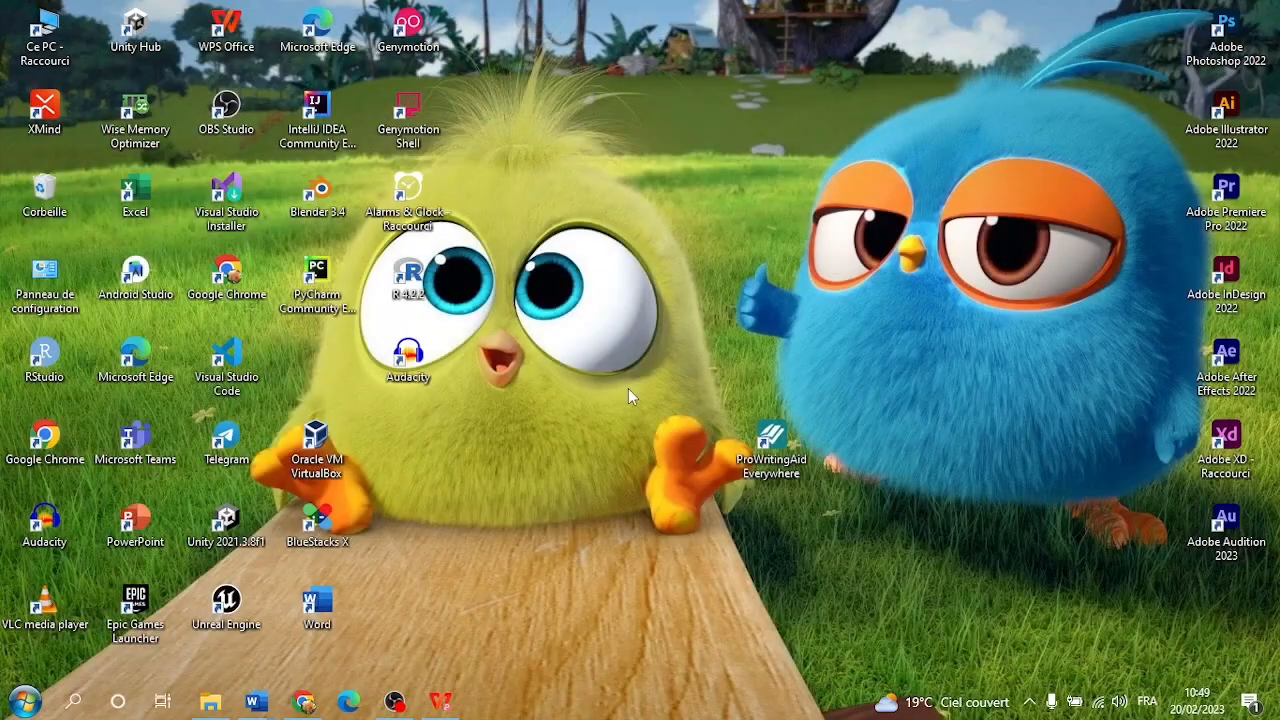
Move the ProWritingAid Everywhere desktop shortcut into the gap between the PyCharm and Oracle VM VirtualBox shortcuts and deselect it.
drag(758, 437, 318, 360)
click(691, 397)
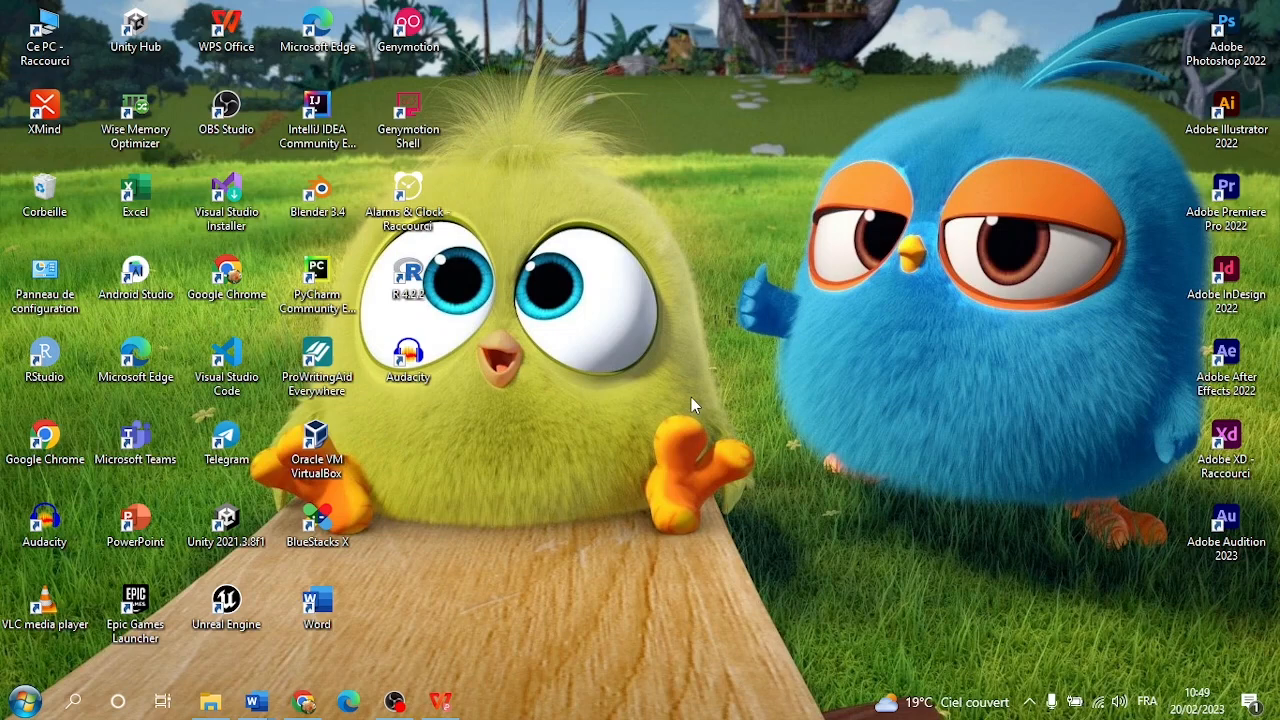